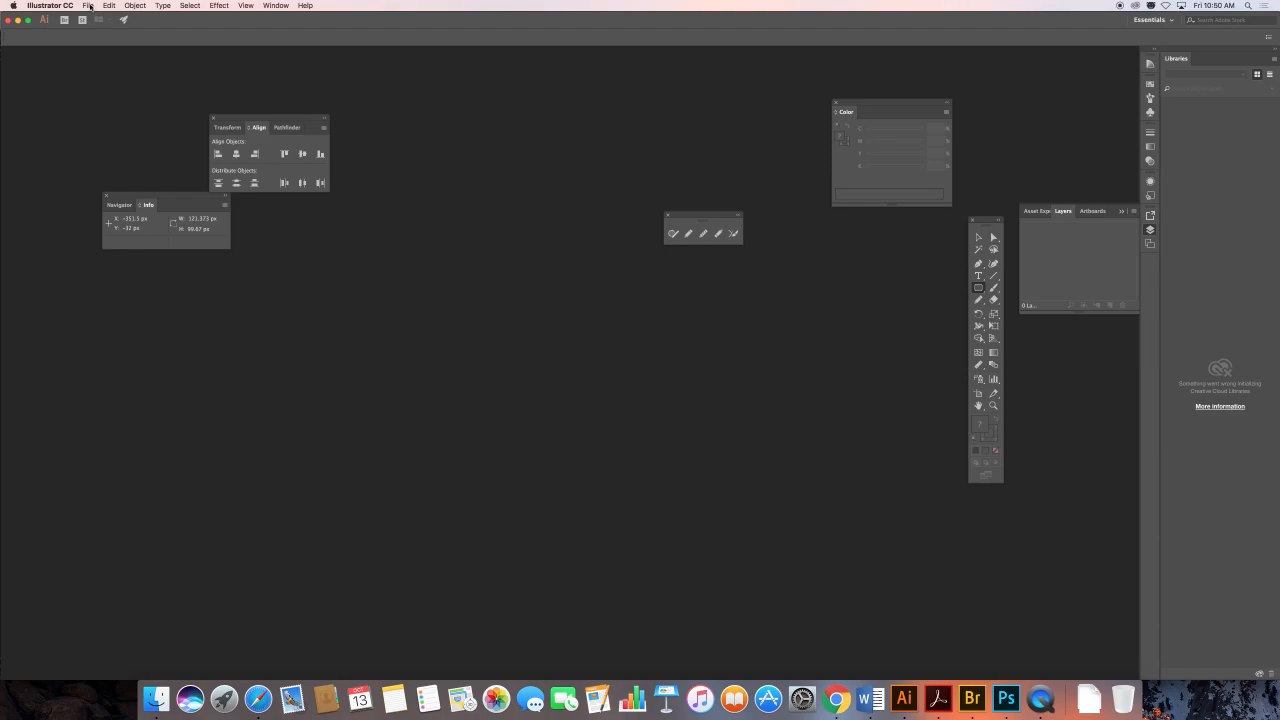
left_click(89, 6)
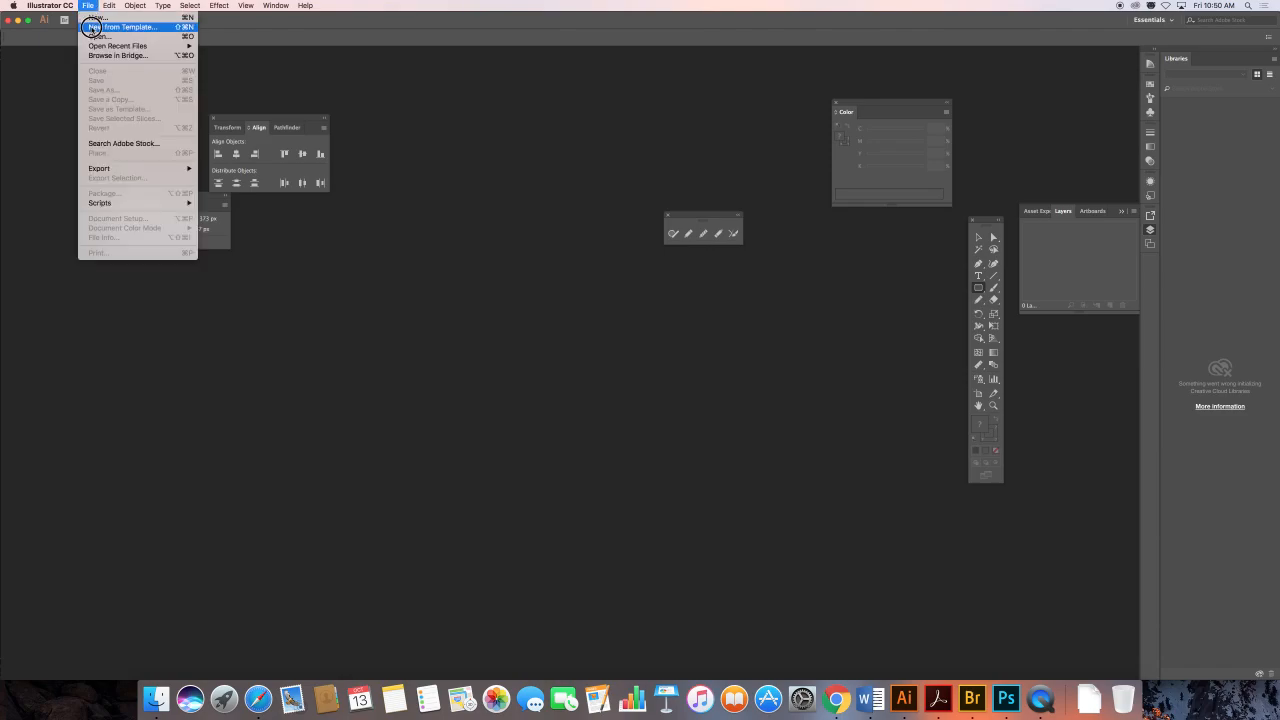
left_click(94, 17)
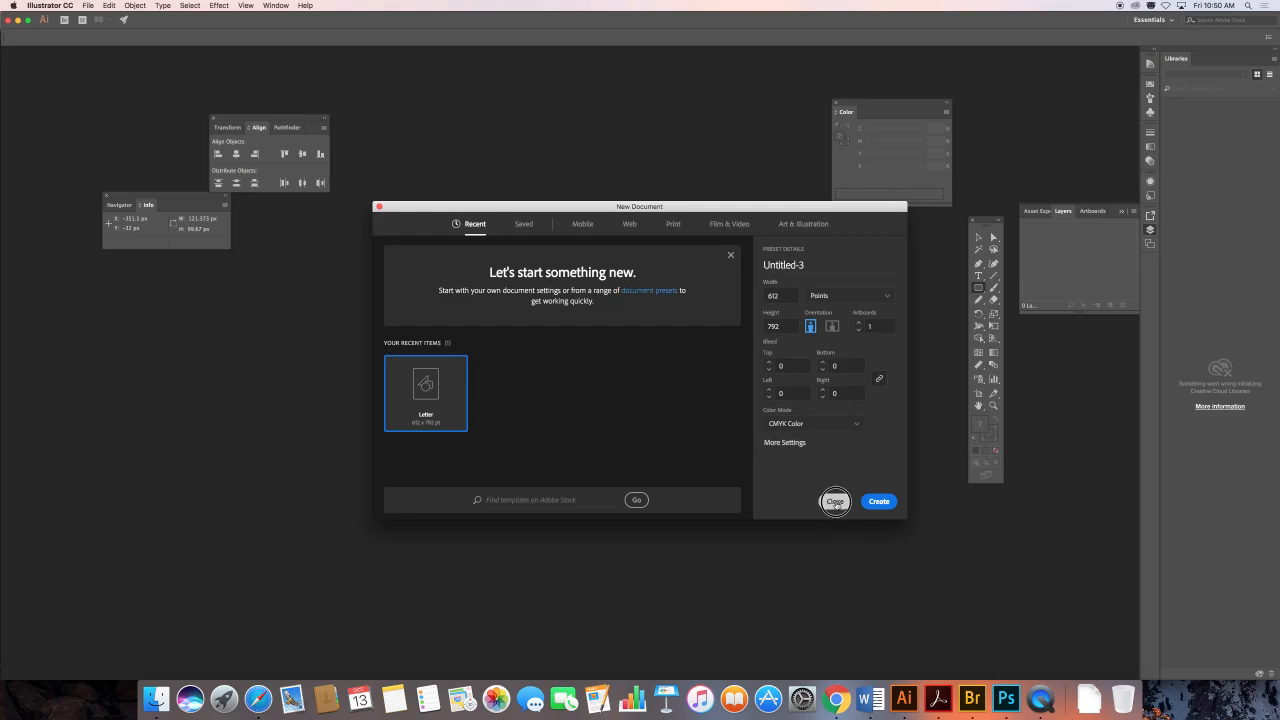
left_click(835, 501)
Step: Create a new print document from the Tabloid preset, 792 x 1224 pt in portrait orientation
left_click(88, 6)
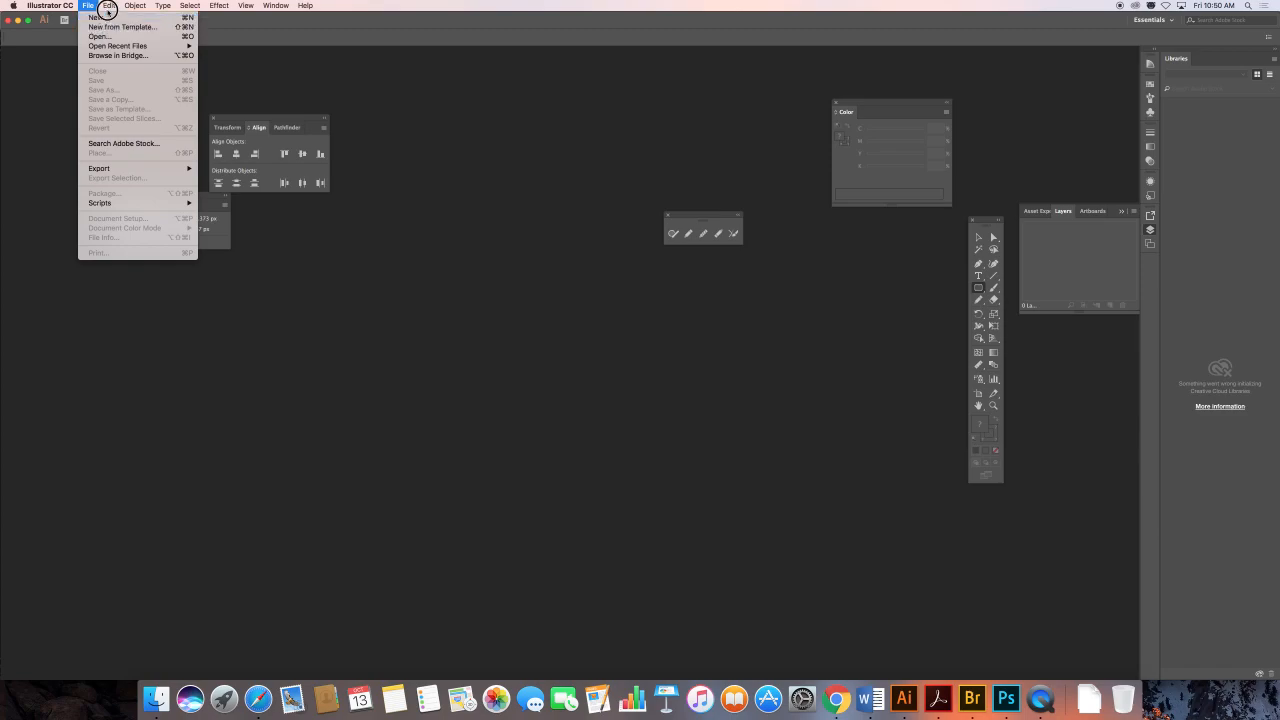
left_click(92, 18)
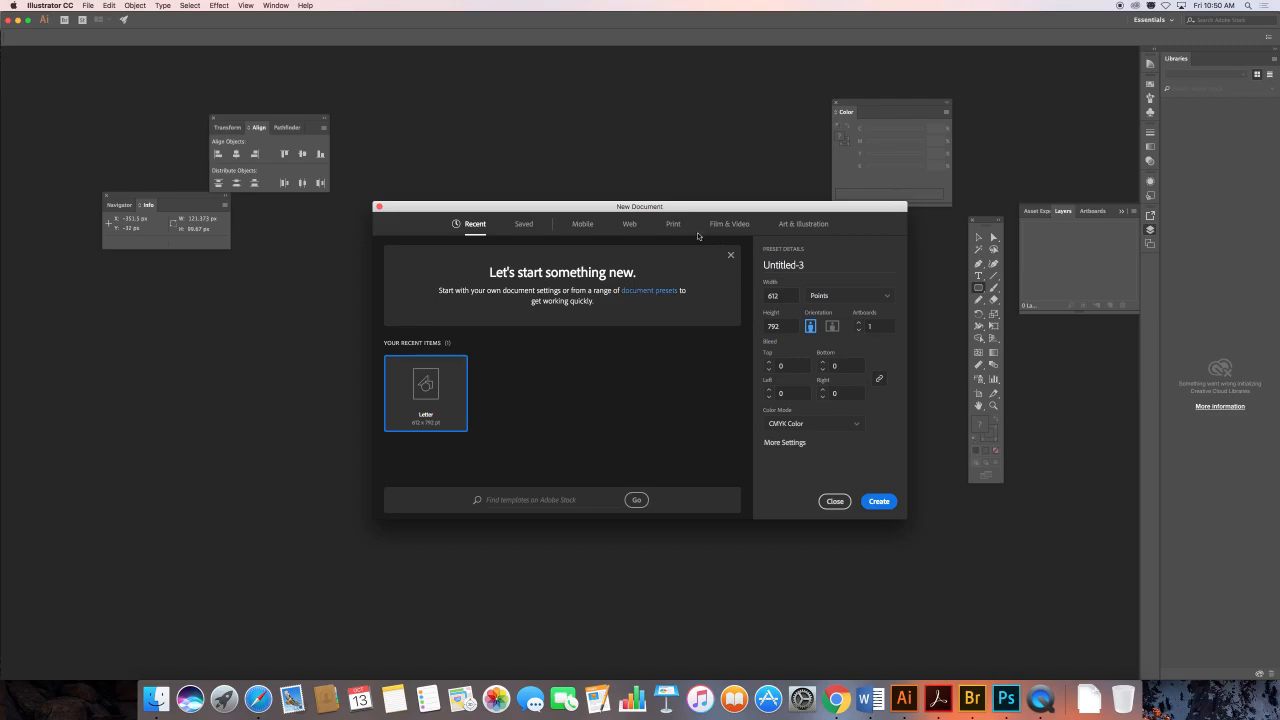
left_click(672, 228)
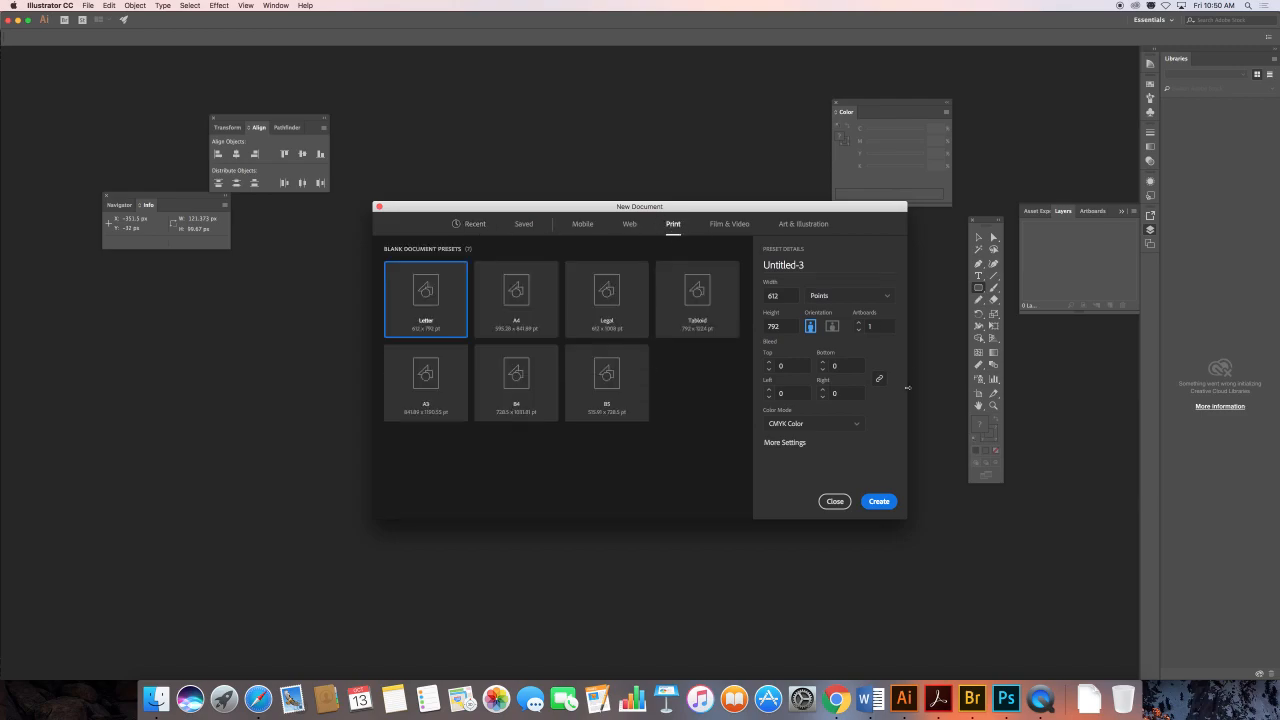
left_click(700, 306)
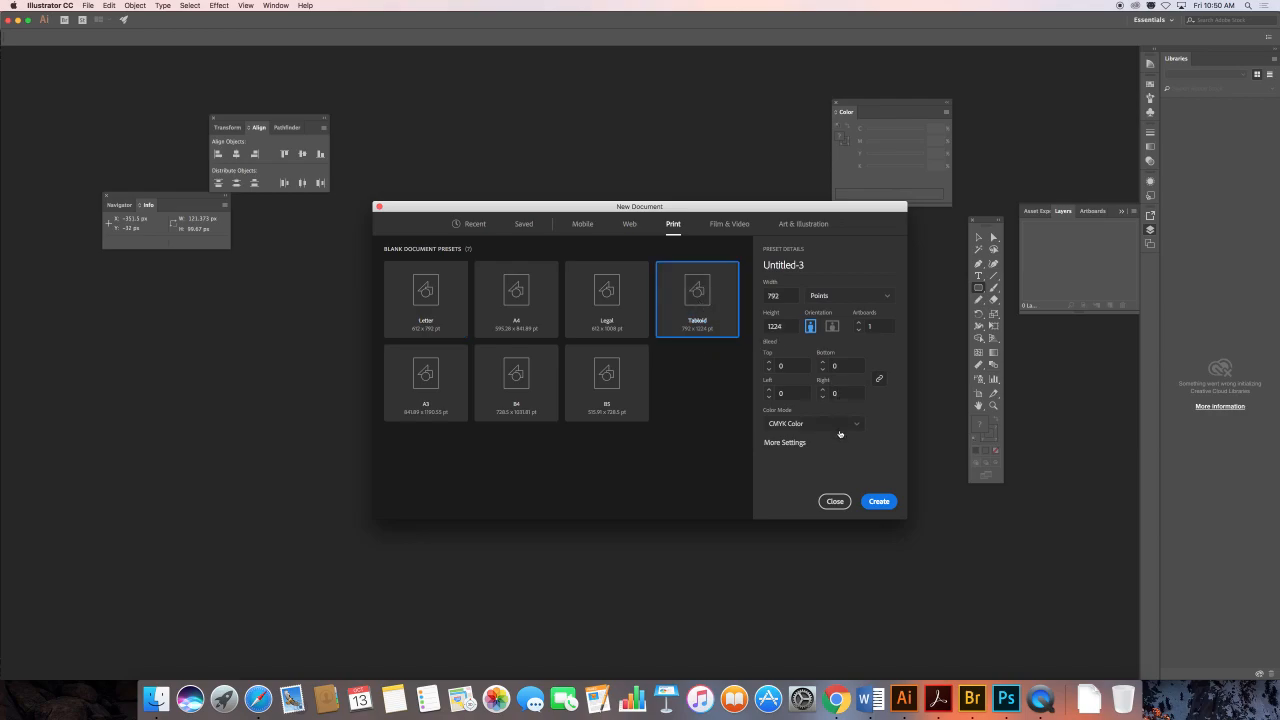
left_click(879, 502)
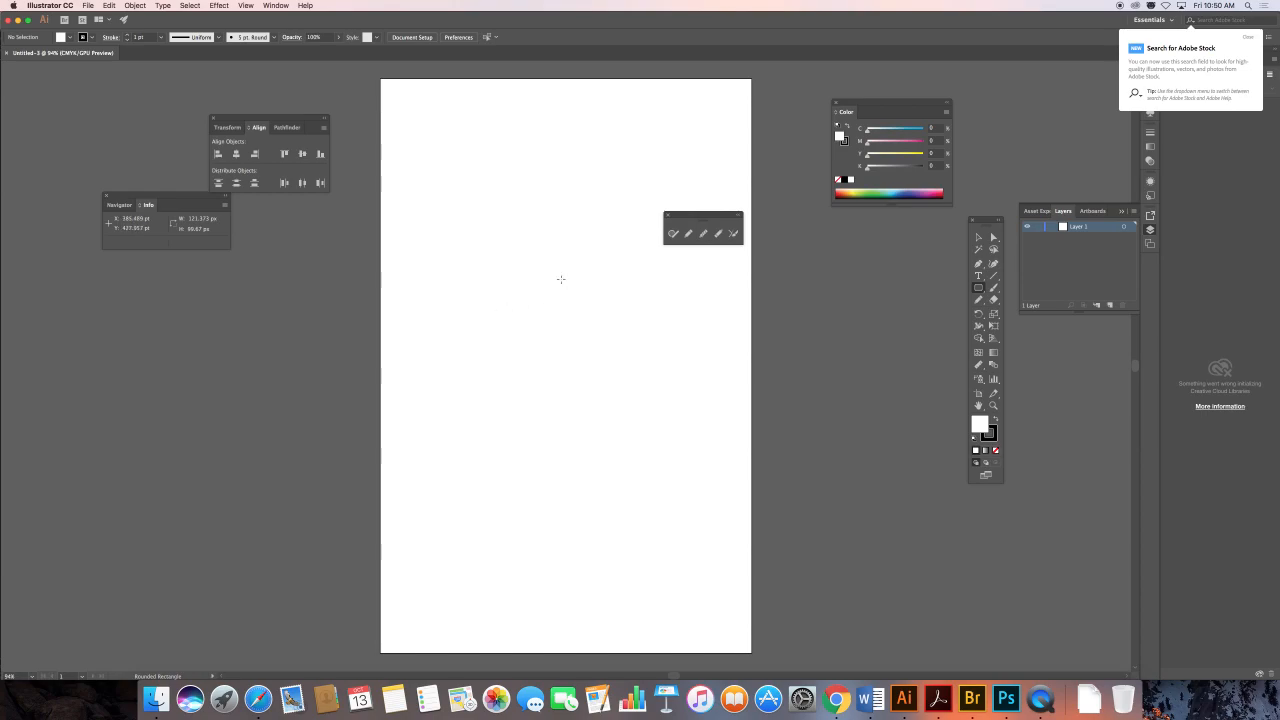
Step: Place HawaiianShirt.jpg from the Desktop across the upper part of the artboard, nearly filling its width
left_click(87, 5)
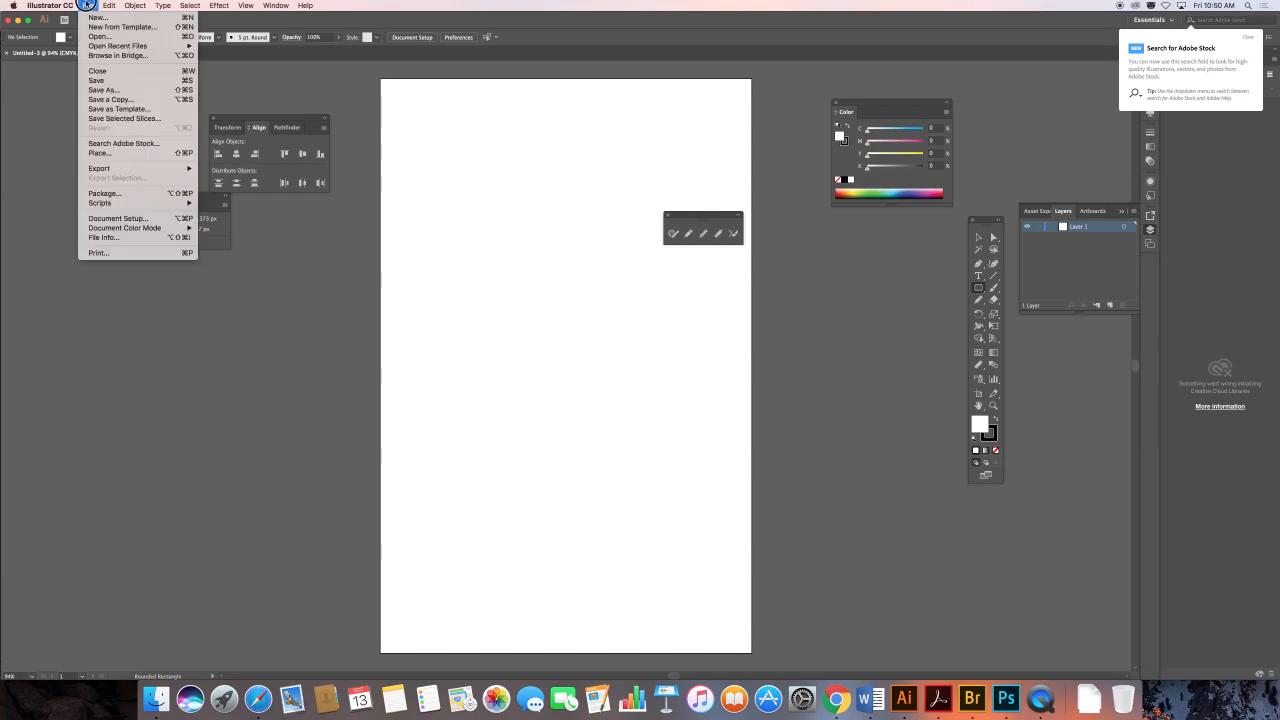
left_click(110, 153)
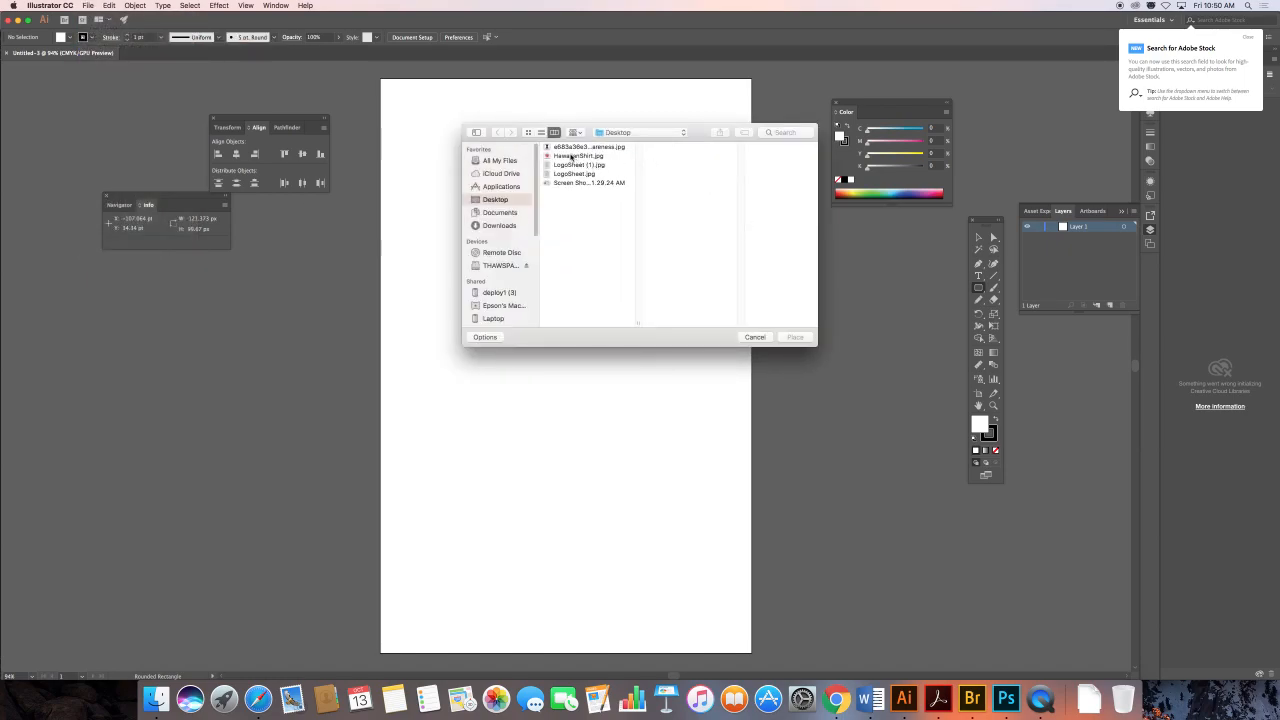
left_click(578, 157)
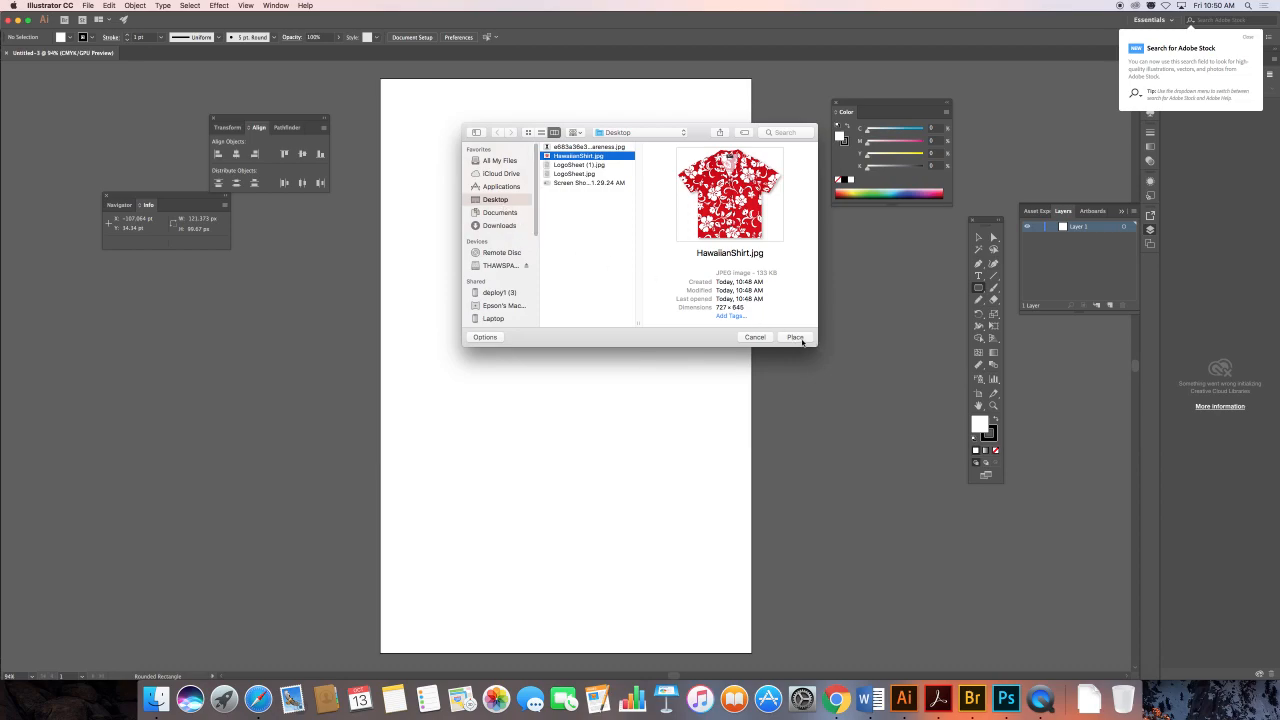
left_click(795, 337)
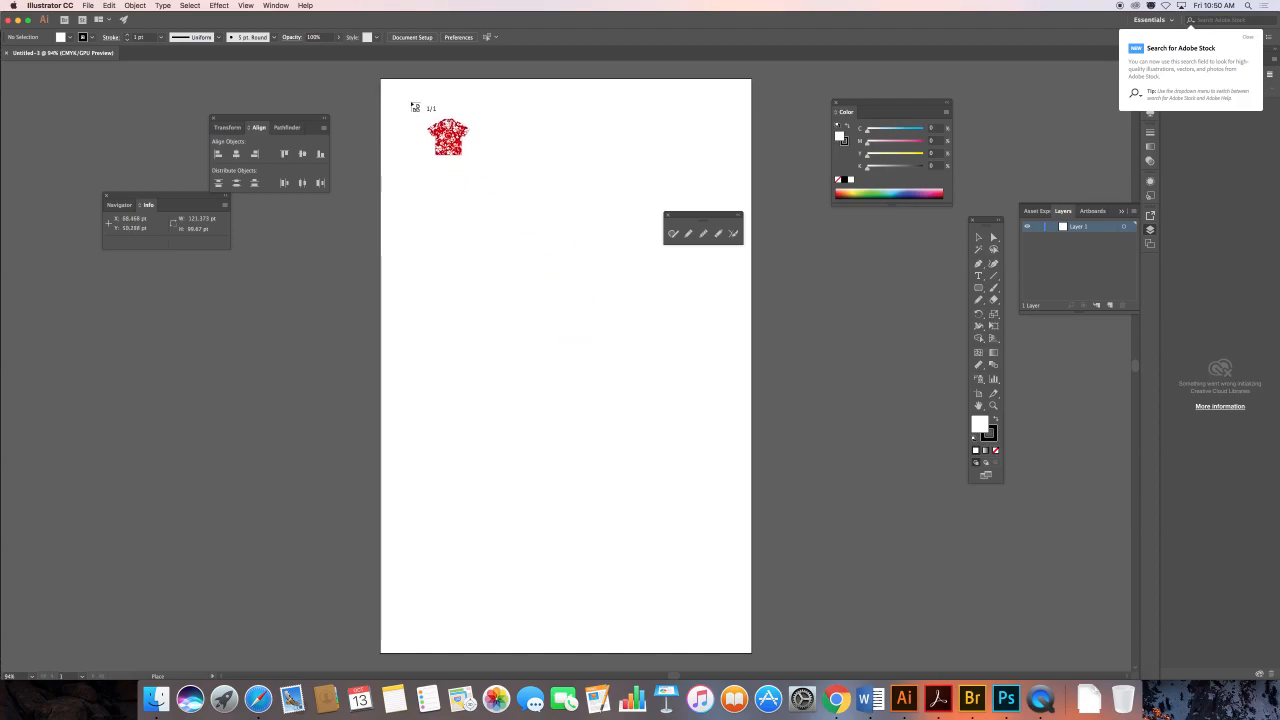
left_click_drag(395, 98, 740, 586)
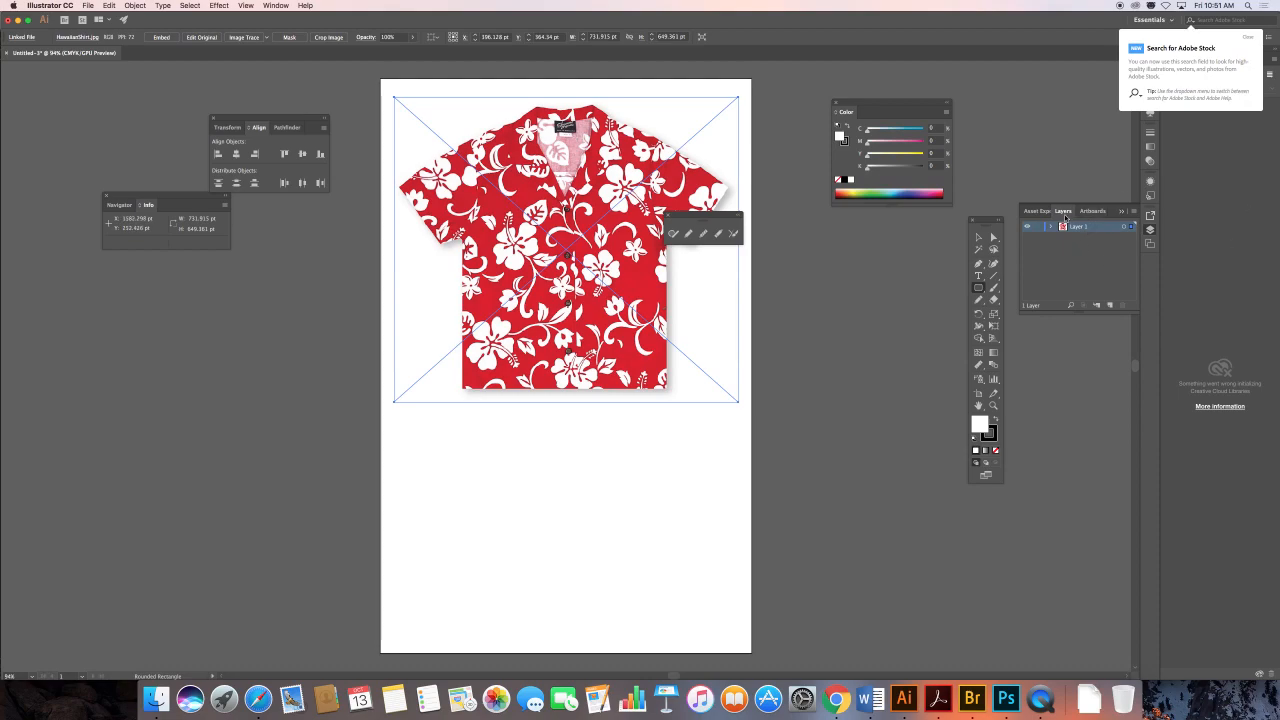
Step: Float the Layers panel beside the artwork and turn Layer 1, holding the shirt image, into a template layer
left_click_drag(1064, 212, 747, 265)
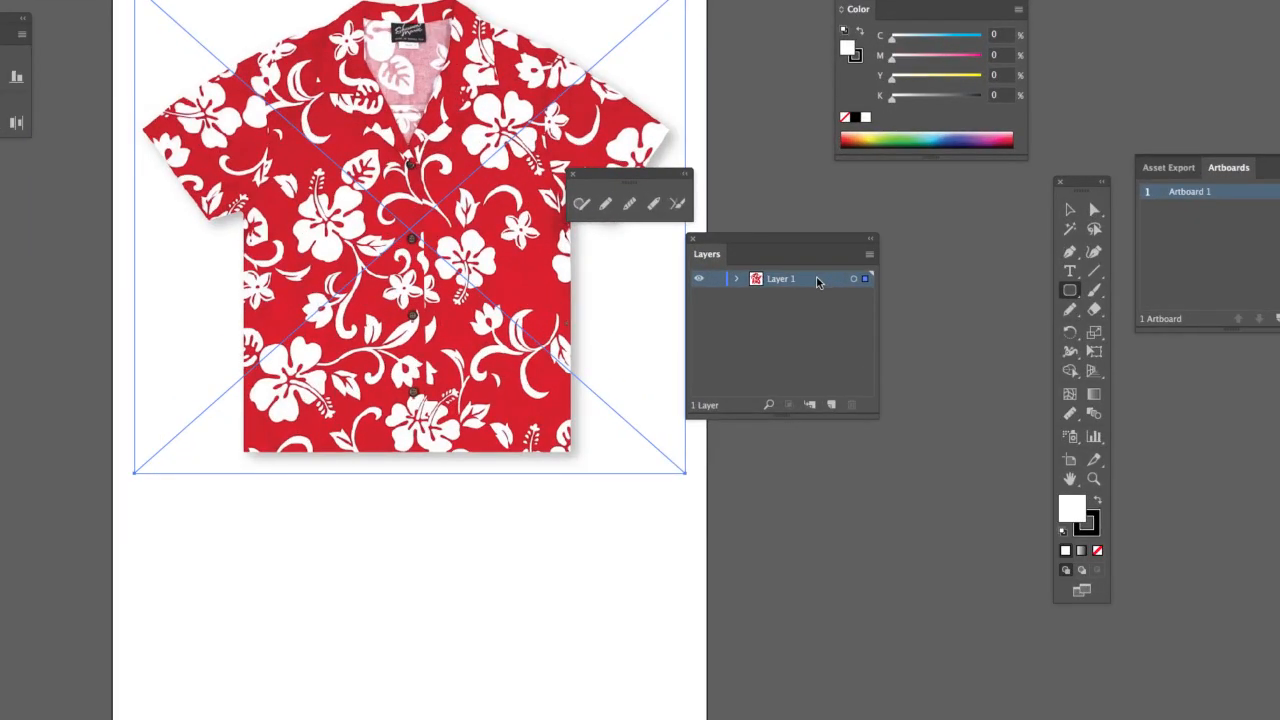
double_click(822, 281)
left_click(936, 353)
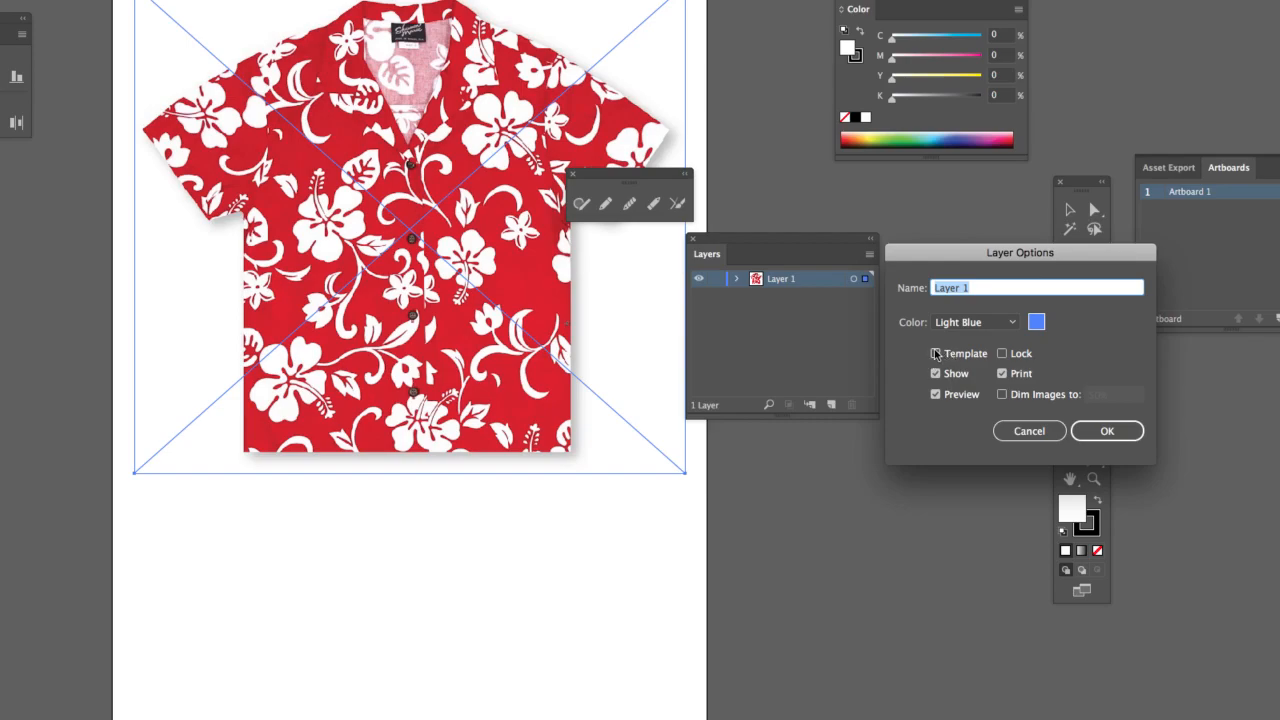
left_click(1107, 431)
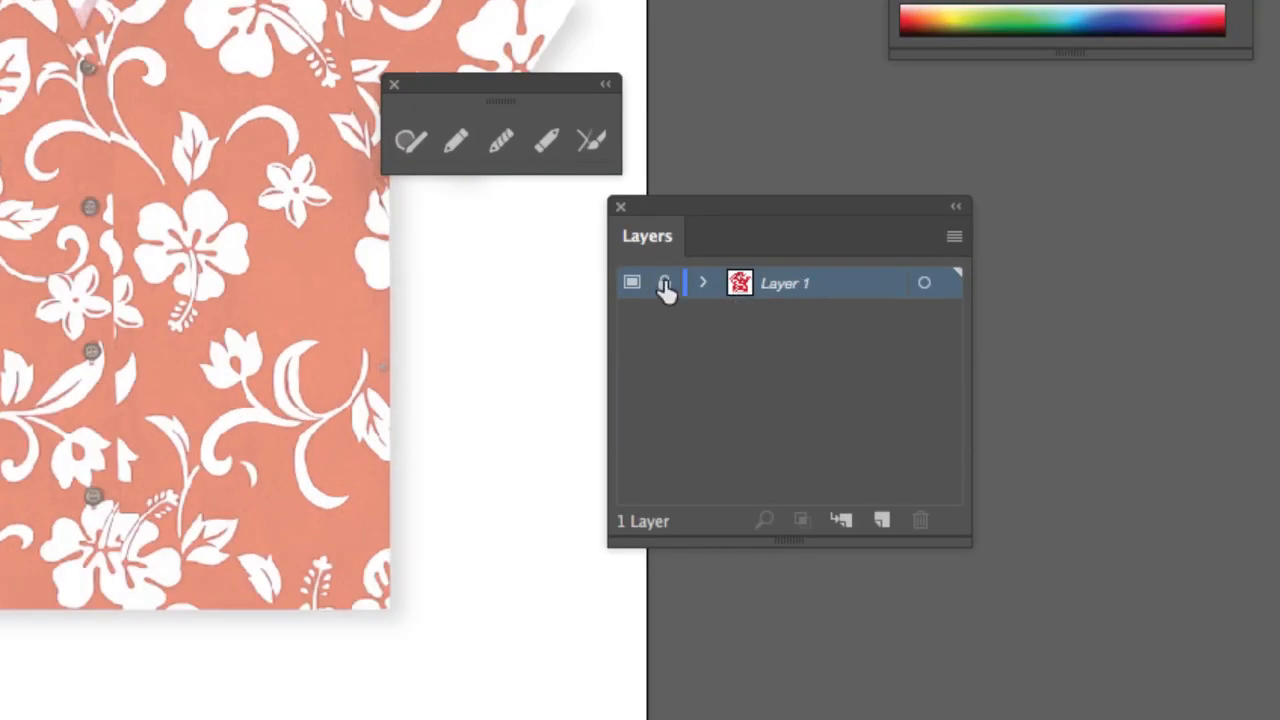
Step: Add a new layer above the template layer and name it Draw Layer
left_click(881, 522)
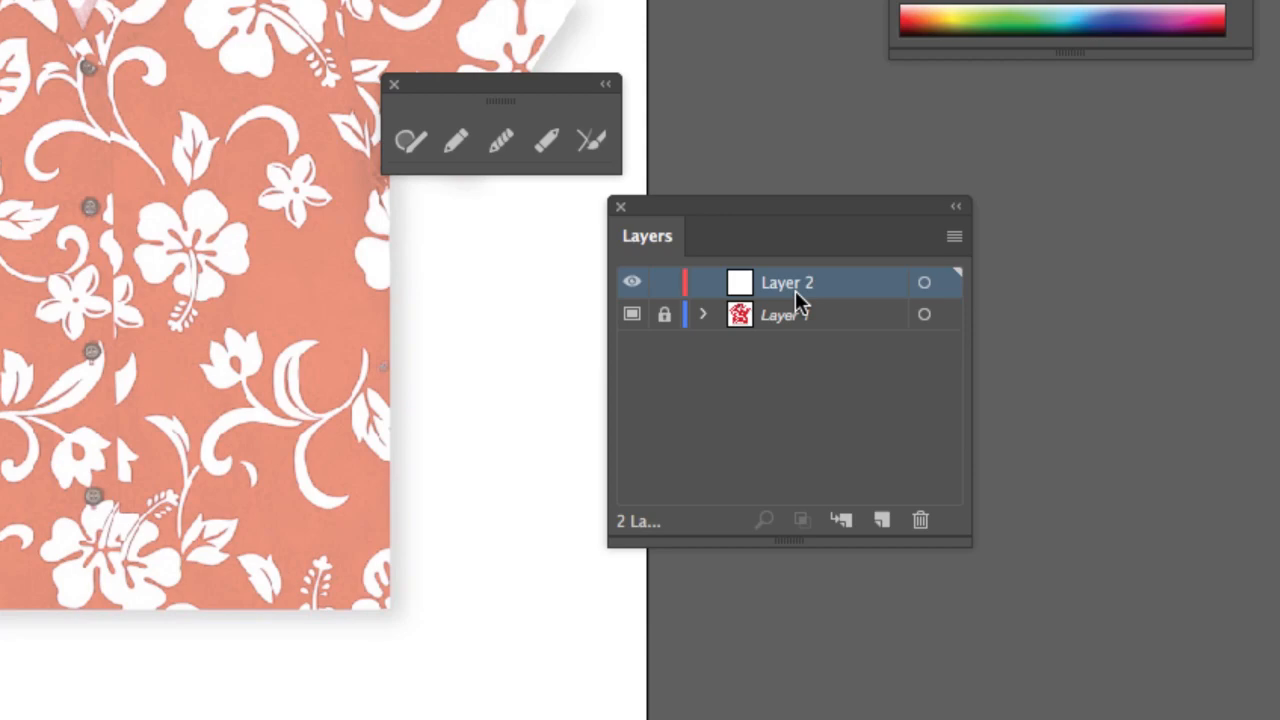
double_click(795, 290)
left_click_drag(1163, 233, 942, 230)
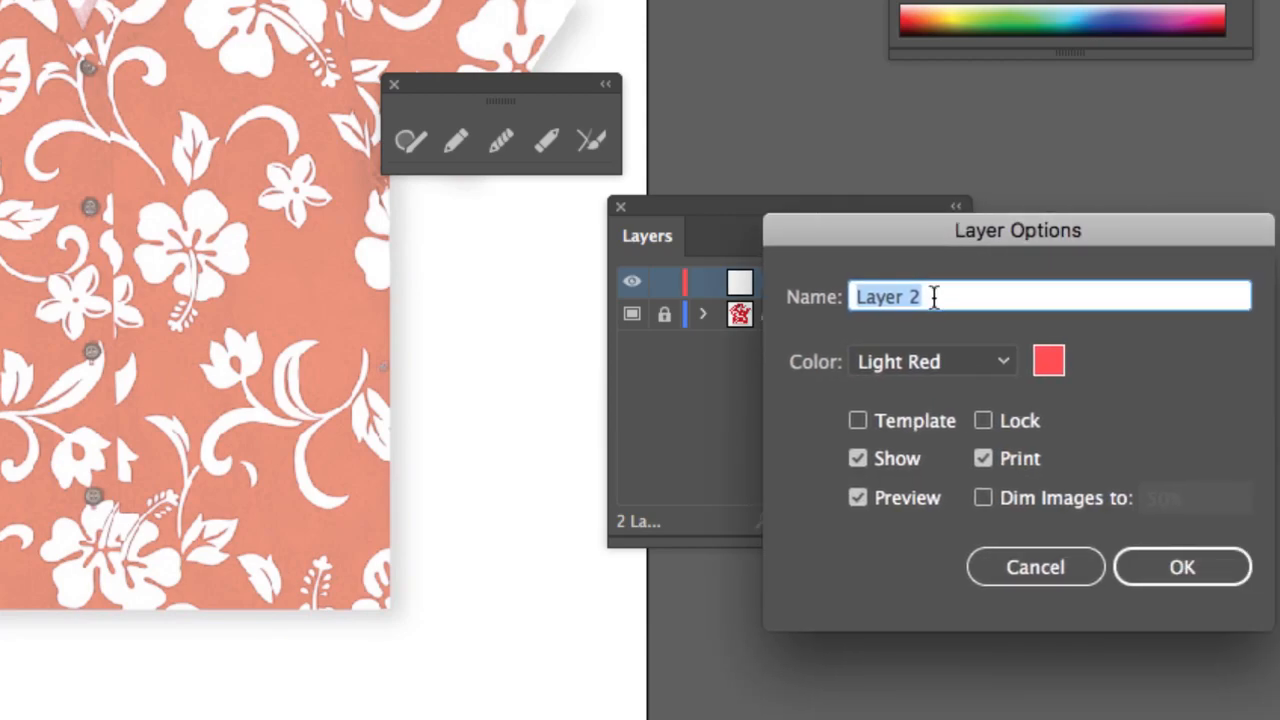
type("Draa")
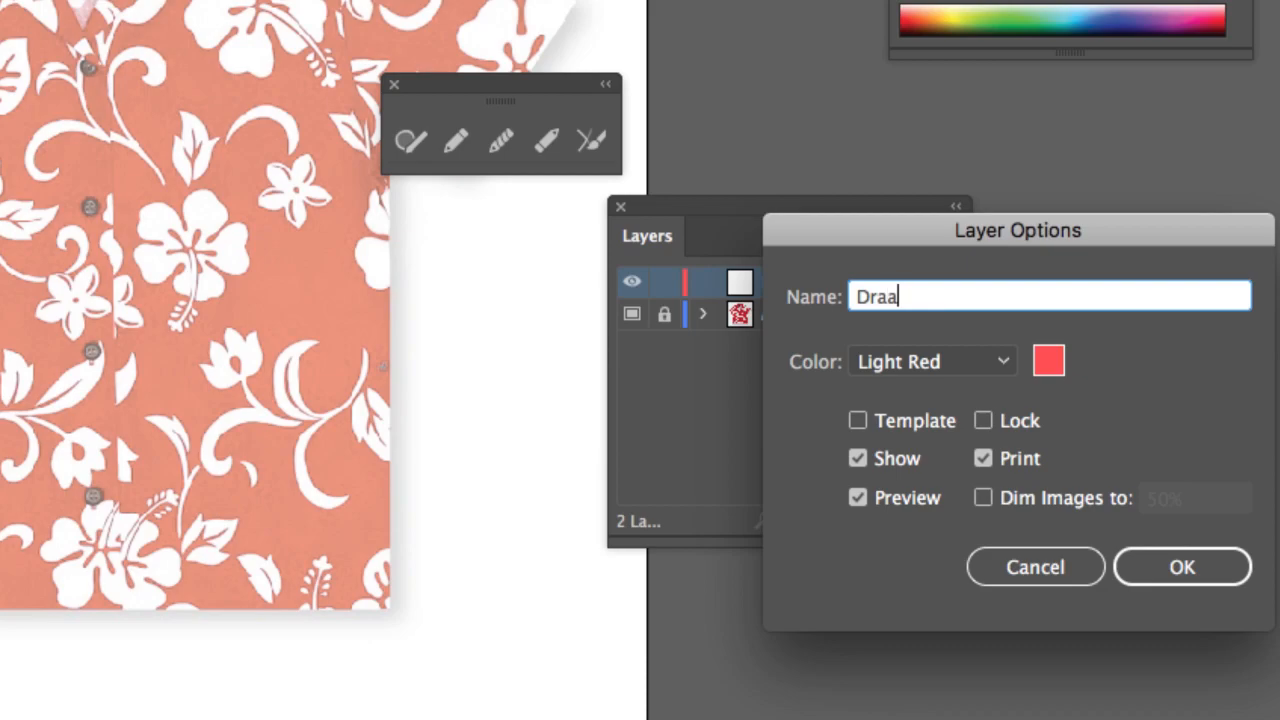
key("BackSpace")
type("w Layer")
Step: Give Draw Layer a custom dark purple identification color and apply the layer options
left_click(1049, 361)
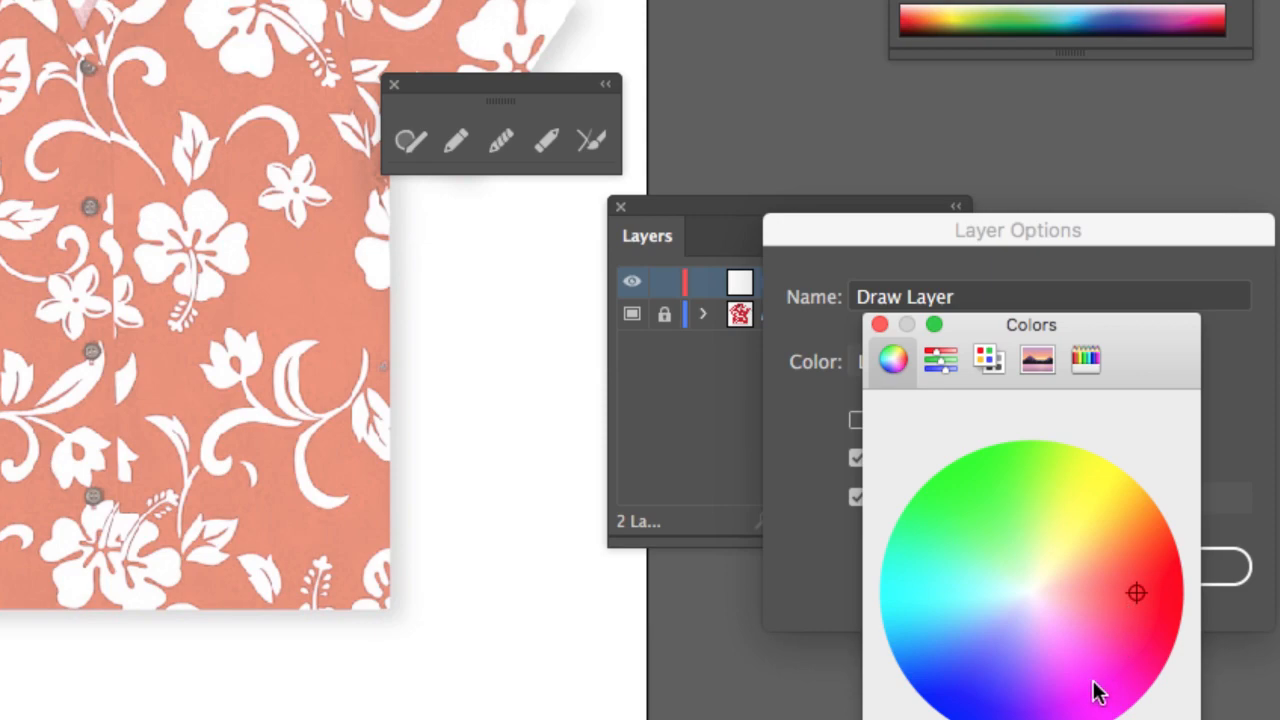
left_click(1049, 691)
left_click_drag(1022, 226, 931, 86)
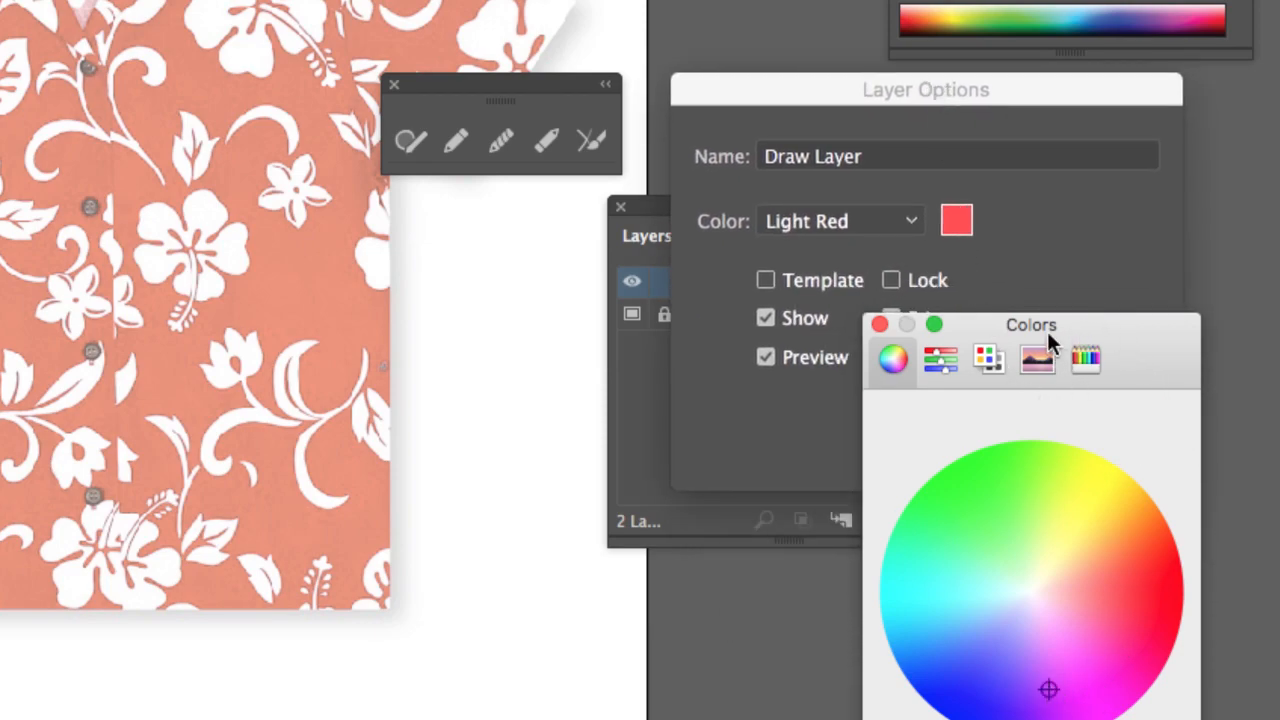
left_click_drag(1047, 331, 1047, 154)
left_click(980, 629)
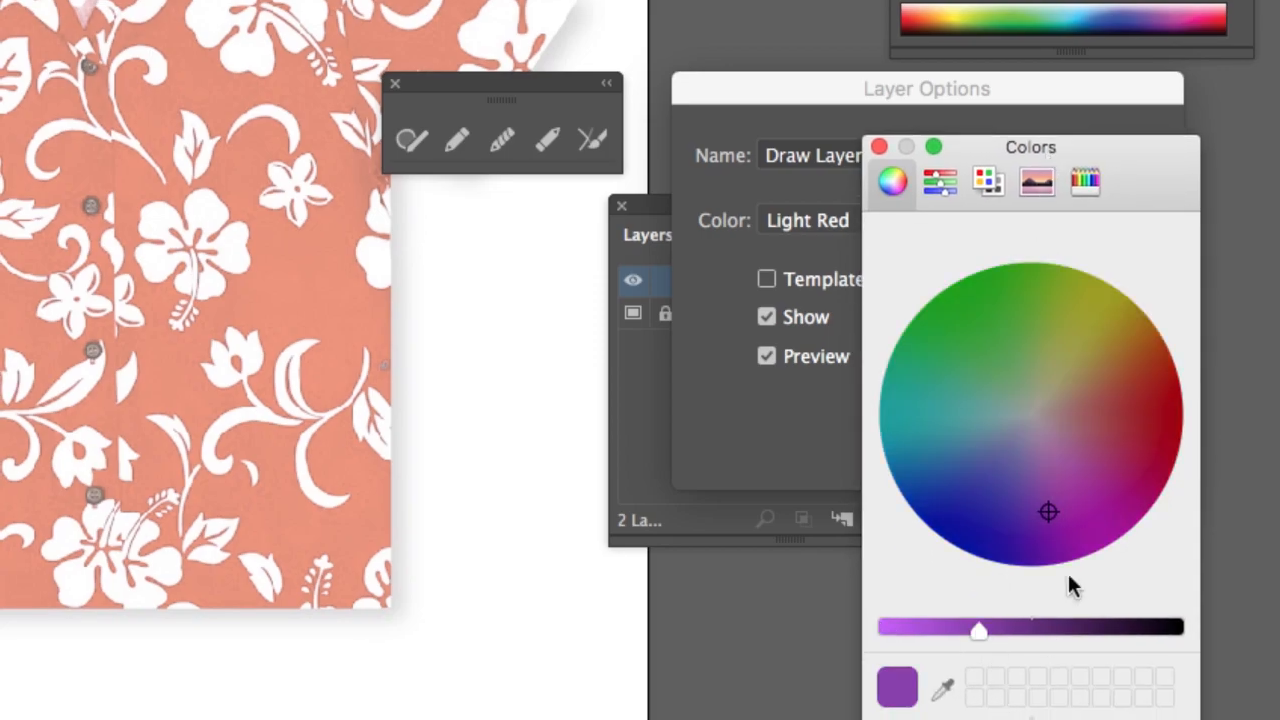
left_click(880, 146)
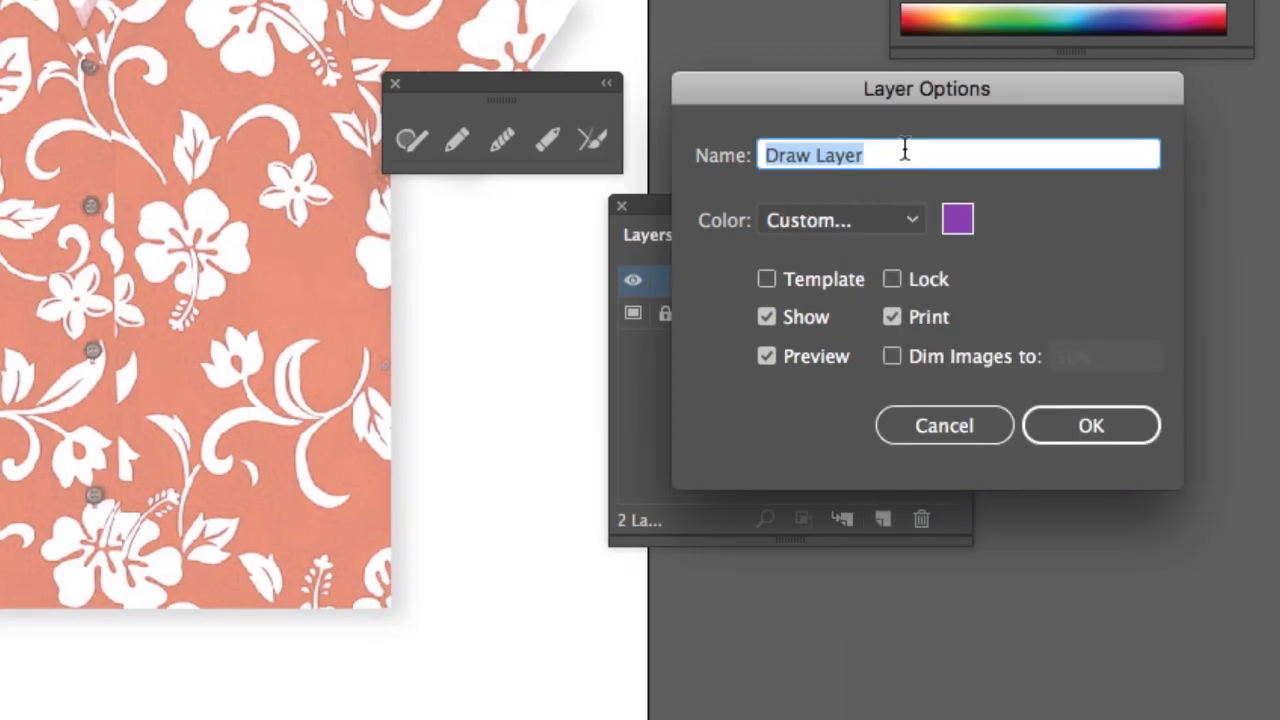
left_click(1092, 425)
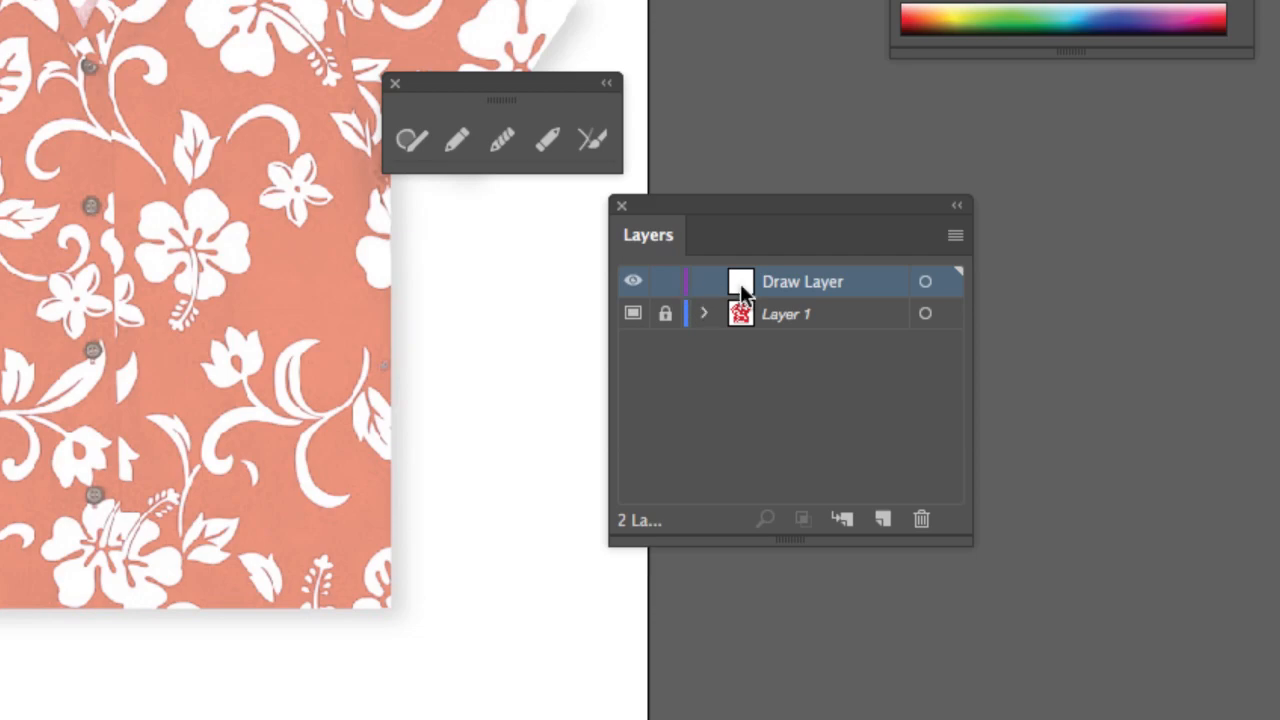
Step: Move the tool palette next to the shirt and draw a rectangle about 145 x 224 pt over its collar on Draw Layer
left_click(794, 320)
left_click(800, 283)
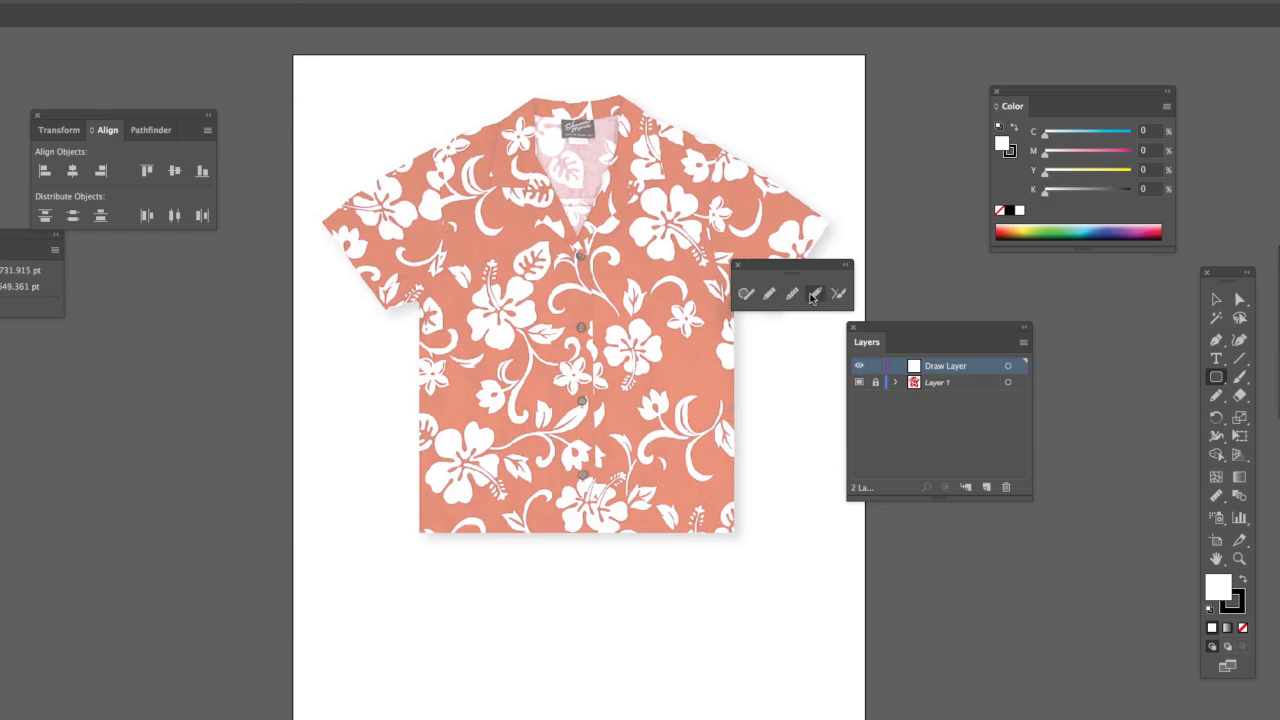
left_click(1173, 377)
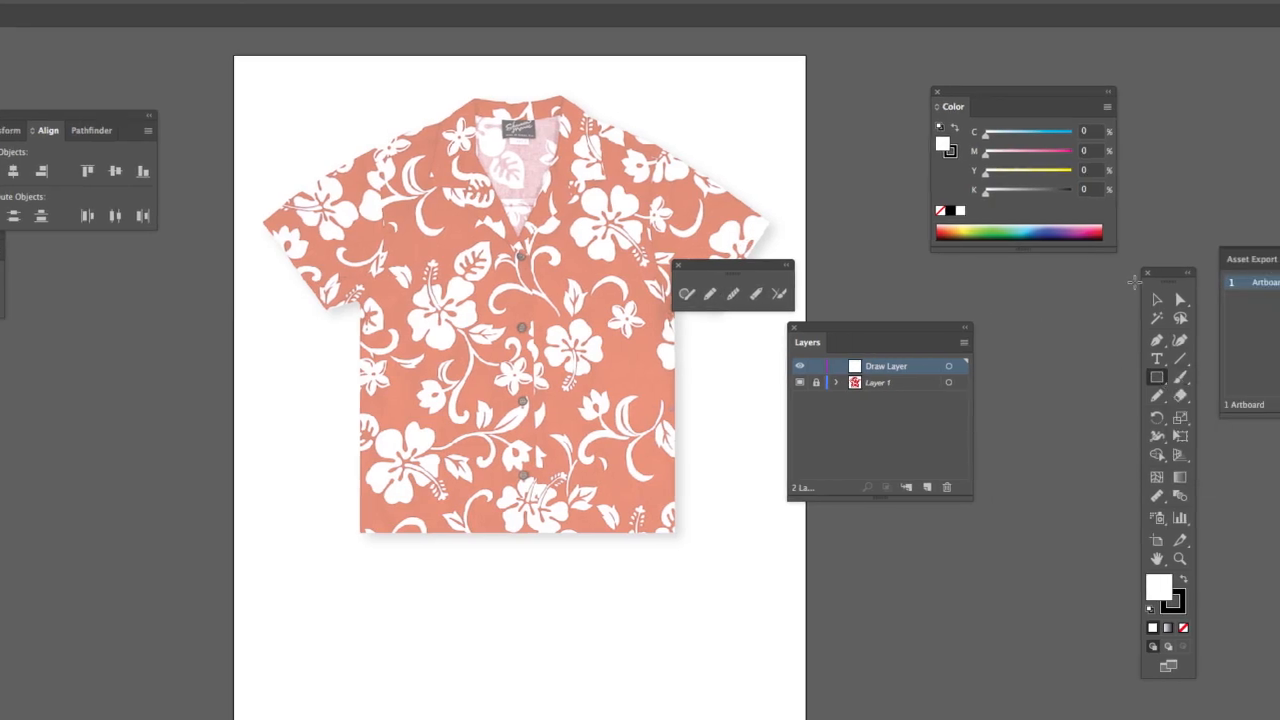
left_click_drag(1165, 271, 803, 113)
left_click_drag(796, 238, 731, 353)
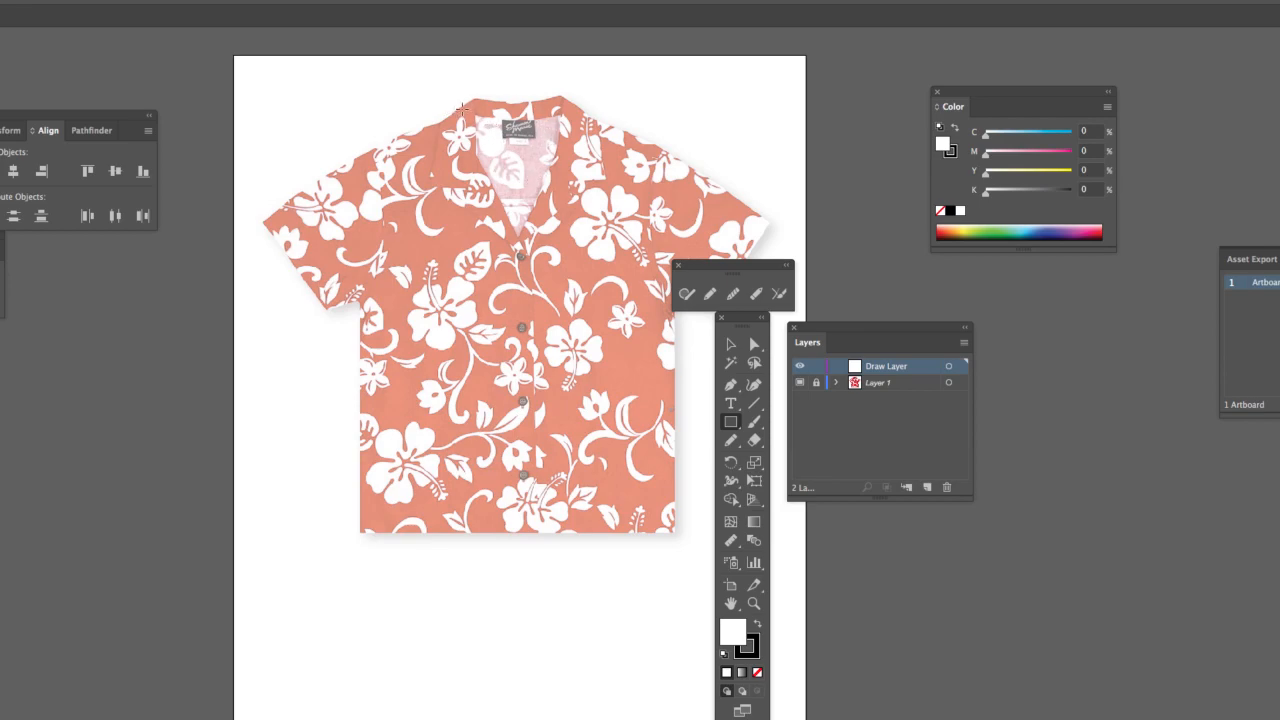
left_click_drag(464, 107, 571, 270)
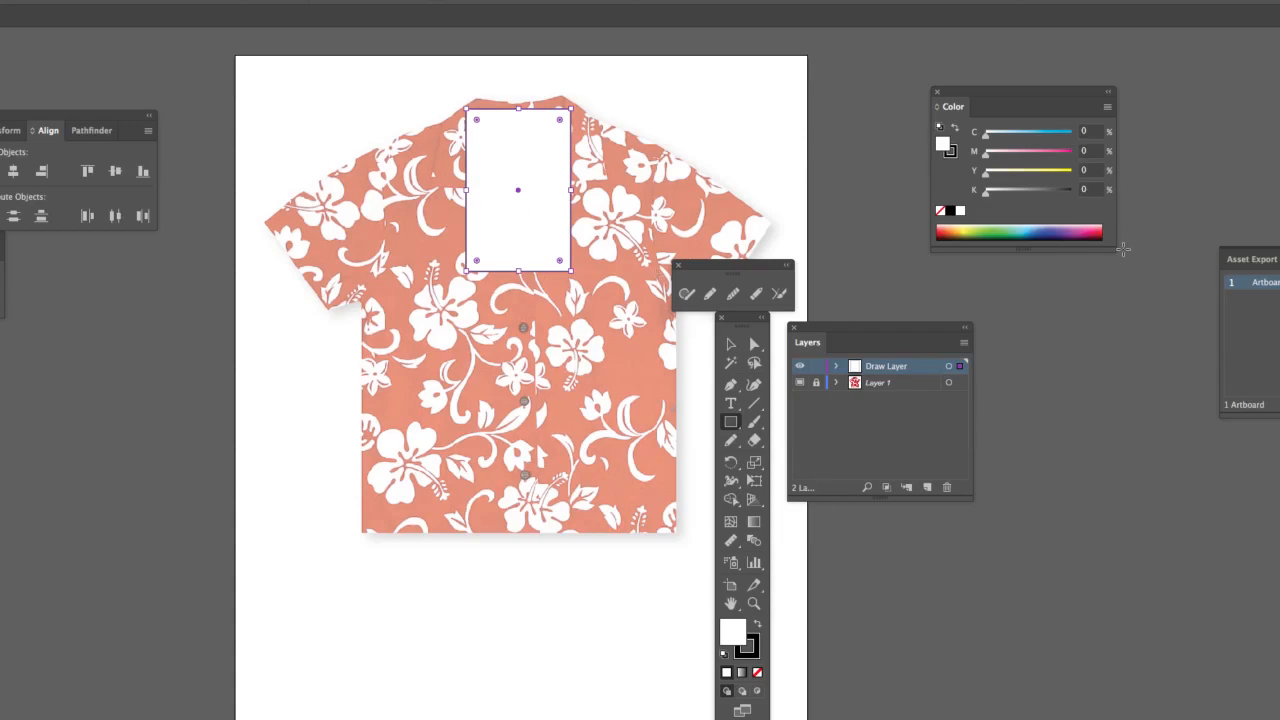
Step: Enlarge the Color panel's spectrum and dismiss the Adobe Stock search tip
left_click_drag(1110, 250, 1105, 299)
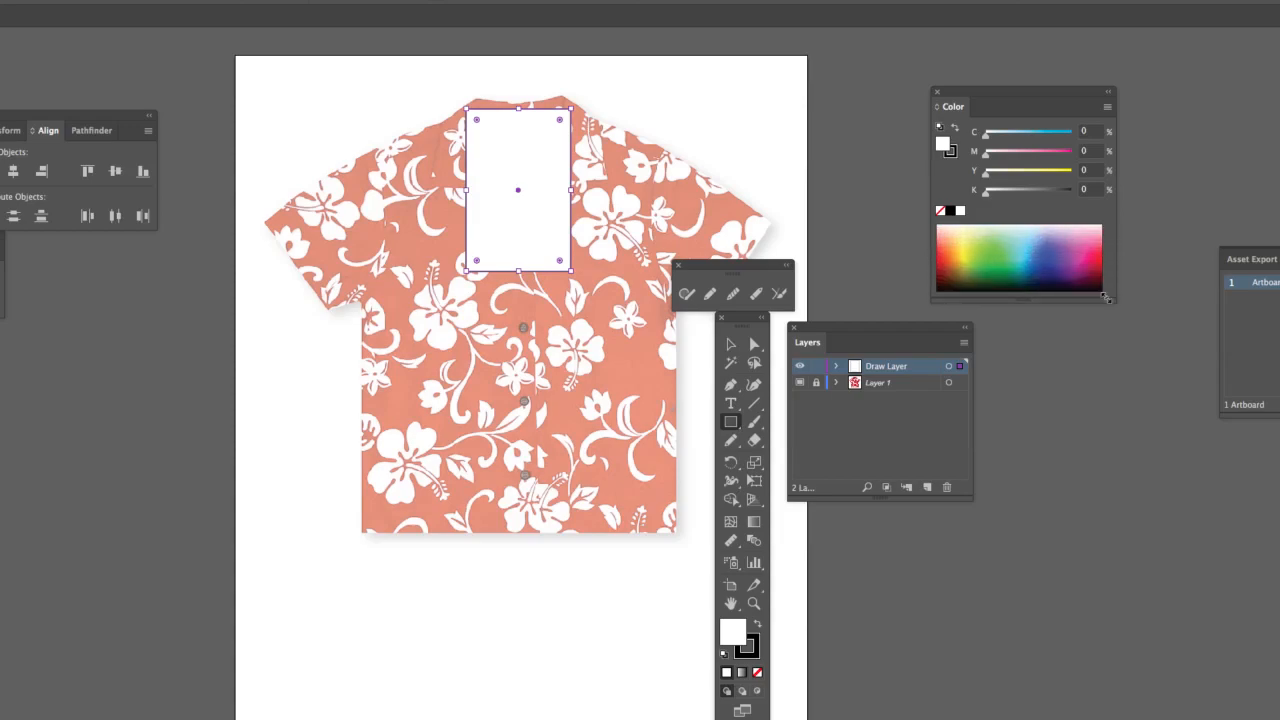
scroll(1166, 254, "up", 10)
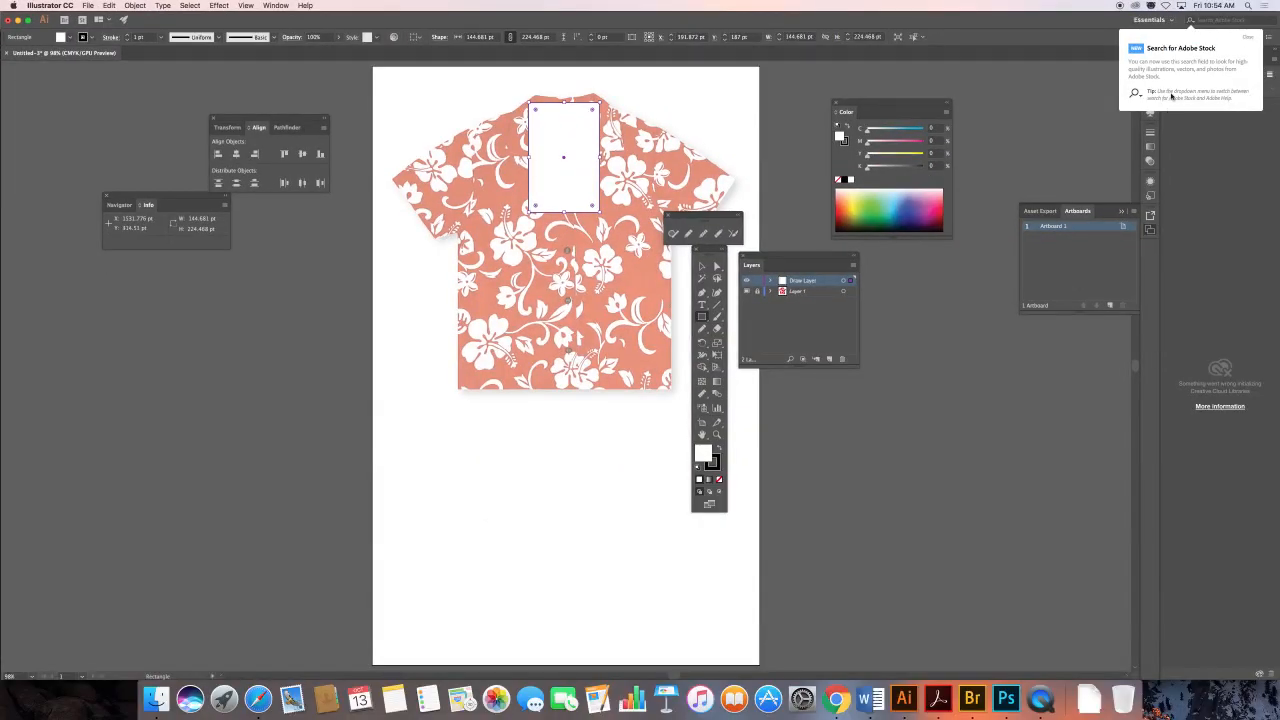
left_click_drag(980, 157, 984, 155)
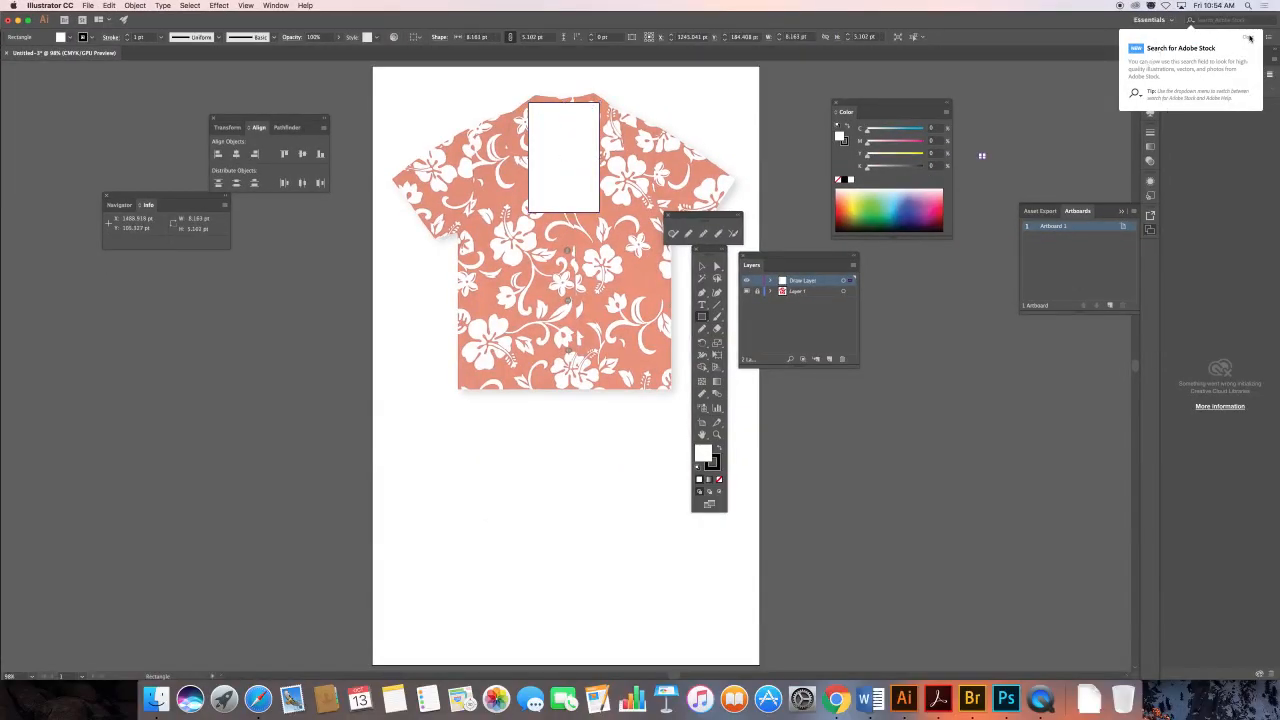
left_click(1248, 38)
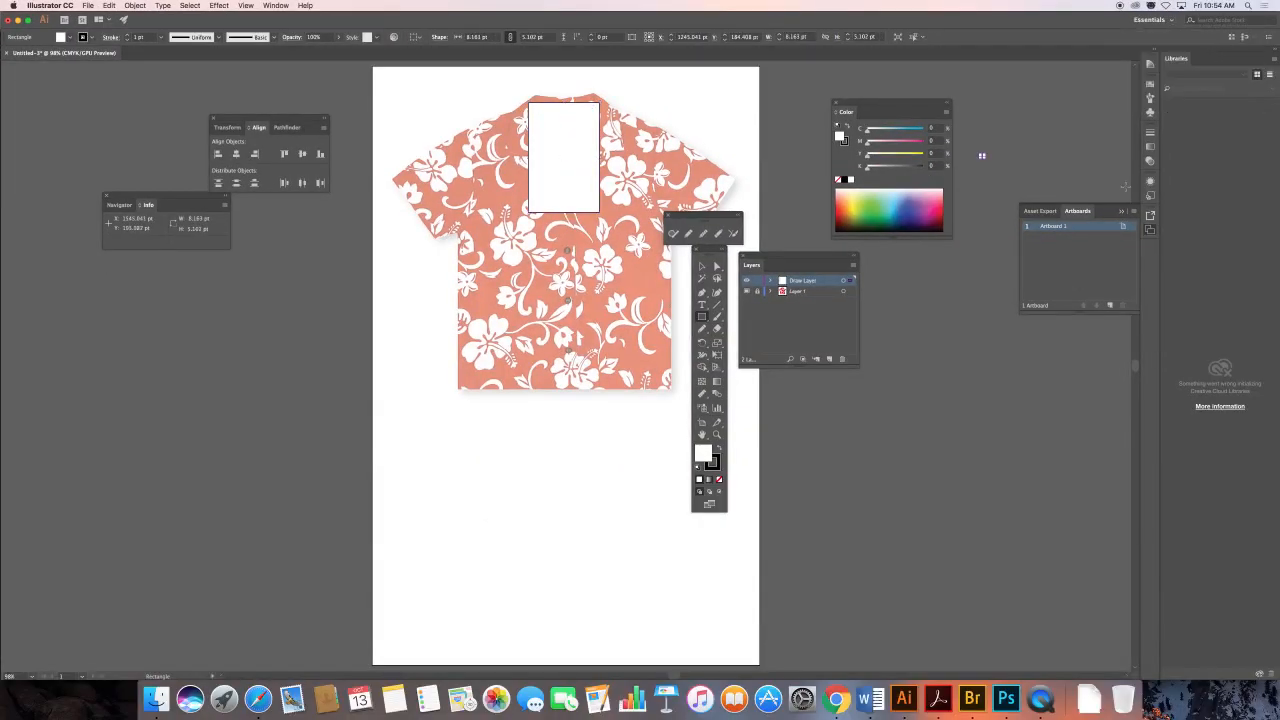
Step: Float the Swatches panel enlarged next to the Color panel and delete the stray tiny rectangle outside the artboard
left_click(1150, 84)
left_click_drag(1040, 78, 666, 93)
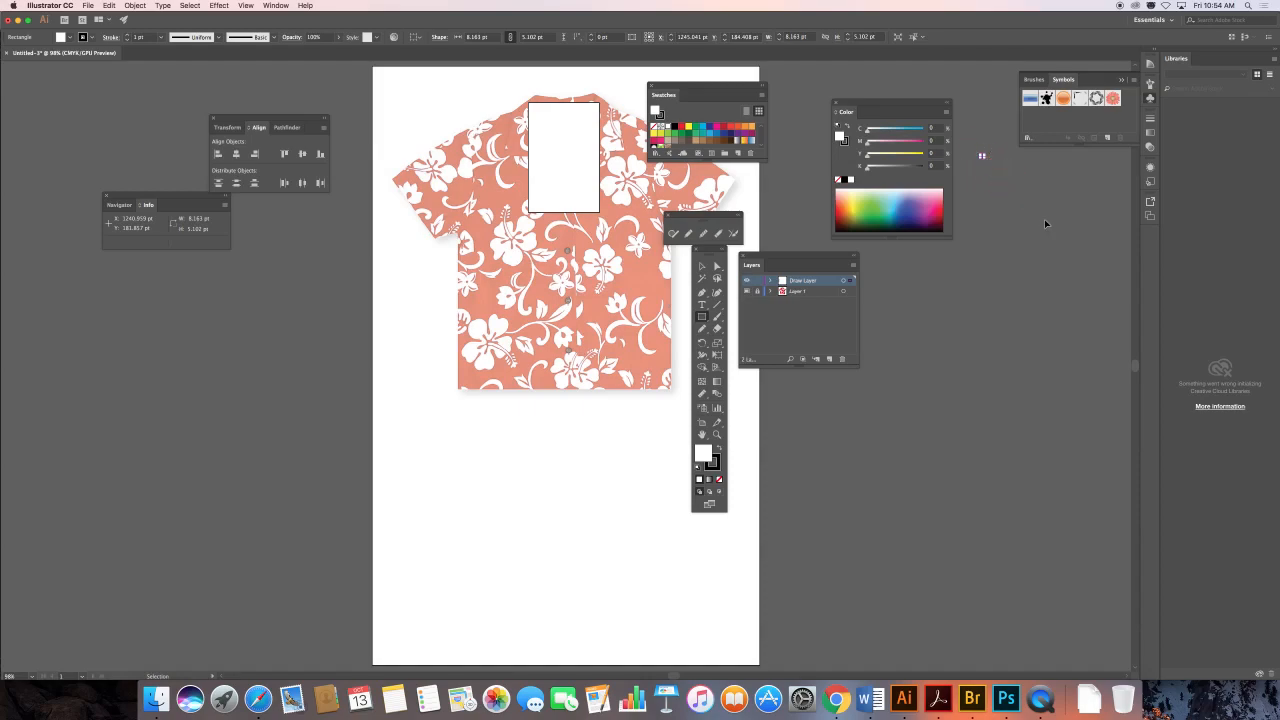
key("Delete")
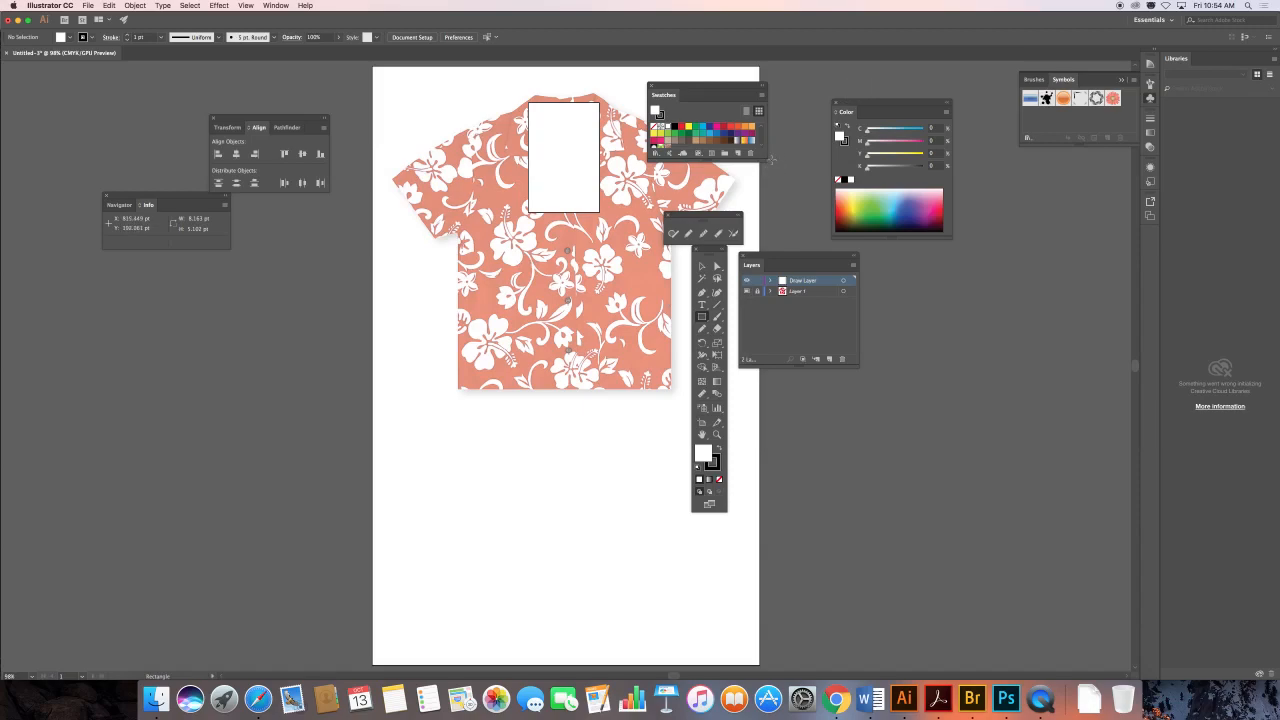
left_click_drag(763, 160, 796, 191)
Step: Pick a purple of C 41.57, M 87.06, Y 0, K 0 and save it as a swatch named "Deep purple"
left_click(925, 205)
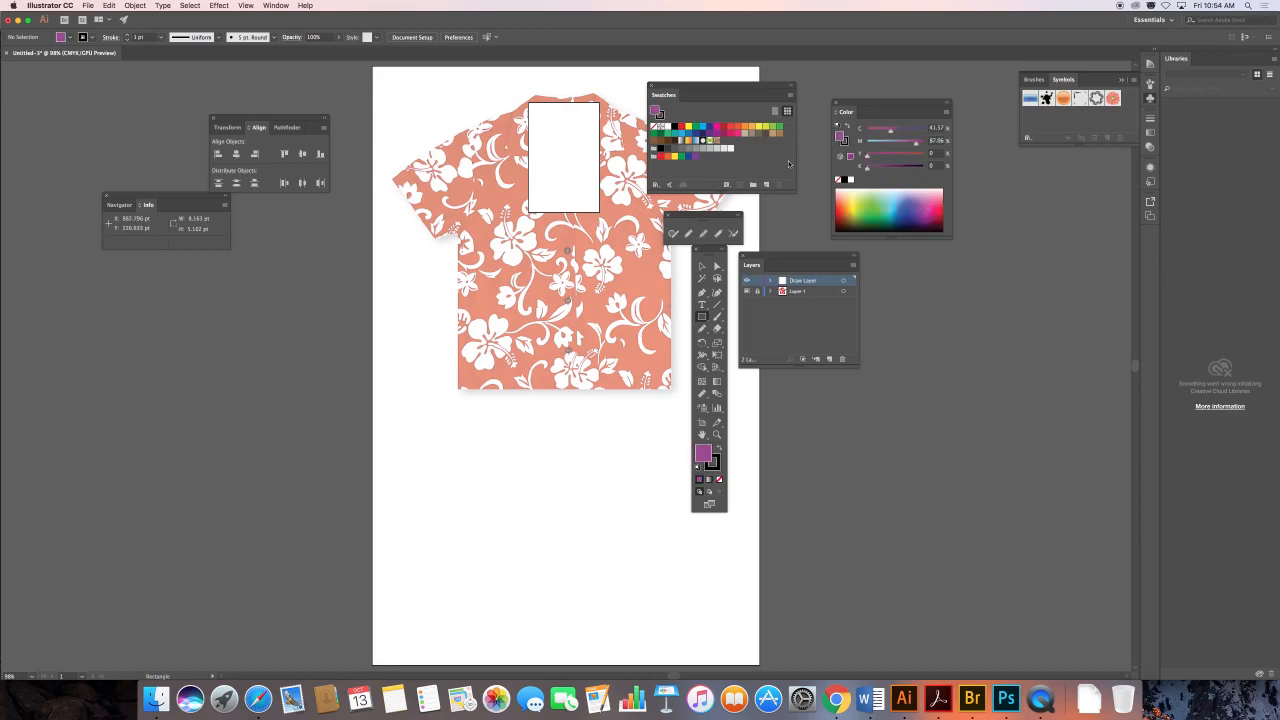
left_click(766, 186)
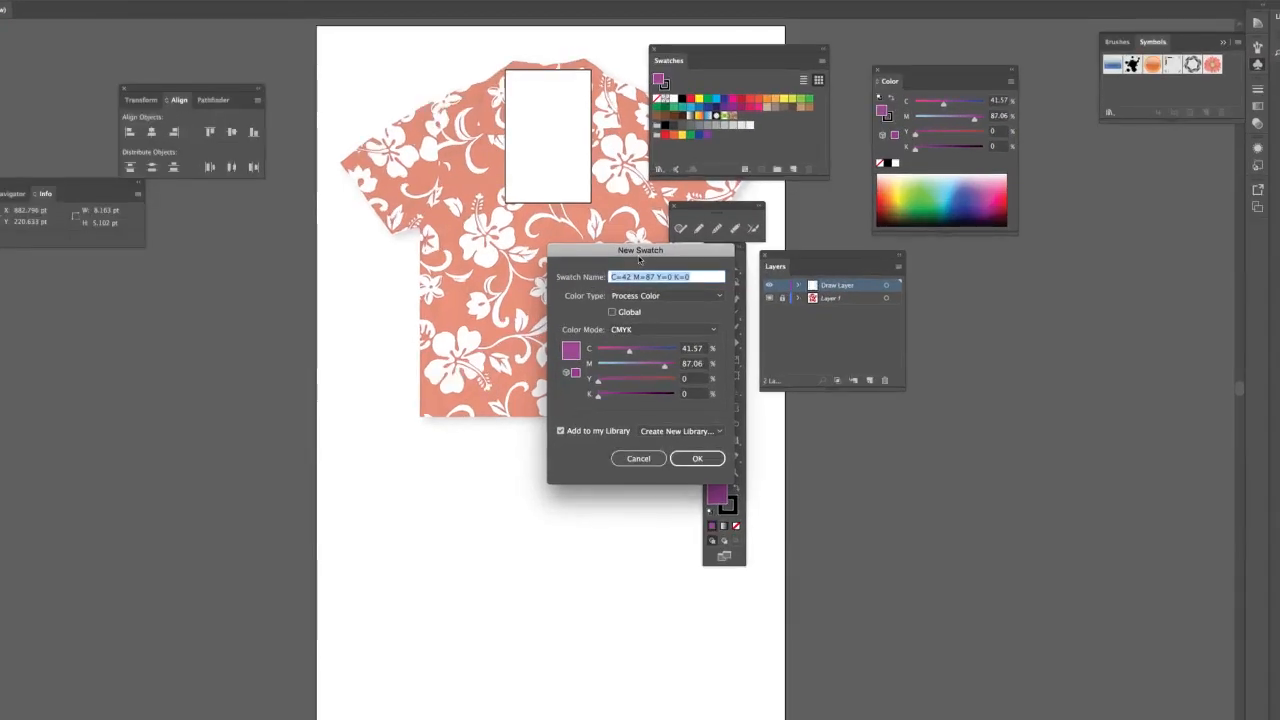
type("Deep")
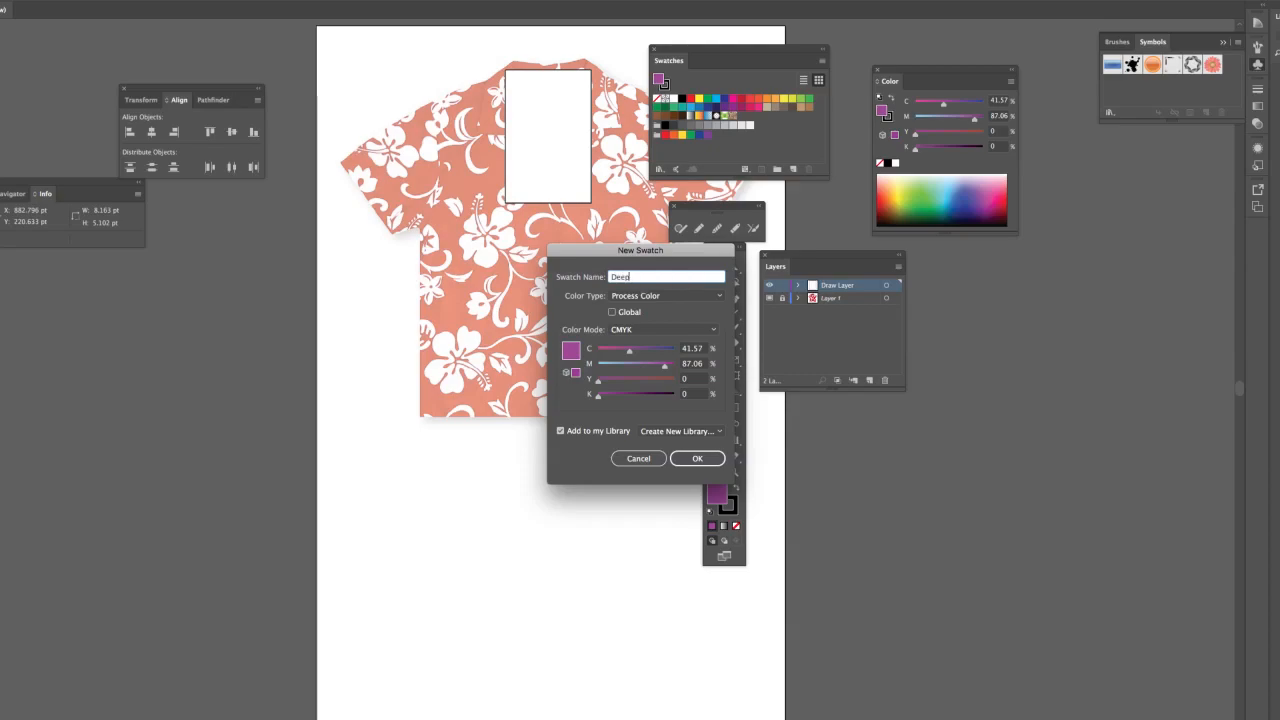
type(" purple")
left_click(697, 458)
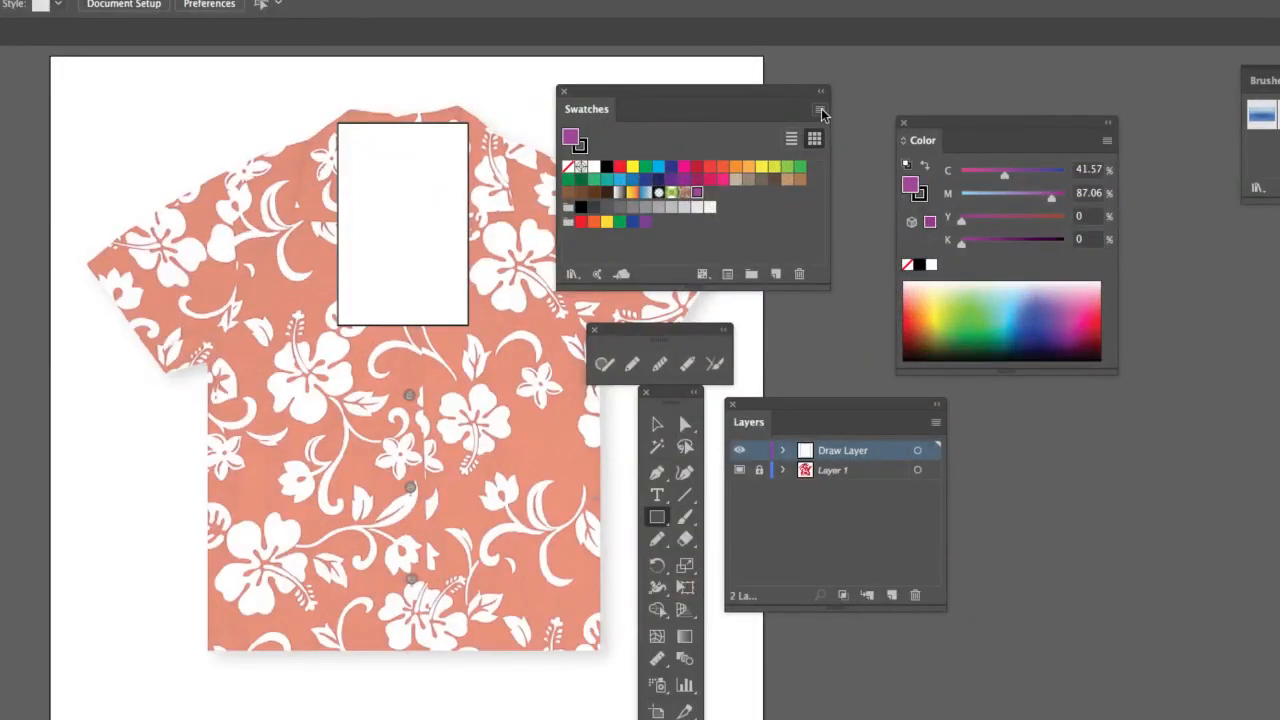
Step: Show the swatches as large thumbnails and enlarge the Swatches panel until all of them fit
left_click(820, 110)
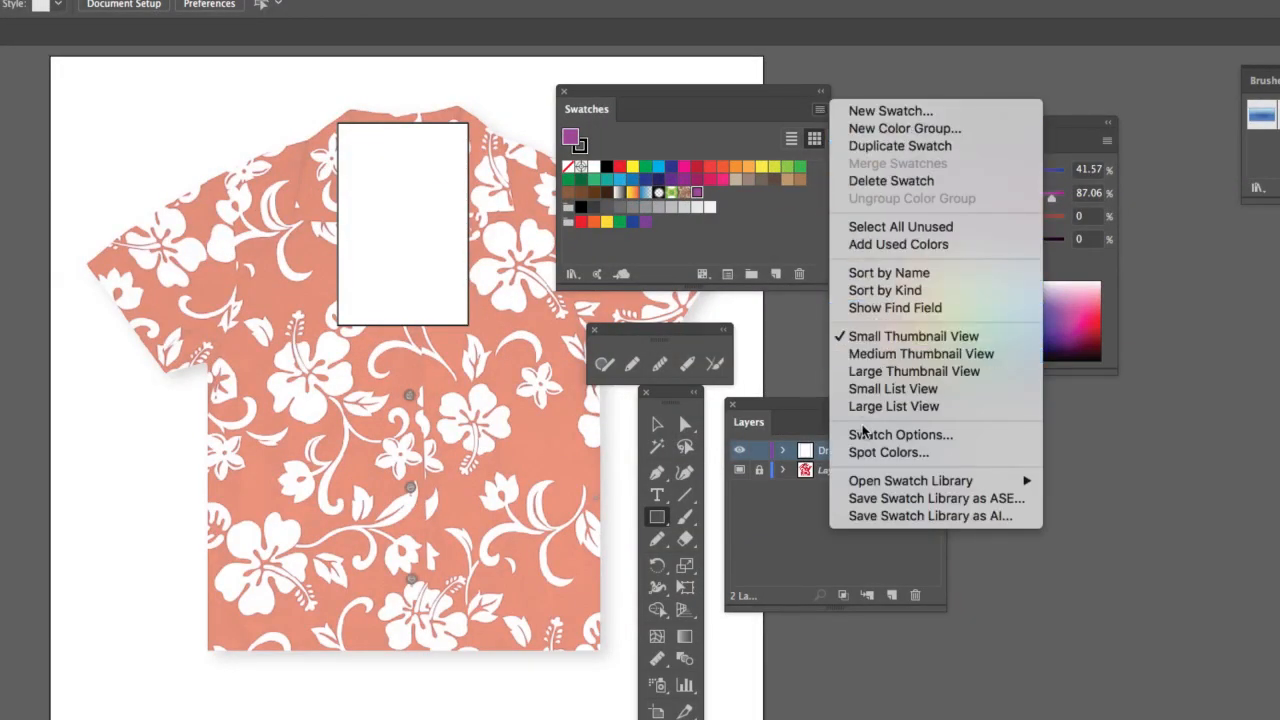
left_click(875, 371)
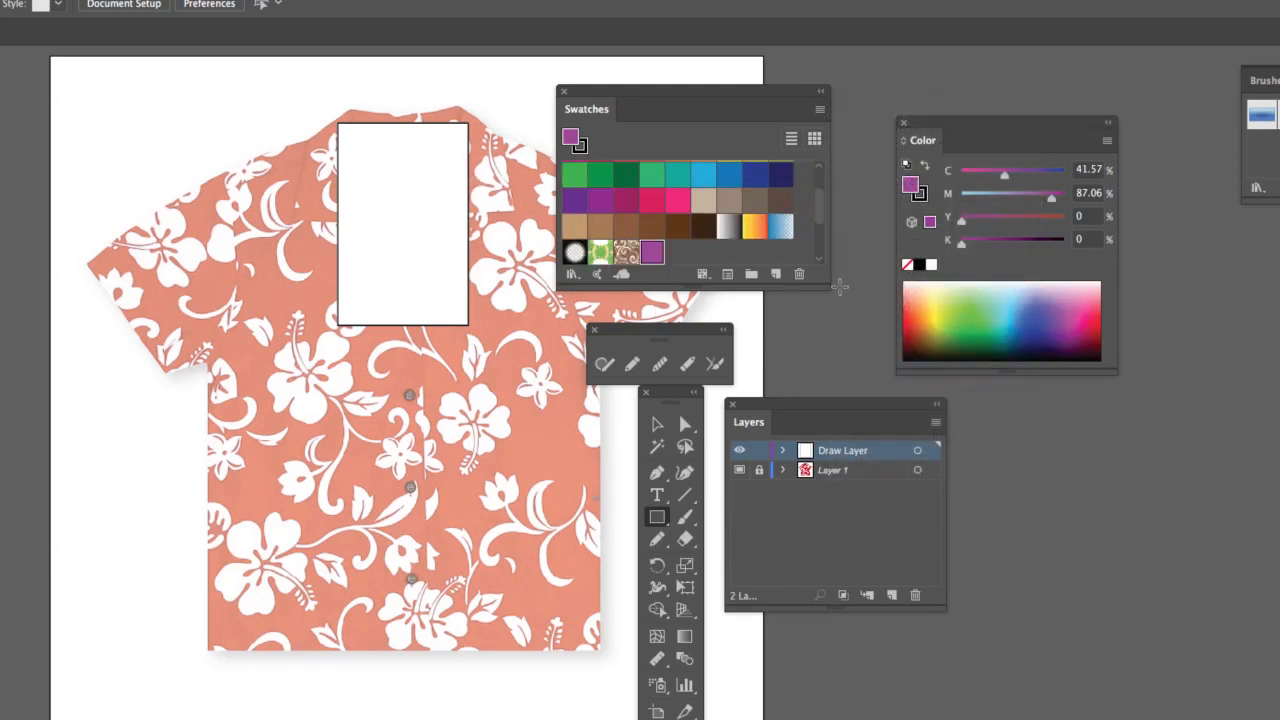
left_click_drag(840, 287, 899, 374)
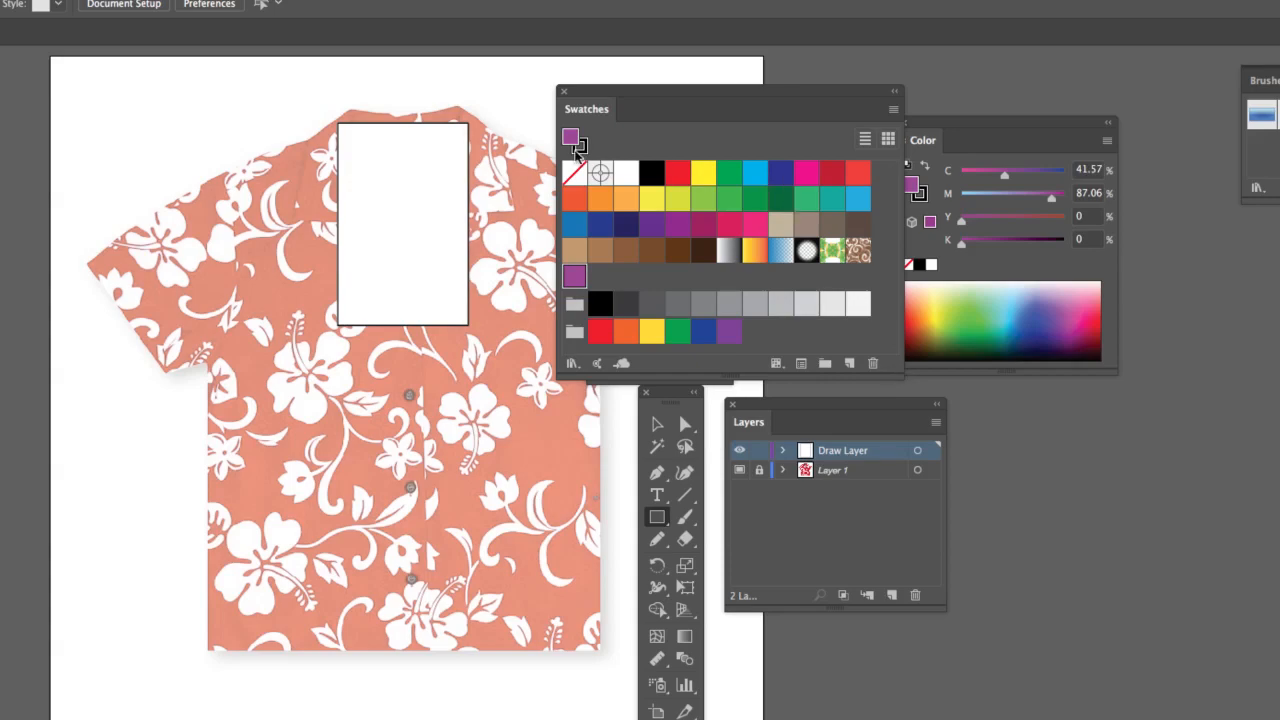
Step: Pick a yellow of C 8.24, M 0, Y 88.24, K 0 and save it as a swatch named "Canary"
left_click(991, 136)
left_click(941, 295)
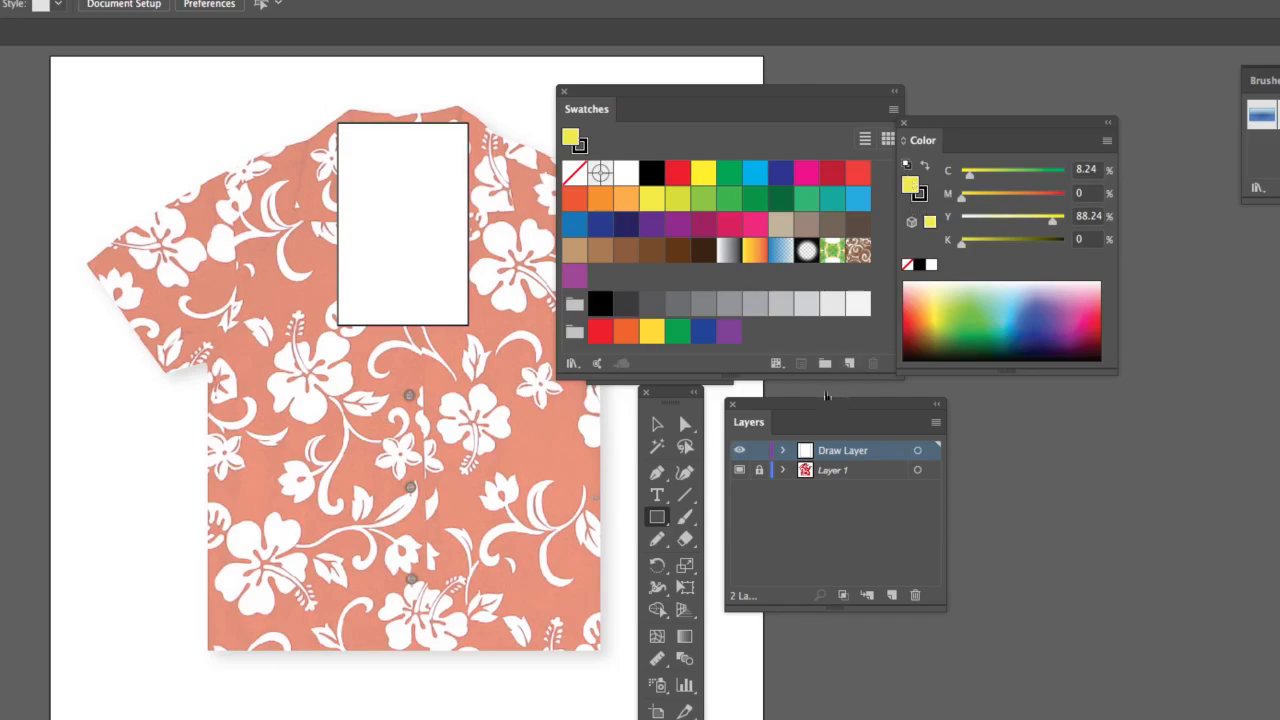
left_click(849, 363)
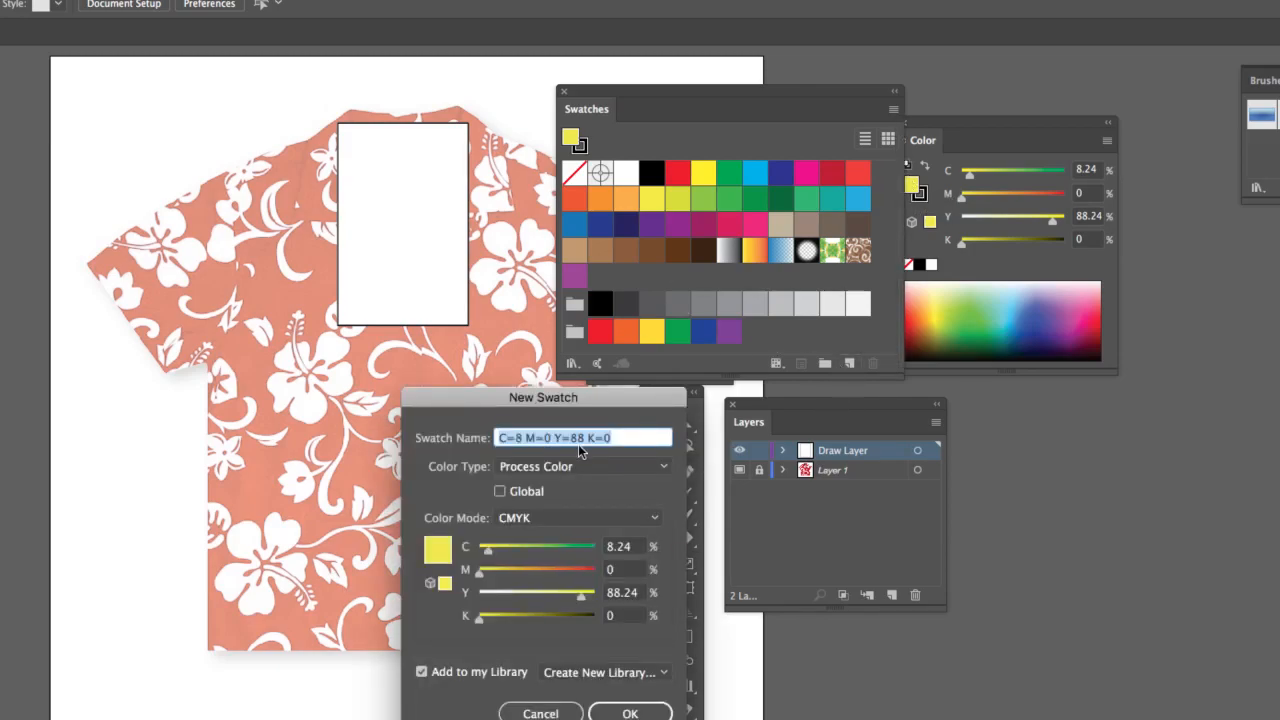
type("Canary")
key("Return")
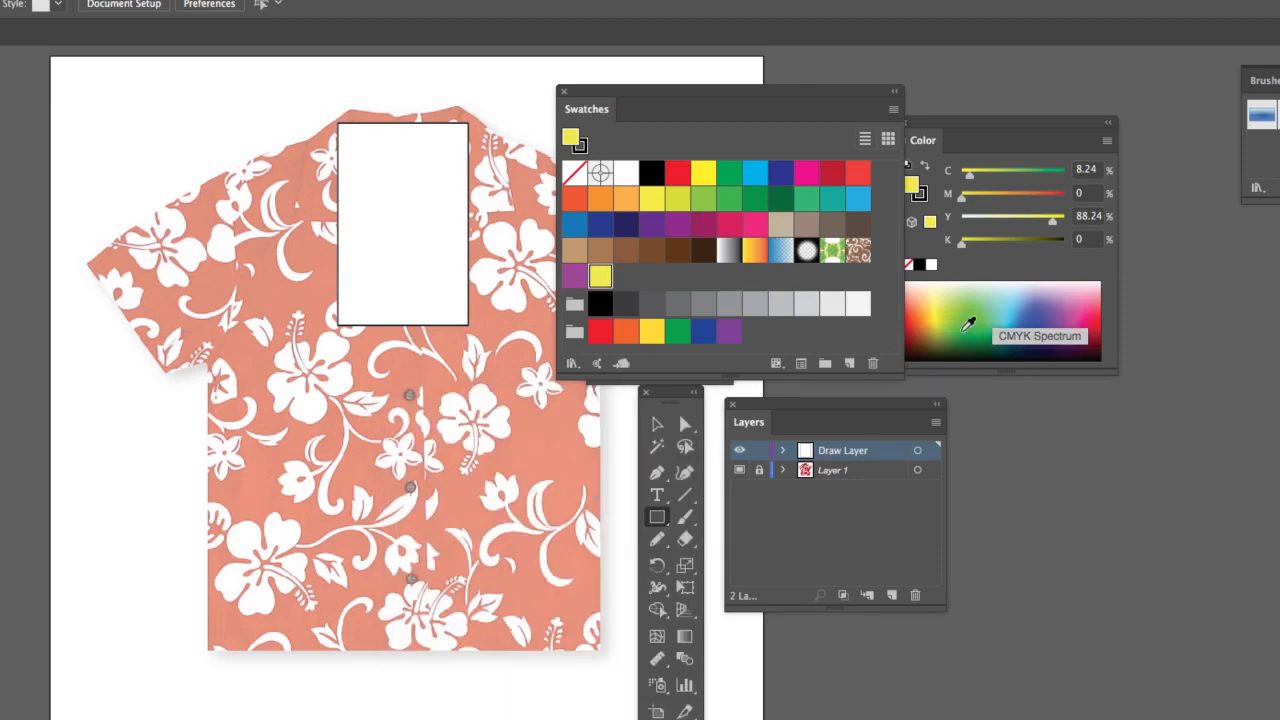
Step: Pick a green of C 76.47, M 0, Y 100, K 0 and save it as a swatch named "Leafy"
left_click(966, 325)
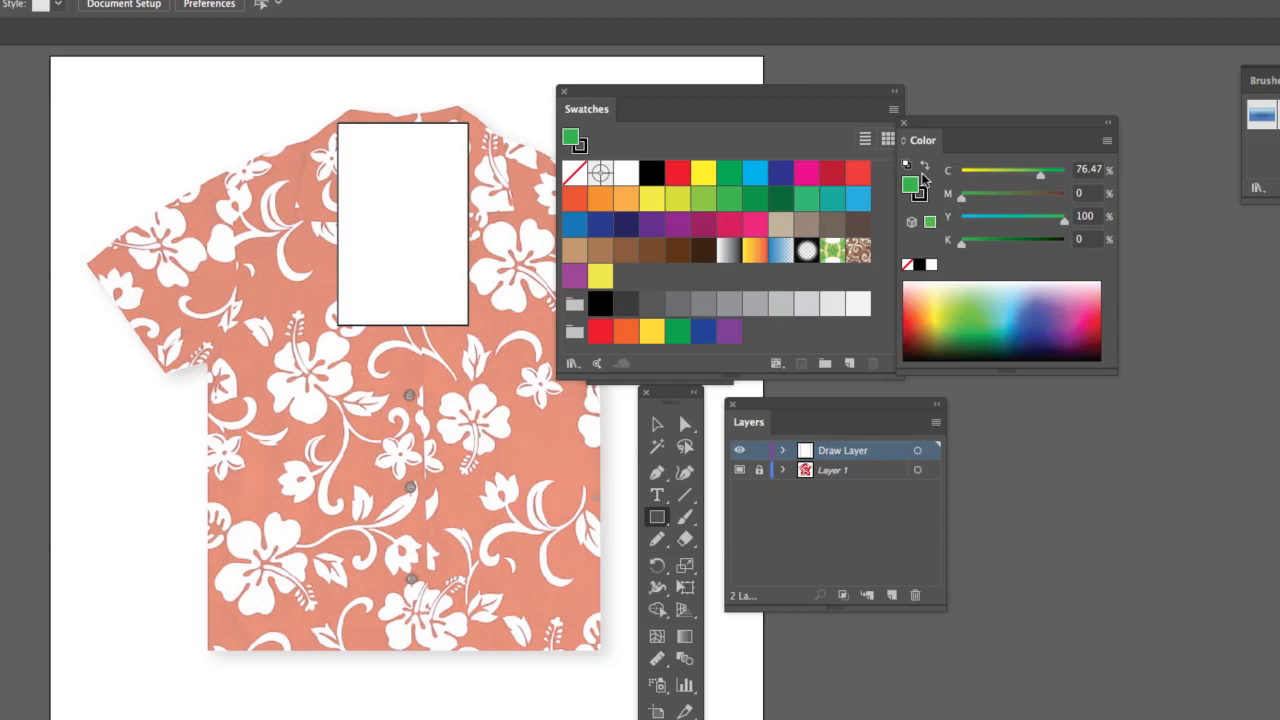
left_click(849, 364)
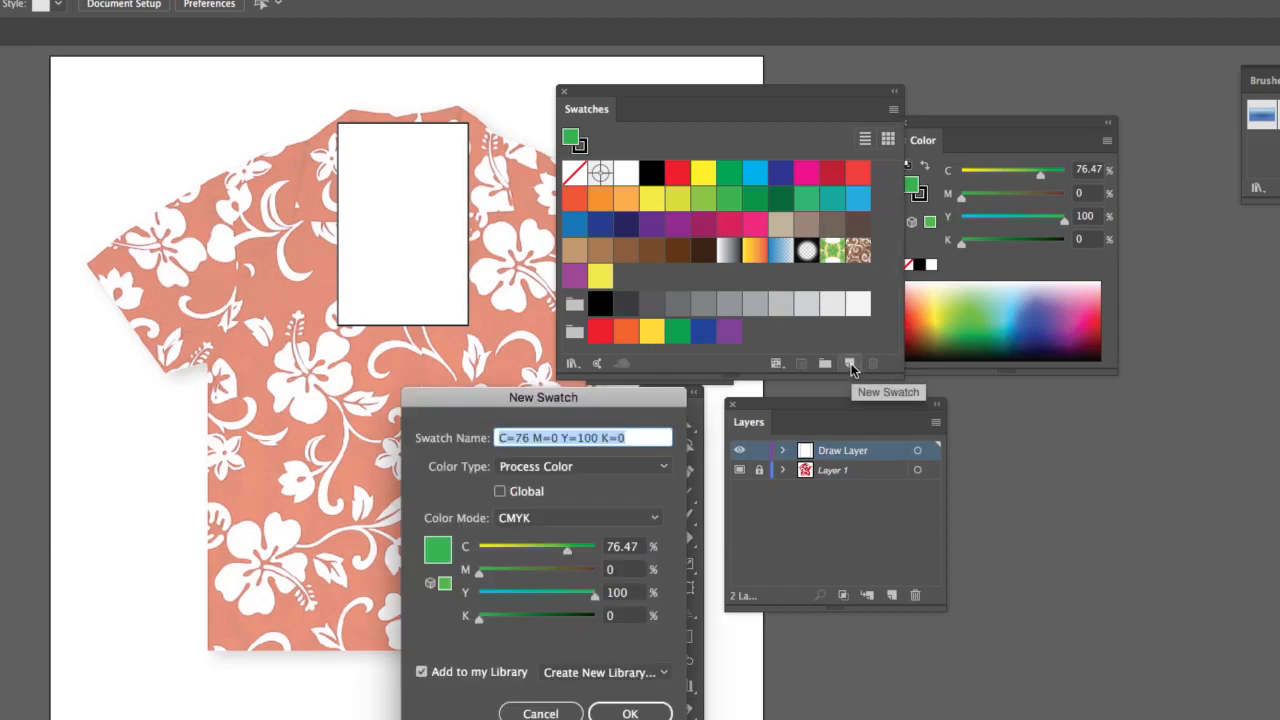
type("Leafy")
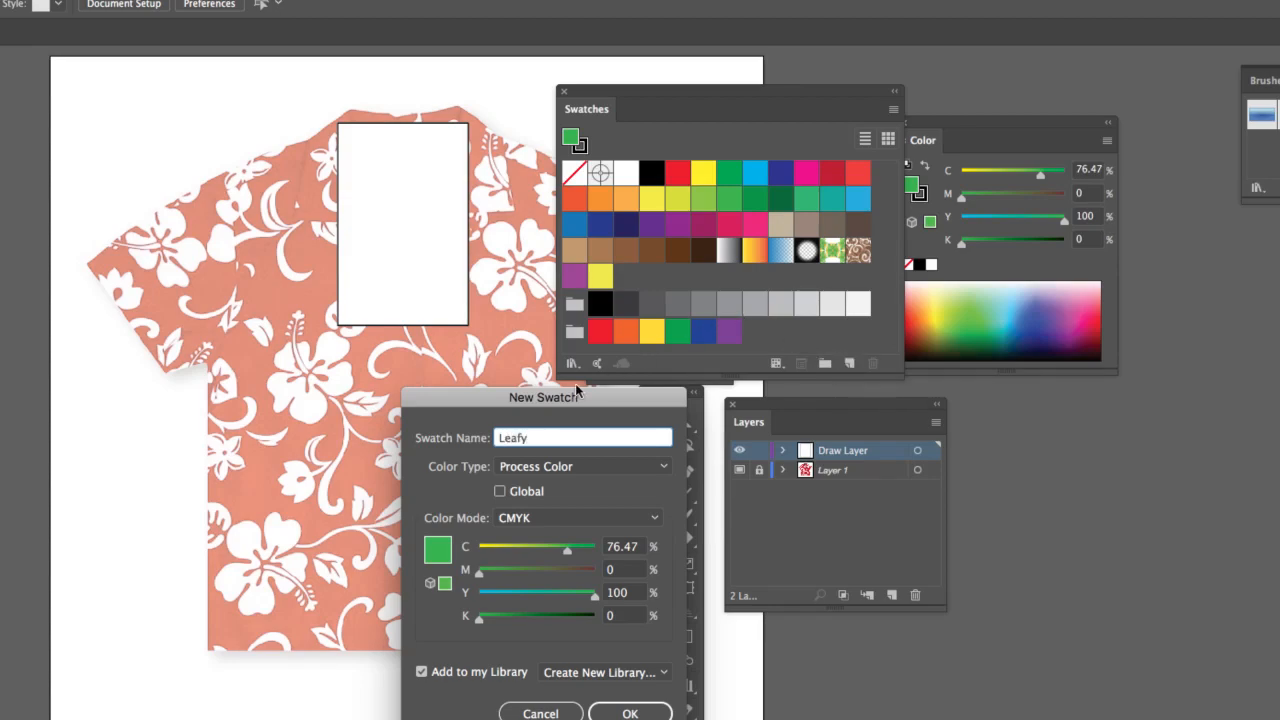
key("Return")
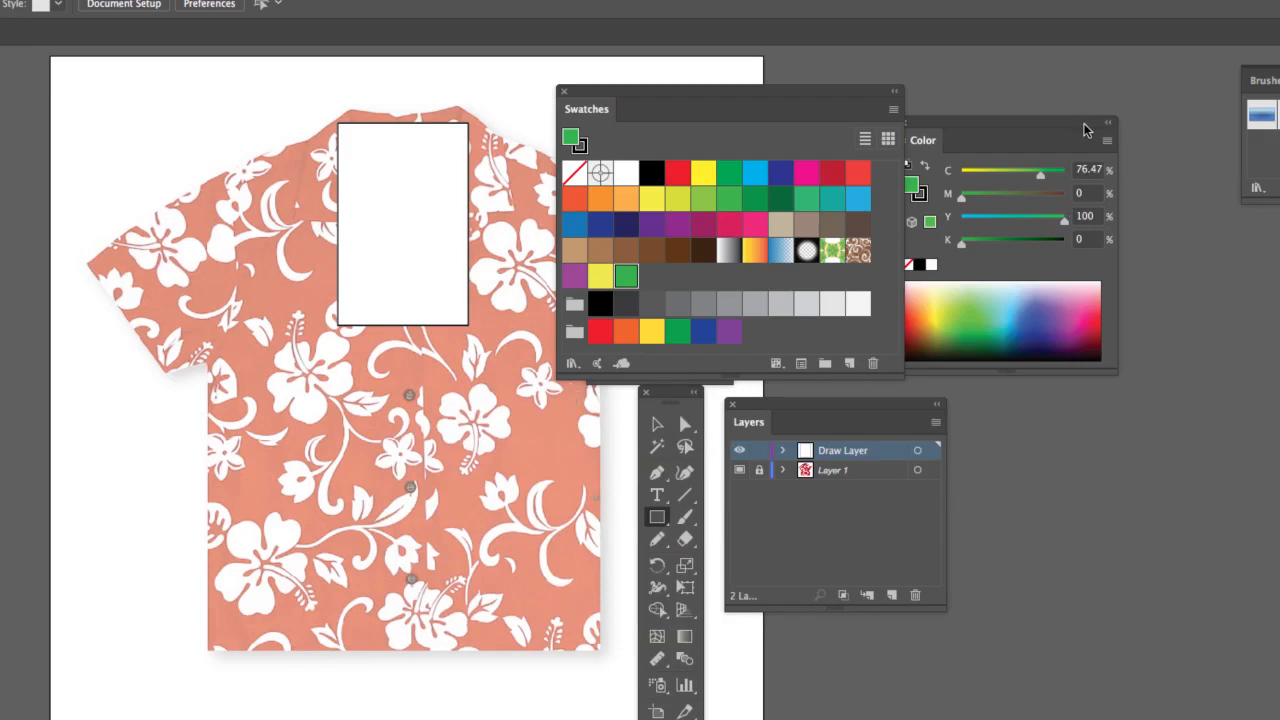
Step: Pick a light blue of C 60.39, M 12.55, Y 0, K 0 and save it as a swatch named "sky"
left_click(1018, 305)
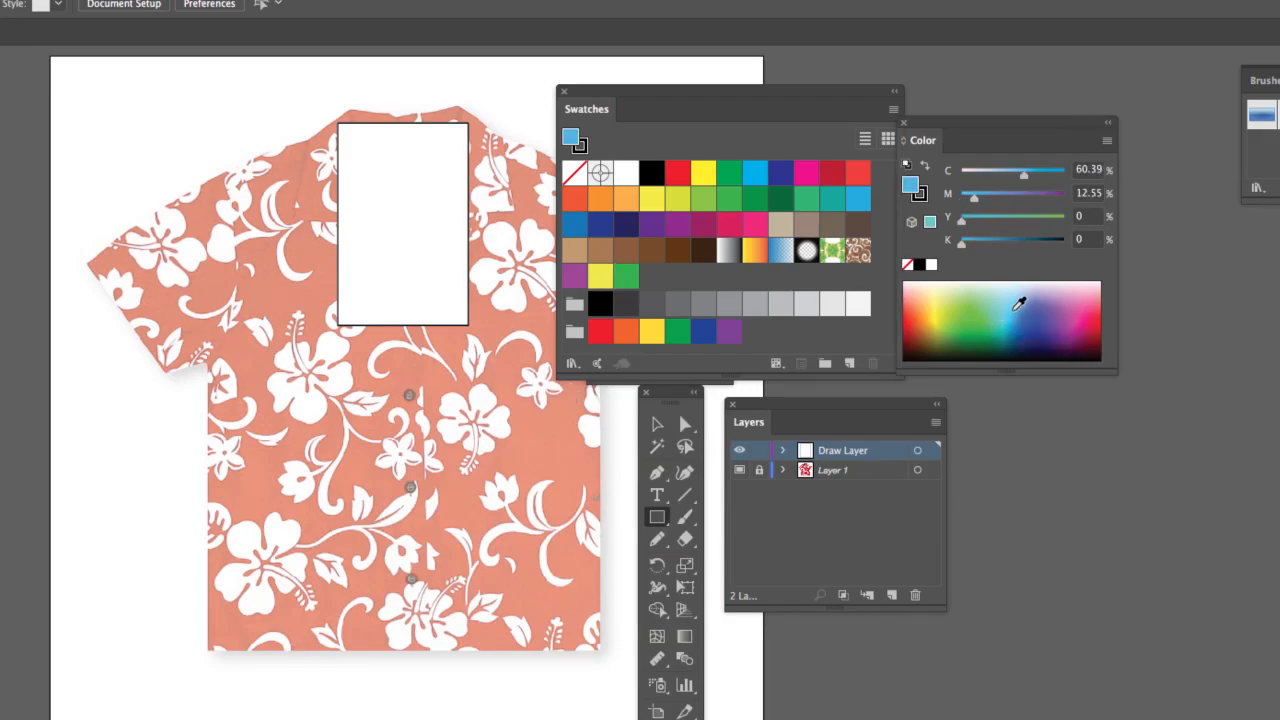
left_click(849, 363)
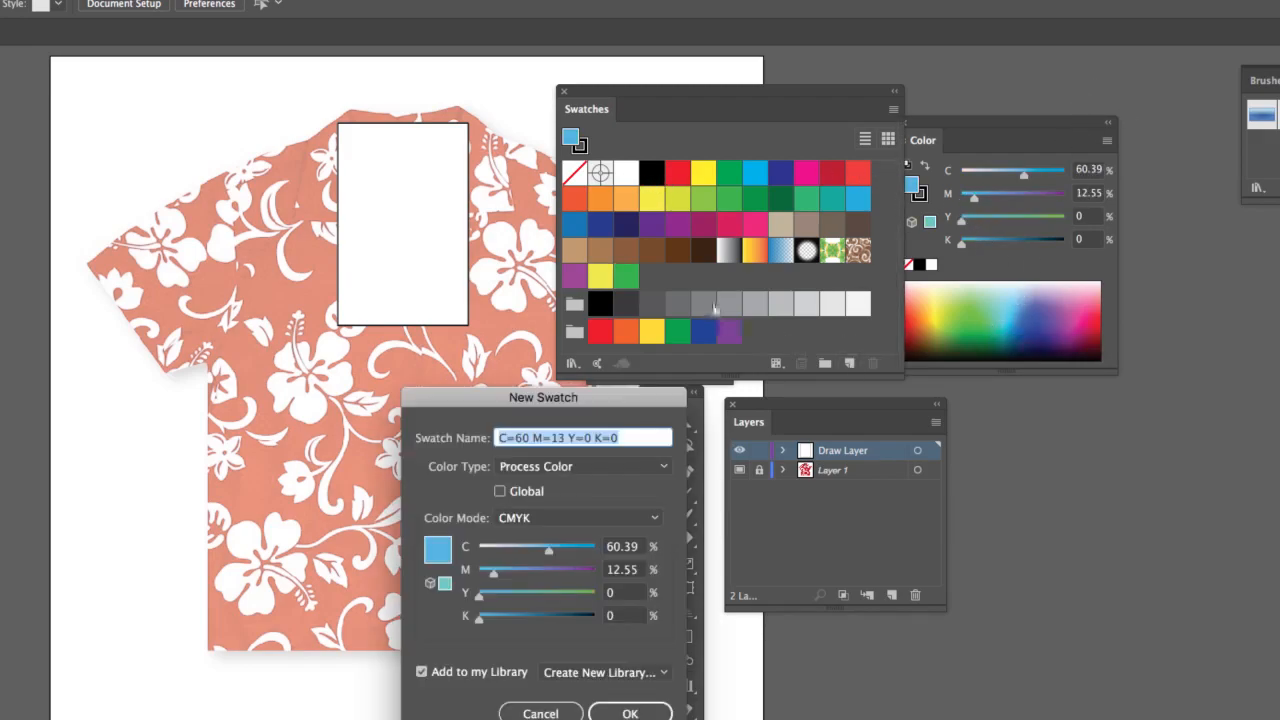
type("sk")
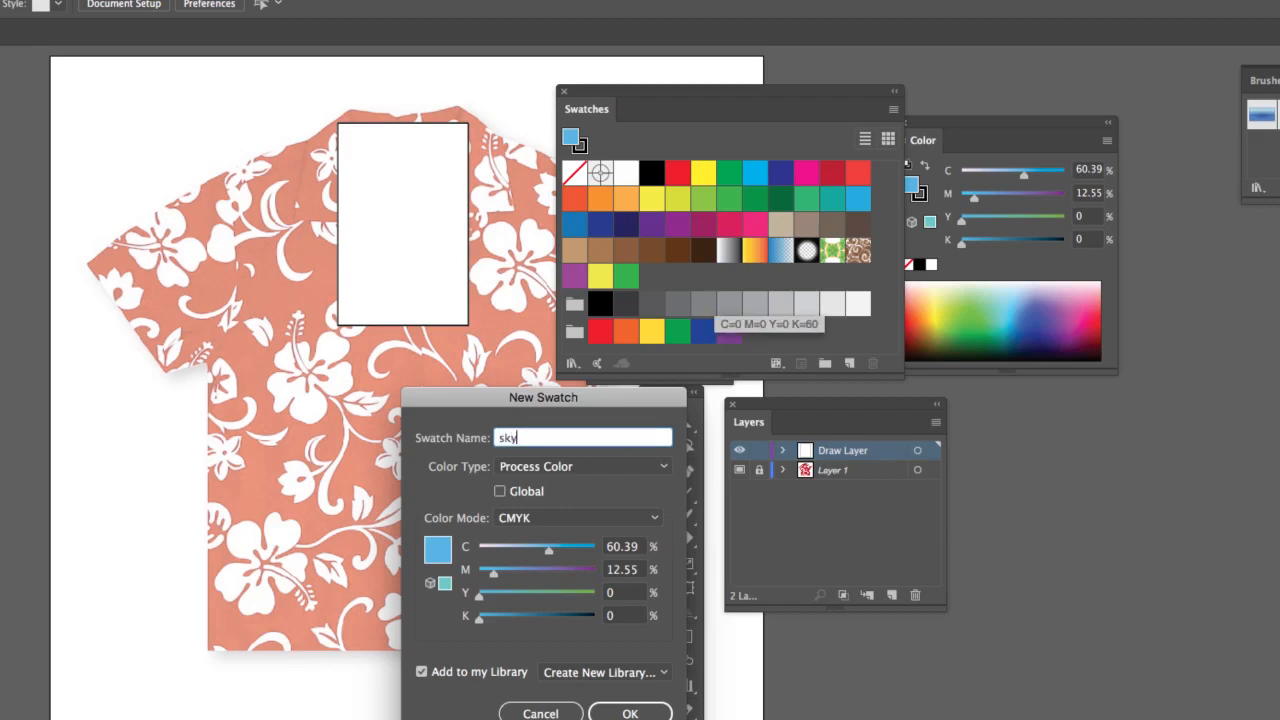
type("y")
key("Return")
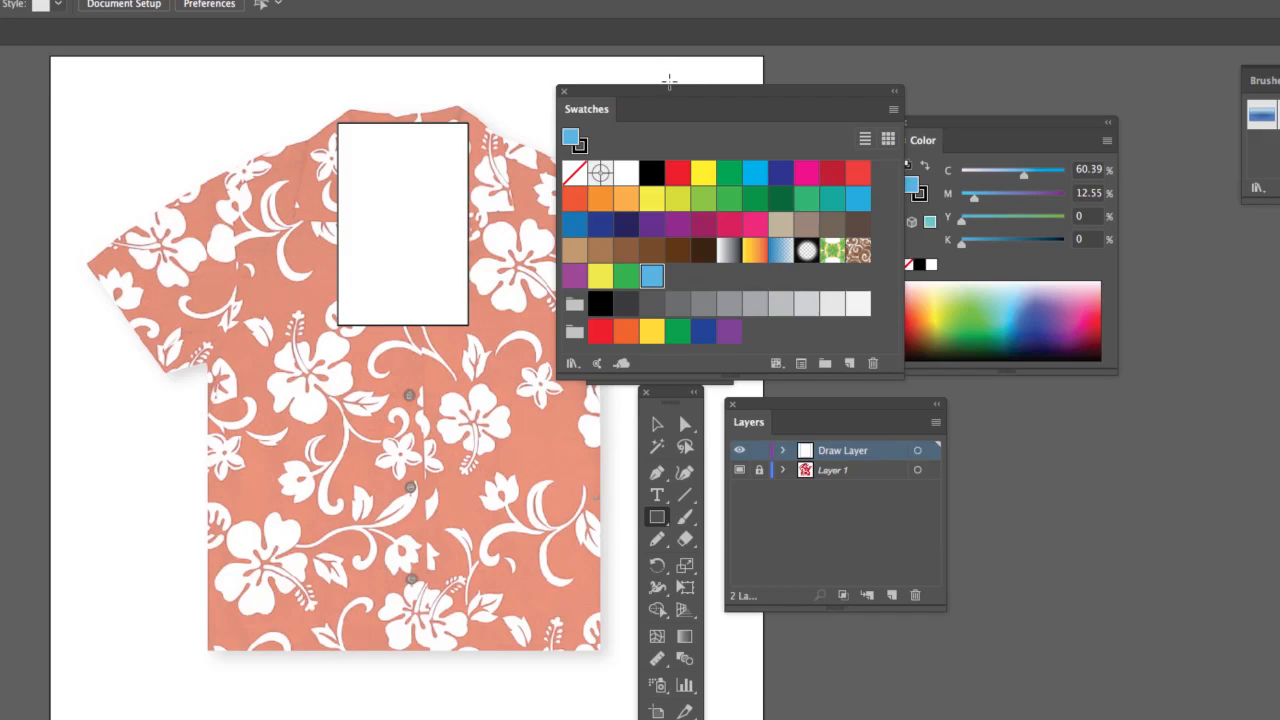
Step: Rearrange the Swatches and Color panels side by side and fill the rectangle over the collar with the Deep purple swatch
mouse_move(668, 96)
left_mouse_down()
mouse_move(1029, 80)
mouse_move(1050, 101)
left_mouse_up()
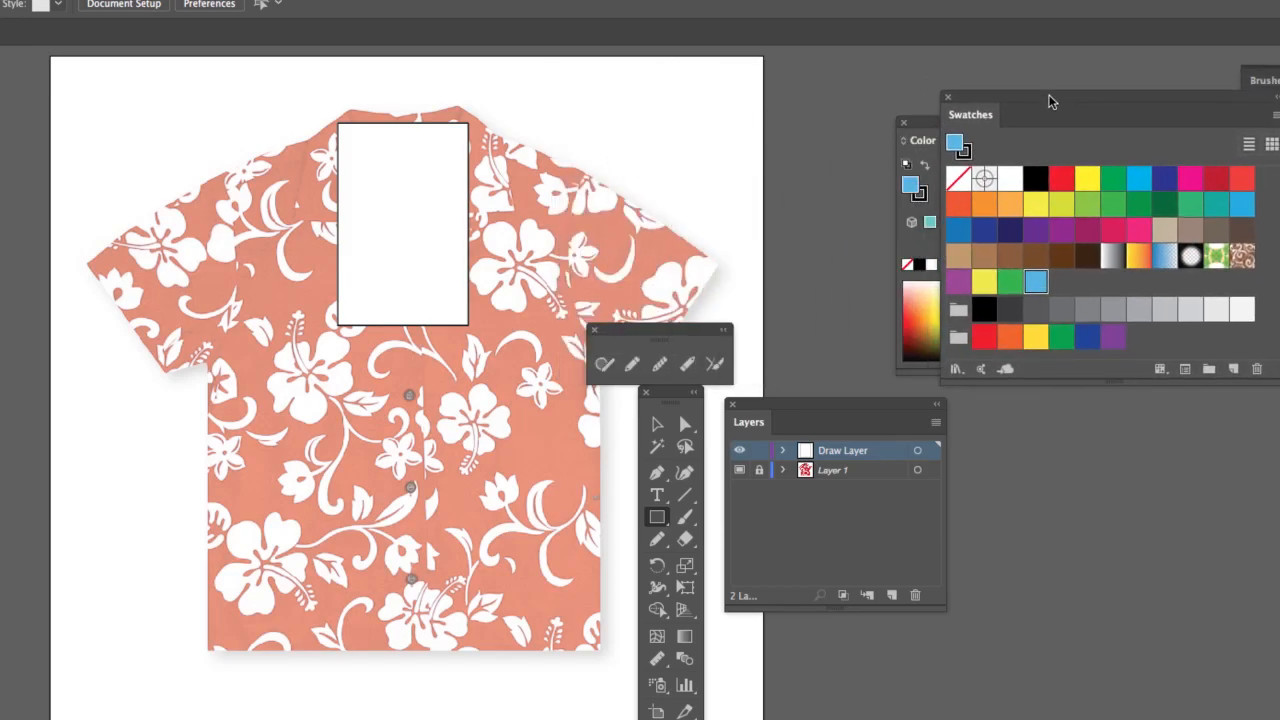
left_click_drag(921, 131, 727, 76)
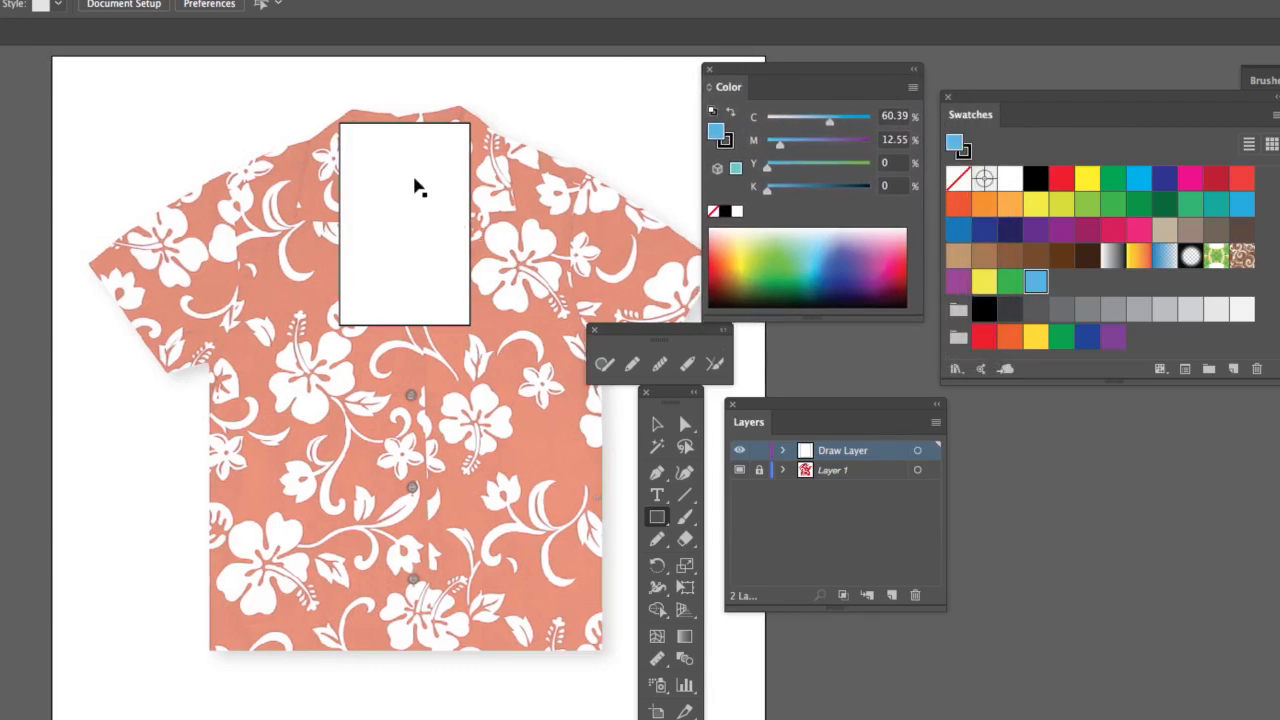
left_click(414, 180, "ctrl")
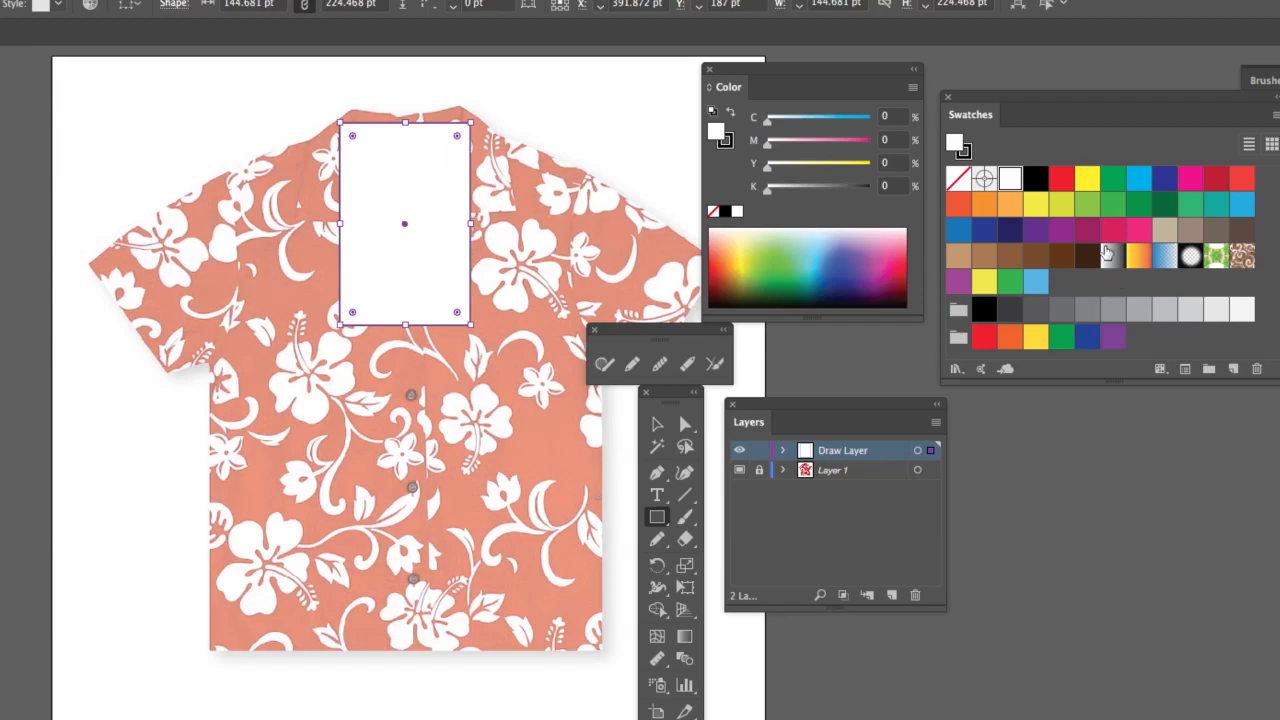
left_click(954, 285)
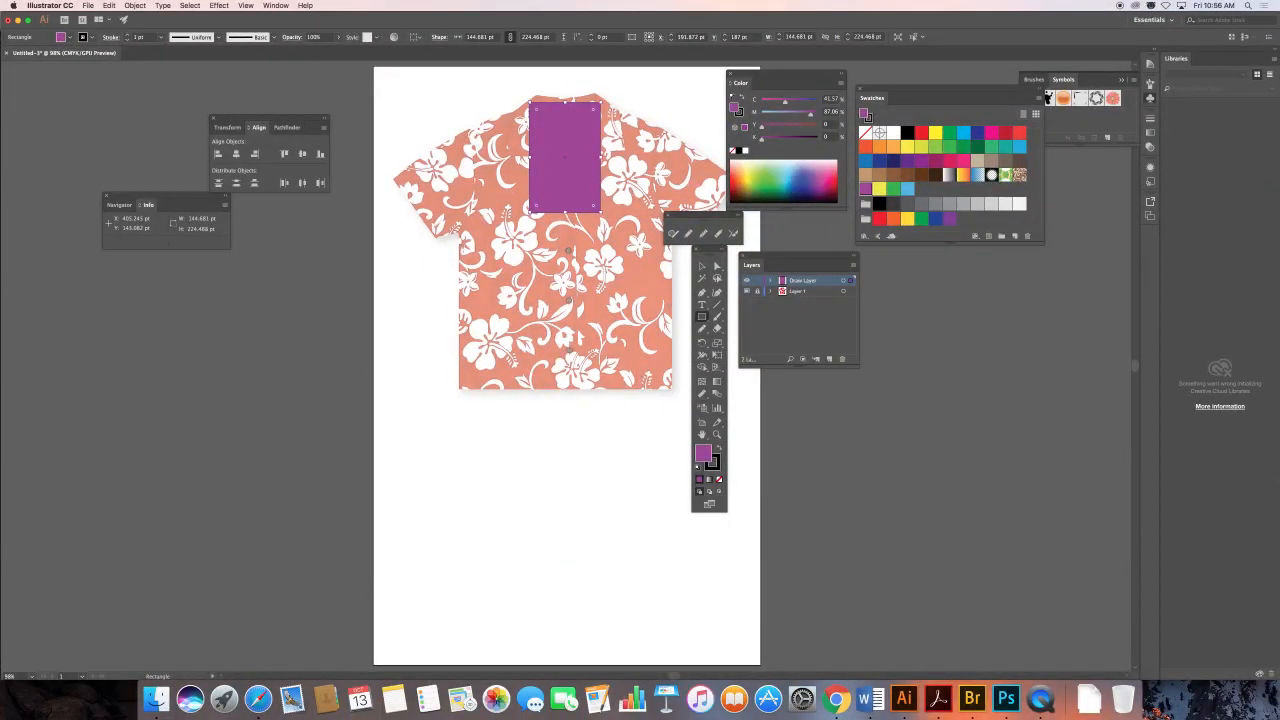
Step: Set the purple rectangle's stroke to None and make its fill the active color attribute again
key("super")
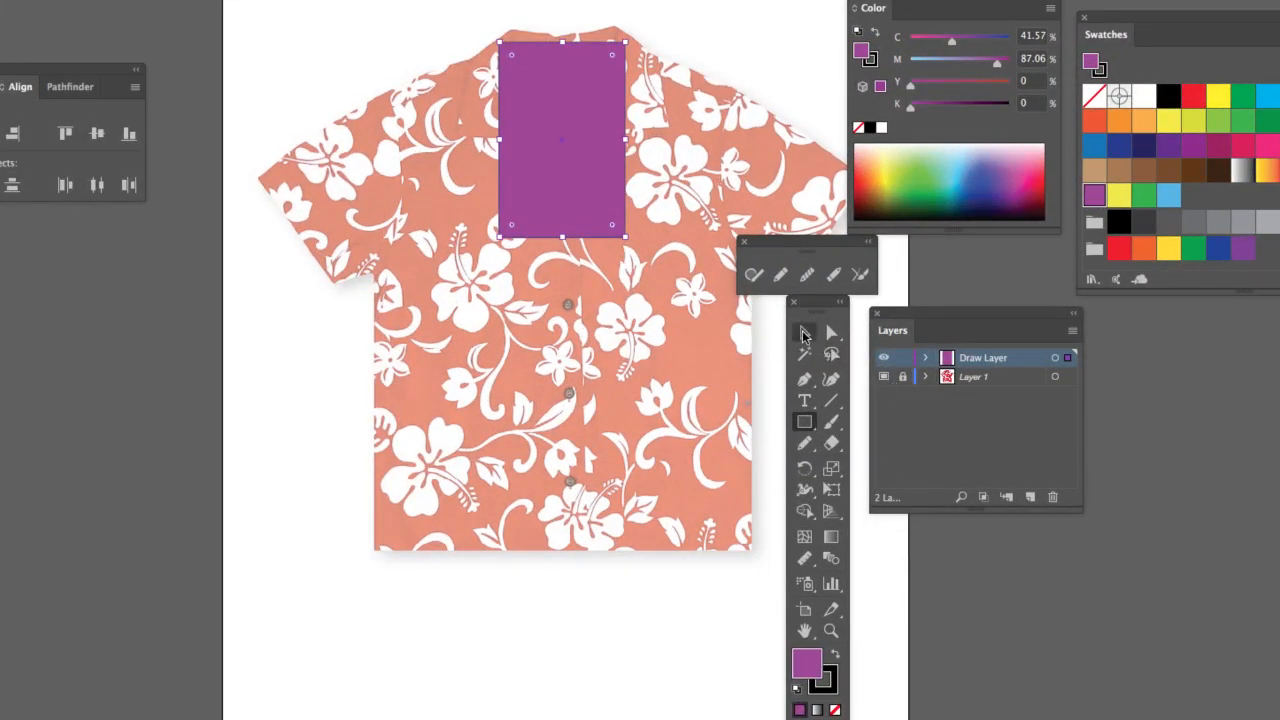
left_click(701, 266)
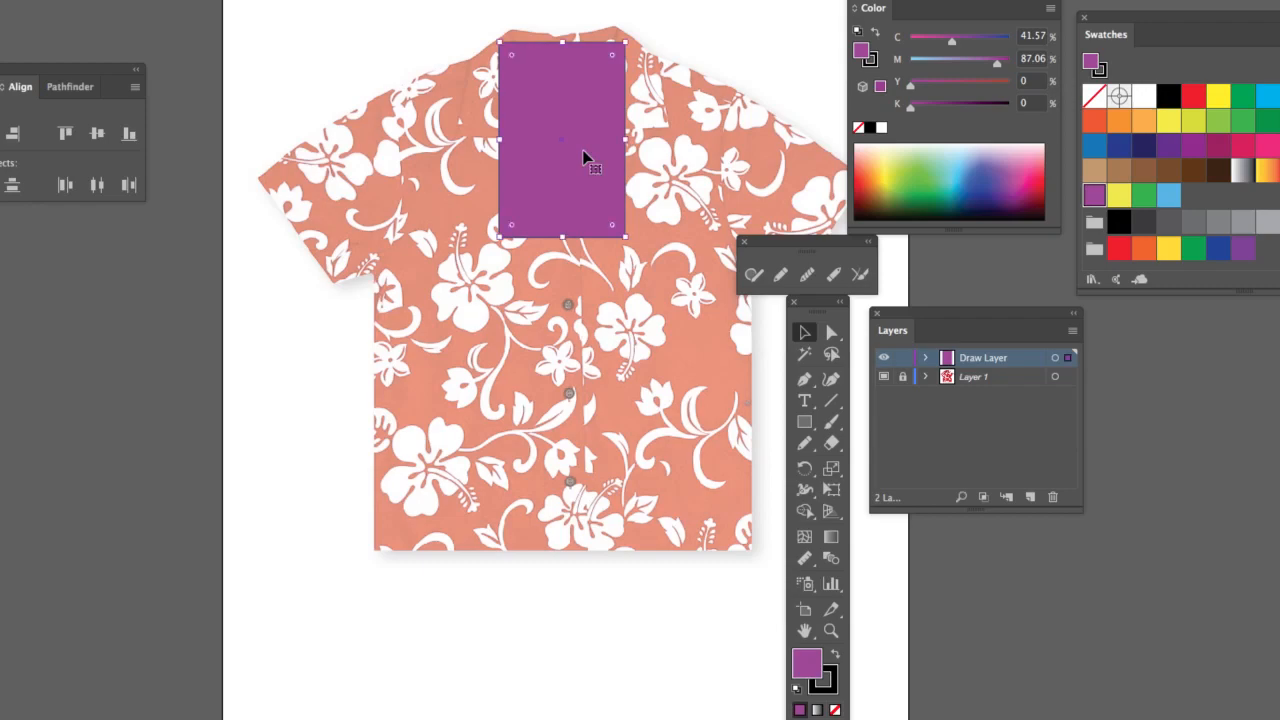
left_click(870, 62)
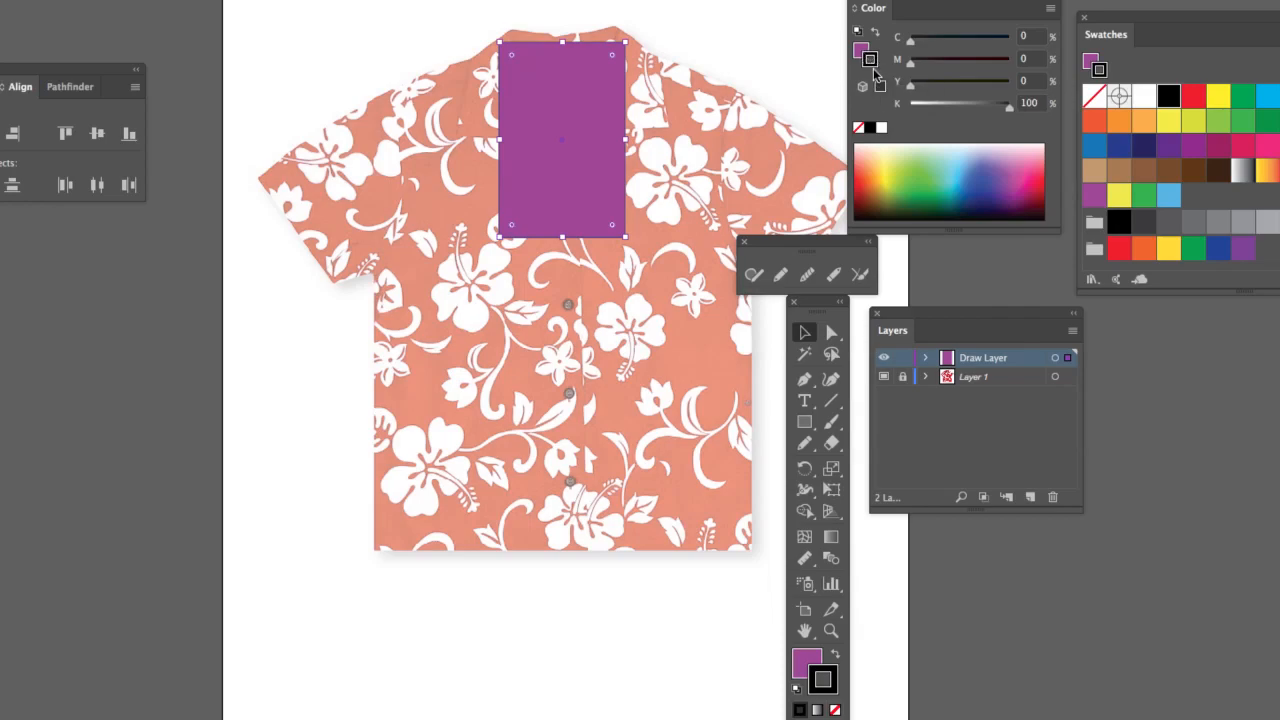
left_click(857, 128)
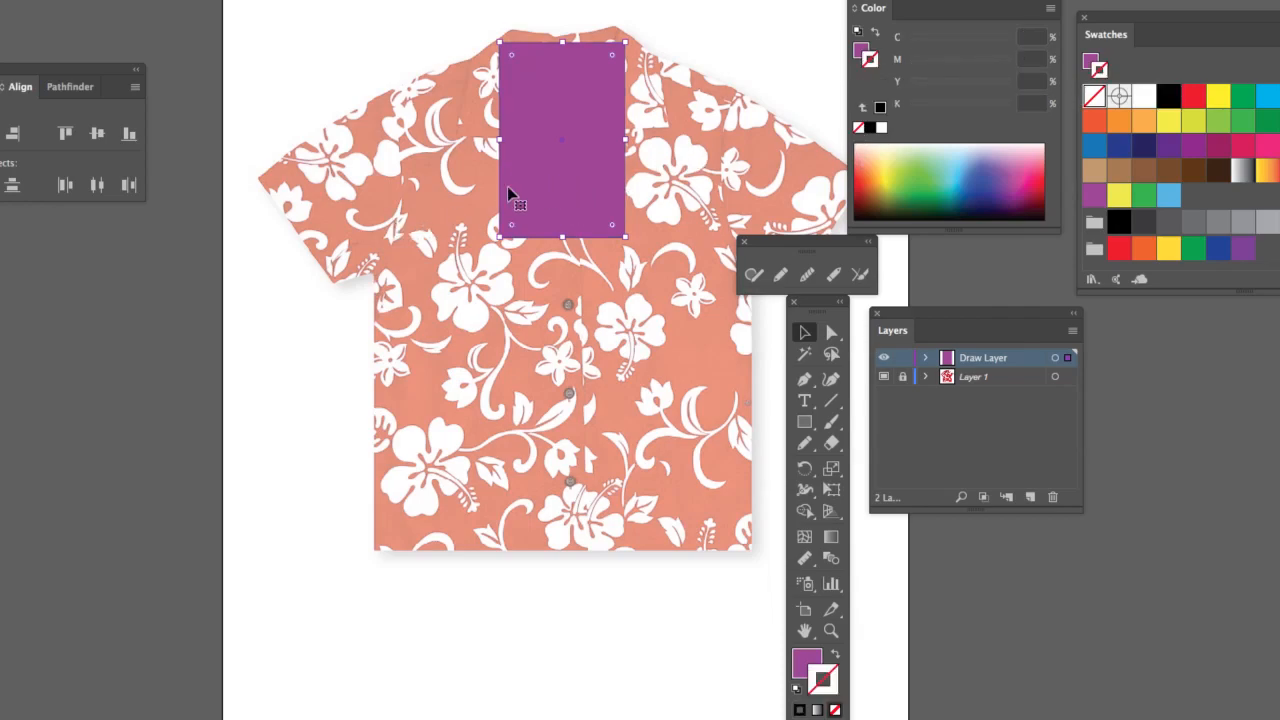
left_click(860, 50)
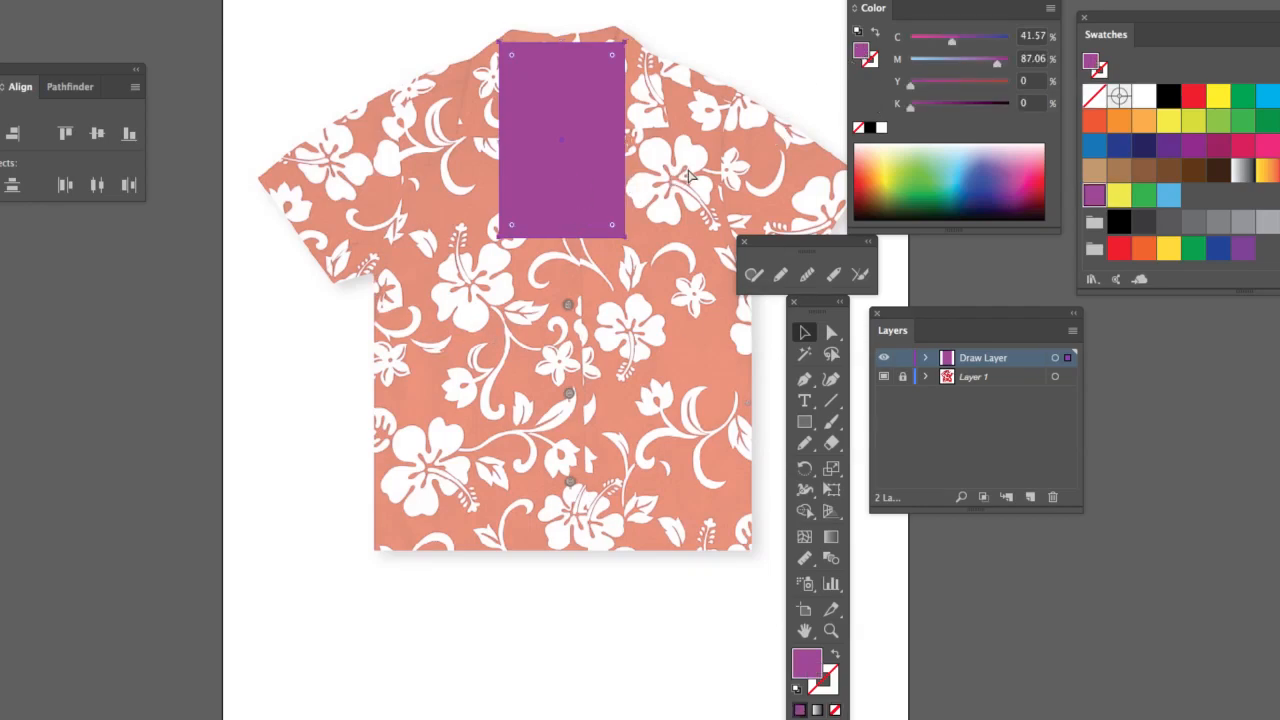
Step: Move the Layers panel beside the rectangle, expand Draw Layer and paste a copy of the purple rectangle directly in front
key("v")
left_click_drag(930, 318, 720, 23)
left_click(716, 66)
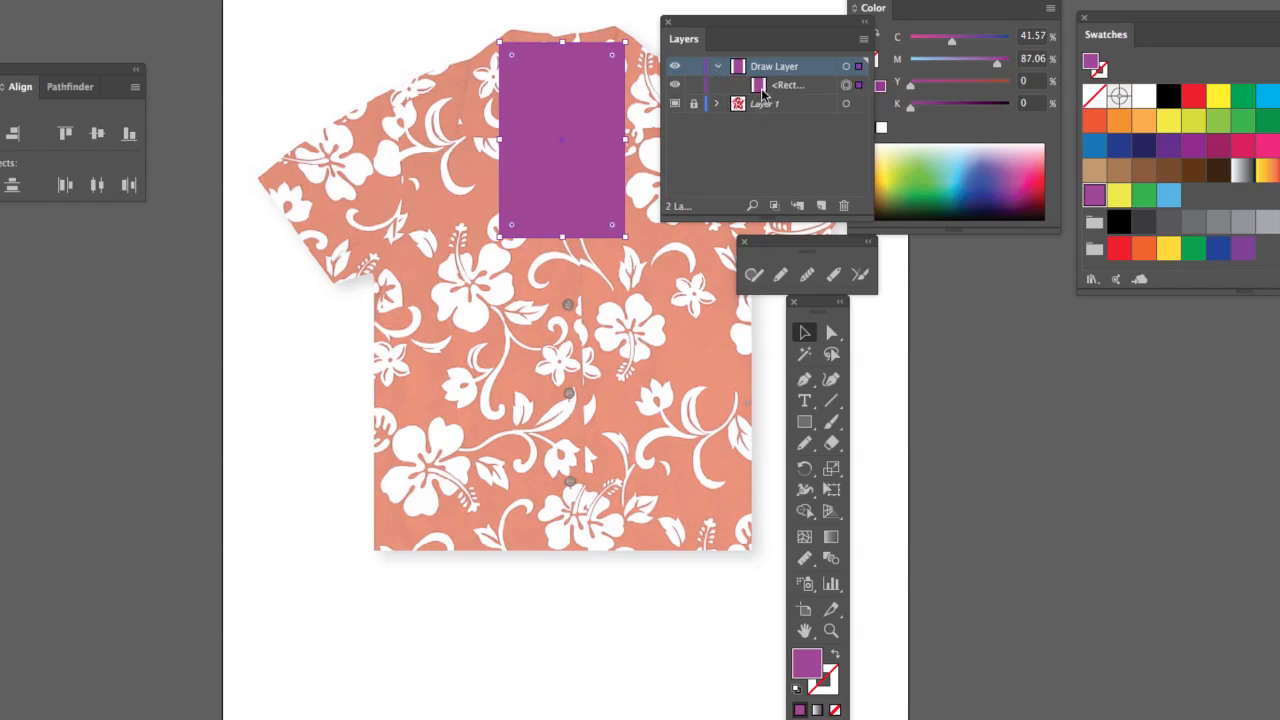
key("super+c")
key("super+f")
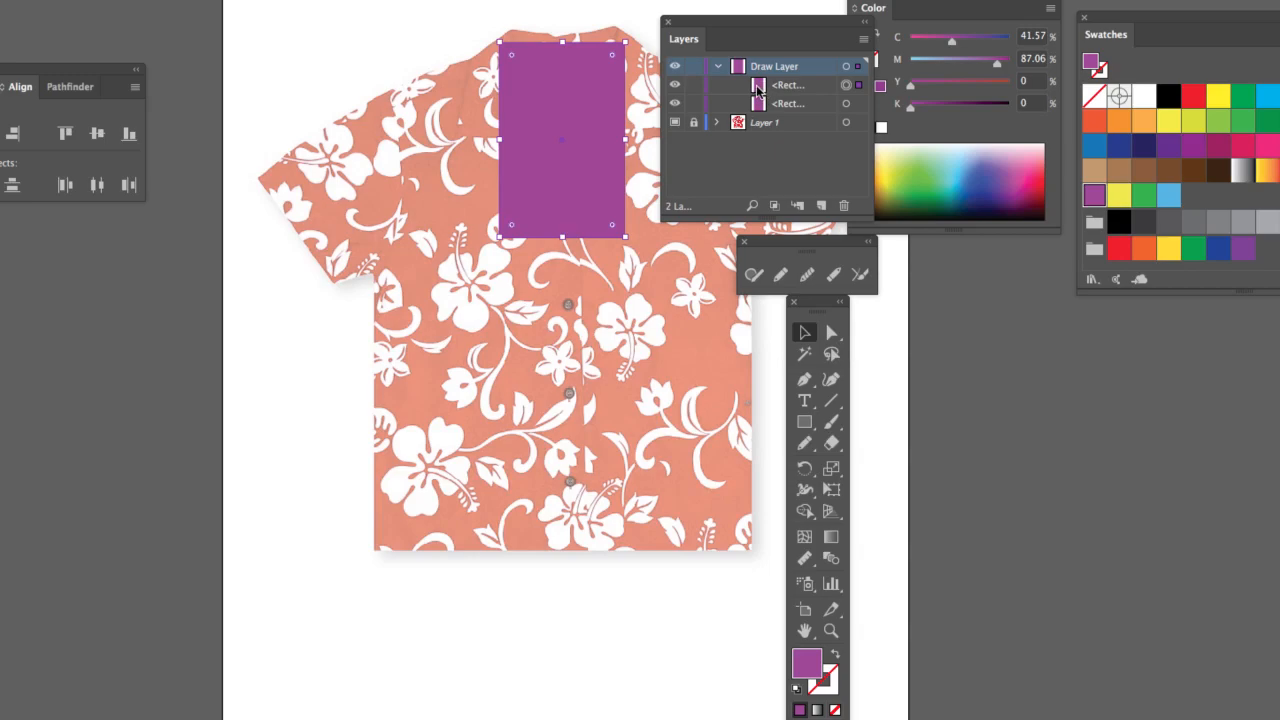
Step: Bring the Swatches panel closer, enlarge it and fill the front rectangle copy with the green foliage pattern swatch
left_click_drag(1174, 20, 893, 52)
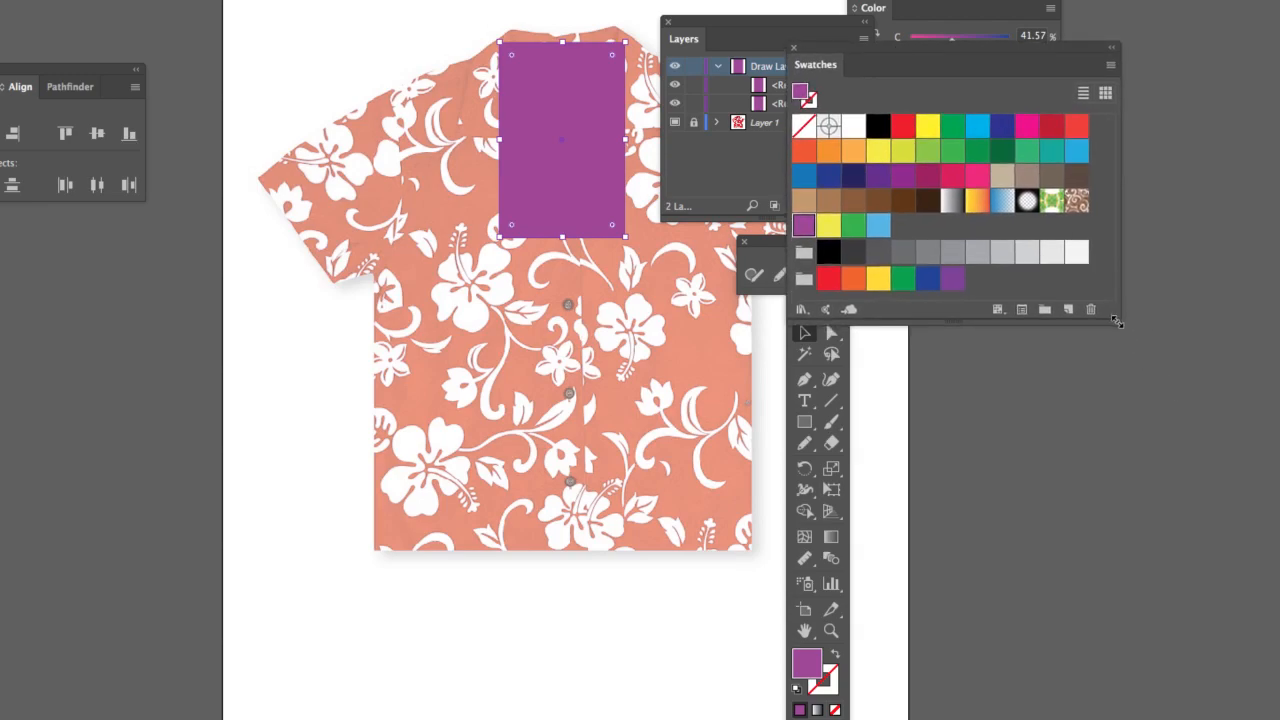
left_click_drag(1117, 321, 1159, 352)
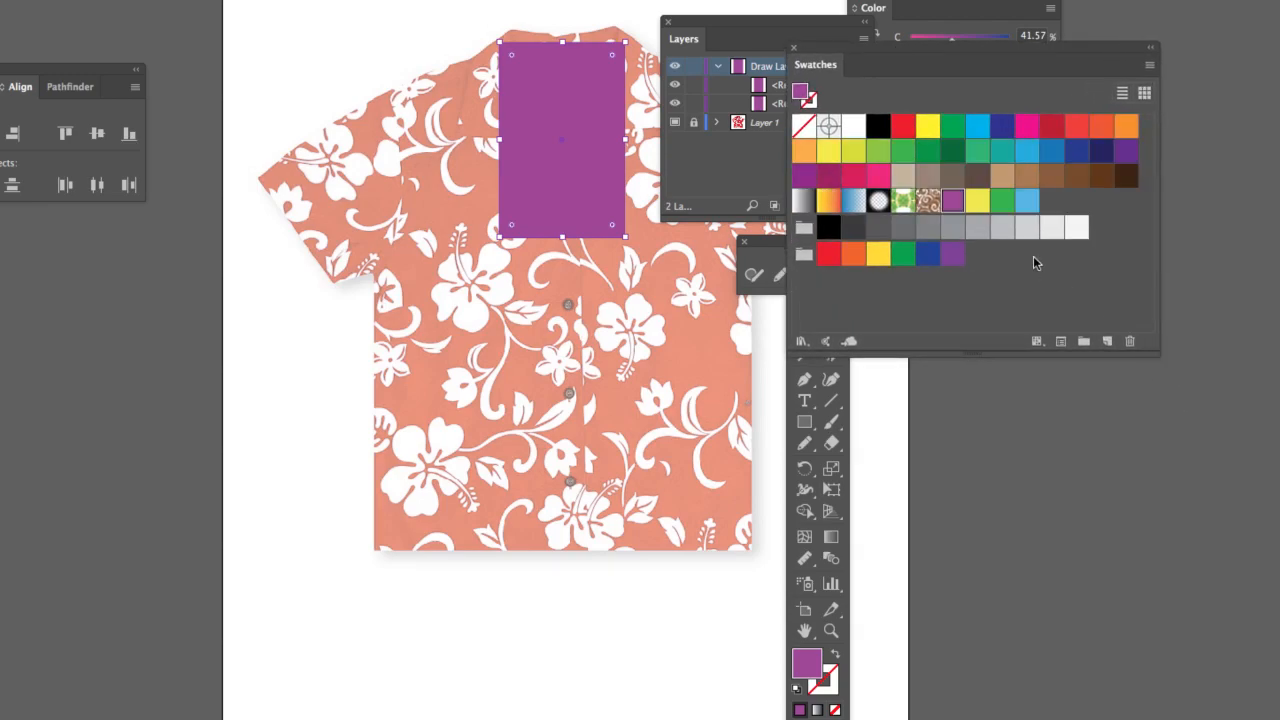
left_click(903, 203)
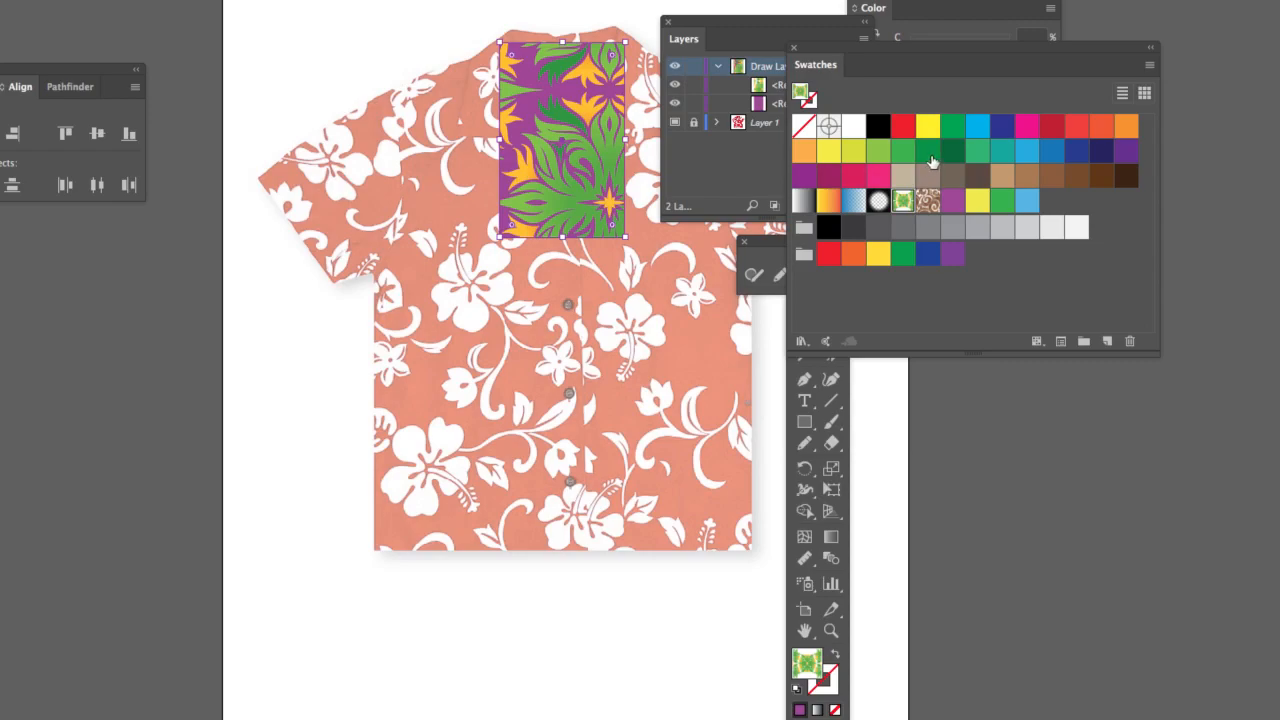
Step: Select the purple rectangle beneath the patterned one and place a duplicate of it at the top of Draw Layer
left_click(735, 103)
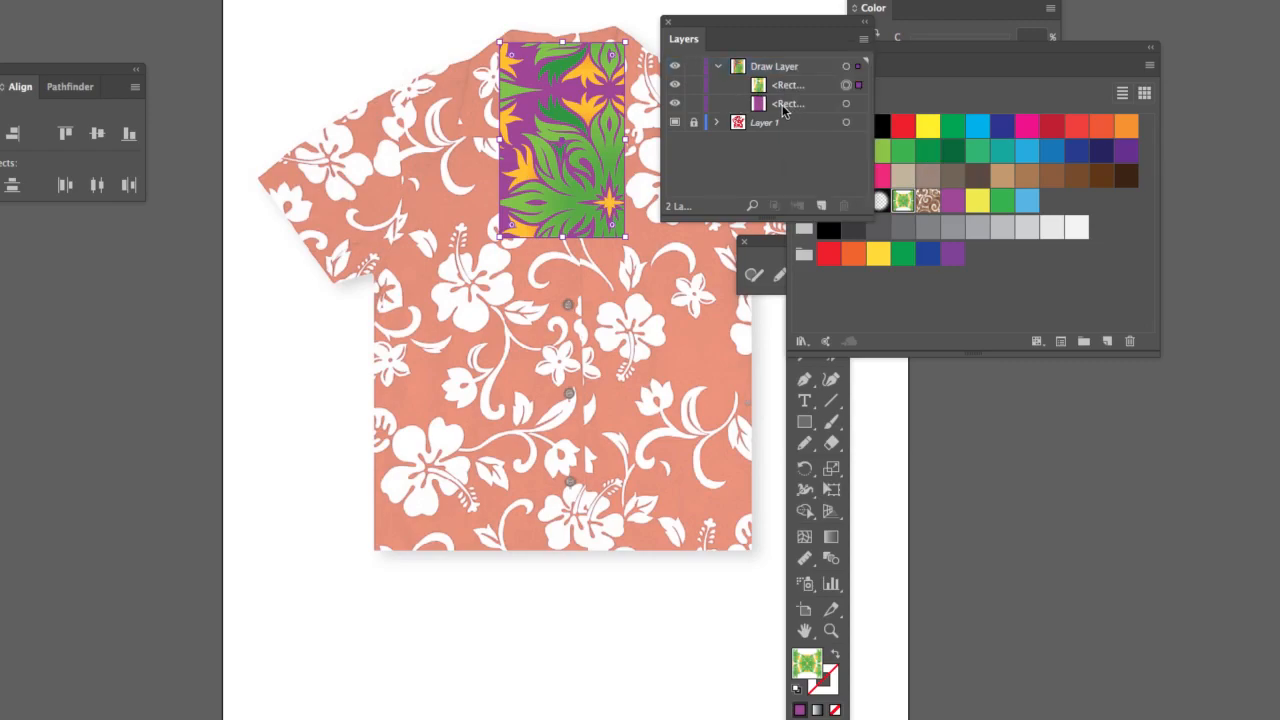
left_click(846, 104)
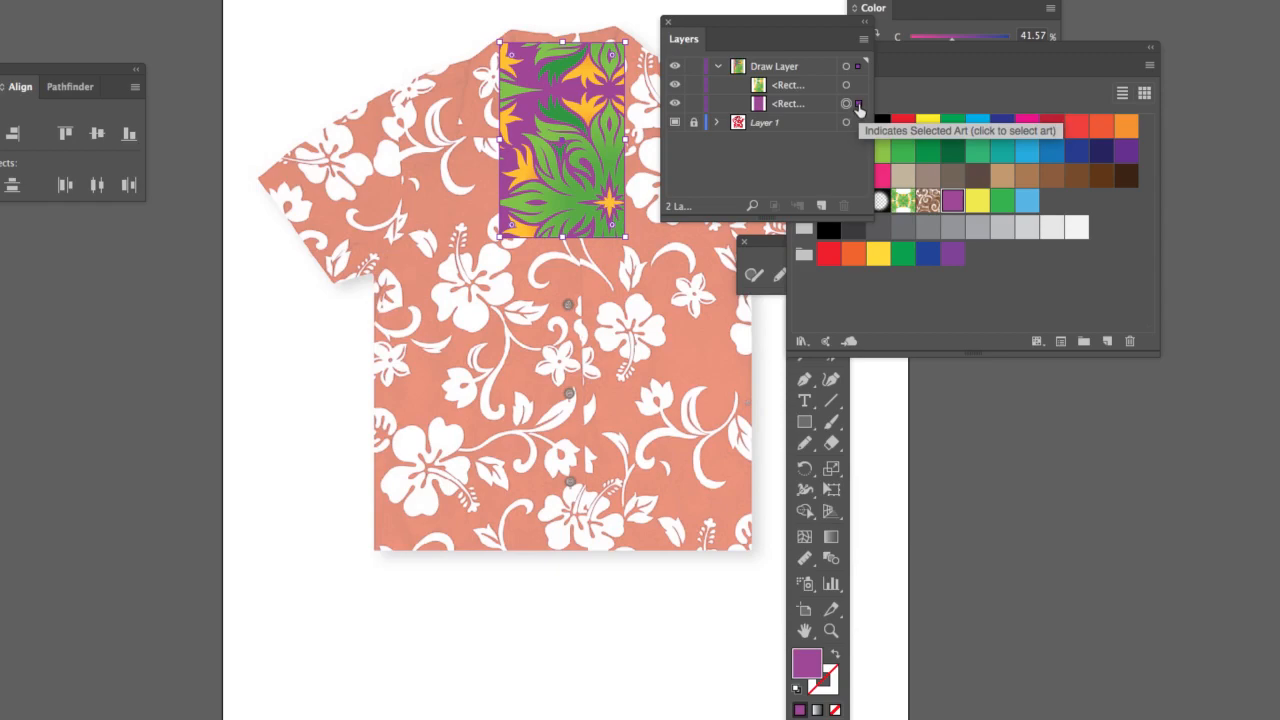
left_click_drag(859, 105, 864, 76)
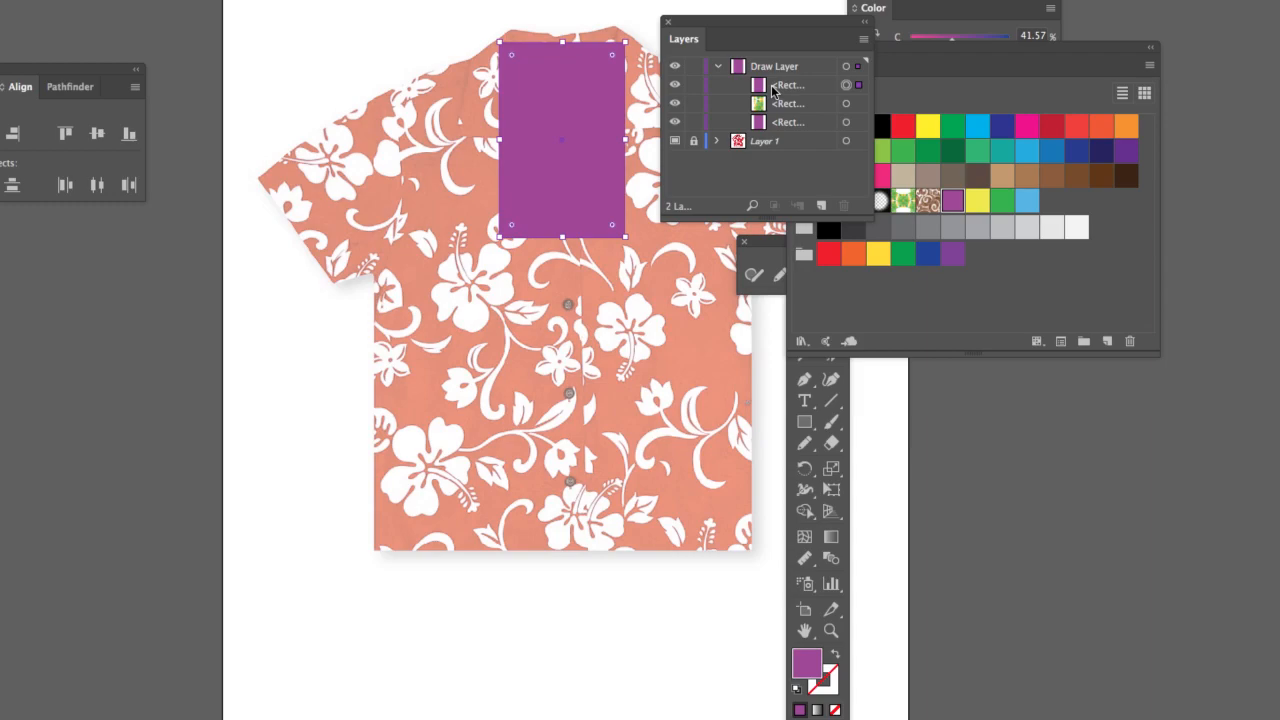
Step: Fill the top rectangle with the 5% black gray swatch and arrange the Swatches and Appearance panels as floating panels beside the artboard
left_click(1078, 229)
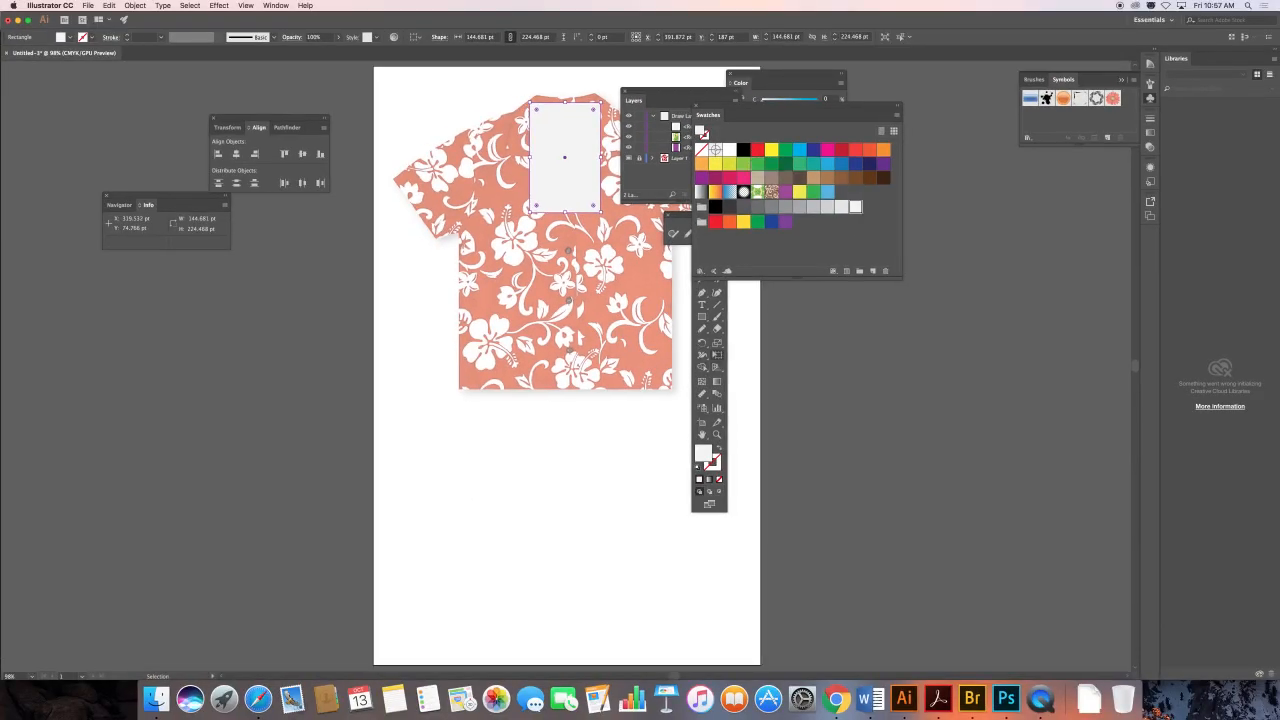
left_click_drag(708, 115, 773, 234)
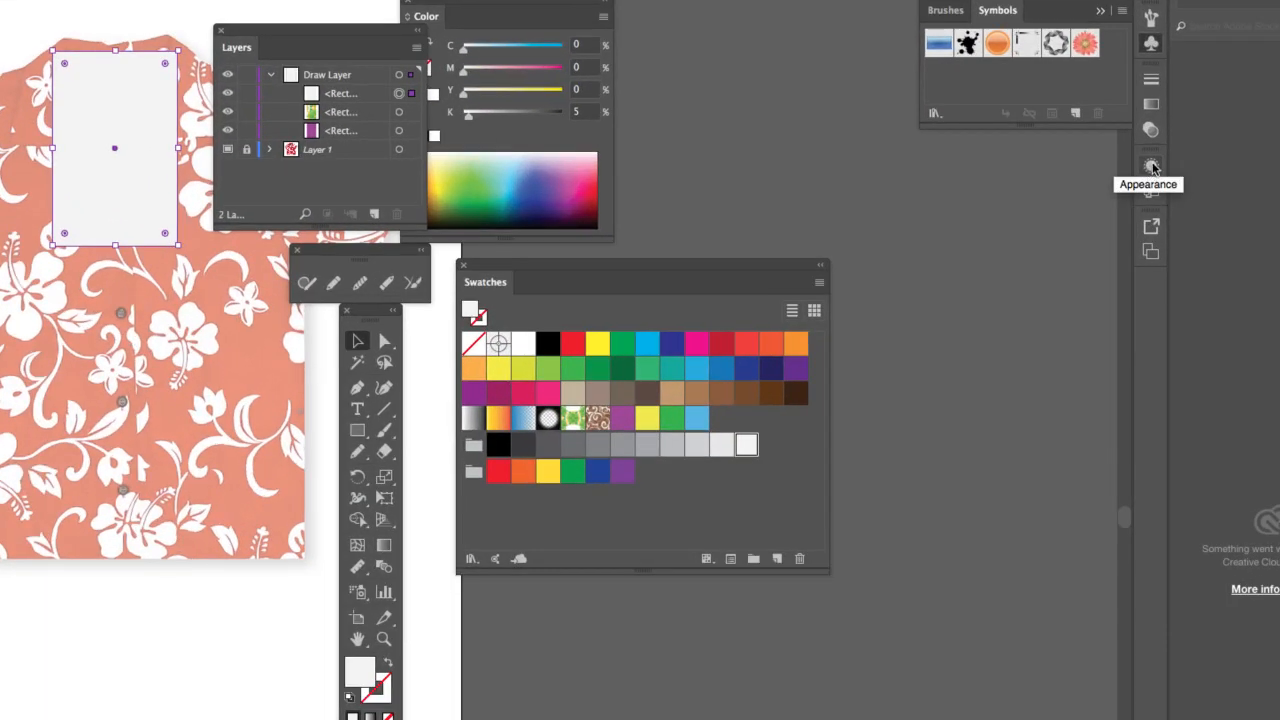
left_click(1152, 167)
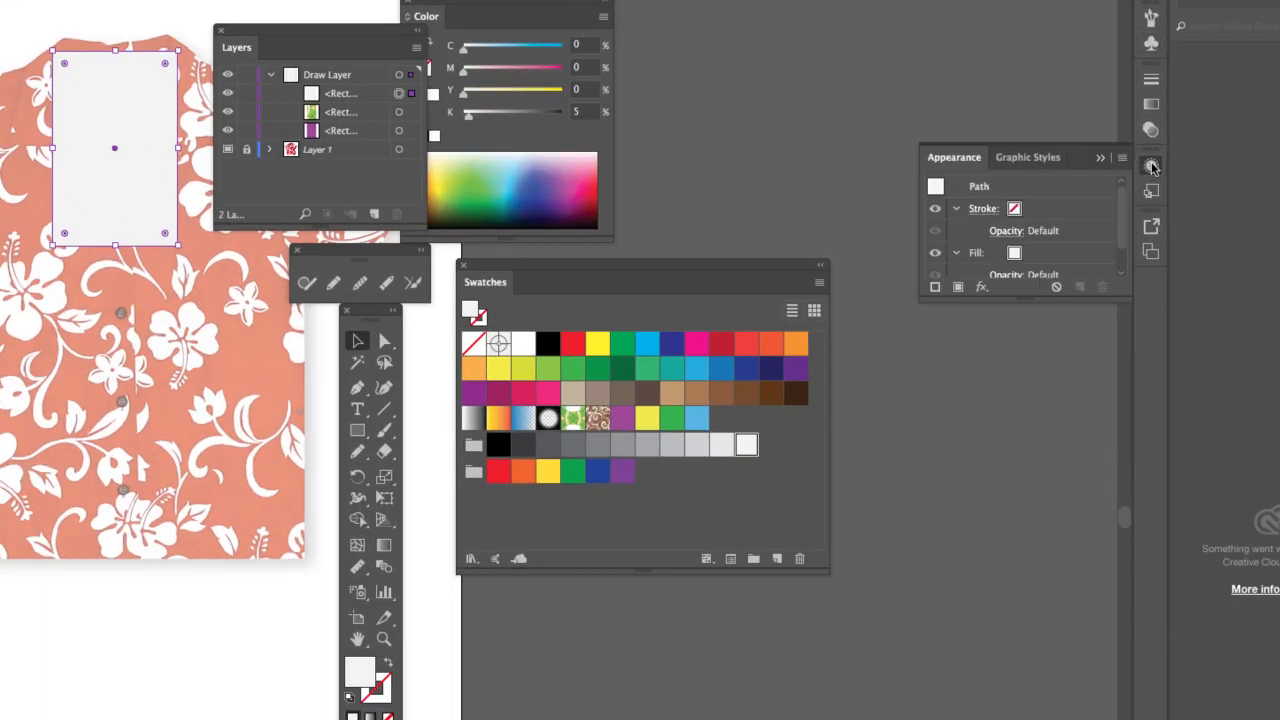
left_click_drag(950, 160, 686, 58)
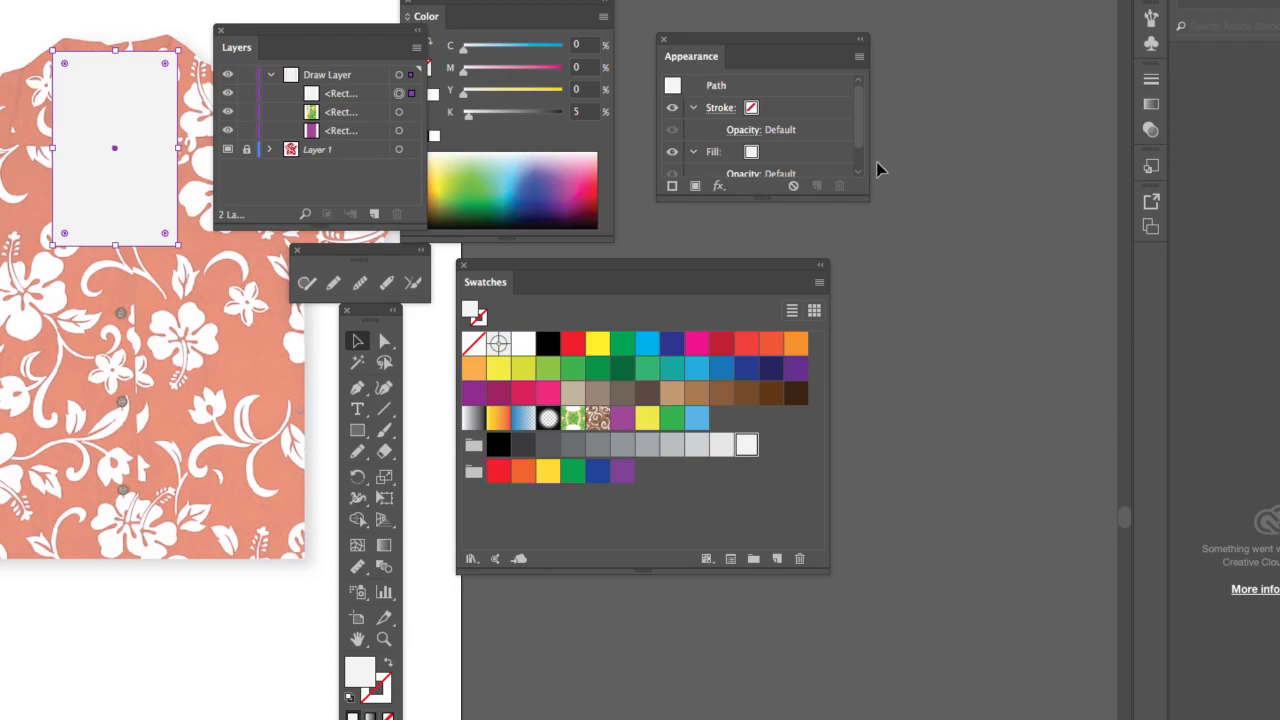
Step: Set the blend mode of the light gray top rectangle to Screen for the whole object
scroll(857, 136, "down", 3)
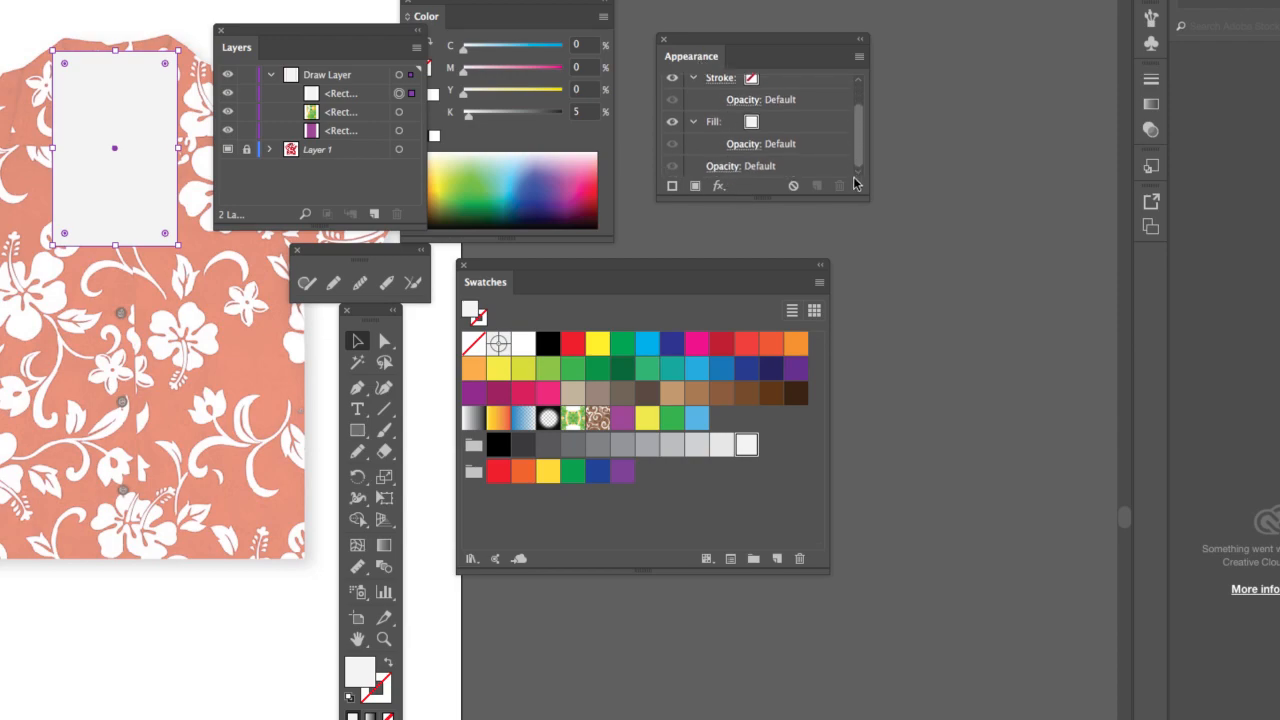
left_click(712, 170)
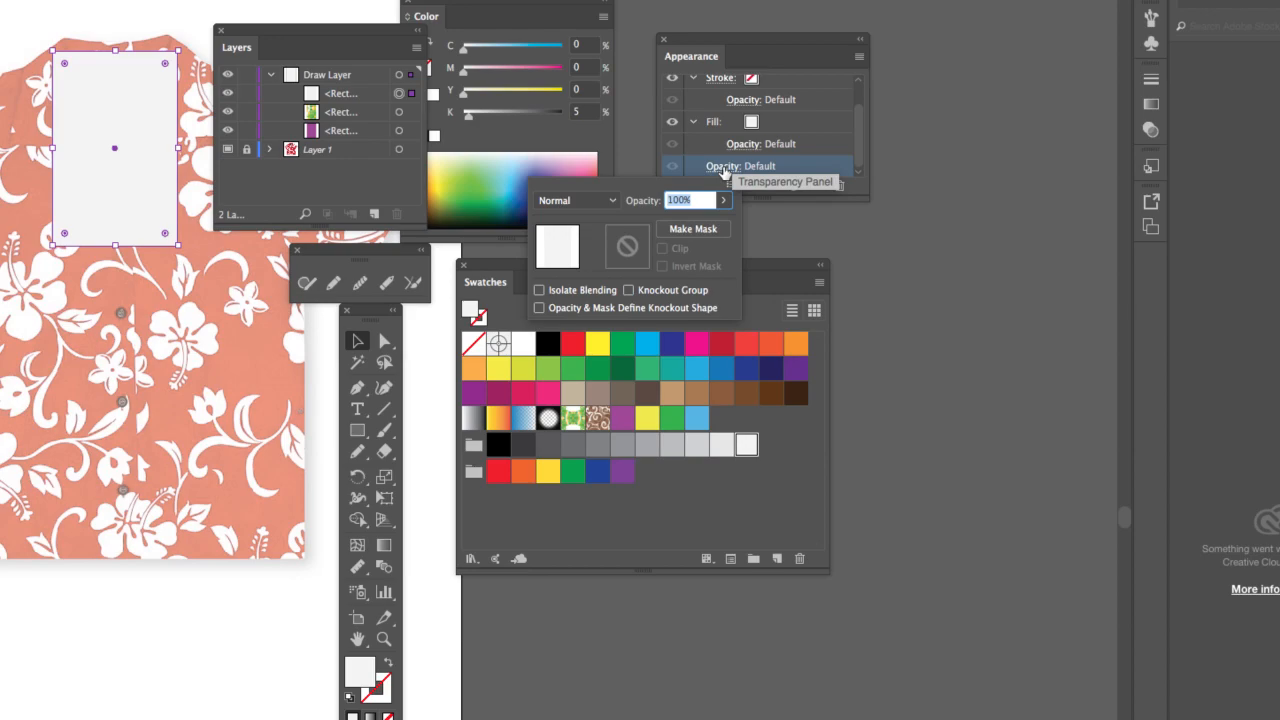
left_click(594, 202)
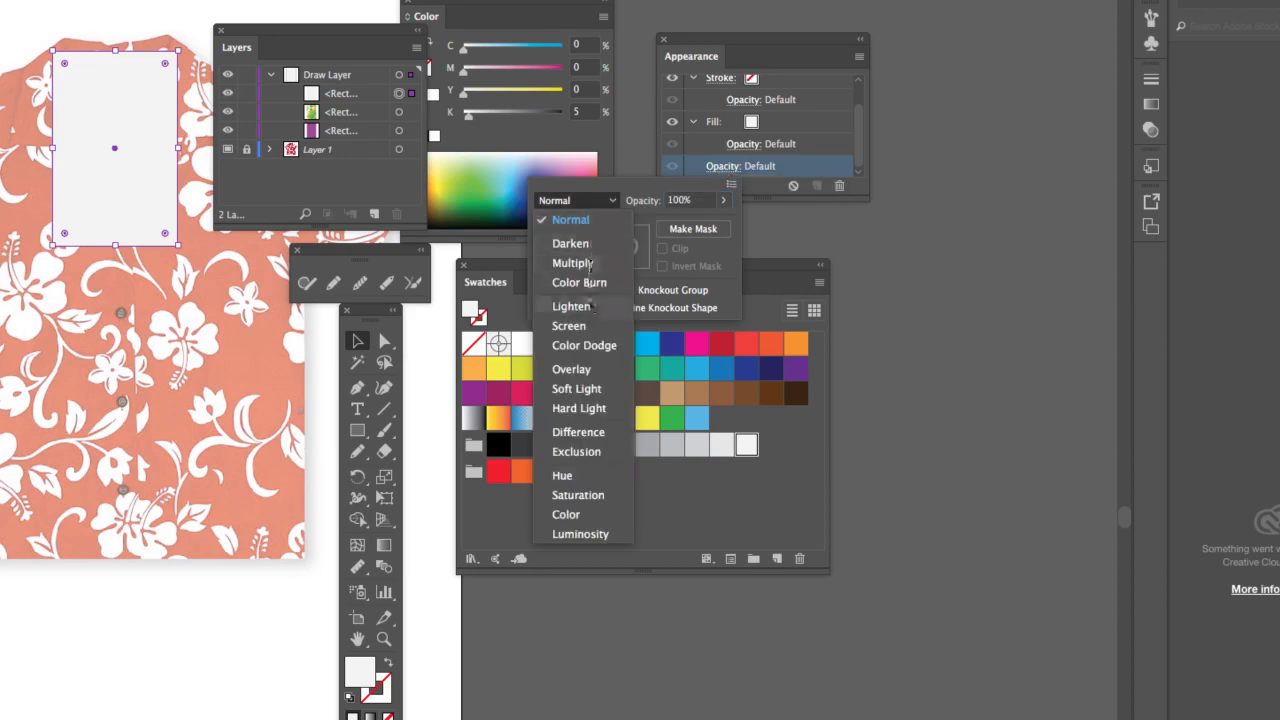
left_click(569, 326)
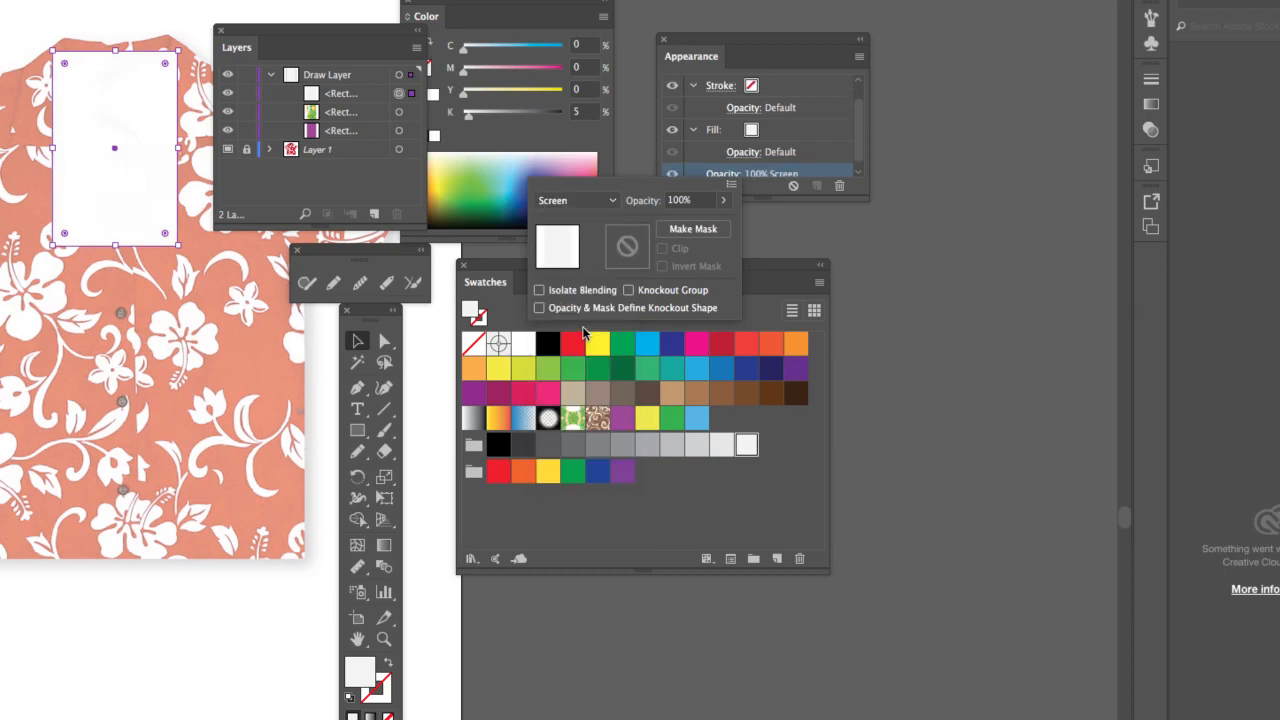
Step: Try the Overlay blend mode on the light gray rectangle, and return it to Screen
left_click(605, 200)
left_click(572, 370)
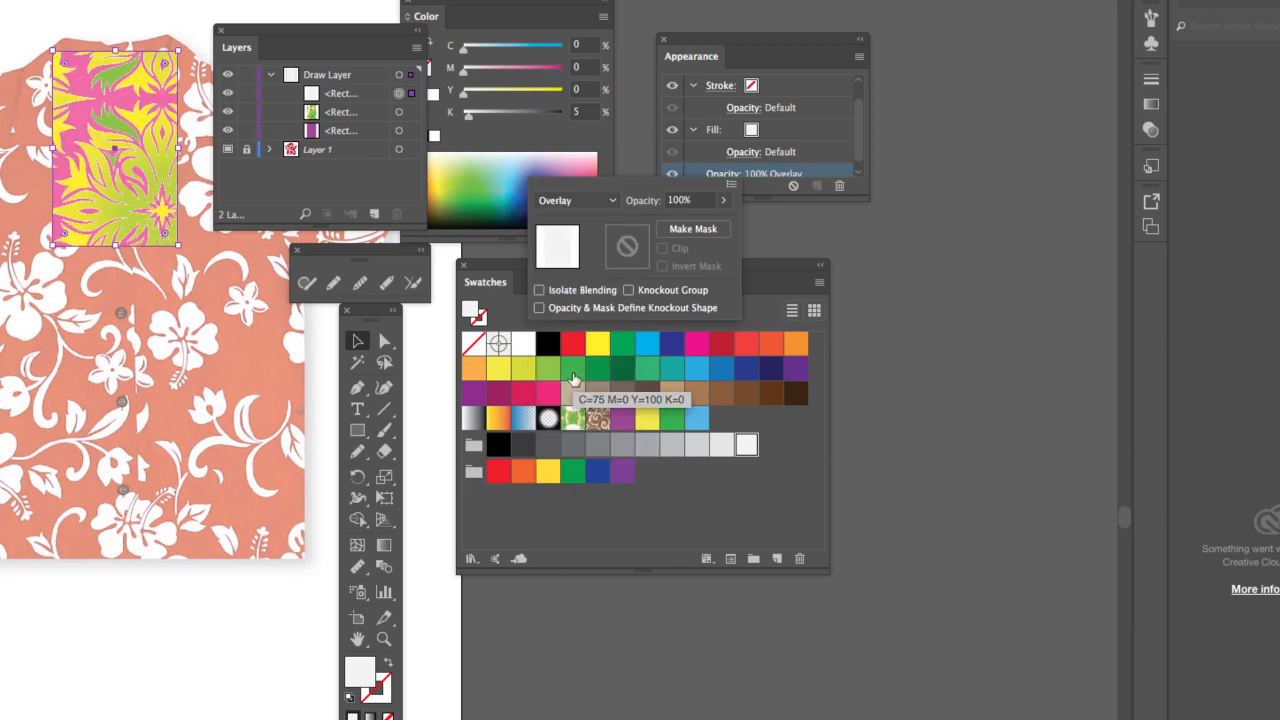
left_click(593, 204)
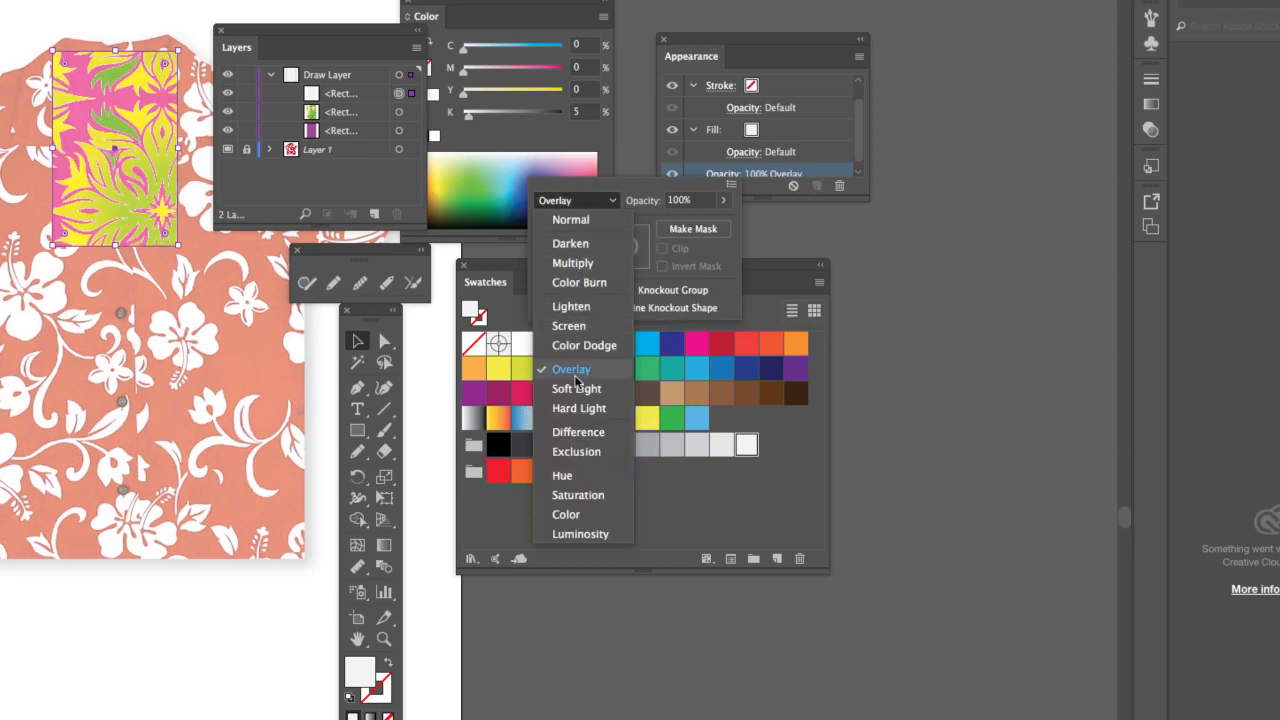
left_click(569, 326)
Step: Lower the opacity of the light gray Screen rectangle to 64% and close its transparency settings
left_click(724, 202)
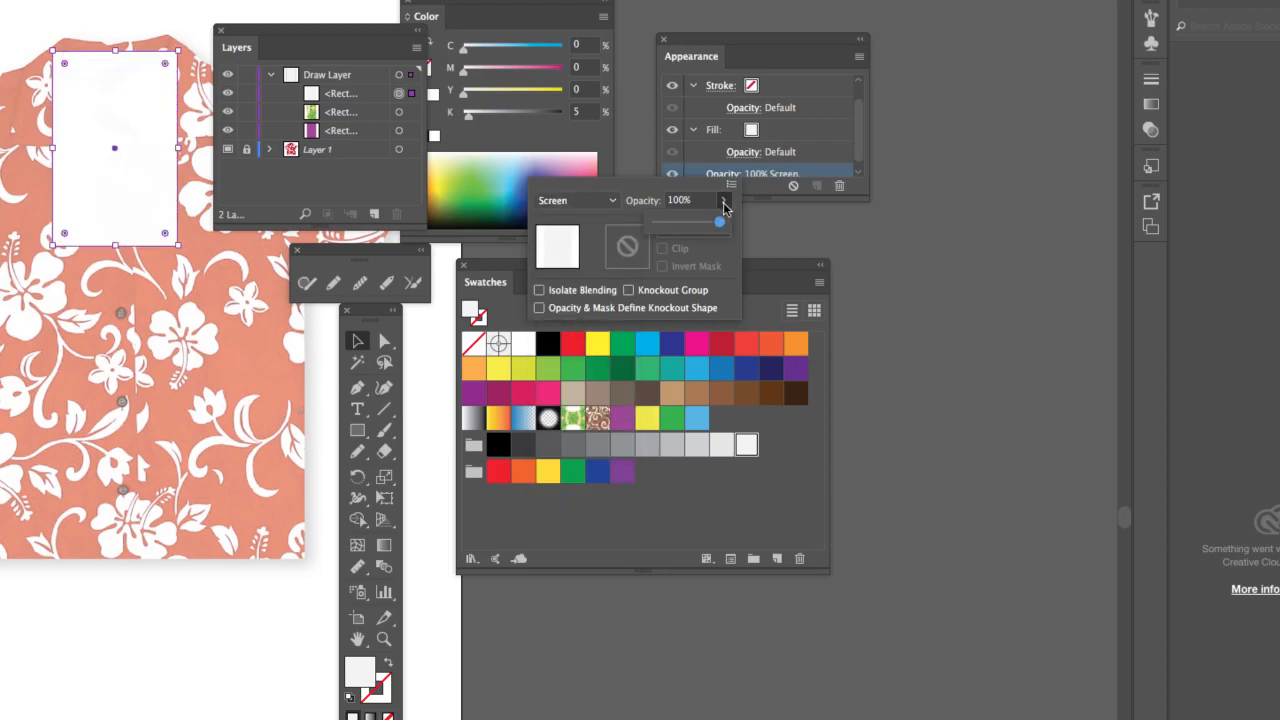
left_click_drag(719, 223, 697, 228)
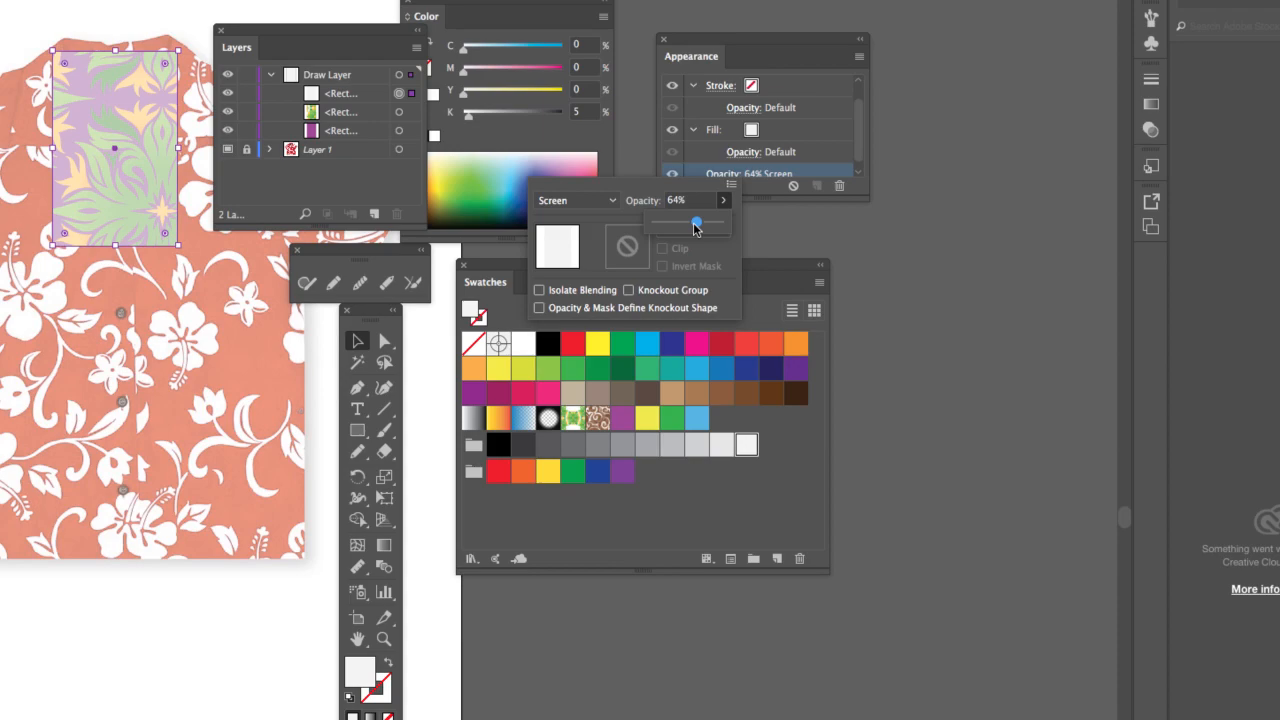
left_click(321, 172)
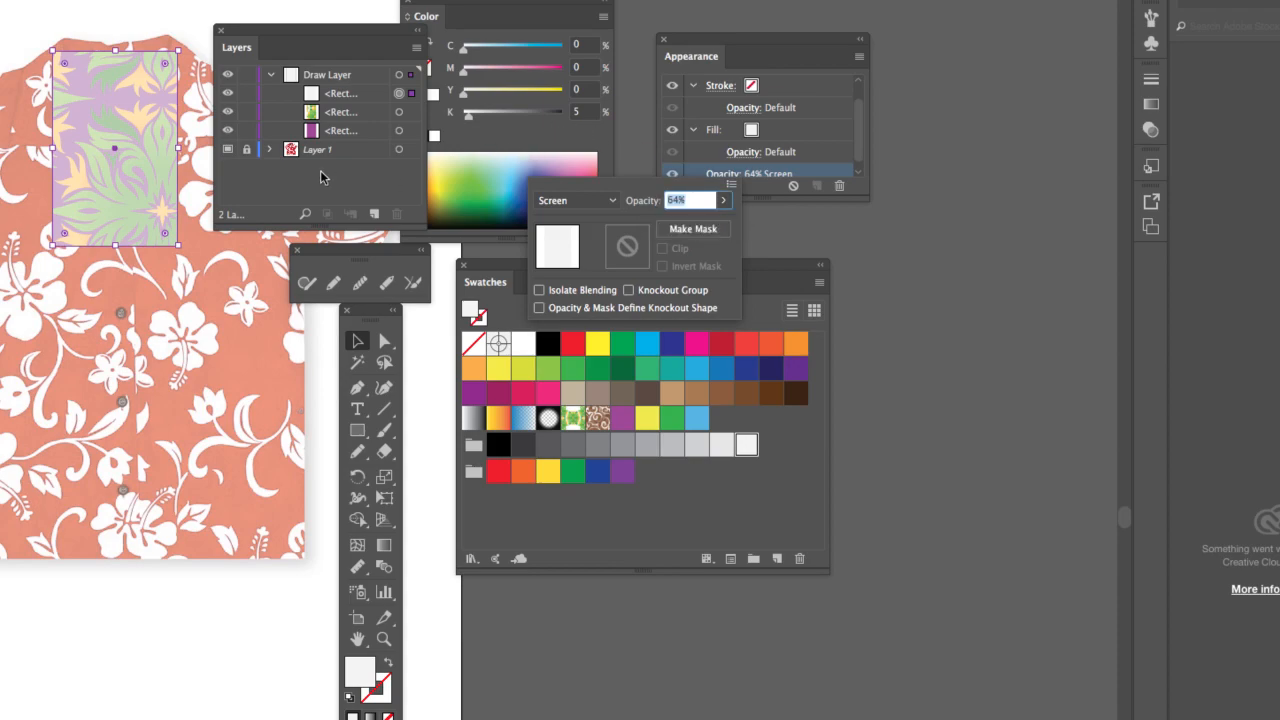
left_click(313, 133)
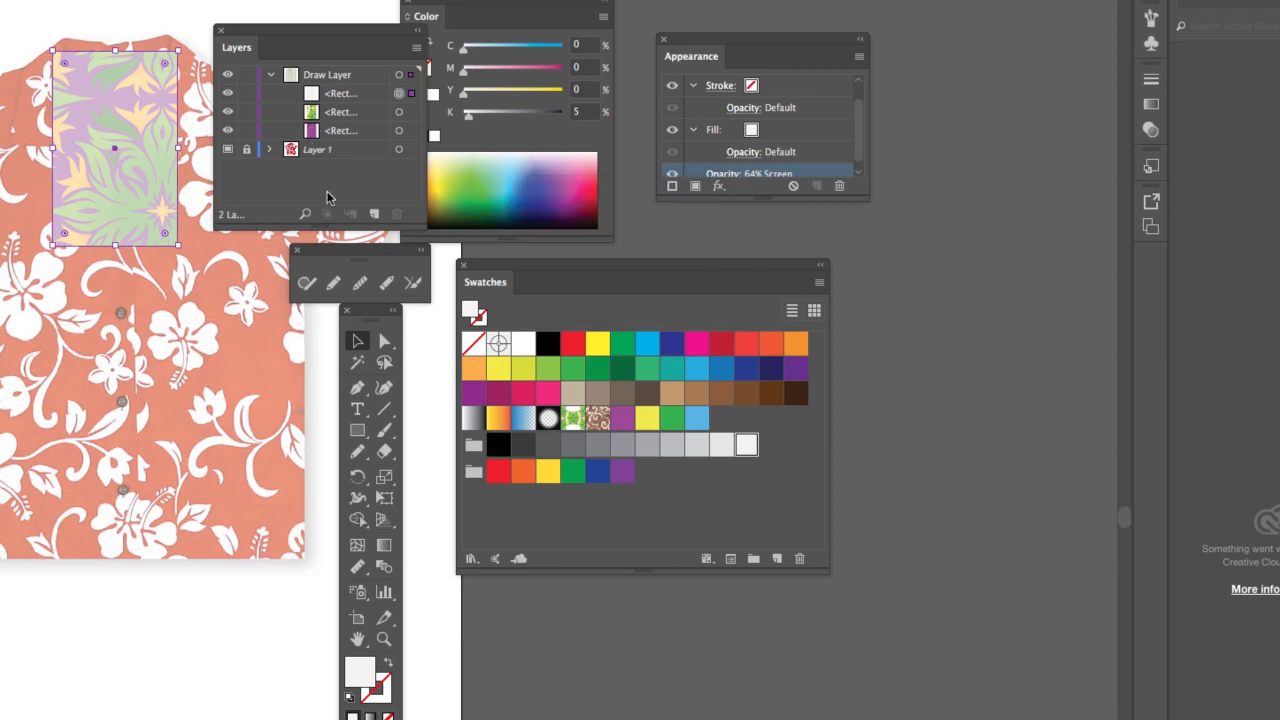
Step: Reopen the light gray rectangle's transparency settings to review its blend mode and opacity
left_click(312, 113)
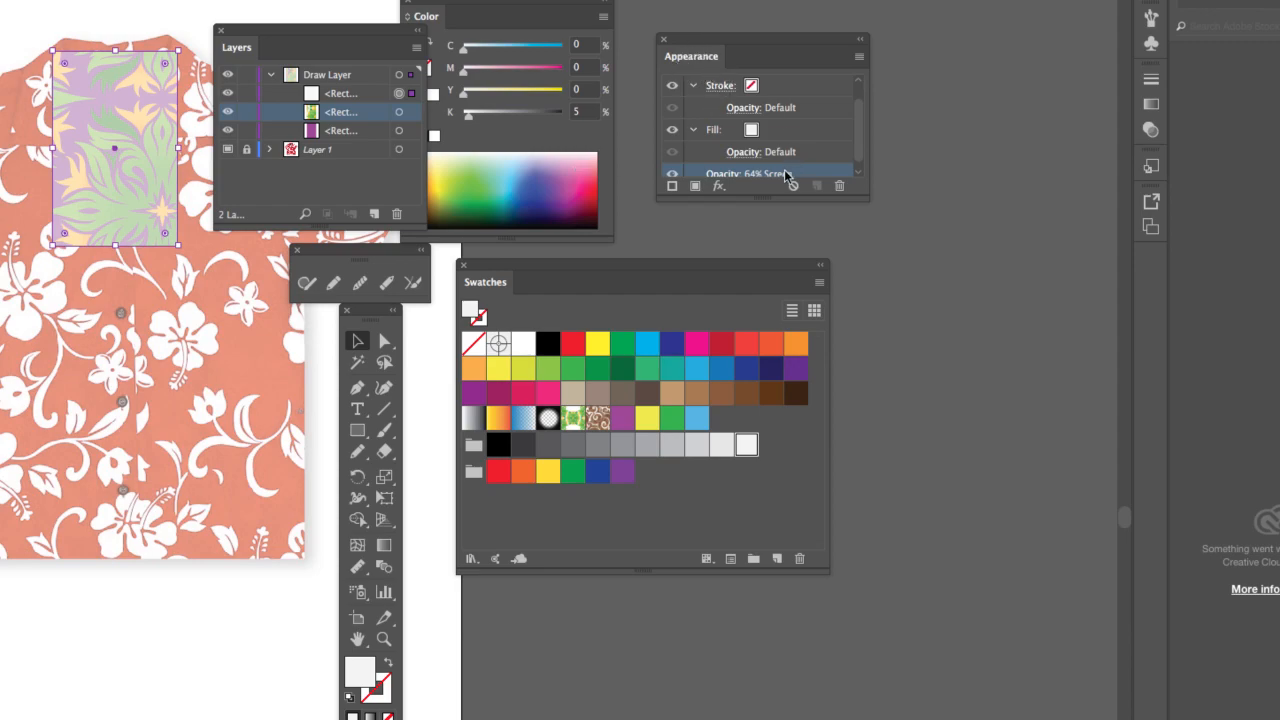
scroll(862, 152, "down", 1)
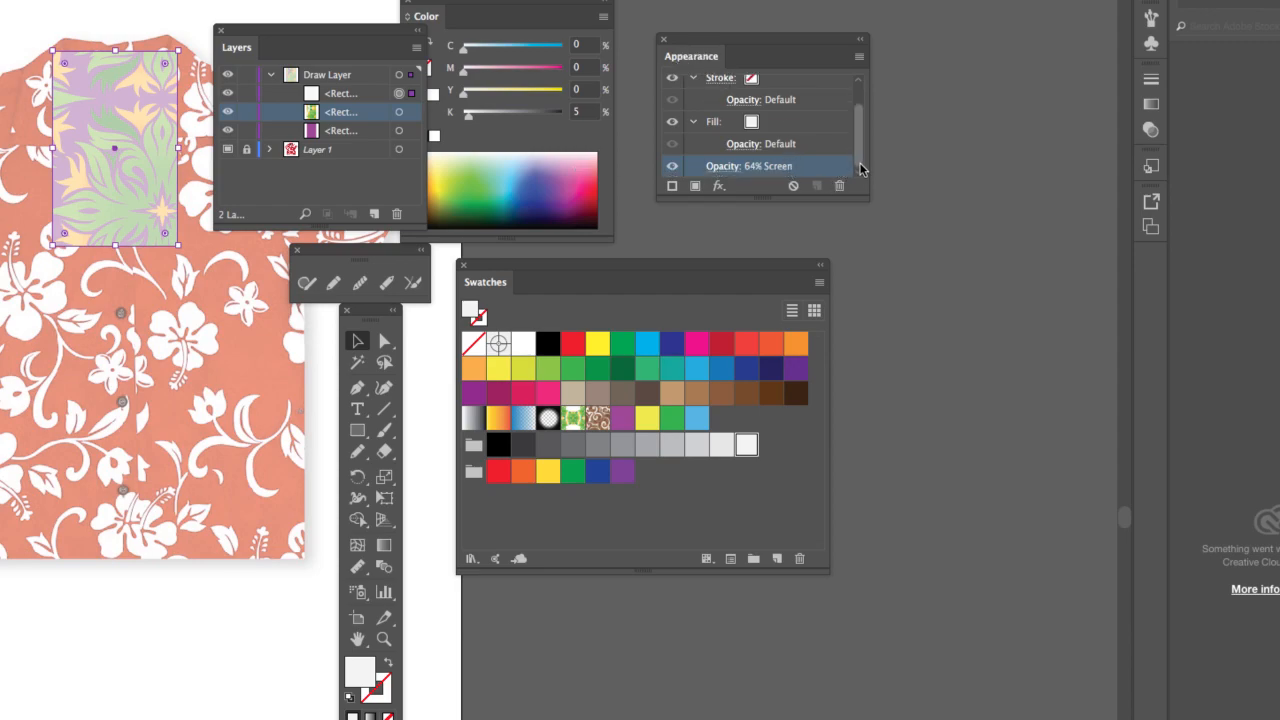
left_click(718, 170)
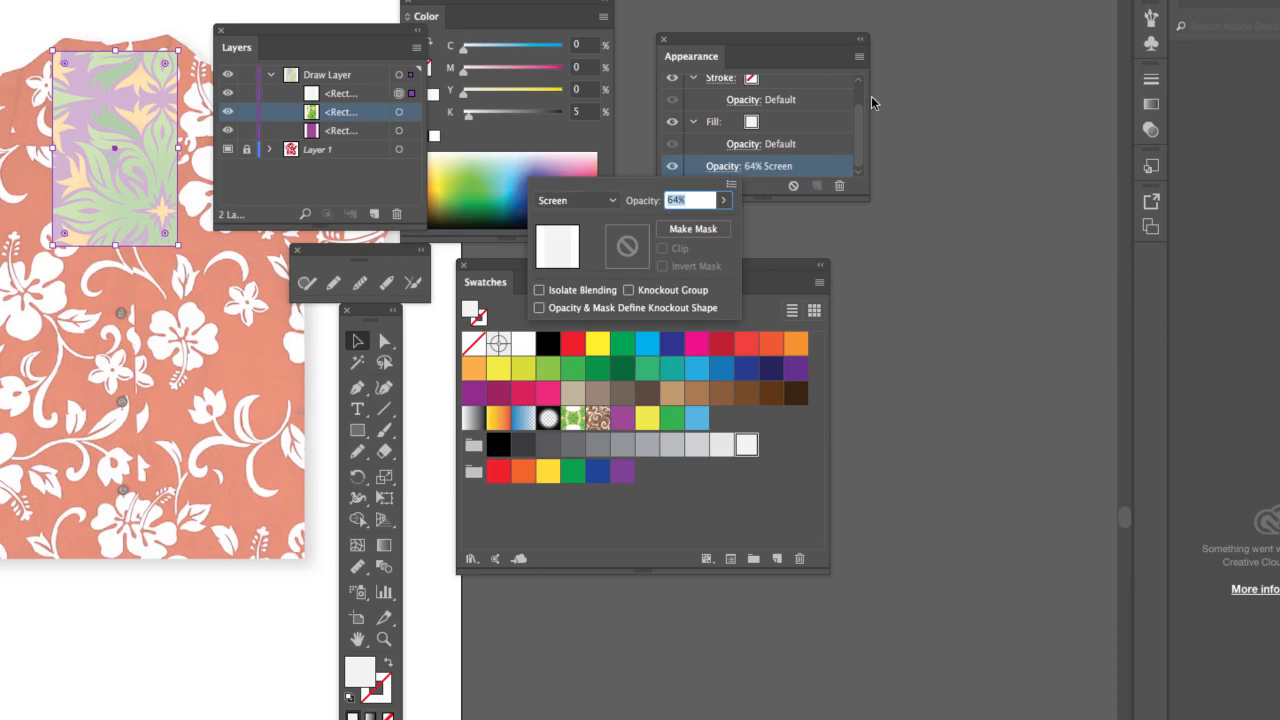
left_click(762, 42)
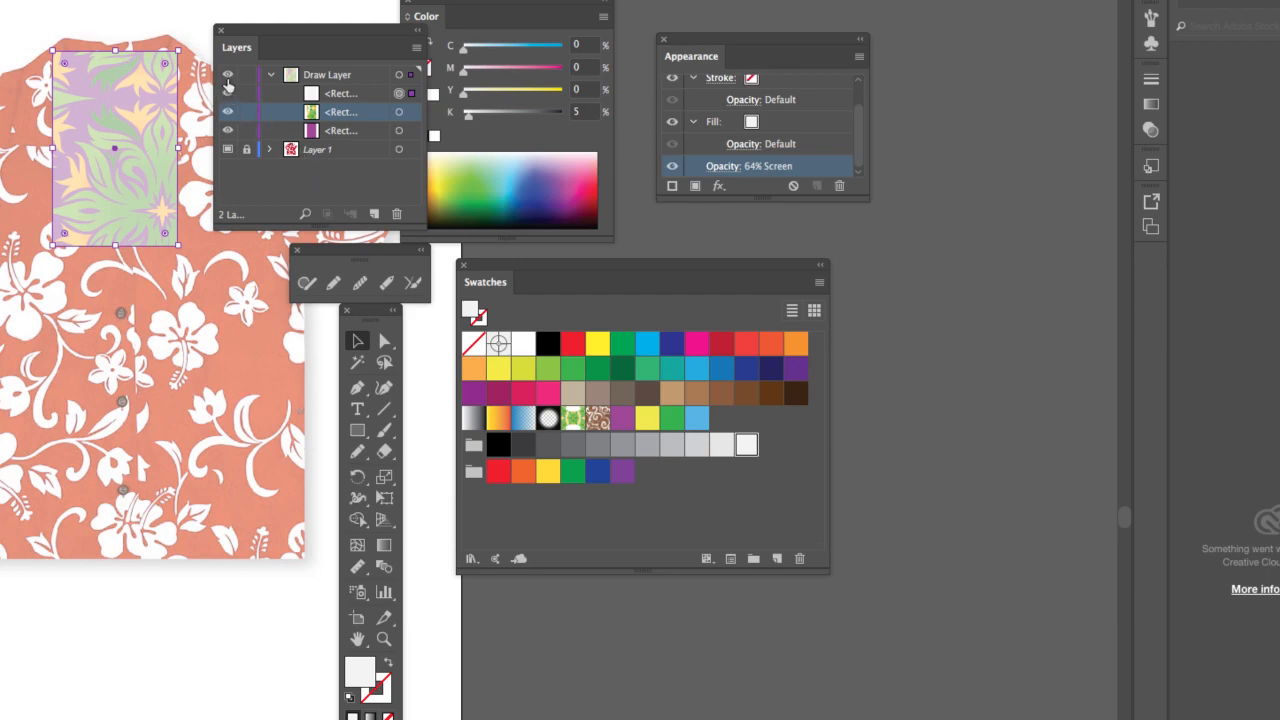
Step: Hide the three sample rectangles individually, keeping Draw Layer visible, and make Draw Layer the active layer
left_click(227, 77)
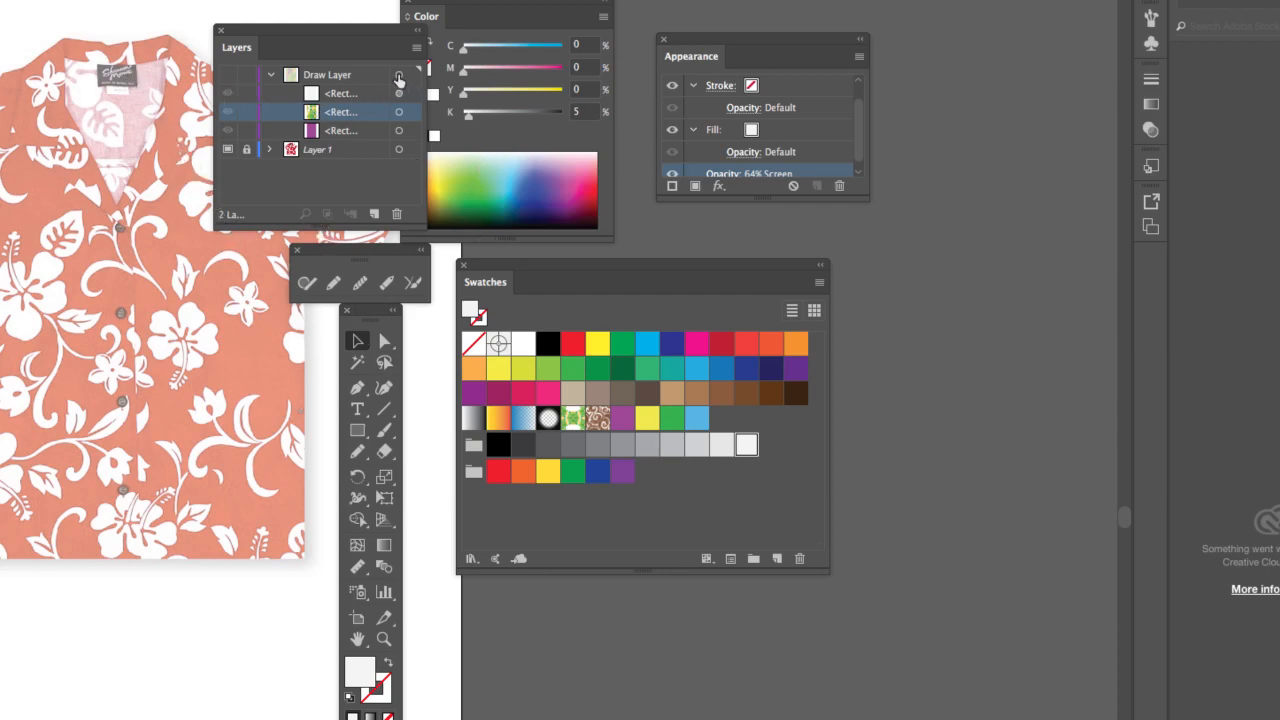
left_click(228, 75)
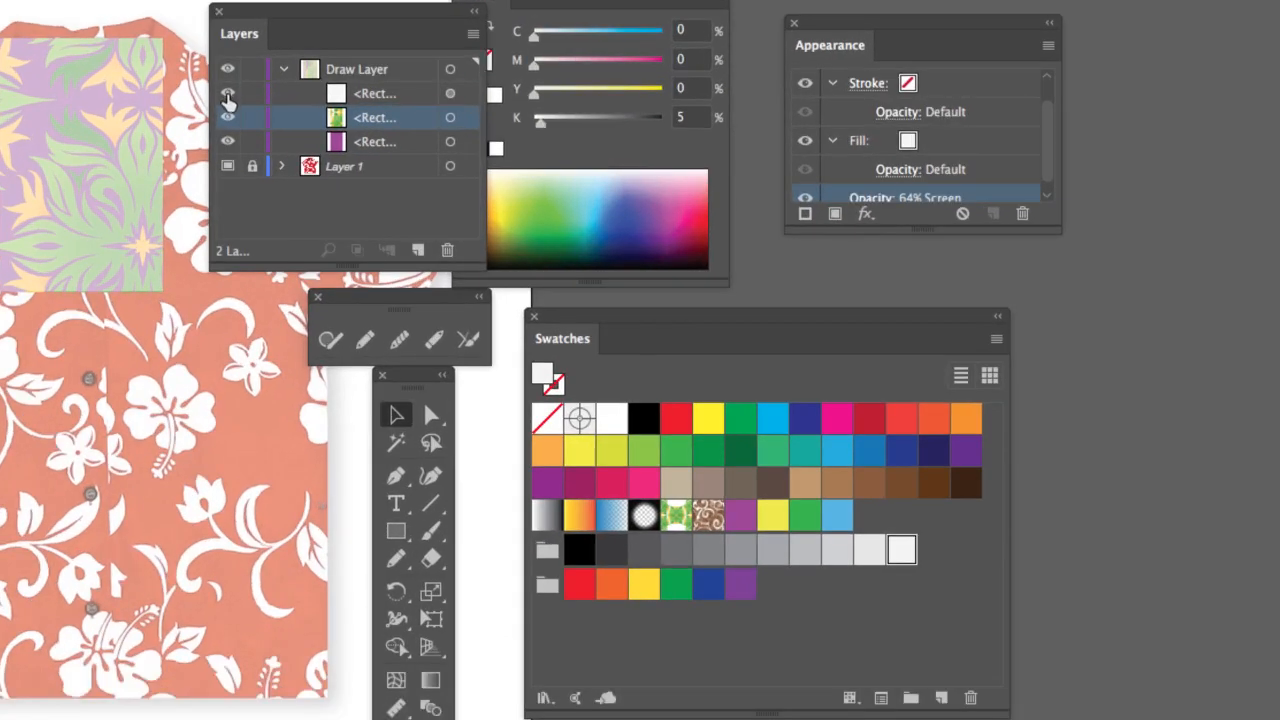
left_click(228, 94)
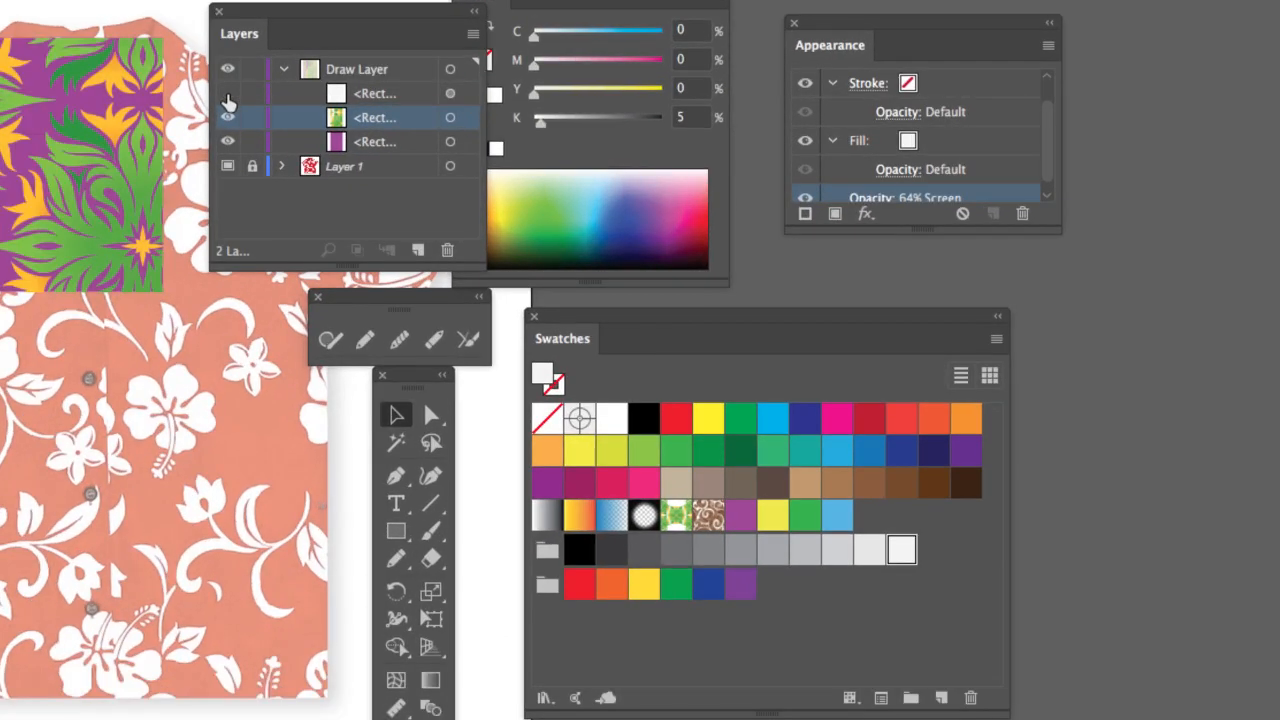
left_click(228, 117)
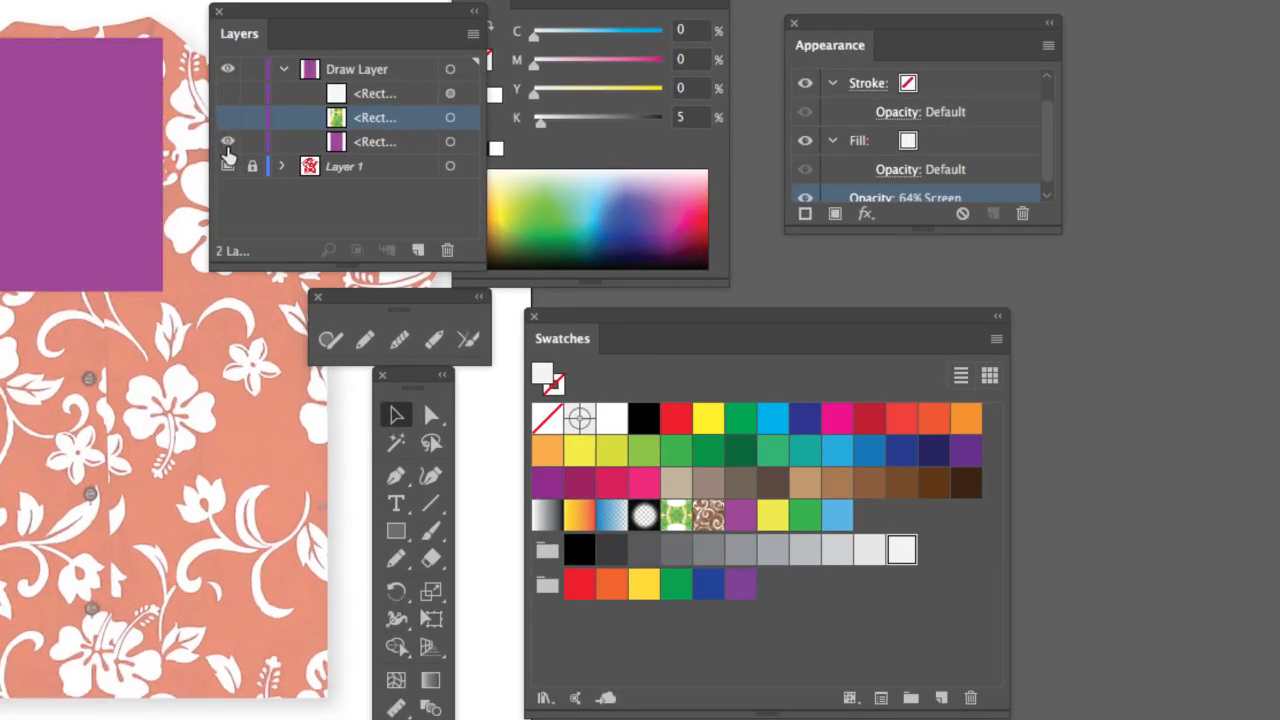
left_click(228, 142)
left_click(390, 73)
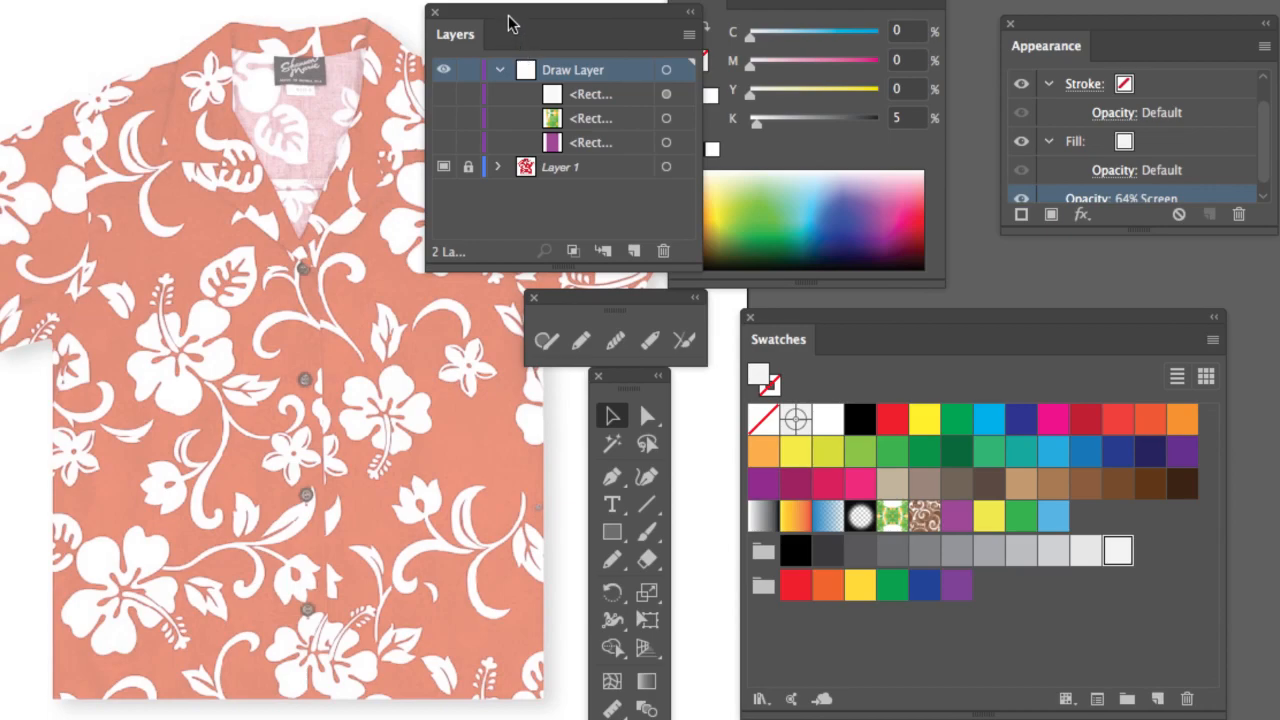
Step: Trace the shirt's back collar band as a closed shape with the Pencil tool and fill it with the C=60 M=90 purple swatch
left_click_drag(502, 18, 638, 35)
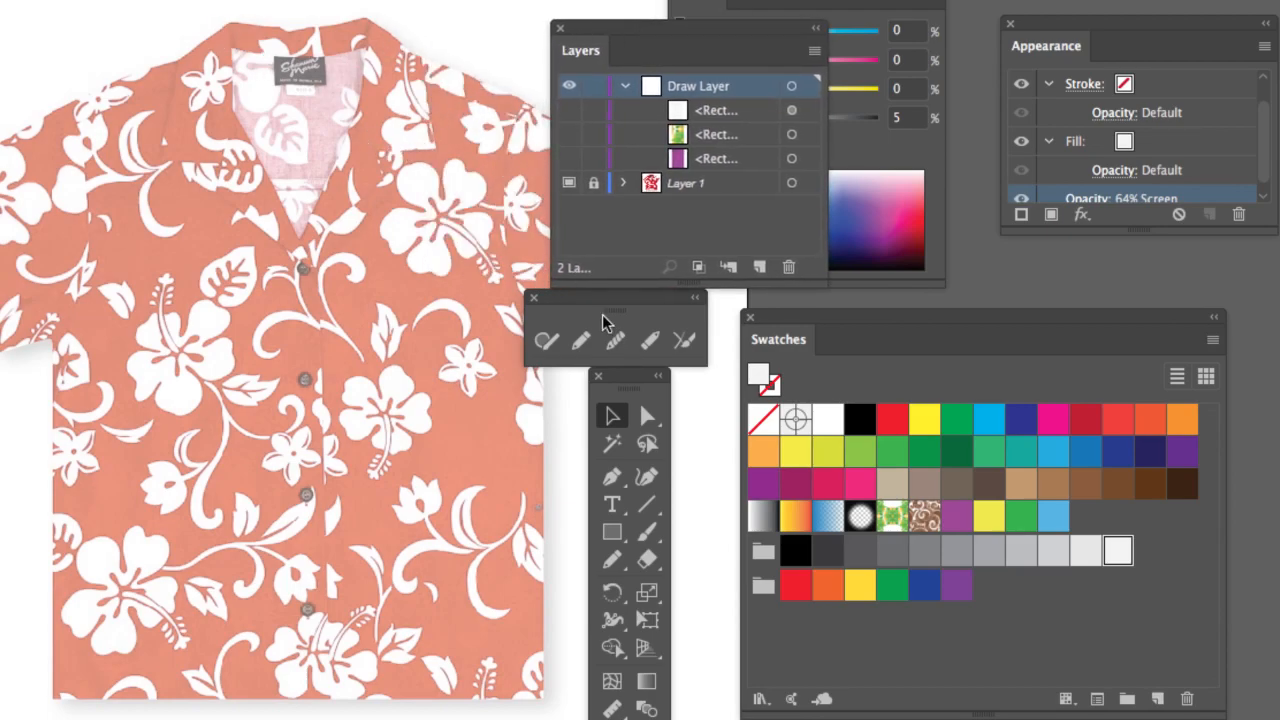
left_click(580, 345)
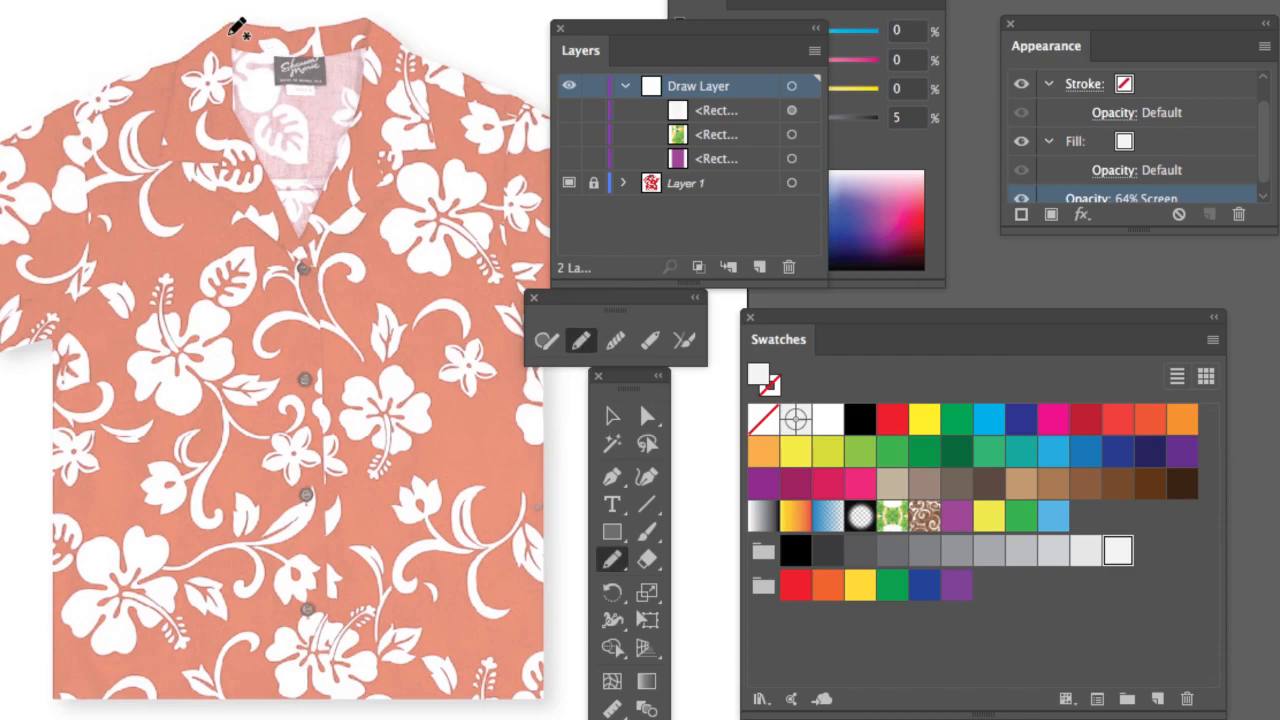
mouse_move(222, 50)
left_mouse_down()
mouse_move(234, 22)
mouse_move(370, 20)
mouse_move(383, 38)
mouse_move(289, 52)
mouse_move(224, 35)
left_mouse_up()
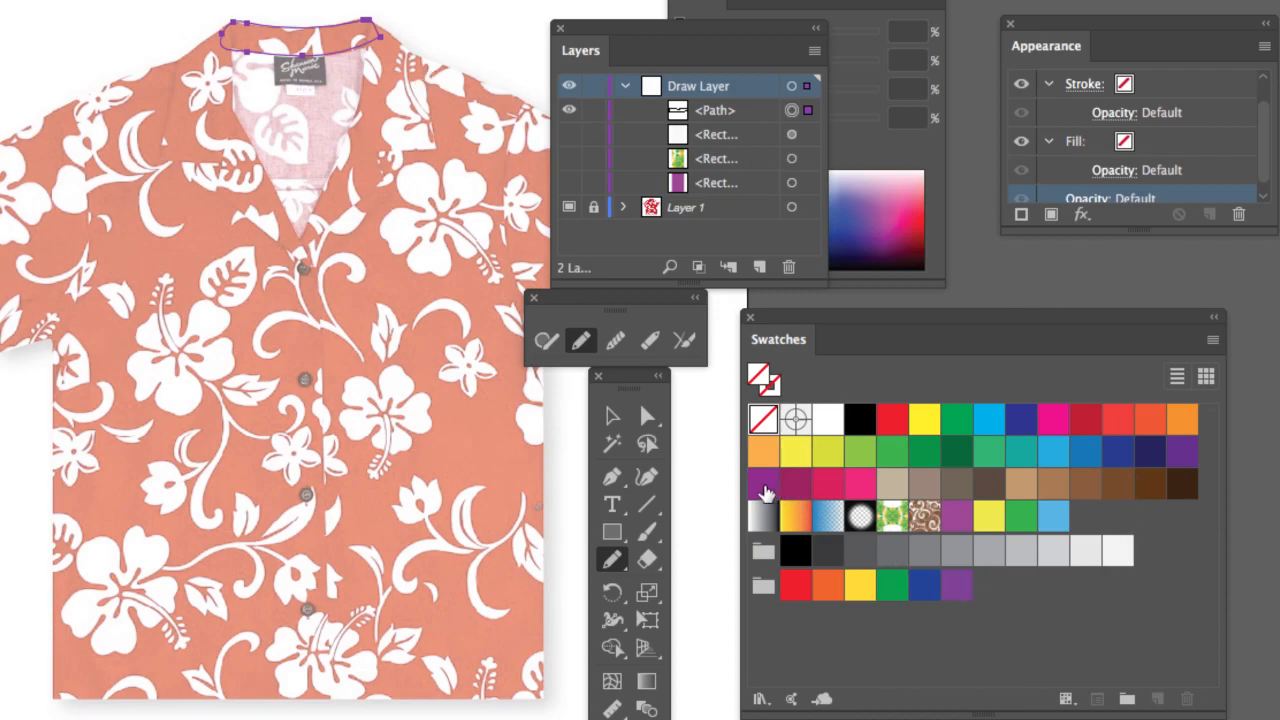
left_click(957, 588)
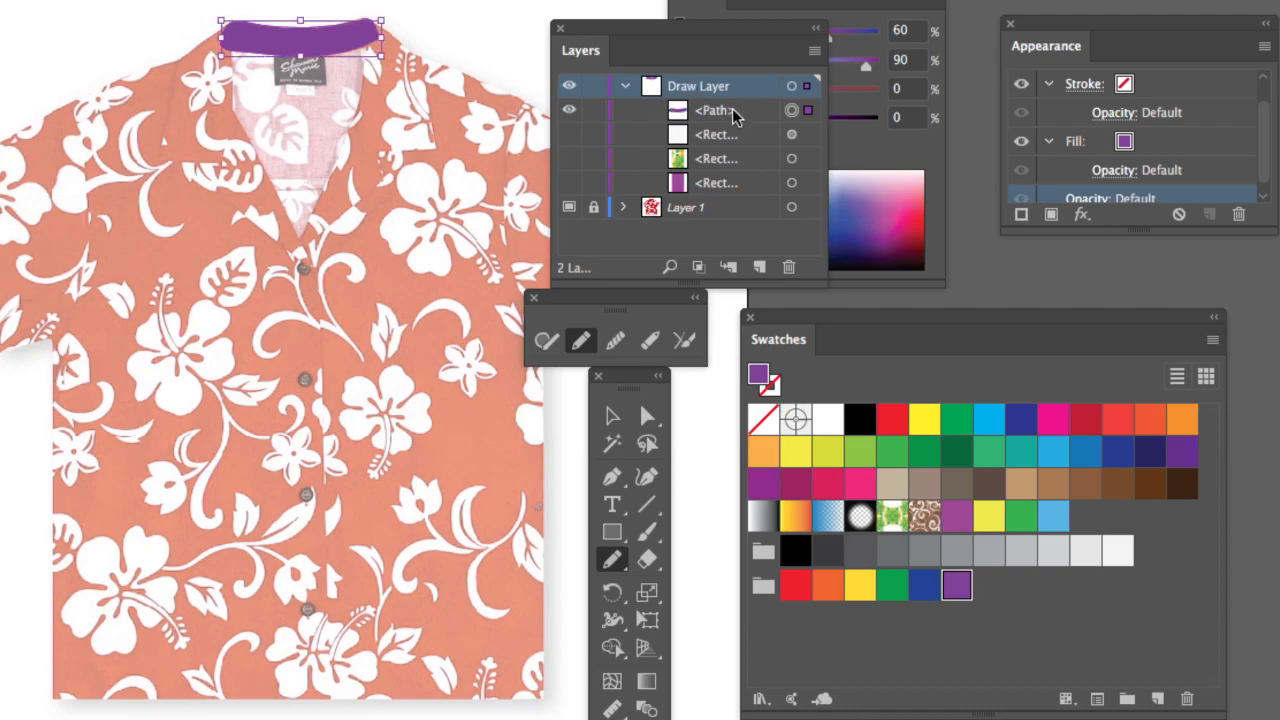
Step: Paste a copy of the purple collar shape directly in front and fill it with the green foliage pattern swatch
key("super+c")
key("super+f")
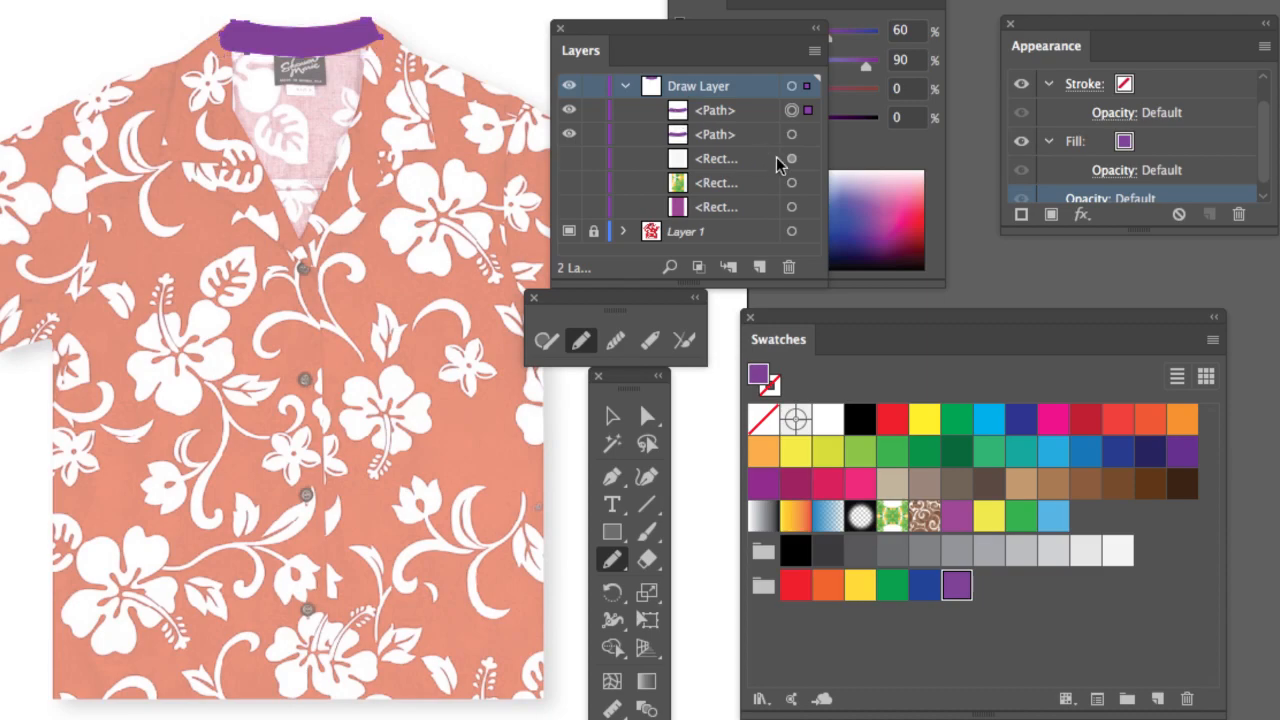
left_click(892, 516)
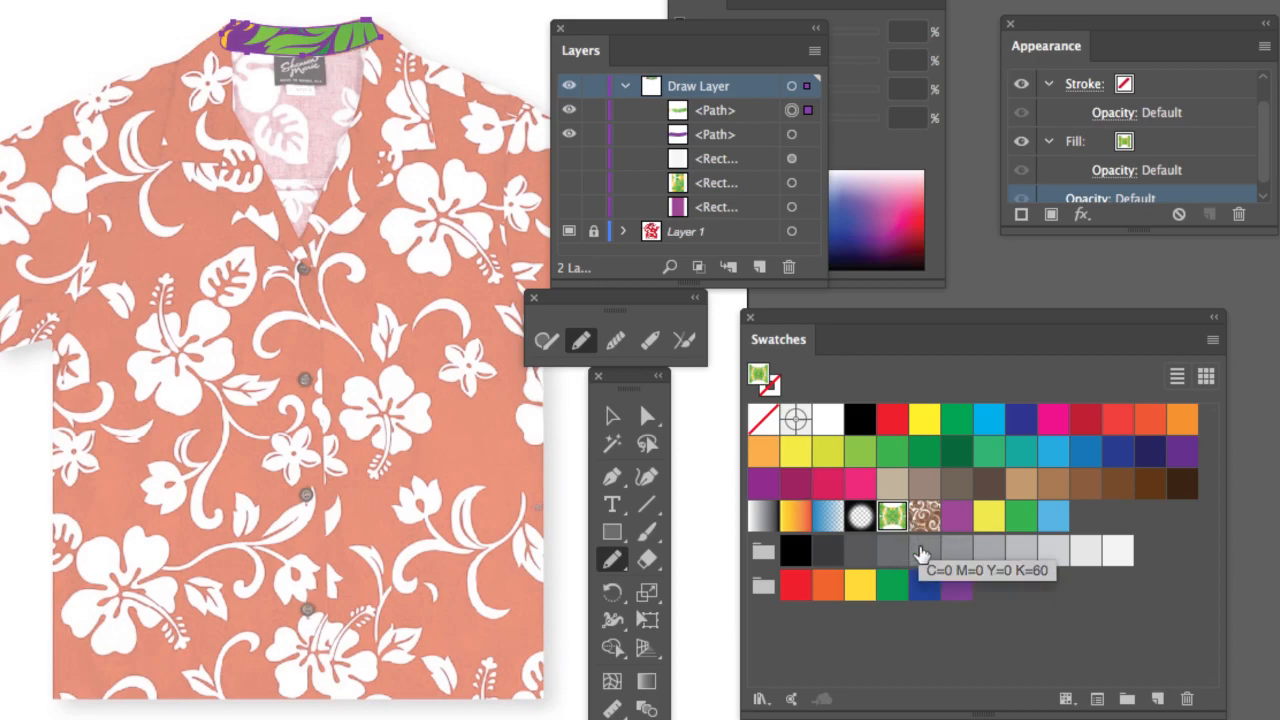
Step: Place a duplicate of the purple collar shape at the top of Draw Layer and fill it with black
left_click(791, 138)
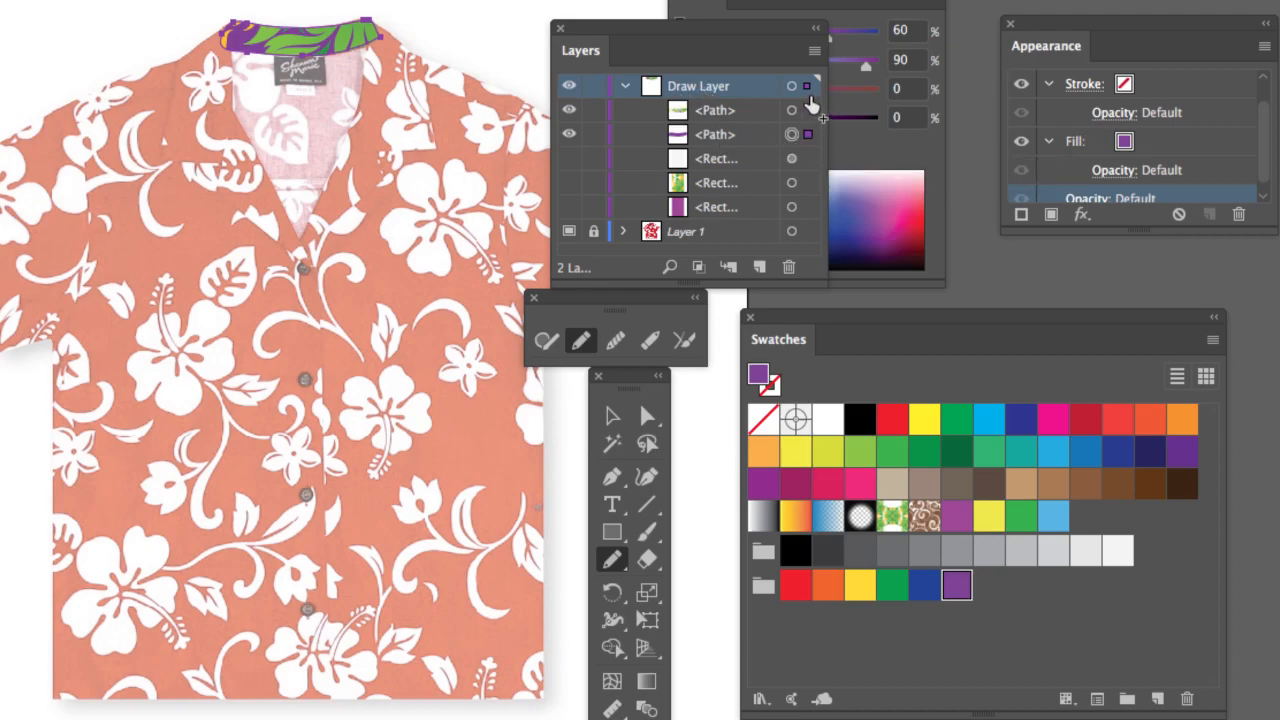
left_click_drag(811, 104, 809, 94)
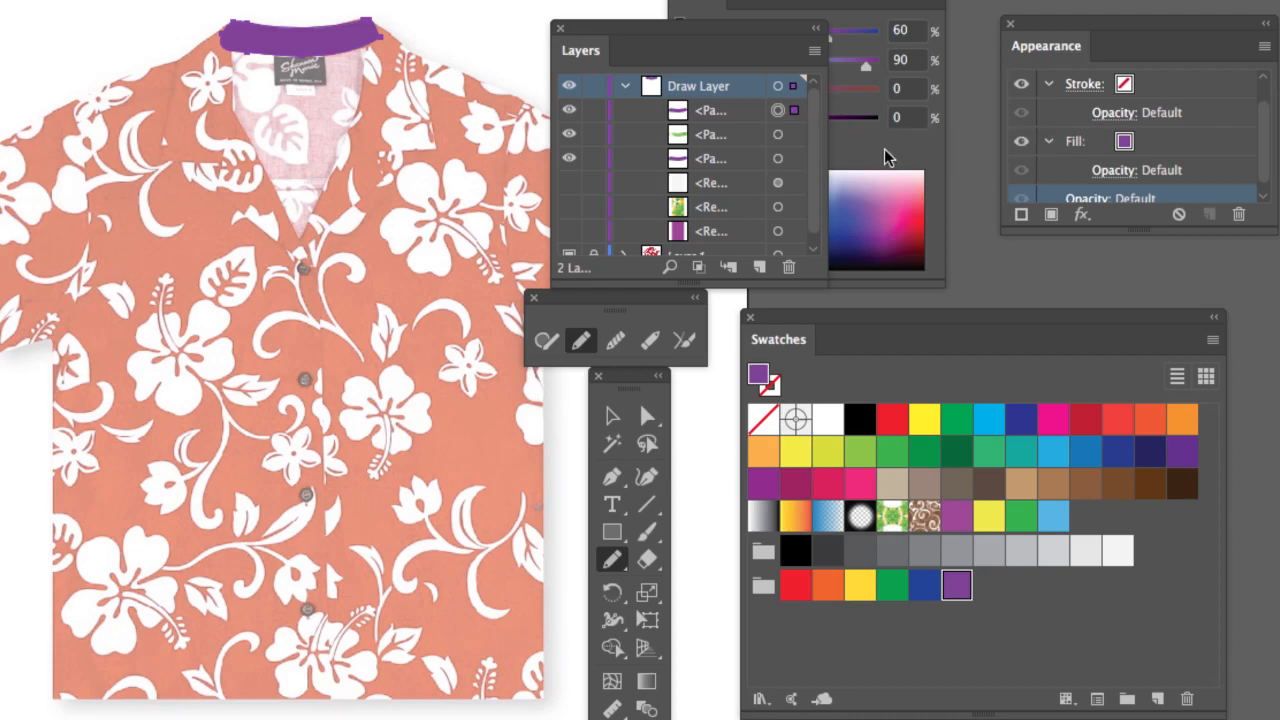
left_click(860, 421)
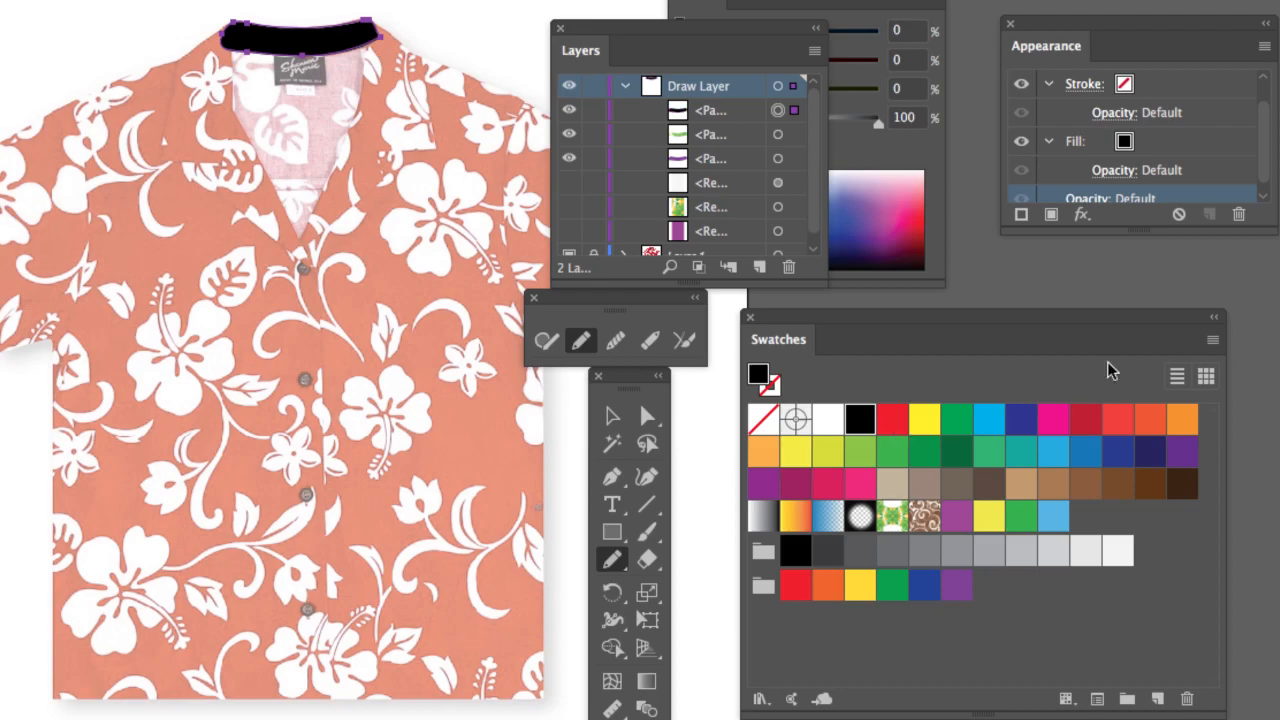
Step: Set the black collar duplicate's blend mode to Multiply and reduce its opacity to 49%
scroll(1266, 171, "down", 1)
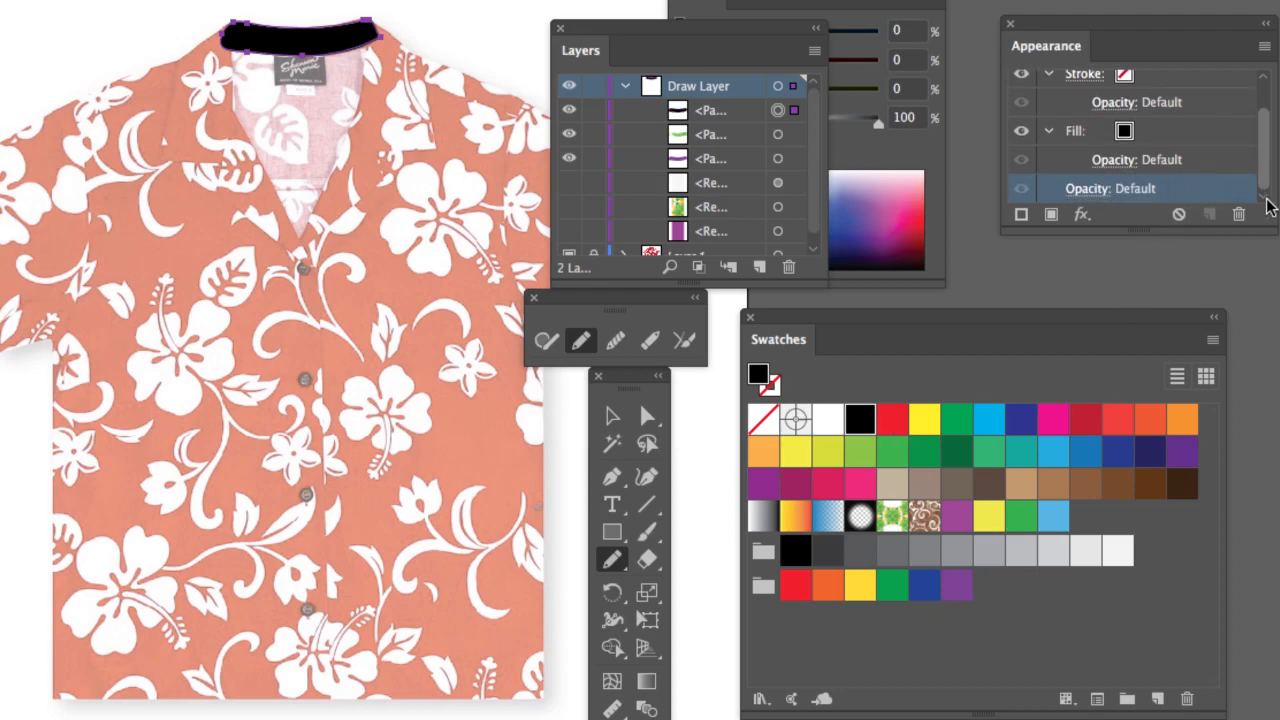
left_click(1085, 191)
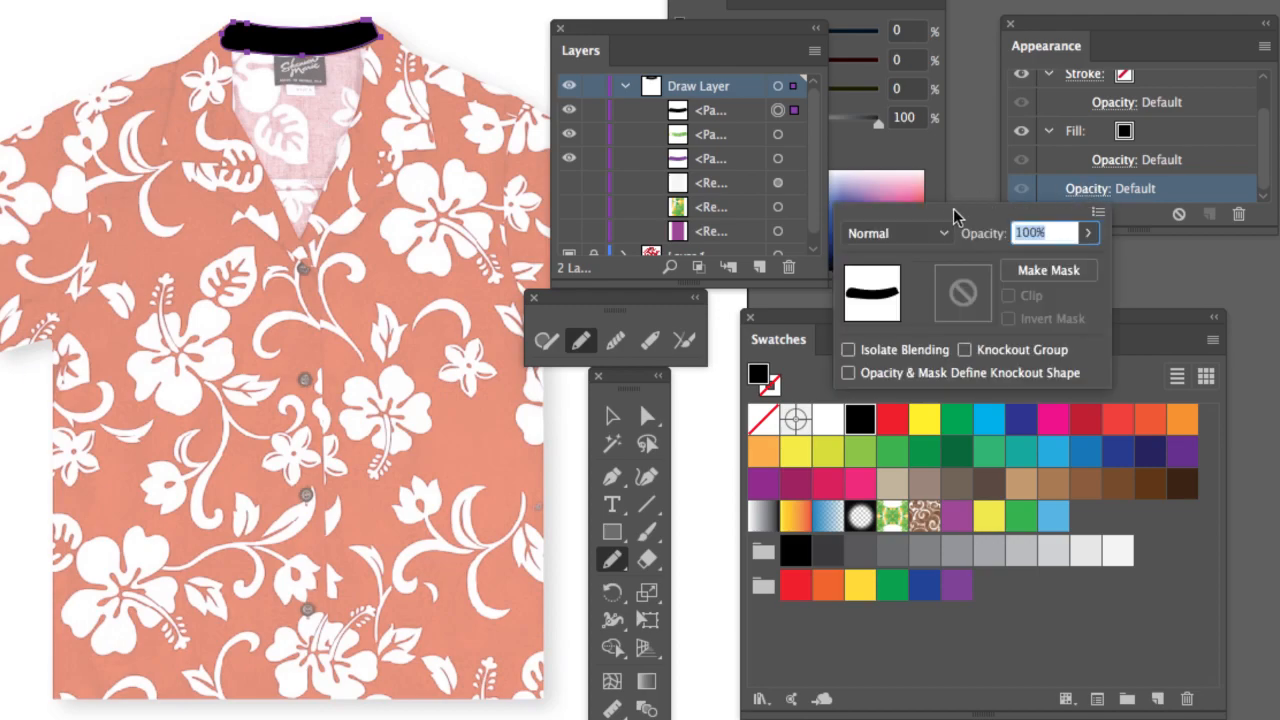
left_click(942, 234)
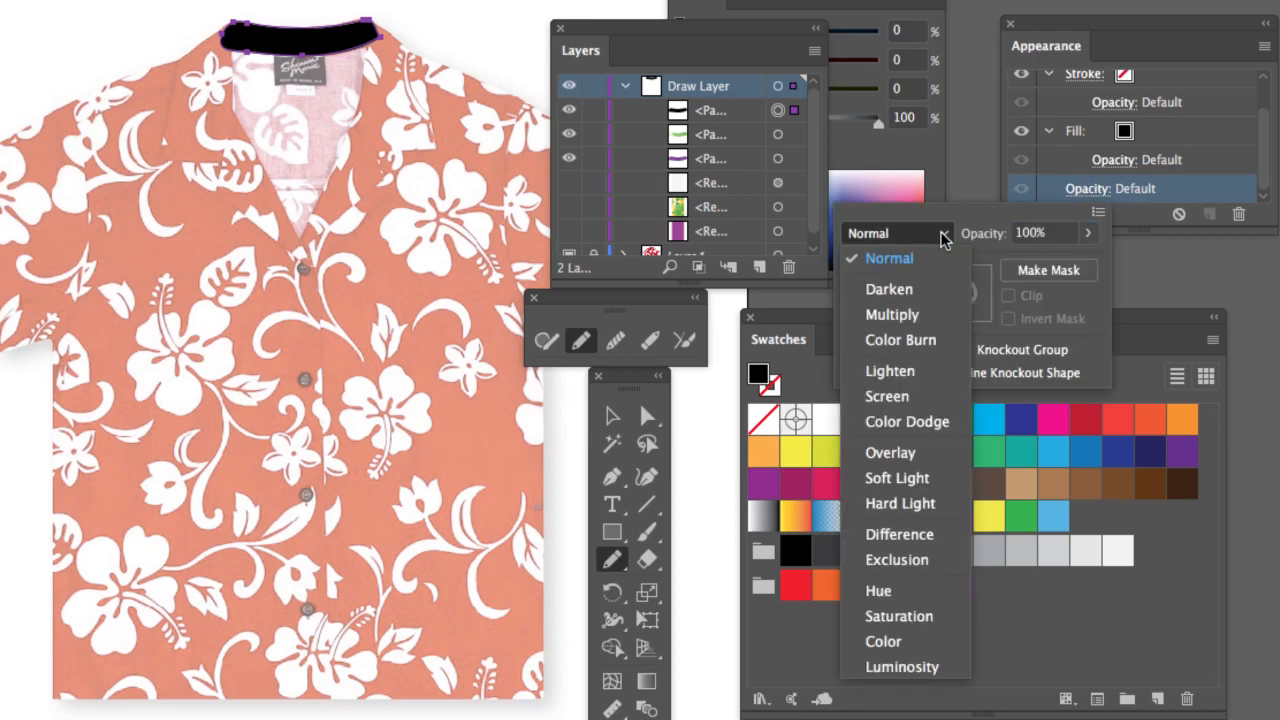
left_click(901, 314)
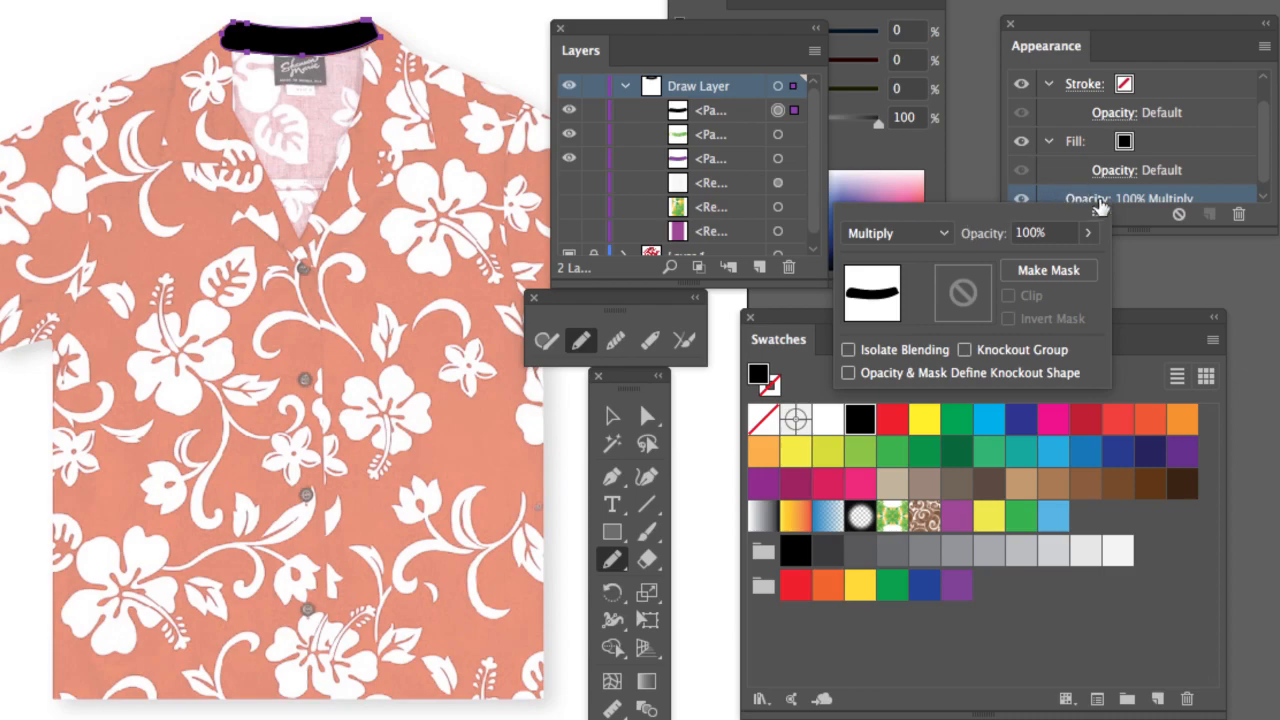
left_click(1090, 233)
left_click_drag(1084, 262, 1044, 269)
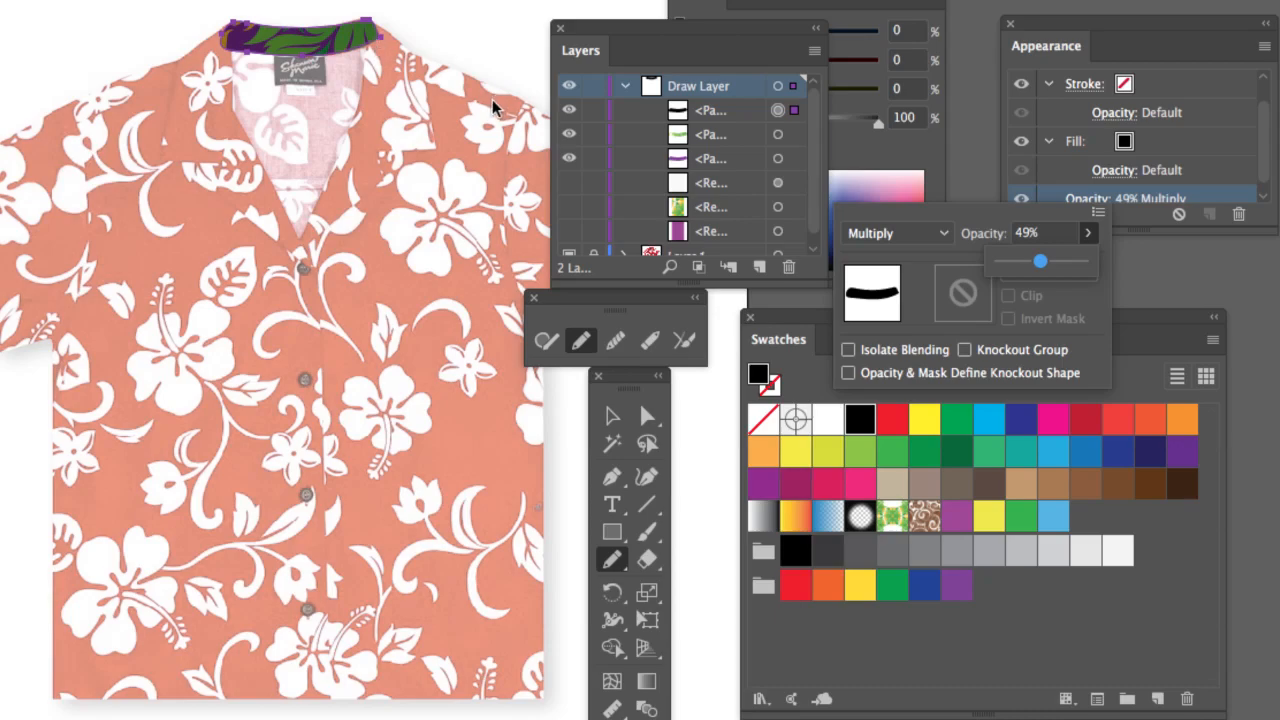
Step: Toggle Draw Layer's visibility to compare the recolored back collar band with the original shirt
left_click(569, 87)
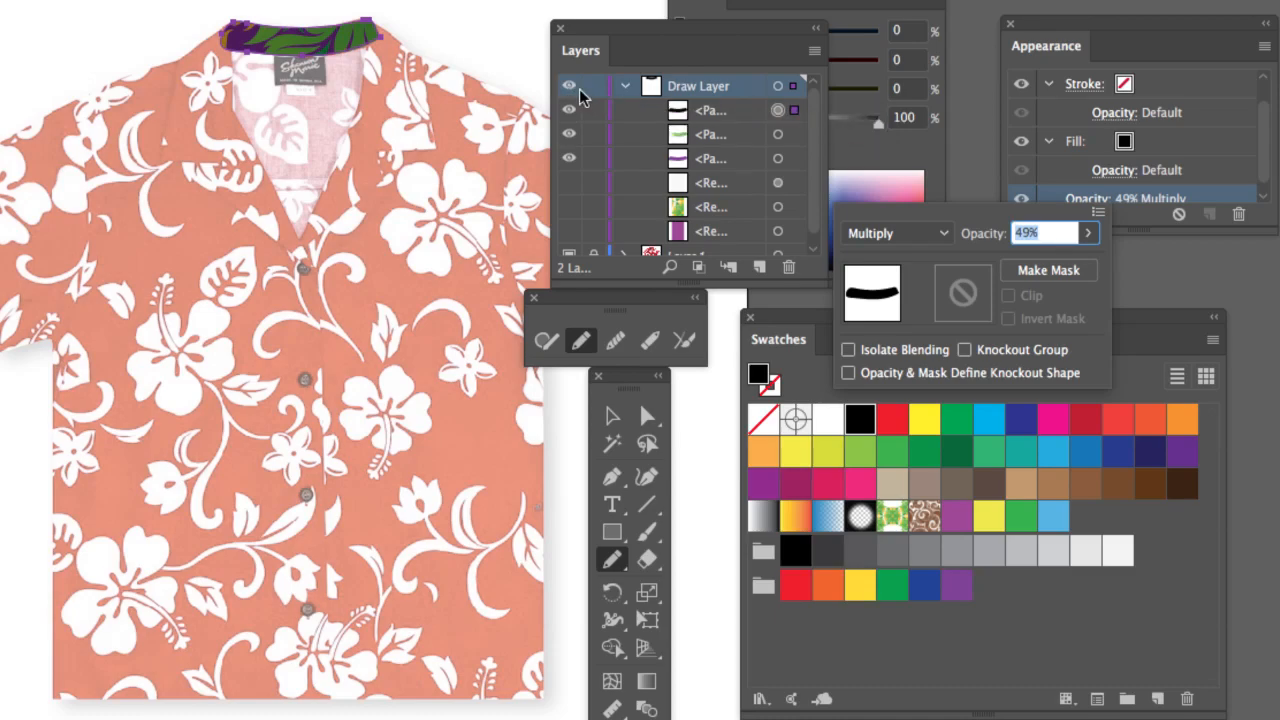
left_click(568, 90)
left_click(568, 89)
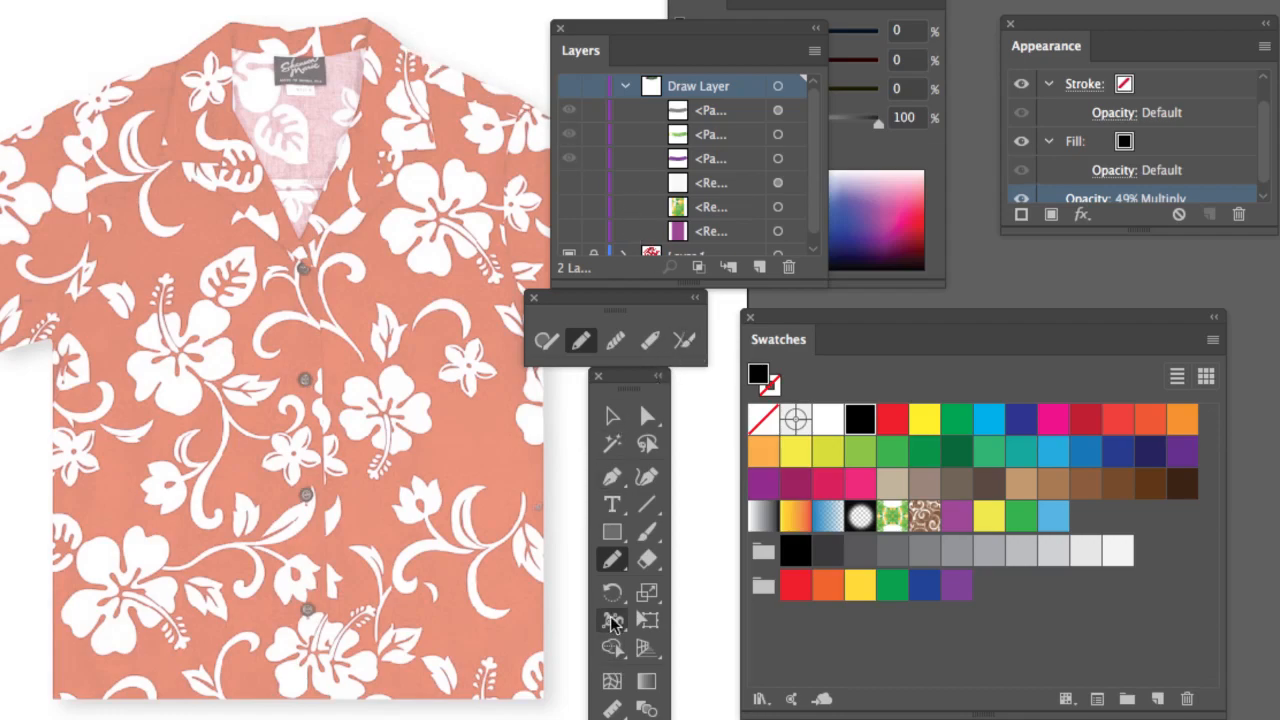
Step: Make Draw Layer visible and hide its three back collar shapes individually, with the Pen tool active
left_click(612, 477)
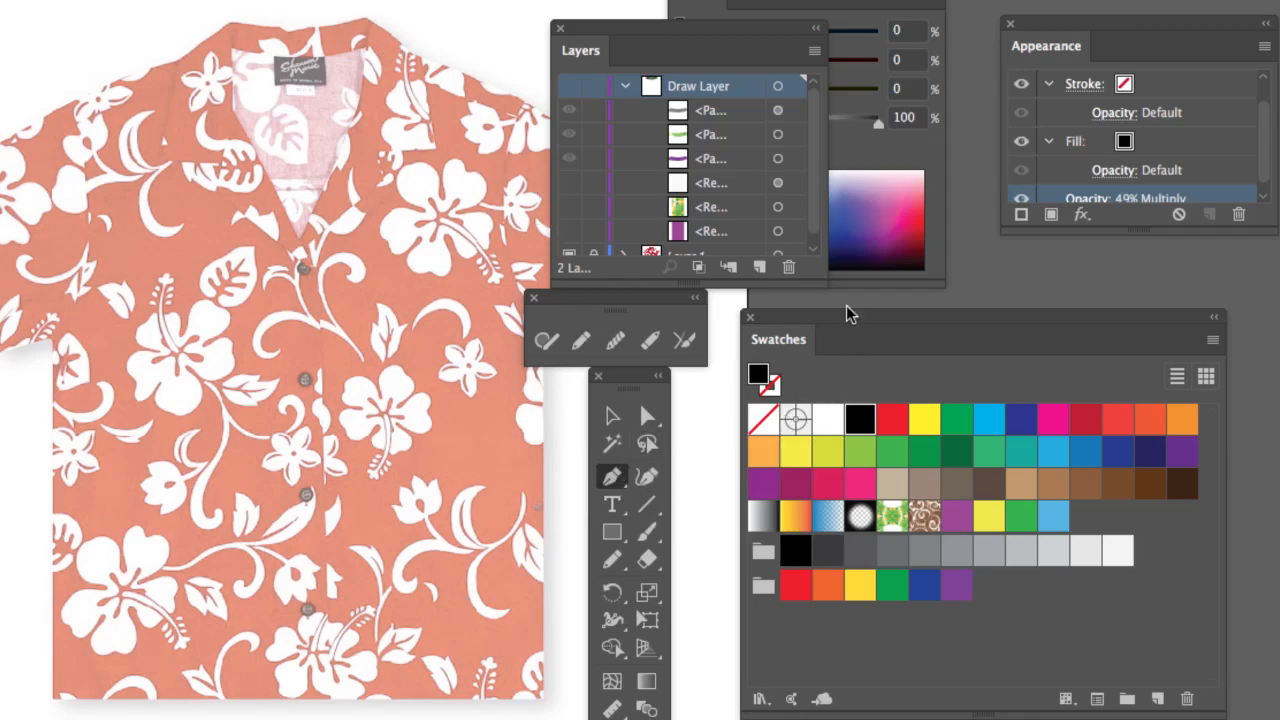
left_click(569, 86)
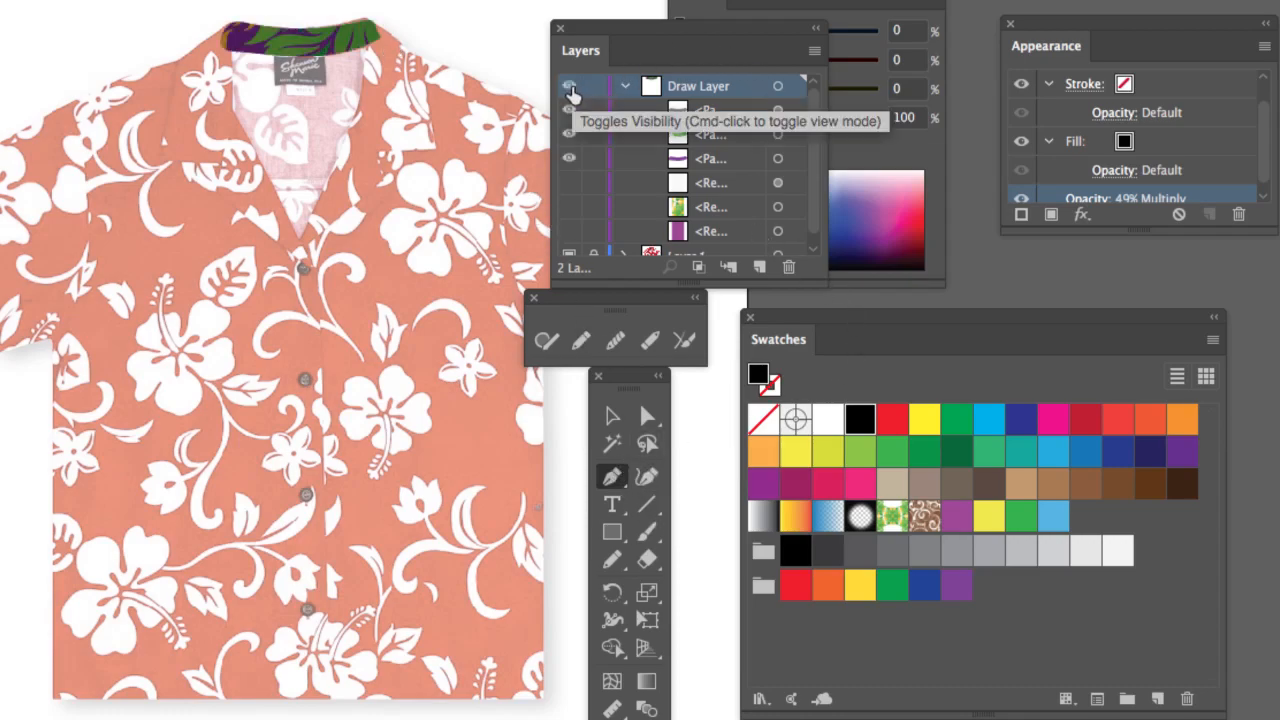
left_click(566, 121)
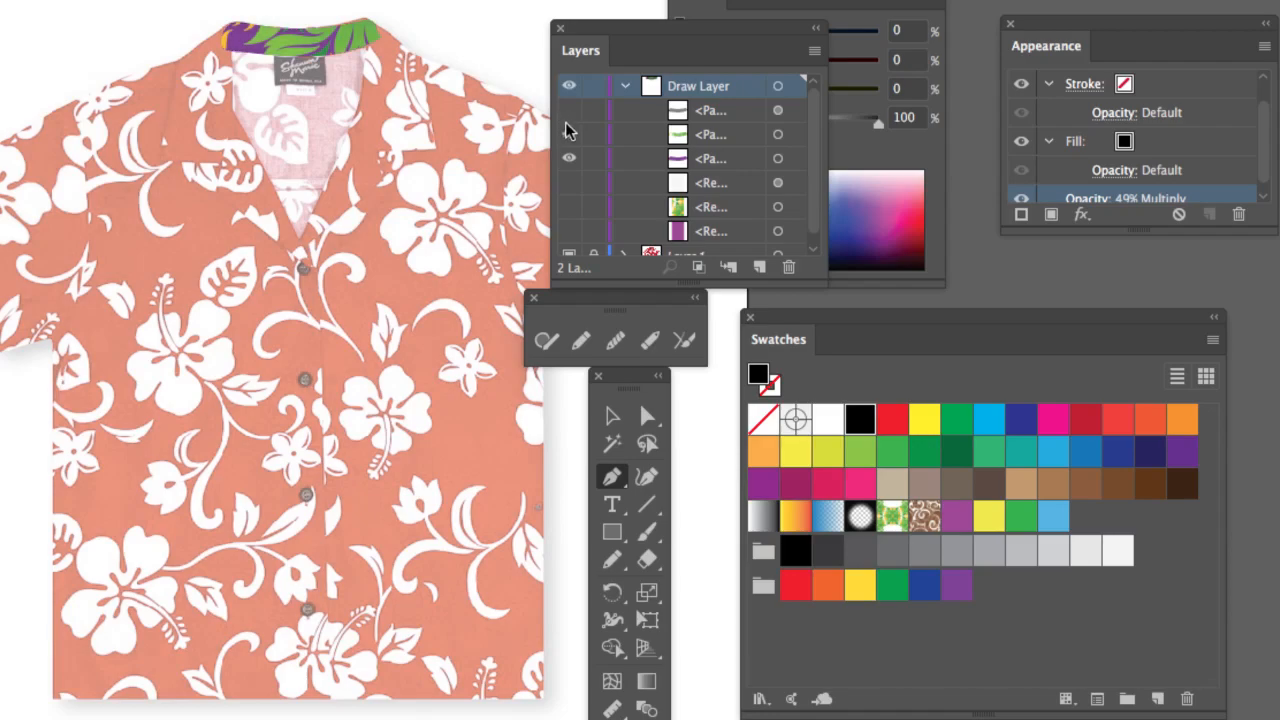
left_click(568, 136)
left_click(570, 160)
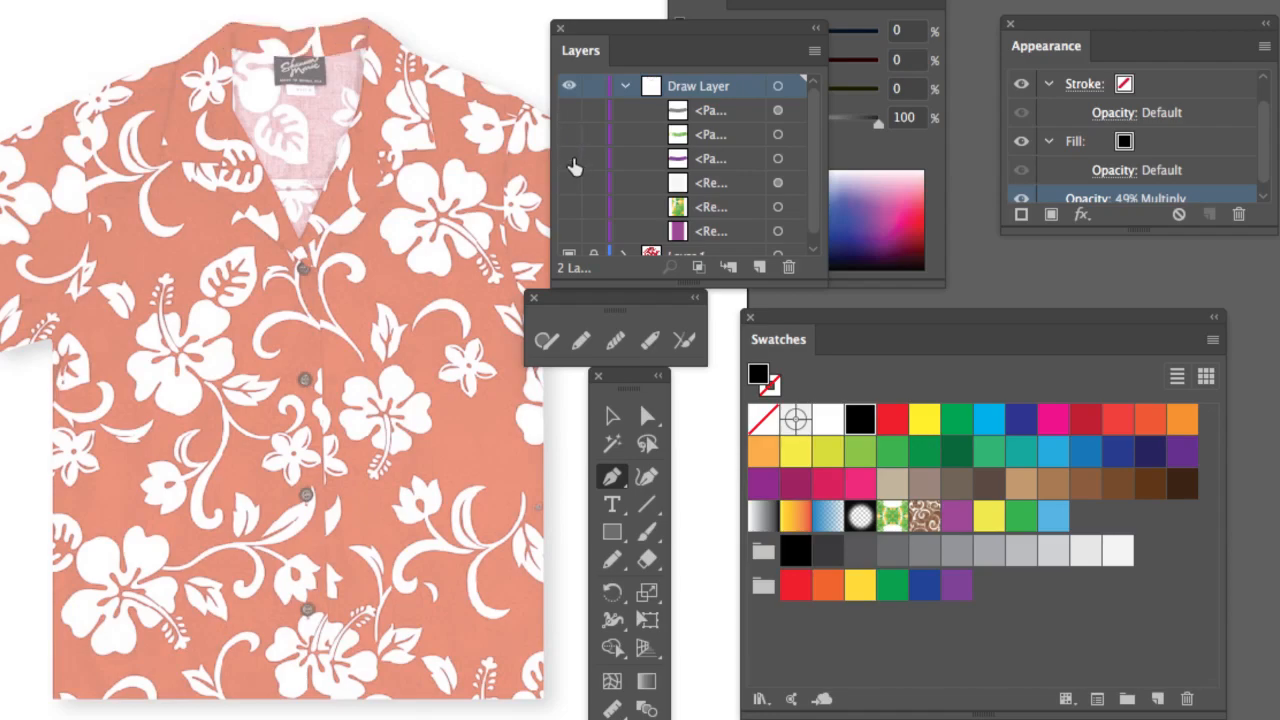
Step: Trace the shirt's upper right collar flap as a closed Pen tool shape and fill it with the C=60 M=90 purple swatch
left_click(366, 19)
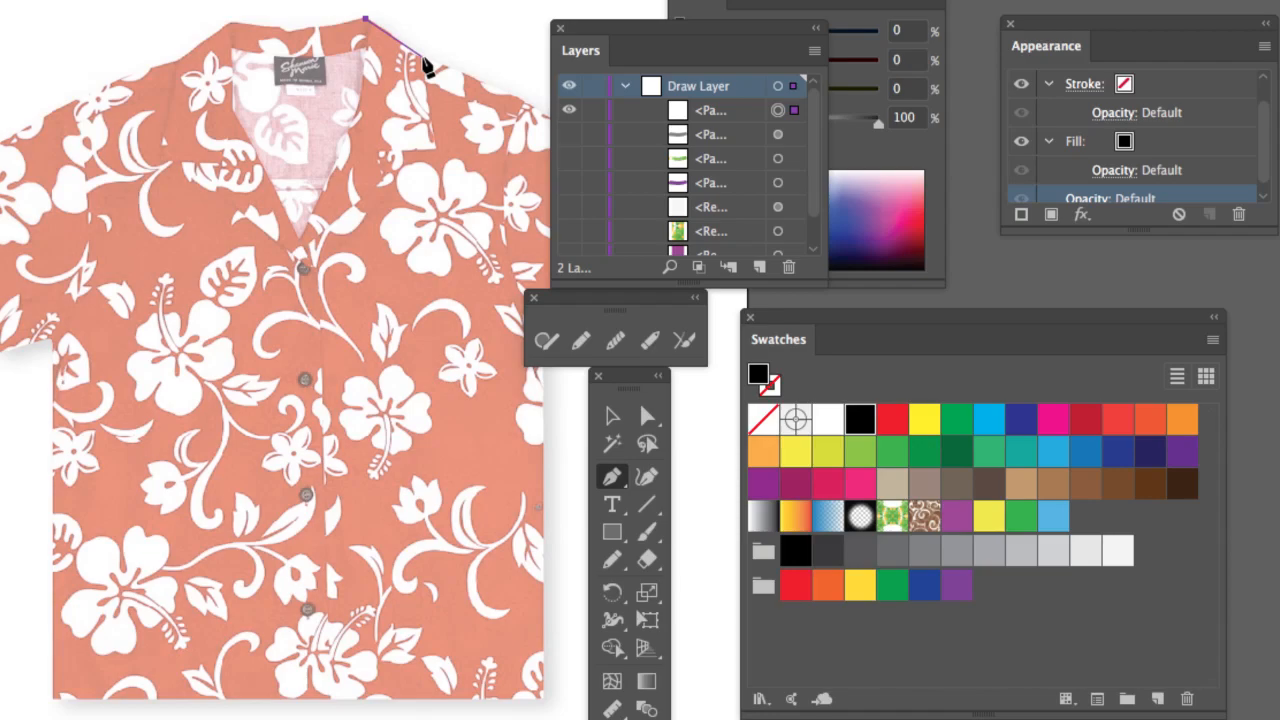
left_click(422, 57)
left_click(435, 148)
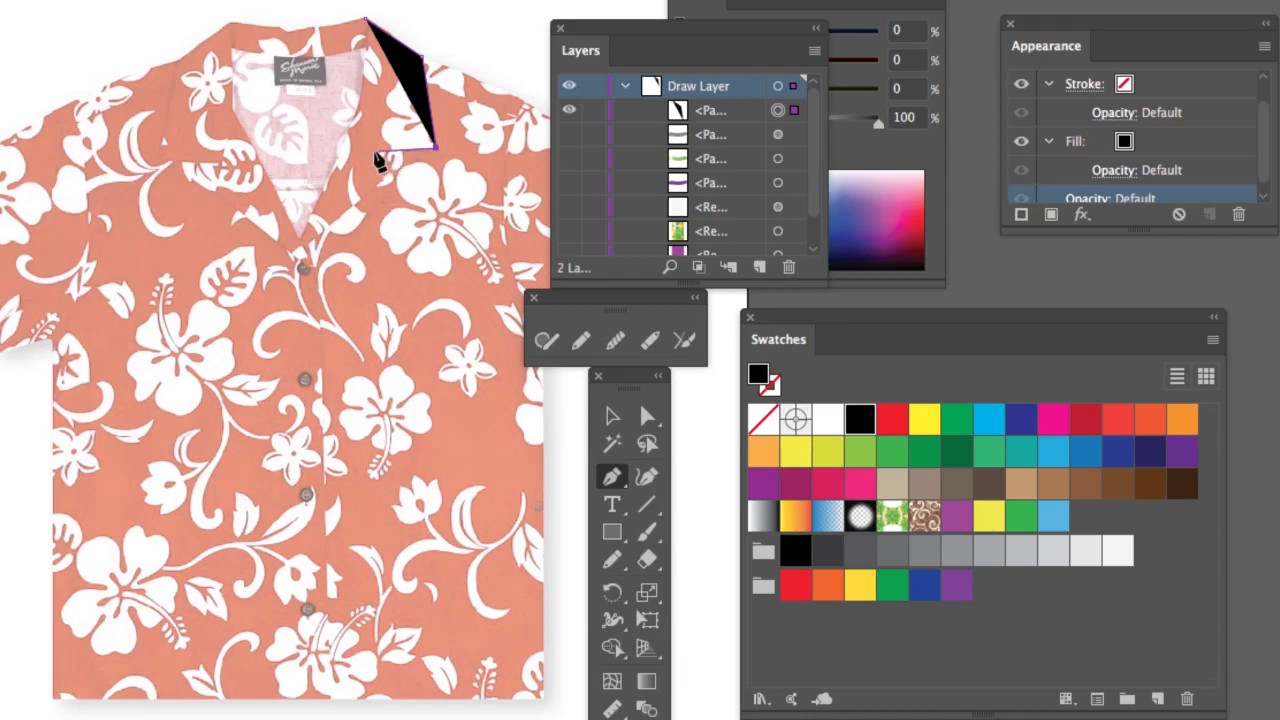
left_click(376, 151)
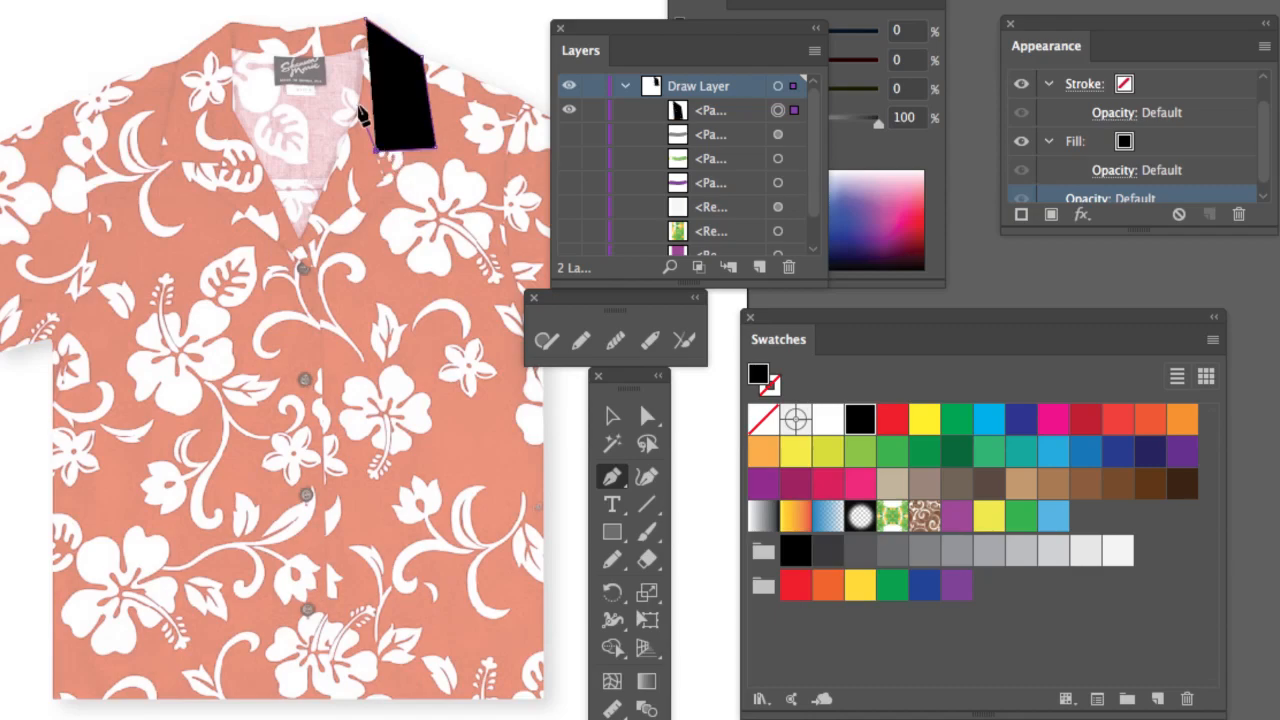
left_click(357, 104)
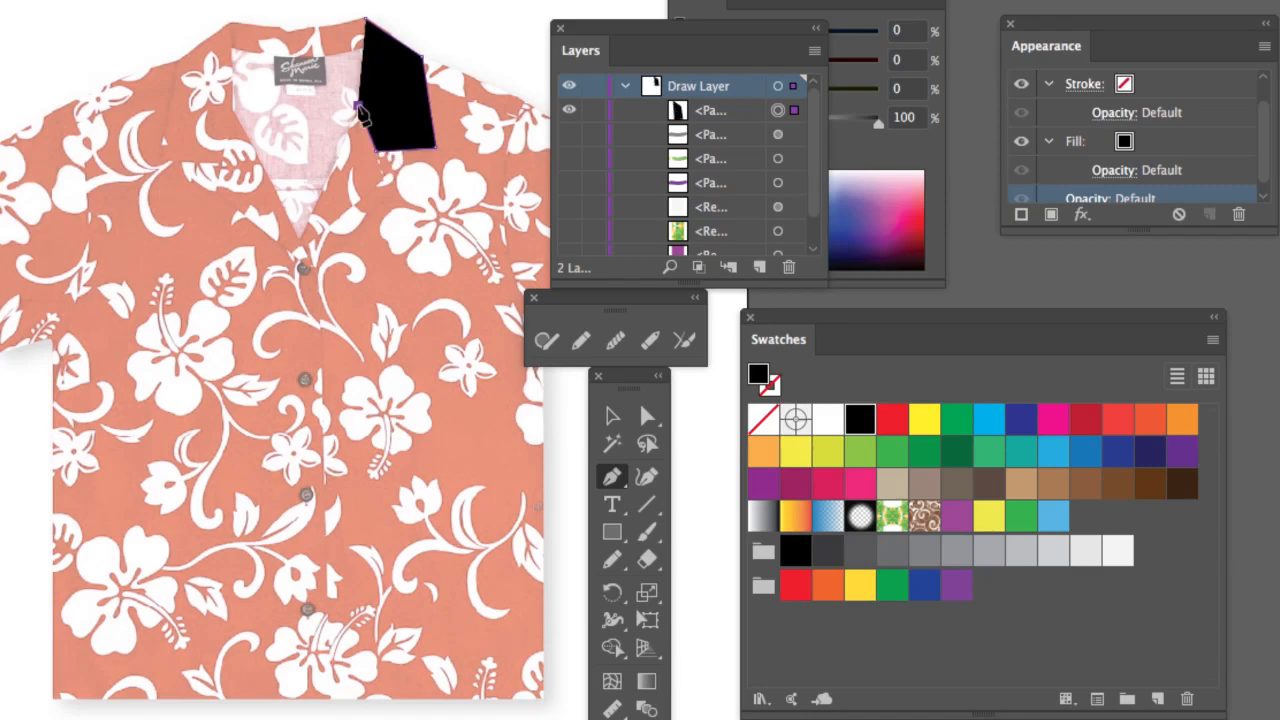
left_click(366, 20)
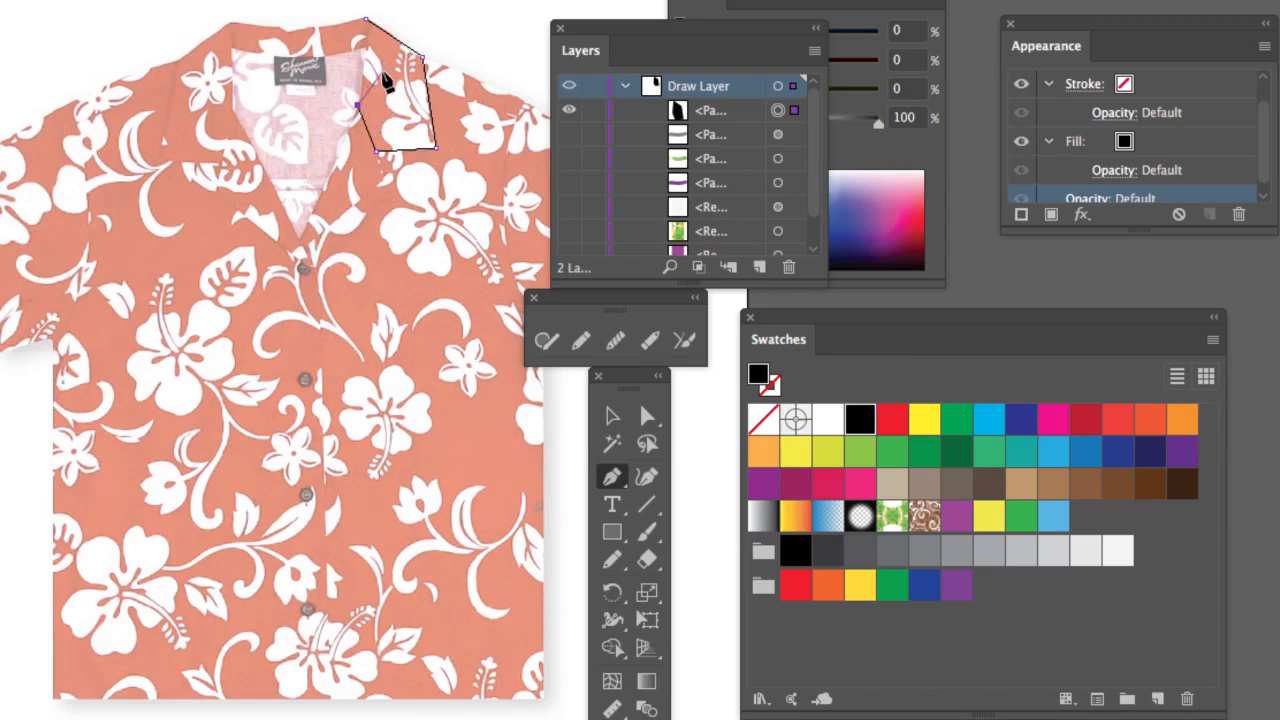
left_click(366, 19)
left_click(958, 588)
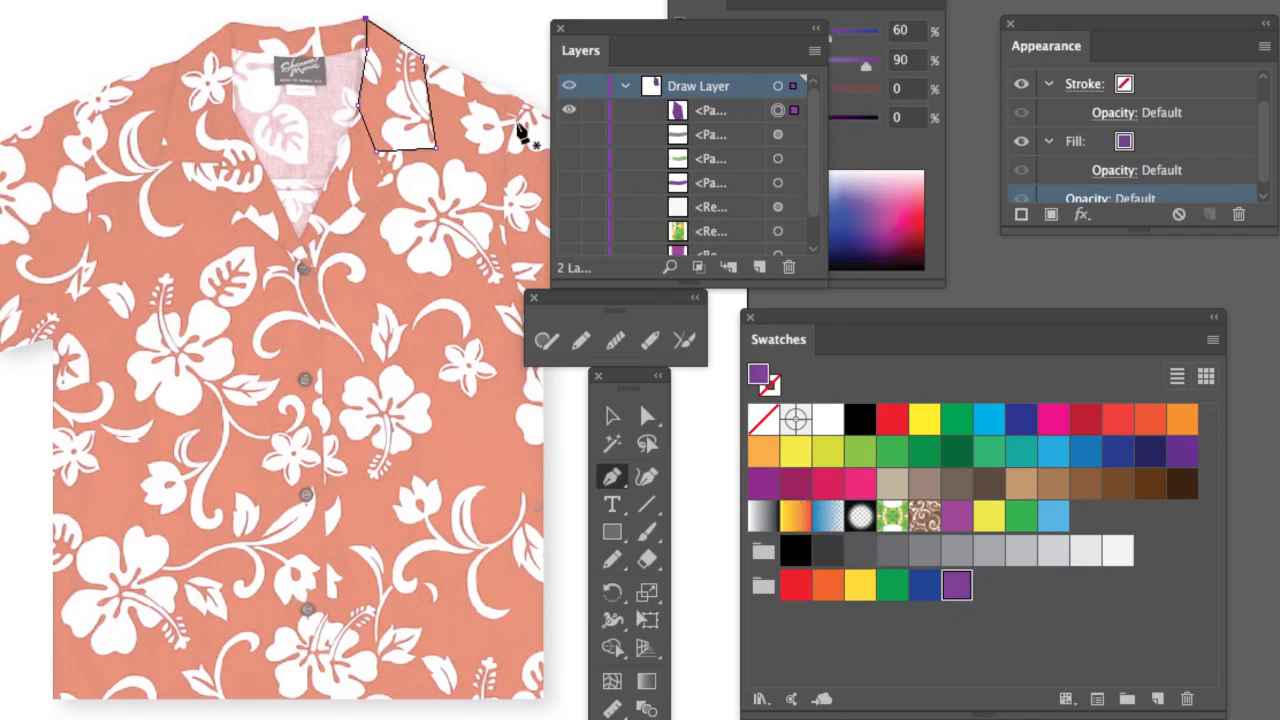
left_click(611, 416)
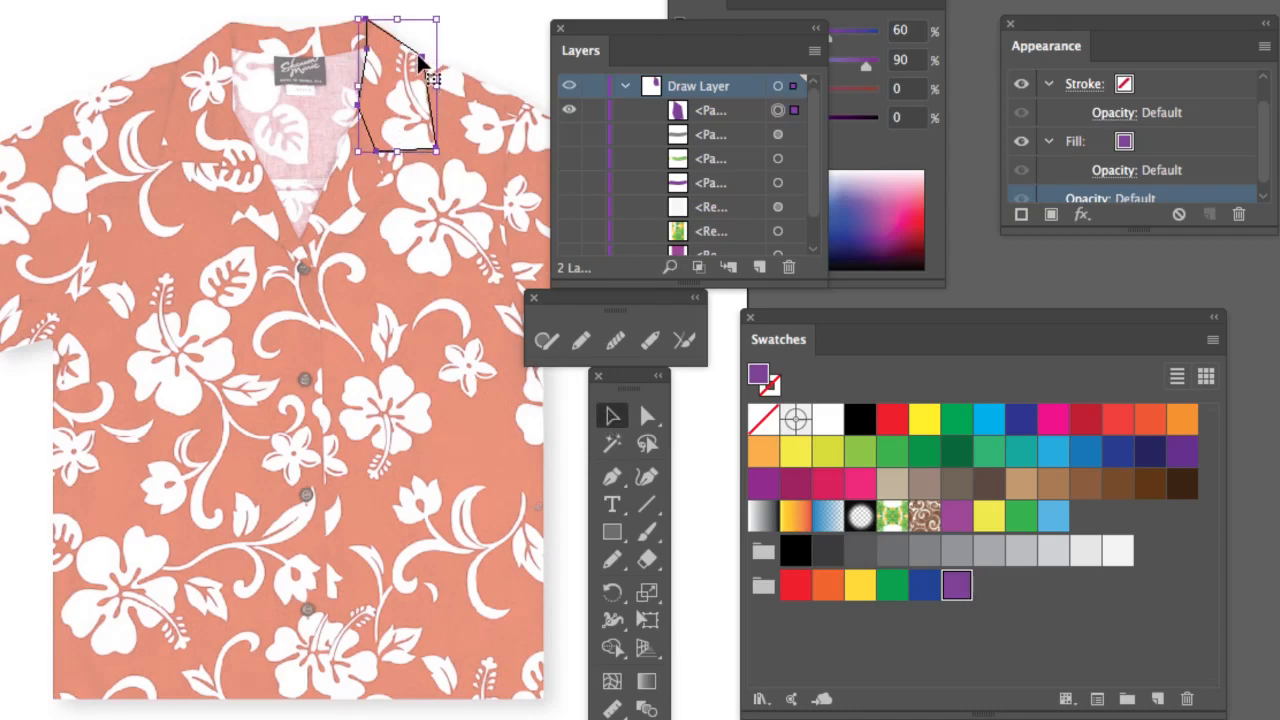
left_click(473, 39)
left_click(652, 417)
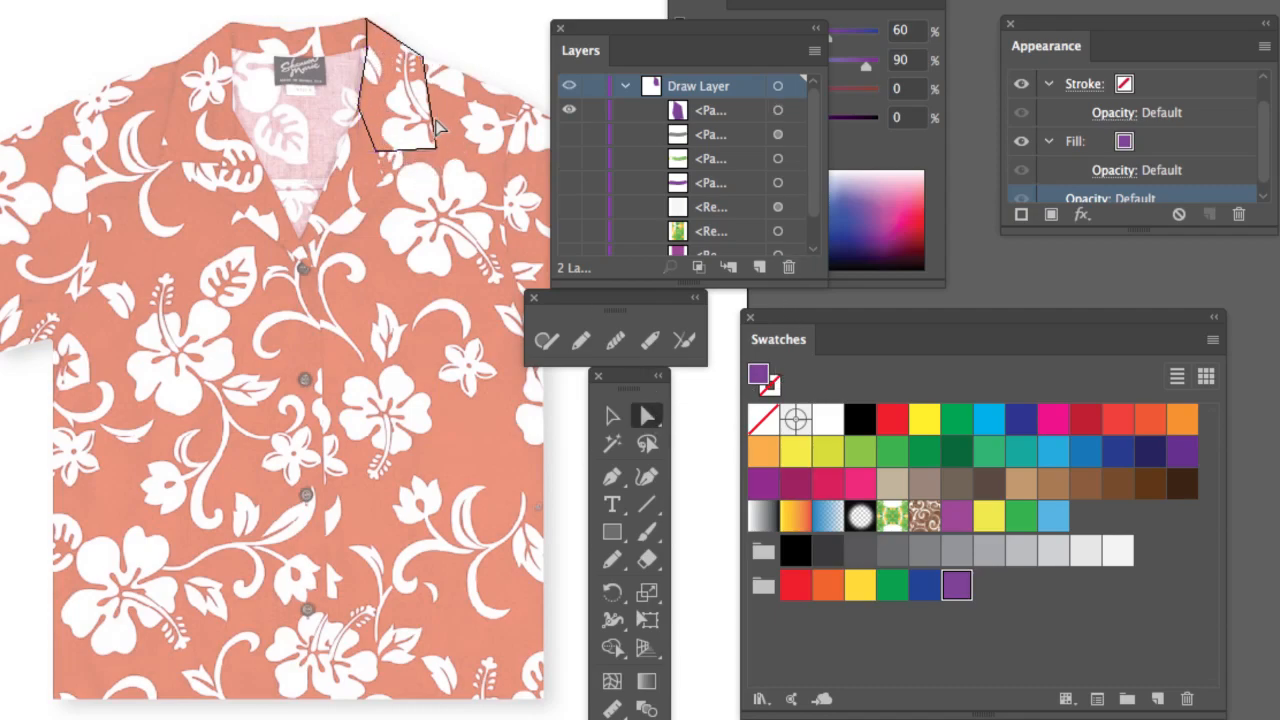
left_click(432, 110)
key("super+c")
key("super+v")
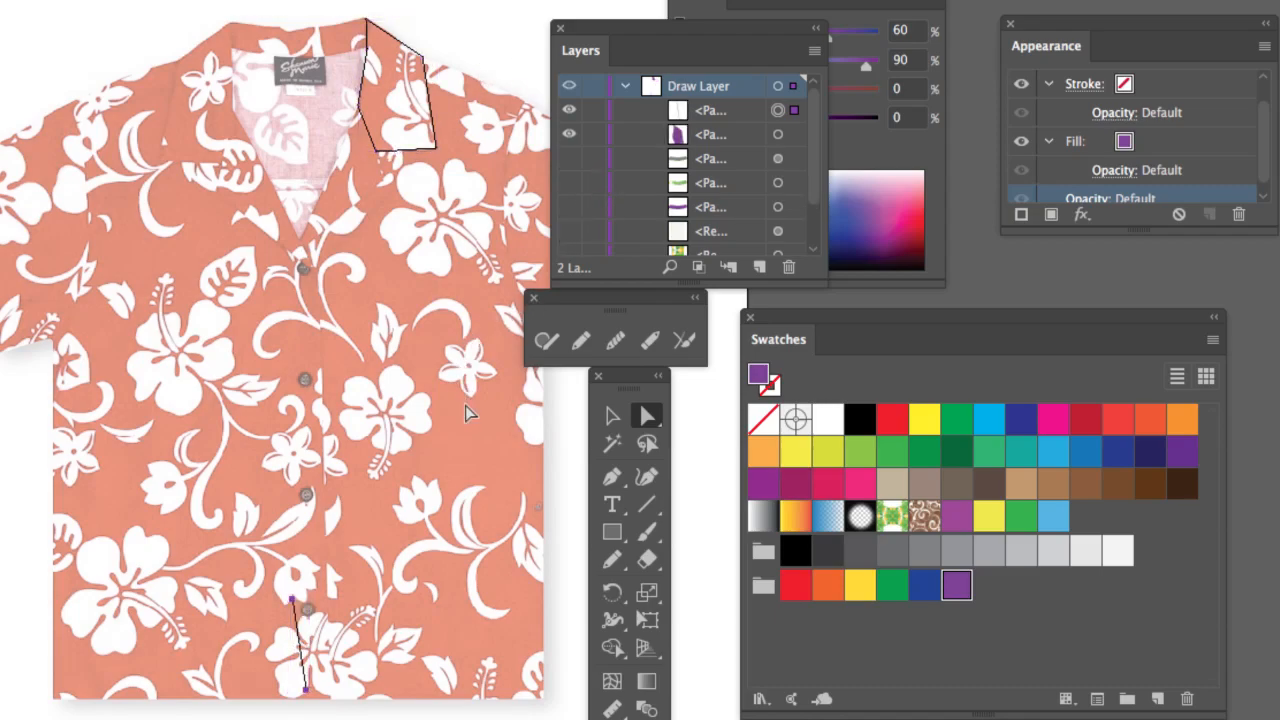
left_click_drag(305, 660, 465, 50)
left_click_drag(395, 387, 396, 384)
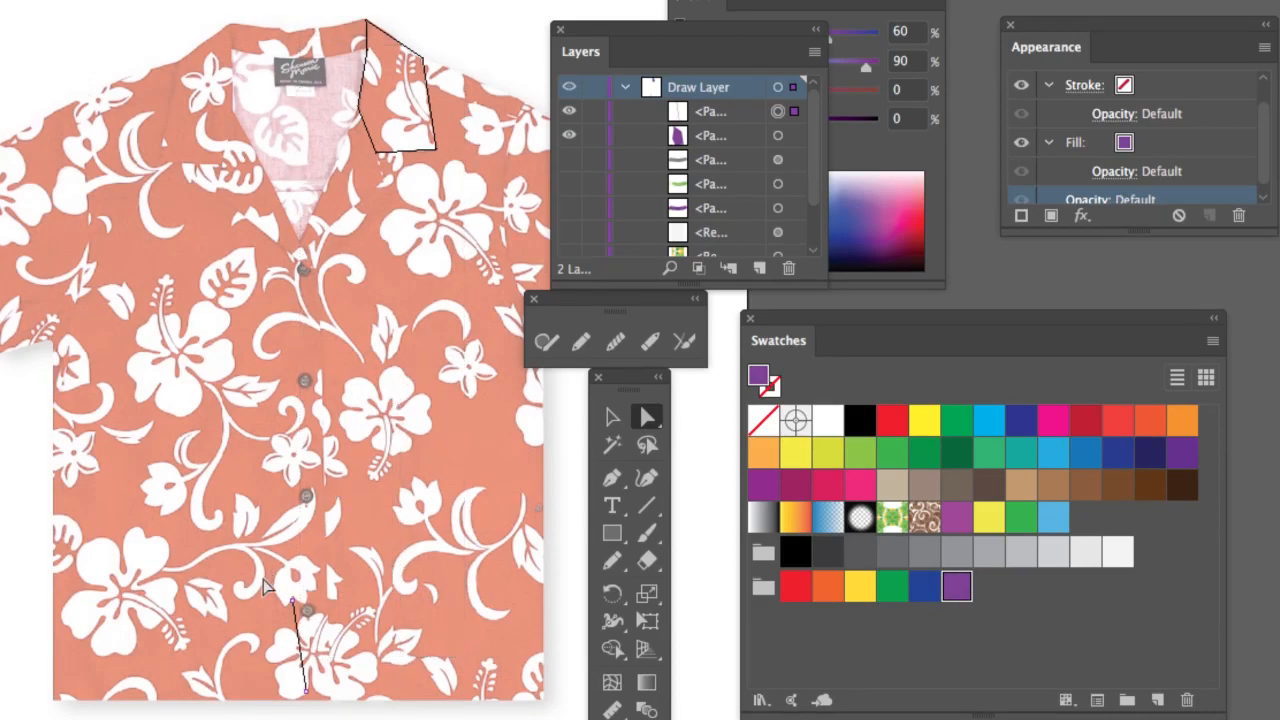
left_click_drag(294, 620, 496, 68)
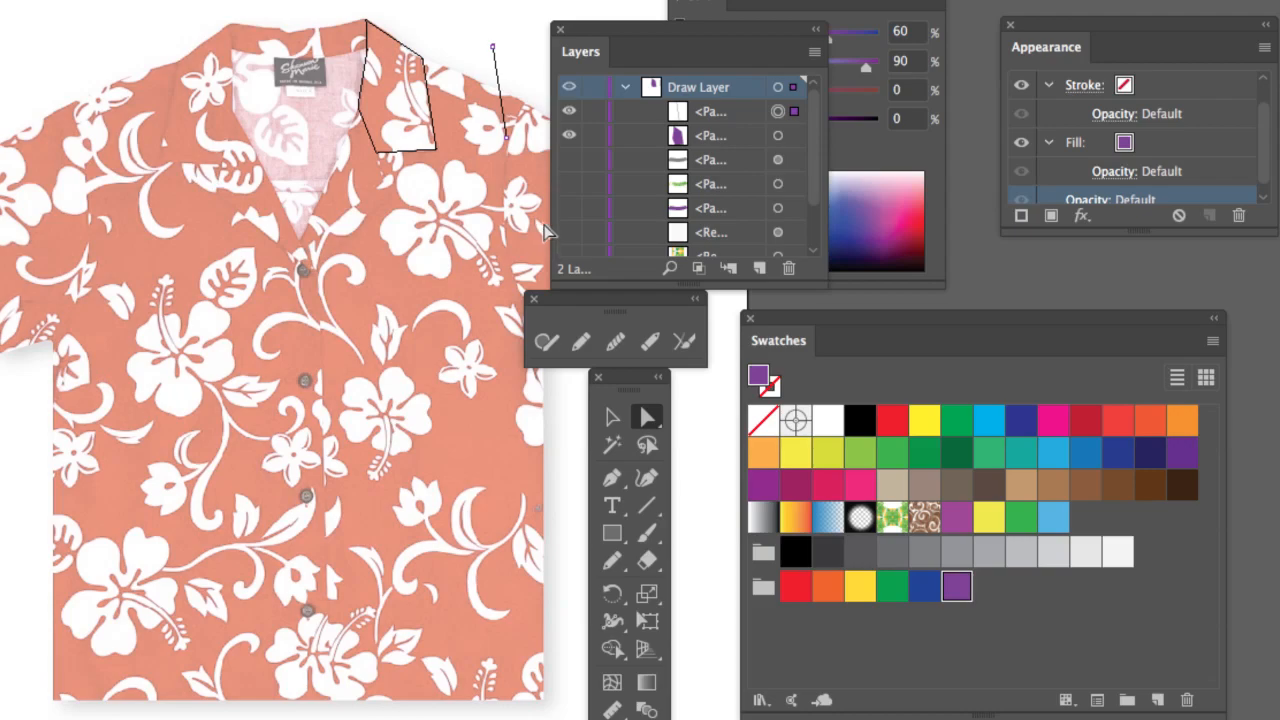
key("Delete")
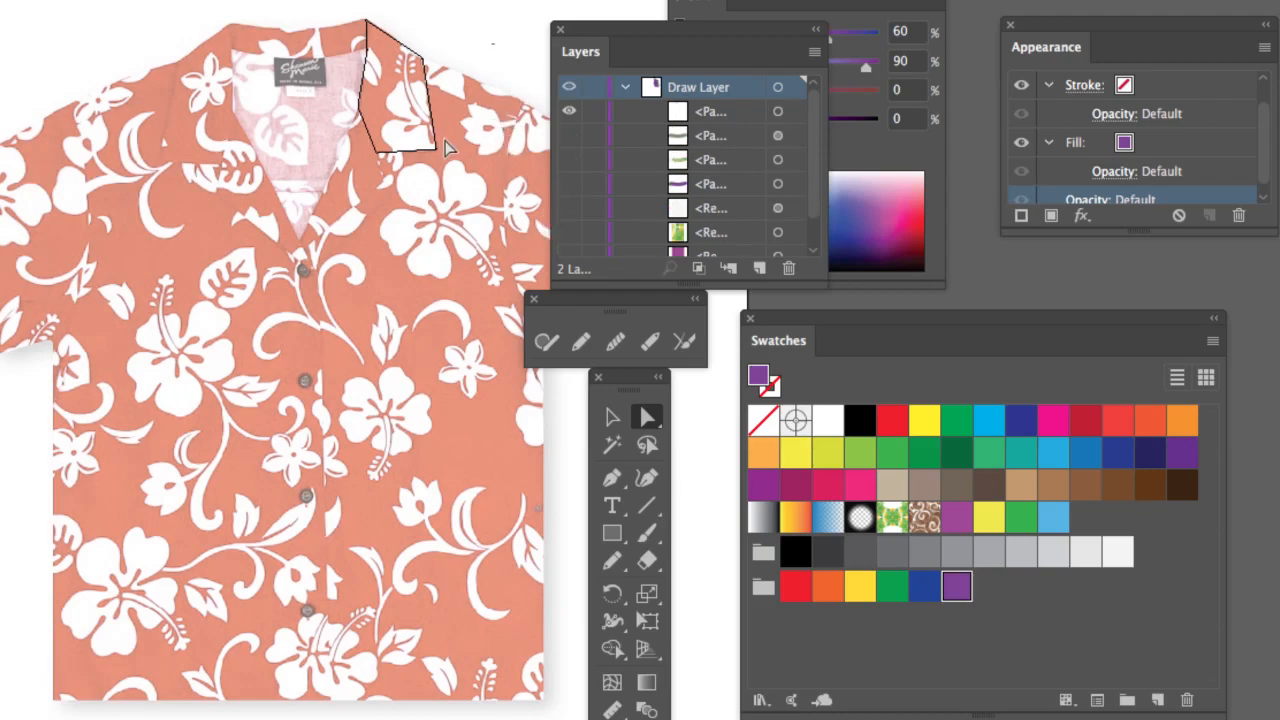
Step: Paste a copy of the whole purple collar flap shape directly in front and fill it with the green foliage pattern swatch
left_click(612, 417)
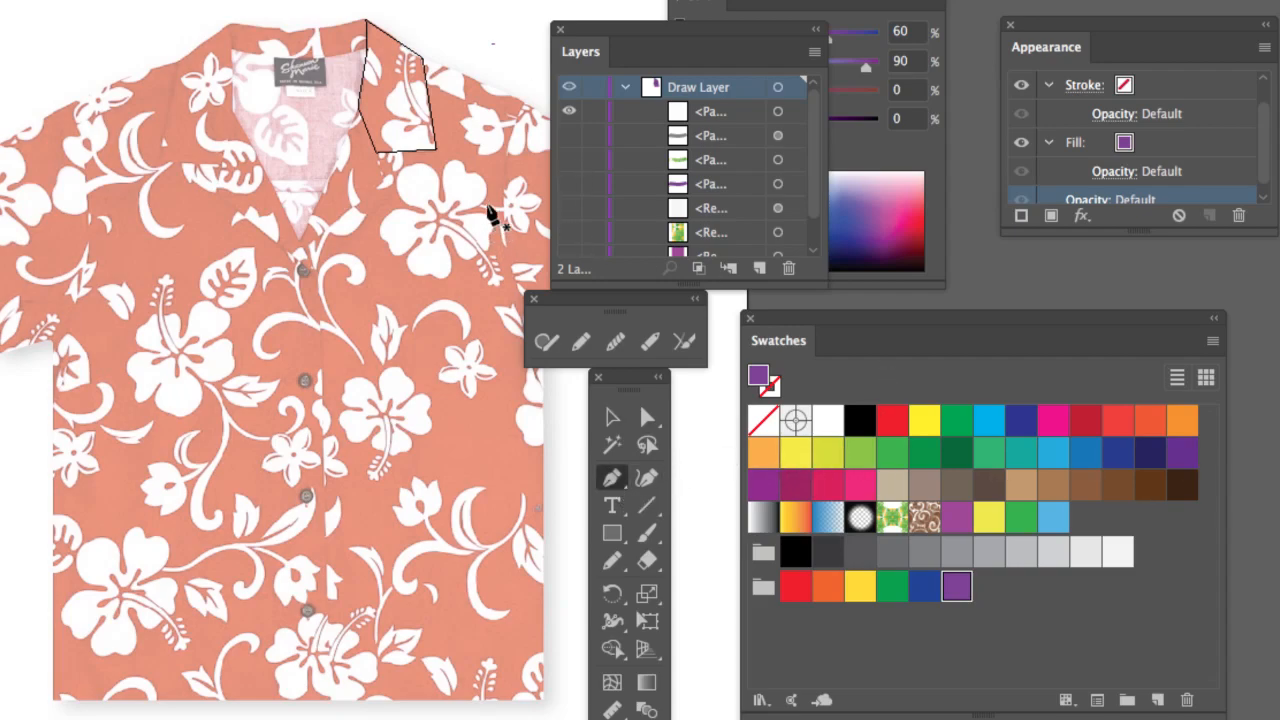
left_click(430, 100)
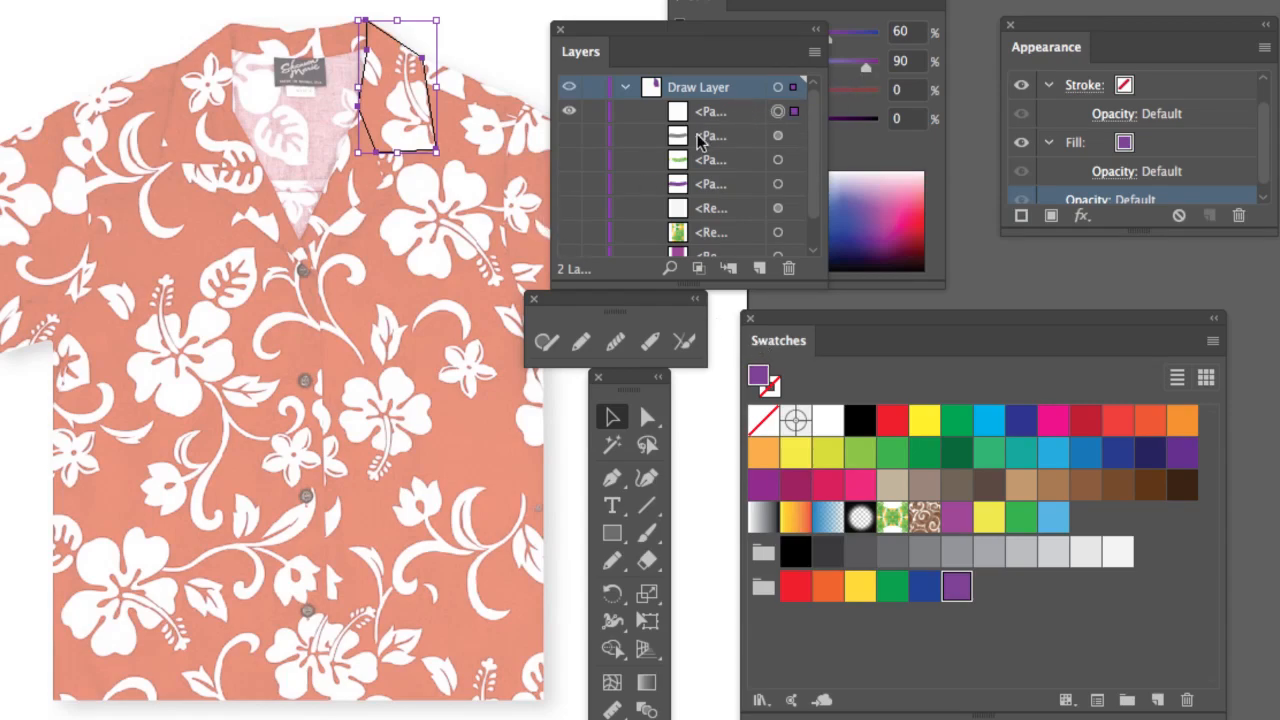
key("super+c")
key("super+f")
left_click(569, 134)
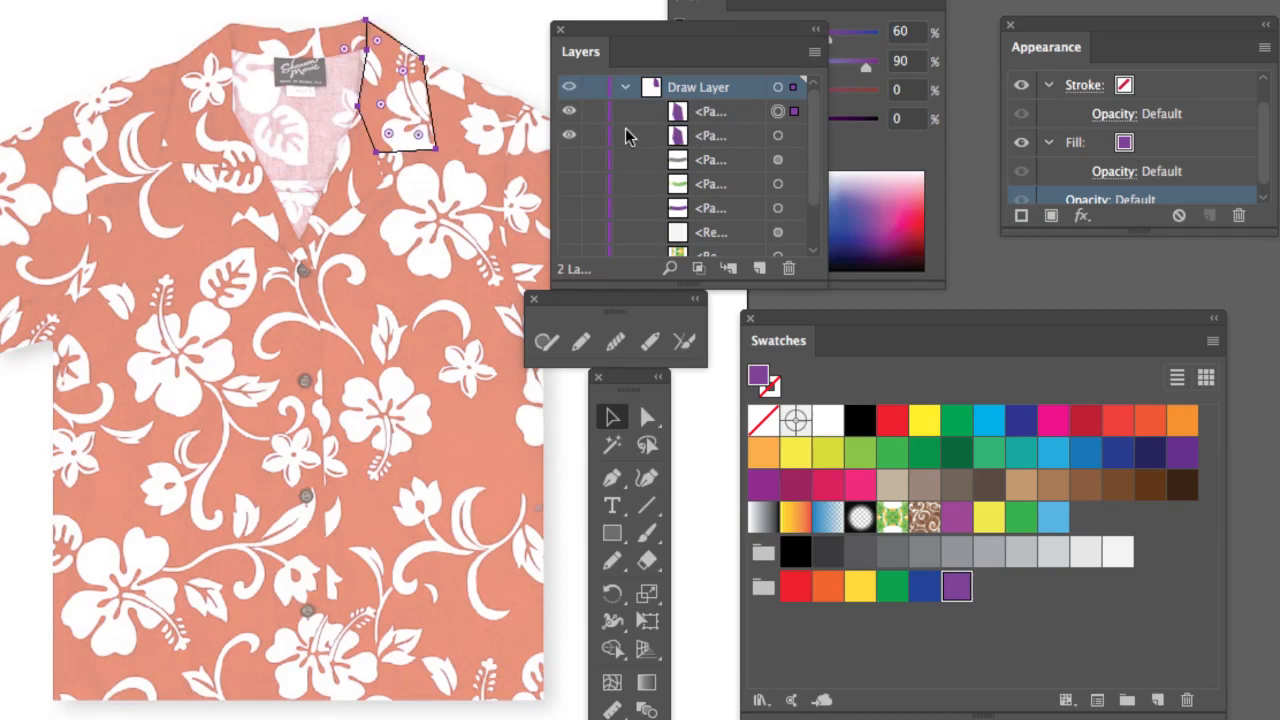
left_click(896, 517)
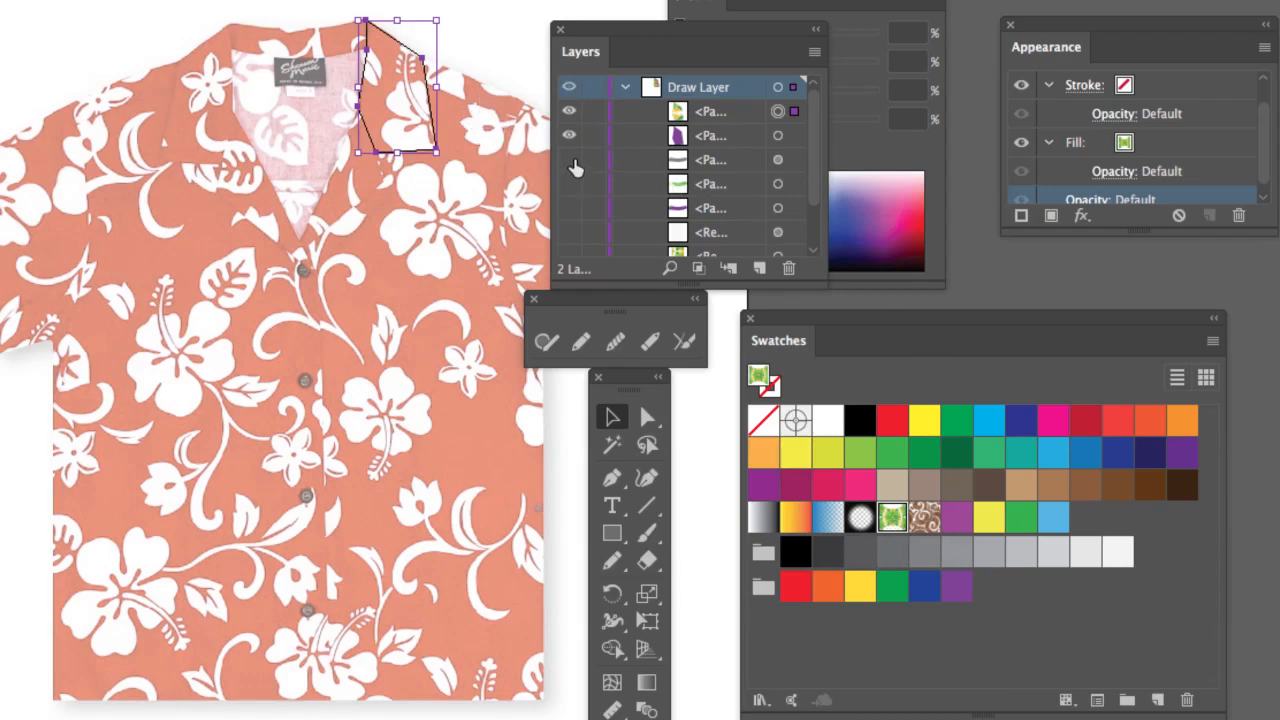
Step: Trace the right lapel below the collar flap as a closed Pen tool shape and fill it with the C=60 M=90 purple swatch
left_click(612, 477)
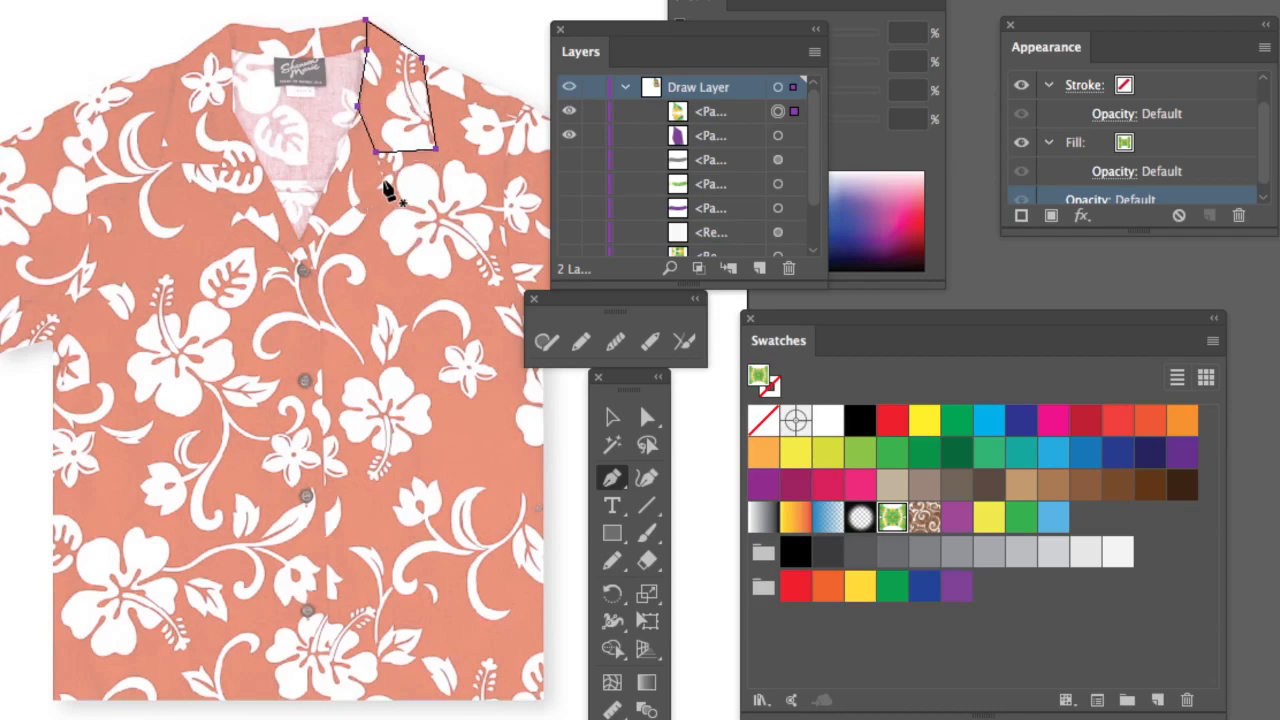
left_click(385, 183)
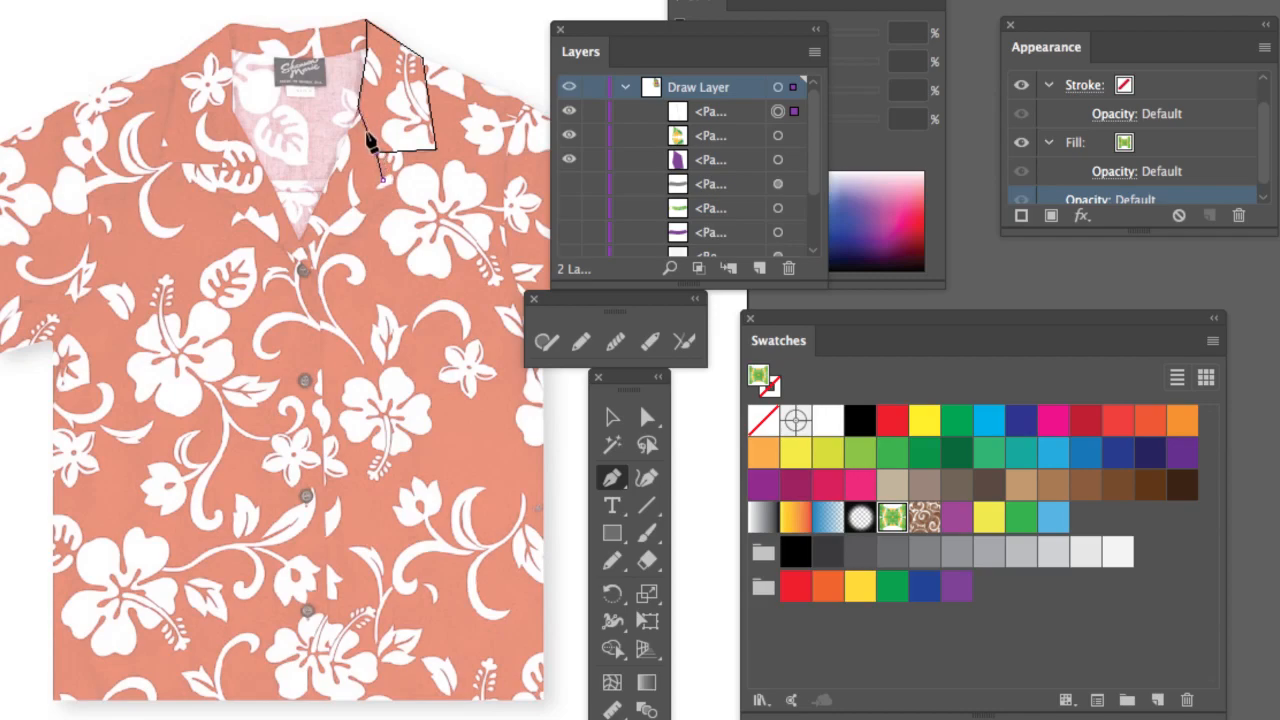
left_click(357, 106)
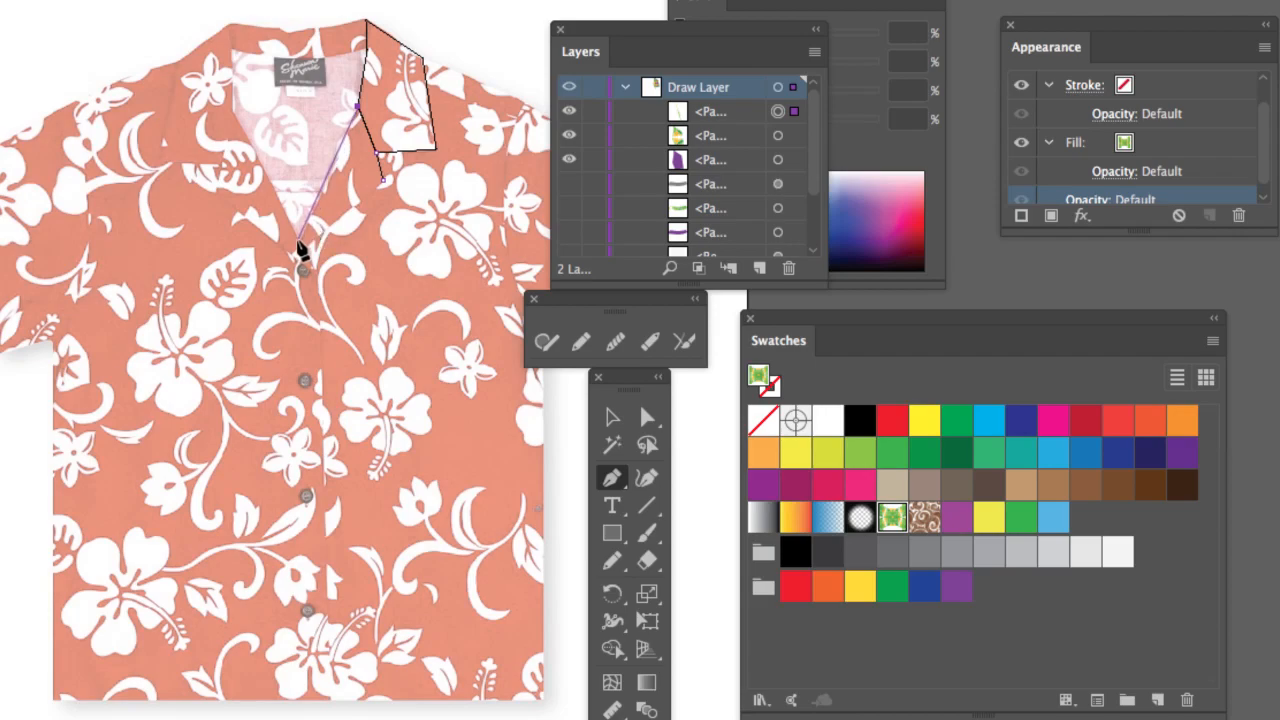
left_click(293, 257)
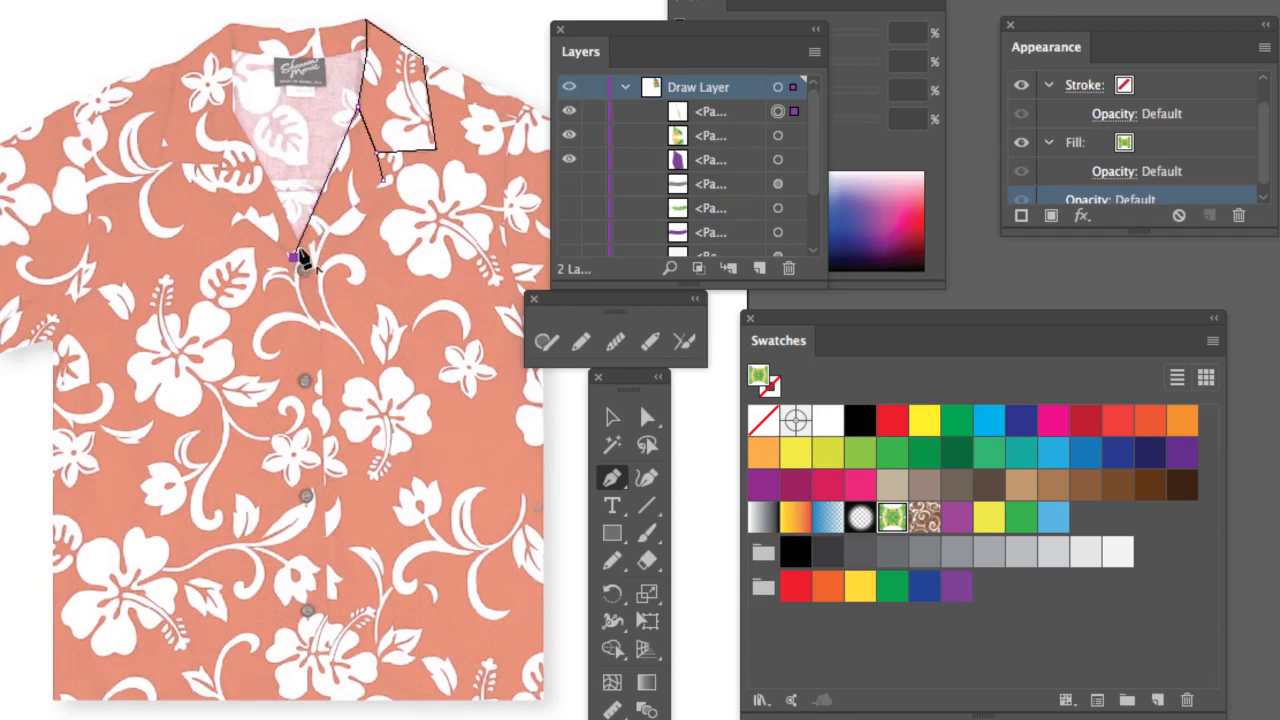
left_click(383, 182)
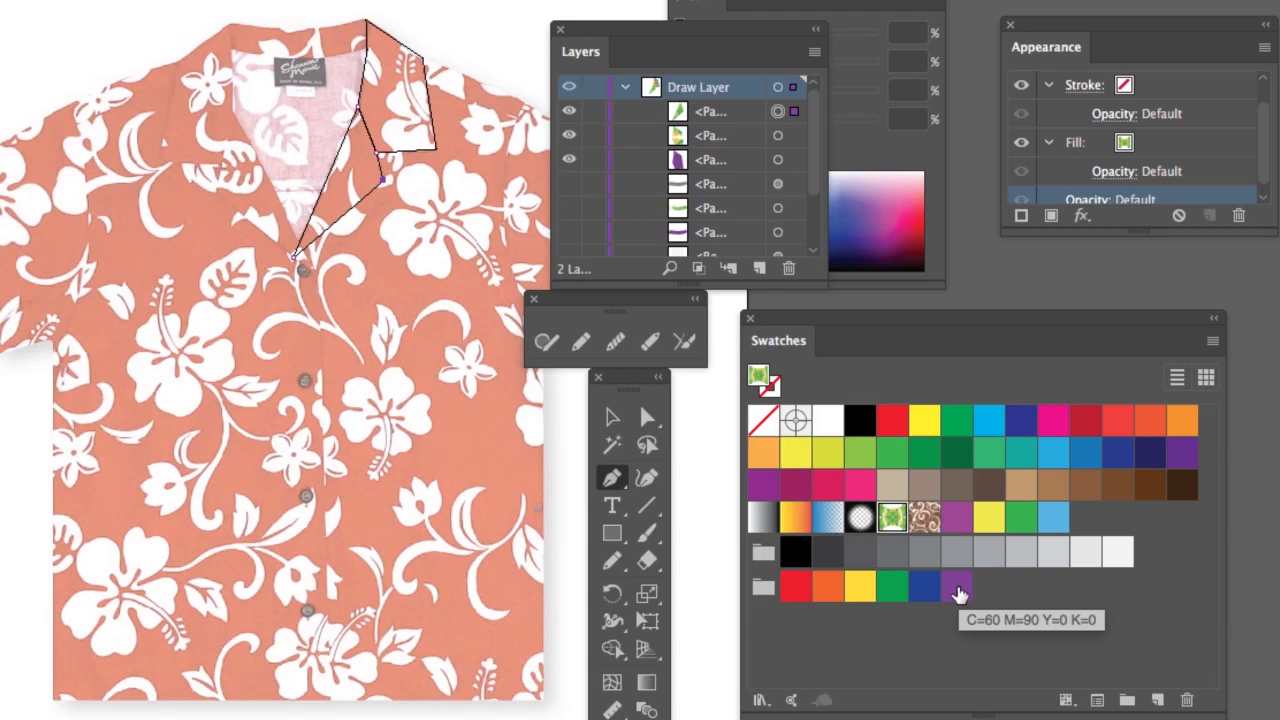
left_click(958, 594)
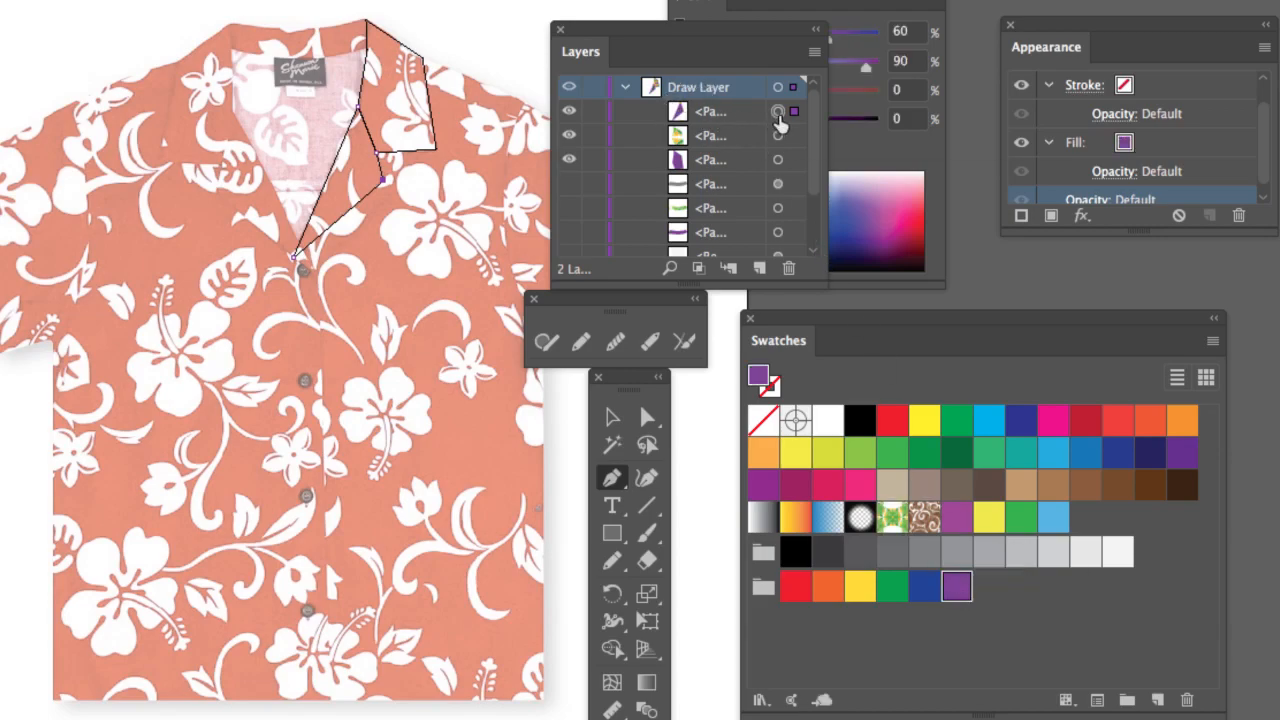
Step: Duplicate the purple right lapel path in place on Draw Layer, fill the copy with the green foliage pattern swatch, and return to Preview view
left_click_drag(822, 284, 991, 322)
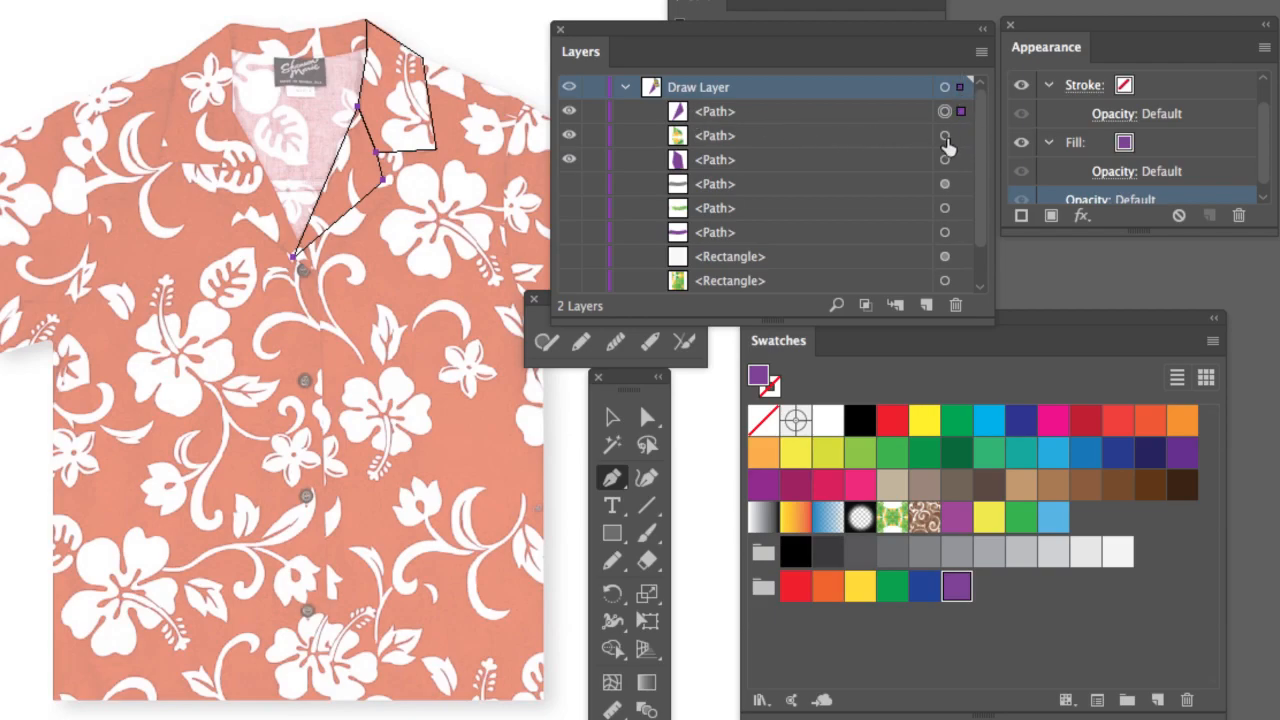
left_click_drag(961, 112, 961, 88)
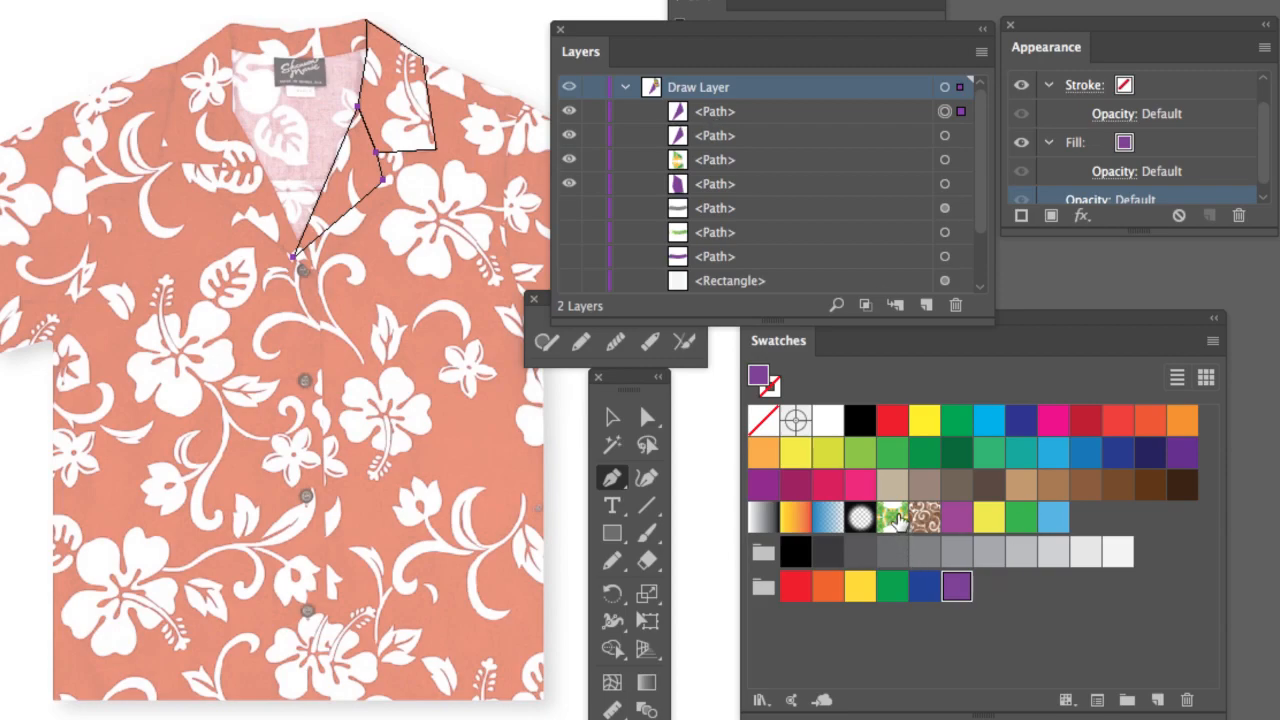
left_click(896, 518)
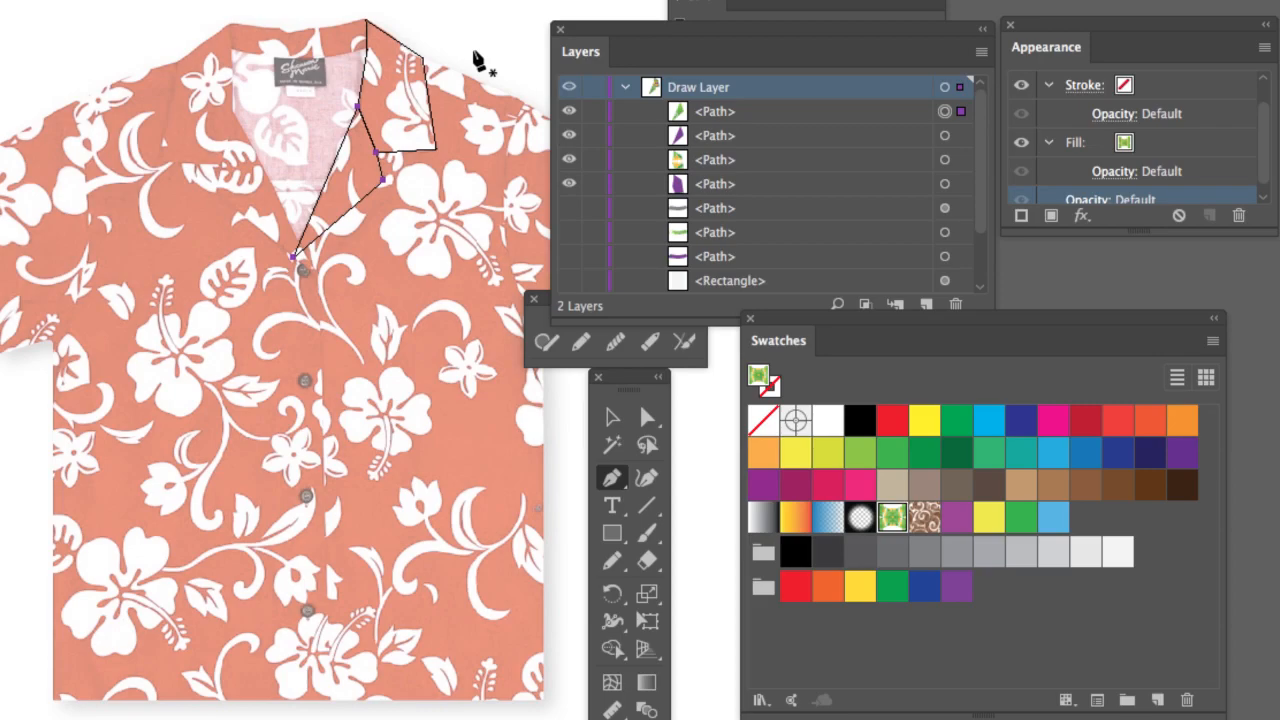
key("super+y")
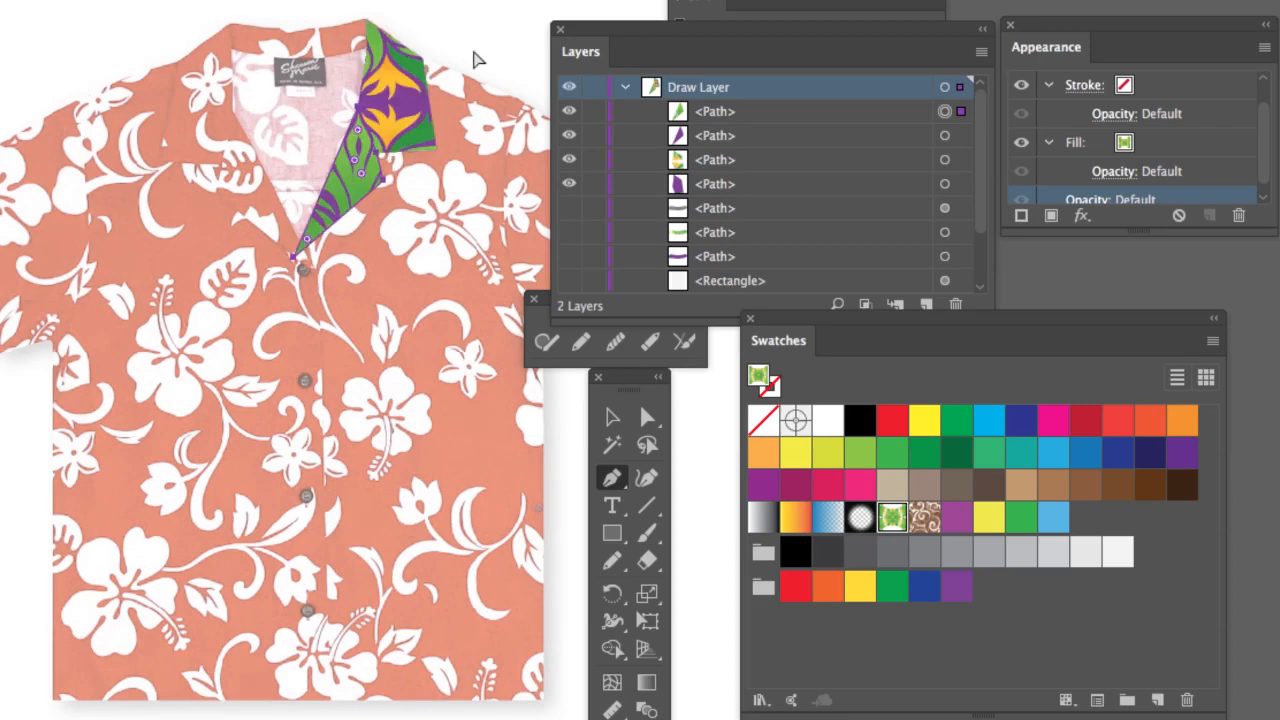
Step: Make the three hidden back collar paths and the three rectangles on Draw Layer visible
scroll(510, 100, "down", 2)
left_click(568, 208)
left_click(568, 232)
left_click(568, 256)
left_click(568, 280)
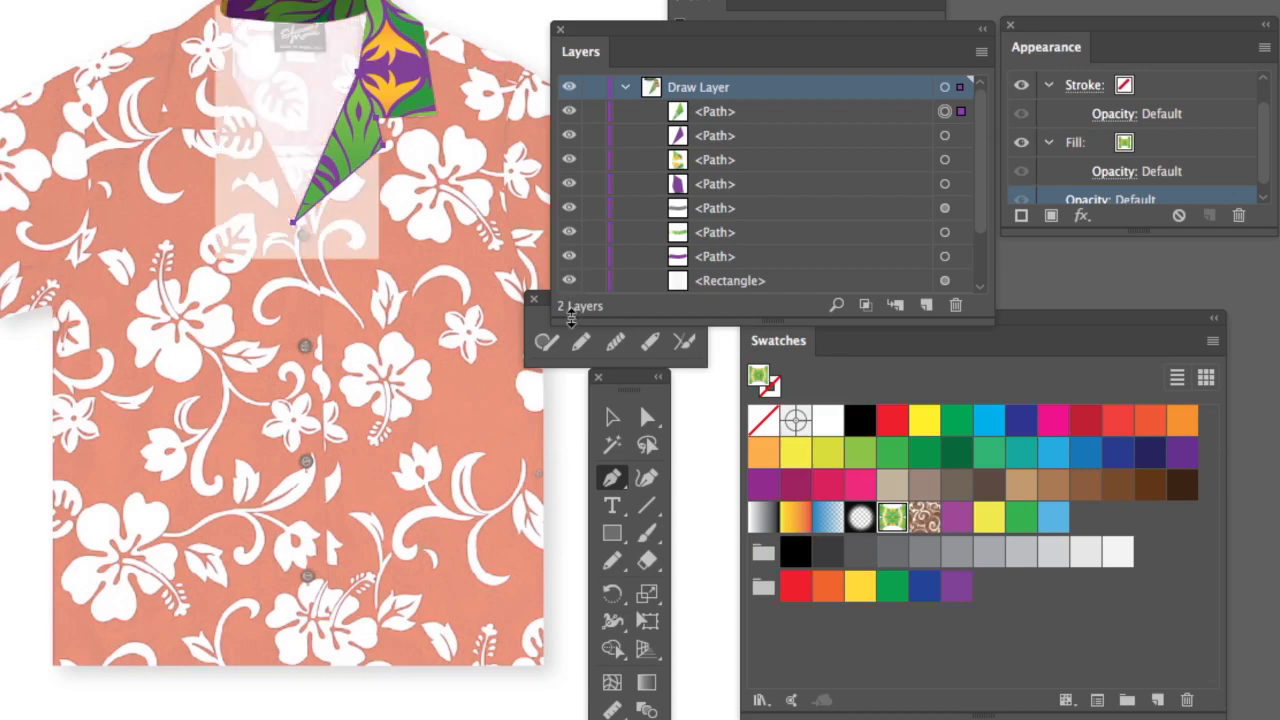
scroll(604, 250, "down", 3)
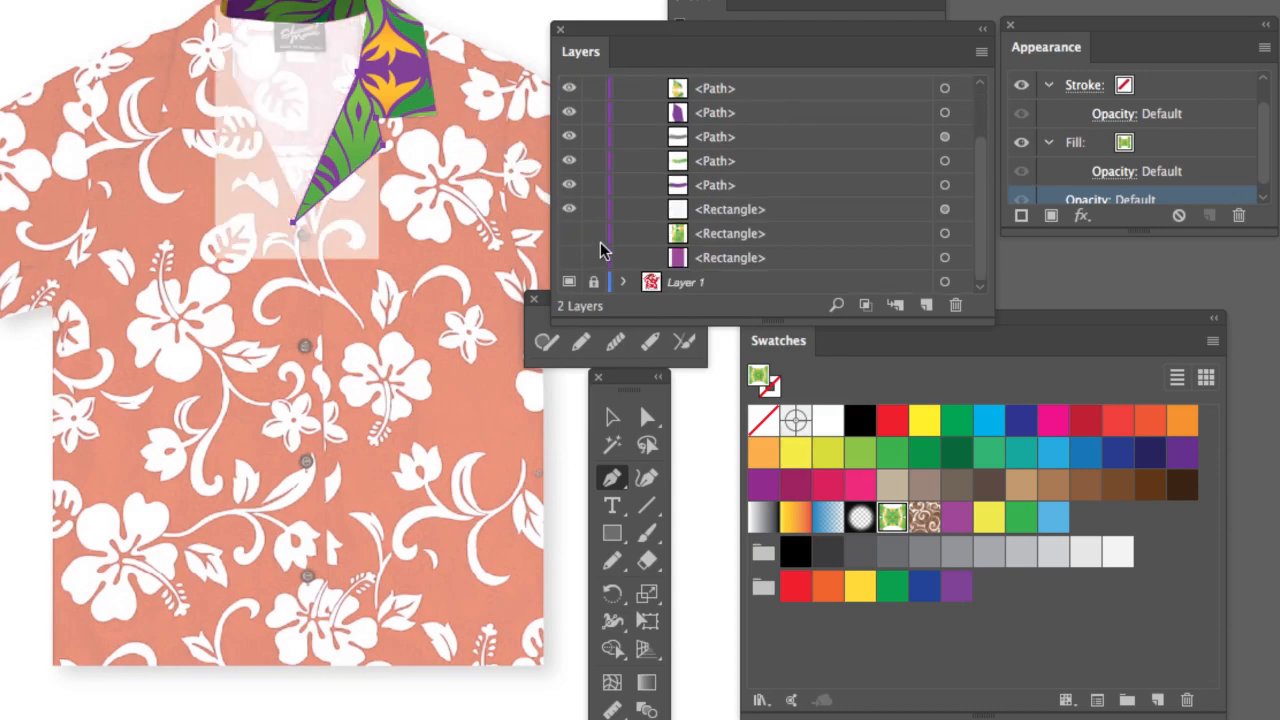
left_click(568, 233)
left_click(568, 257)
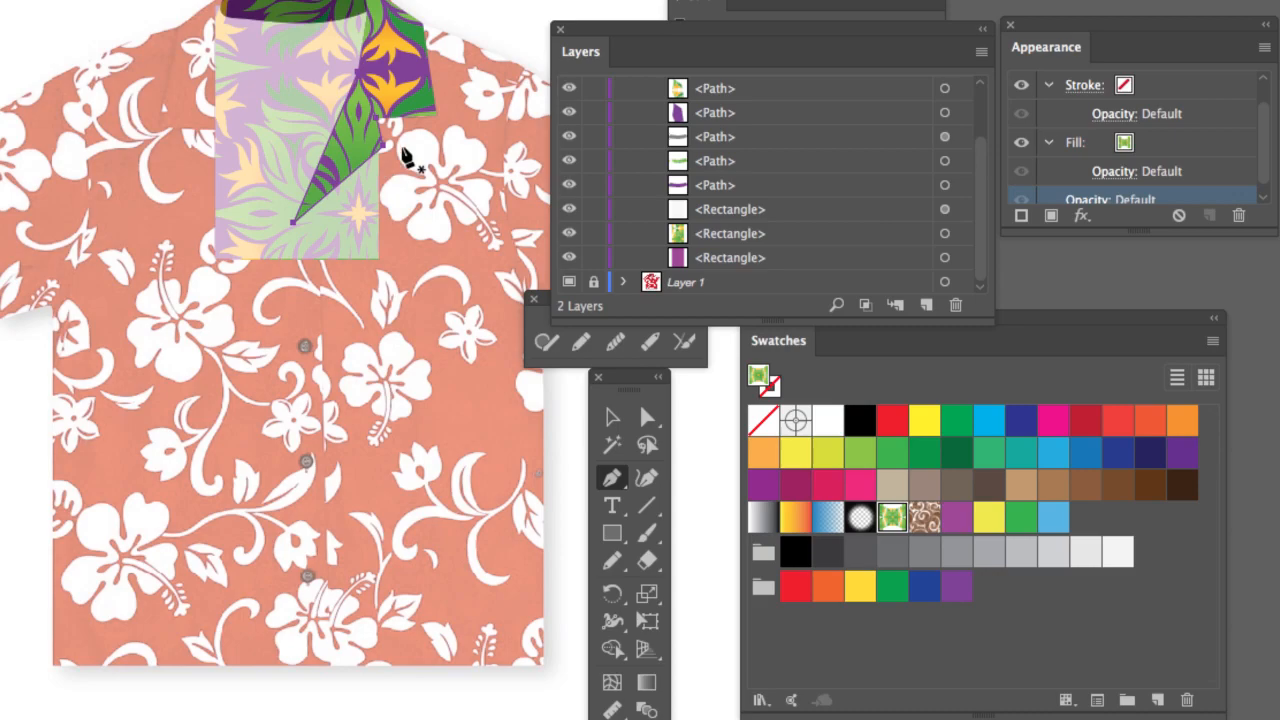
Step: Trace the shirt's right front panel as a closed Pen tool shape from the lower hem corner around the side, shoulder, lapel and button placket
left_click_drag(471, 27, 451, 146)
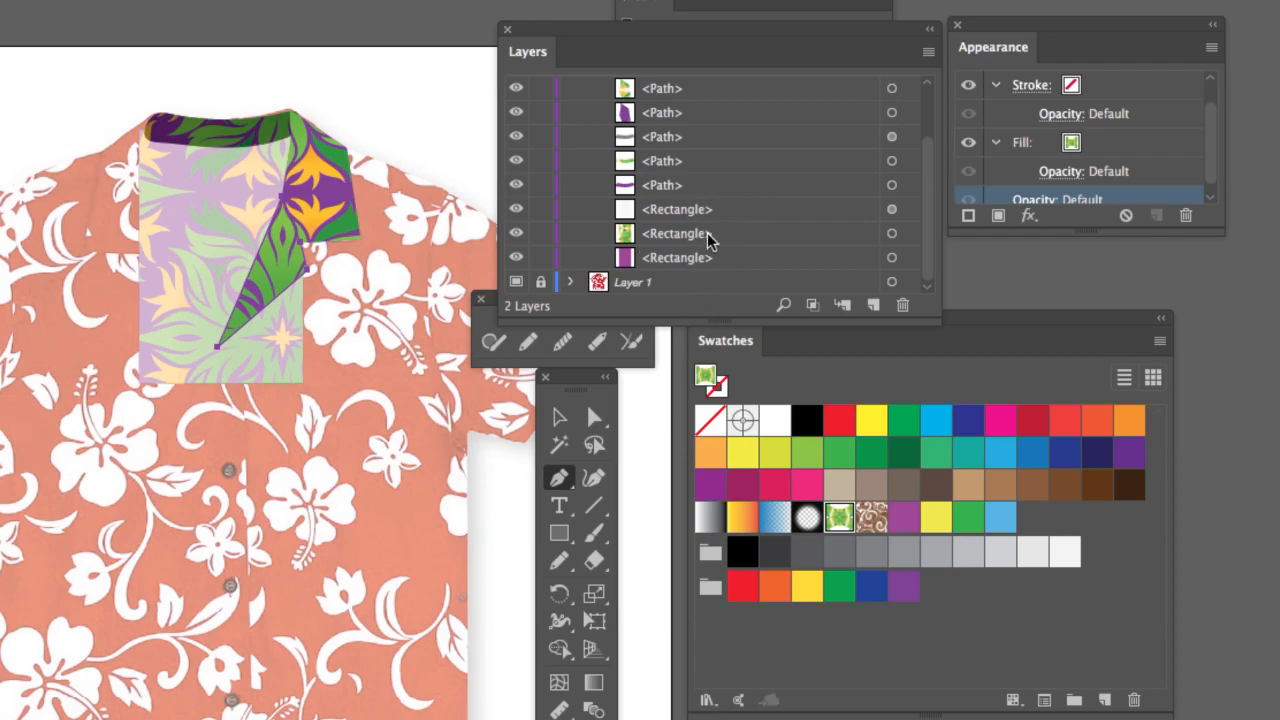
left_click(756, 238)
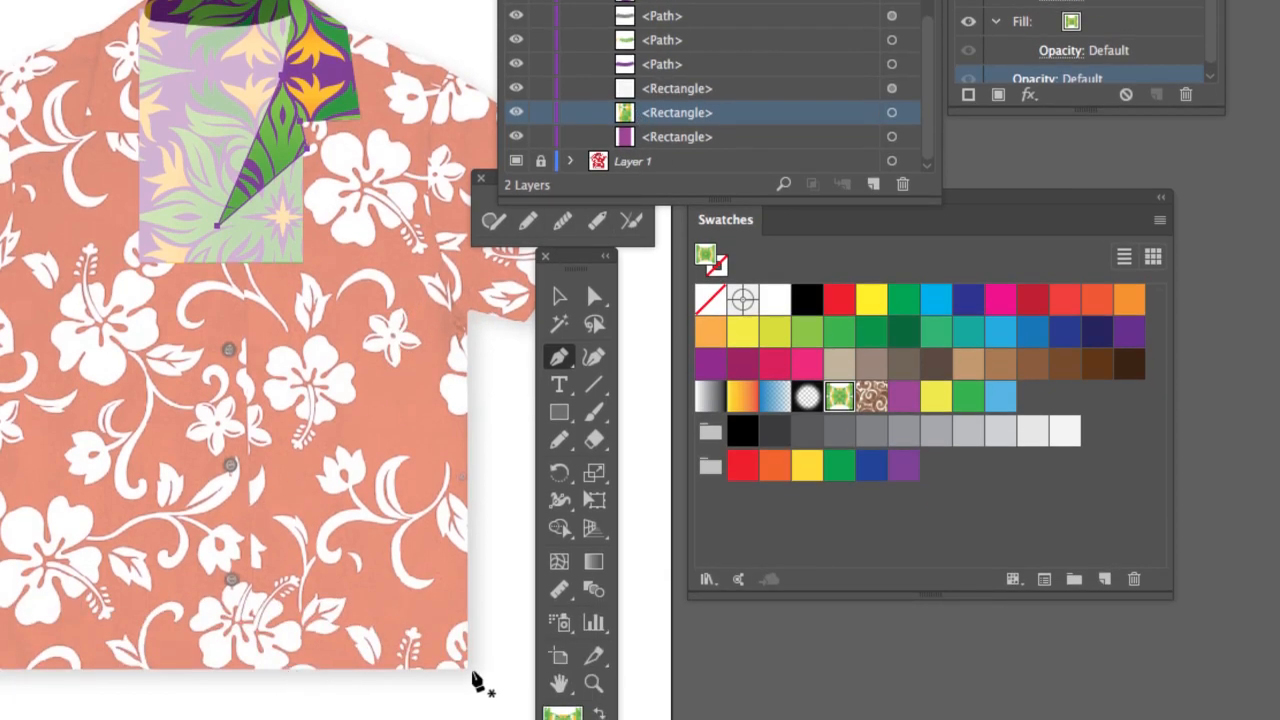
left_click(465, 668)
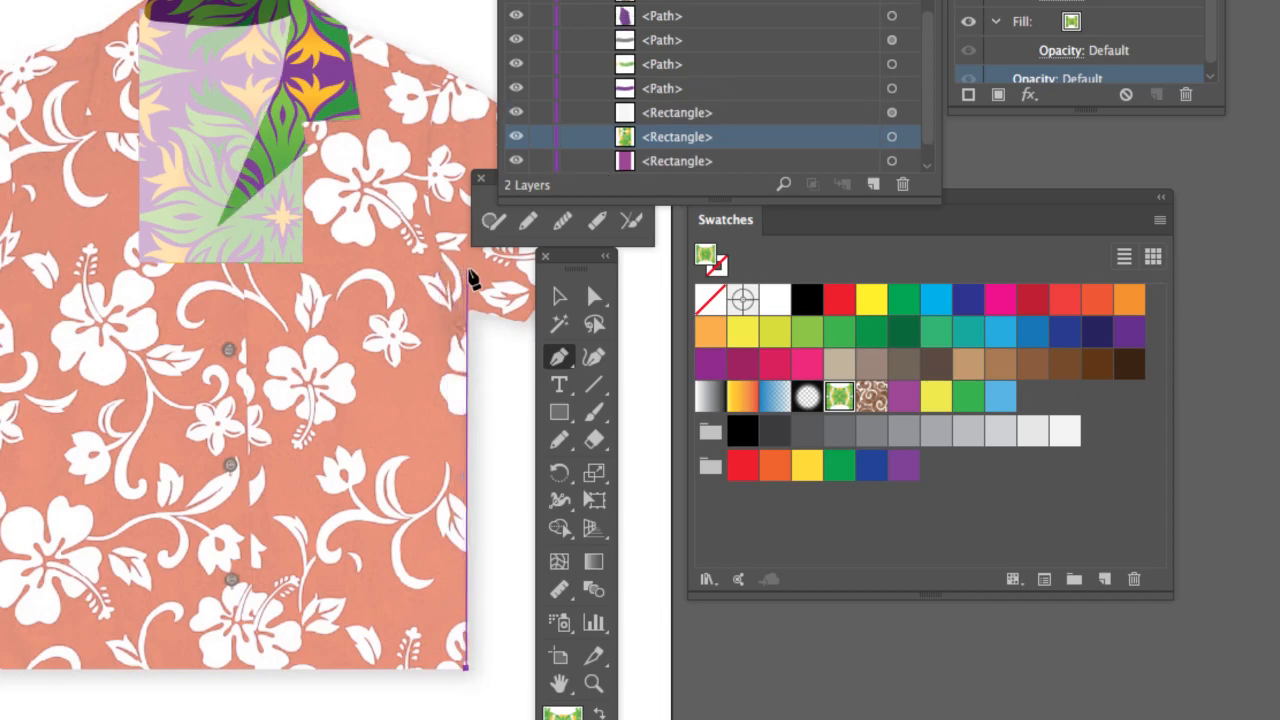
left_click(465, 264)
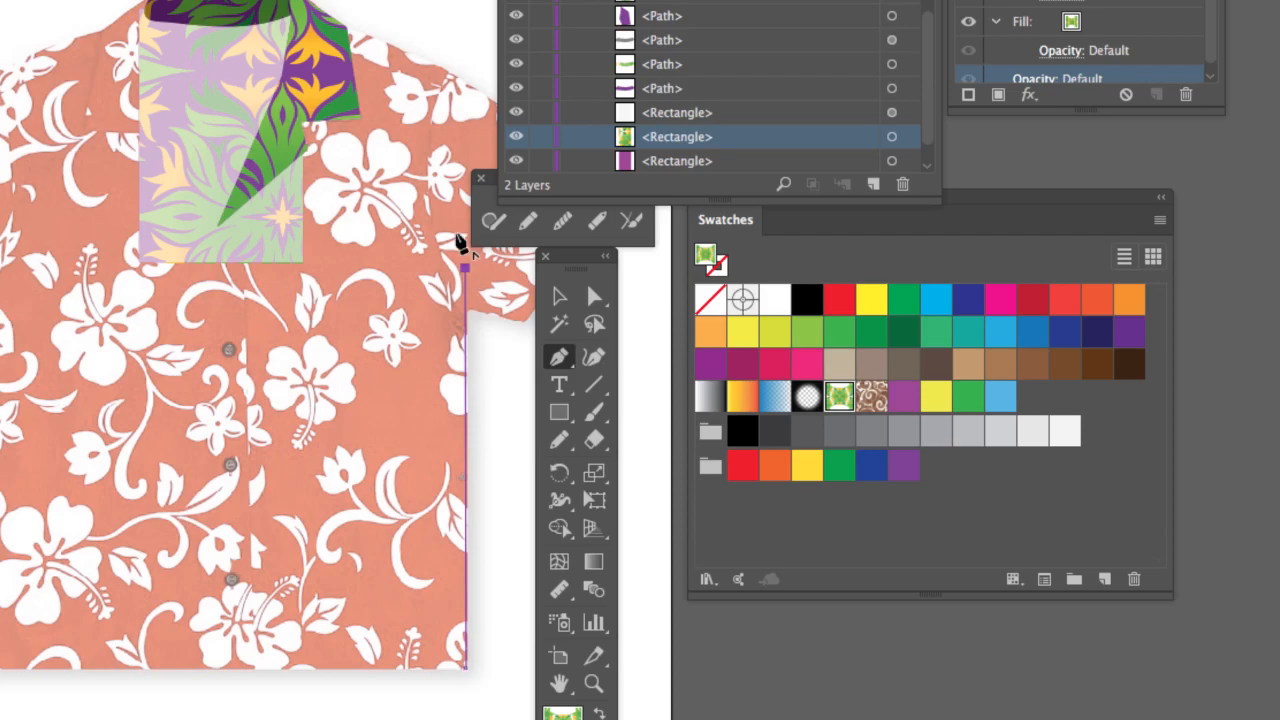
left_click(448, 80)
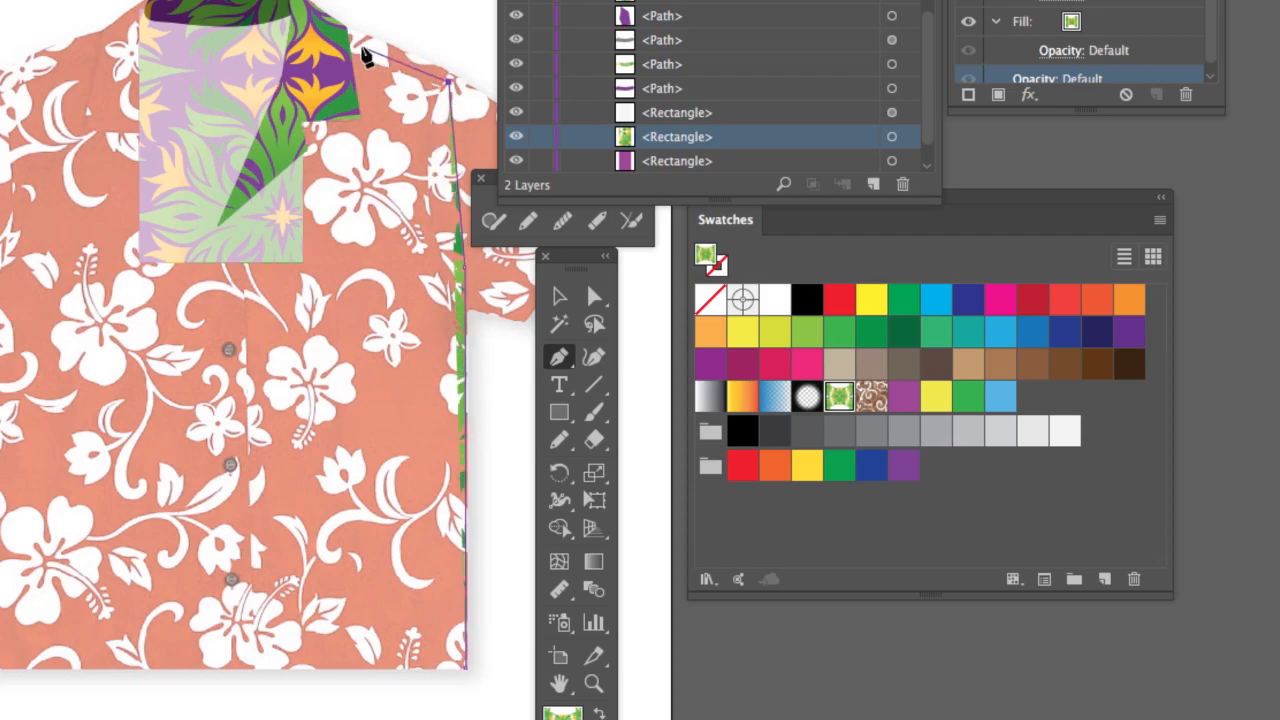
left_click(326, 40)
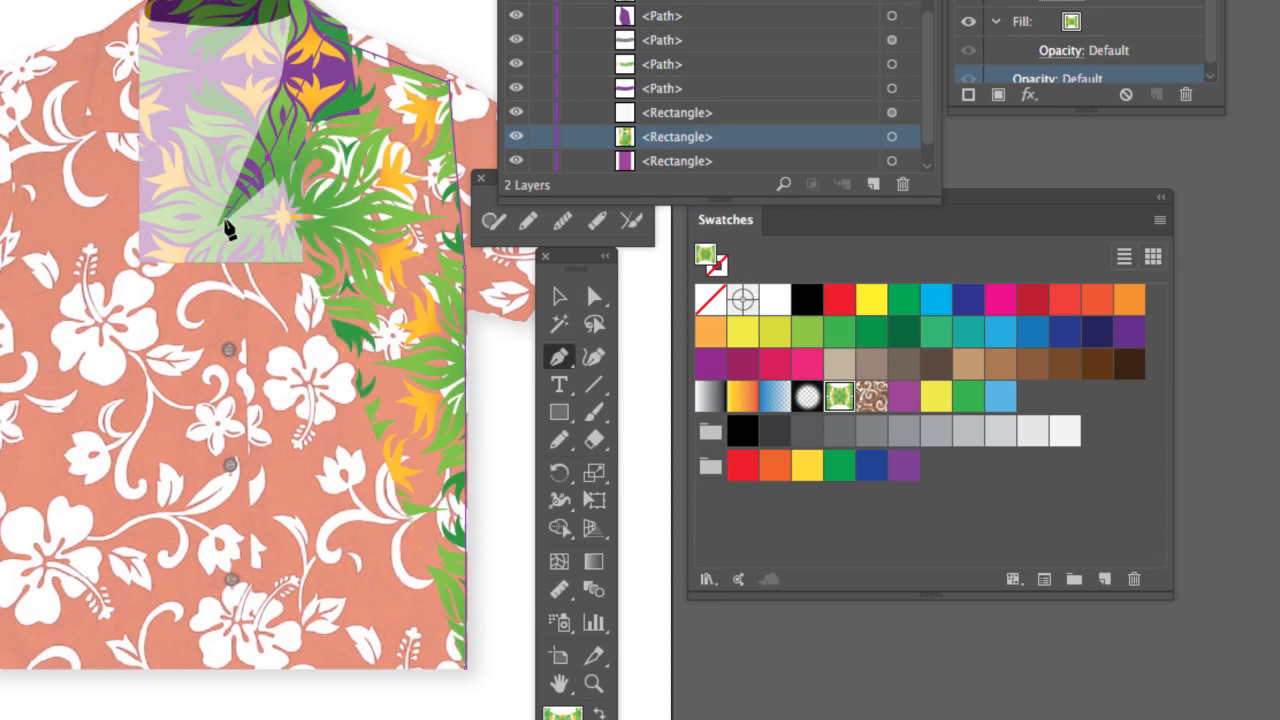
left_click(213, 234)
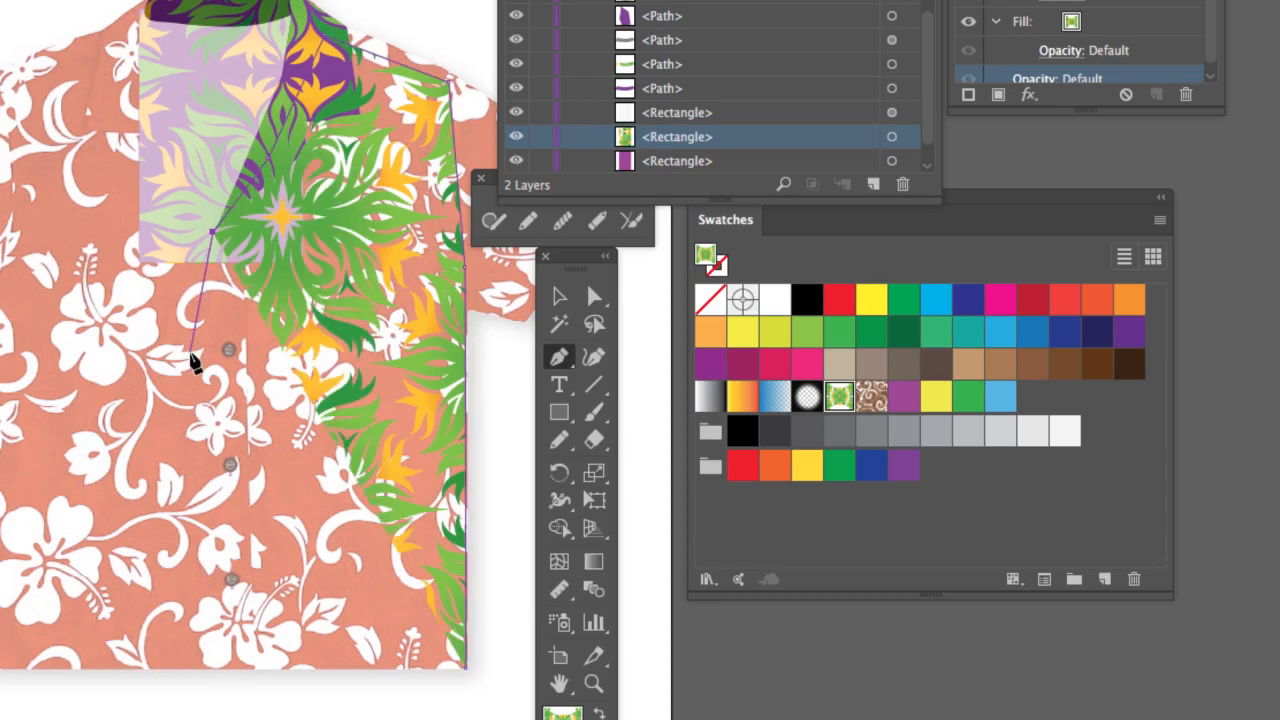
left_click(190, 360)
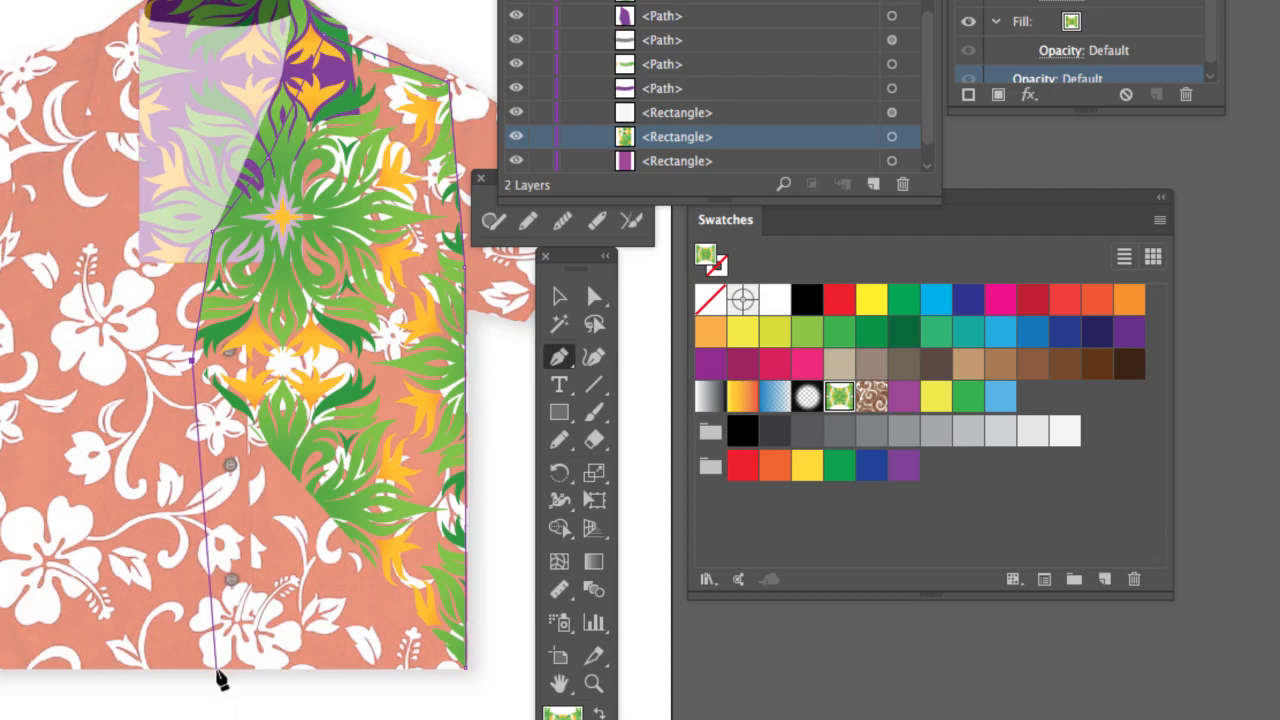
left_click(216, 667)
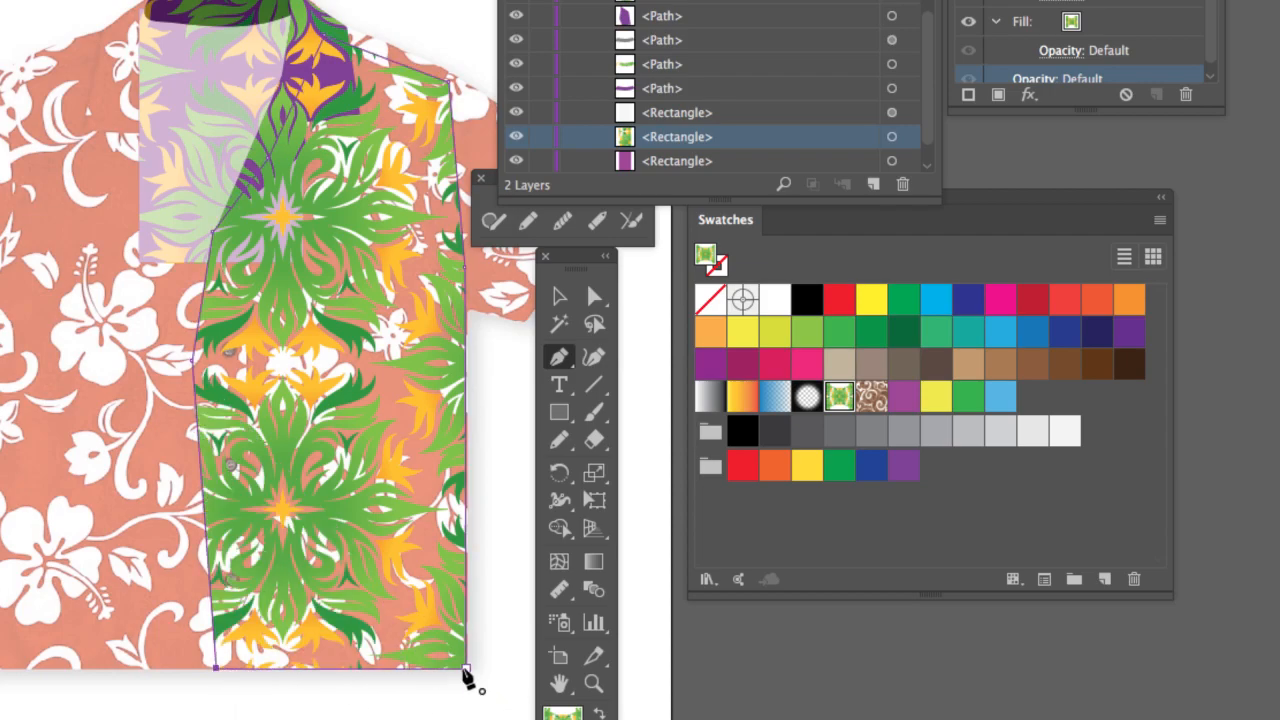
left_click(465, 668)
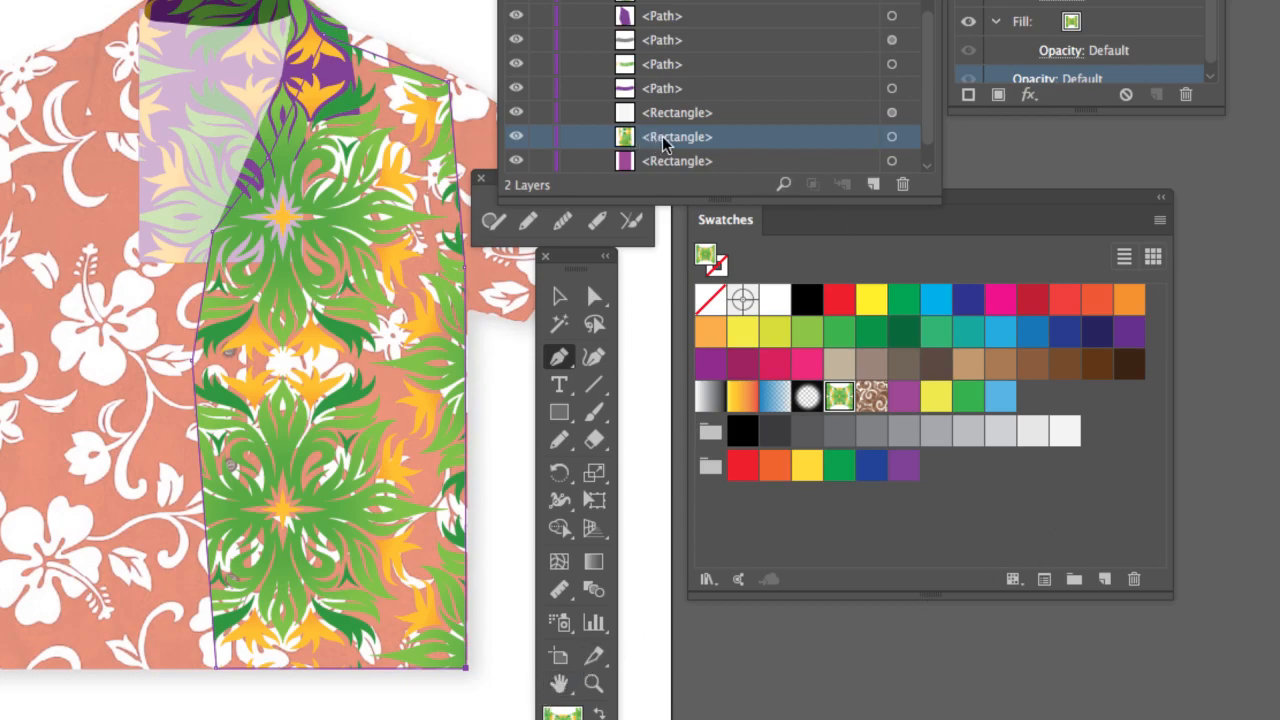
Step: Move the foliage rectangle above the white rectangle in the layer stack and fill the right front panel with the C=60 M=90 purple swatch
left_click_drag(663, 140, 720, 103)
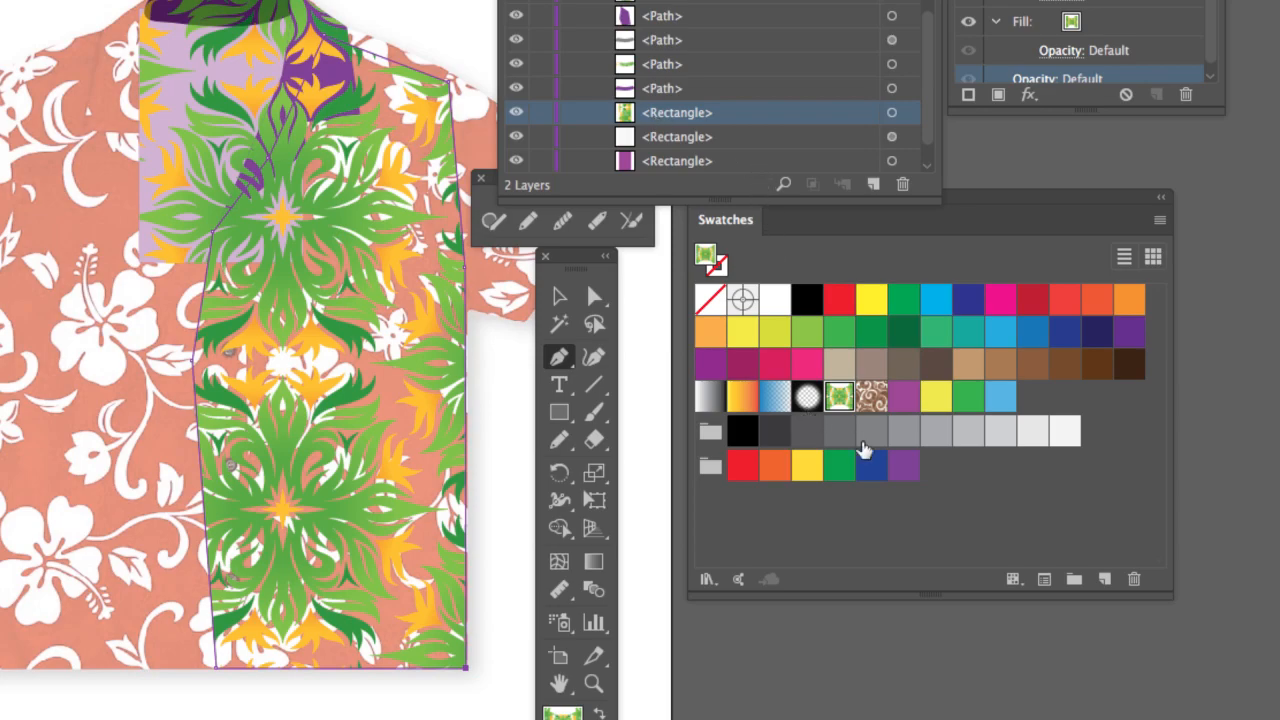
left_click(904, 466)
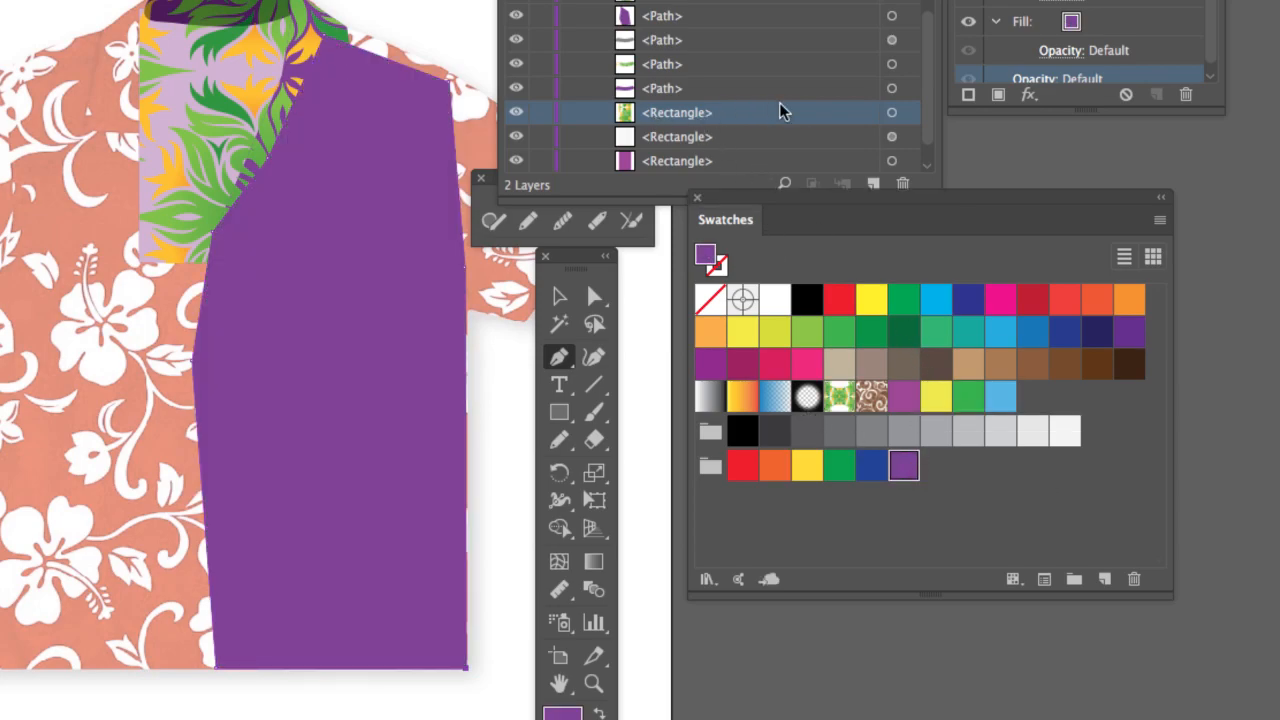
left_click(891, 113)
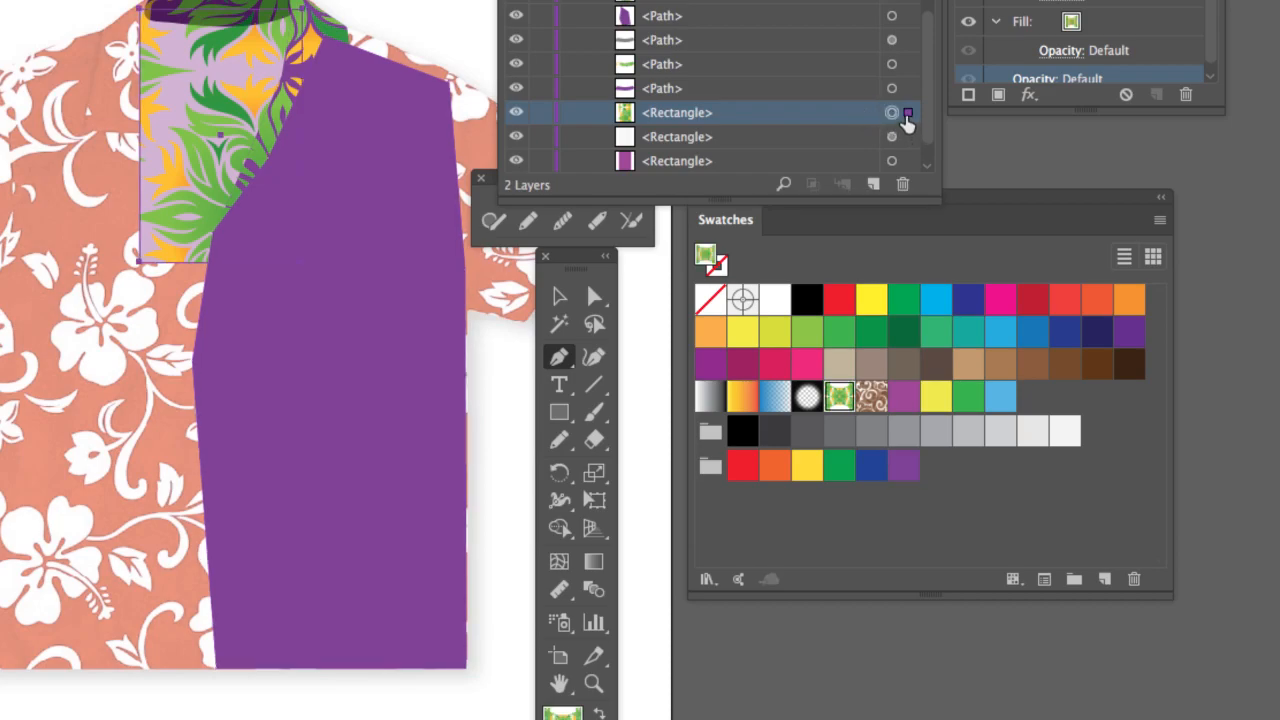
left_click_drag(907, 117, 910, 106)
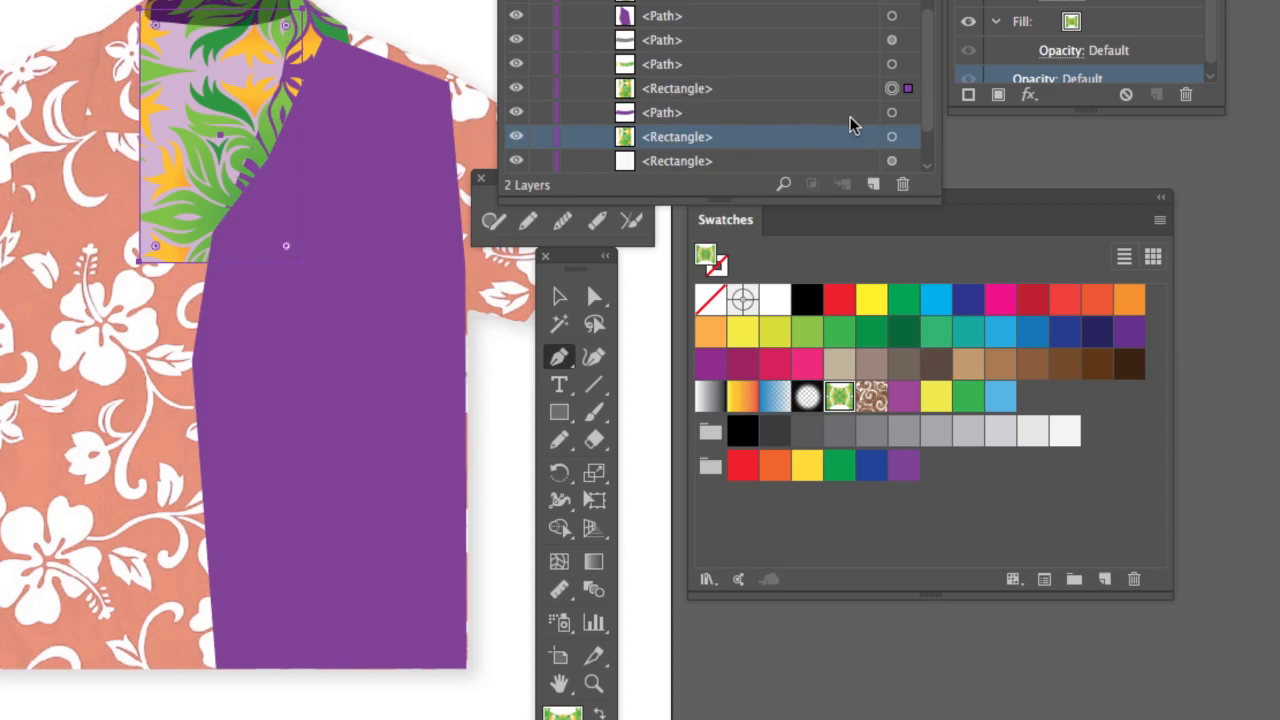
key("super+z")
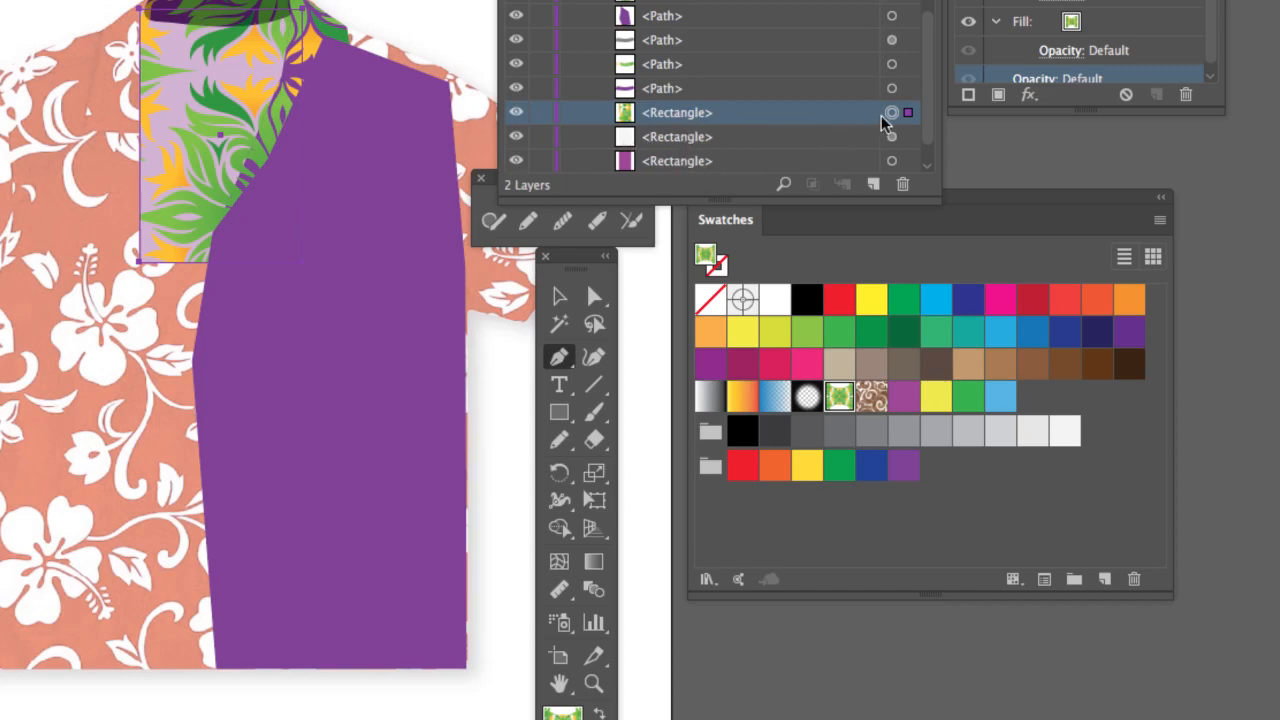
Step: Paste a copy of the purple right front panel directly in front and fill it with the green foliage pattern swatch
left_click(348, 414, "super")
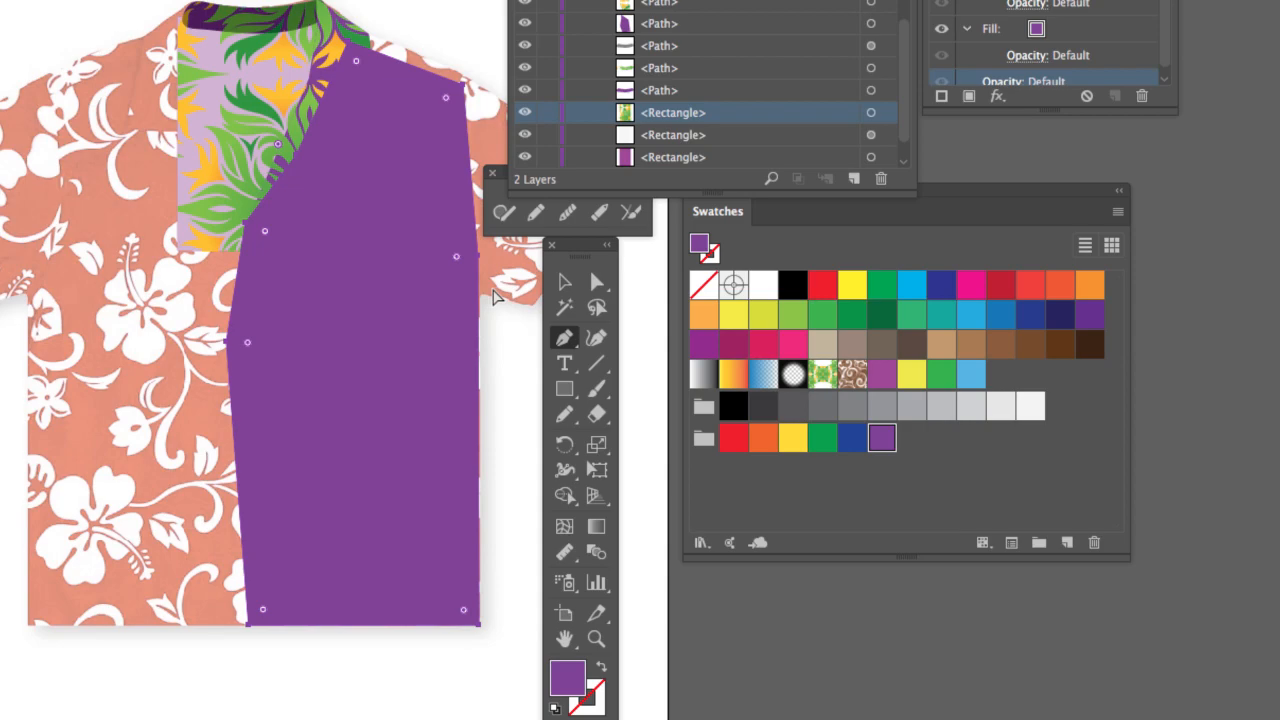
key("ctrl+v")
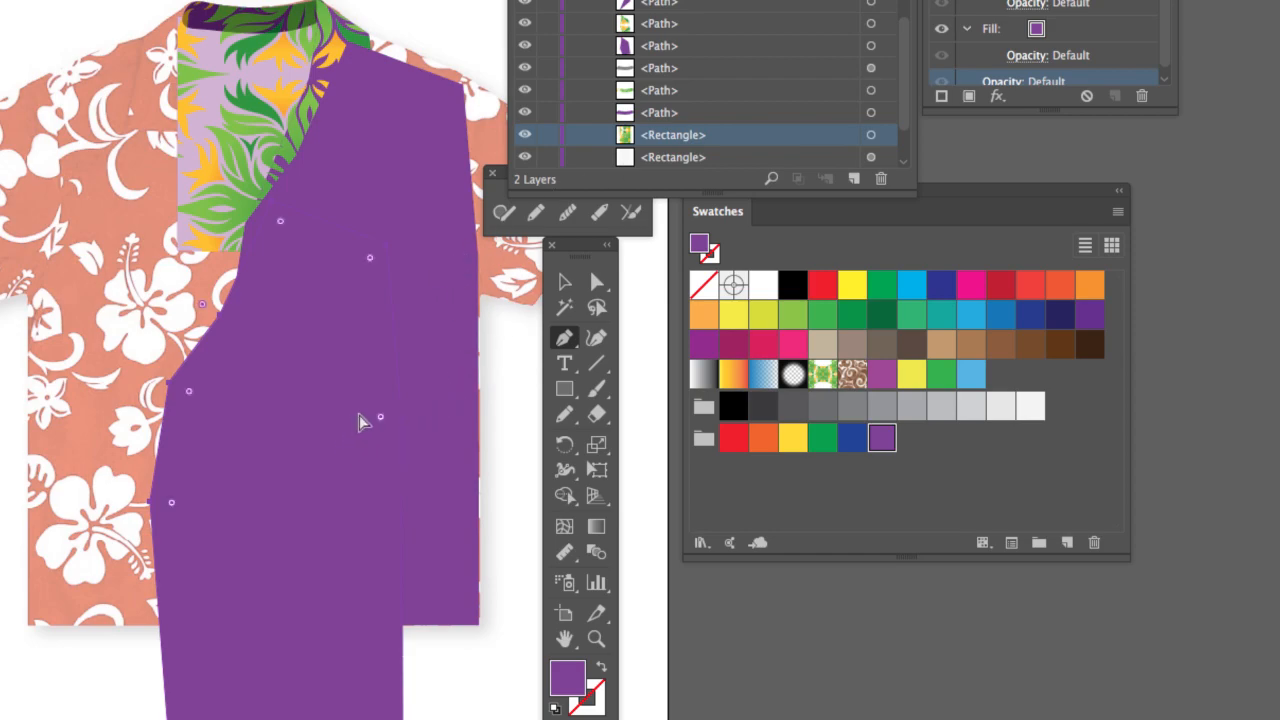
key("ctrl+z")
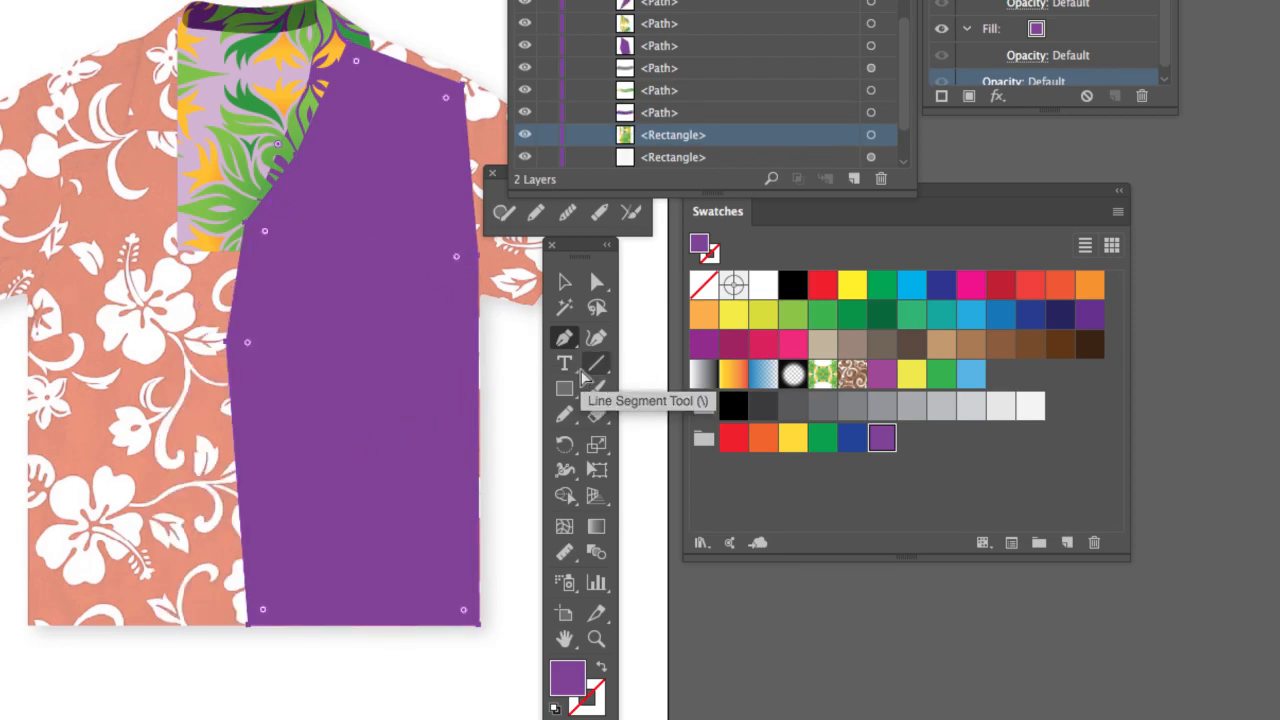
key("ctrl+shift+z")
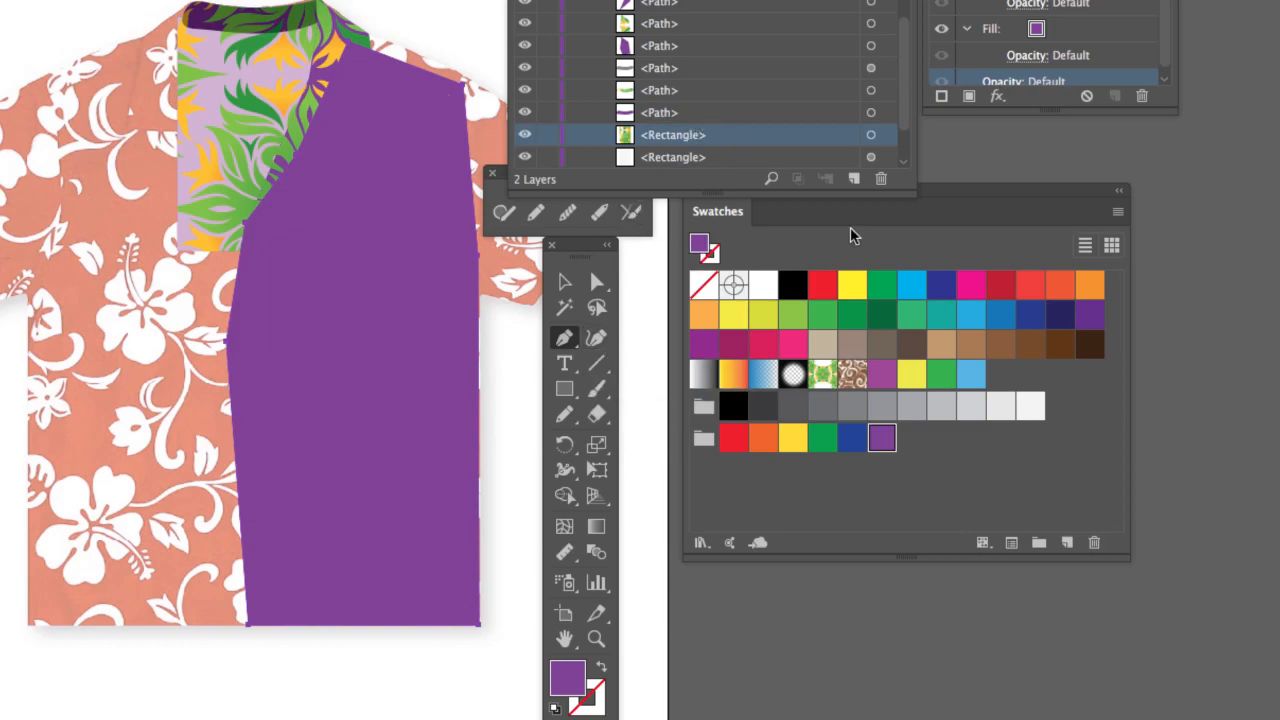
left_click(823, 375)
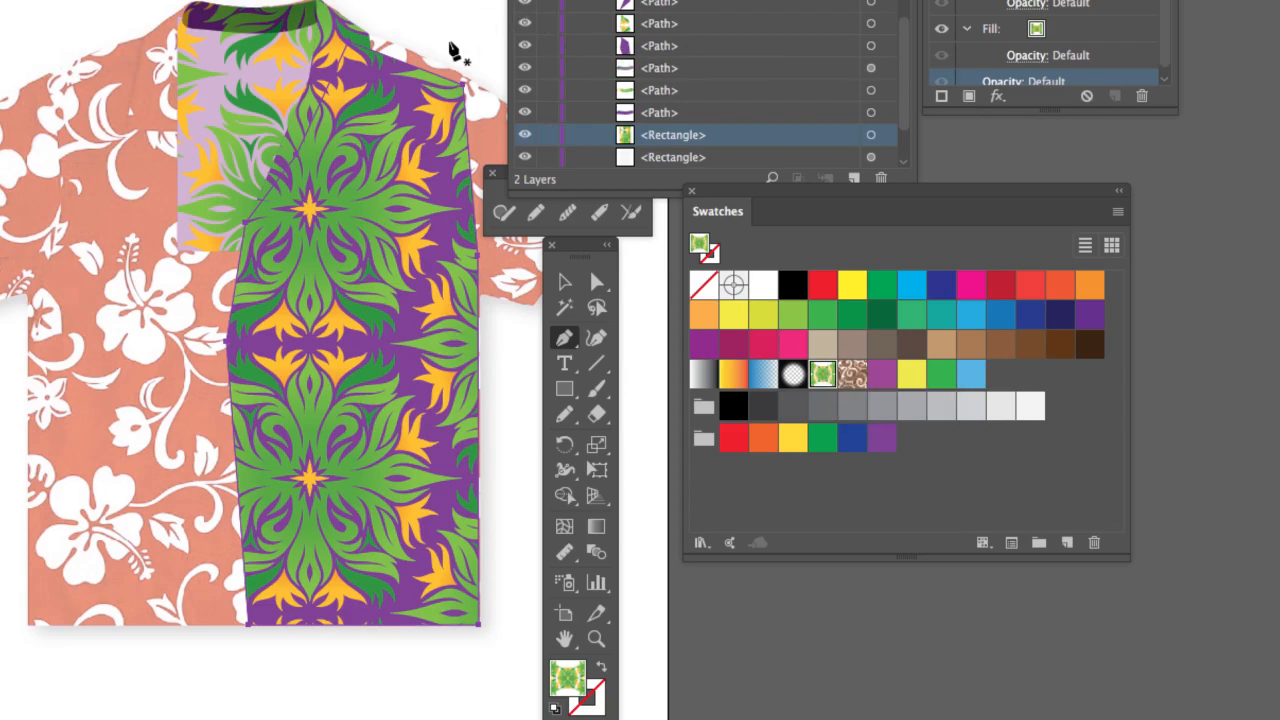
Step: In Outline view, trace the narrow strip along the right shoulder seam with the Pen tool and fill it with the C=60 M=90 purple swatch
key("ctrl+y")
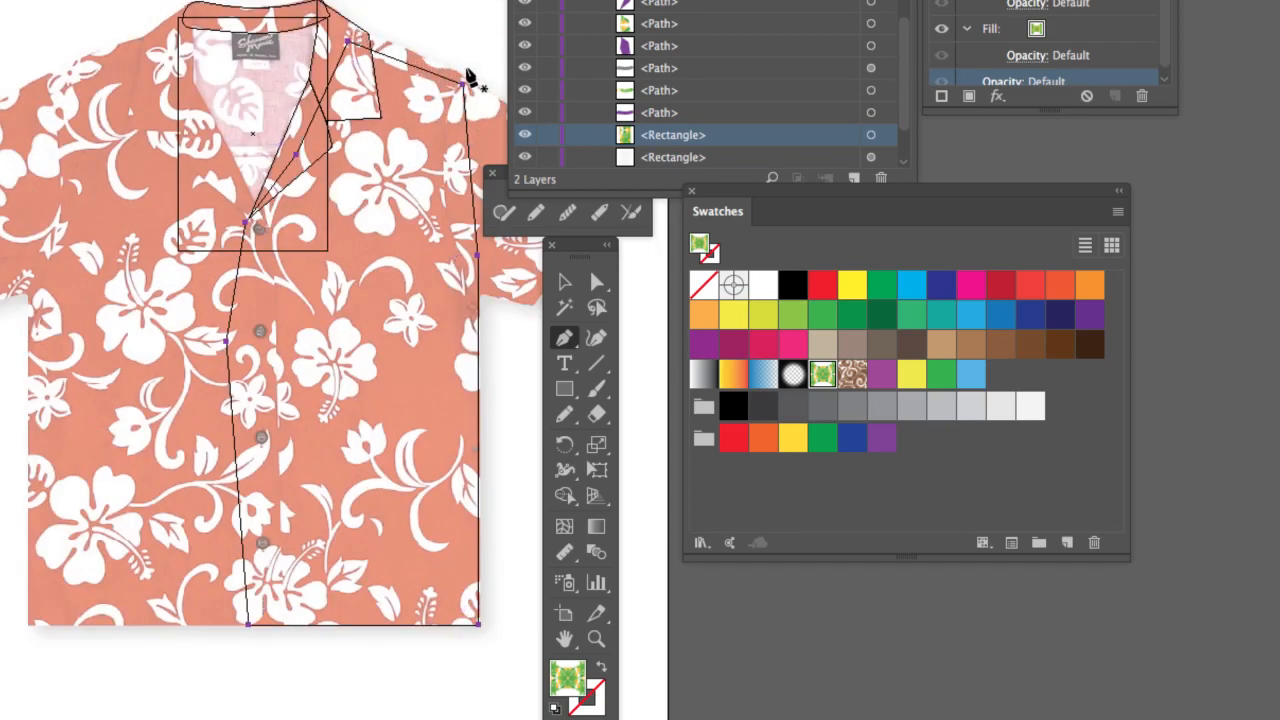
left_click(461, 76)
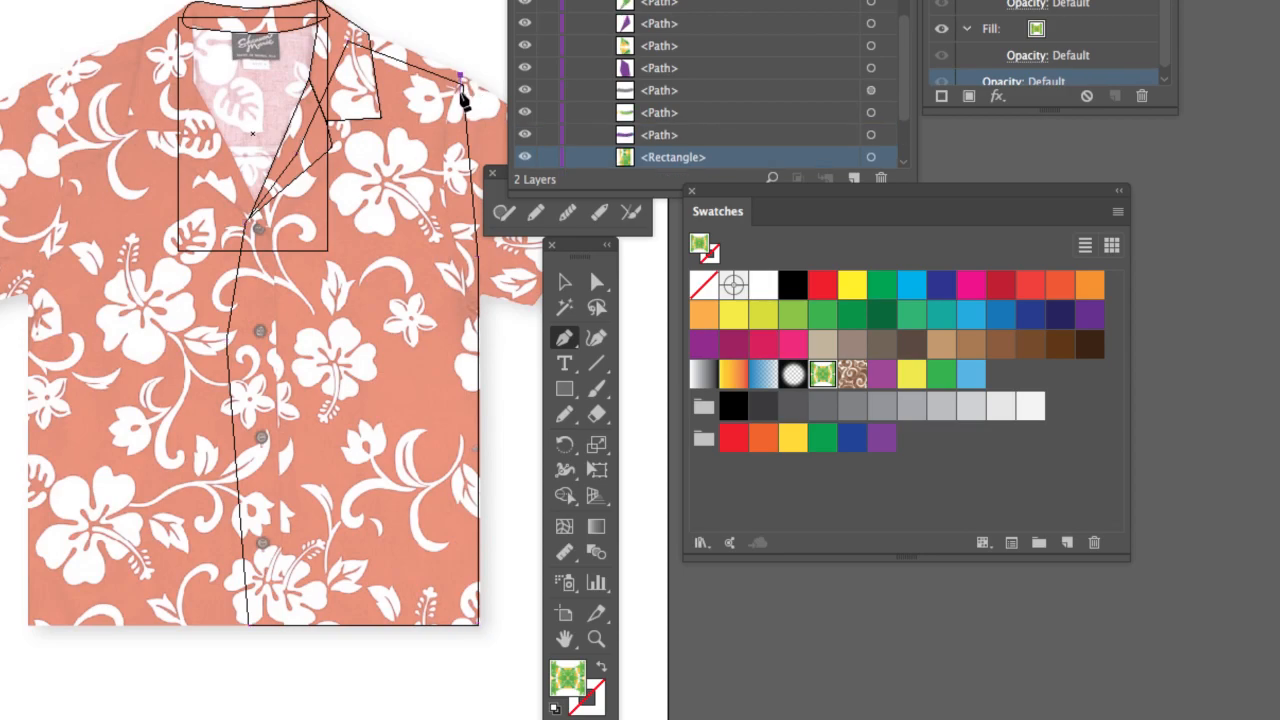
left_click(355, 49)
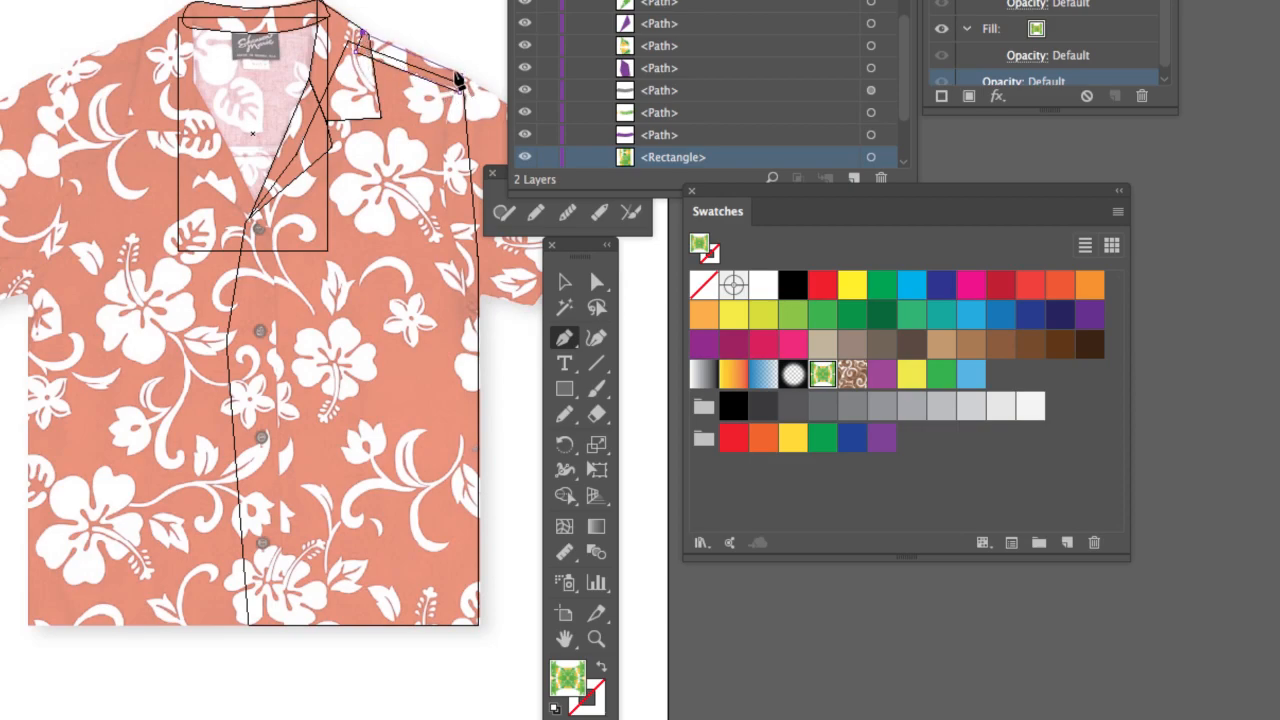
left_click(463, 74)
left_click(881, 437)
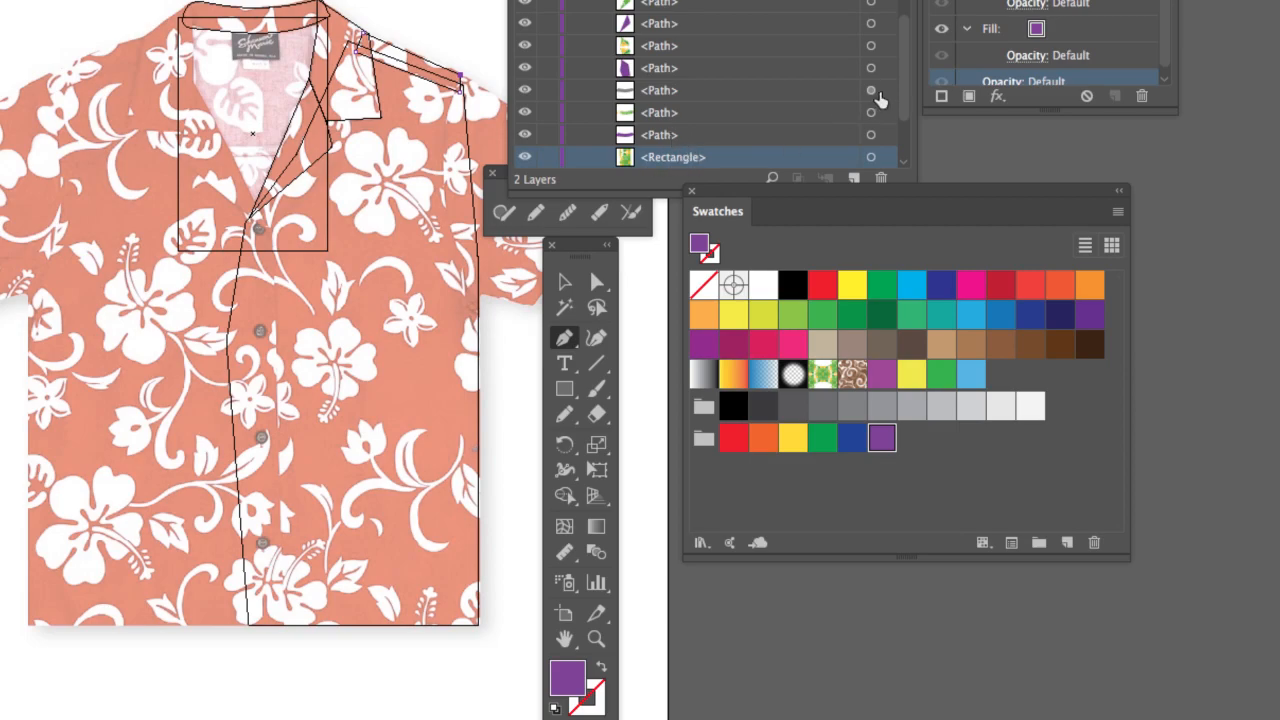
Step: Duplicate the purple right shoulder seam strip directly in front and fill the copy with the green Foliage pattern swatch
scroll(906, 145, "down", 3)
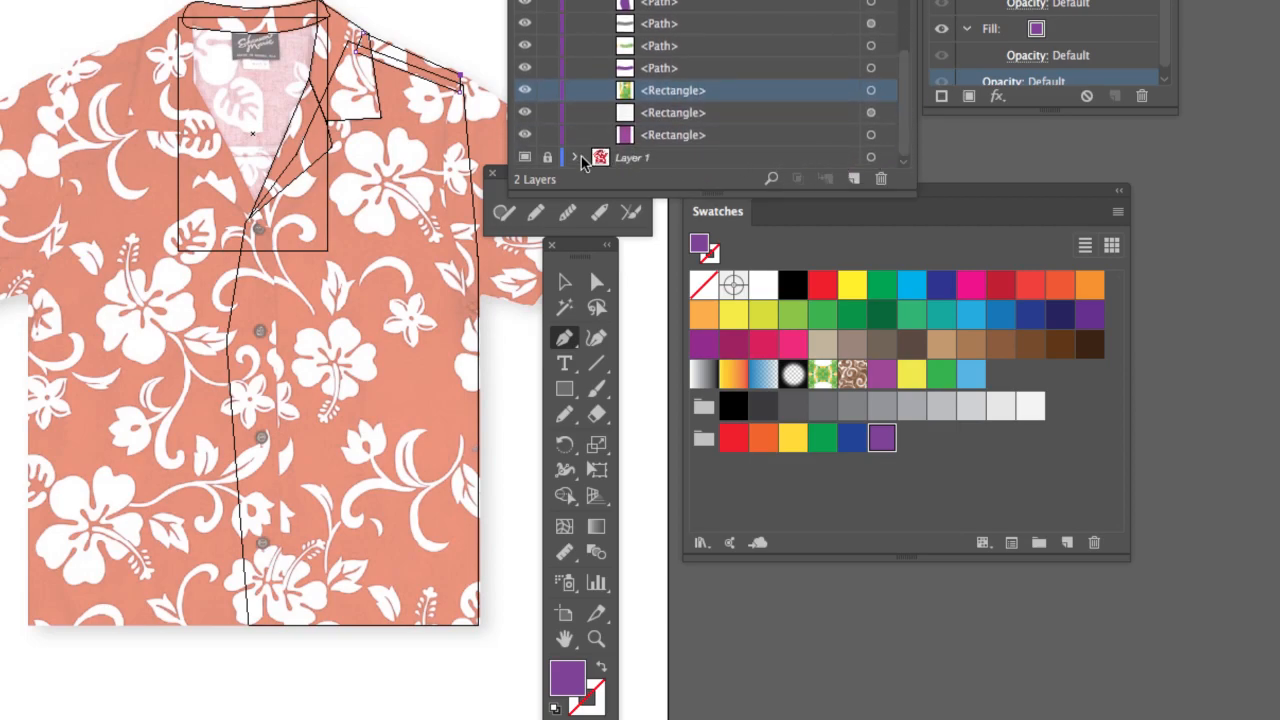
left_click(566, 283)
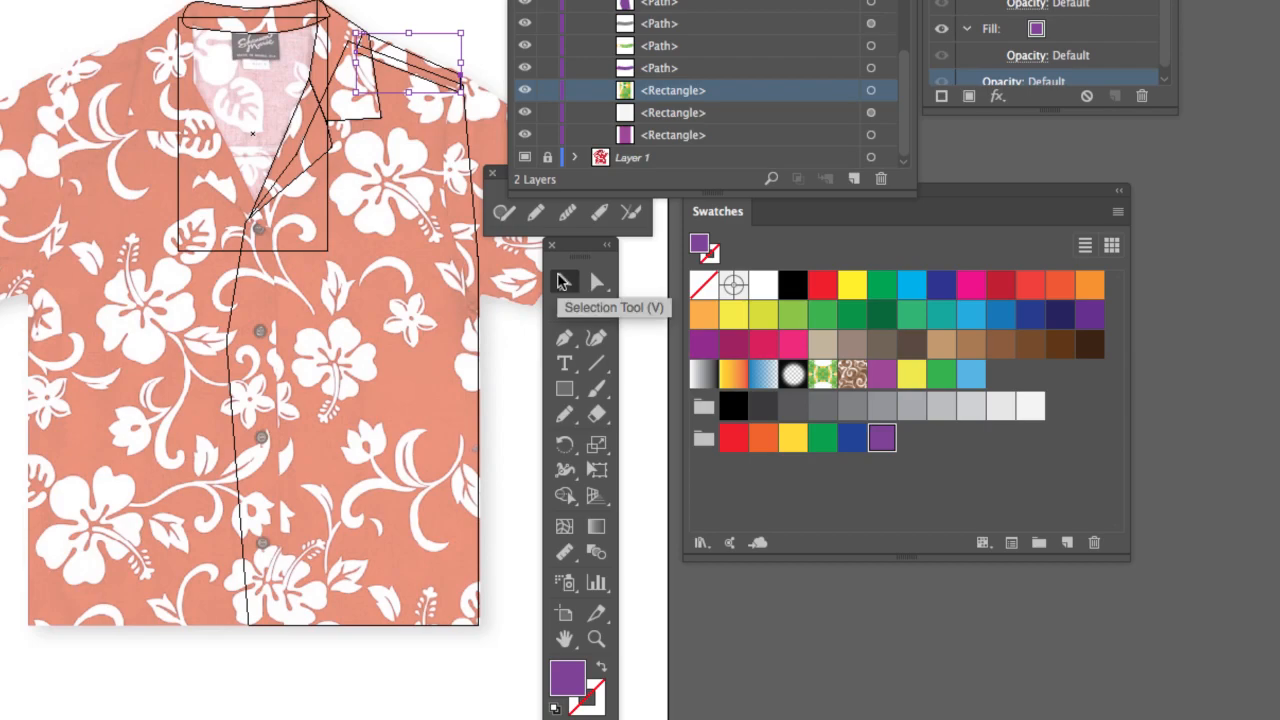
left_click(458, 68)
left_click(451, 71)
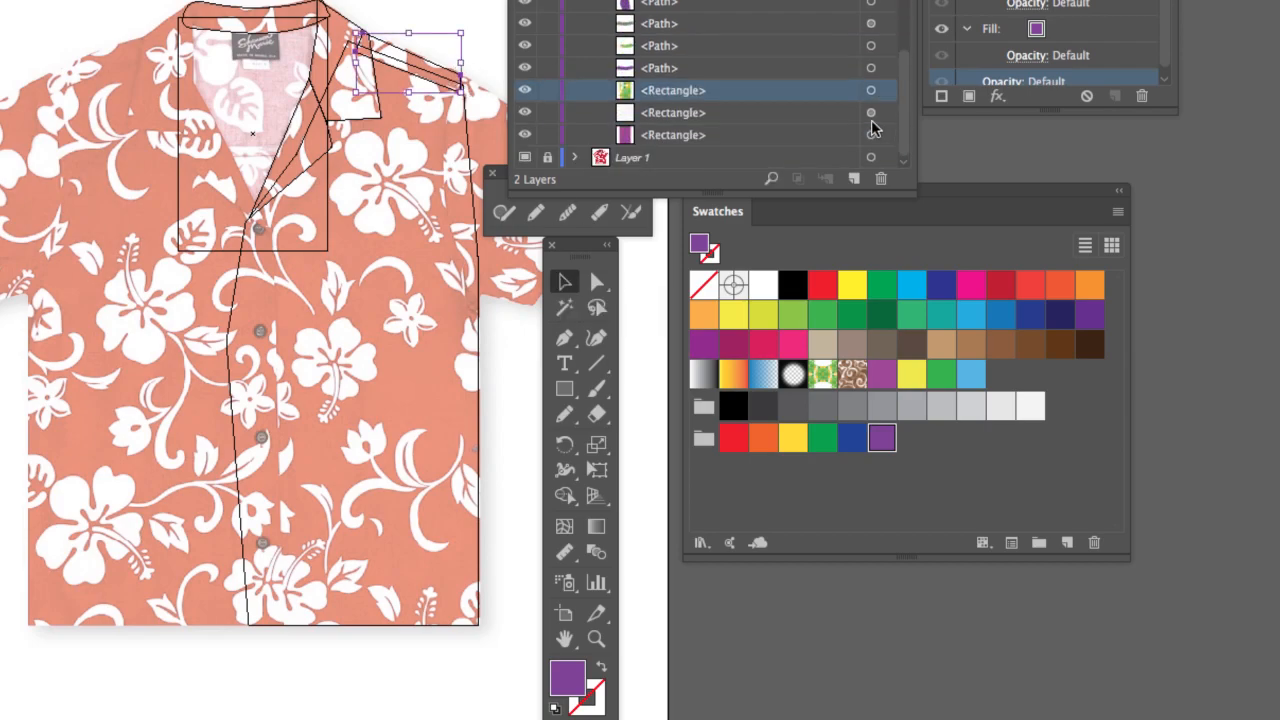
scroll(872, 127, "up", 3)
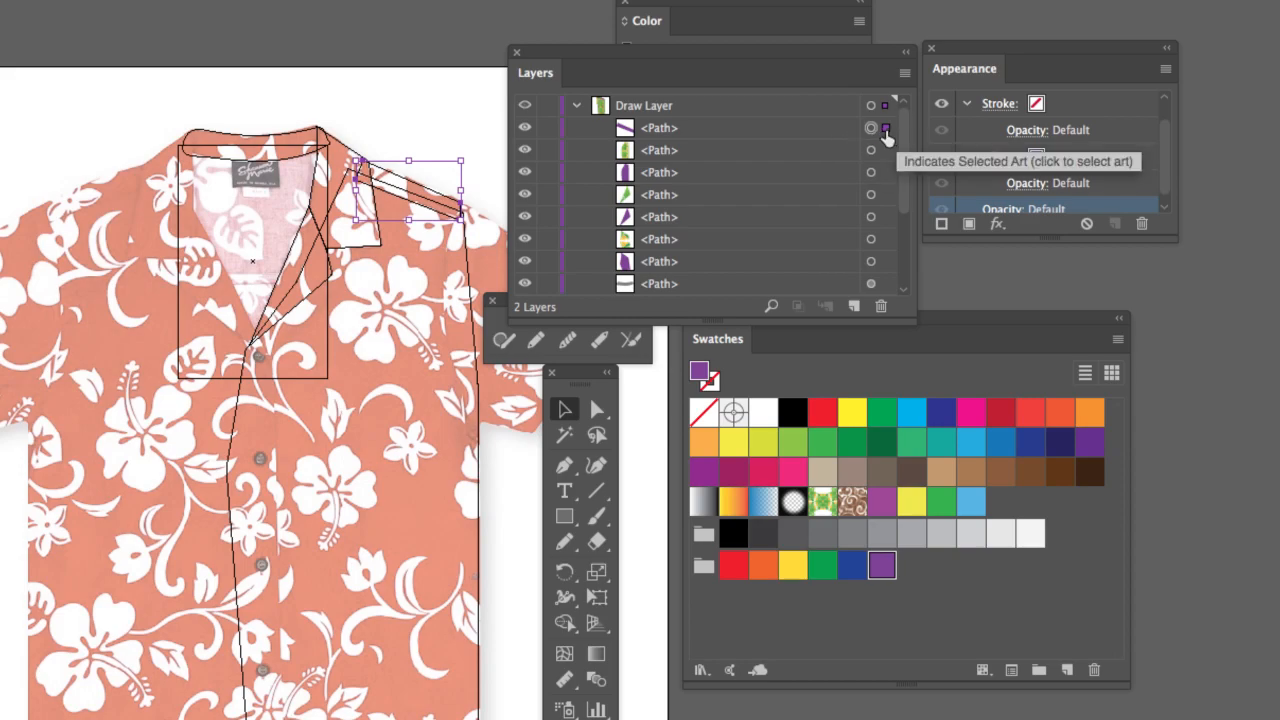
left_click_drag(885, 130, 887, 113)
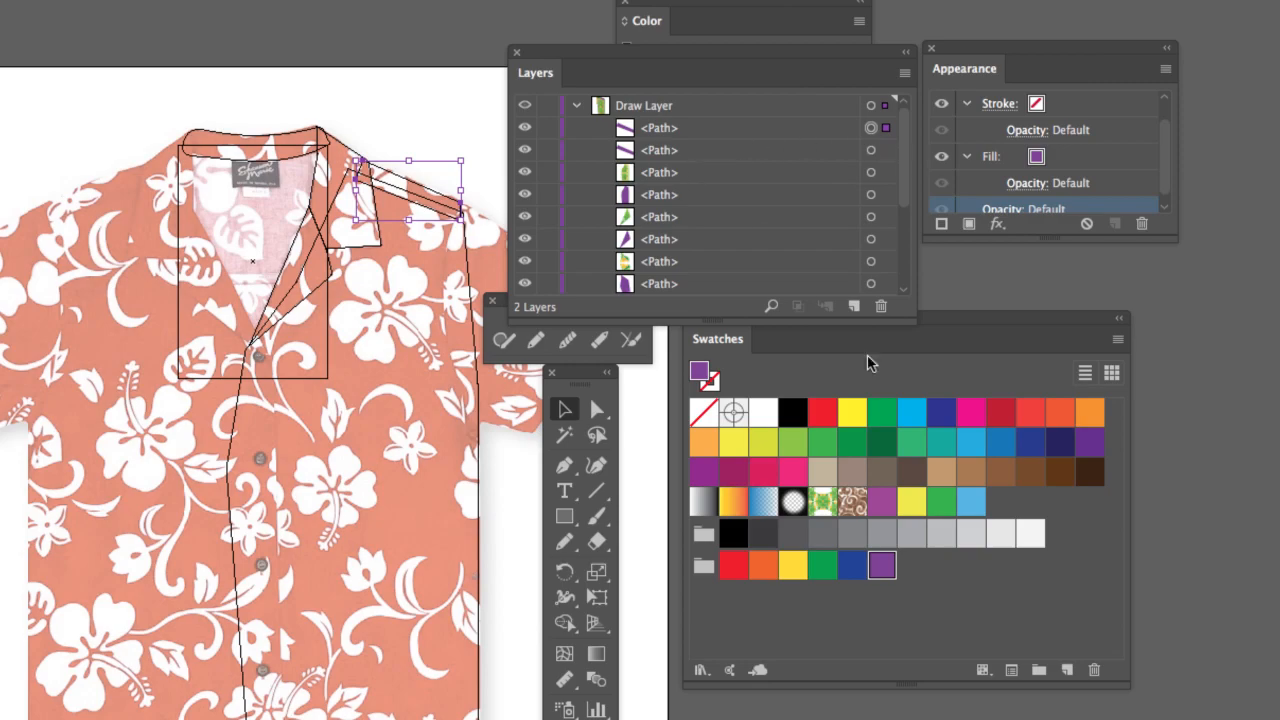
left_click(824, 506)
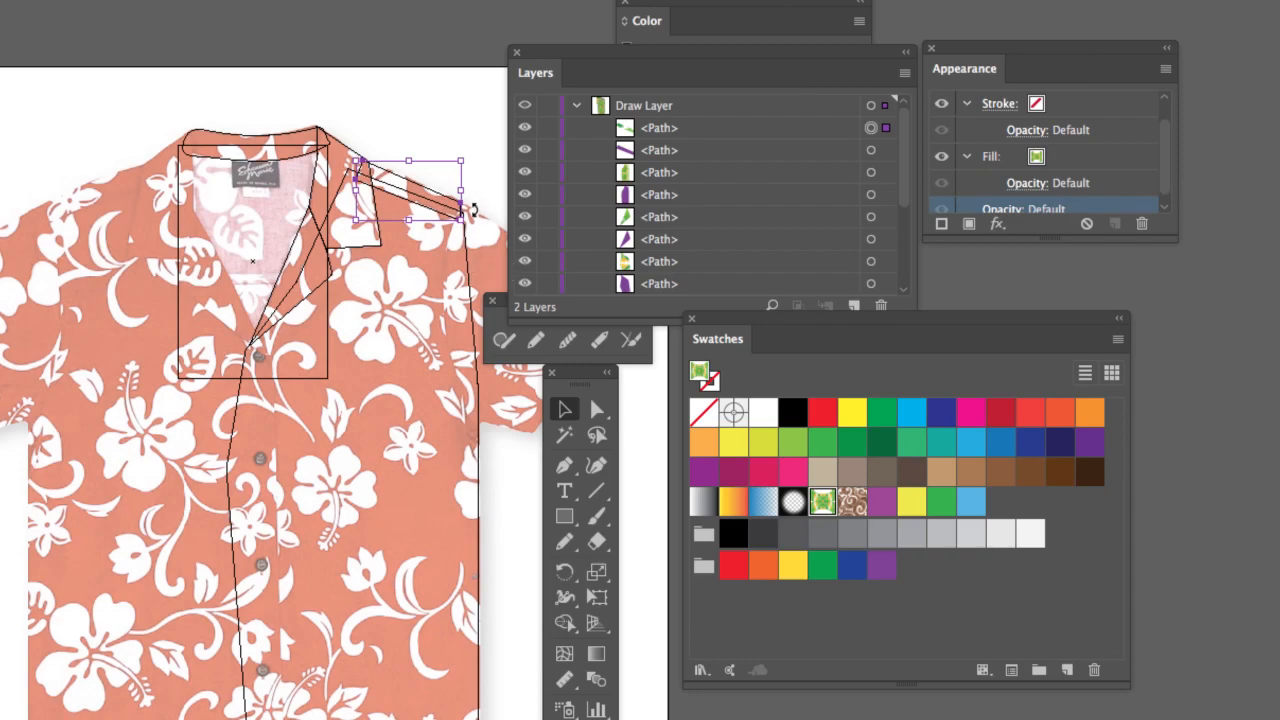
key("super")
left_click(447, 115)
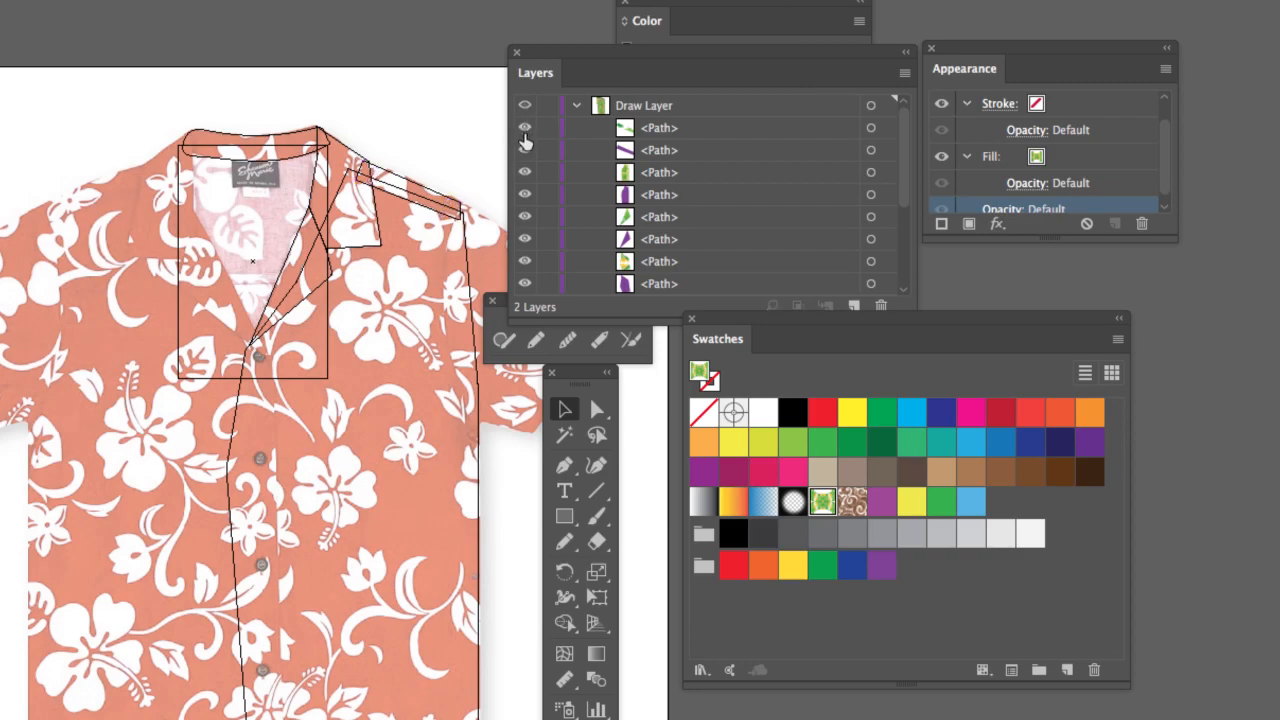
Step: Hide all the traced shapes on Draw Layer, leaving only the shirt photo on Layer 1 visible
left_click_drag(523, 131, 520, 312)
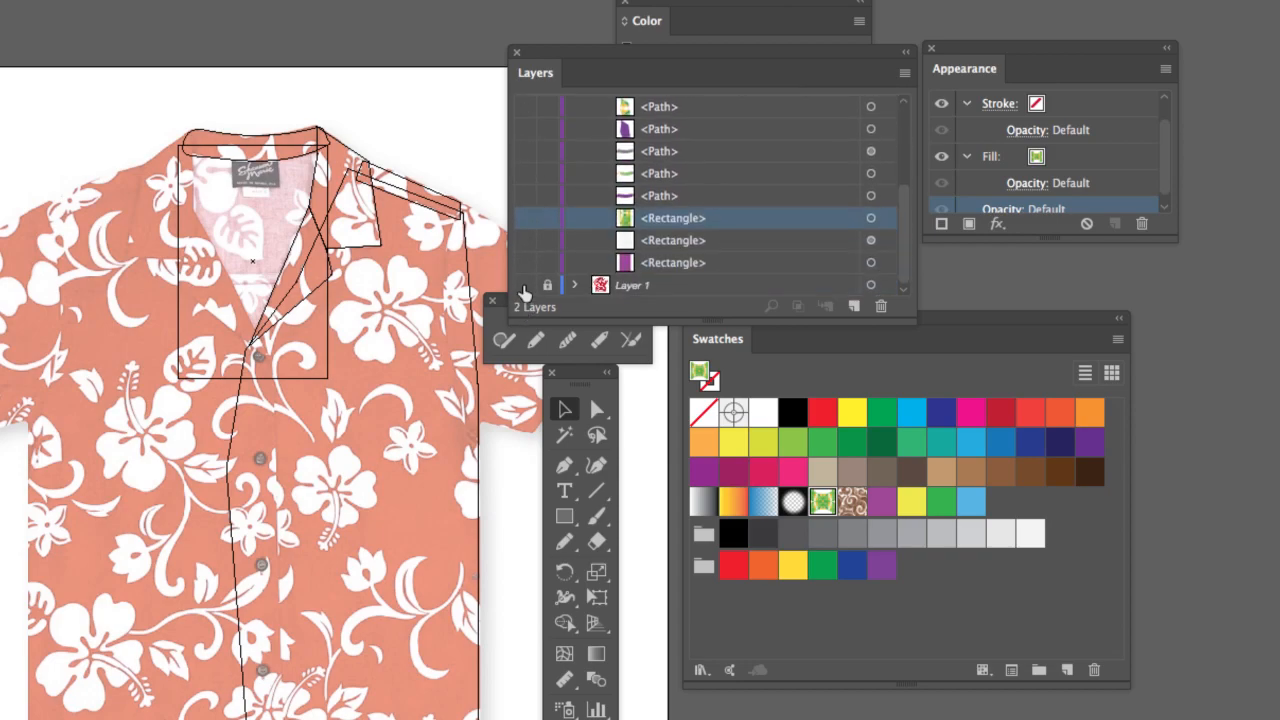
left_click(523, 287)
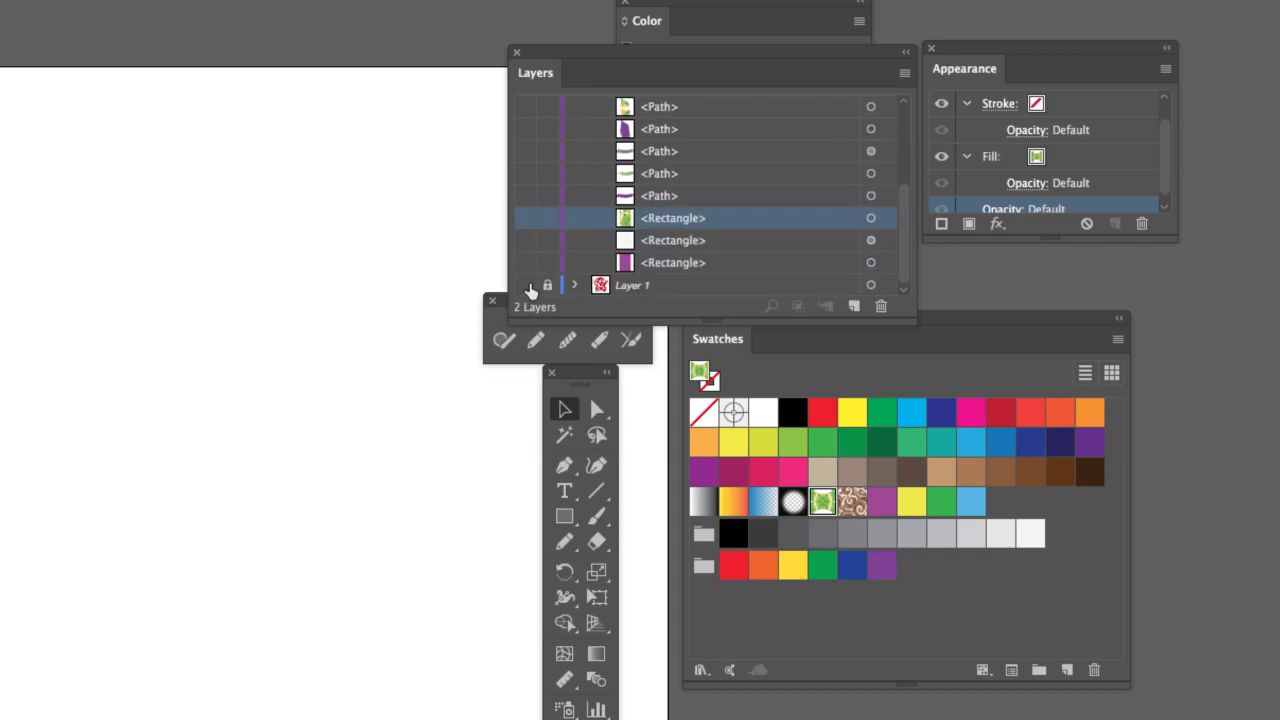
left_click(524, 286)
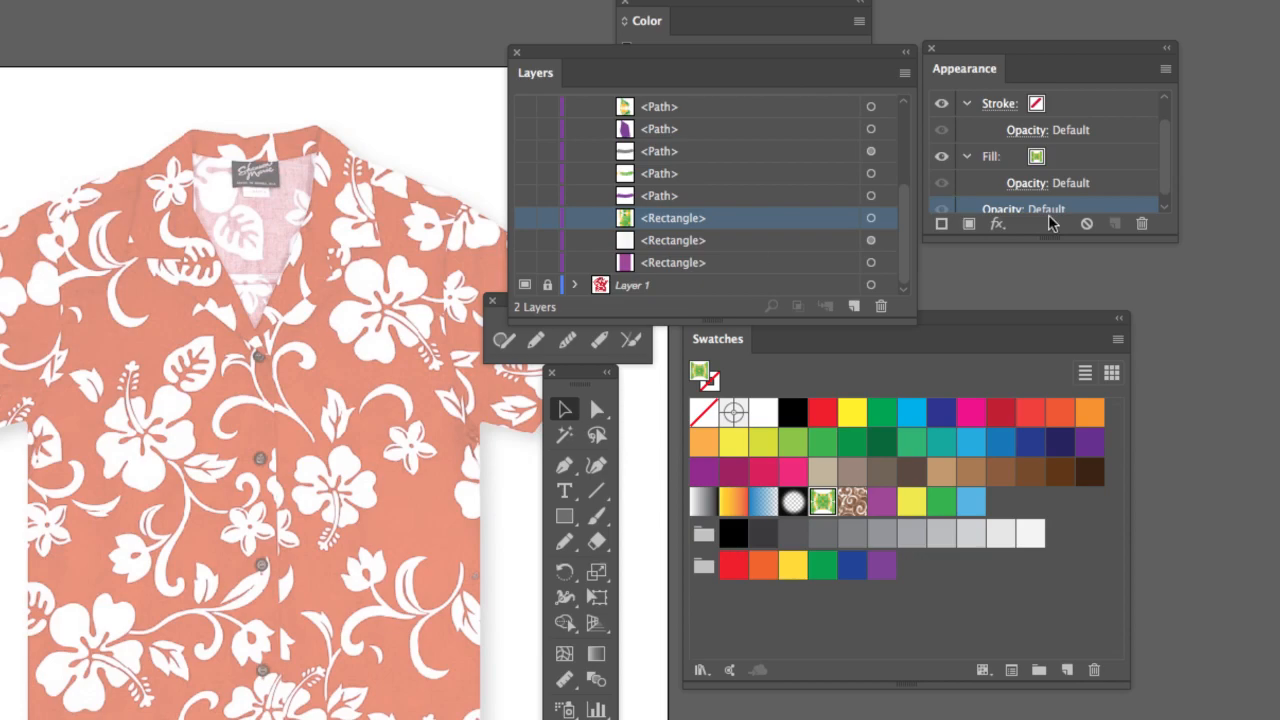
Step: Trace the right sleeve as a closed Pencil tool shape and redraw its underarm and cuff edges to follow the fabric
left_click_drag(428, 302, 266, 239)
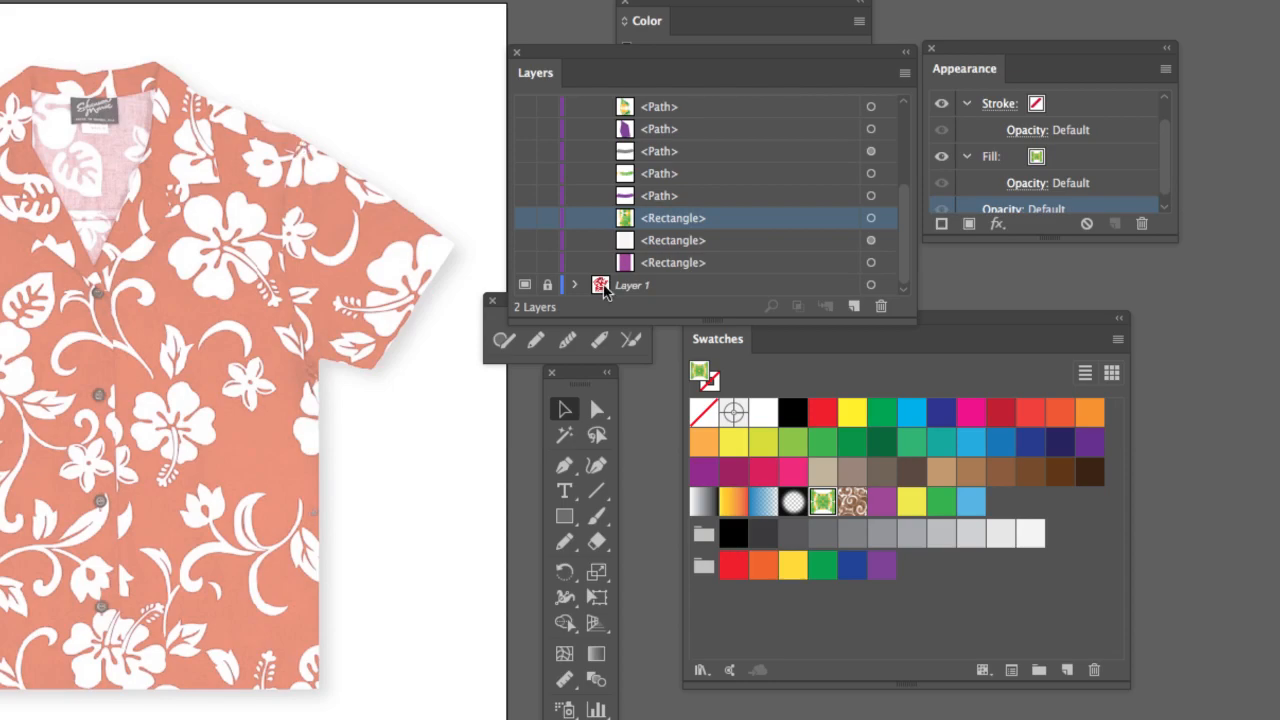
left_click(533, 342)
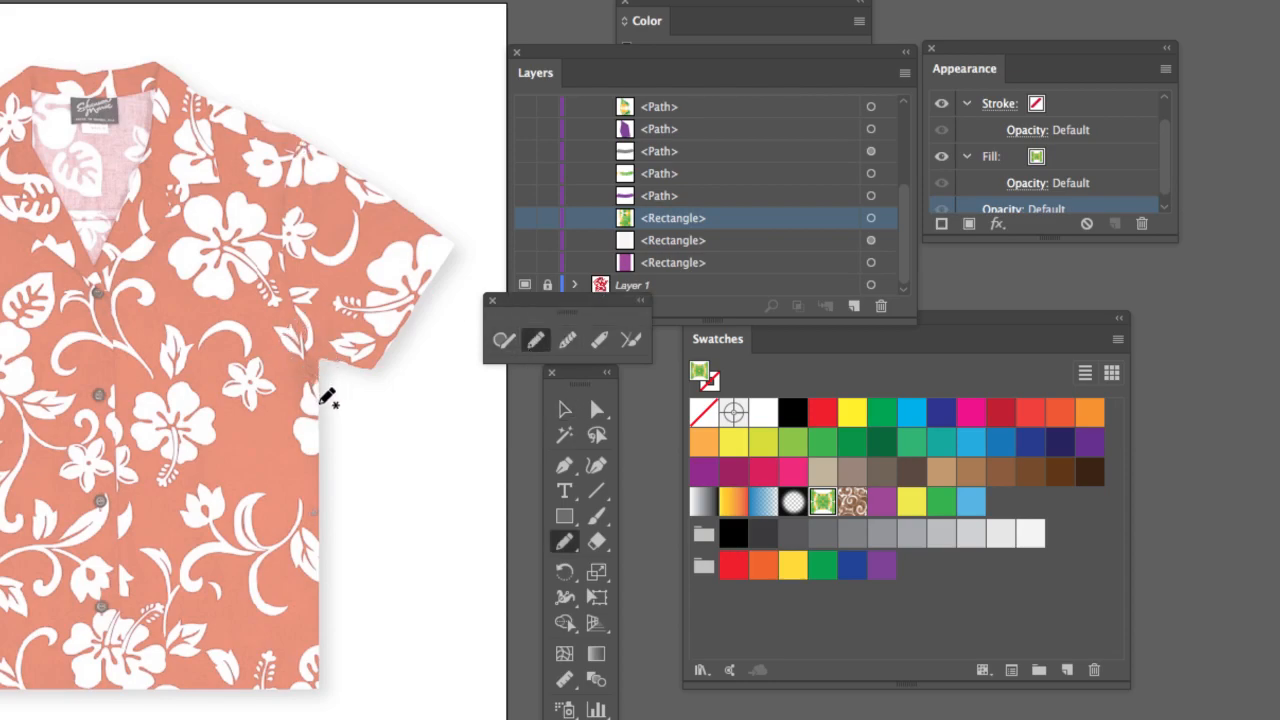
mouse_move(327, 397)
left_mouse_down()
mouse_move(283, 195)
mouse_move(306, 137)
mouse_move(455, 242)
mouse_move(371, 369)
mouse_move(324, 357)
mouse_move(316, 399)
left_mouse_up()
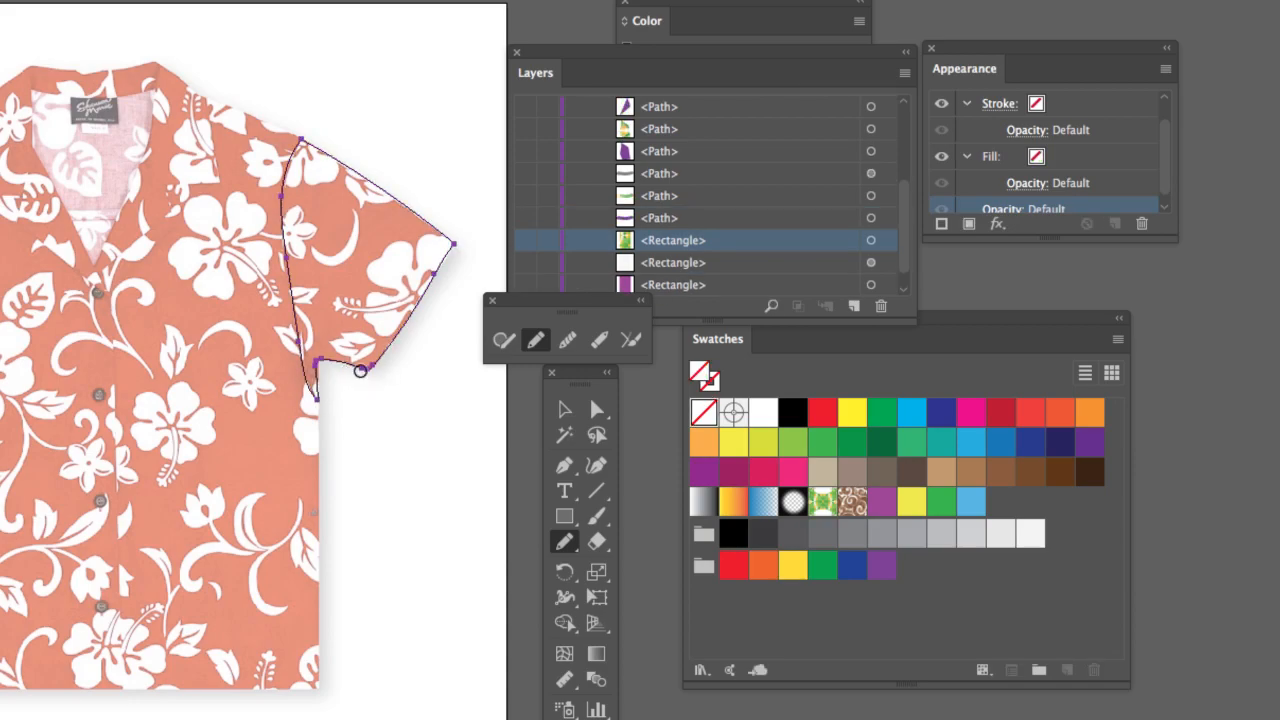
left_click_drag(319, 360, 316, 380)
left_click_drag(418, 284, 452, 246)
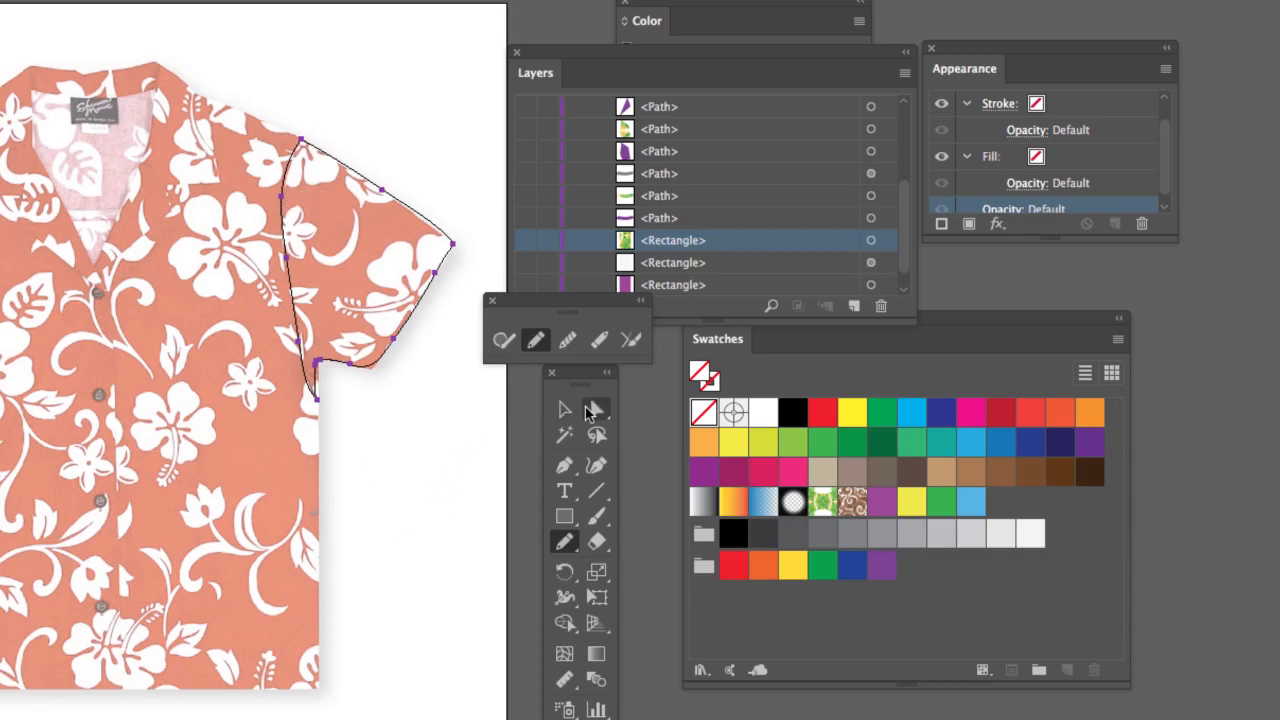
Step: Adjust the sleeve path's anchor points at the underarm corner and lower hem with the Direct Selection tool
left_click(598, 410)
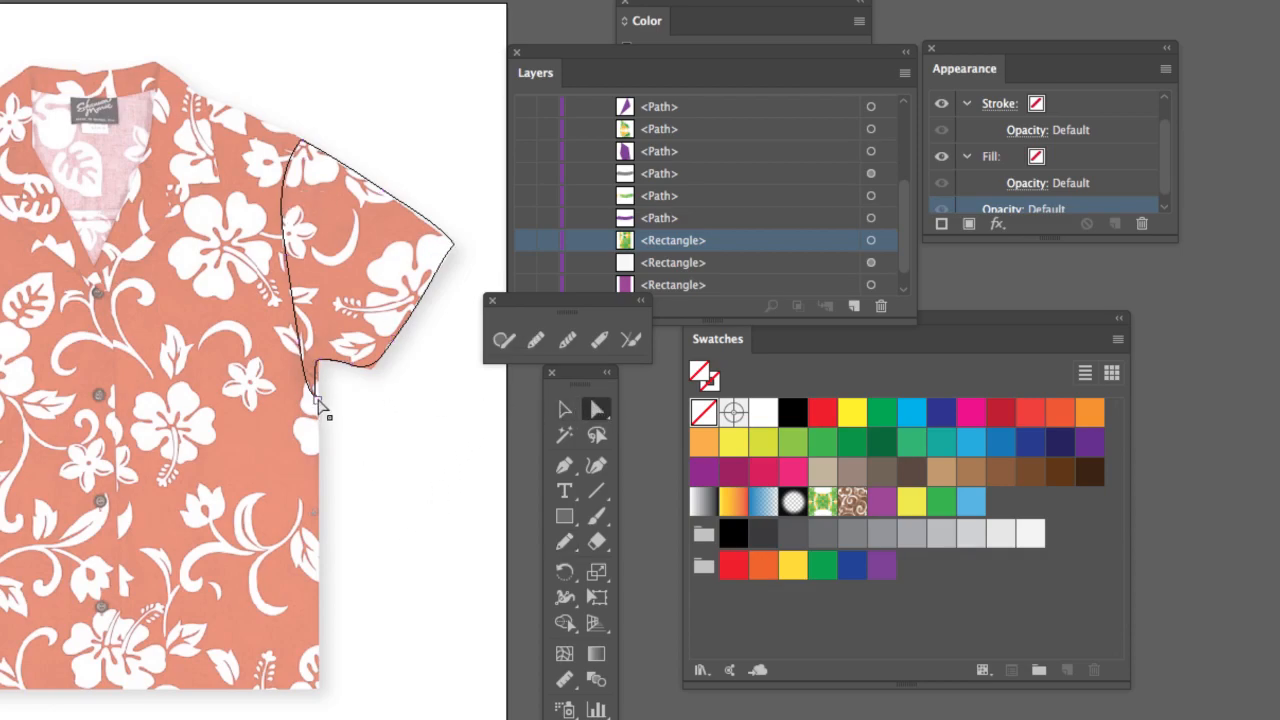
left_click(316, 362)
left_click(316, 378)
left_click(316, 389)
left_click(322, 402)
left_click(372, 366)
left_click(374, 379)
left_click_drag(372, 380, 378, 382)
left_click(458, 464)
Step: Fill the right sleeve shape with the C=60 M=90 purple swatch
key("v")
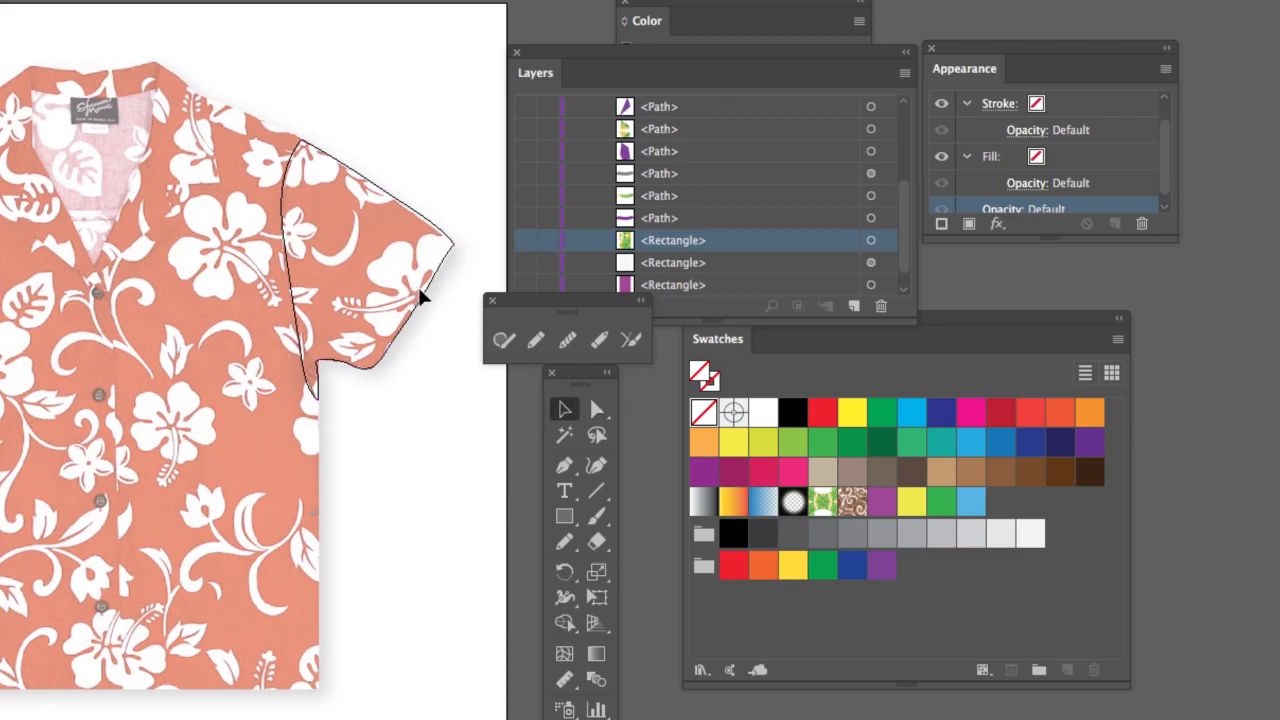
left_click(434, 311)
left_click(882, 566)
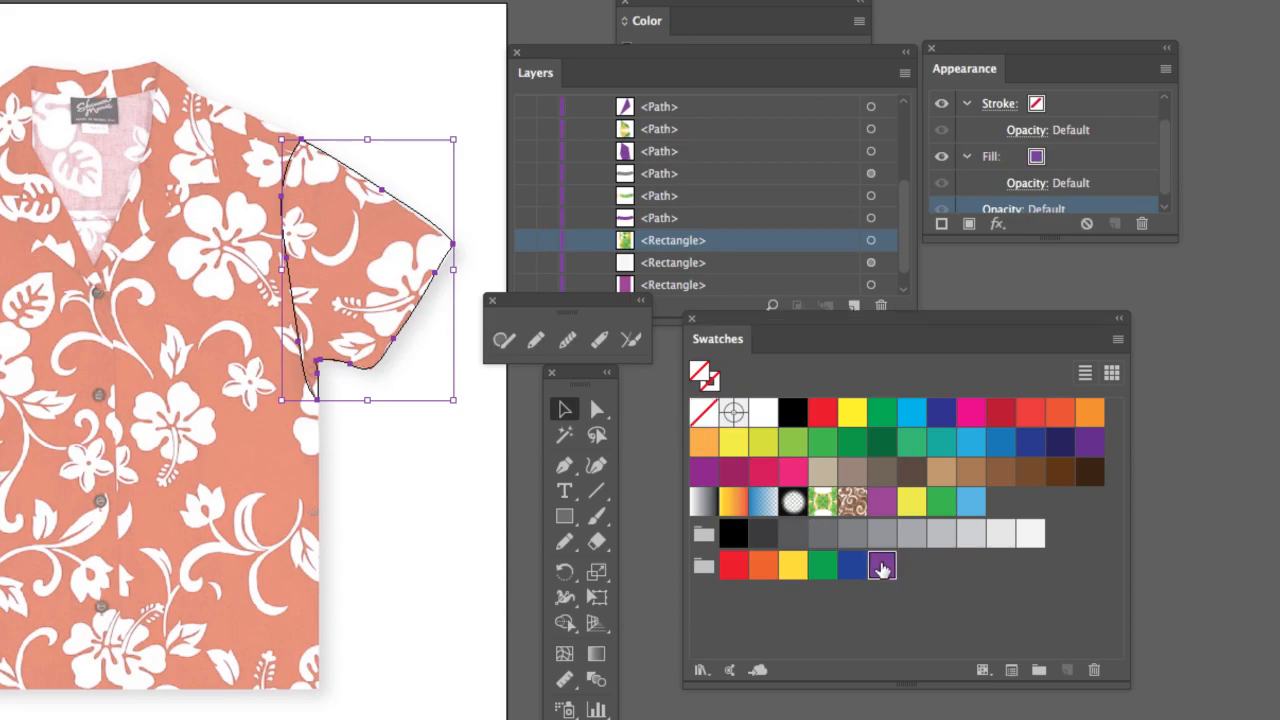
Step: Duplicate the purple right sleeve directly in front and fill the copy with the green Foliage pattern swatch
left_click_drag(906, 215, 918, 135)
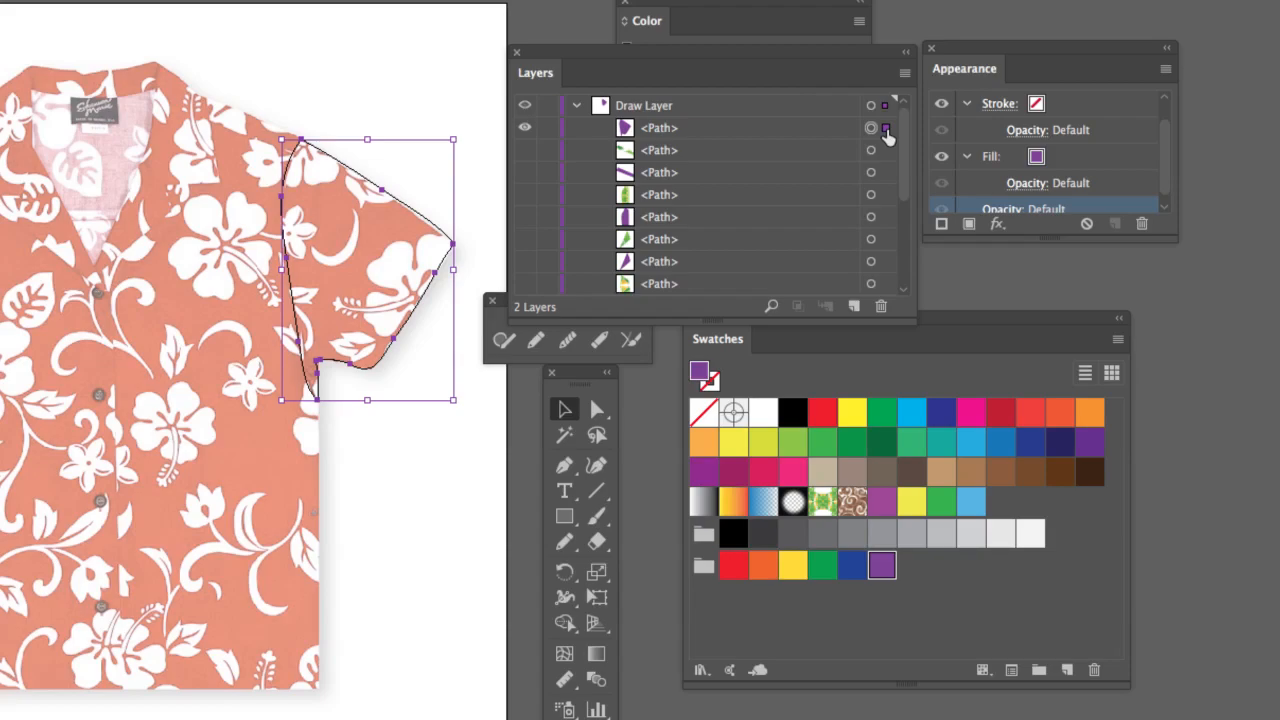
left_click_drag(886, 128, 890, 110)
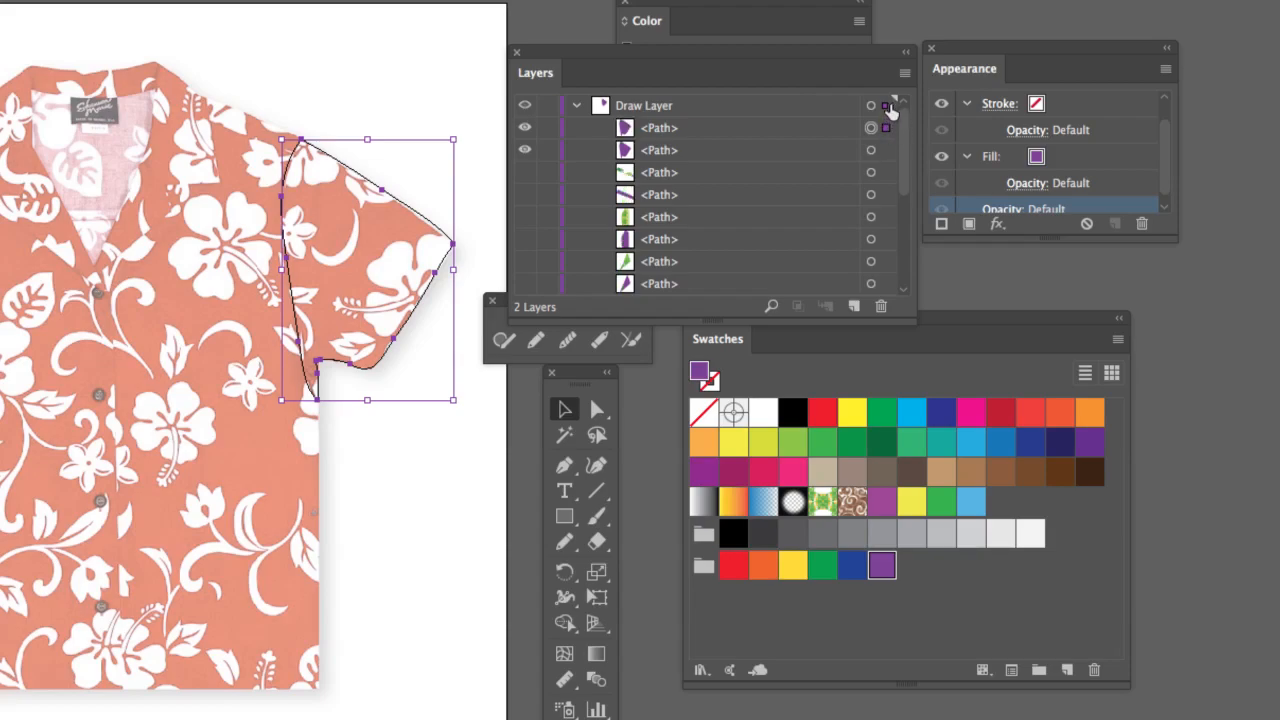
left_click(822, 502)
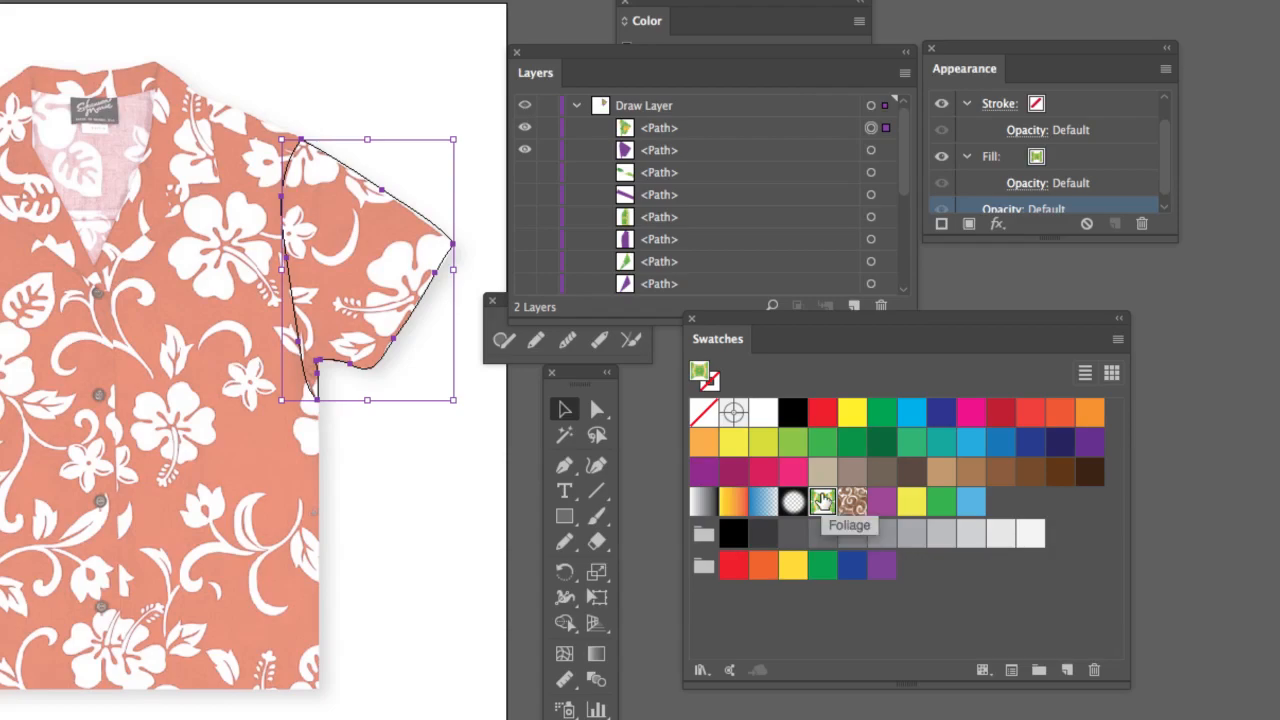
left_click(390, 70)
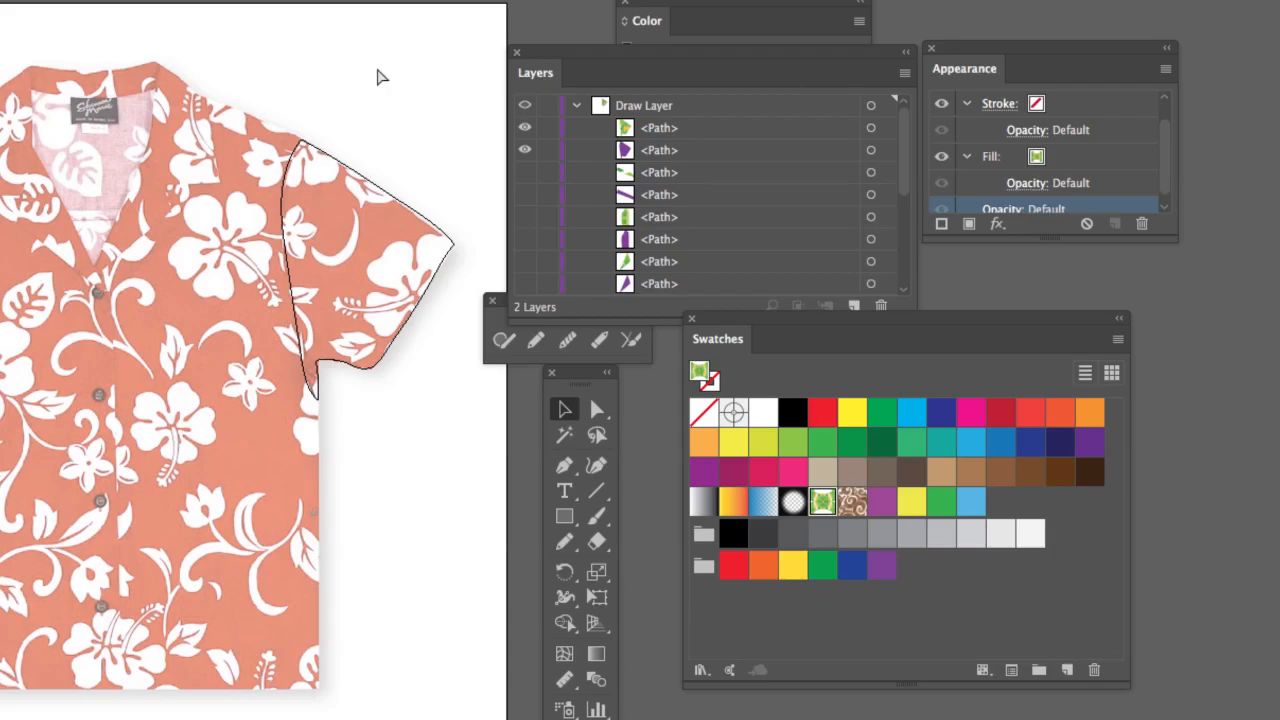
Step: Return to Preview mode and show all the hidden paths and rectangles on Draw Layer again
key("super+y")
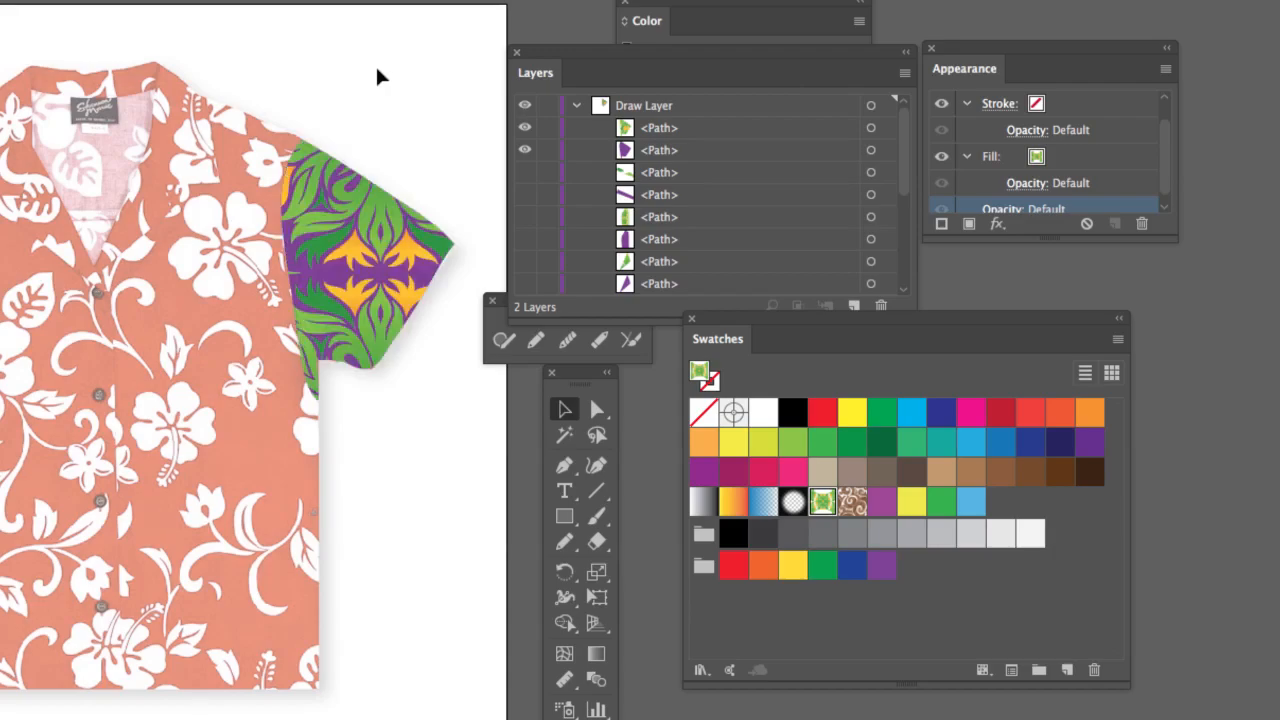
left_click(524, 171)
left_click(524, 194)
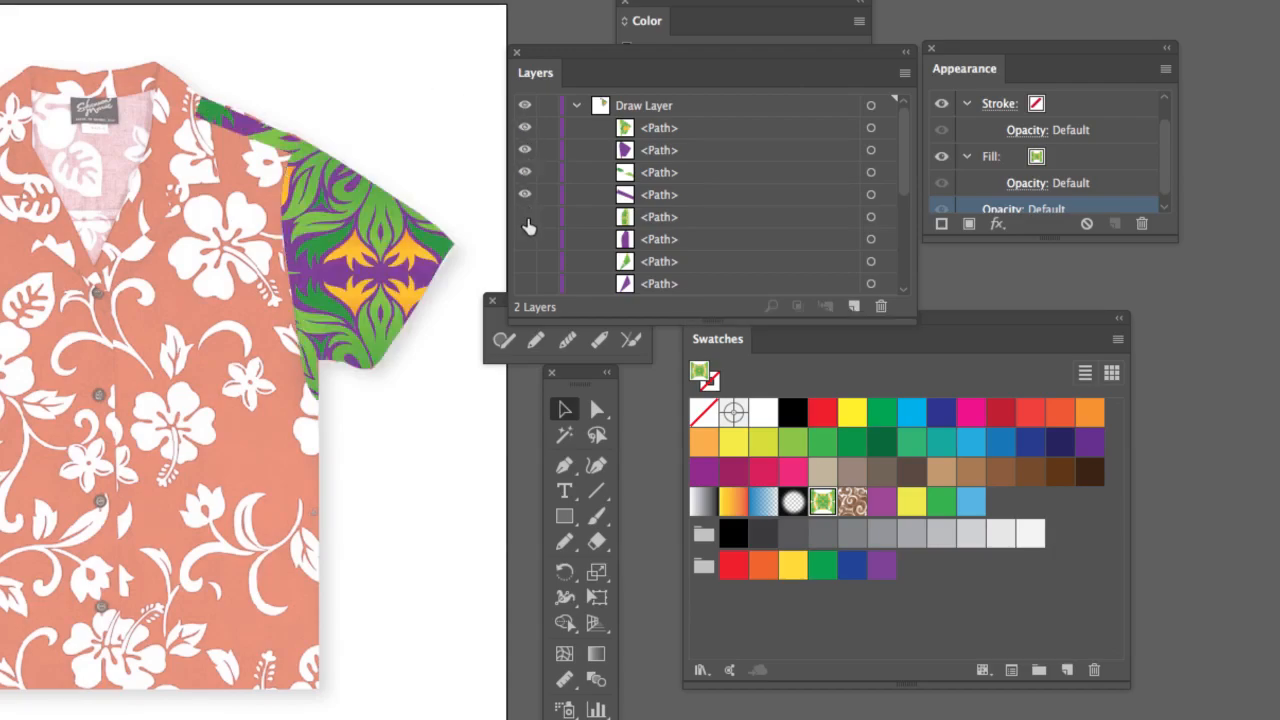
left_click(525, 218)
left_click(525, 240)
left_click(525, 262)
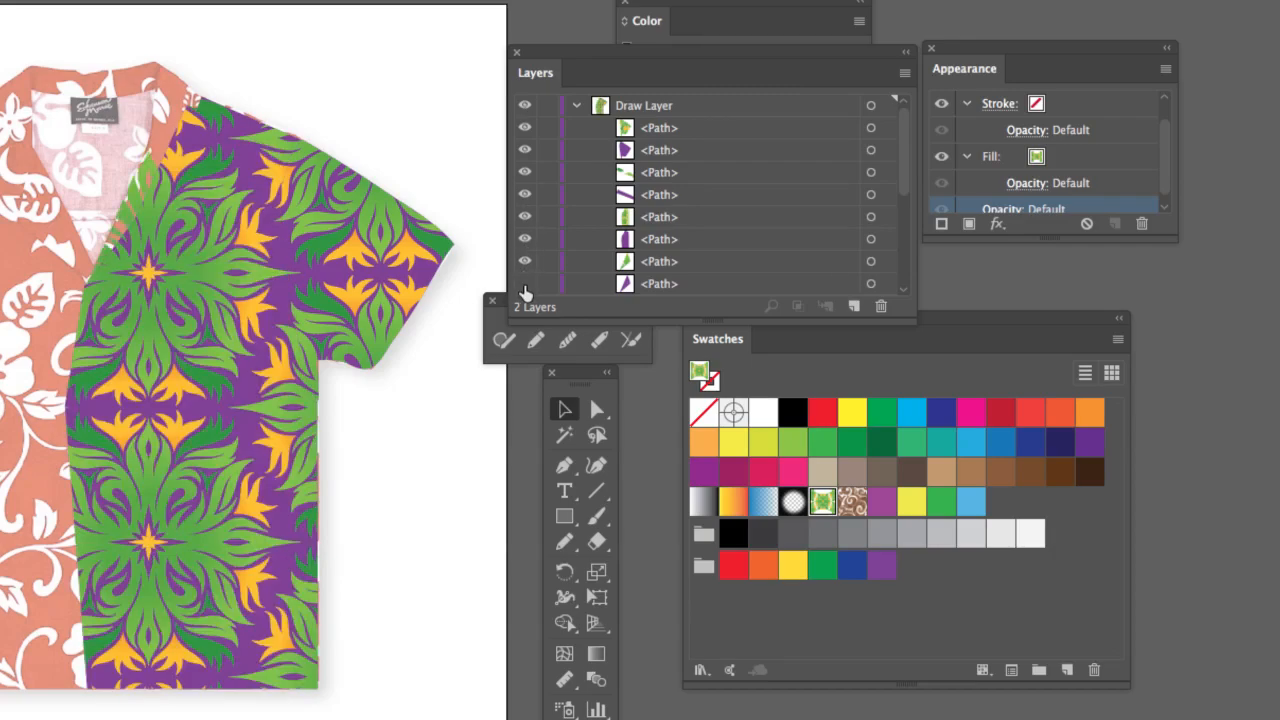
scroll(565, 256, "down", 5)
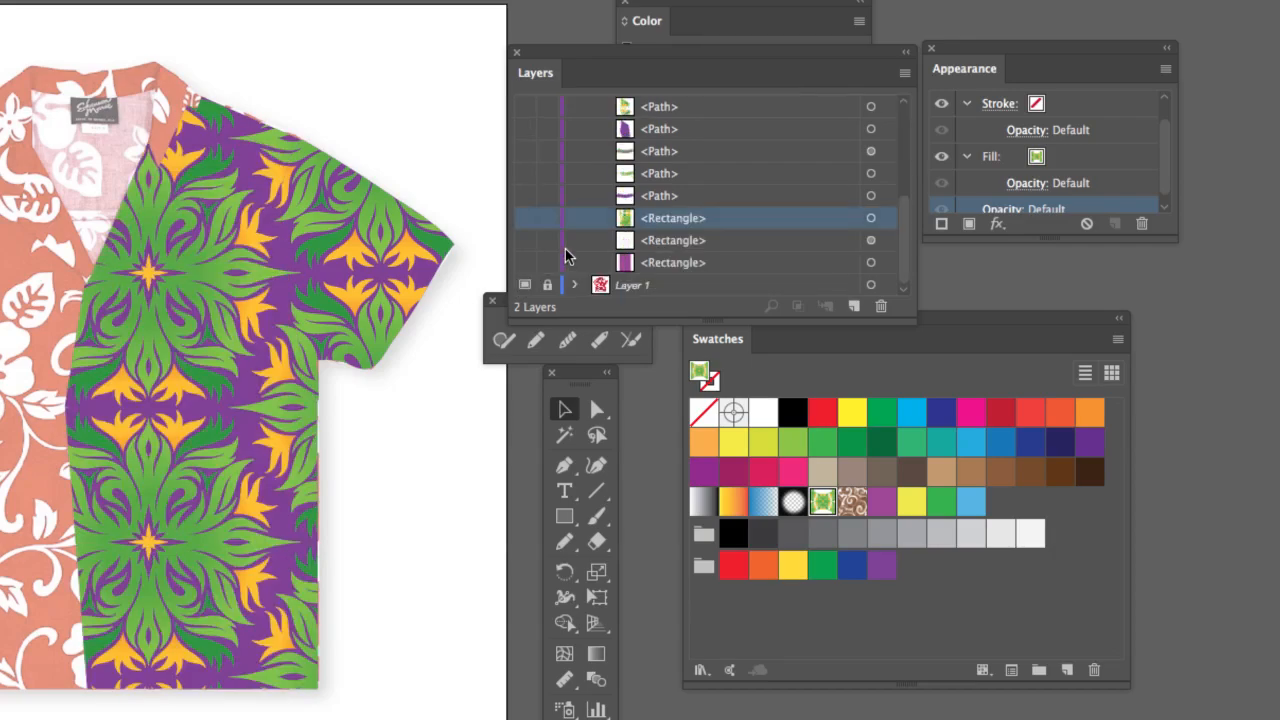
left_click_drag(524, 106, 527, 263)
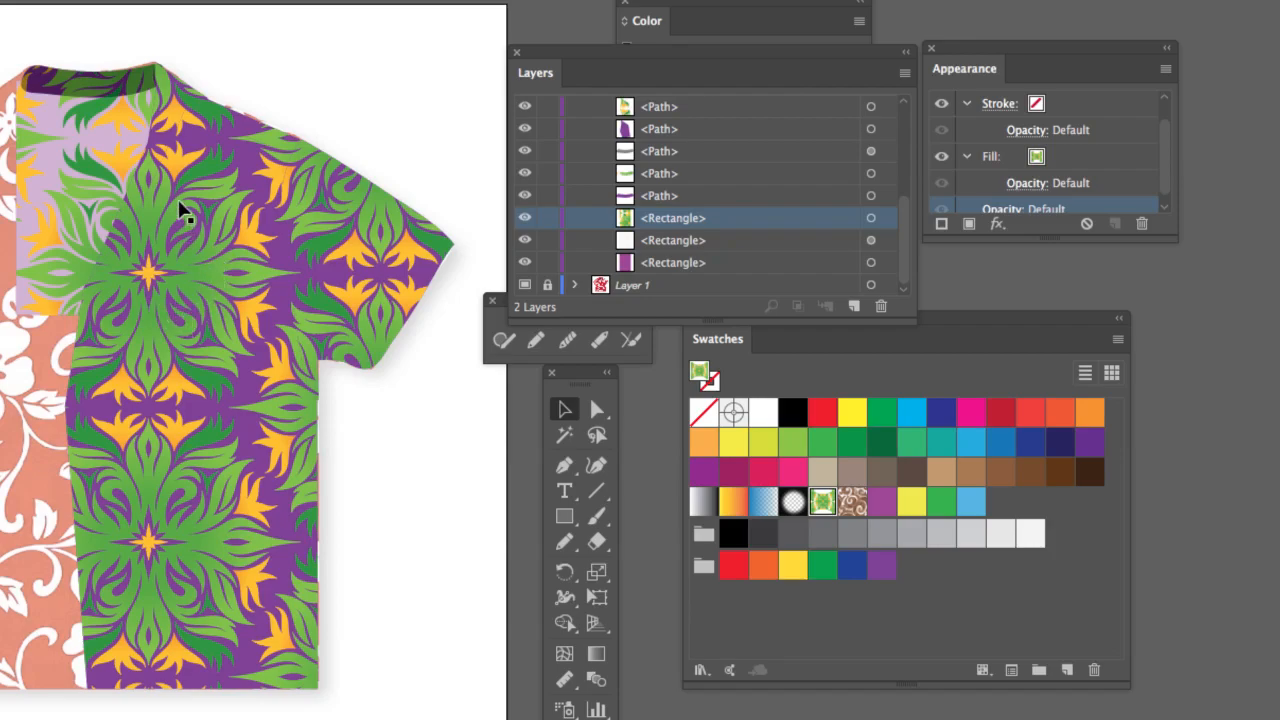
left_click(918, 368)
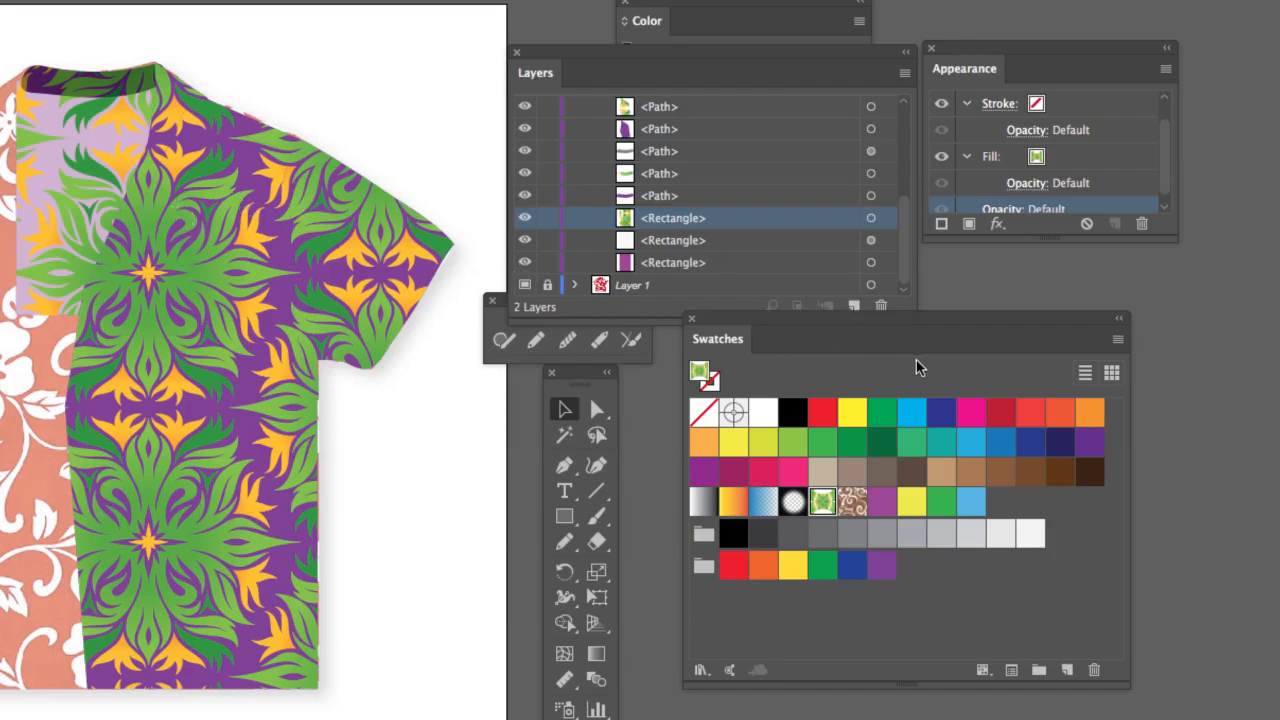
mouse_move(917, 316)
left_mouse_down()
mouse_move(854, 229)
mouse_move(799, 83)
mouse_move(878, 212)
left_mouse_up()
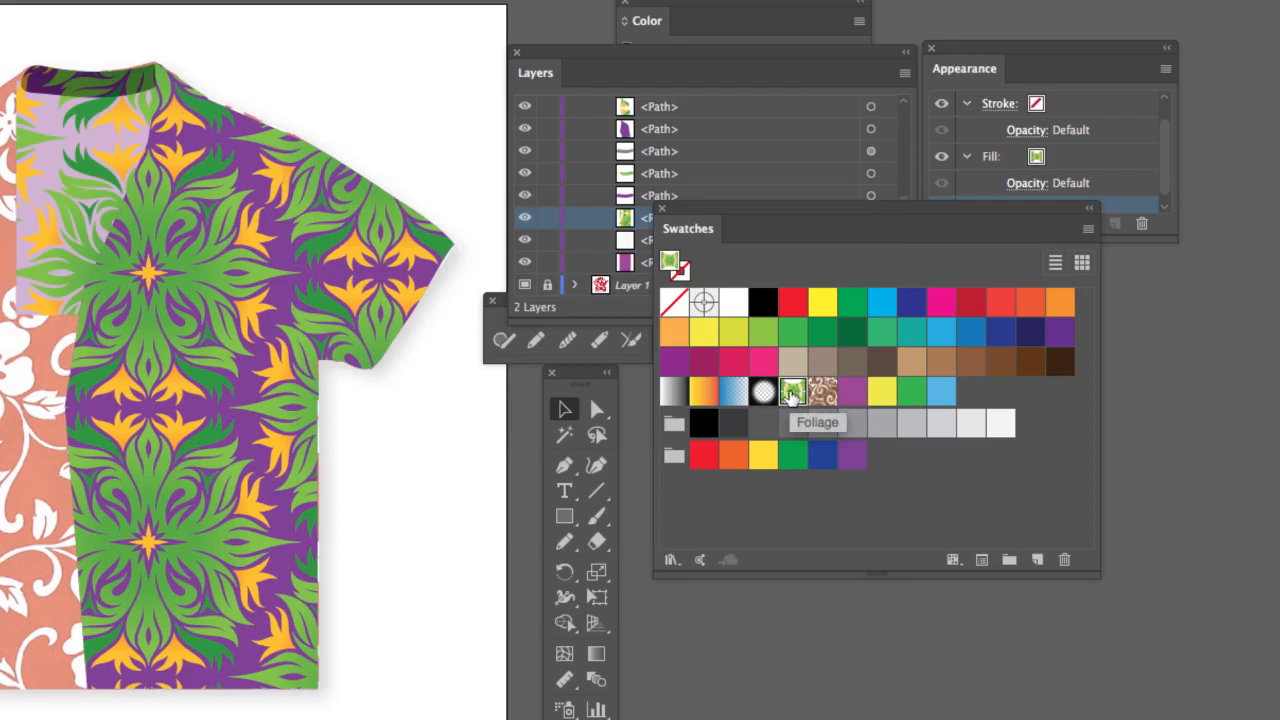
left_click(791, 396)
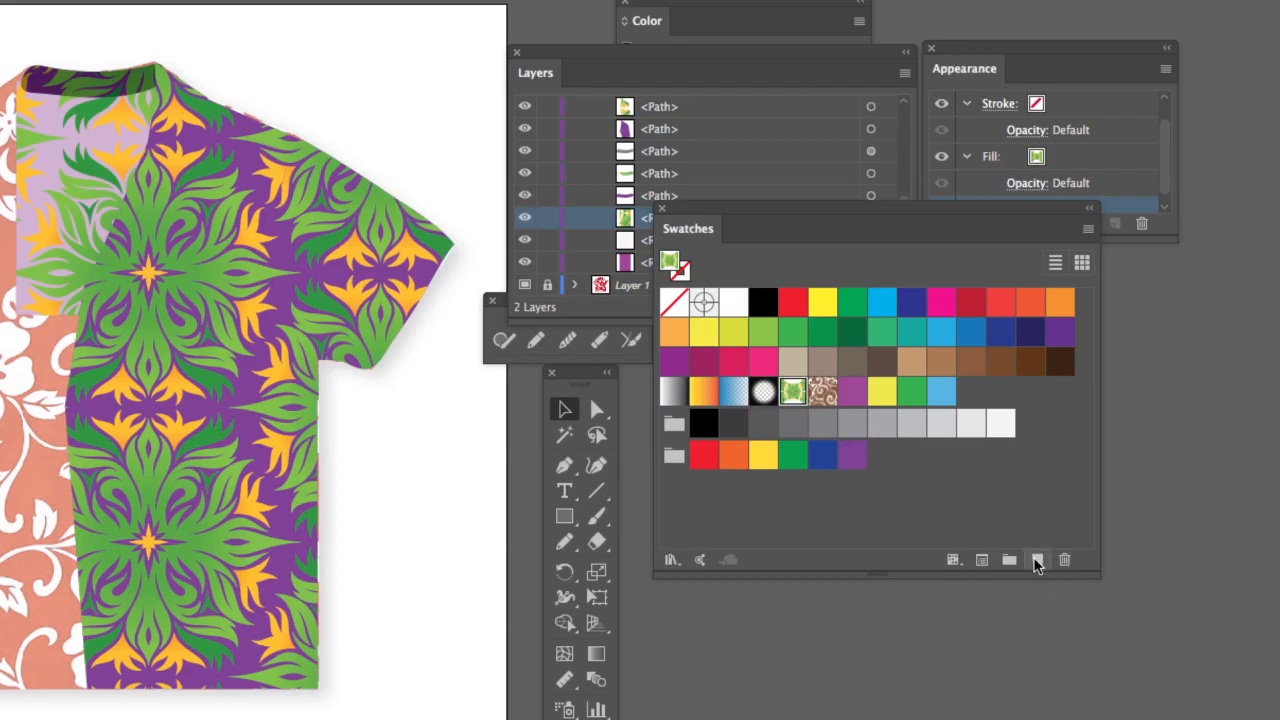
left_click(1037, 562)
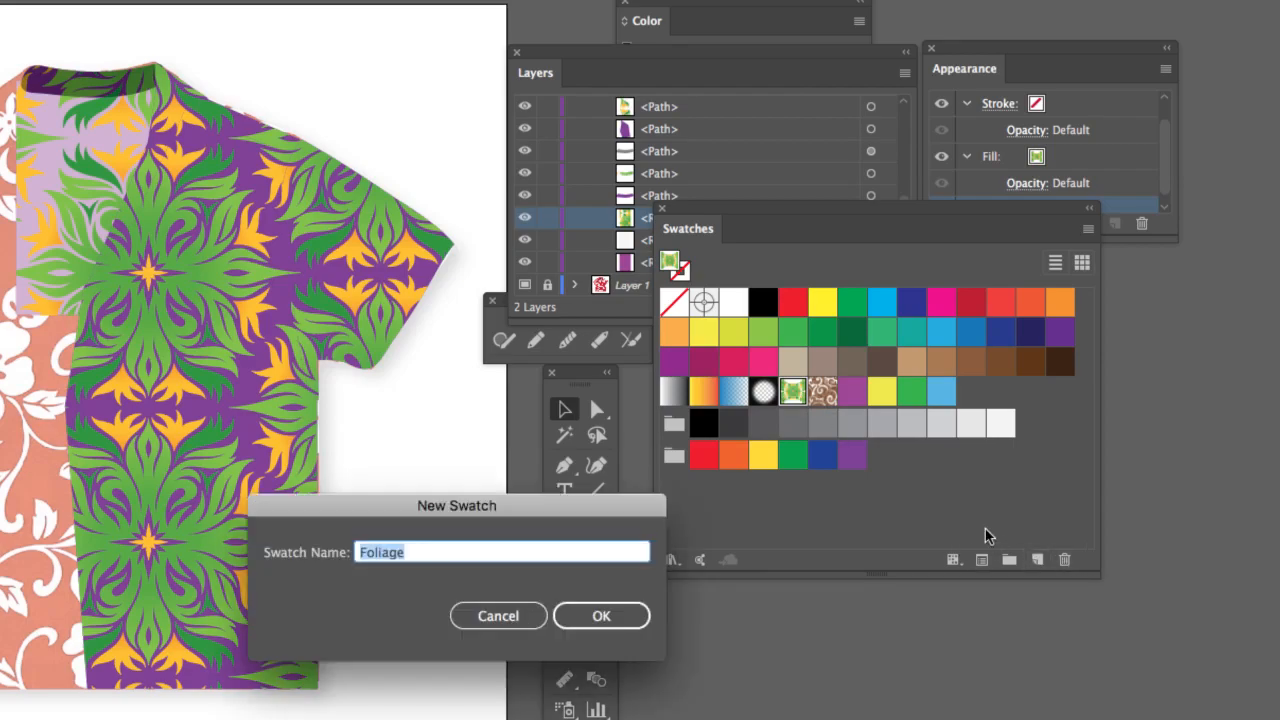
left_click(503, 614)
Step: Duplicate the Foliage pattern swatch and place the copy right beside the original swatch
left_click_drag(793, 393, 1038, 562)
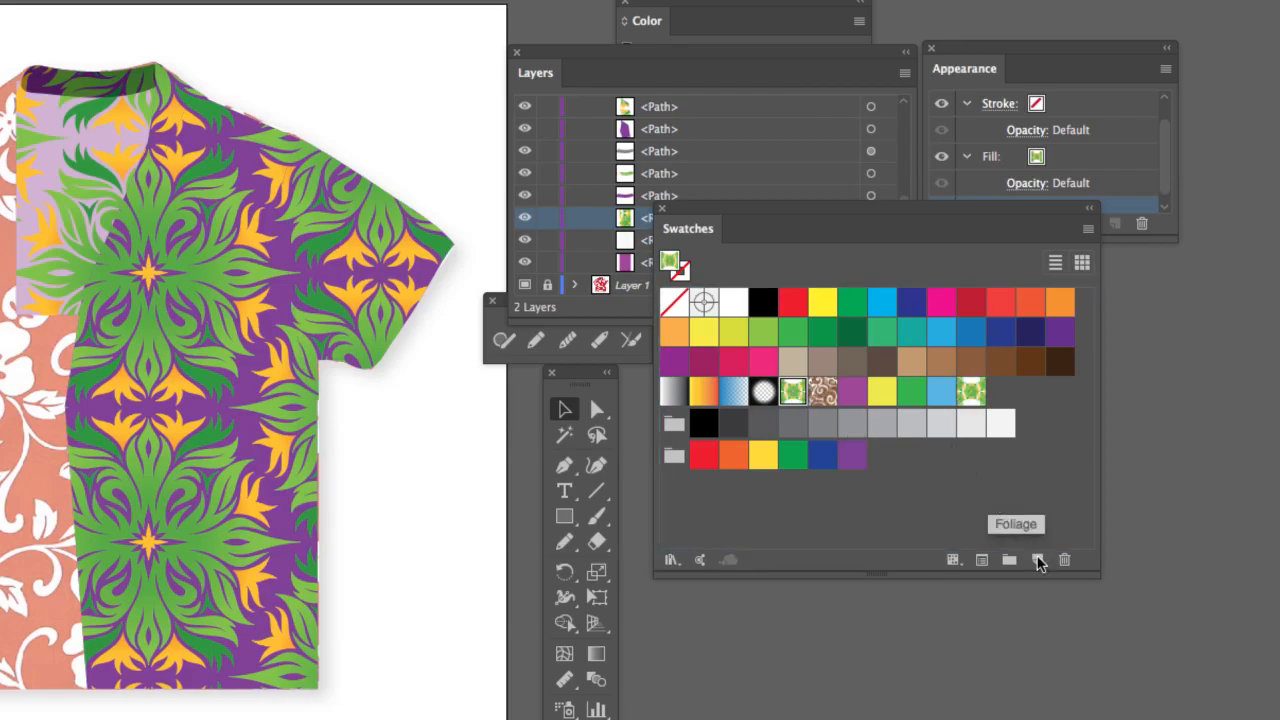
left_click(970, 391)
left_click_drag(820, 395, 824, 396)
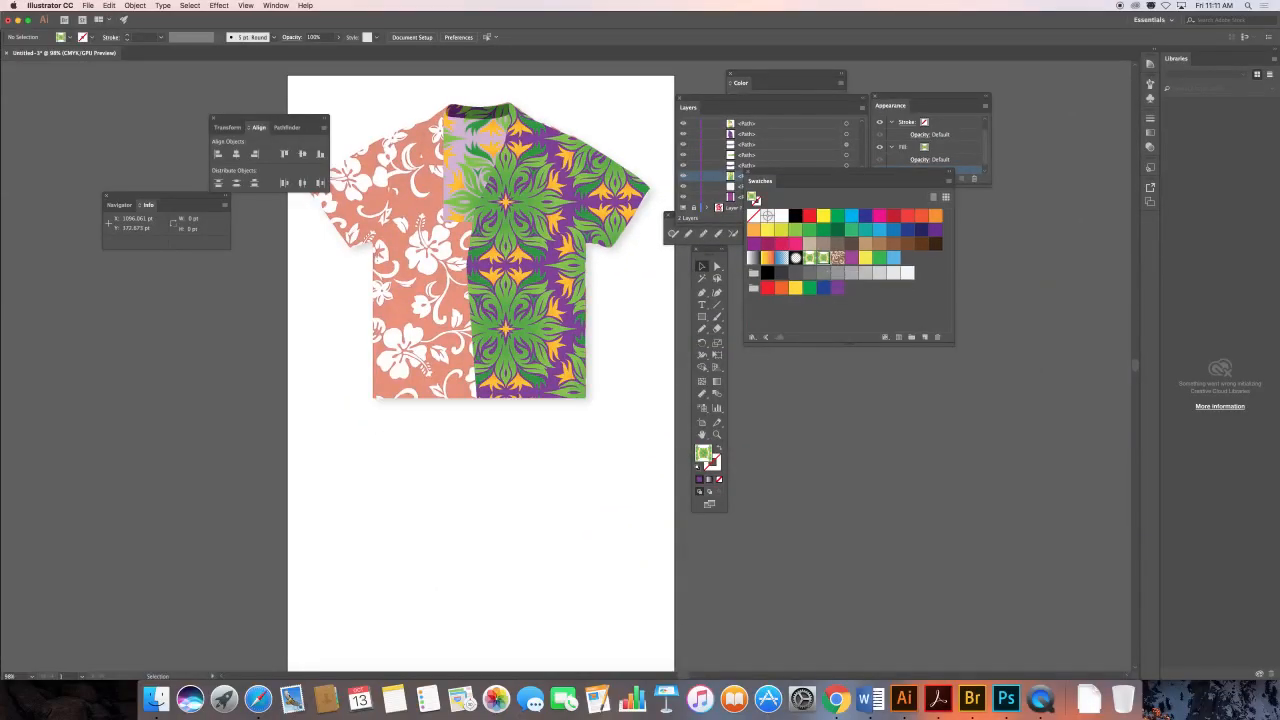
Step: Open the Foliage 2 pattern copy for editing and turn off Move Tile with Art
double_click(837, 258)
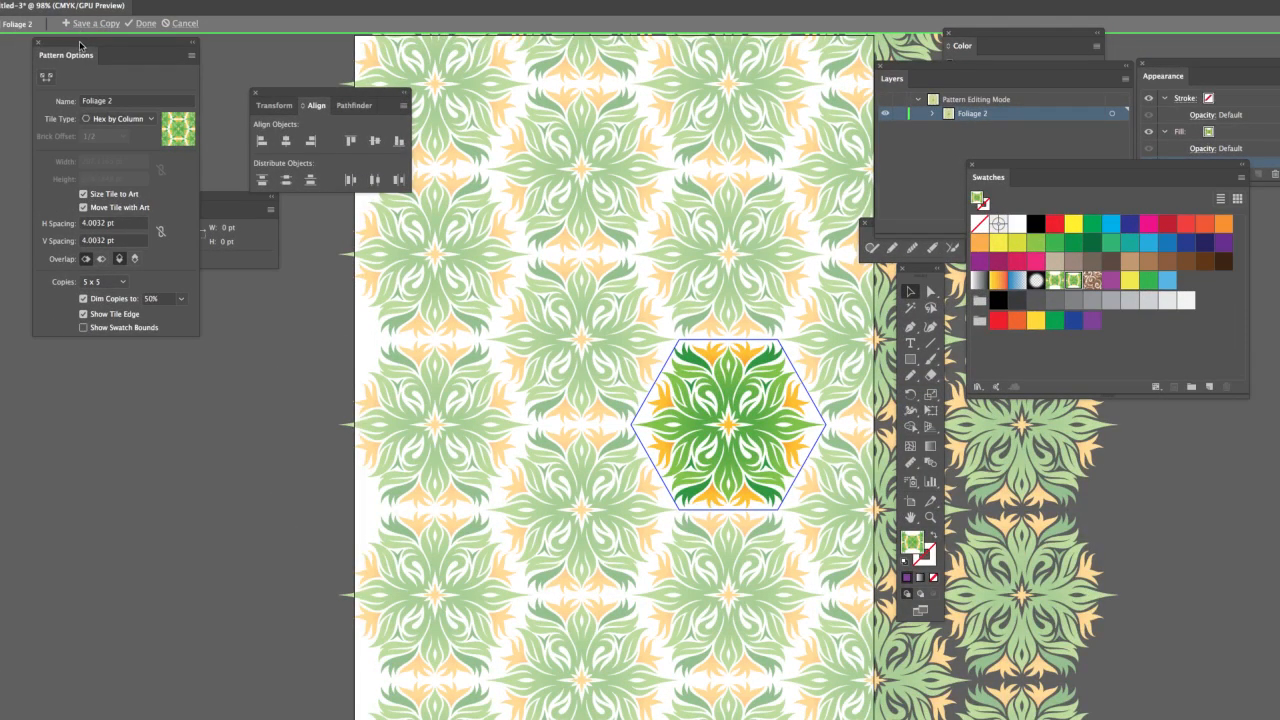
left_click_drag(80, 45, 468, 188)
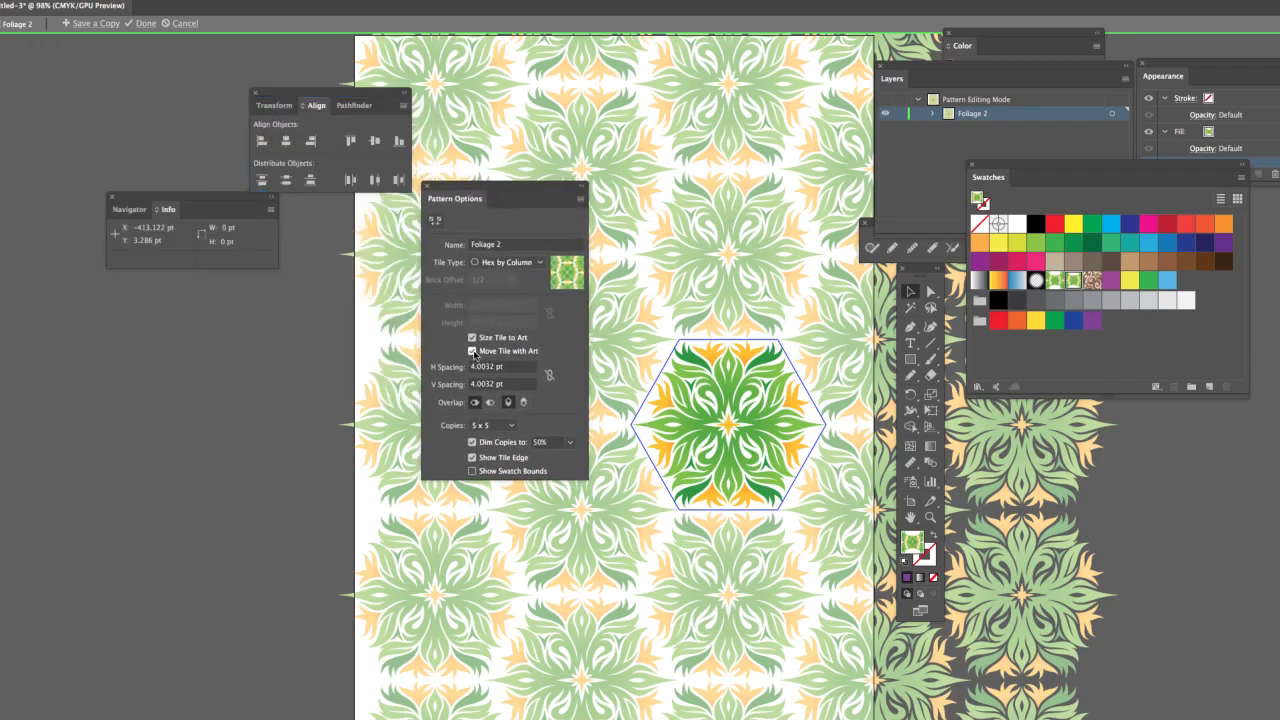
left_click(472, 351)
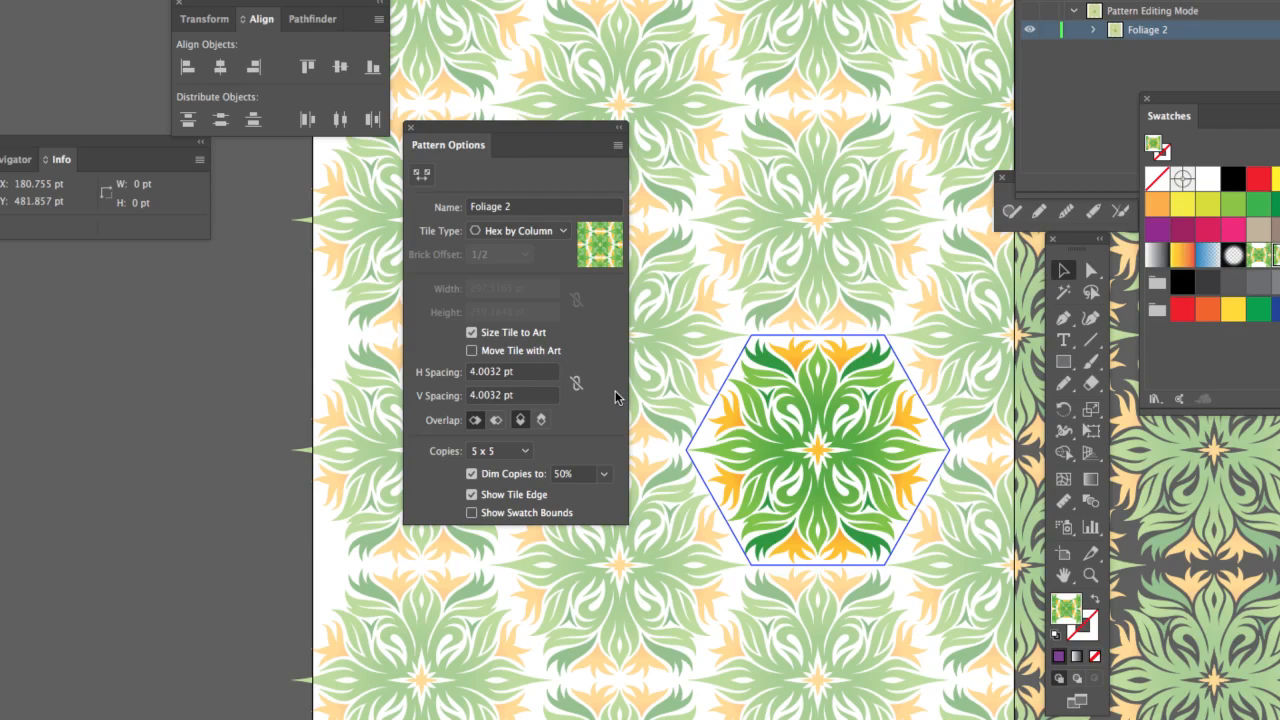
Step: Select all the foliage artwork, shift it slightly within the hexagonal tile, and finish editing the Foliage 2 pattern
left_click_drag(676, 278, 980, 650)
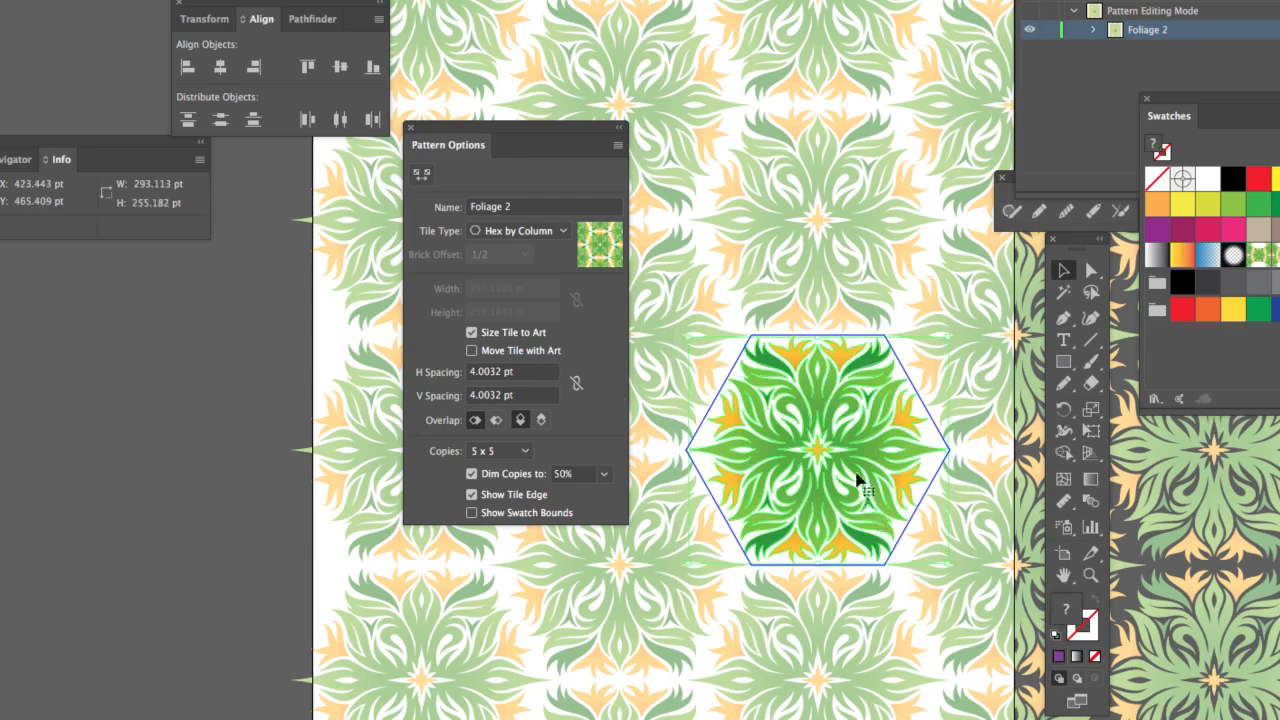
left_click_drag(822, 407, 840, 436)
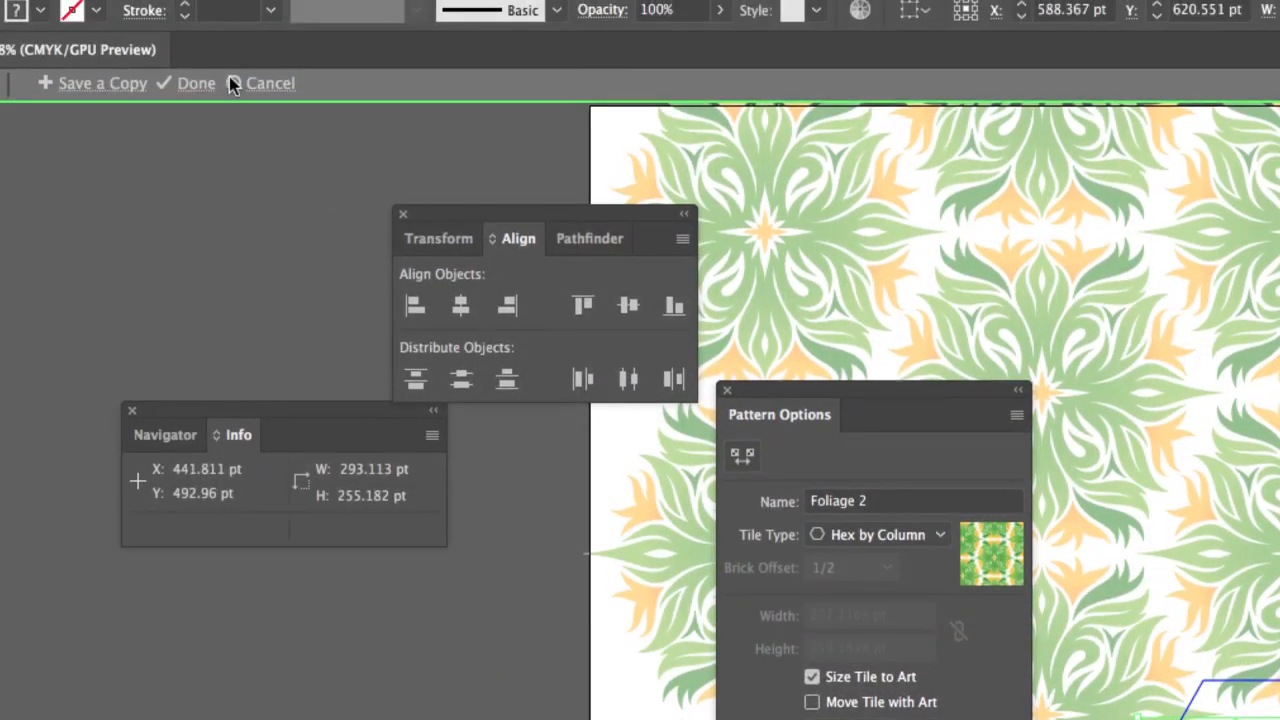
left_click(190, 86)
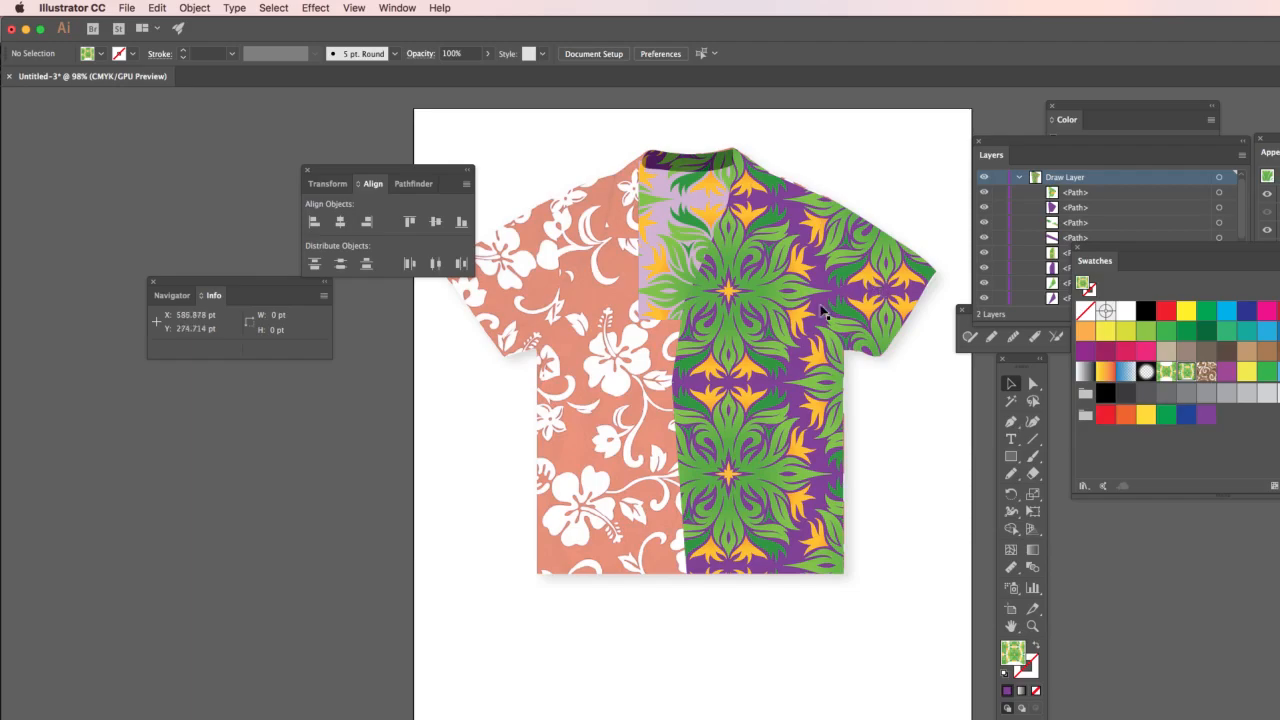
Step: Select the lower and upper foliage-filled collar pieces on the shirt's right half and fill both with the Foliage 2 pattern swatch
left_click(724, 248)
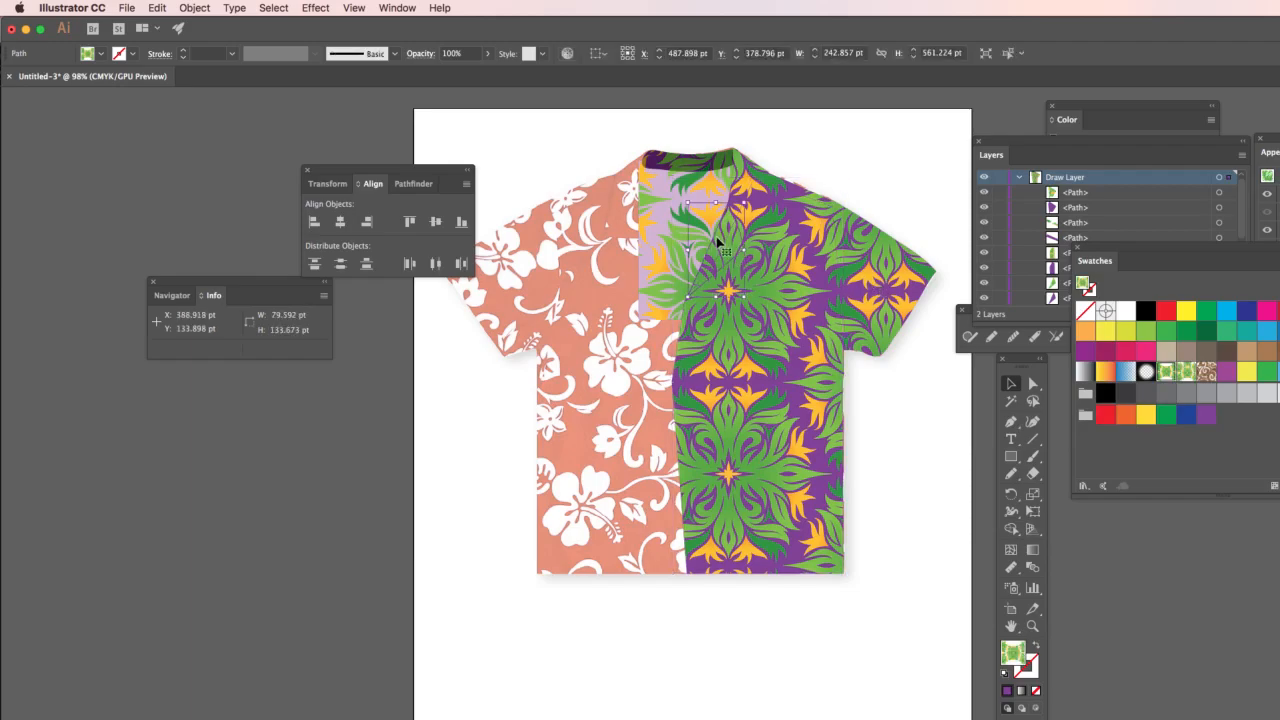
left_click(752, 188, "shift")
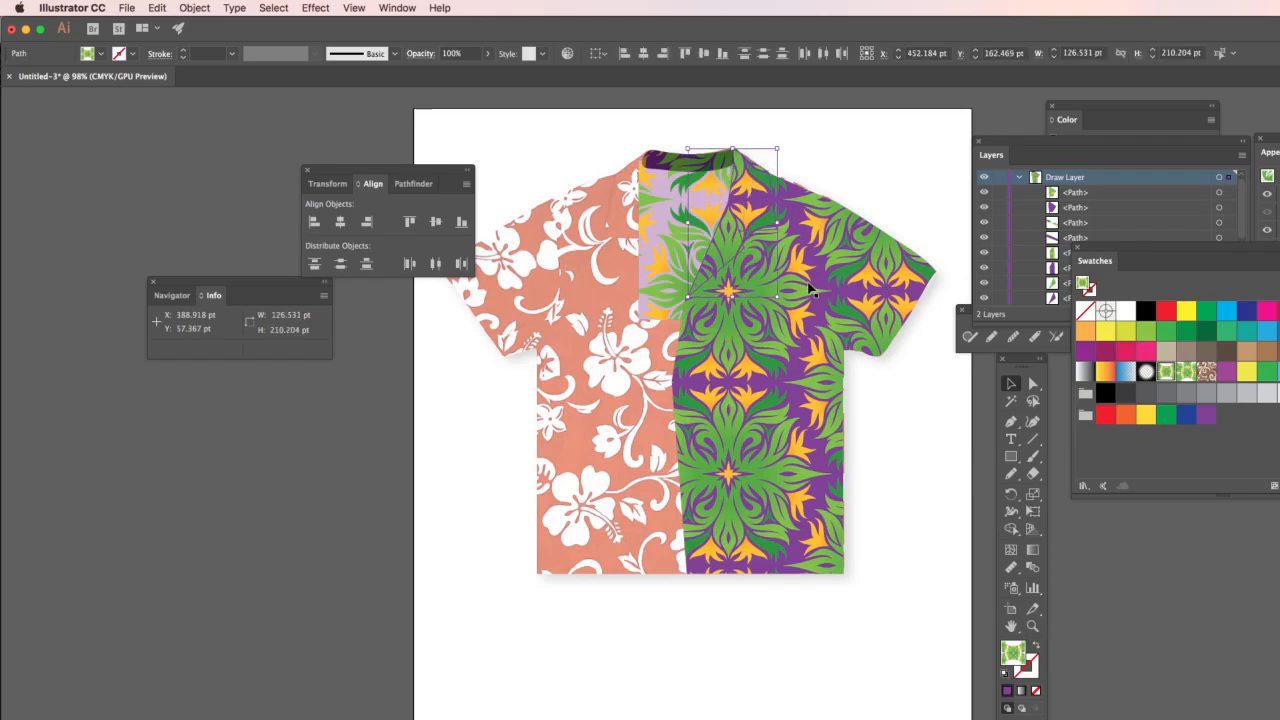
left_click(1185, 372)
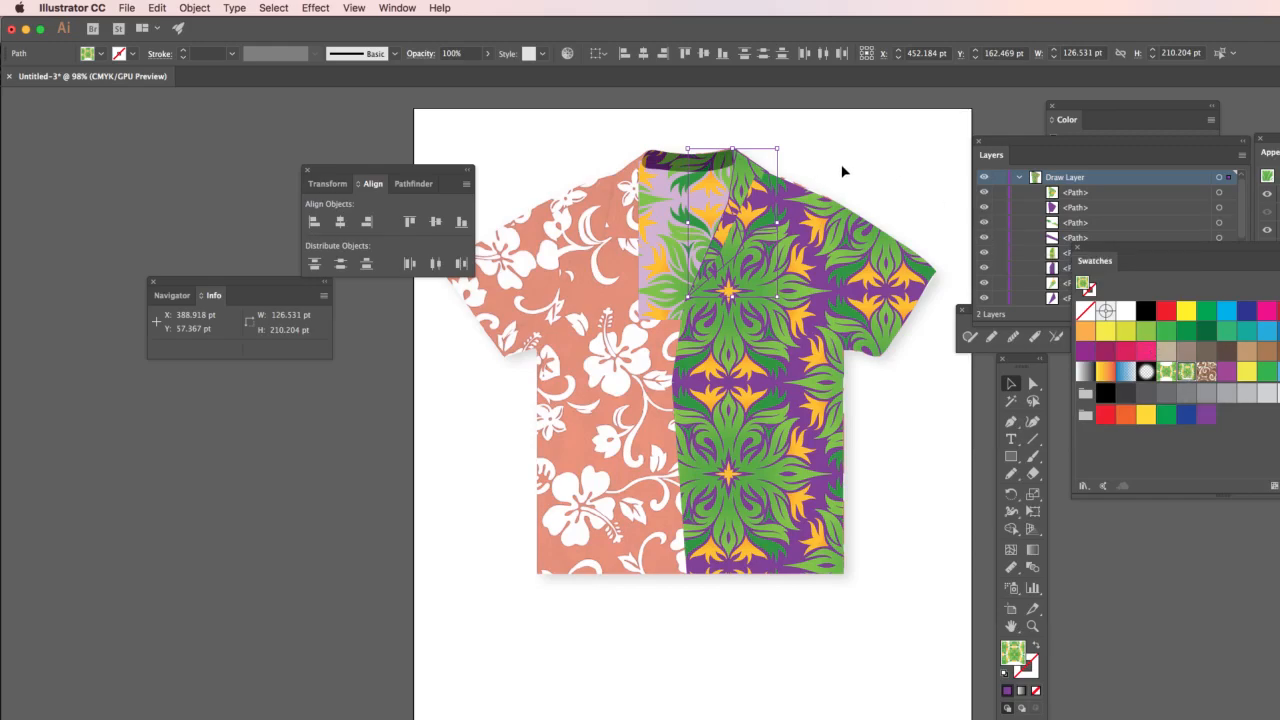
Step: Select the foliage-filled right body of the shirt, then move the Layers panel beside the shirt and enlarge it to show more paths
left_click(779, 480)
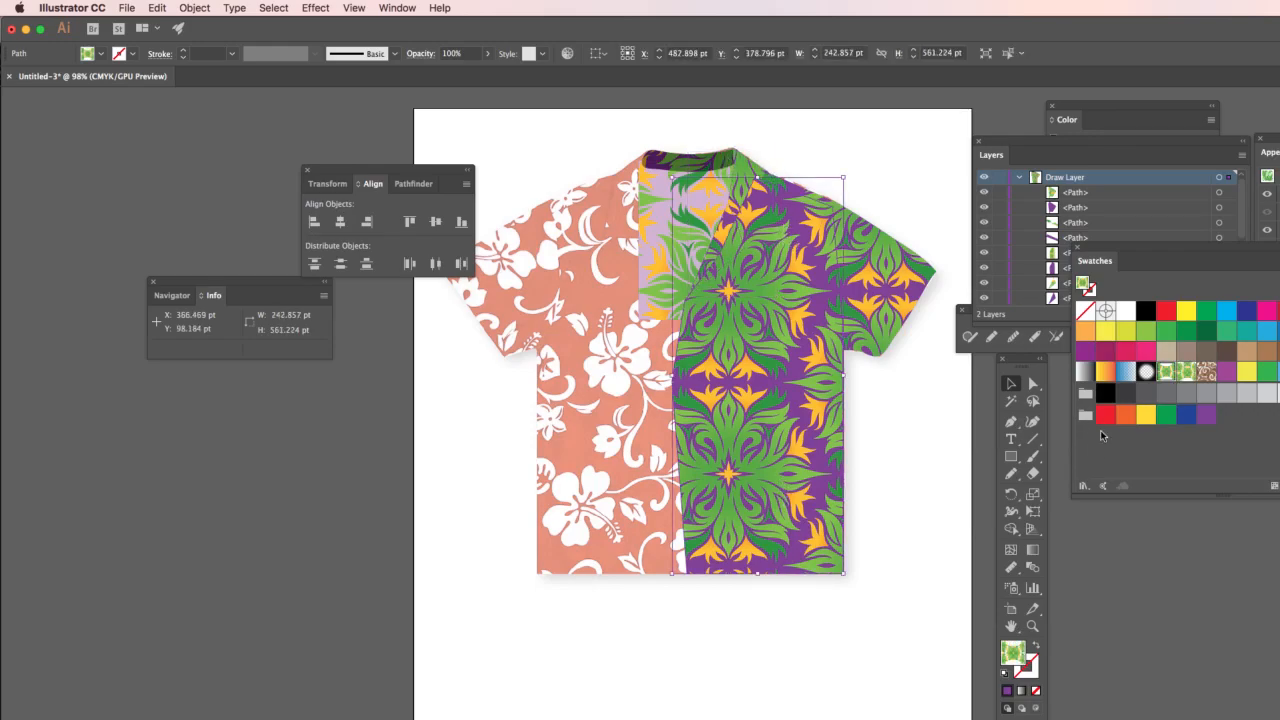
left_click_drag(1076, 160, 447, 151)
left_click_drag(616, 310, 640, 424)
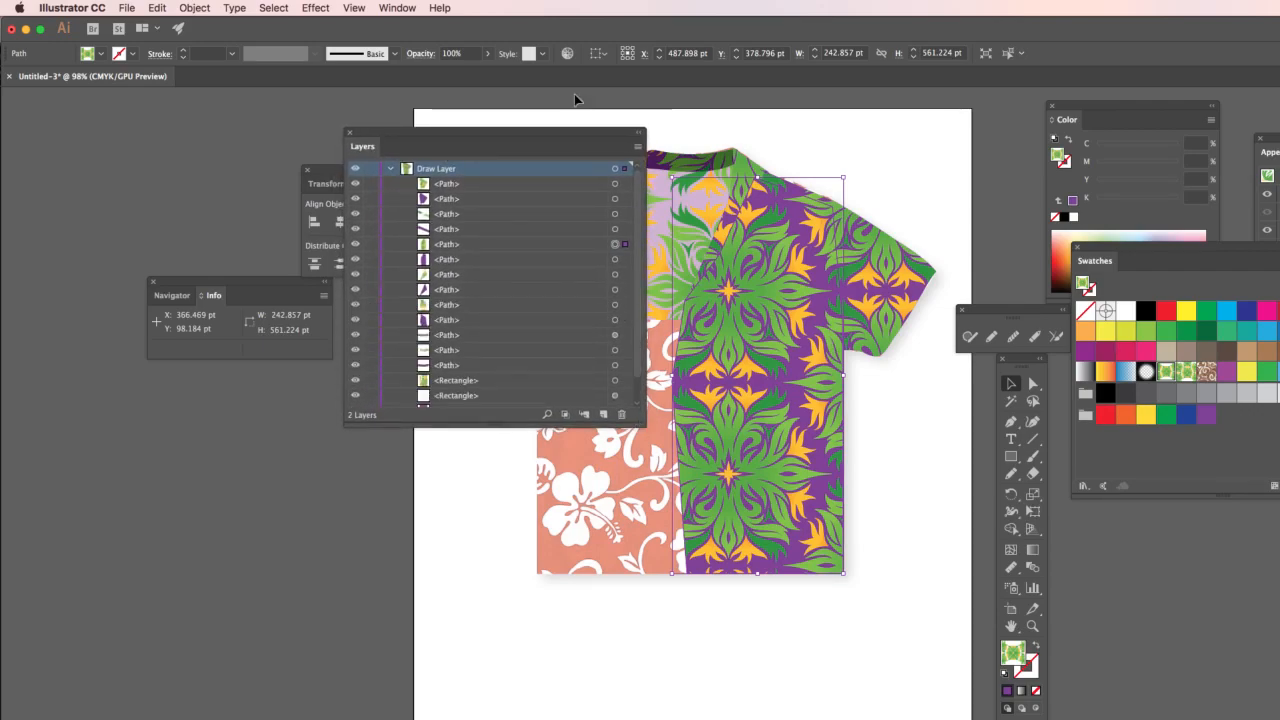
left_click_drag(460, 132, 408, 132)
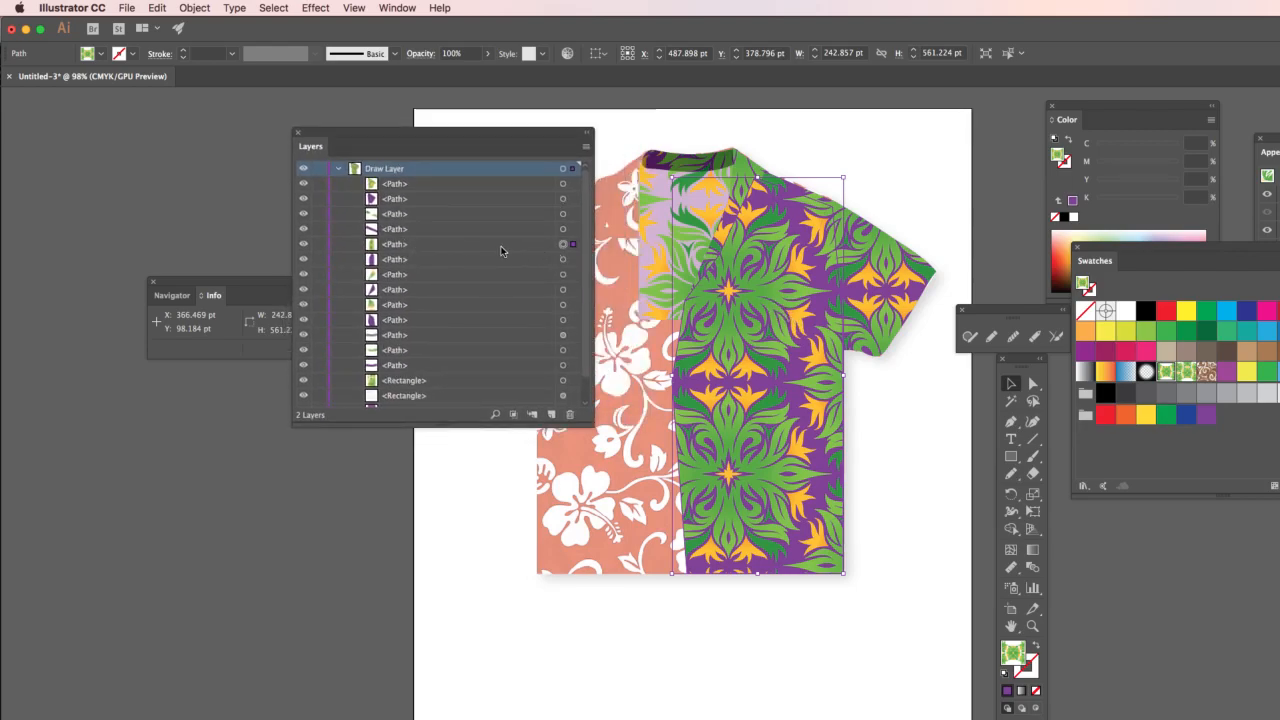
Step: Toggle the visibility of the right body's two paths to identify them, and rename the purple one as body base right
left_click(463, 261)
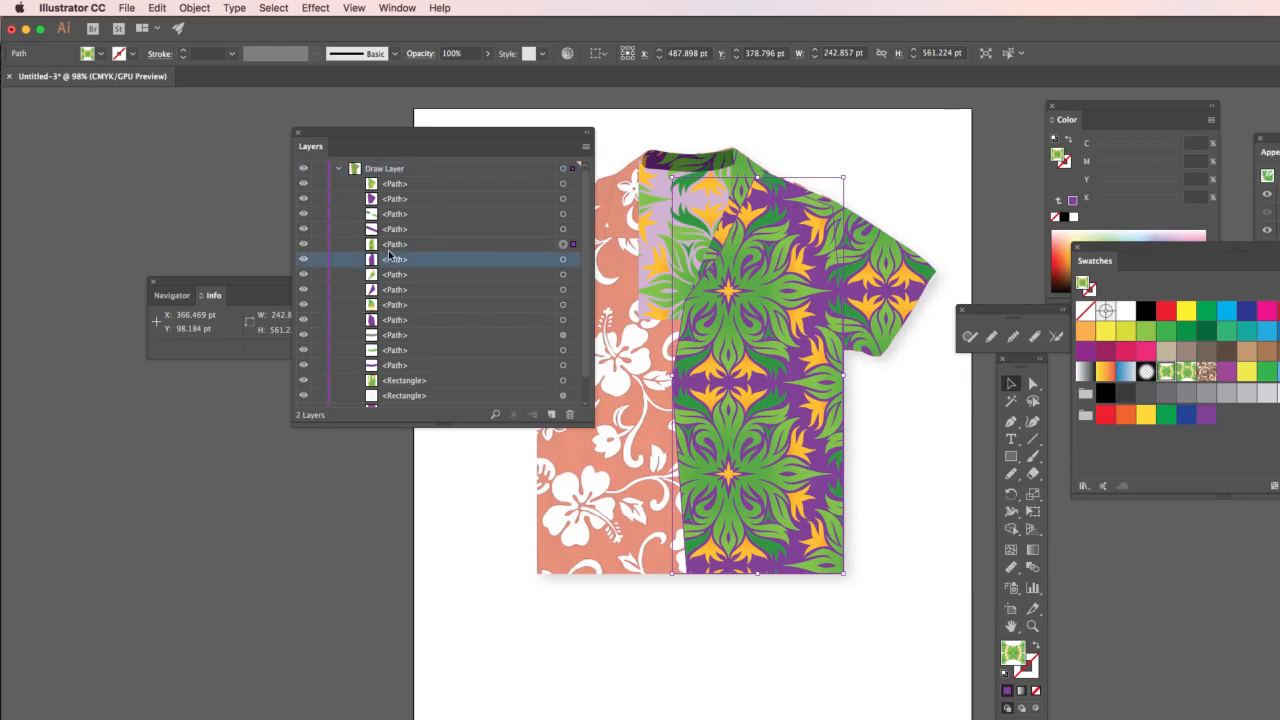
left_click(302, 261)
left_click(302, 261)
left_click(303, 245)
left_click(303, 245)
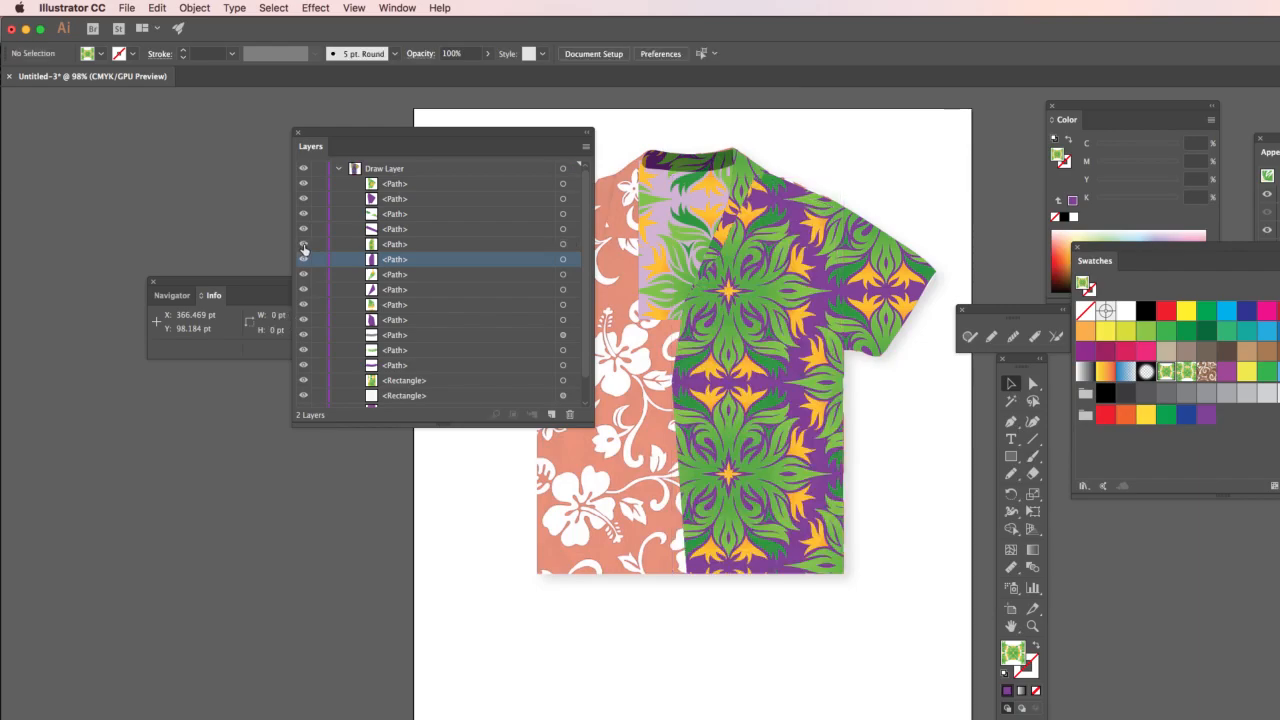
double_click(396, 260)
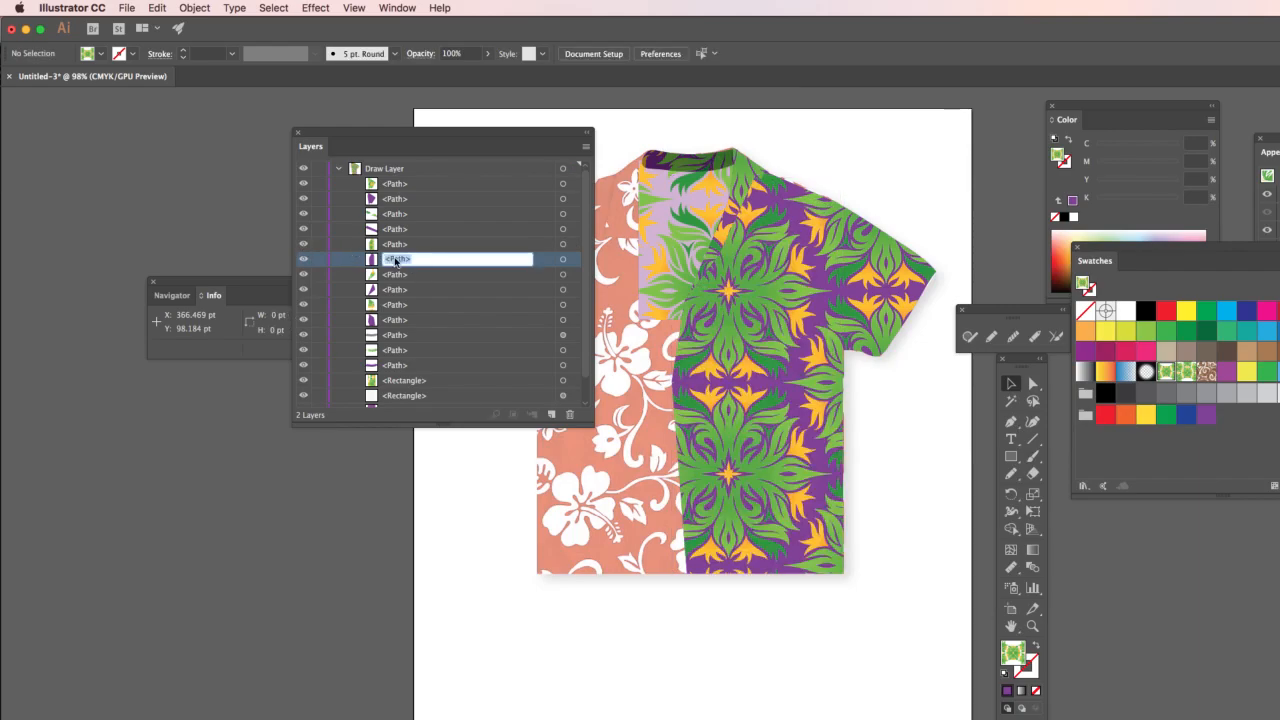
type("body")
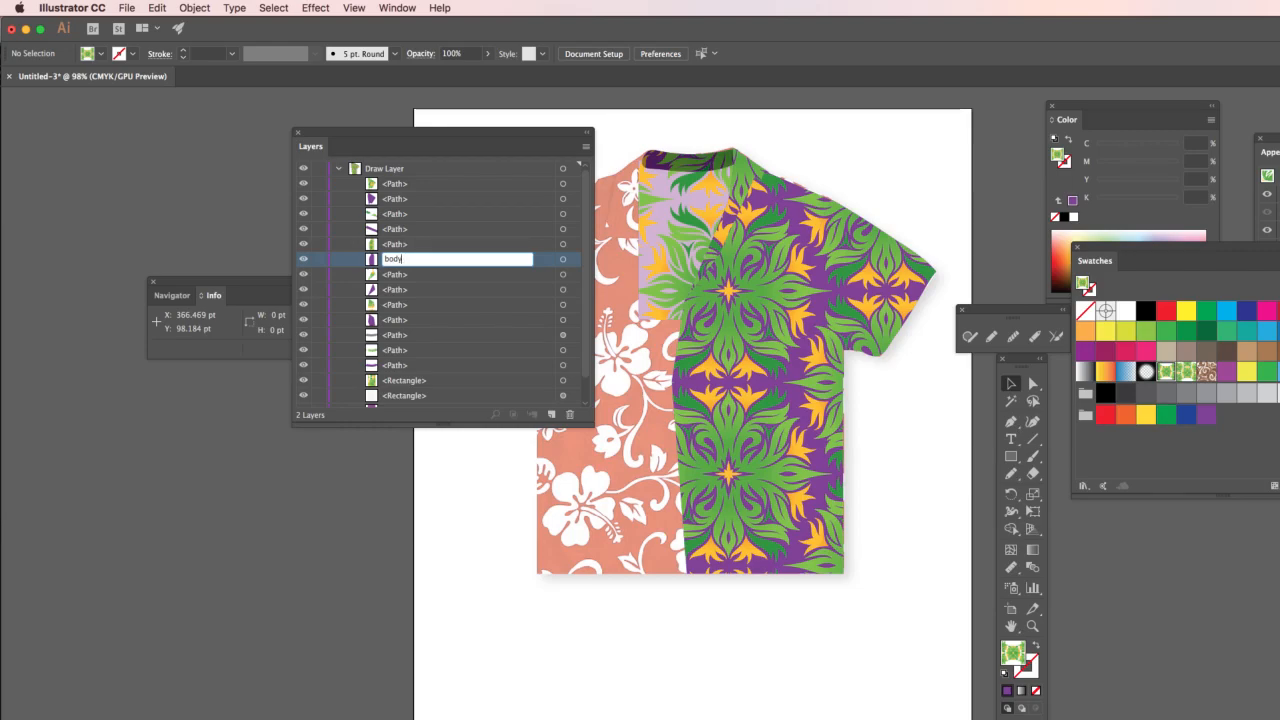
type(" base right")
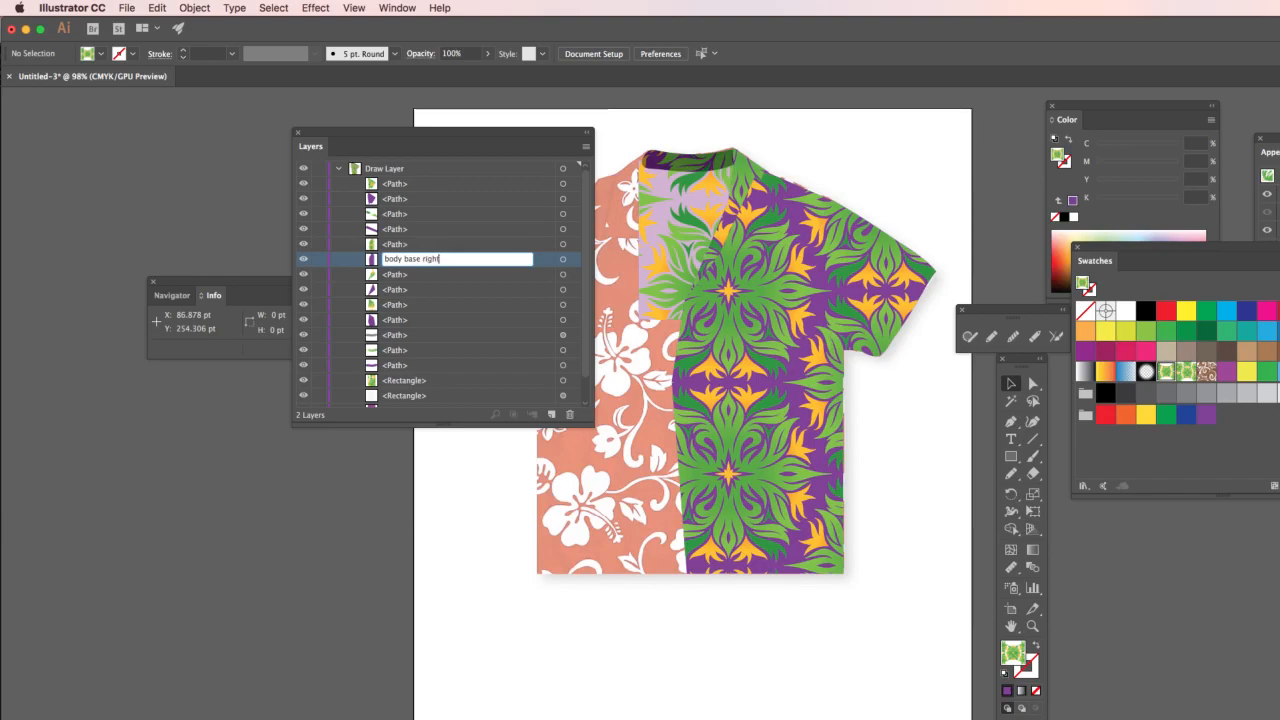
Step: Rename the foliage-filled path directly above body base right as body pattern right
left_click(401, 246)
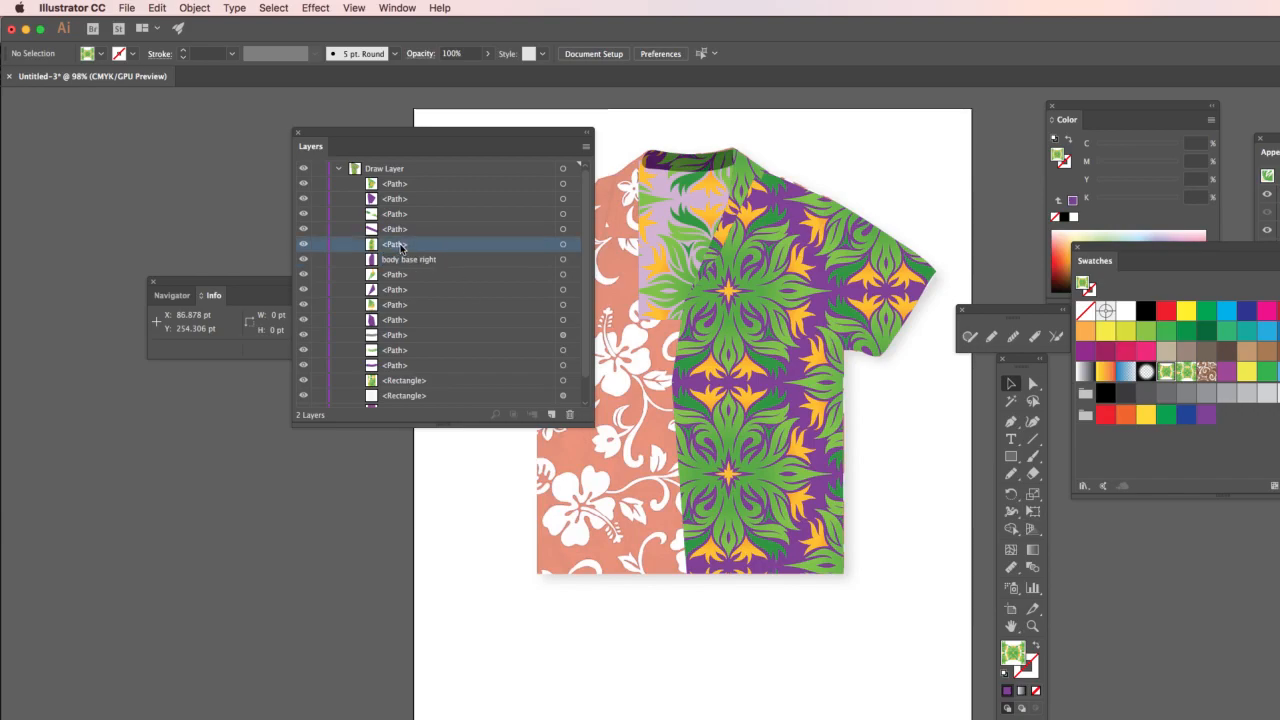
double_click(401, 245)
type("body bas")
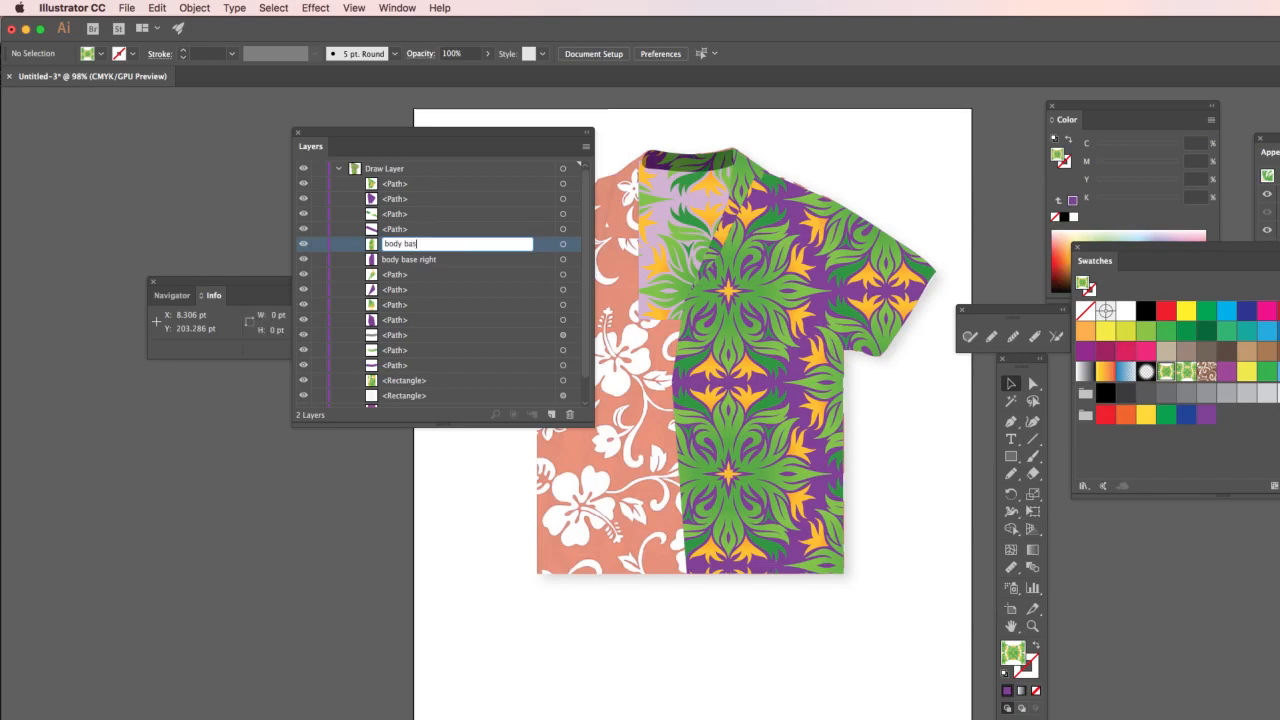
key("BackSpace")
key("BackSpace")
key("BackSpace")
type("pattern right")
left_click(435, 288)
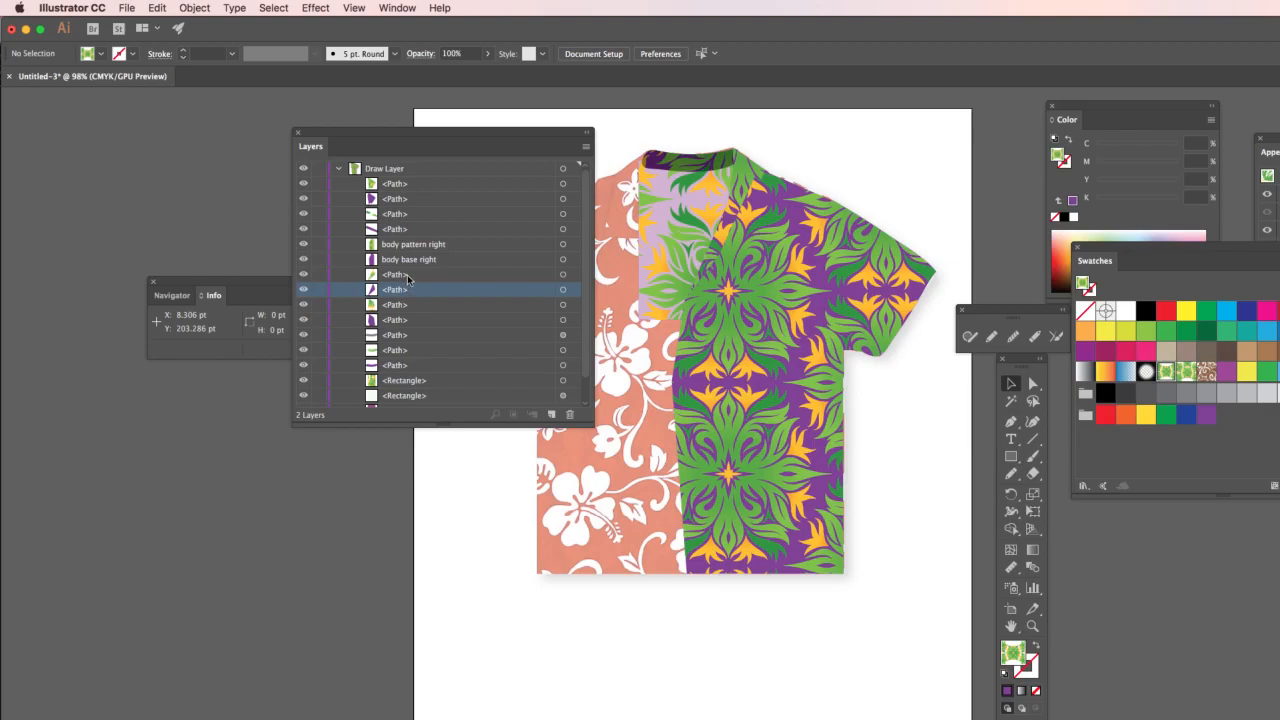
Step: Restack body pattern right directly above body base right, placing both beneath the collar paths and above the rectangles on Draw Layer
left_click(405, 260)
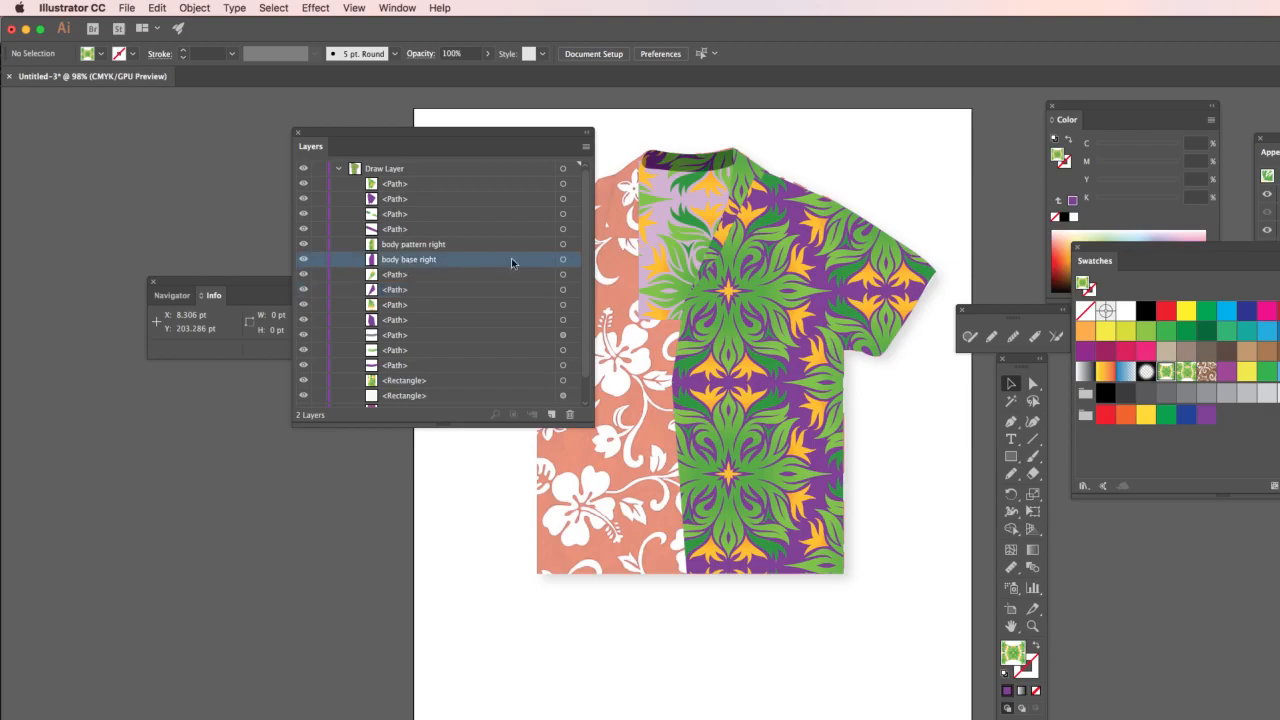
left_click(562, 262)
left_click_drag(533, 263, 526, 391)
left_click(450, 221)
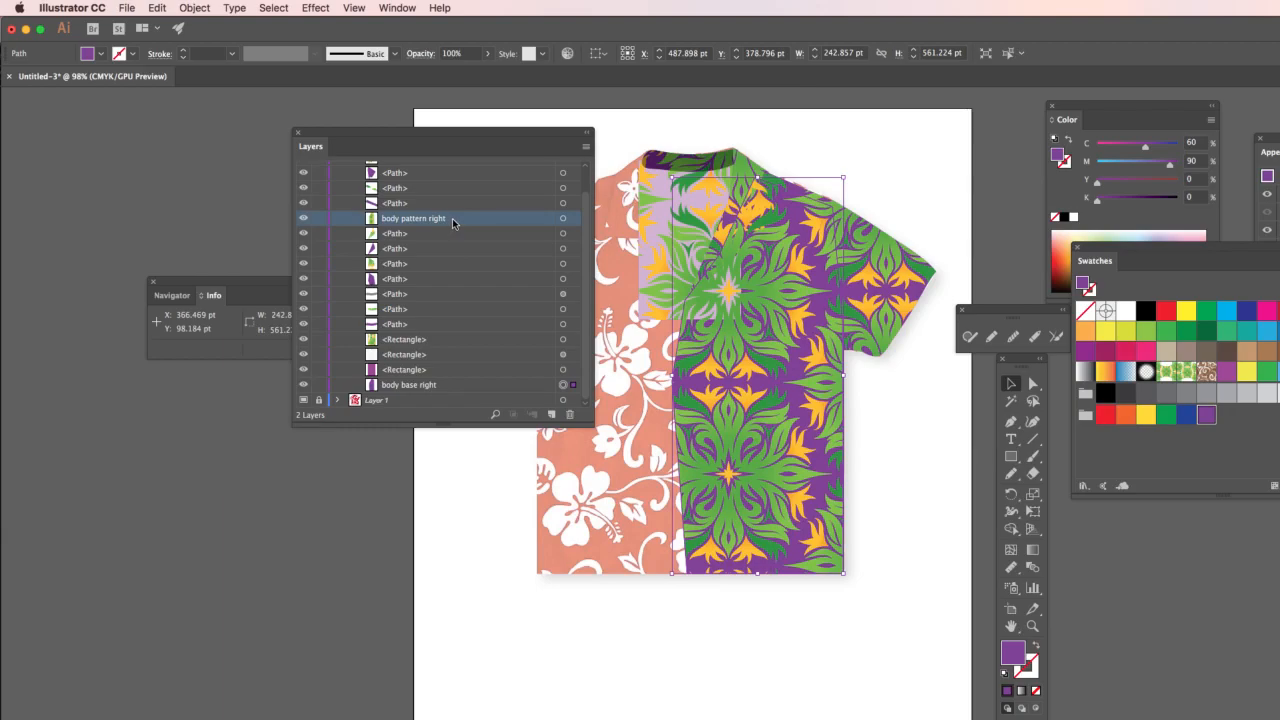
left_click_drag(476, 222, 473, 373)
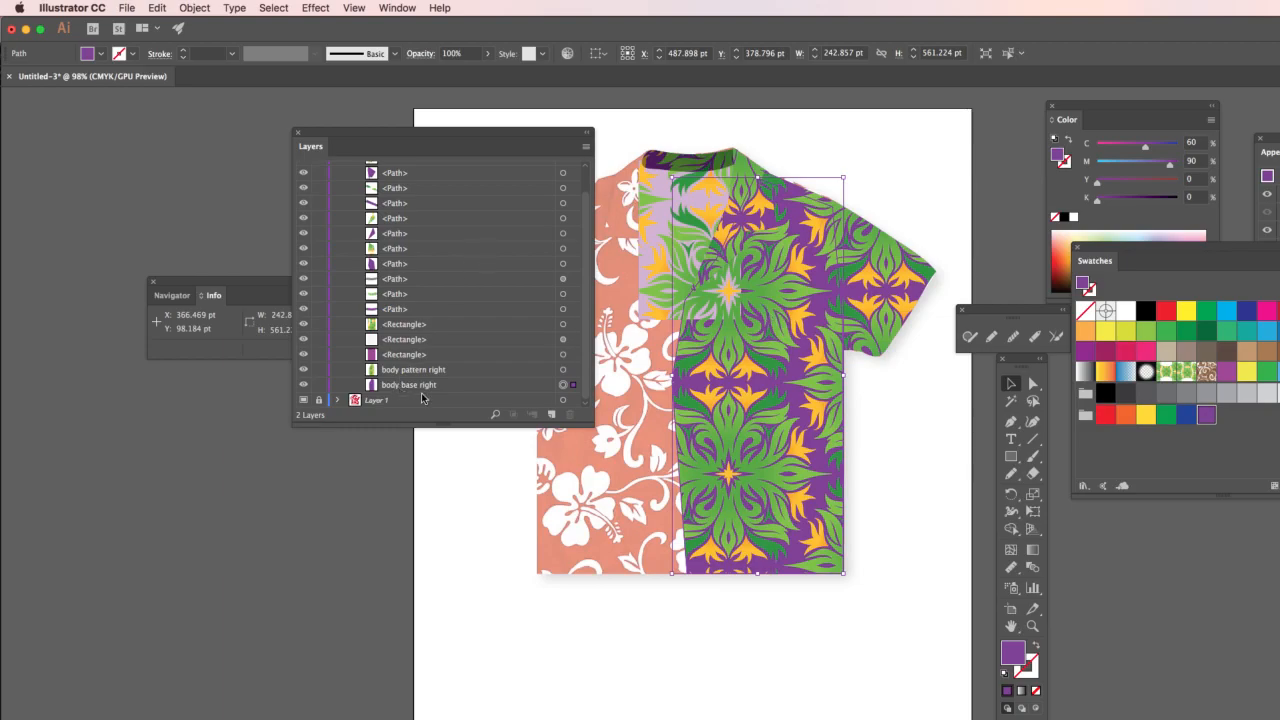
left_click_drag(410, 371, 412, 320)
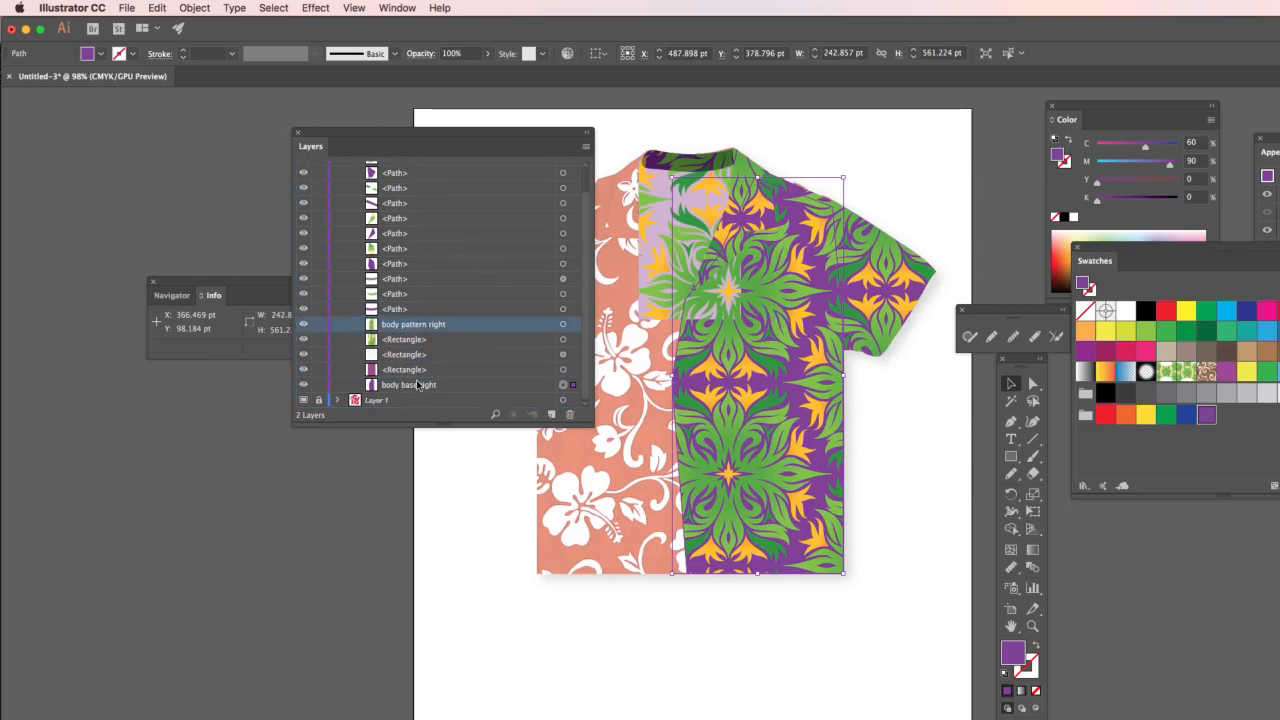
left_click_drag(418, 393, 417, 338)
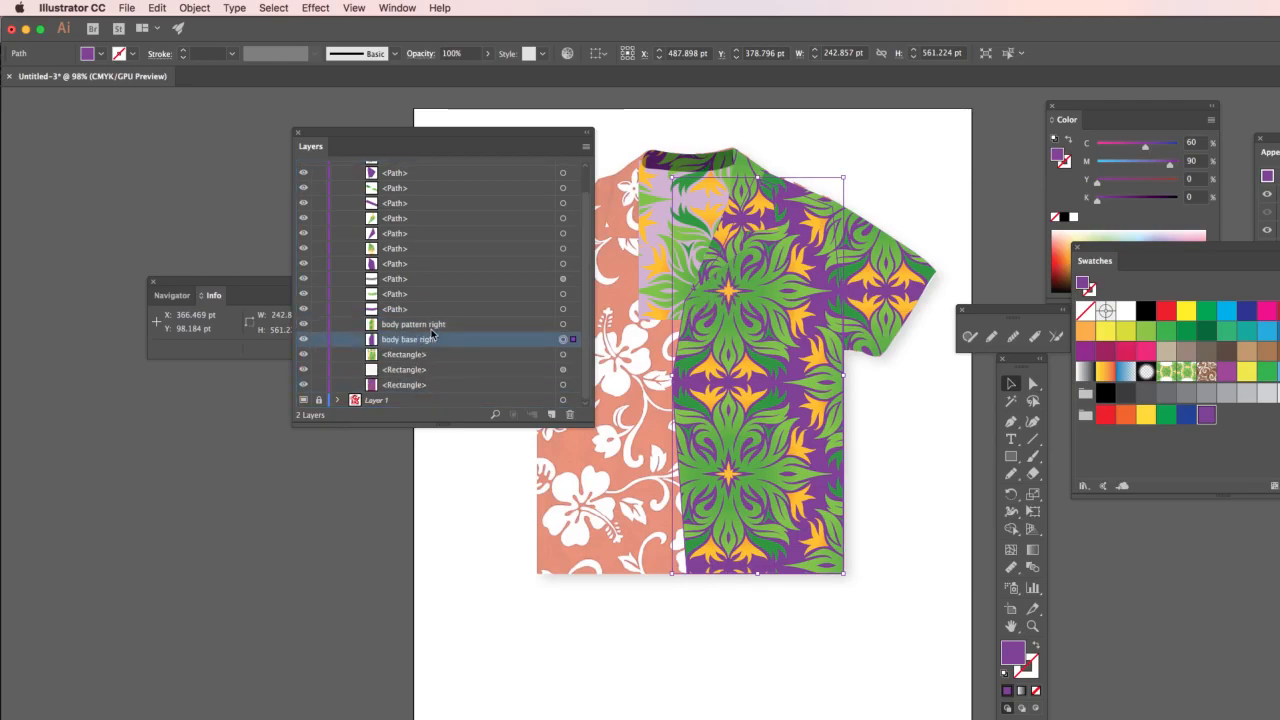
left_click(457, 514)
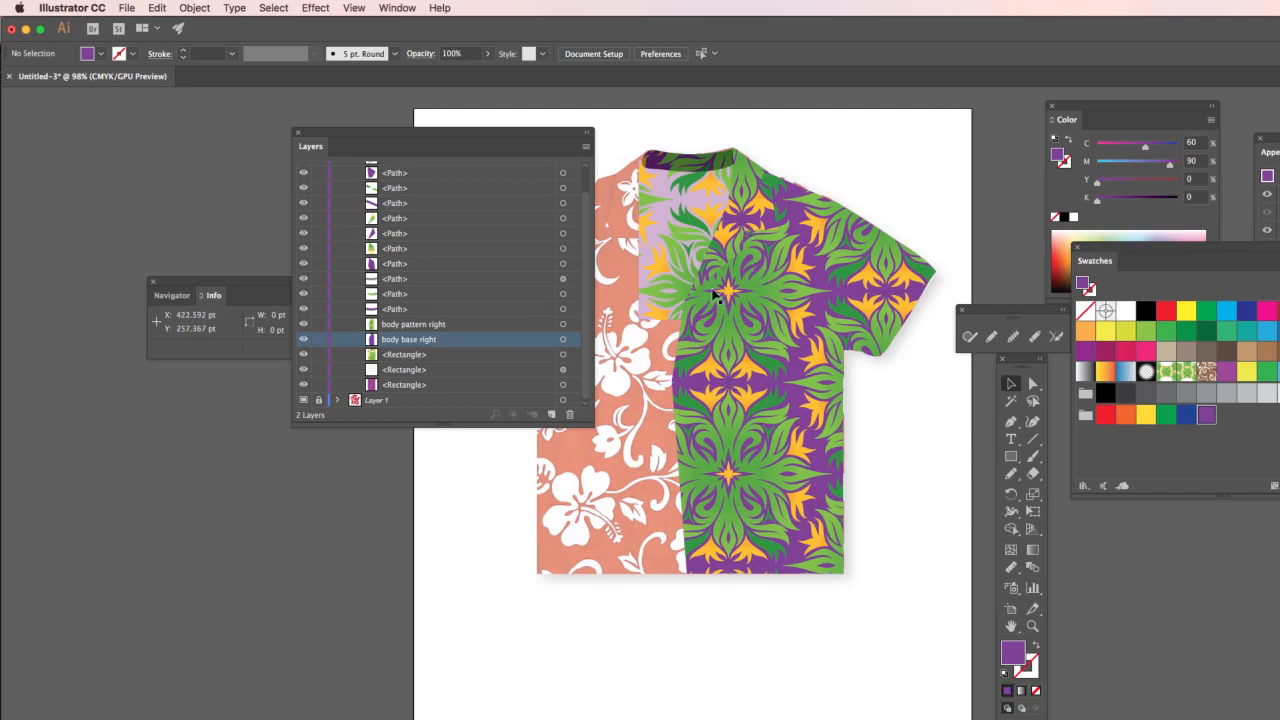
Step: Select the foliage-filled upper right collar and try to rename the purple path beneath it as upper collar base
left_click_drag(745, 223, 760, 291)
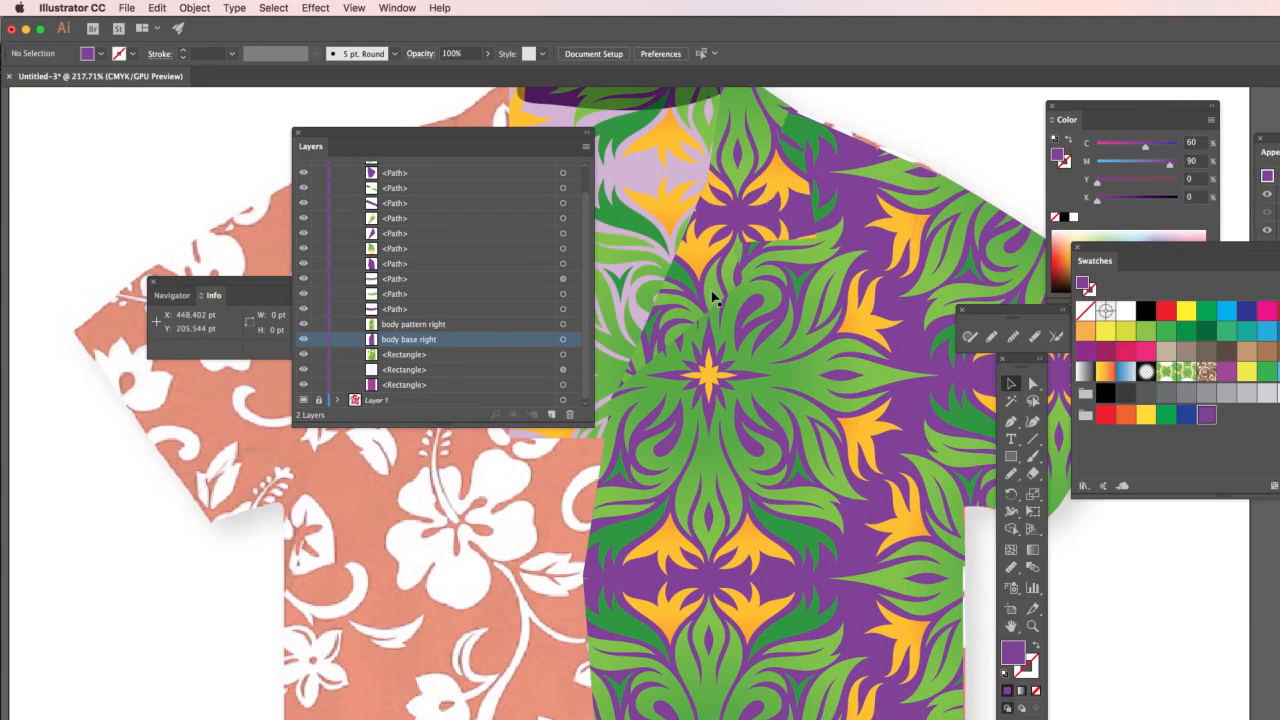
left_click(779, 206)
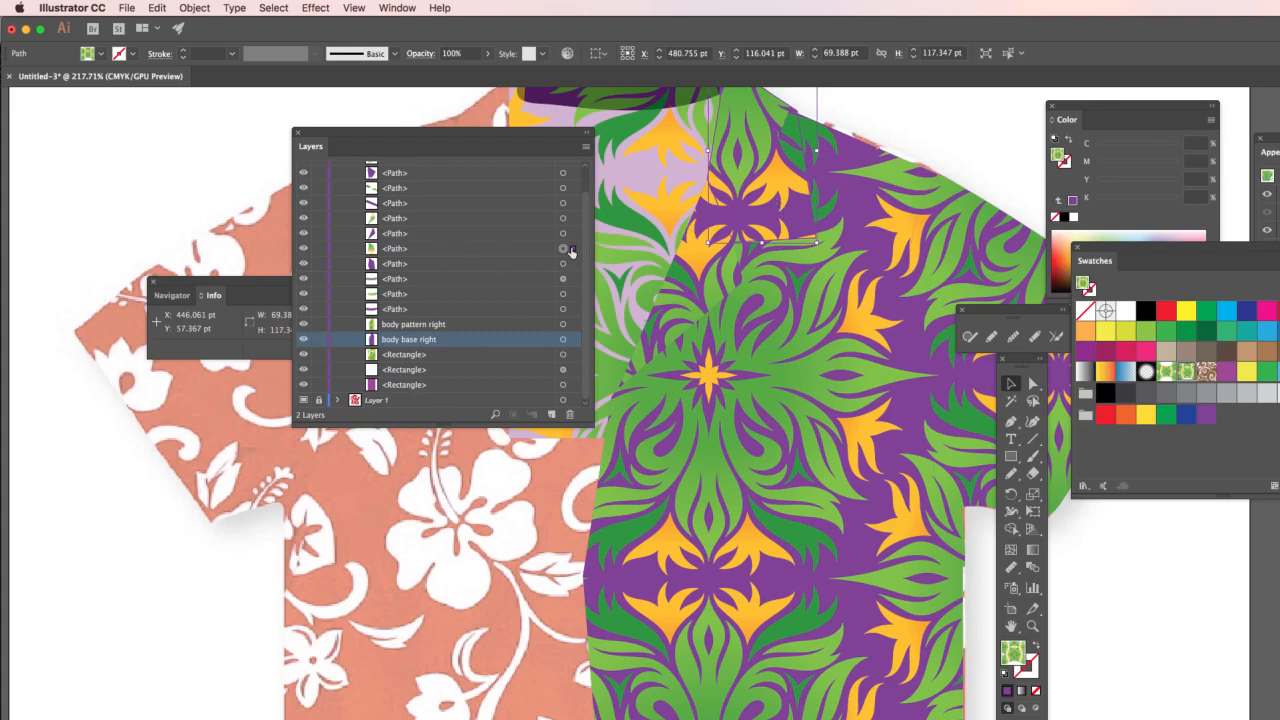
left_click(395, 254)
double_click(410, 264)
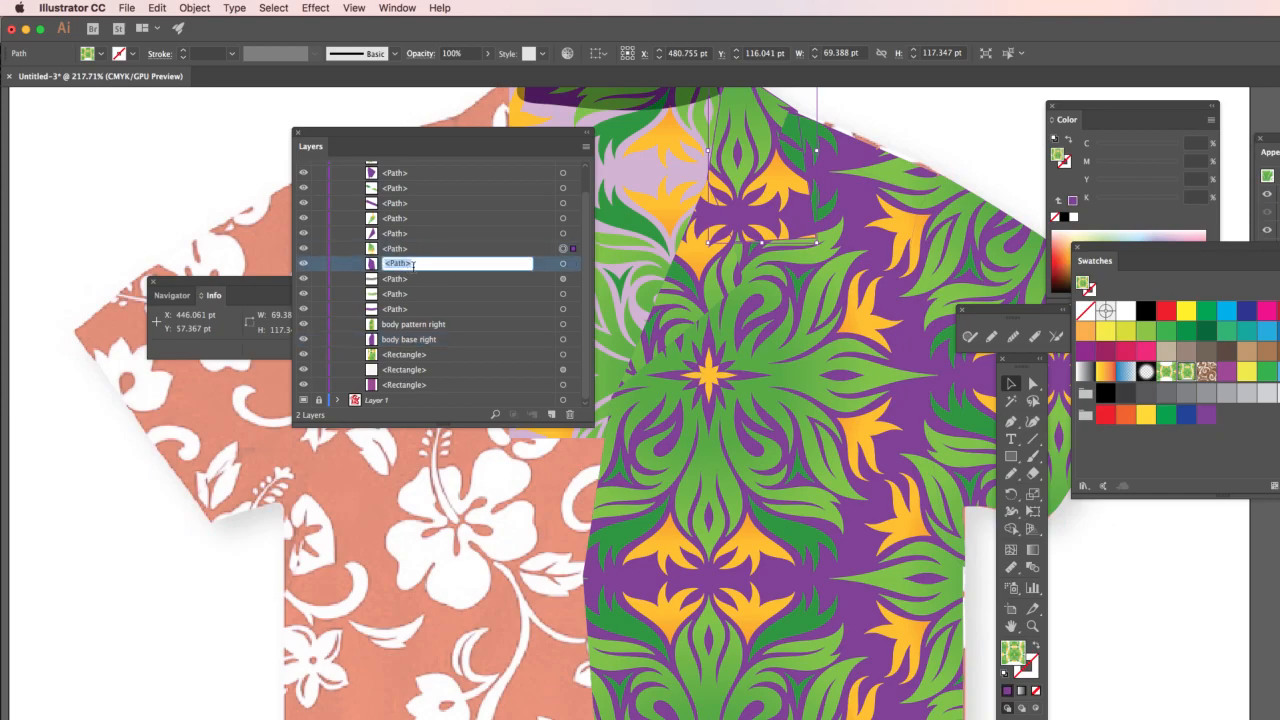
type("fight collar b")
type("upper collar base")
left_click(498, 263)
left_click_drag(471, 263, 382, 264)
left_click(400, 237)
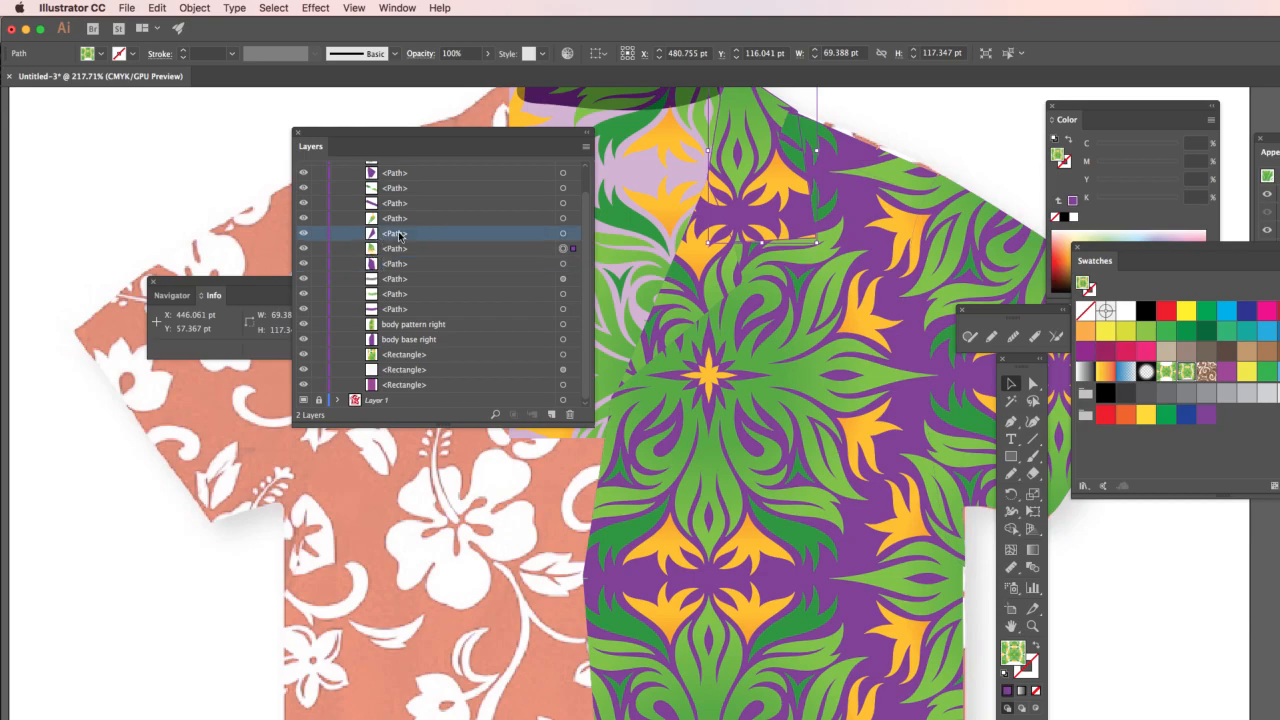
Step: Rename the purple lower collar path as "right lower collar base"
left_click(299, 236)
left_click(299, 236)
double_click(401, 238)
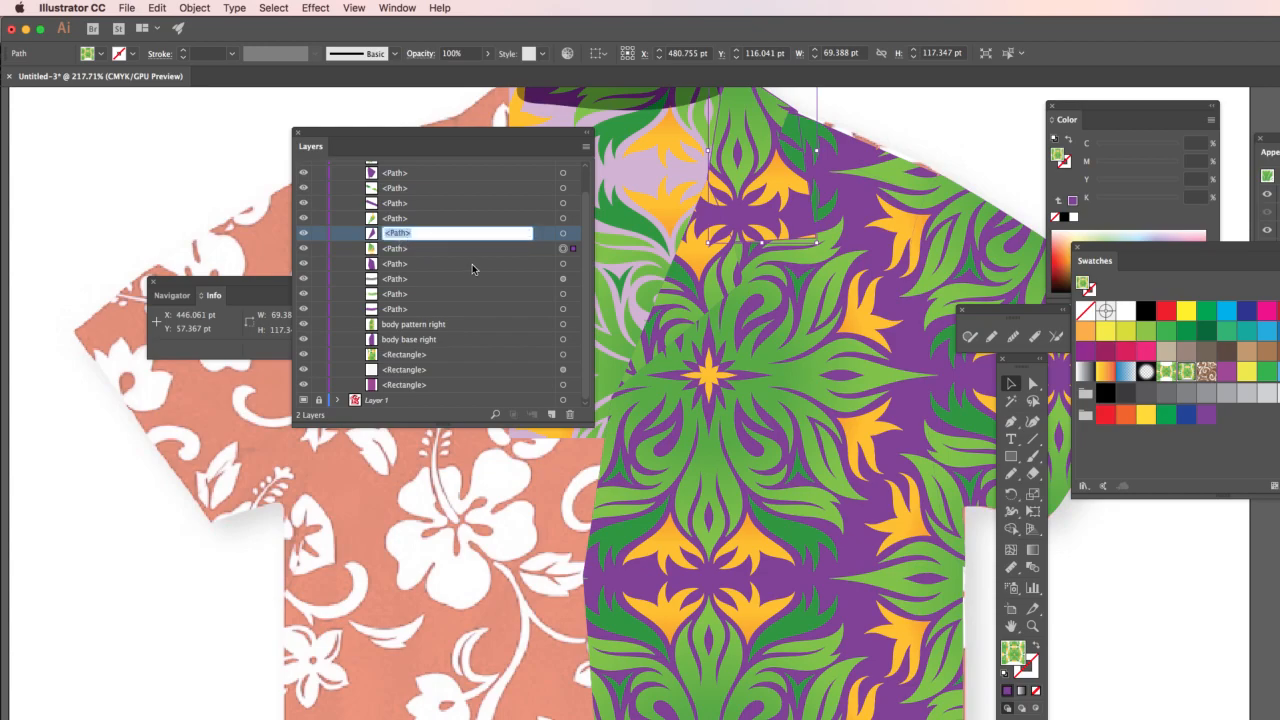
type("right upper collar base")
key("Return")
double_click(425, 237)
double_click(416, 233)
type("lower collar base")
key("Return")
left_click(420, 234)
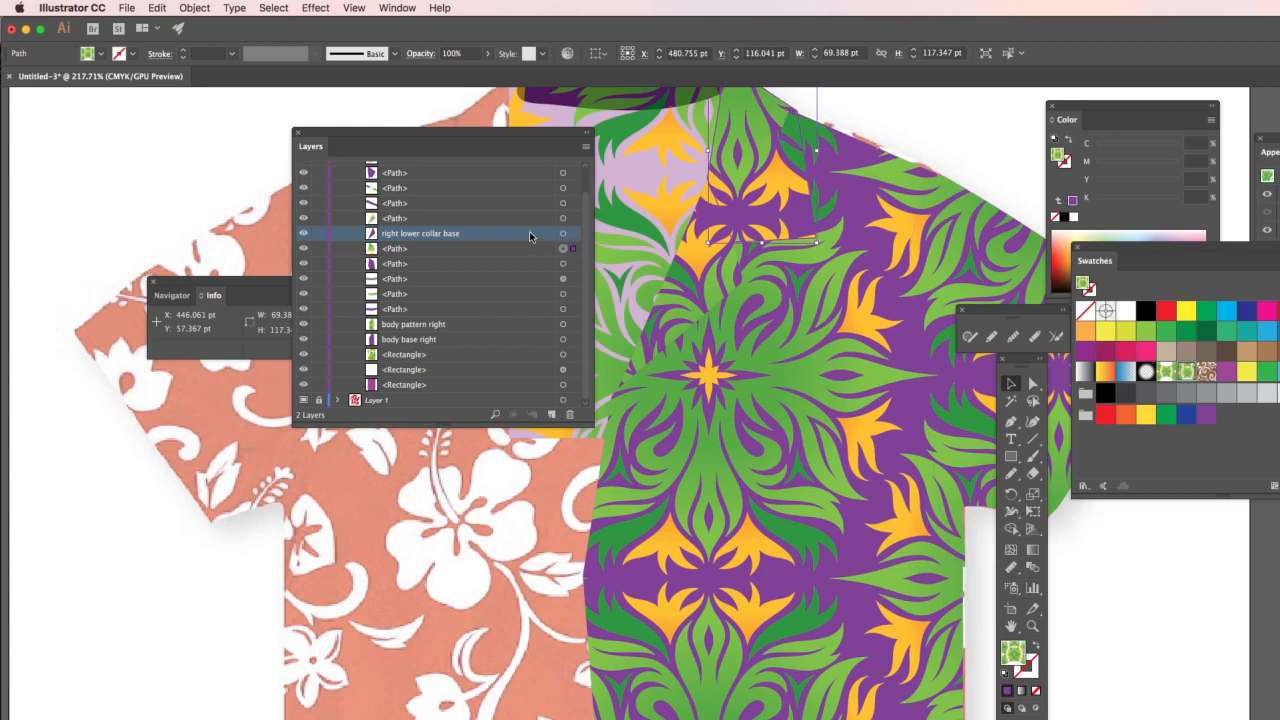
Step: Duplicate the right lower collar base in place, directly in front of the original
left_click(563, 234)
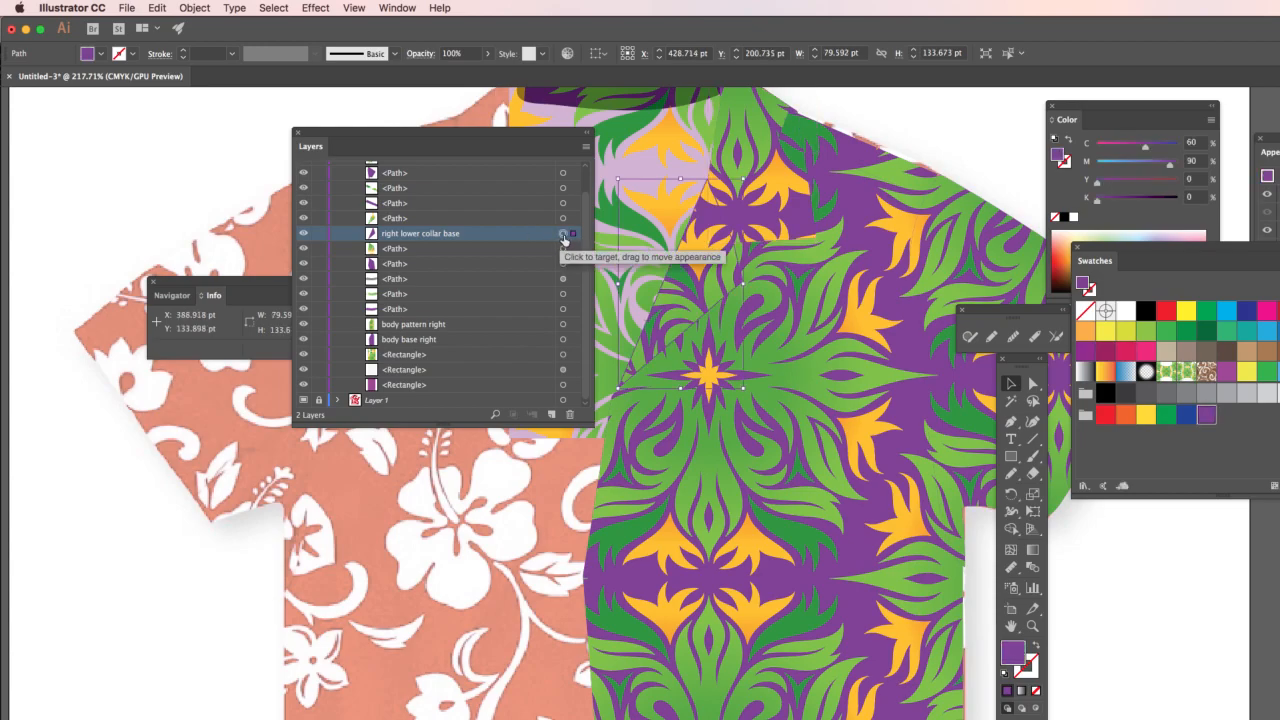
left_click(577, 234)
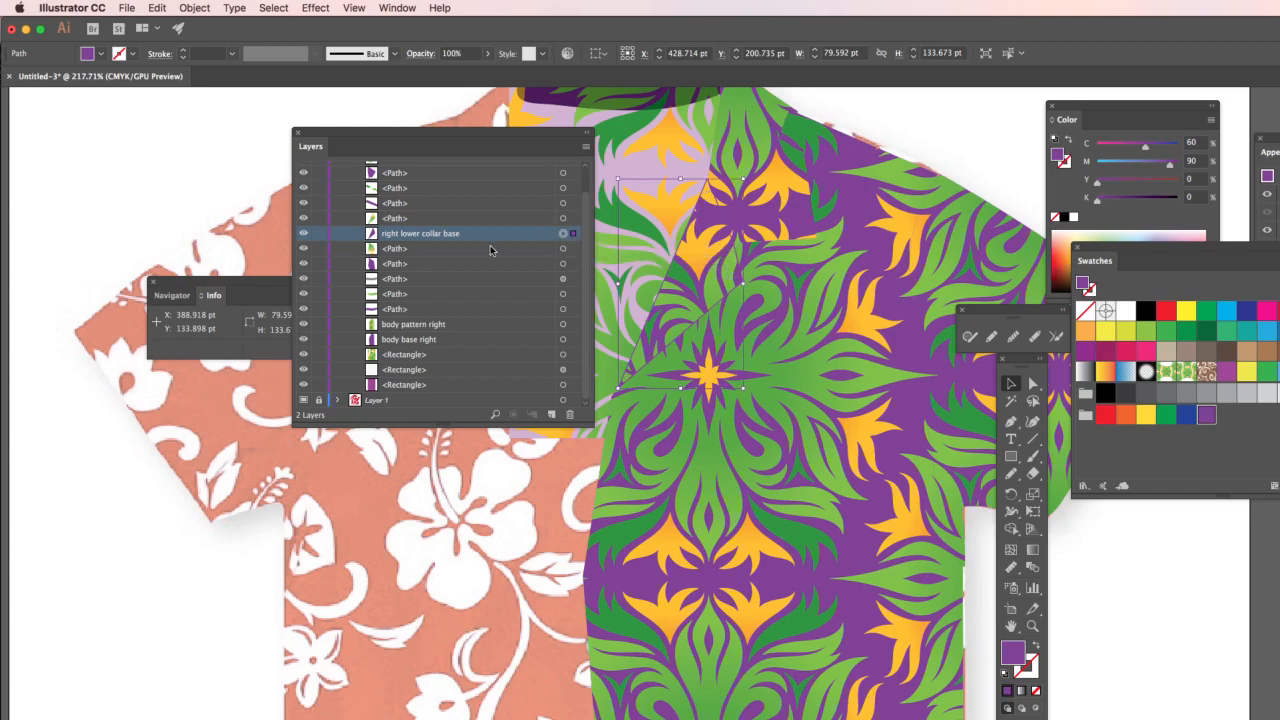
key("super+f")
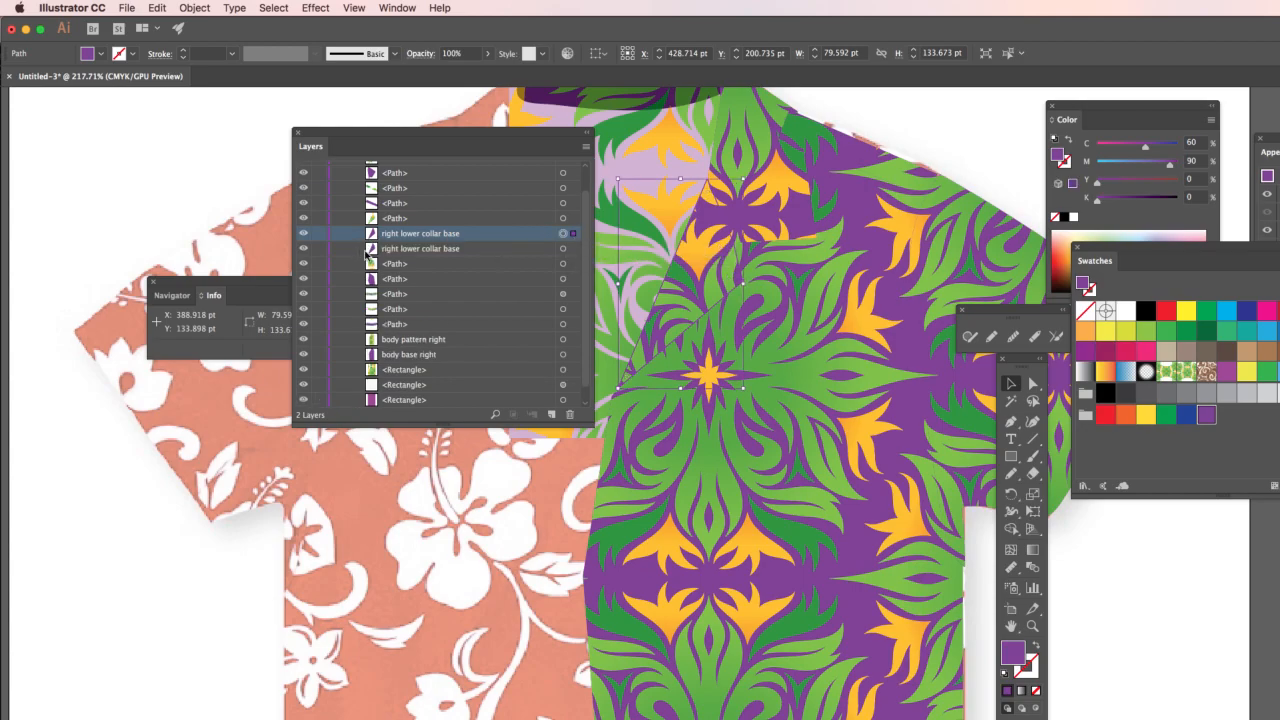
Step: Offset the rear copy of the right lower collar base 5 pt right and 4 pt down
left_click(375, 252)
left_click(563, 249)
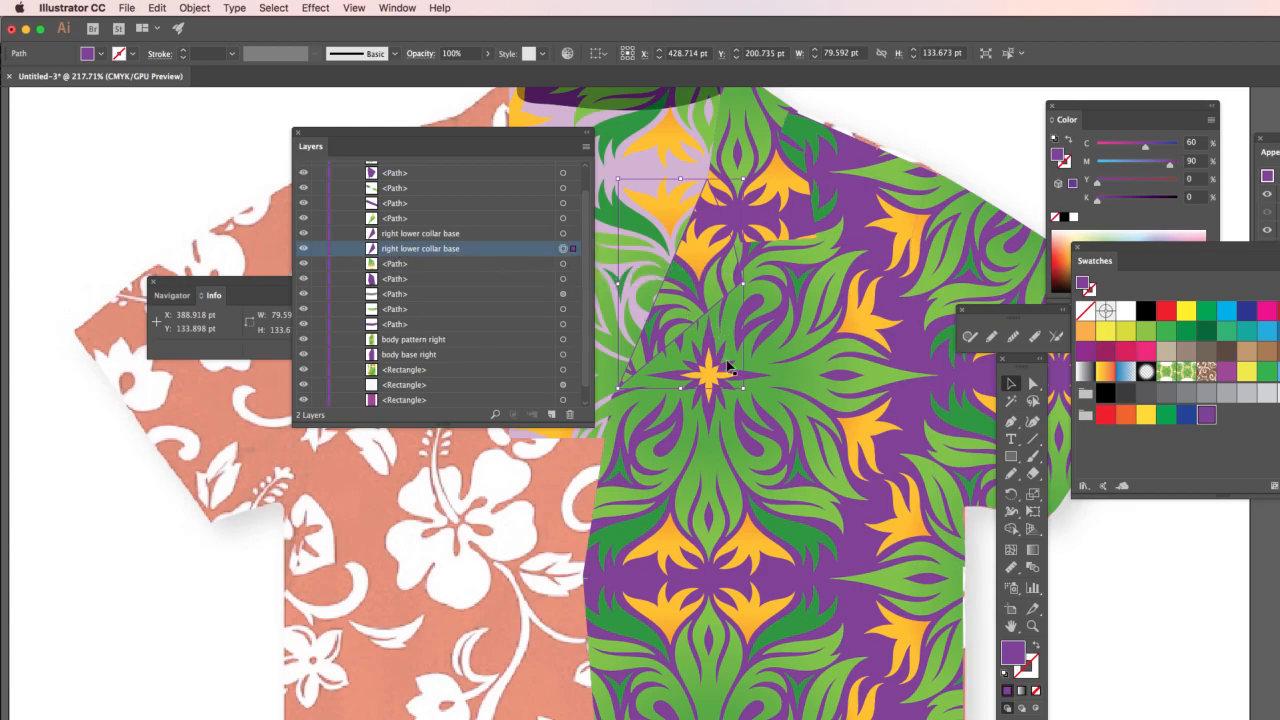
key("Down")
key("Down")
key("Down")
key("Right")
key("Right")
key("Right")
key("Right")
key("Right")
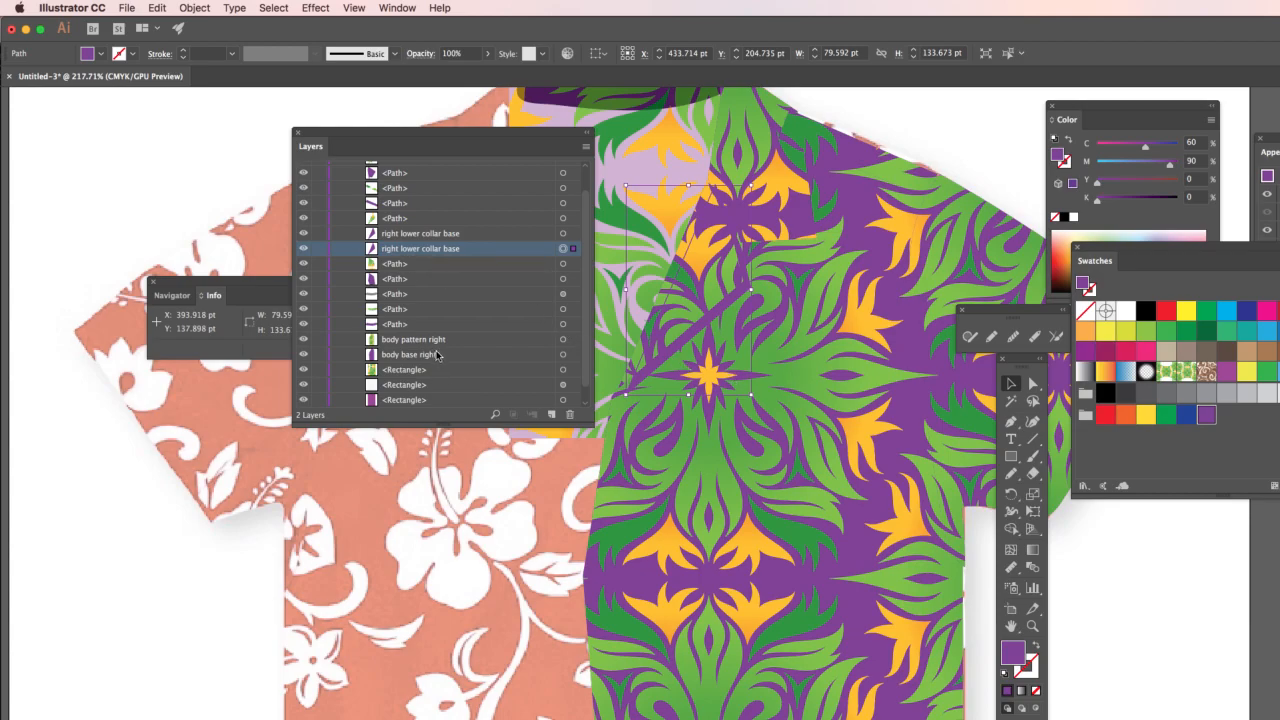
Step: Duplicate the purple base path of the right upper collar in place, directly in front of the original
left_click(435, 234)
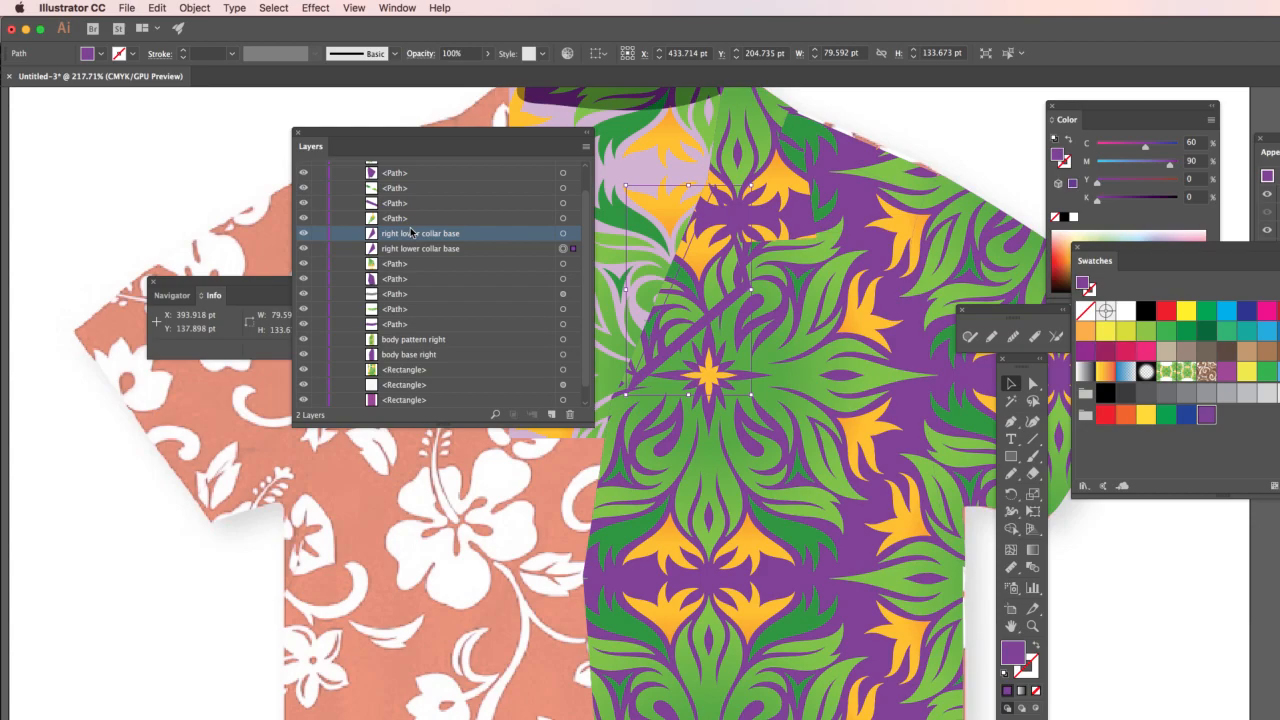
scroll(410, 232, "up", 2)
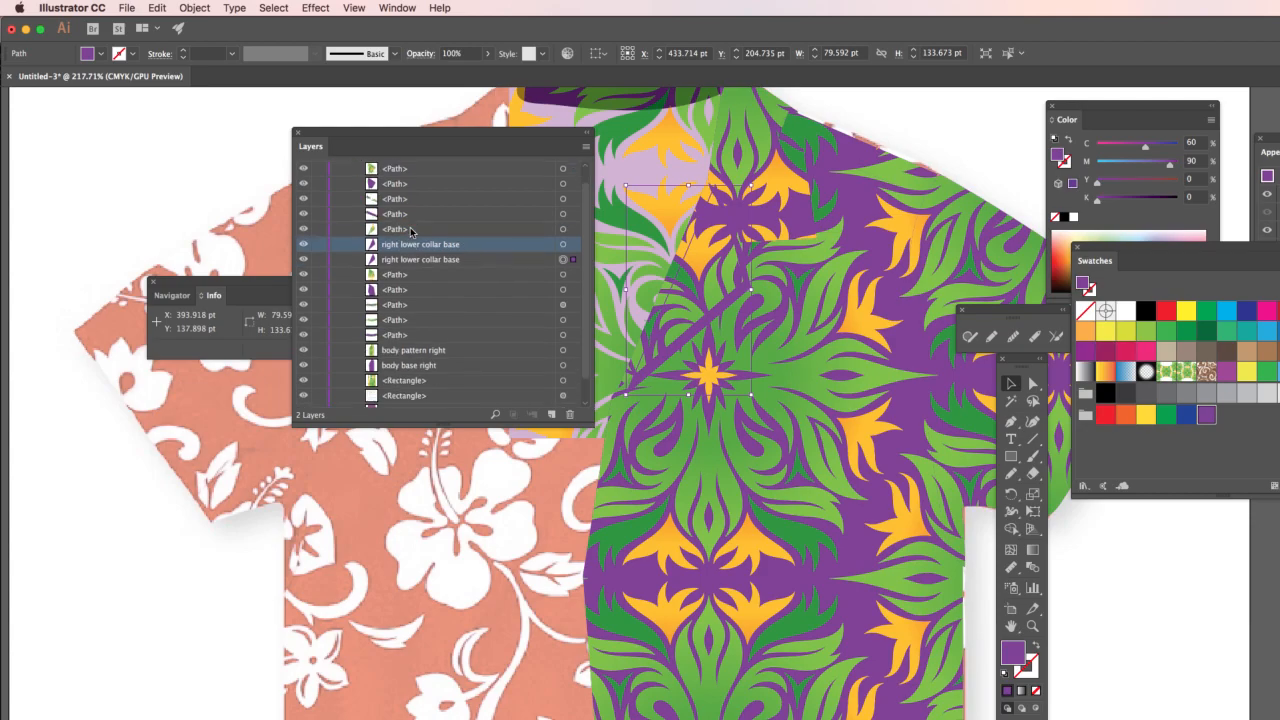
scroll(410, 232, "down", 3)
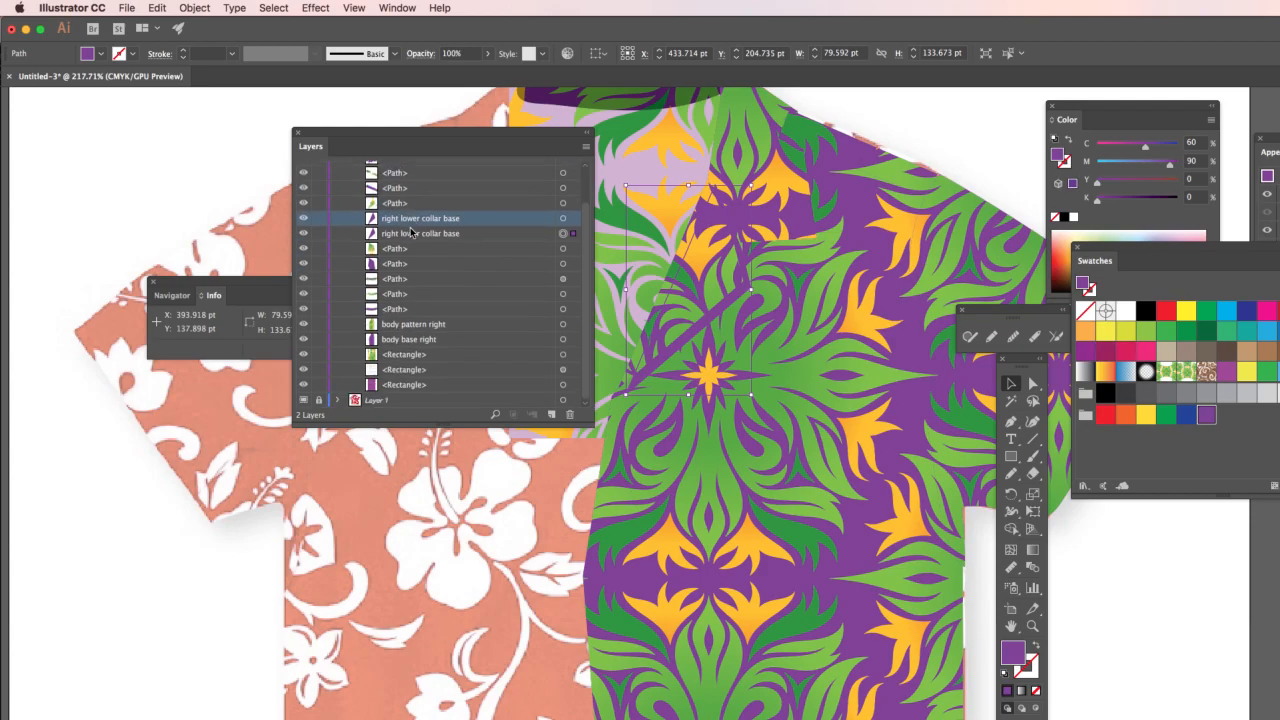
left_click(806, 218)
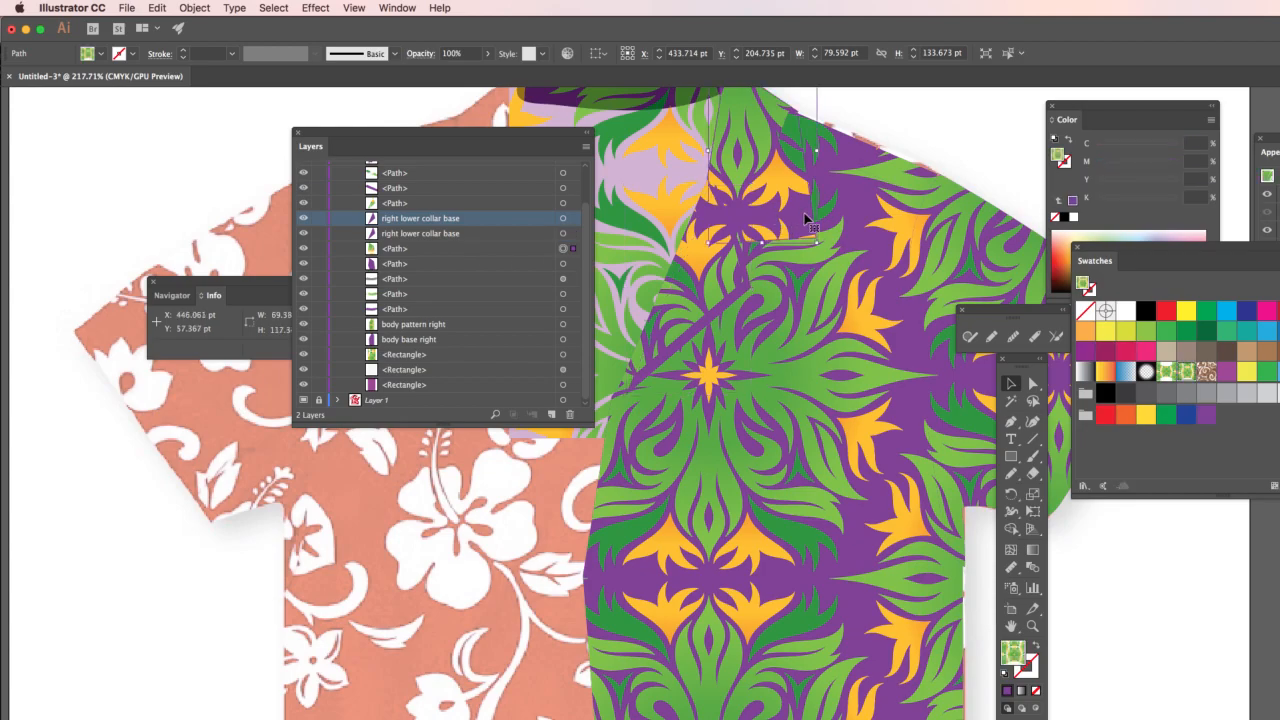
left_click(494, 266)
left_click(564, 265)
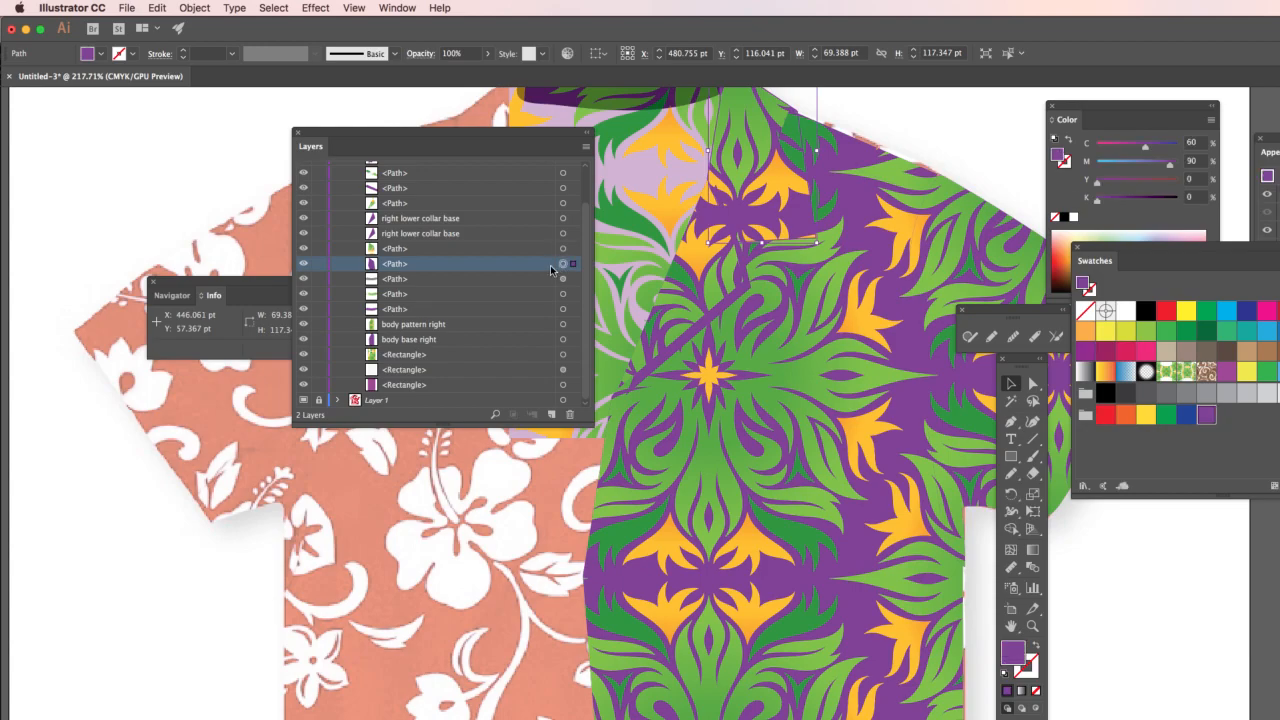
key("super+c")
key("super+f")
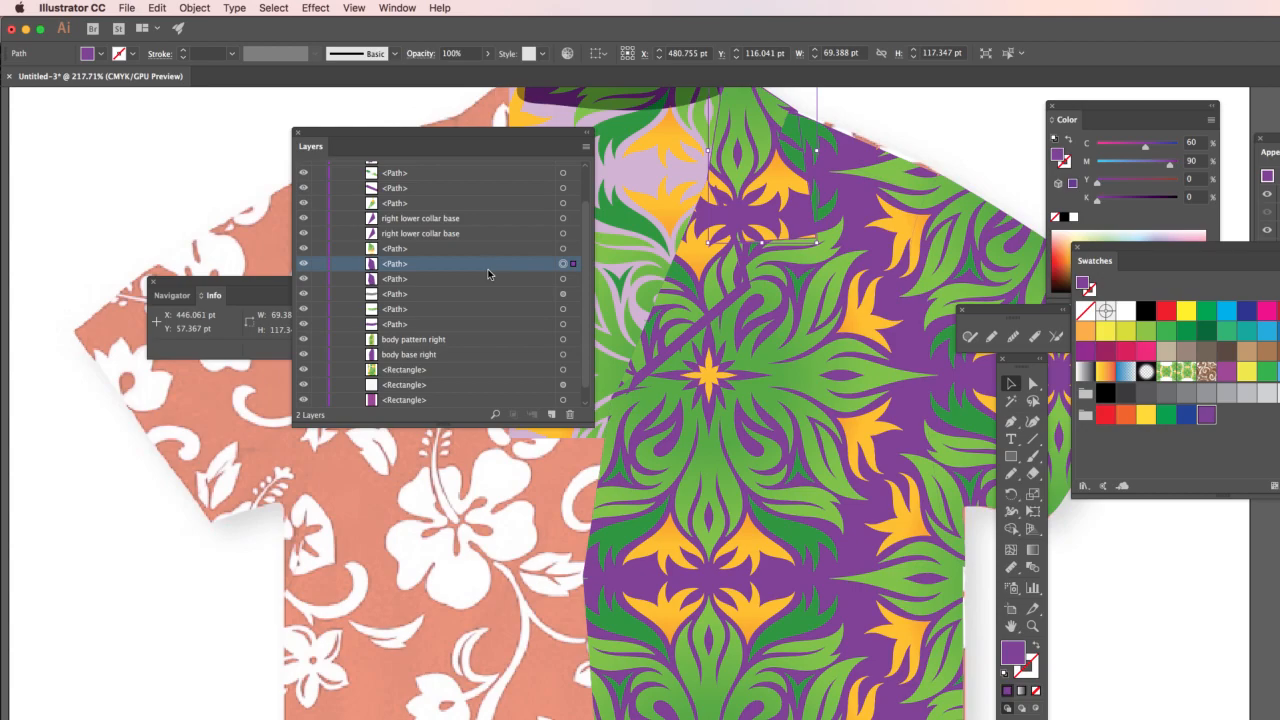
Step: Offset the rear copy of the upper collar base 4 pt right and 5 pt down
left_click(563, 279)
key("Right")
key("Right")
key("Right")
key("Down")
key("Down")
key("Down")
key("Right")
key("Down")
key("Down")
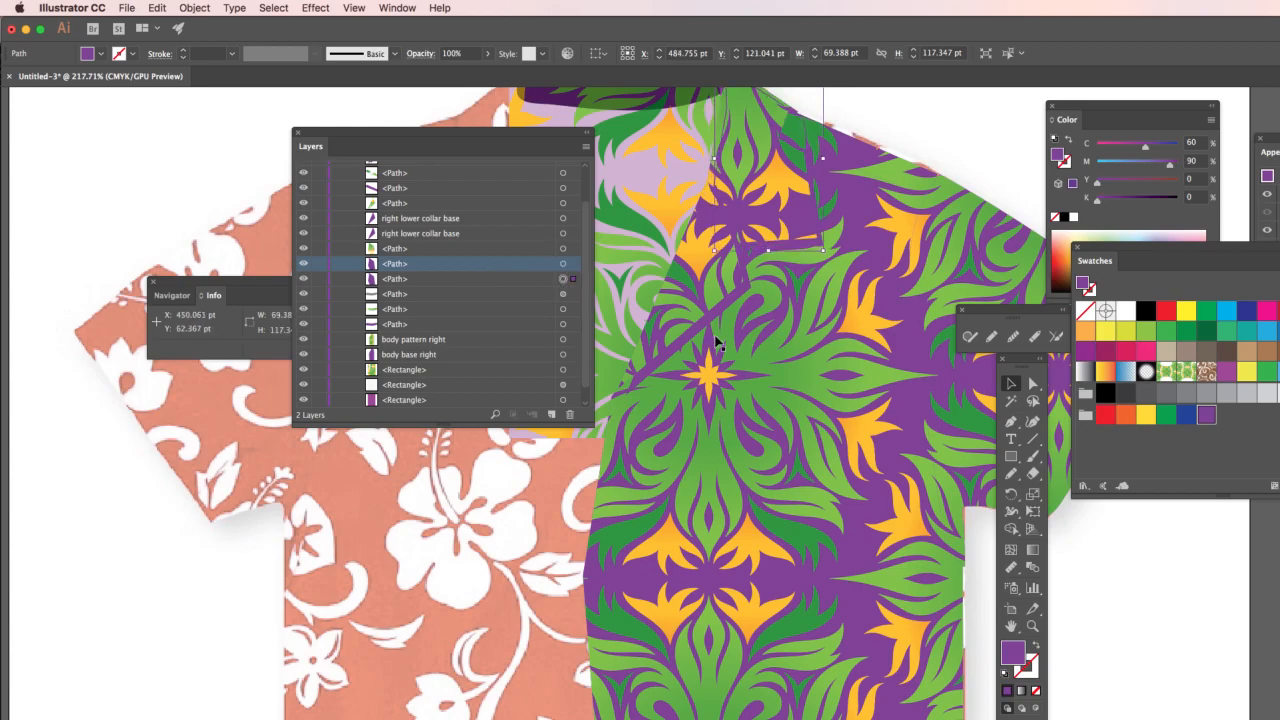
Step: Darken the fill of both offset collar copies together by raising their black value to 58%
left_click(734, 298)
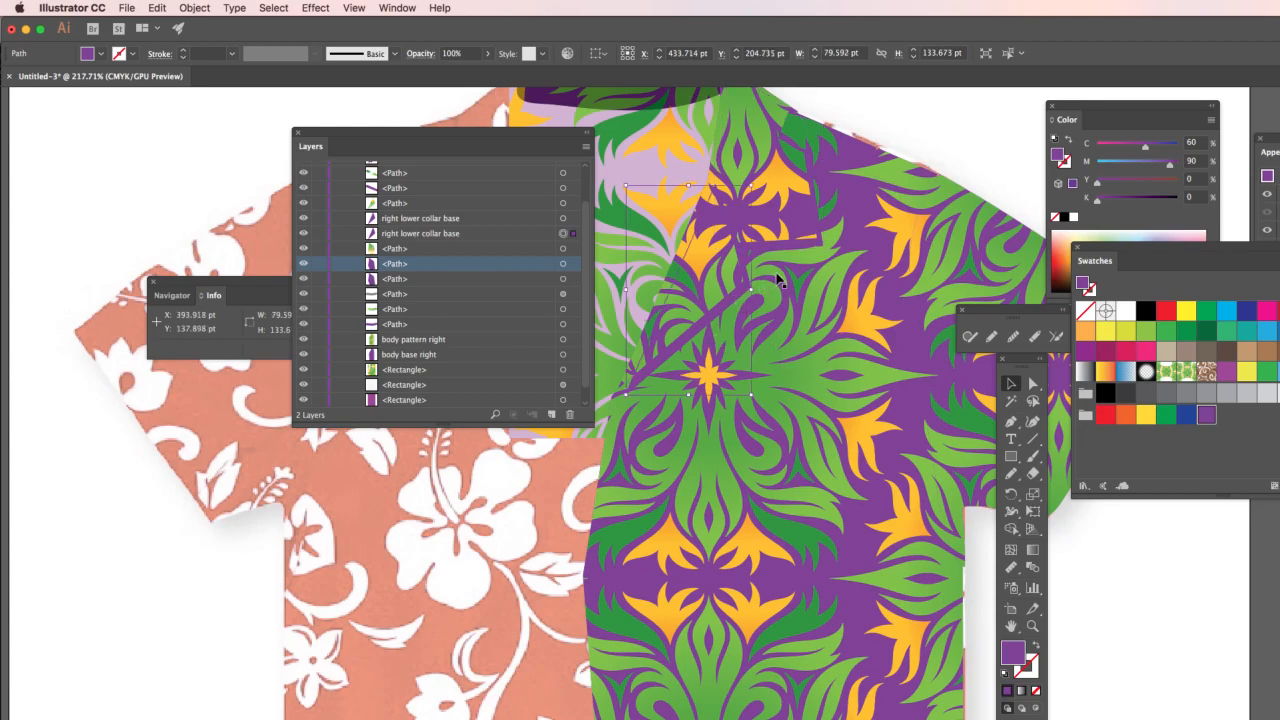
left_click(797, 250, "shift")
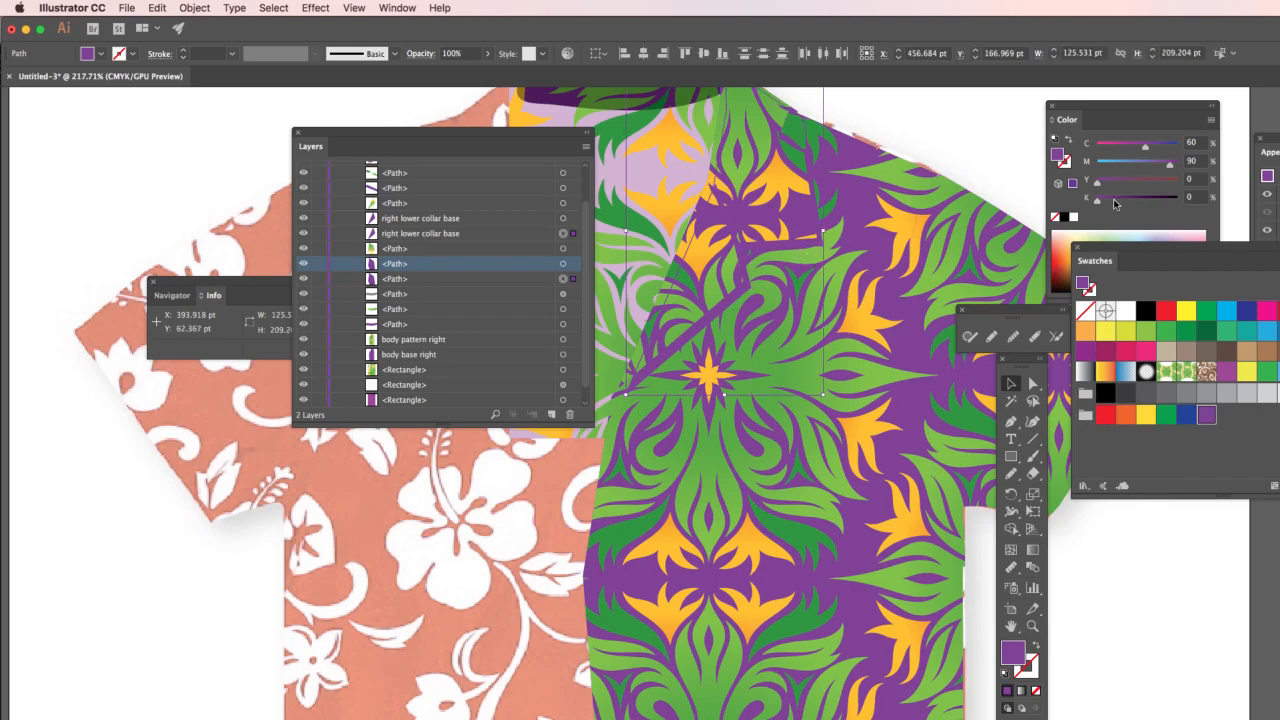
left_click_drag(1109, 117, 898, 117)
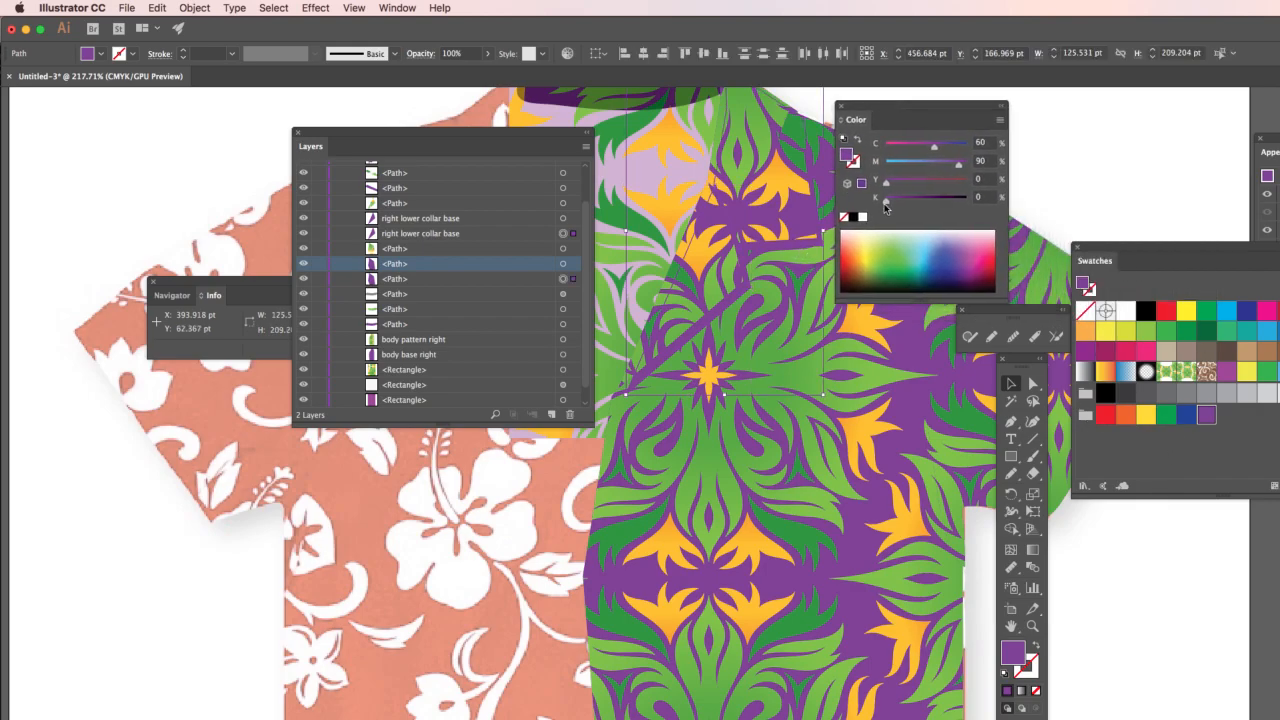
left_click_drag(886, 199, 933, 202)
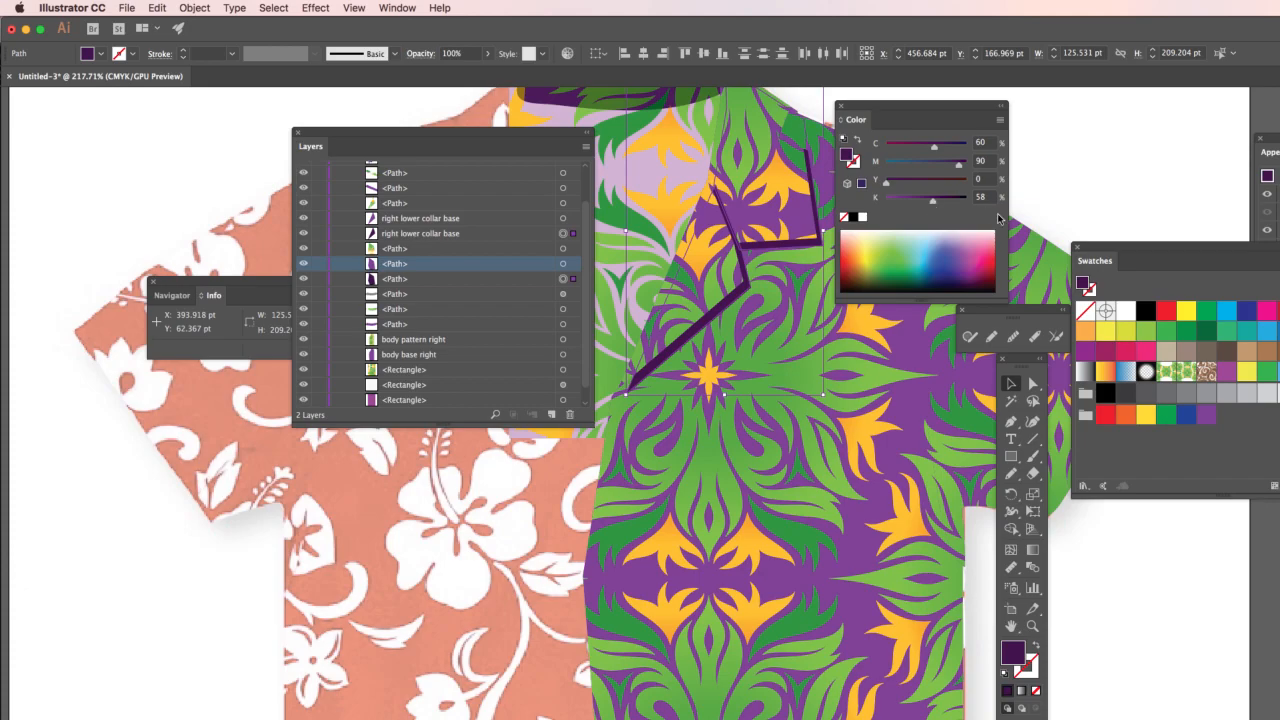
Step: Set both dark collar shadow shapes to the Multiply blending mode at 63% opacity
left_click_drag(1276, 140, 803, 320)
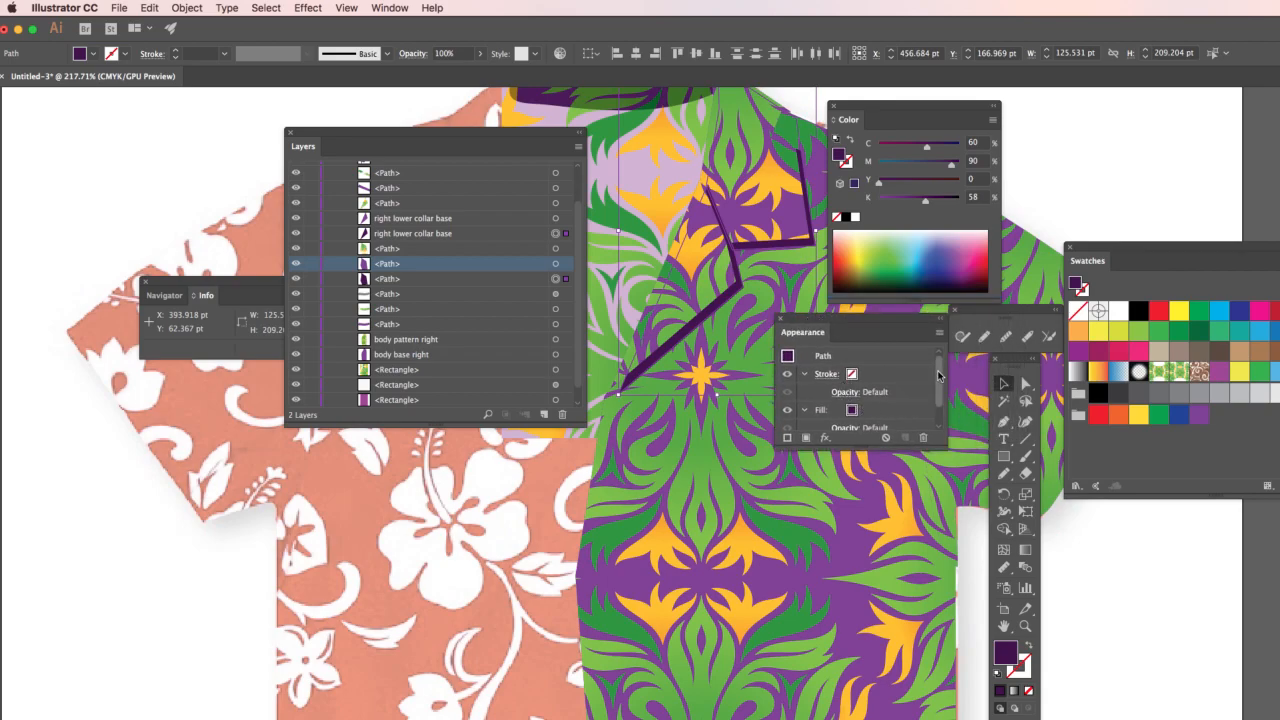
left_click_drag(940, 377, 940, 426)
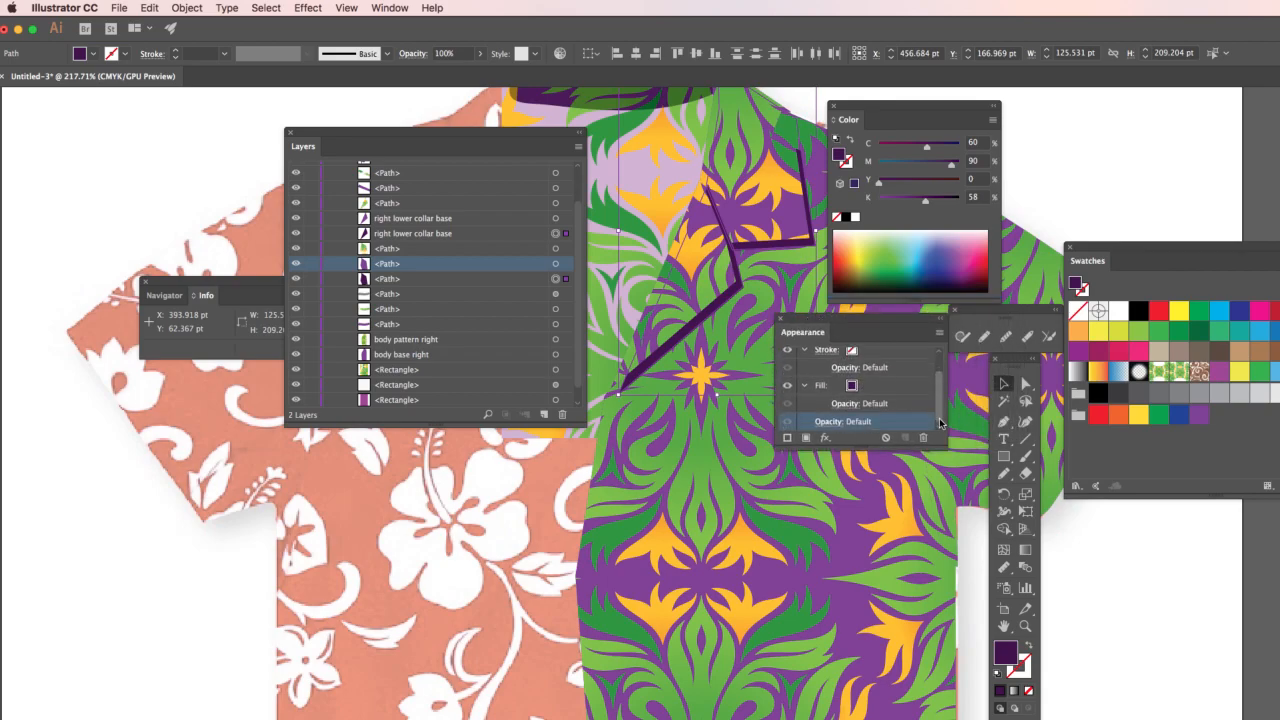
left_click(824, 426)
left_click(712, 453)
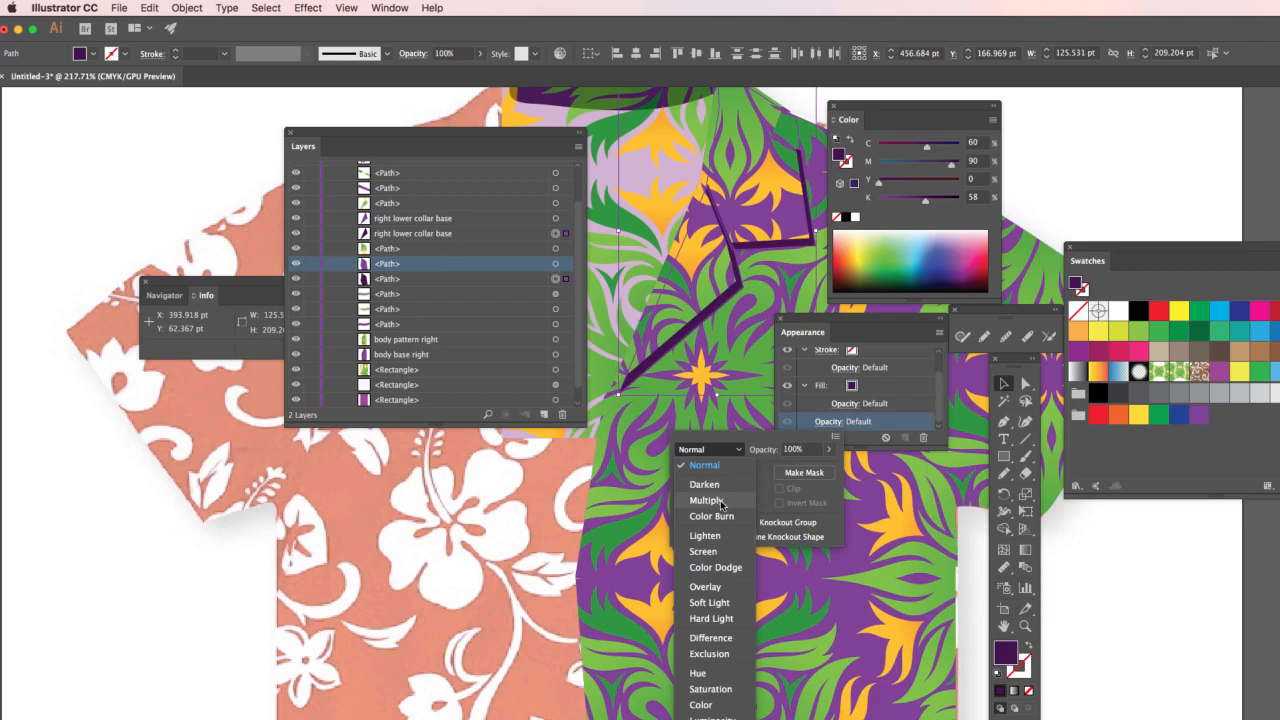
left_click(721, 502)
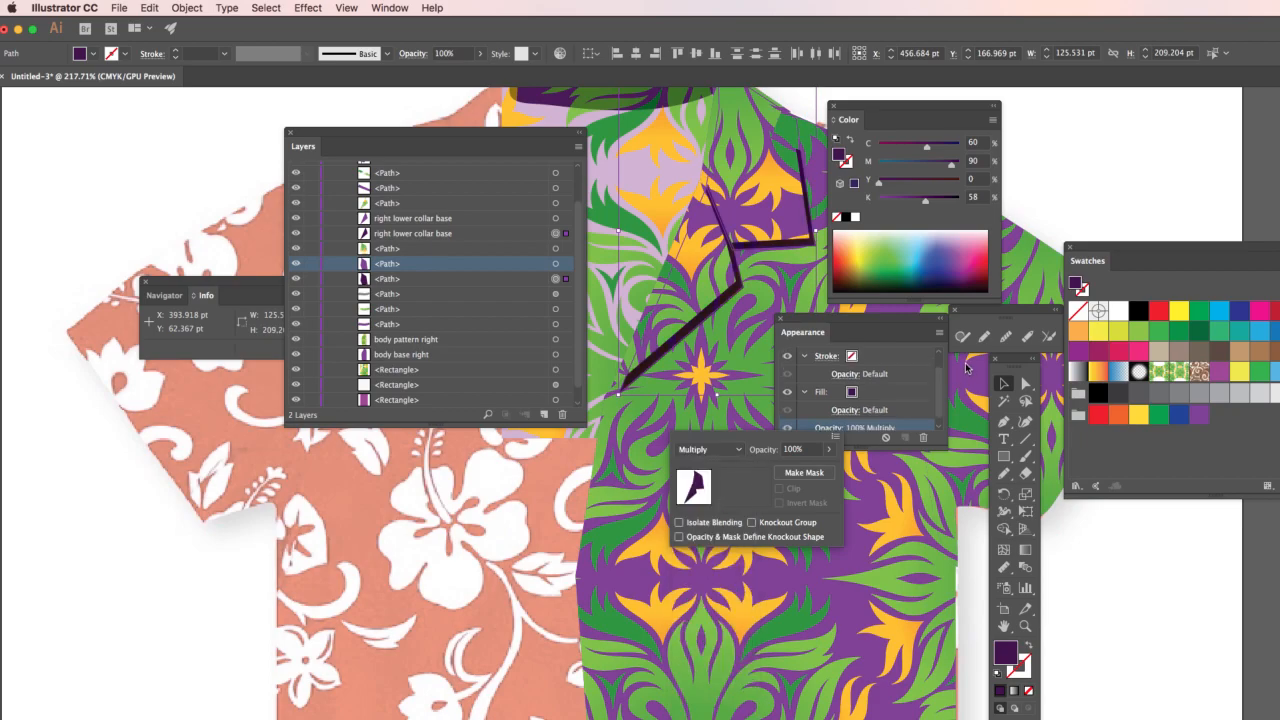
left_click(828, 449)
left_click_drag(824, 467, 808, 470)
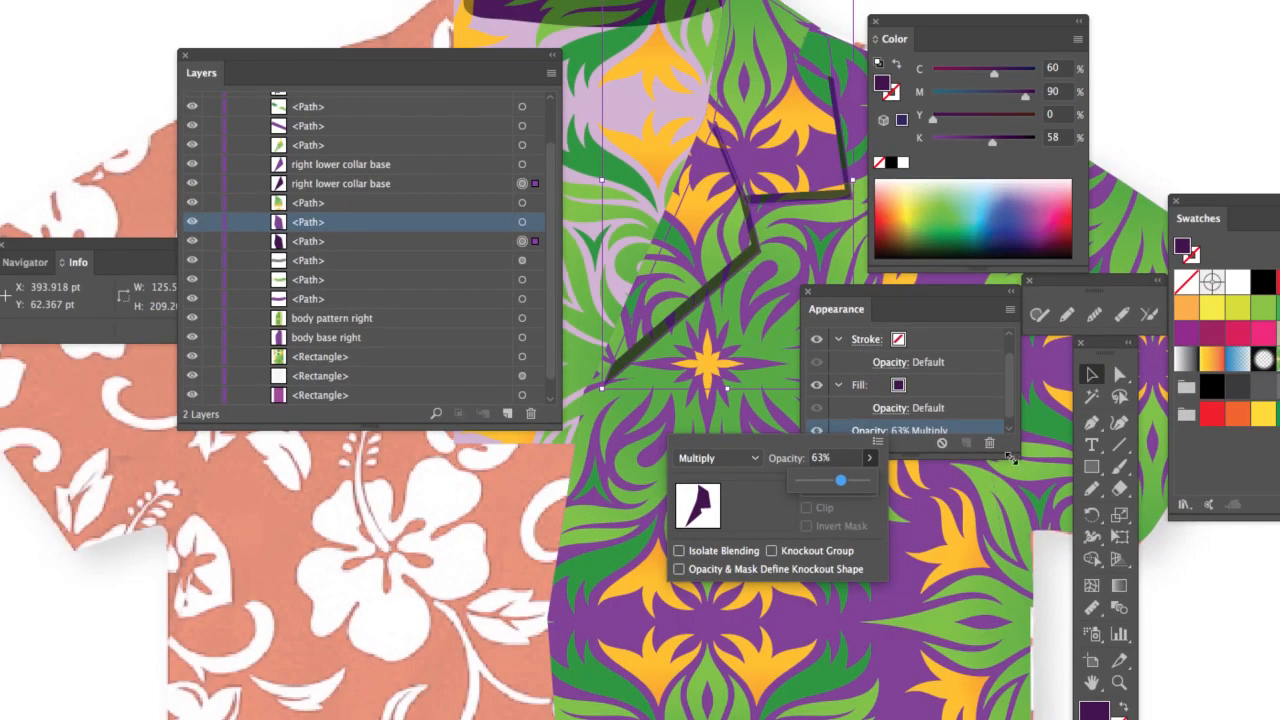
left_click(1015, 446)
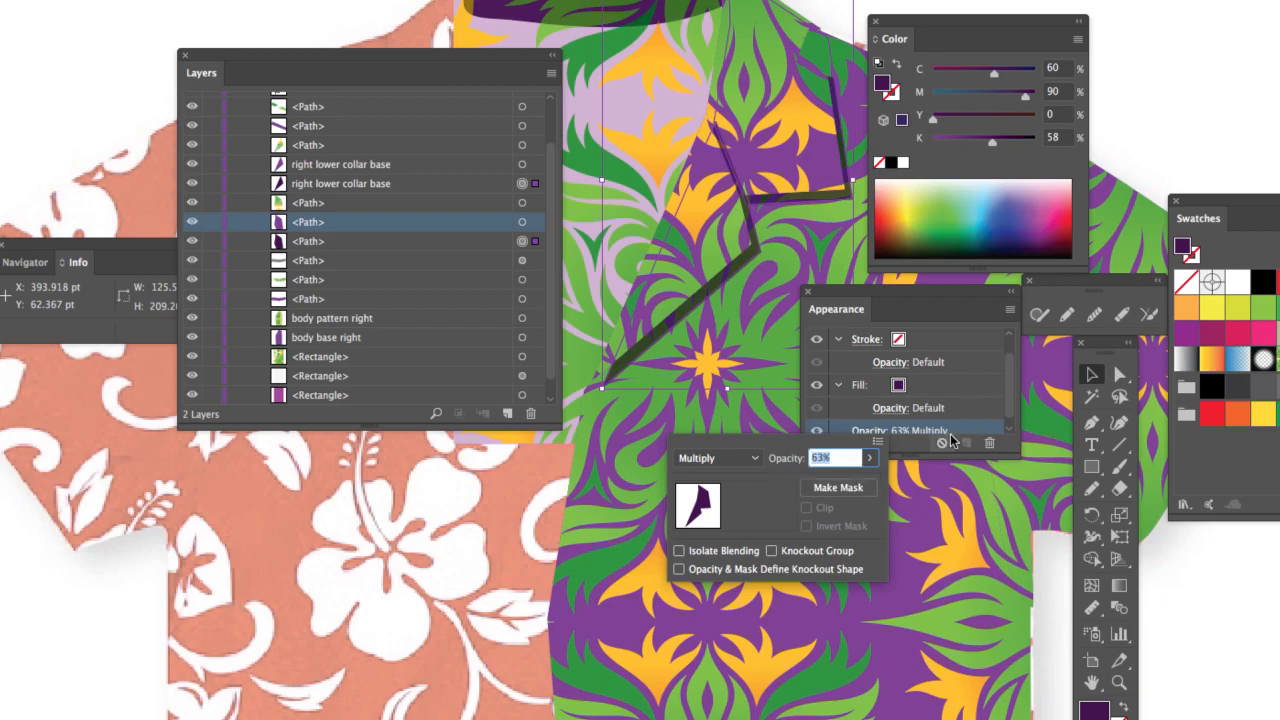
Step: Apply a Gaussian Blur effect with a 3.5 pixel radius to both collar shadow shapes and deselect them
left_click(925, 290)
left_click_drag(902, 292, 910, 286)
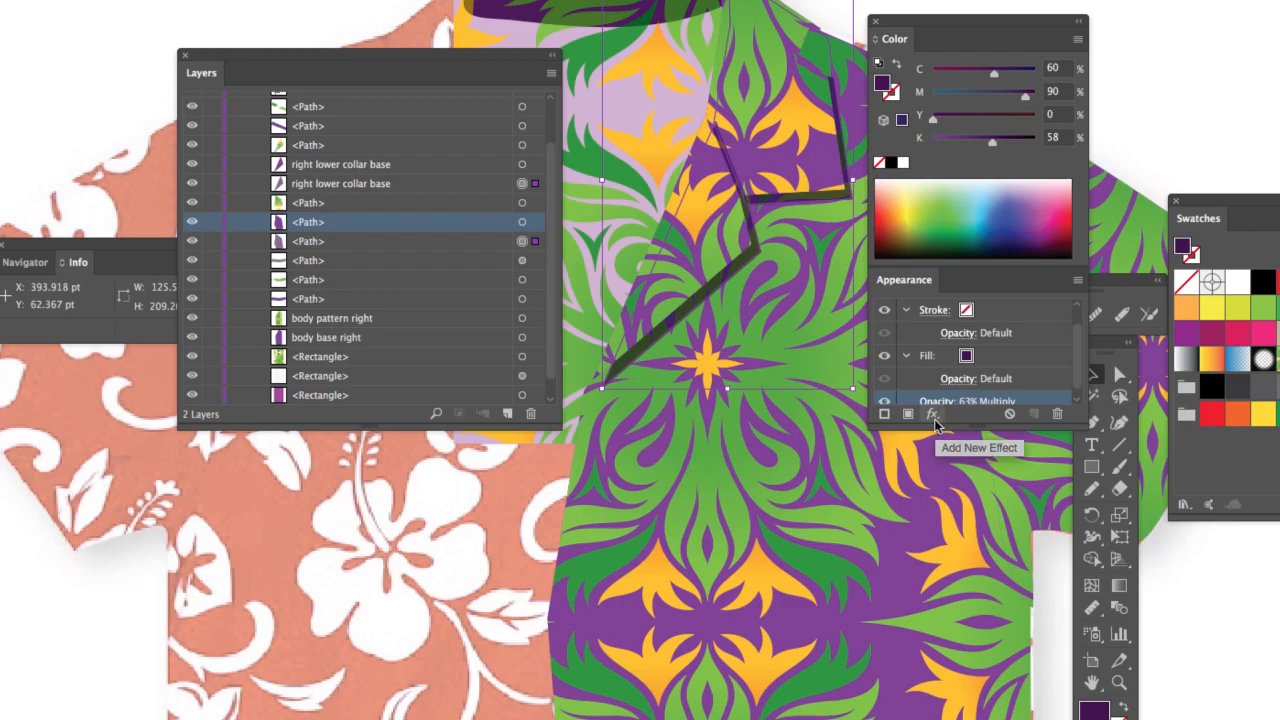
left_click(933, 415)
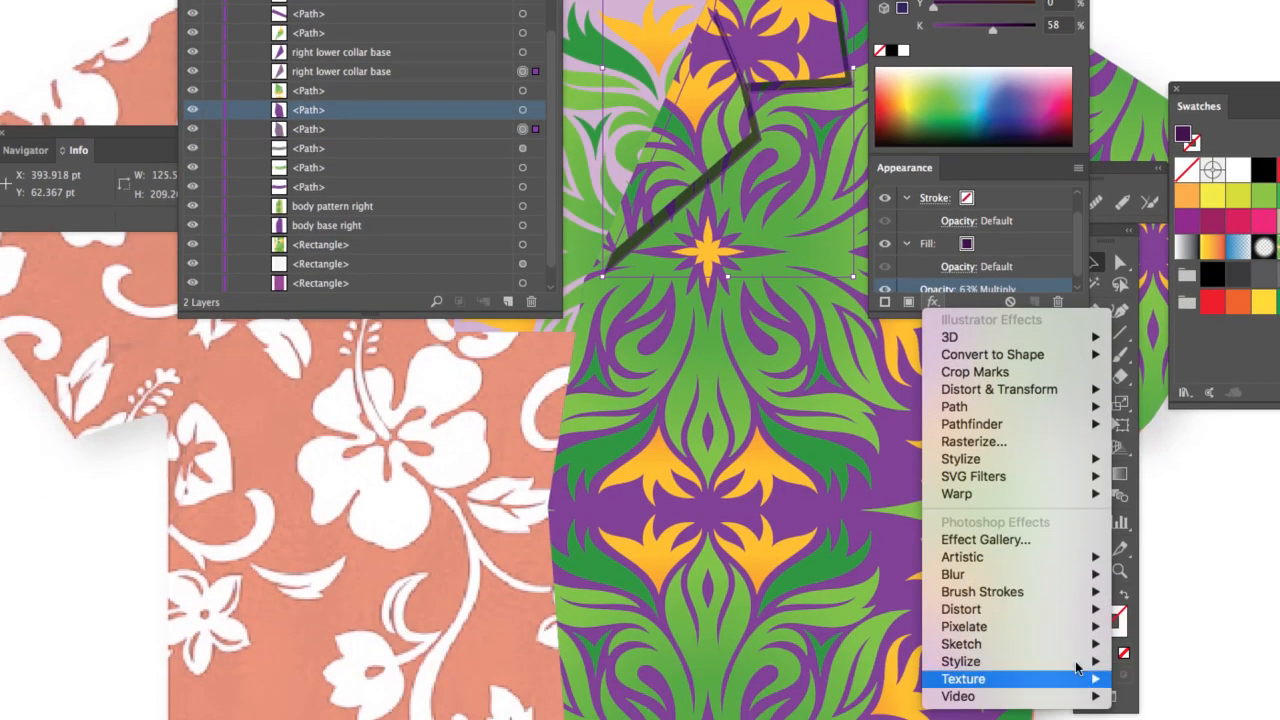
mouse_move(1041, 686)
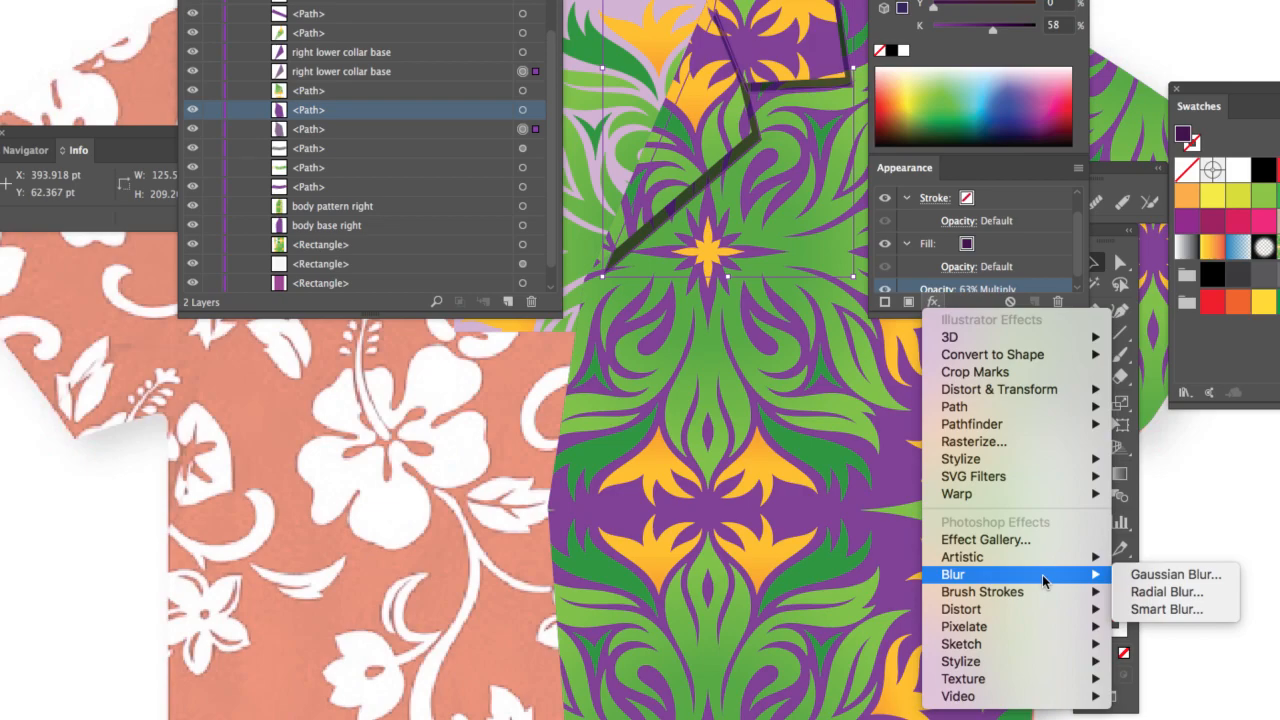
left_click(1165, 574)
left_click(863, 433)
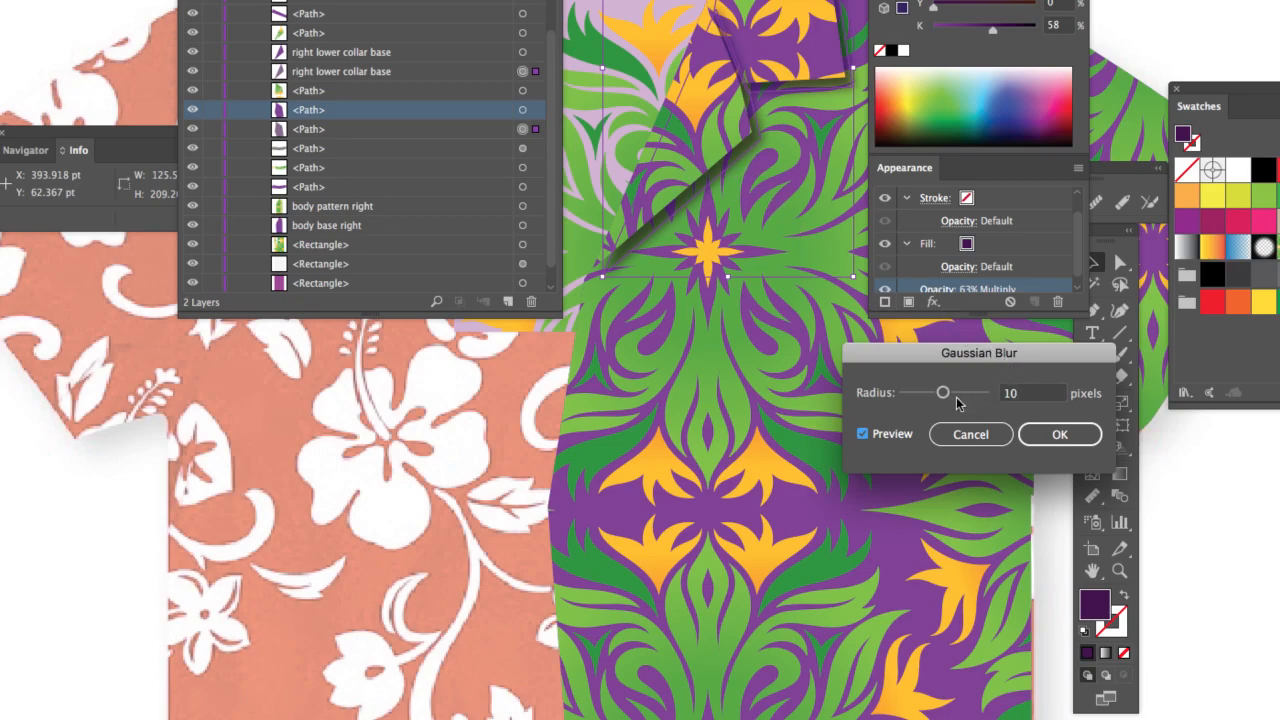
left_click_drag(943, 393, 965, 397)
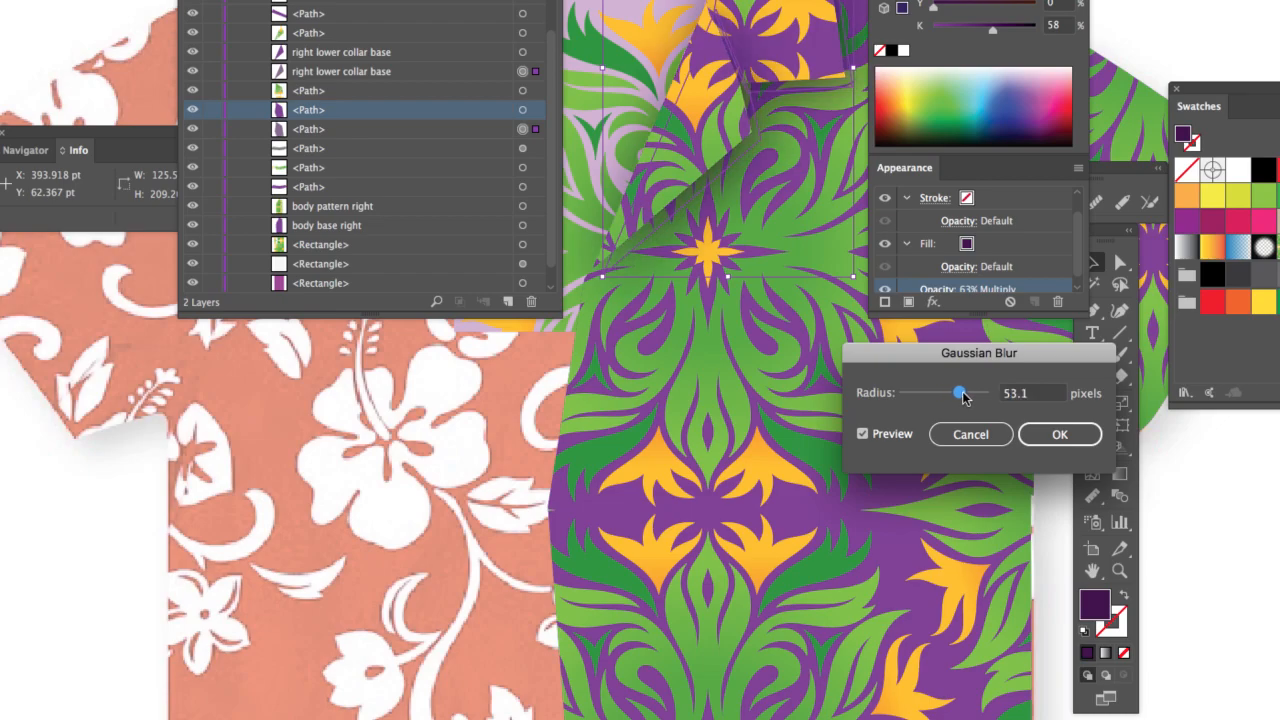
left_click_drag(965, 397, 923, 401)
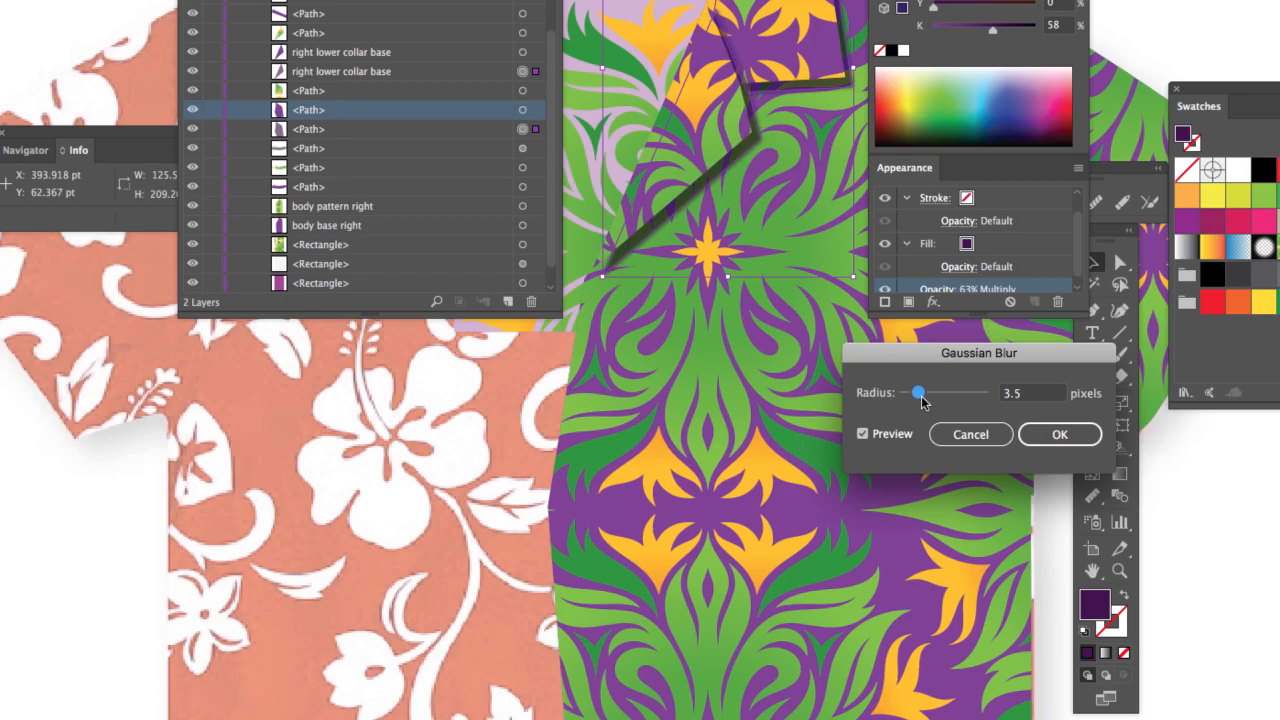
left_click(1055, 435)
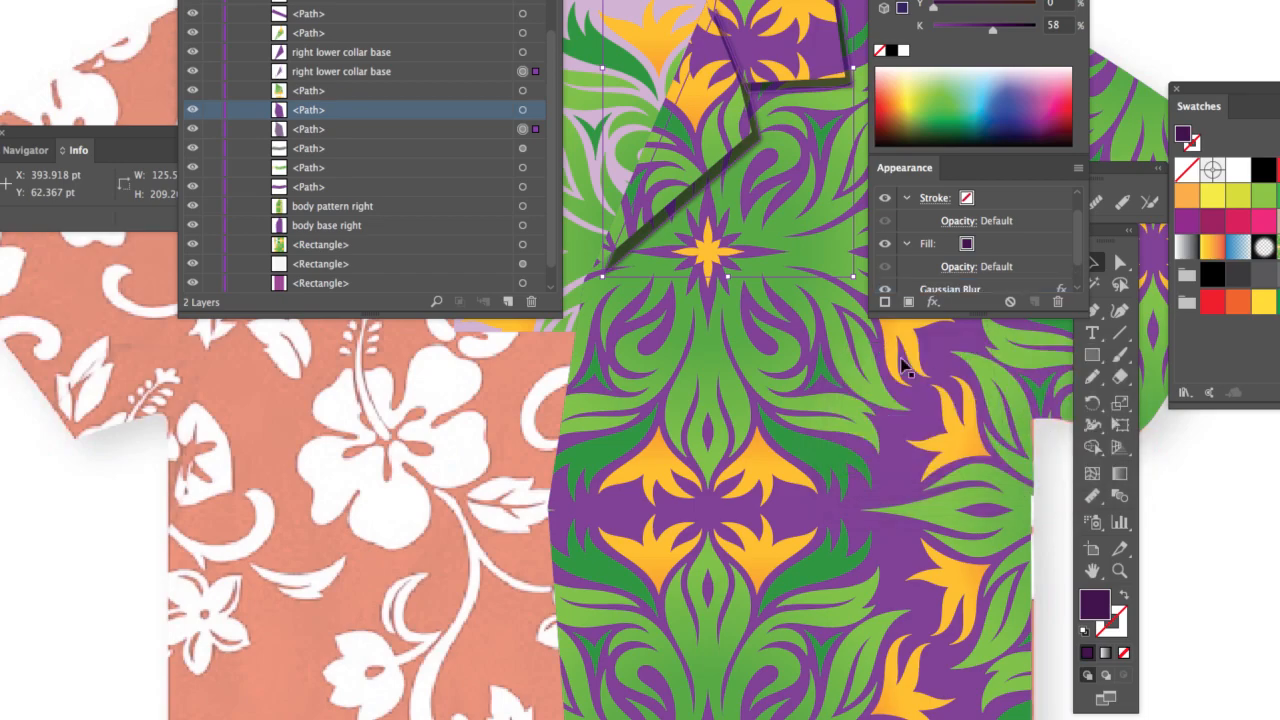
left_click(735, 325)
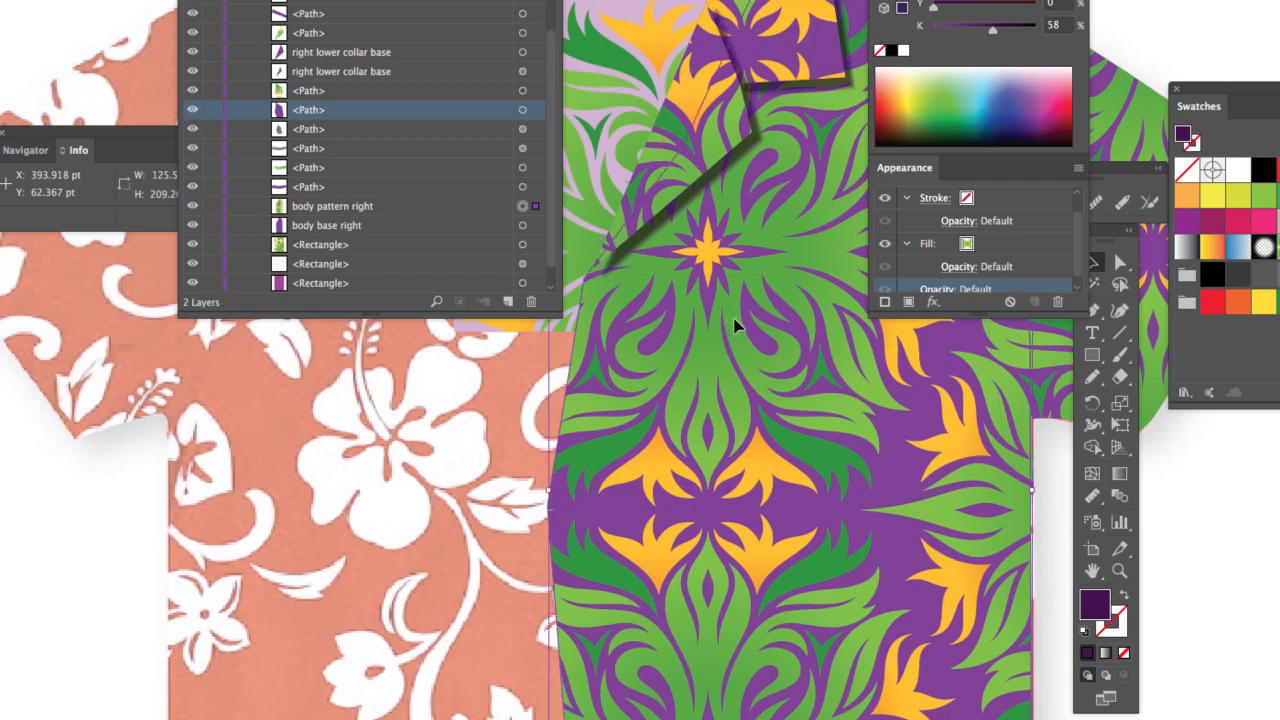
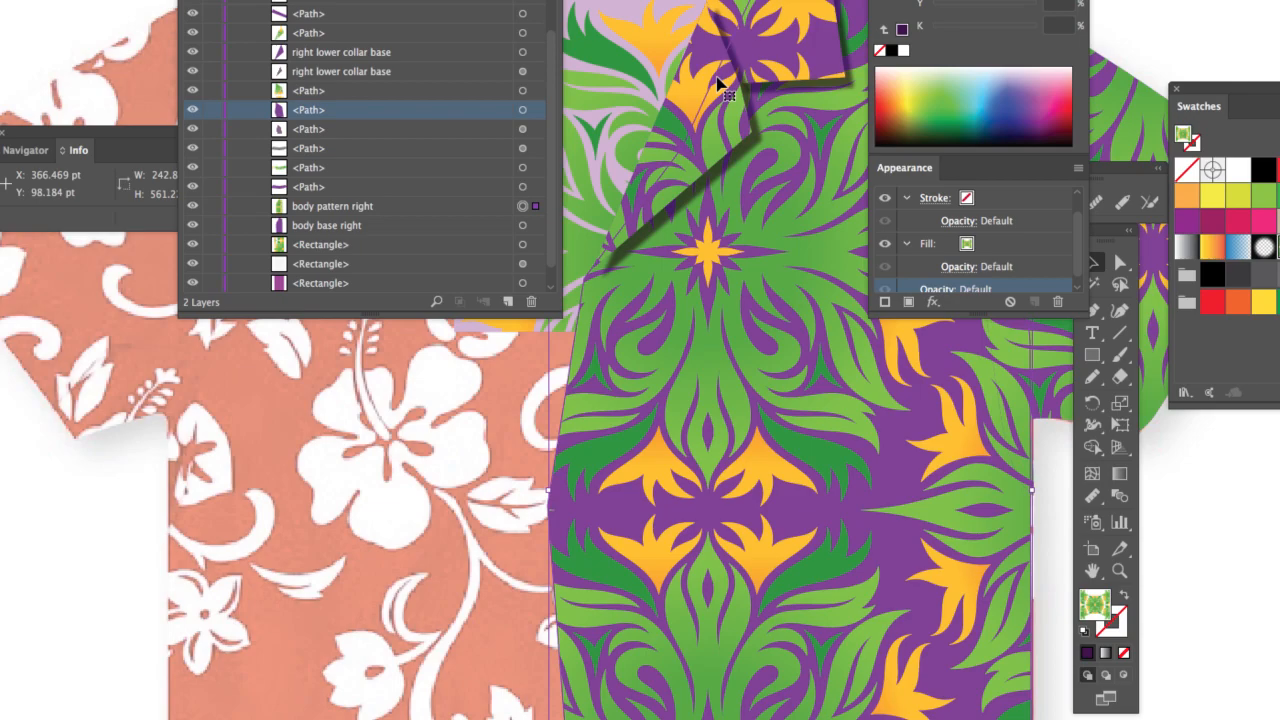
key("super+space")
left_click(684, 143, "alt+super")
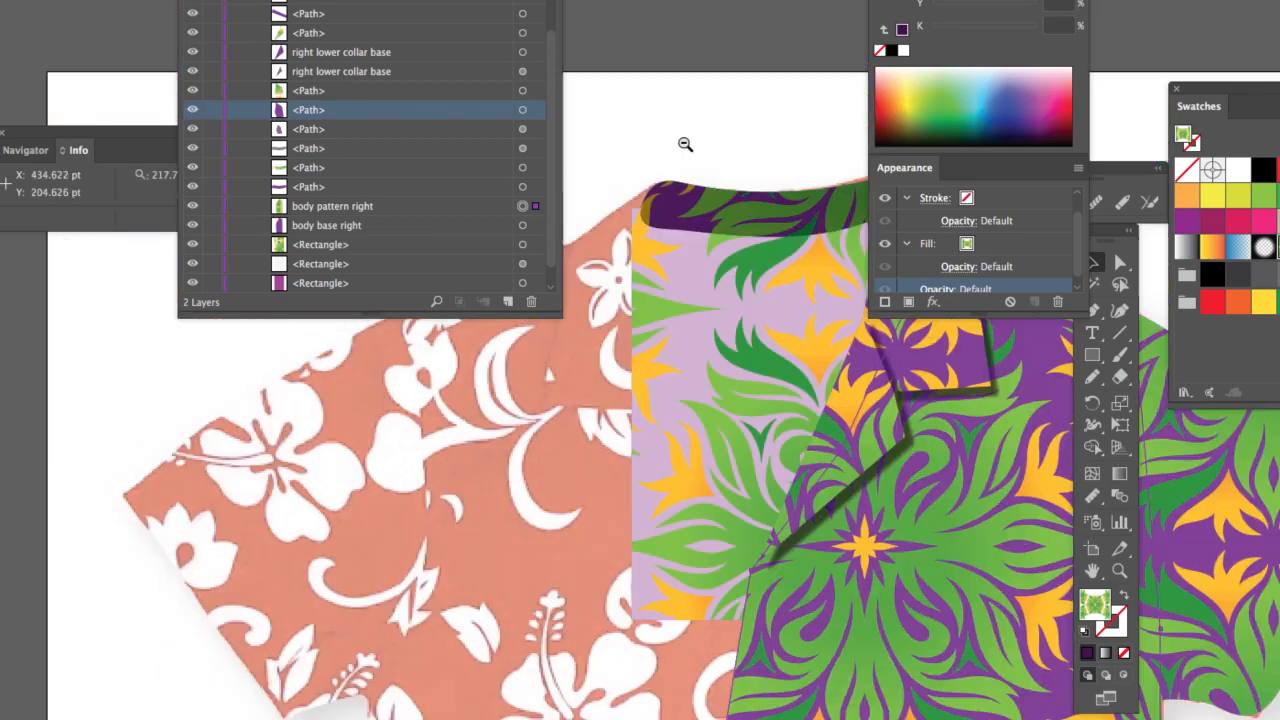
left_click(850, 415)
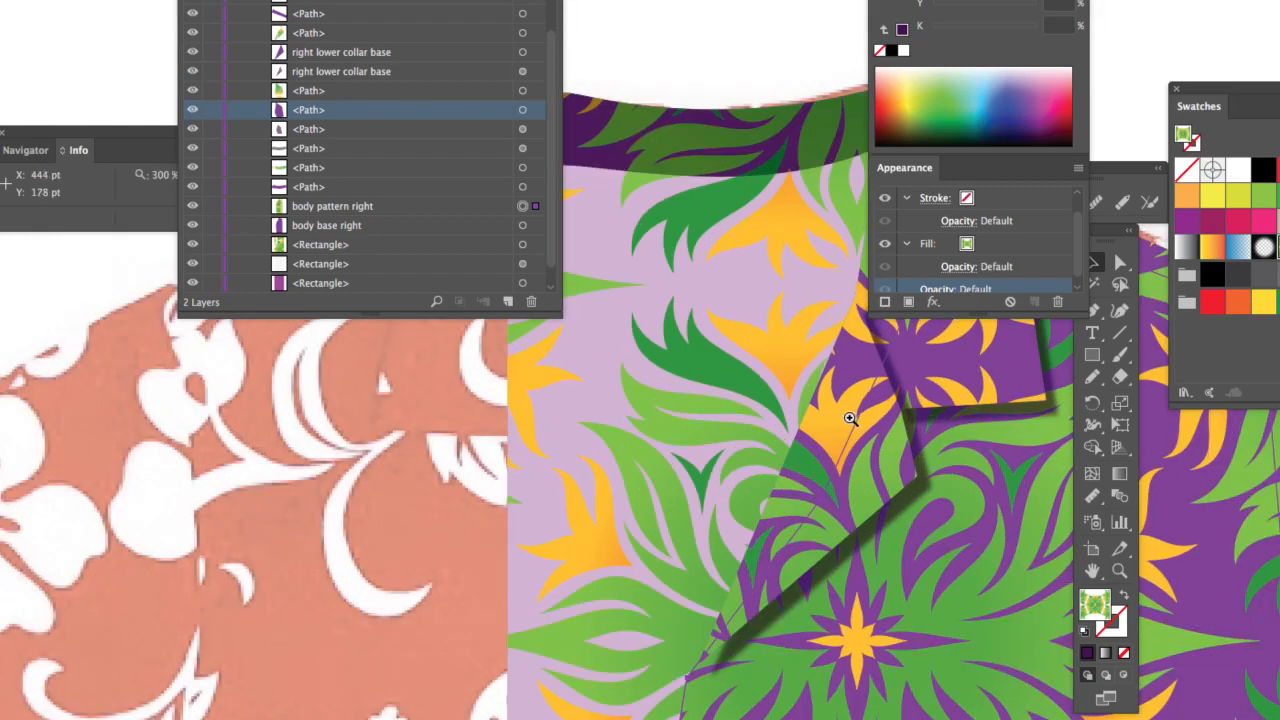
Step: Pull the two upper anchor points of the lower collar shadow inward behind the collar with the Direct Selection tool
left_click(849, 417)
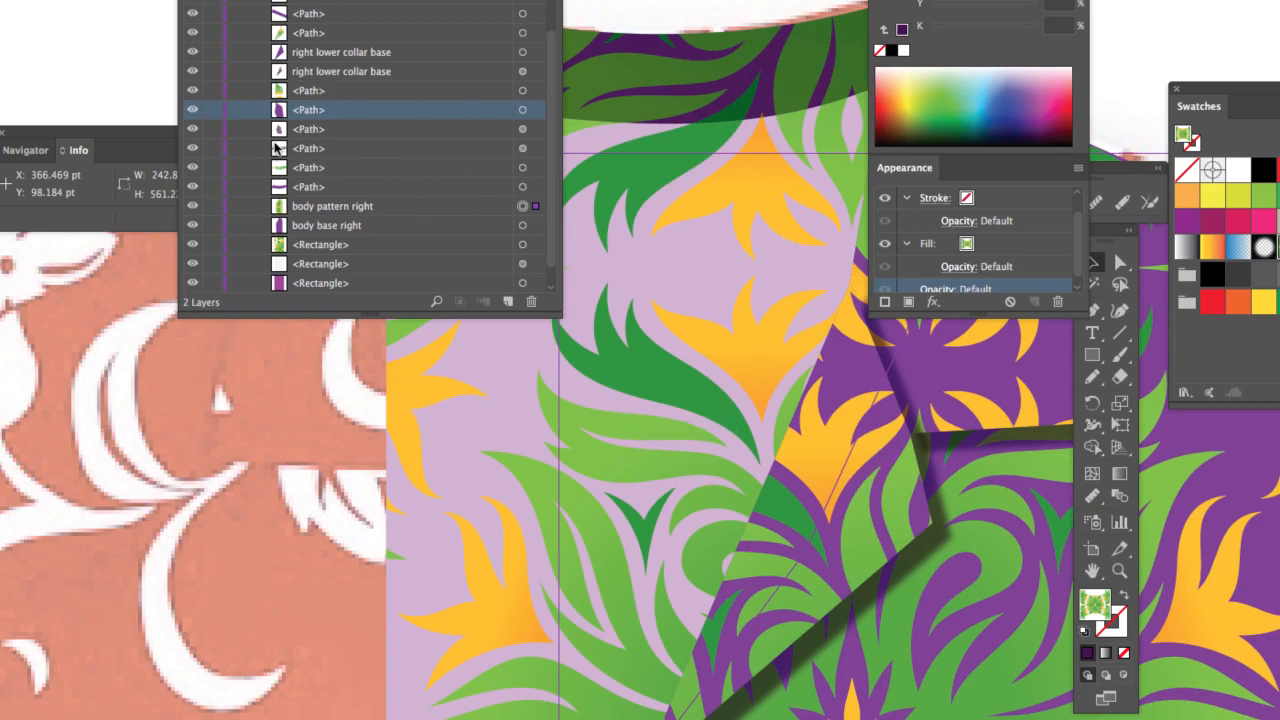
left_click(192, 206)
left_click(192, 206)
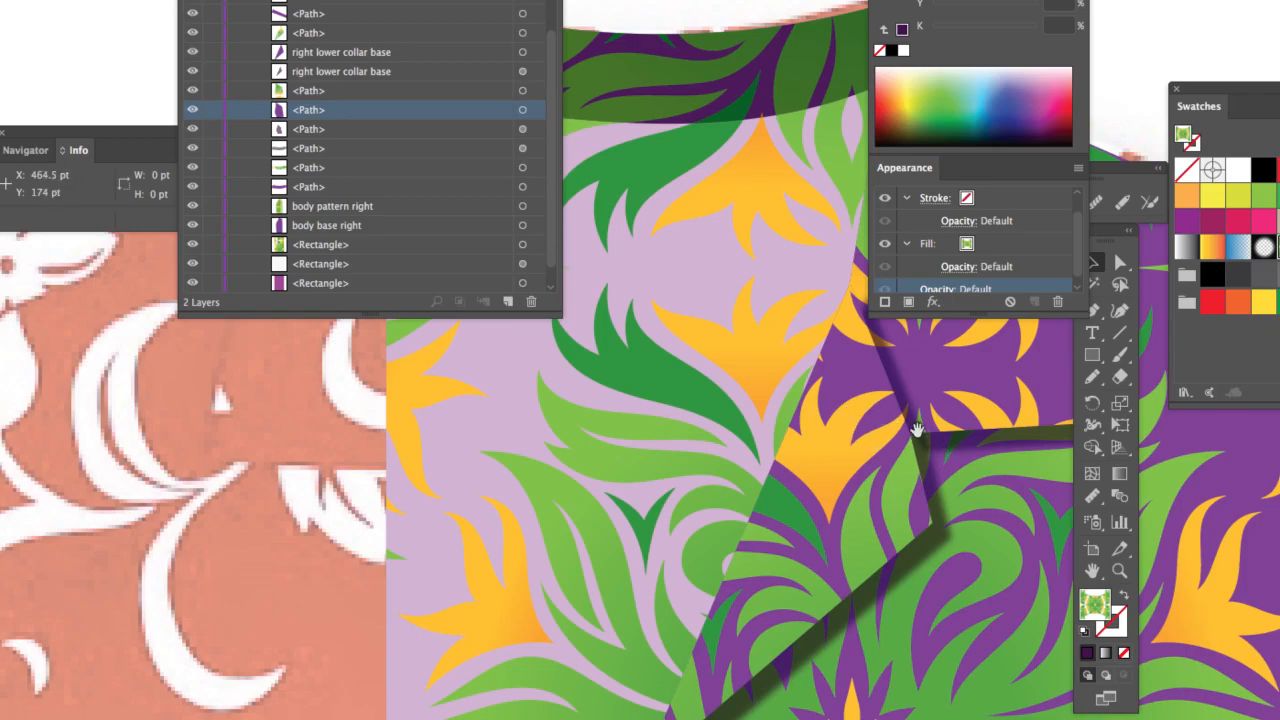
left_click_drag(944, 446, 730, 230)
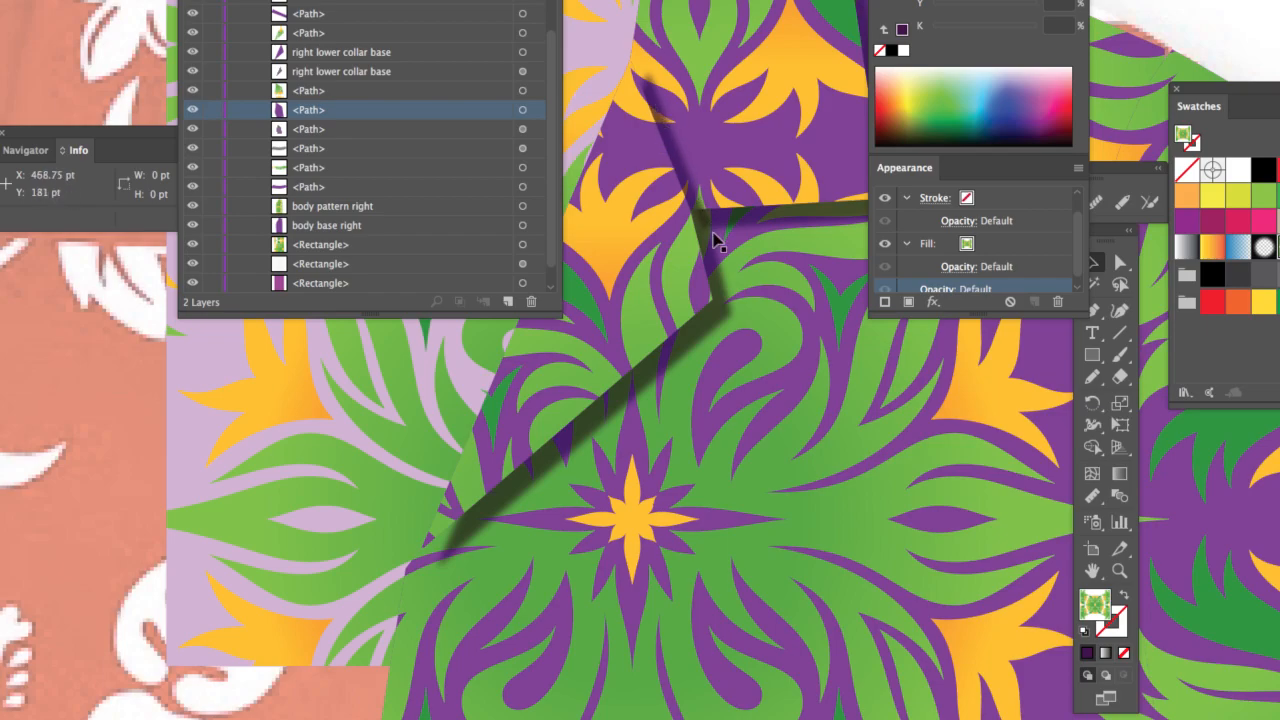
key("a")
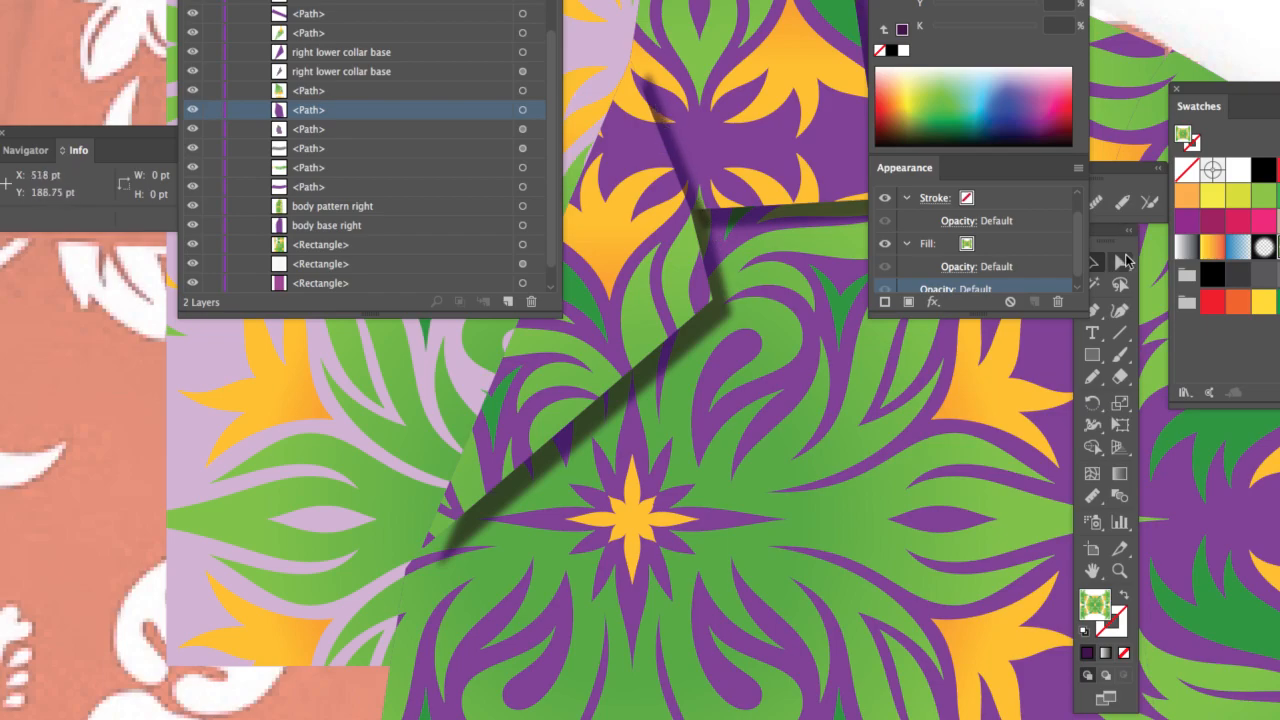
left_click(728, 325)
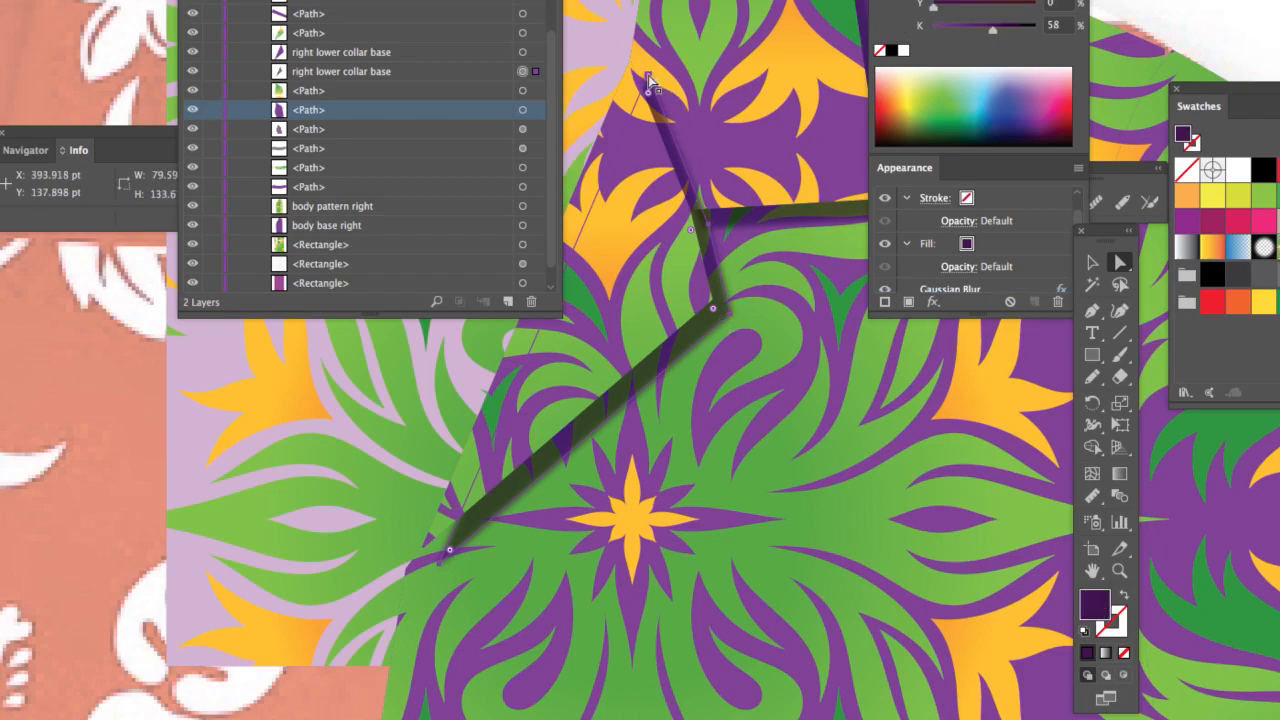
left_click_drag(649, 86, 631, 91)
left_click_drag(708, 224, 672, 217)
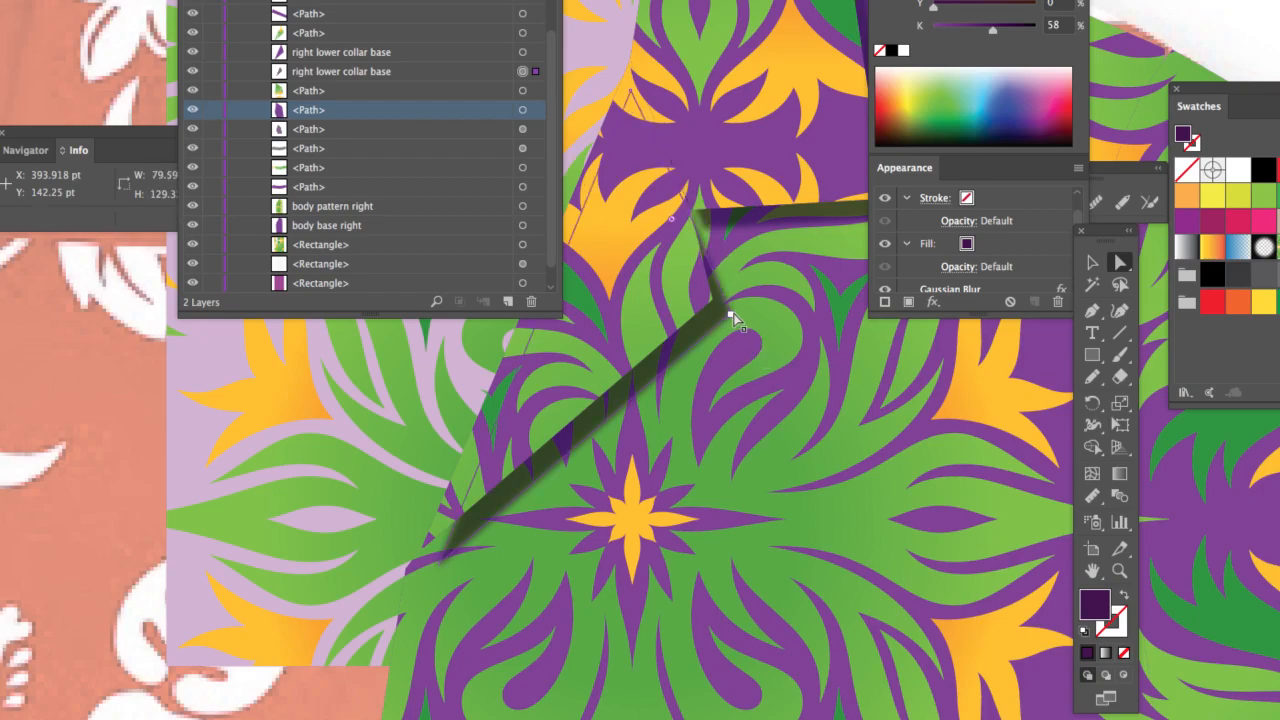
Step: Reshape the lower collar shadow's outer corner and pointed lower tip inward, leaving a narrow shadow along the collar's diagonal edge
left_click_drag(728, 313, 713, 315)
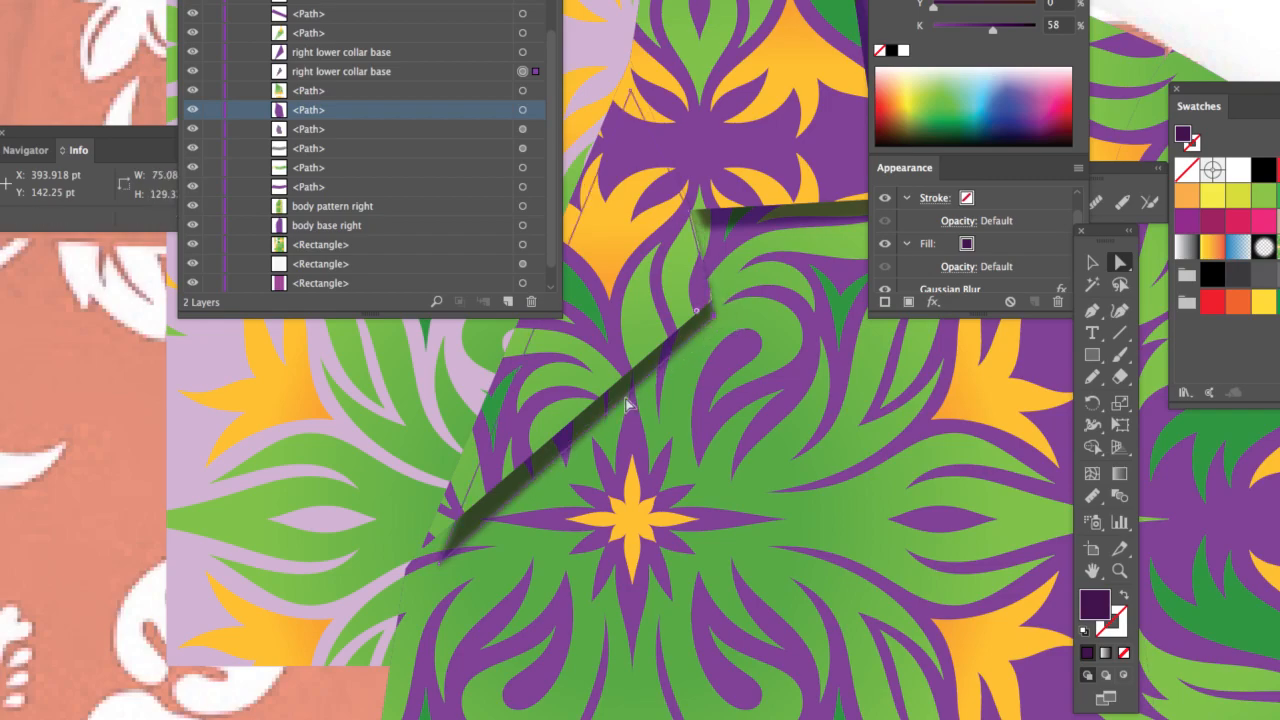
mouse_move(433, 566)
left_mouse_down()
mouse_move(414, 569)
mouse_move(455, 523)
mouse_move(417, 555)
left_mouse_up()
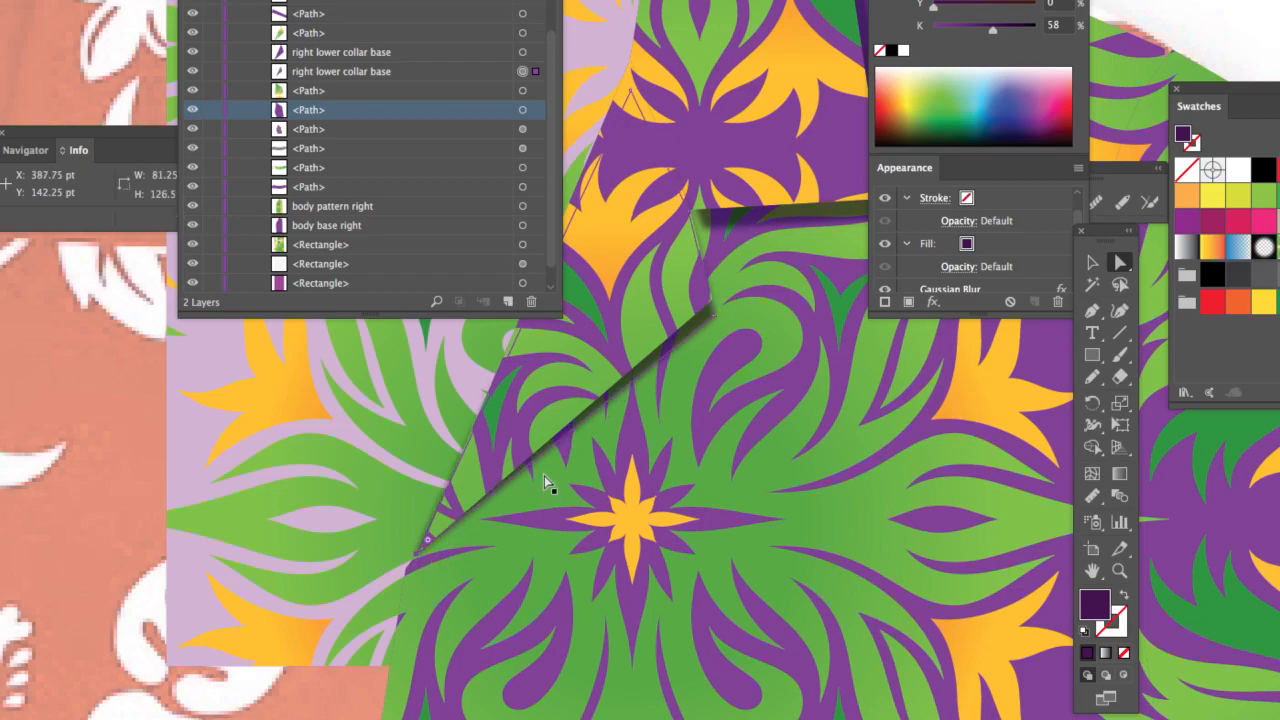
left_click(405, 430)
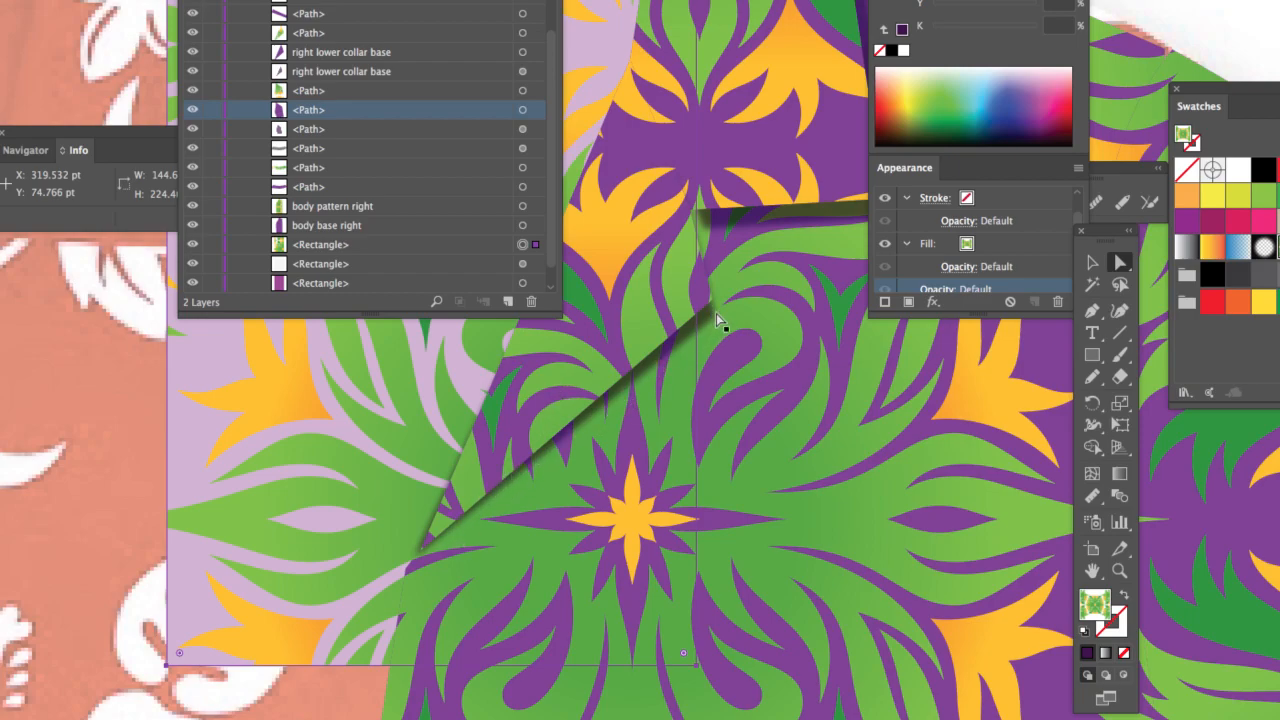
left_click_drag(716, 317, 723, 318)
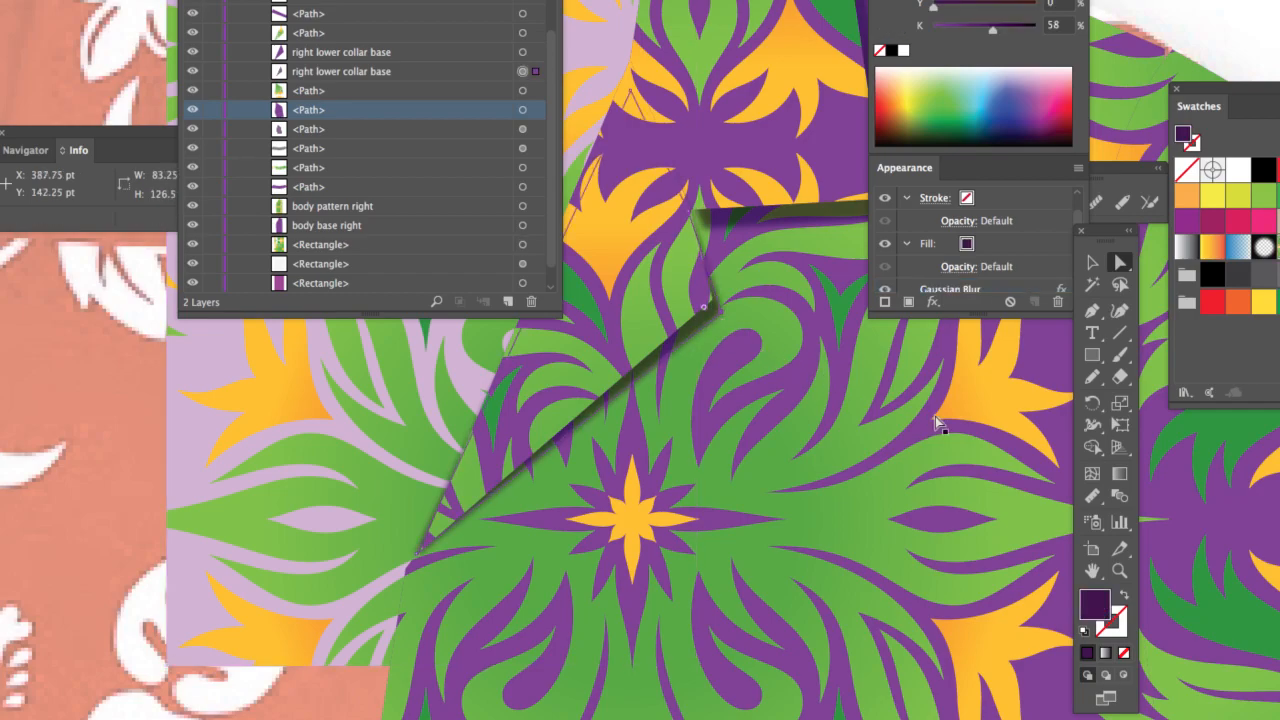
left_click_drag(705, 228, 697, 223)
Step: Pull the inner lower corner and the upper outer anchor of the upper collar shadow in toward the collar piece
left_click(729, 228)
left_click(729, 226)
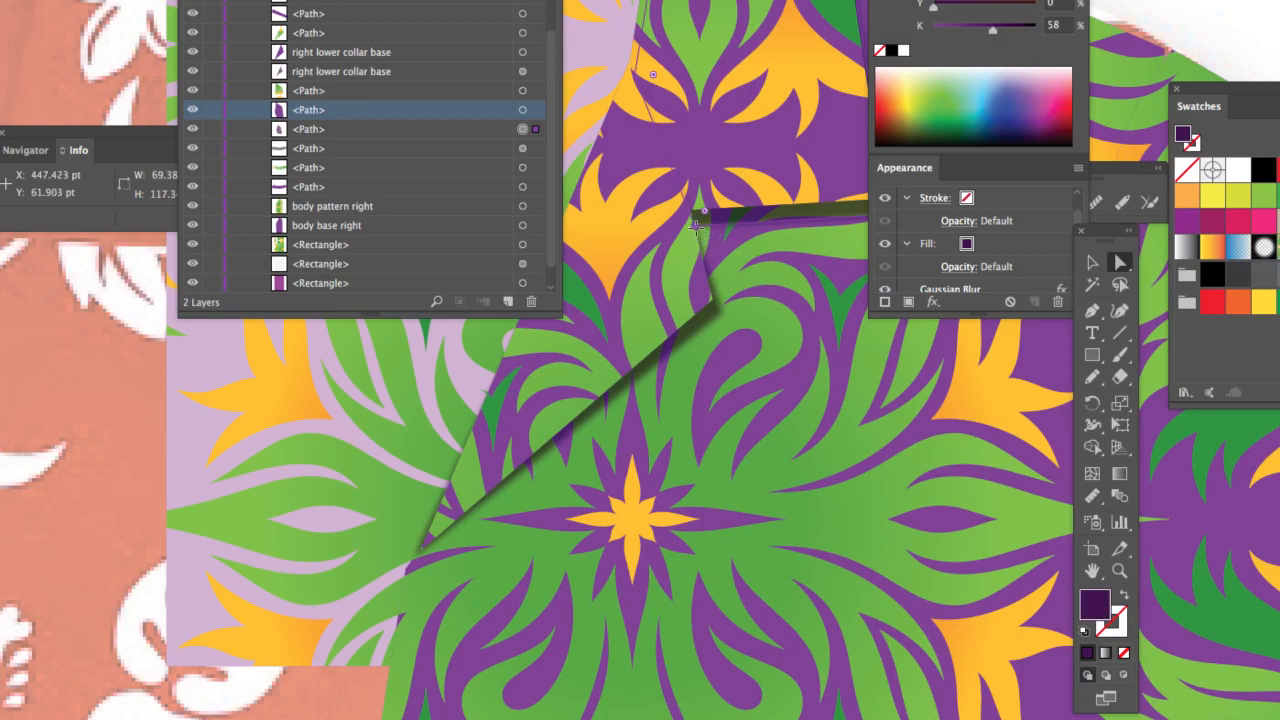
left_click_drag(696, 229, 689, 218)
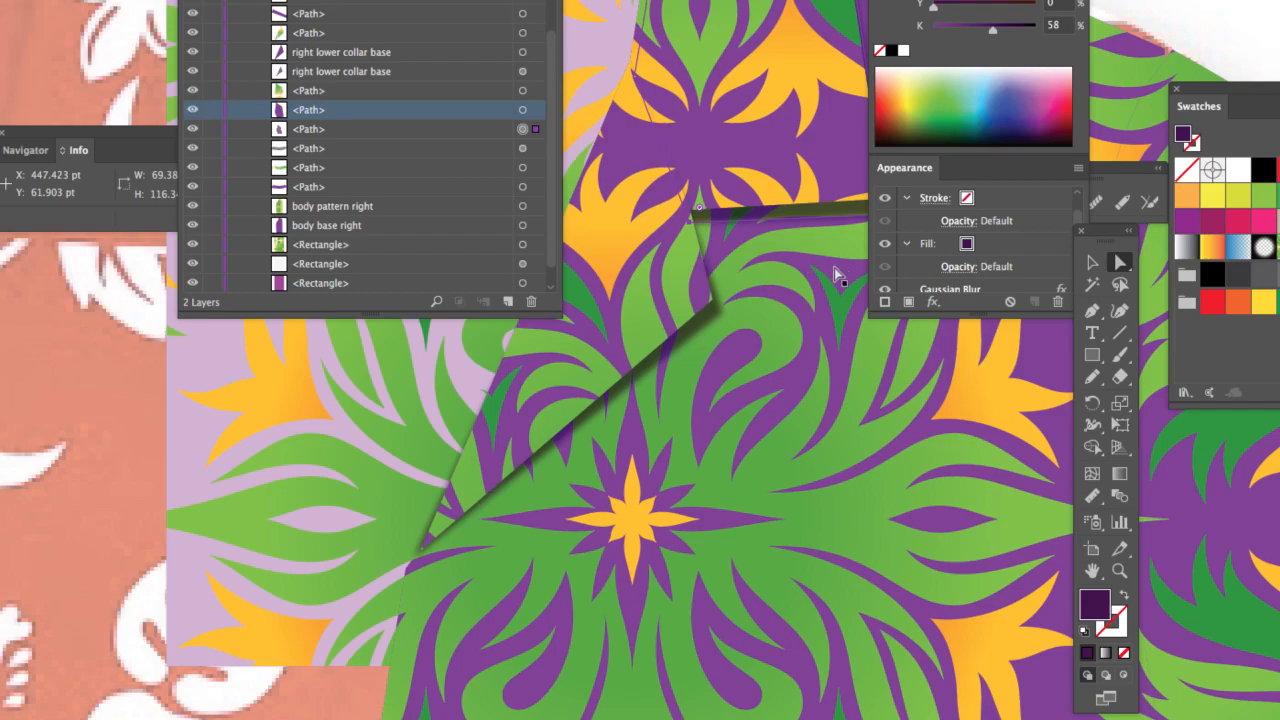
left_click_drag(804, 182, 647, 326)
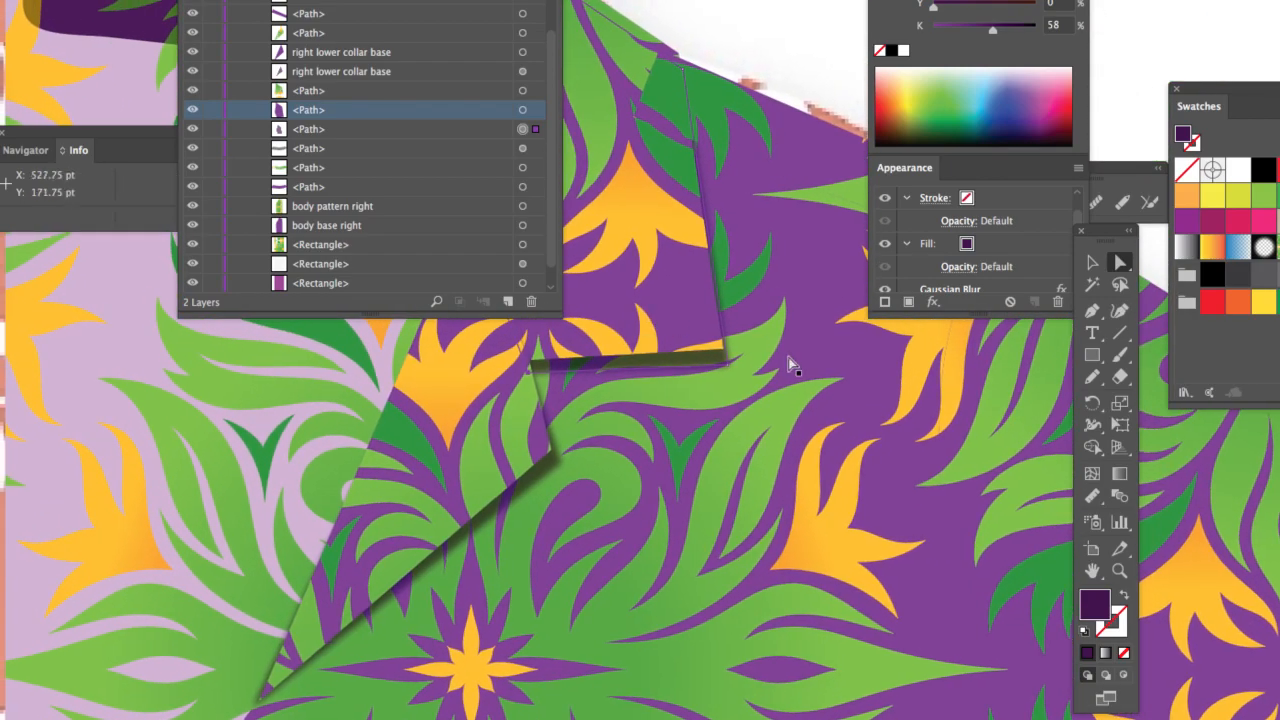
left_click_drag(685, 71, 701, 86)
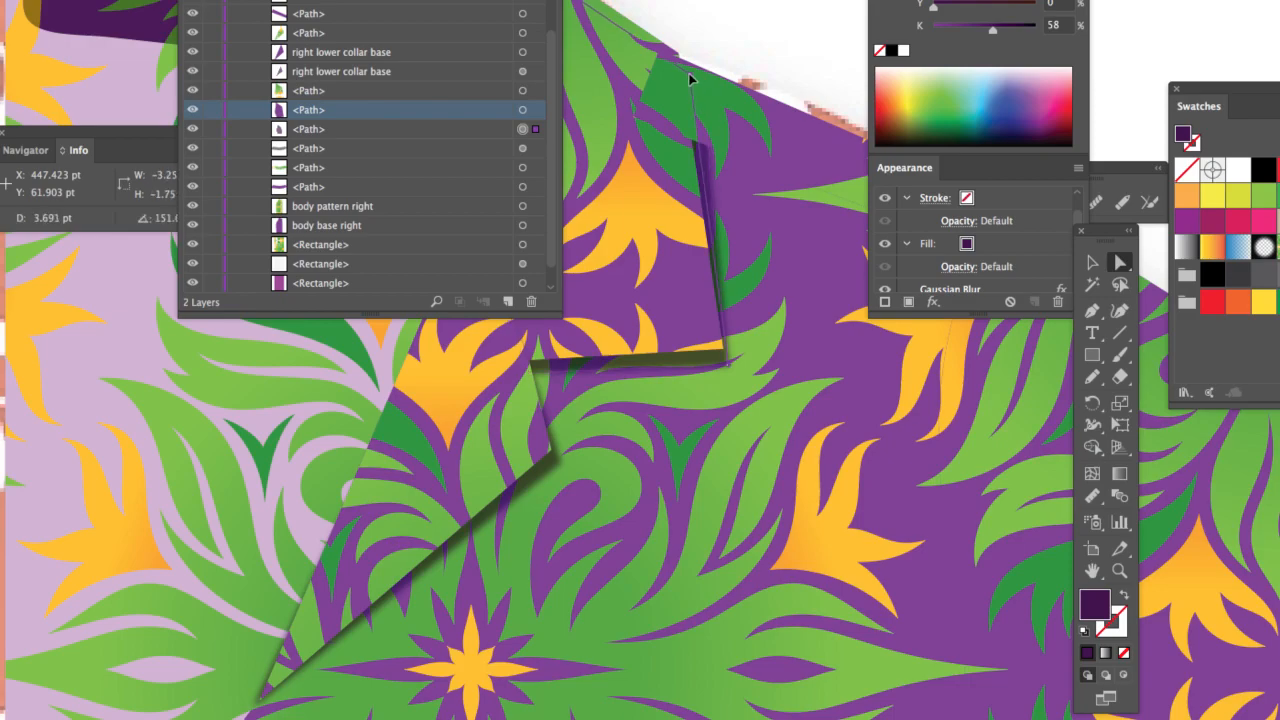
Step: Move the shoulder pattern piece and its purple base beneath both right lower collar base shapes in the stacking order
left_click(762, 152)
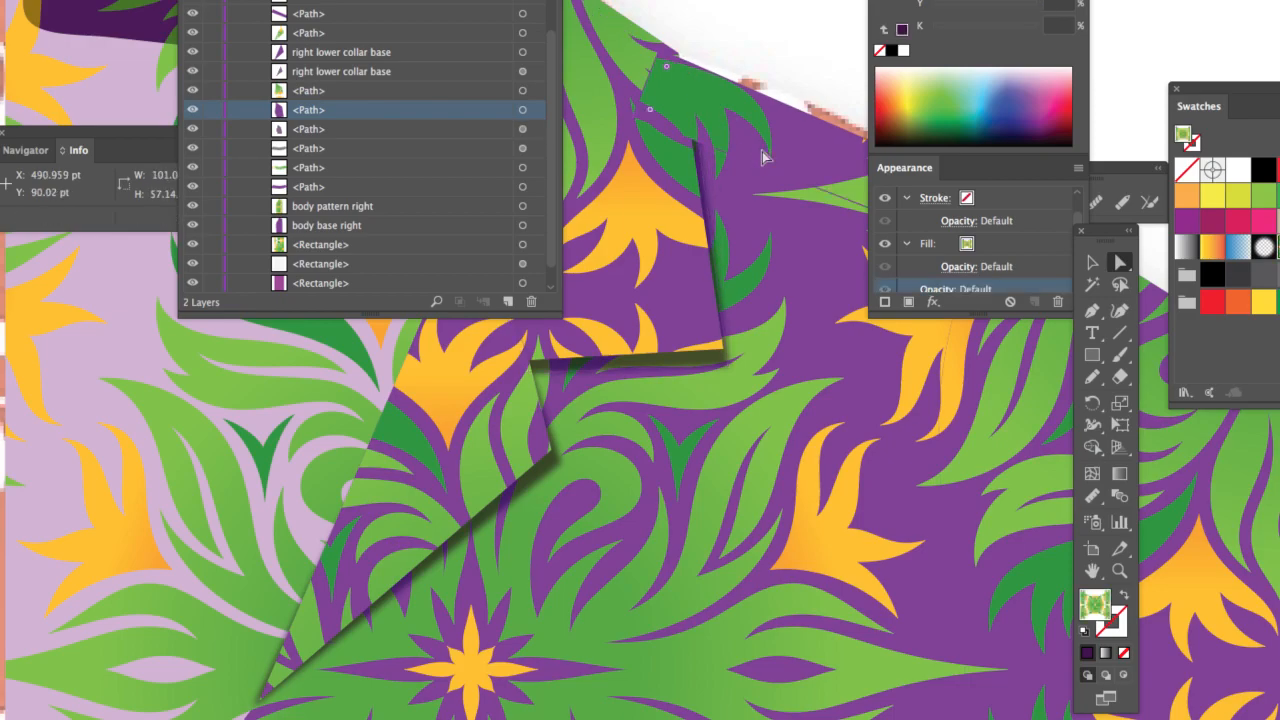
scroll(381, 134, "up", 3)
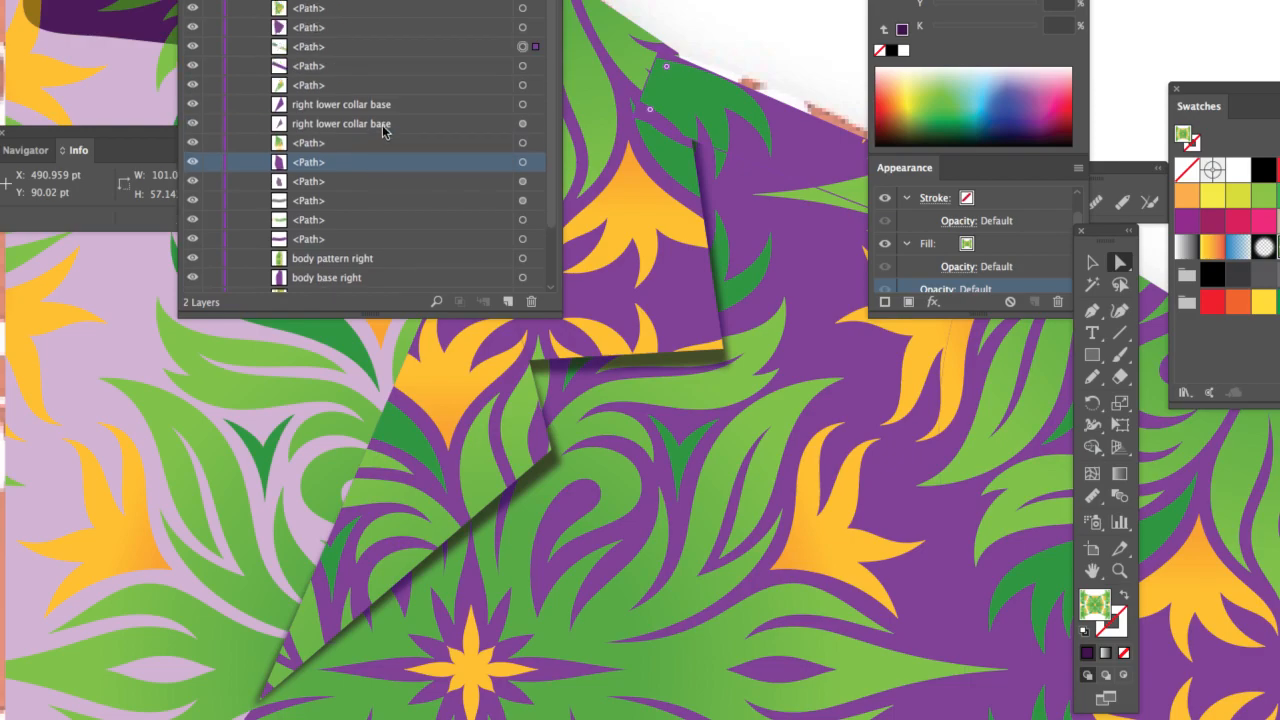
left_click(336, 47)
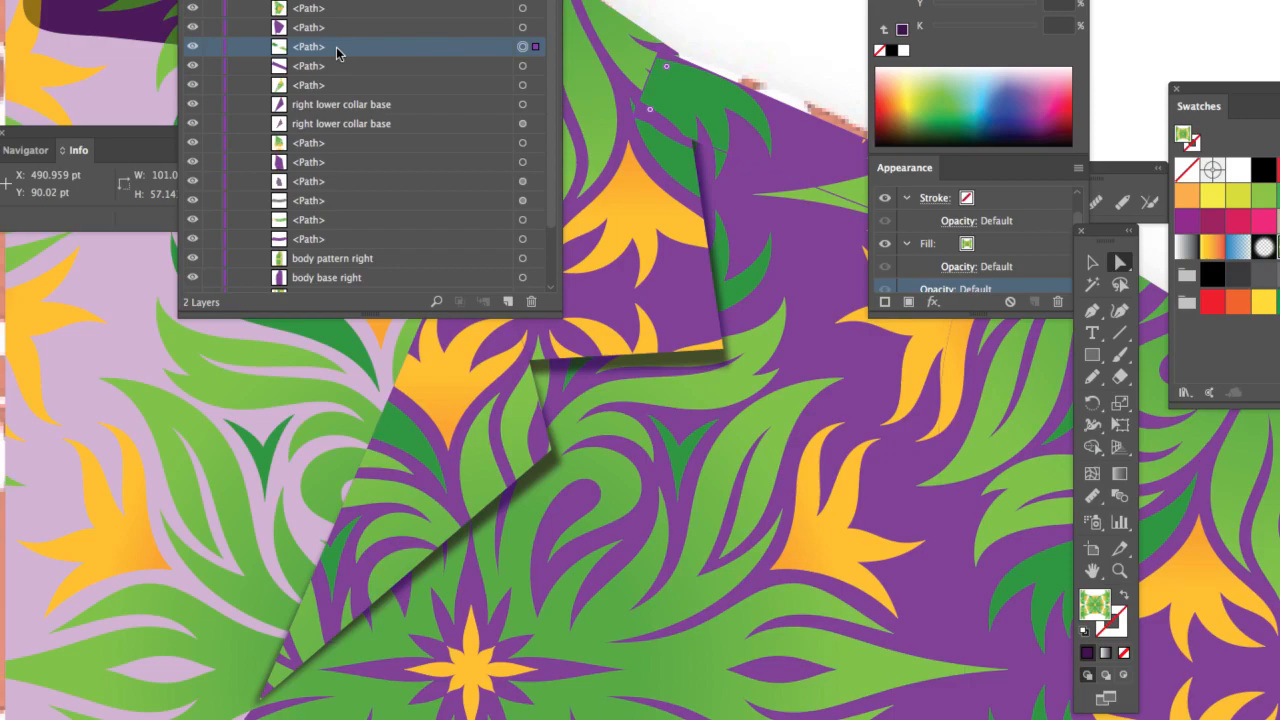
left_click(340, 68)
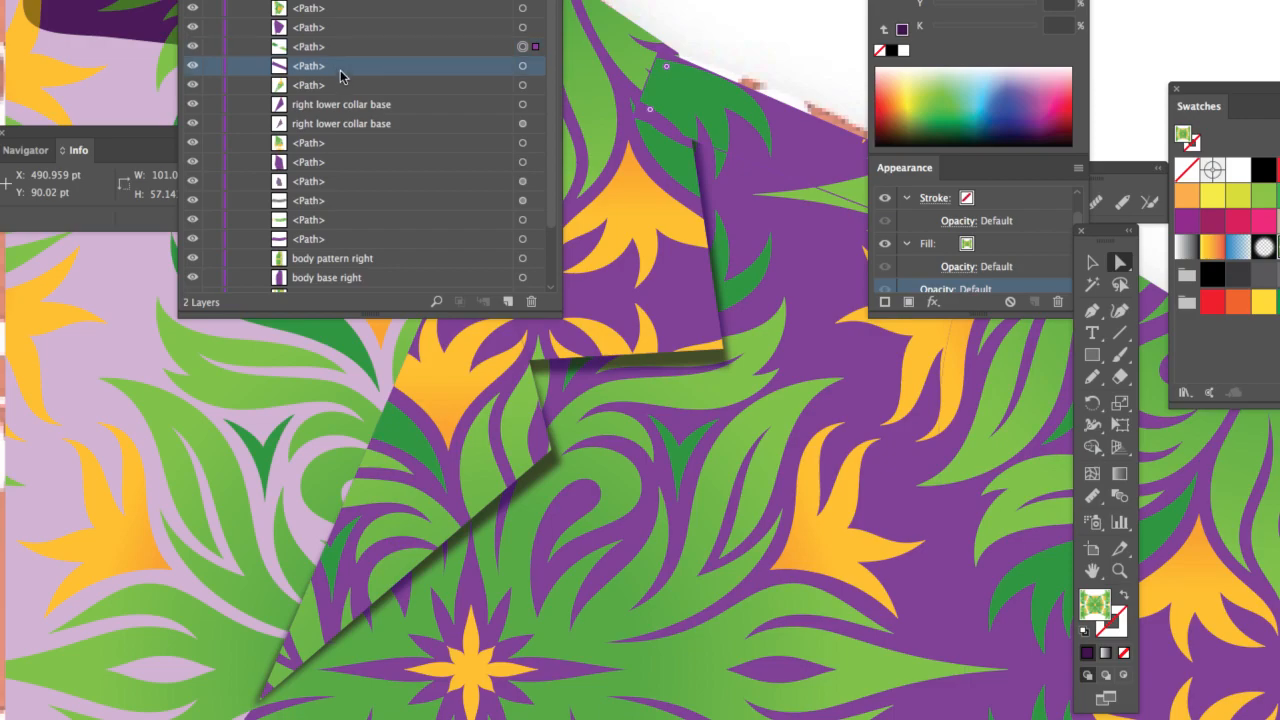
left_click_drag(340, 75, 336, 117)
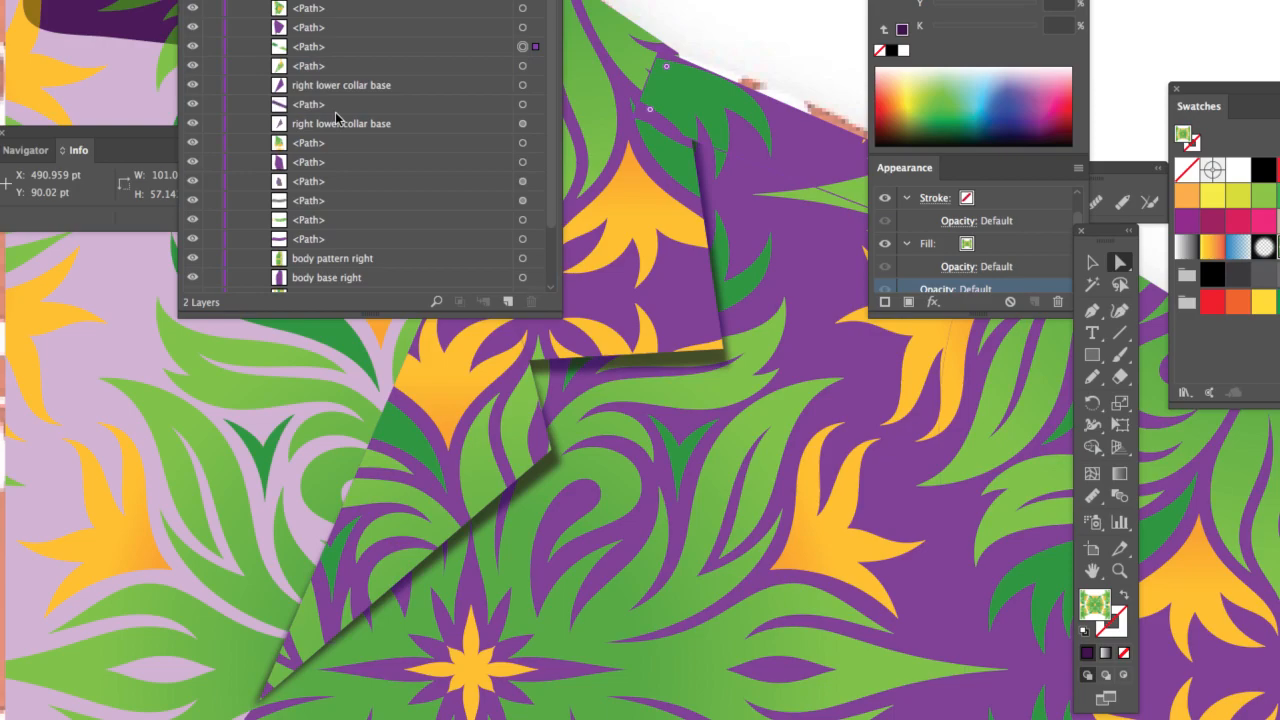
left_click_drag(330, 56, 338, 128)
left_click_drag(326, 78, 326, 115)
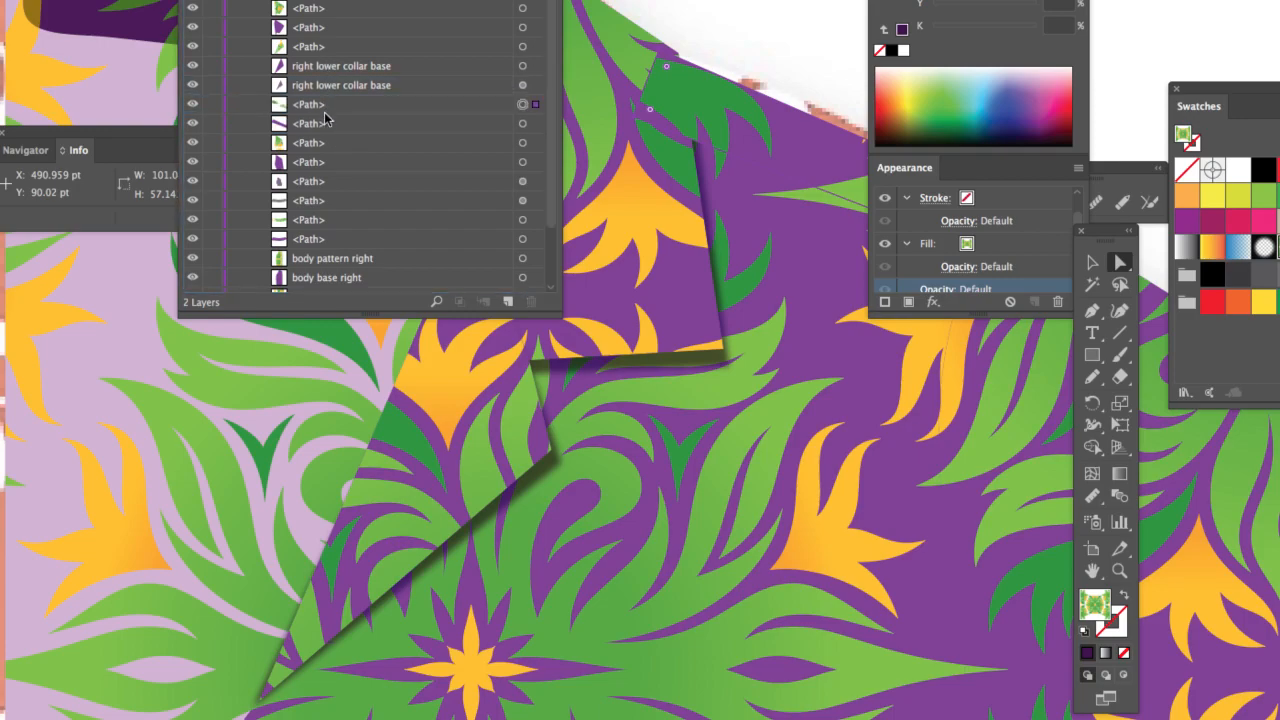
left_click(737, 45)
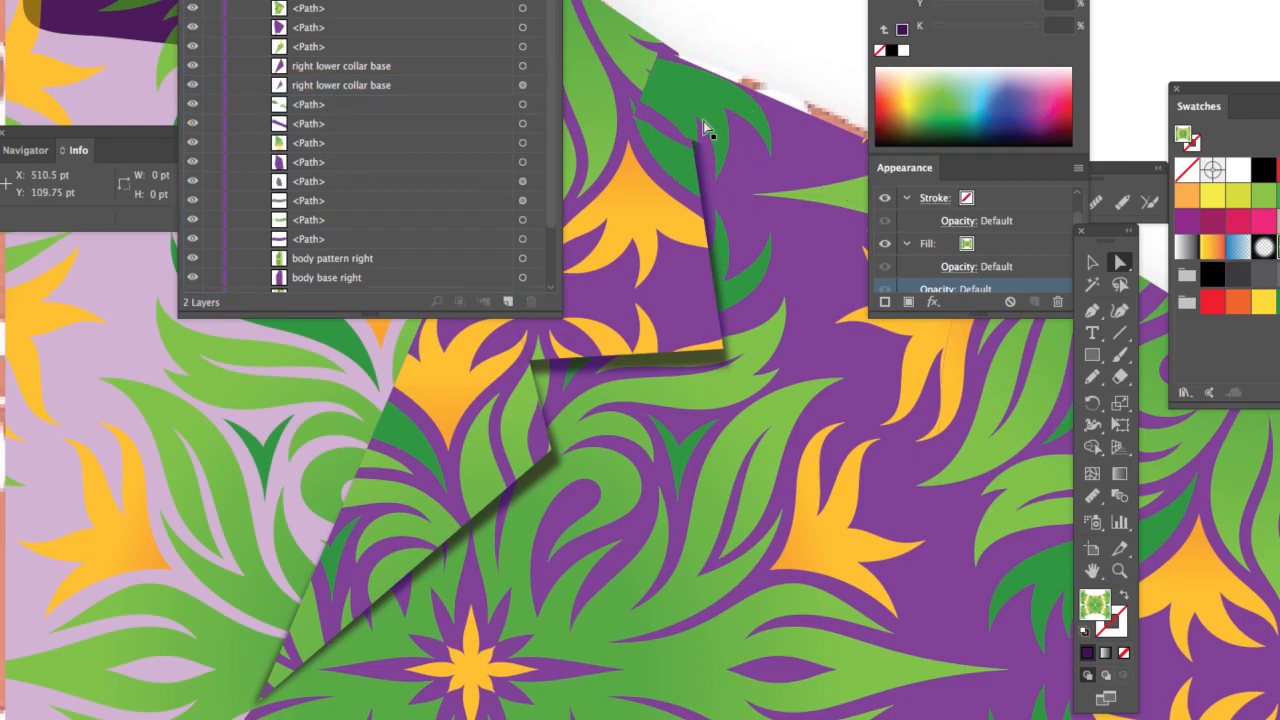
key("alt+super+space")
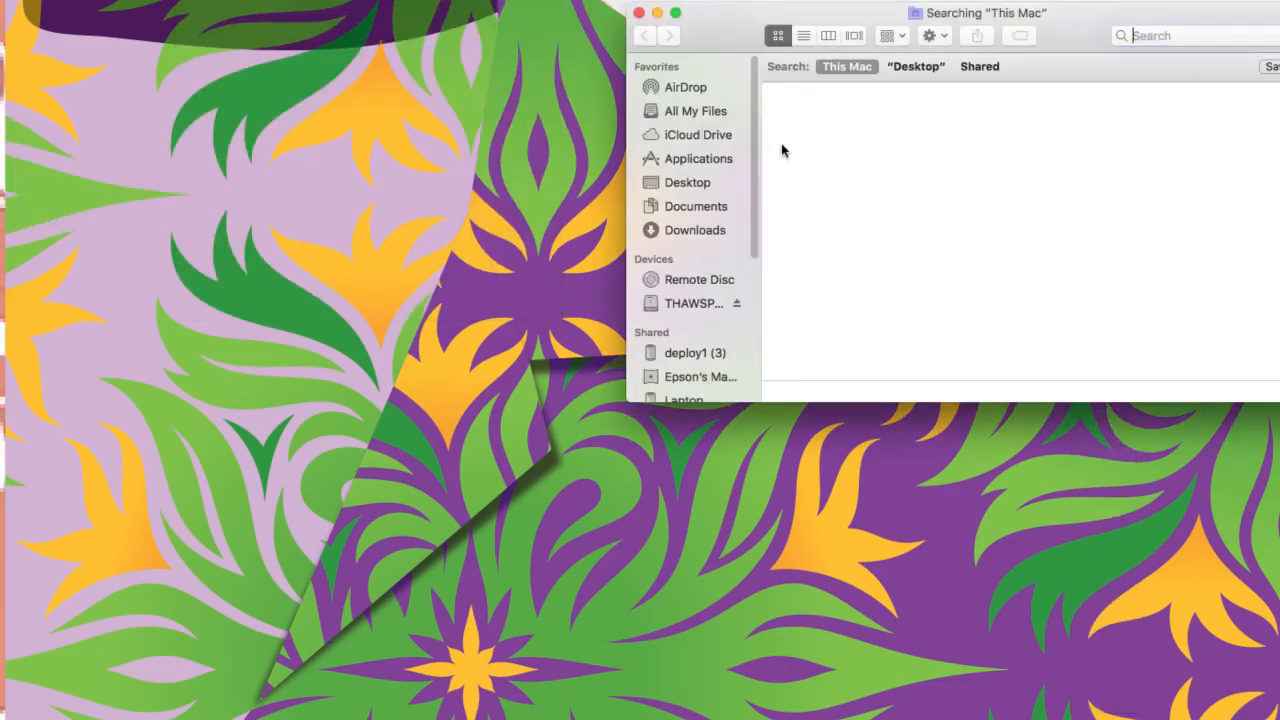
left_click(525, 268)
left_click(717, 163)
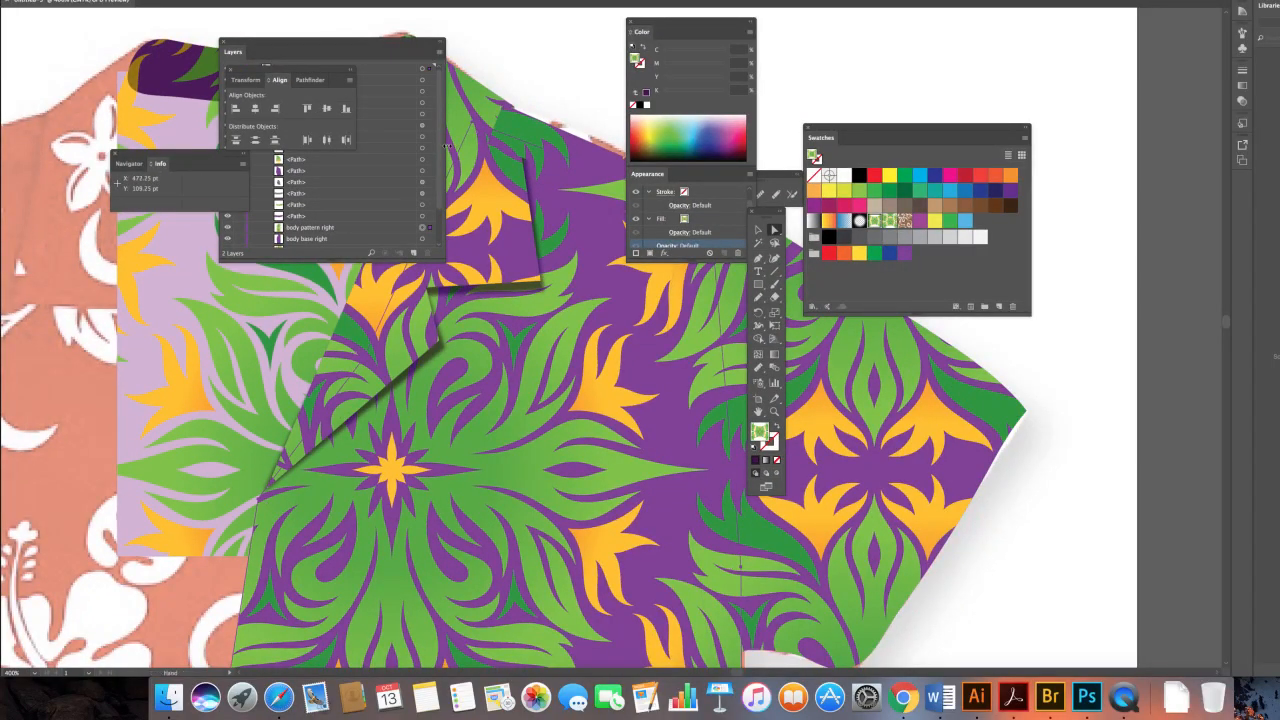
Step: Enlarge the layer list and move the shoulder pattern and its purple base beneath the upper collar's pattern and base
left_click(535, 151, "super")
left_click(595, 355, "super")
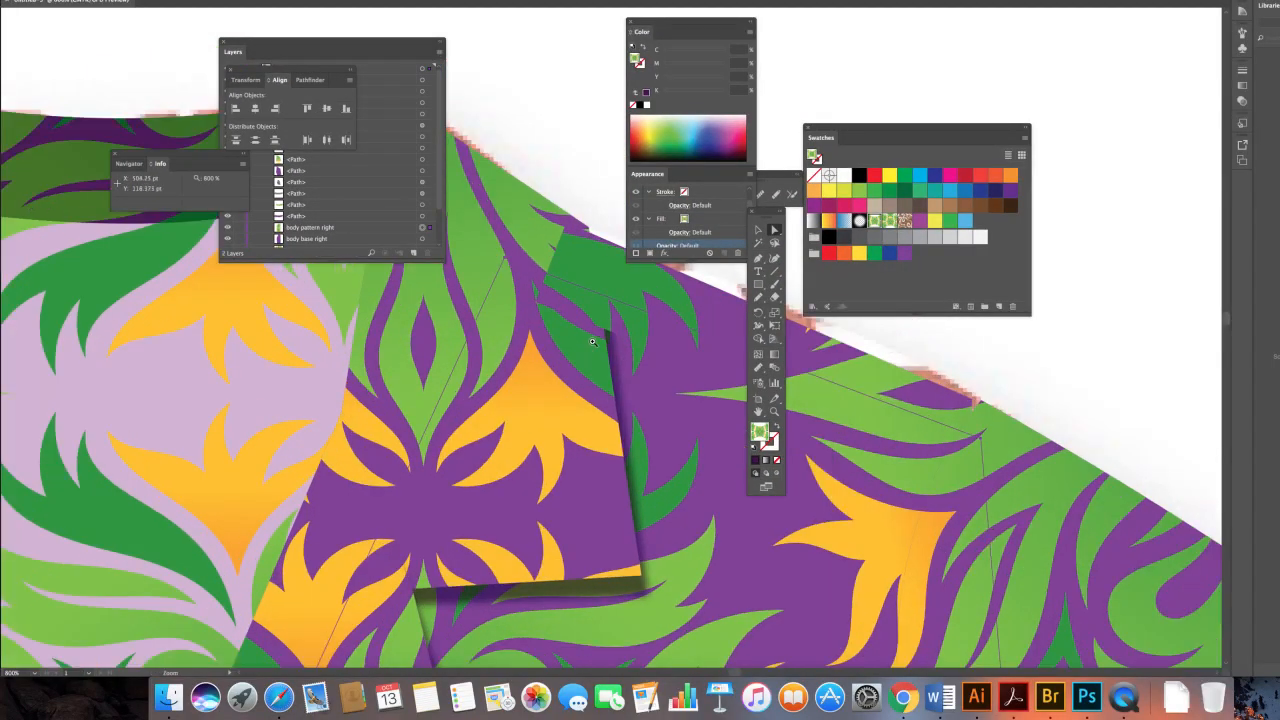
left_click(569, 256)
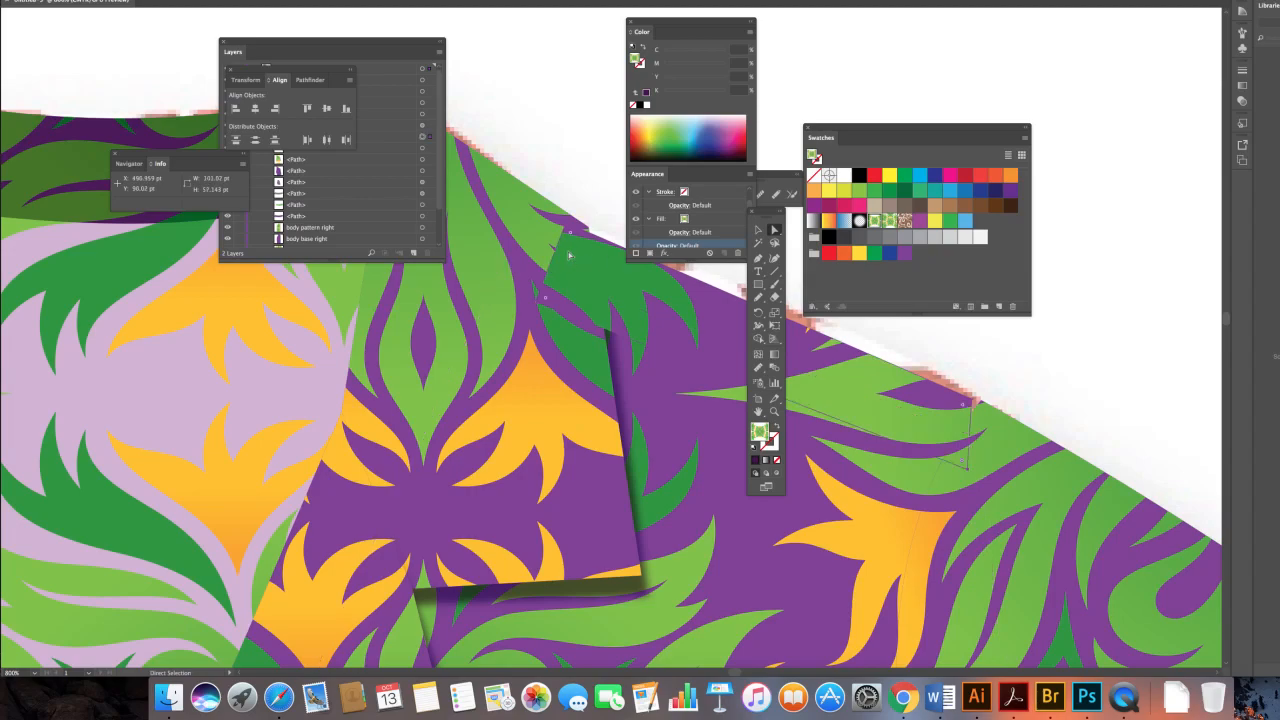
left_click_drag(440, 258, 574, 380)
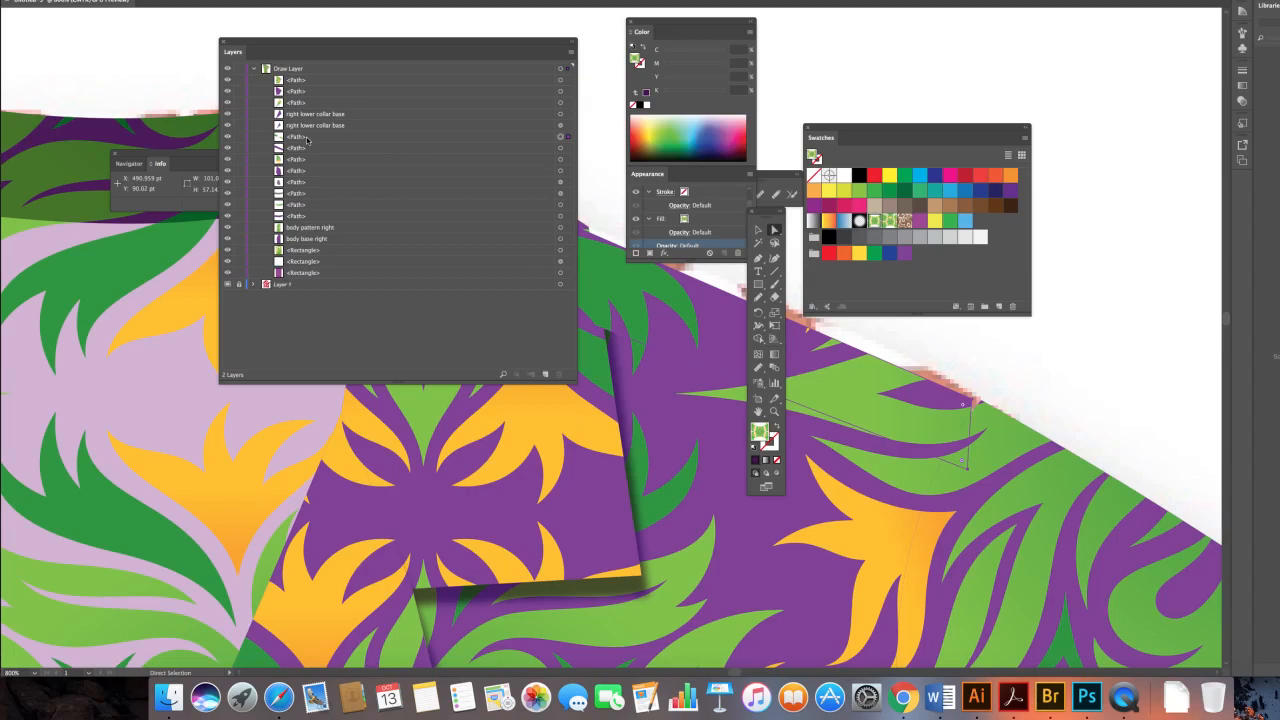
left_click_drag(308, 139, 309, 181)
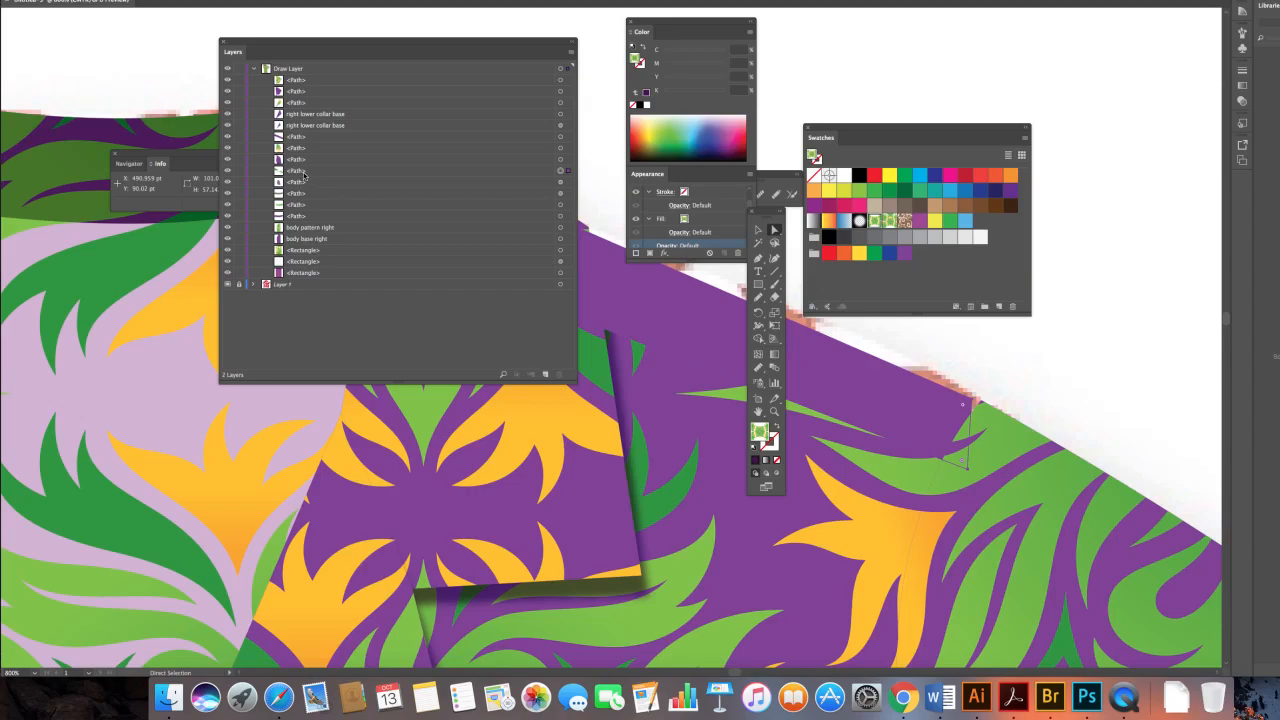
left_click_drag(311, 139, 310, 177)
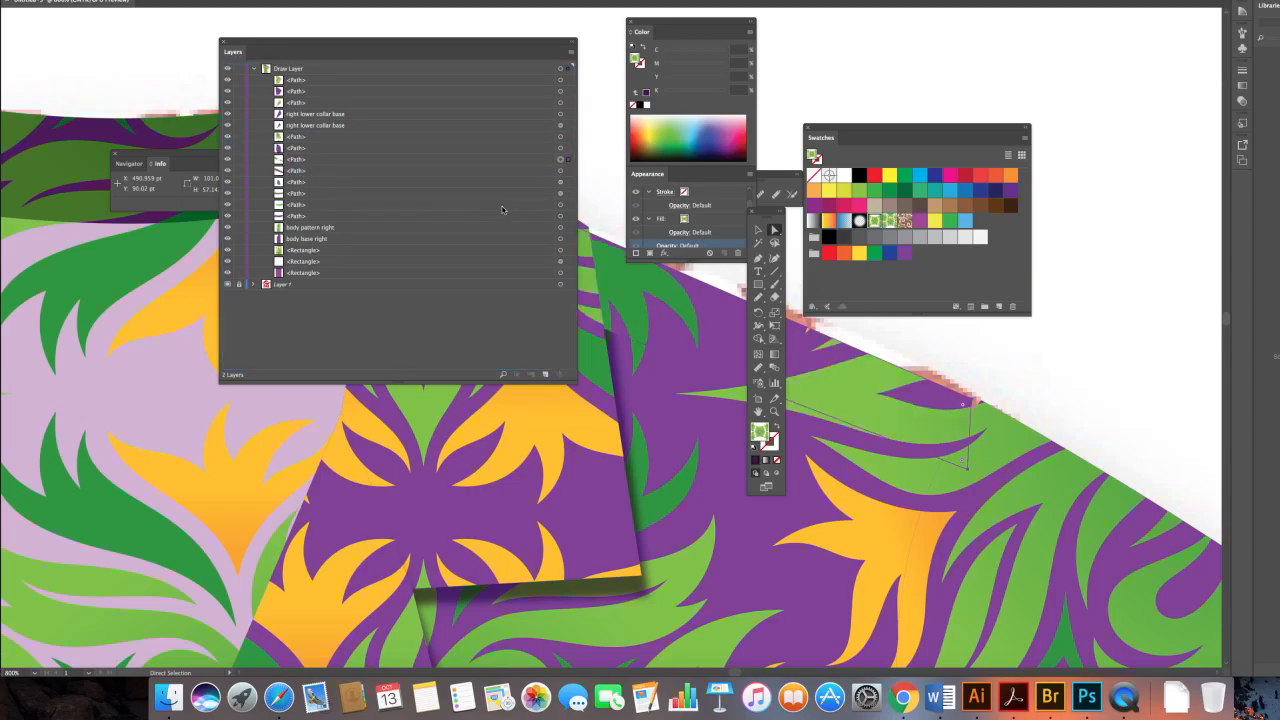
Step: Move the upper collar shadow above the shoulder pattern and its base, directly beneath the upper collar's base
left_click(618, 370)
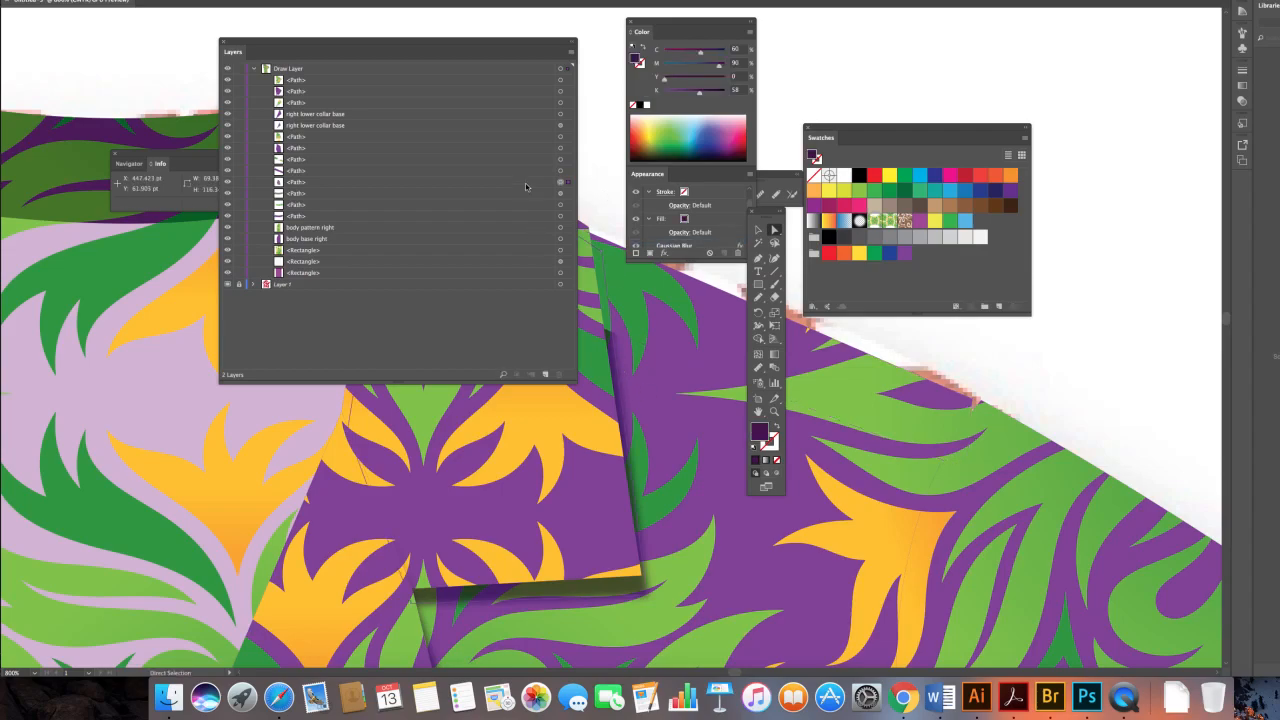
left_click(533, 187)
left_click_drag(533, 188, 532, 157)
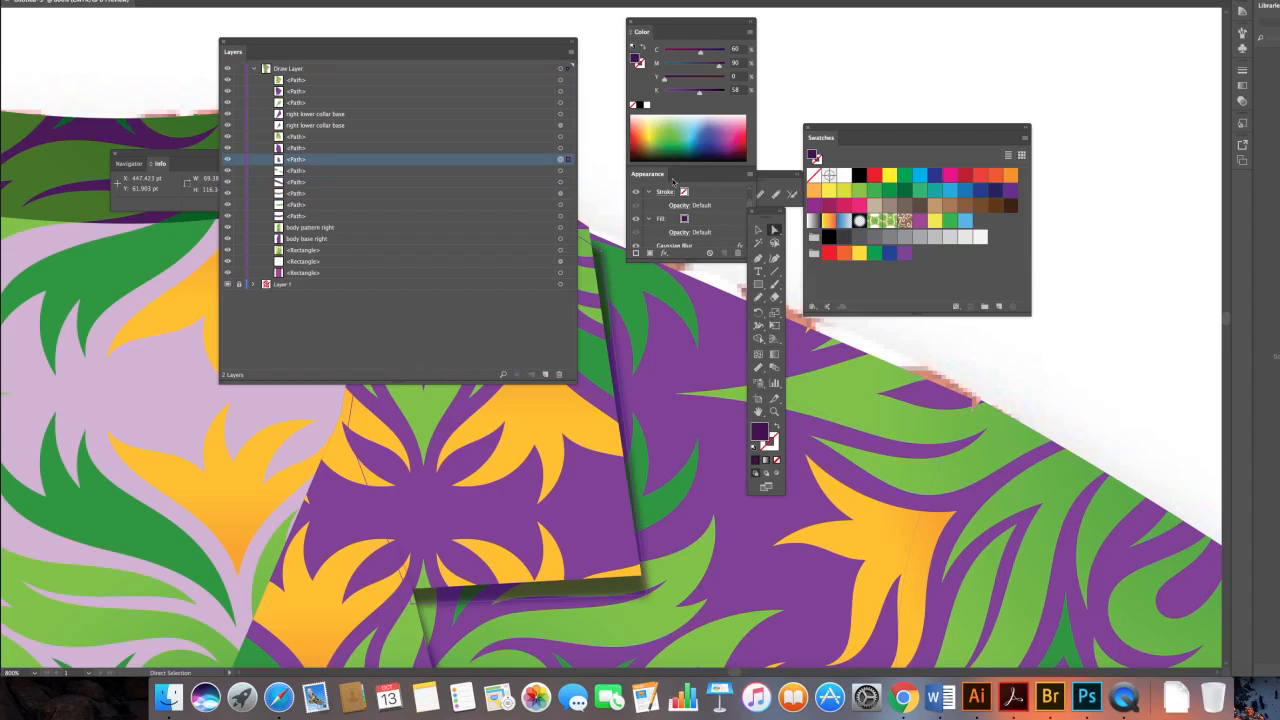
Step: Pull the top outer anchor of the upper collar shadow up and inward to the shoulder edge
left_click(601, 206)
left_click(601, 256)
left_click(602, 250)
left_click(607, 242)
left_click_drag(601, 247, 598, 243)
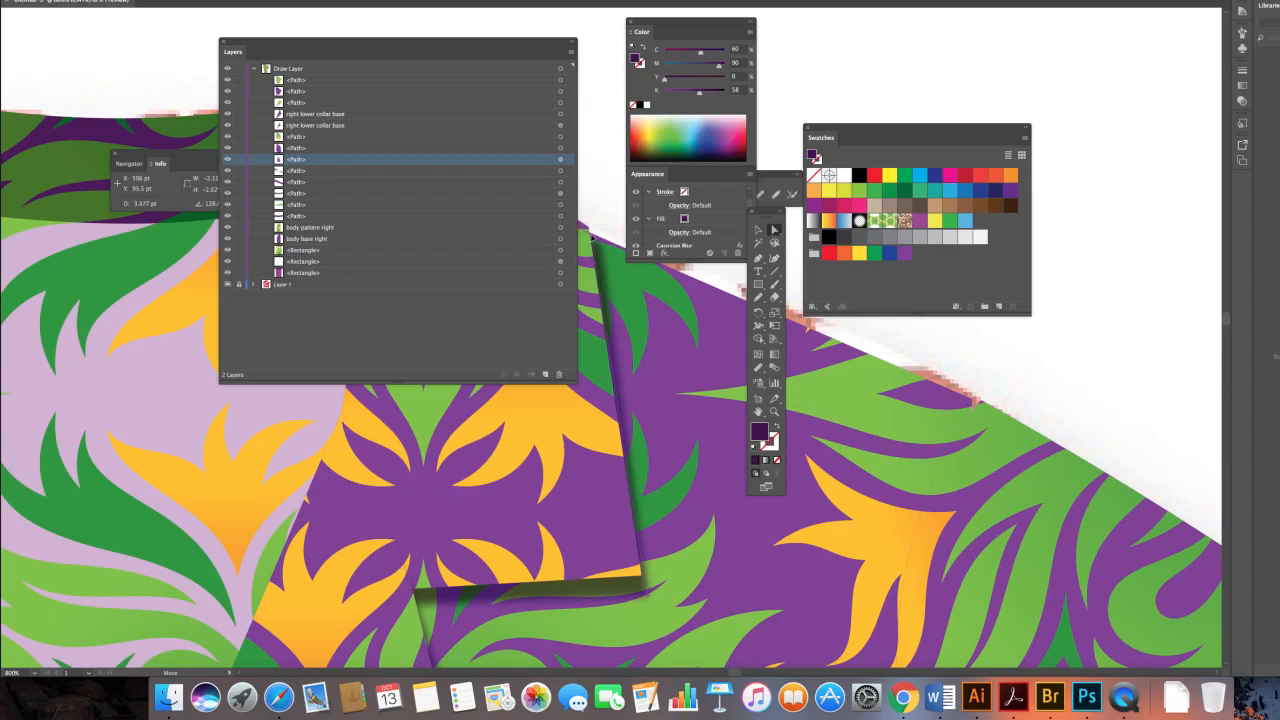
left_click_drag(593, 238, 594, 237)
left_click(612, 221)
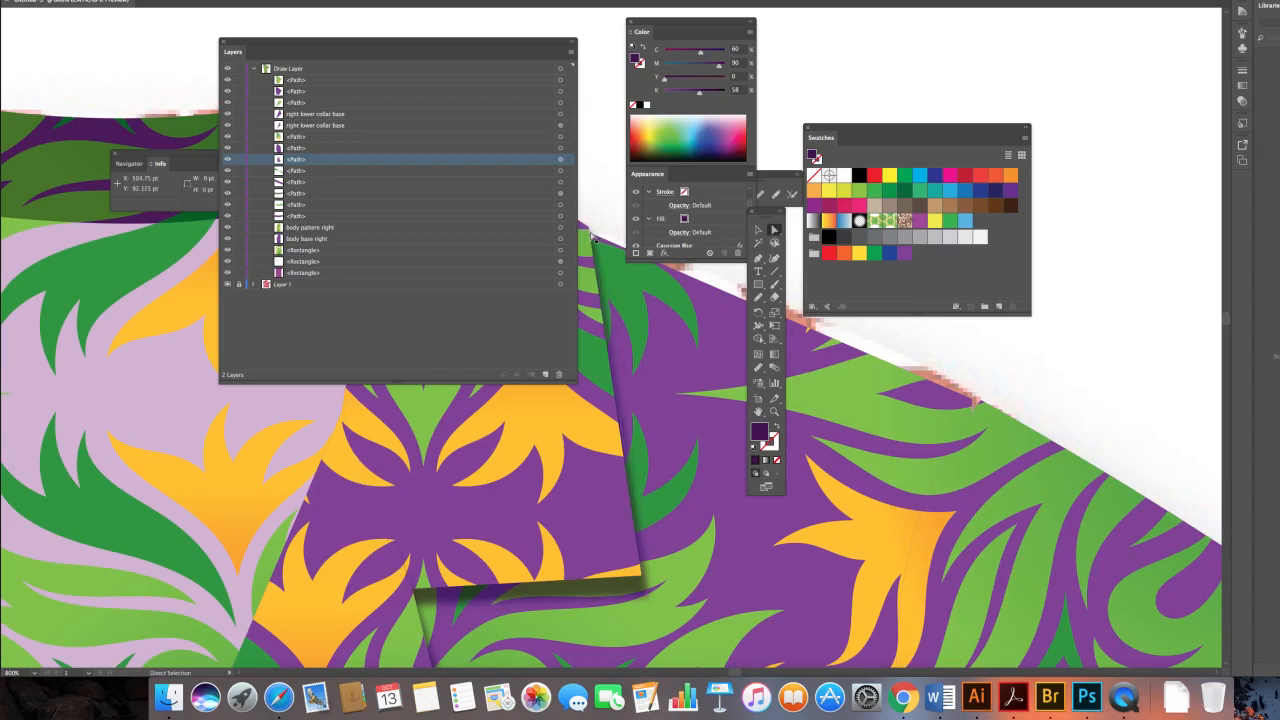
left_click(594, 238)
left_click(616, 212)
Step: Move the lower outer corner of the upper collar shadow slightly outward past the collar's corner
left_click_drag(614, 485, 642, 267)
left_click(642, 390)
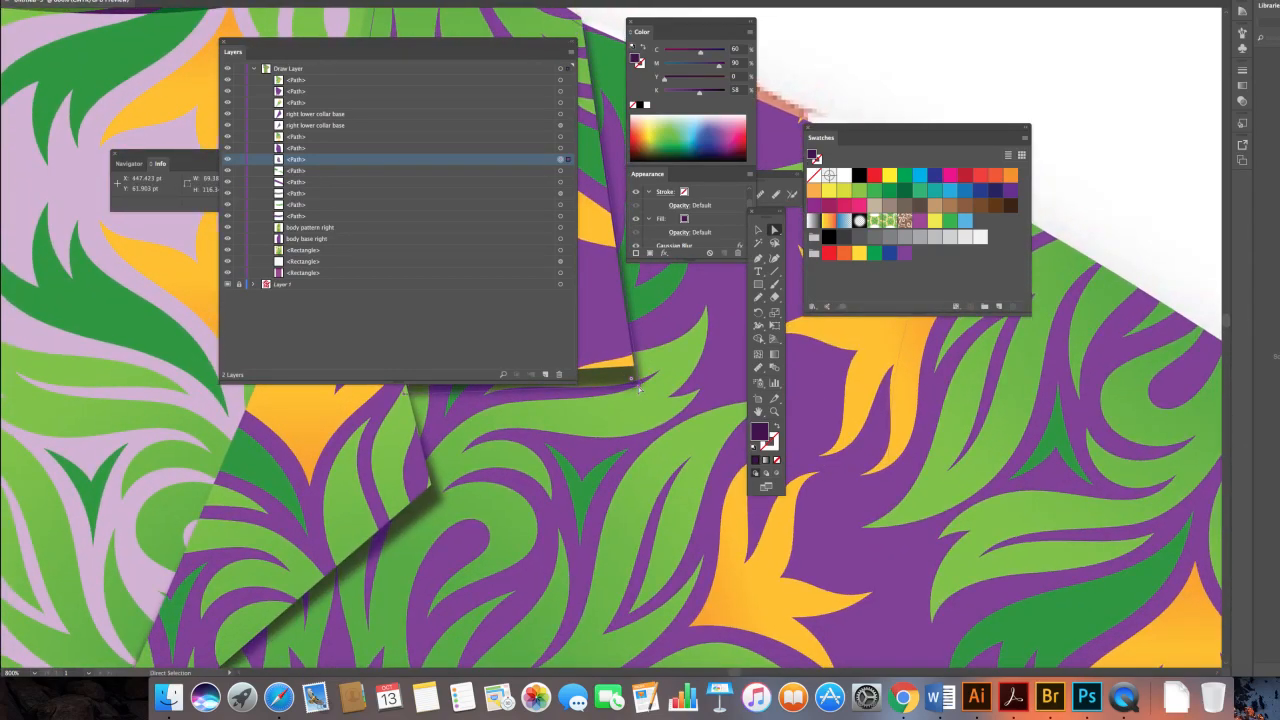
left_click_drag(631, 379, 644, 380)
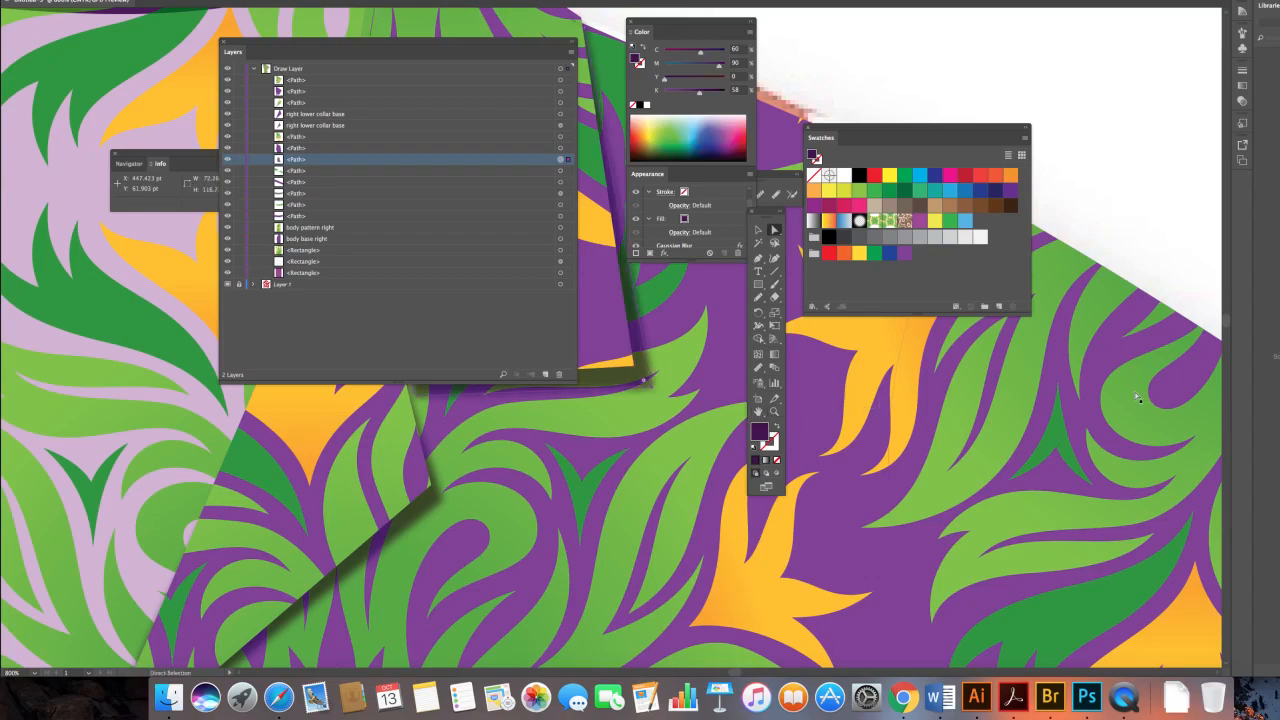
key("v")
key("super+0")
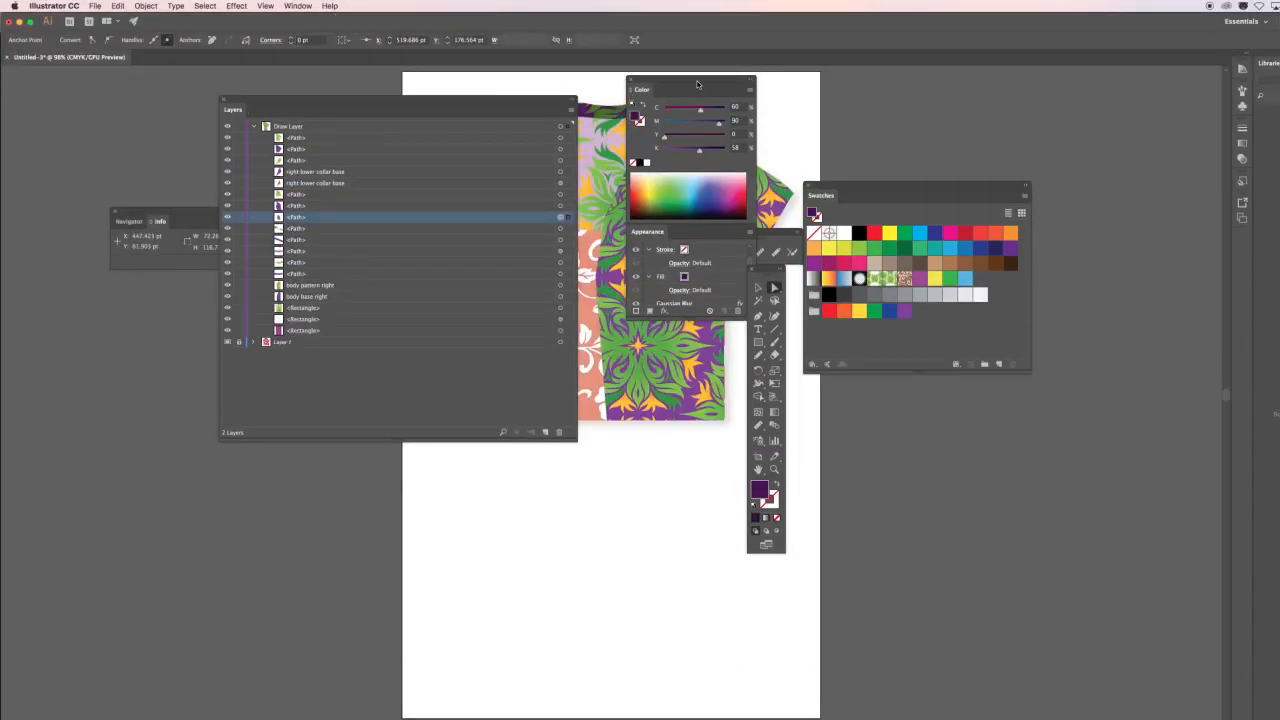
Step: Move the color and layer panels off the shirt and apply the green floral pattern swatch to the right sleeve shape
left_click_drag(698, 84, 1093, 186)
left_click_drag(495, 97, 335, 100)
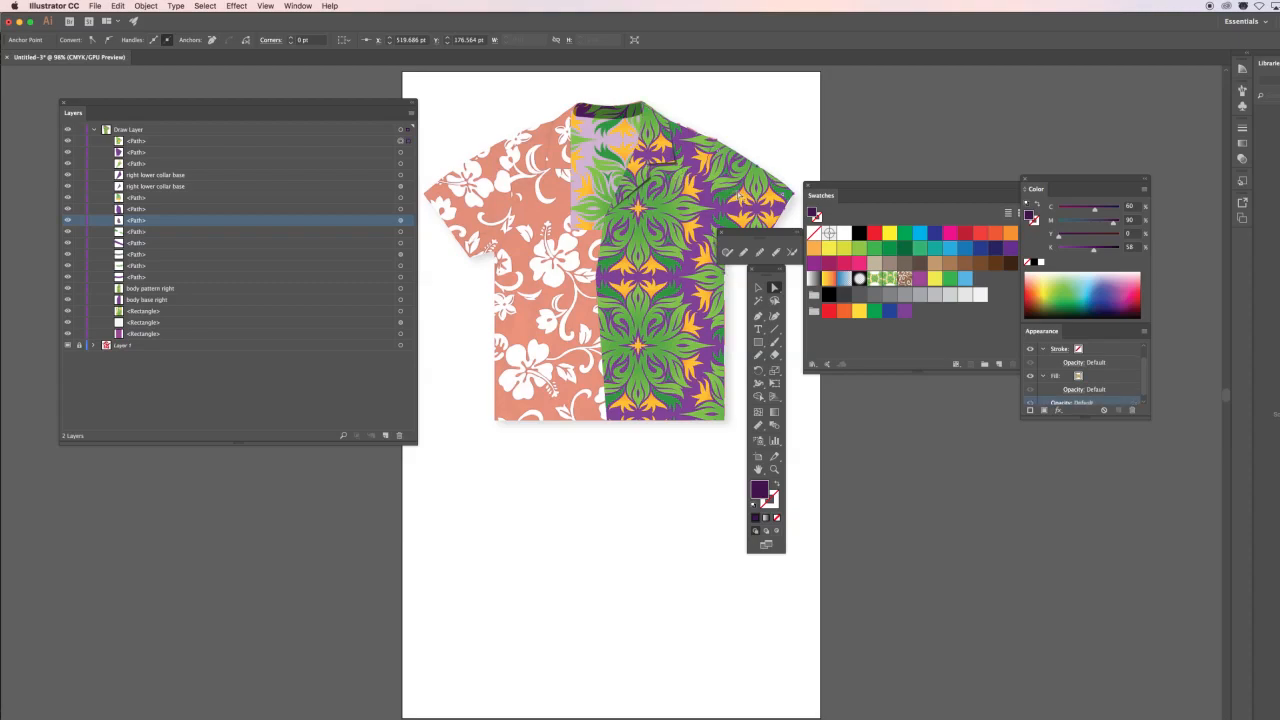
left_click(741, 197)
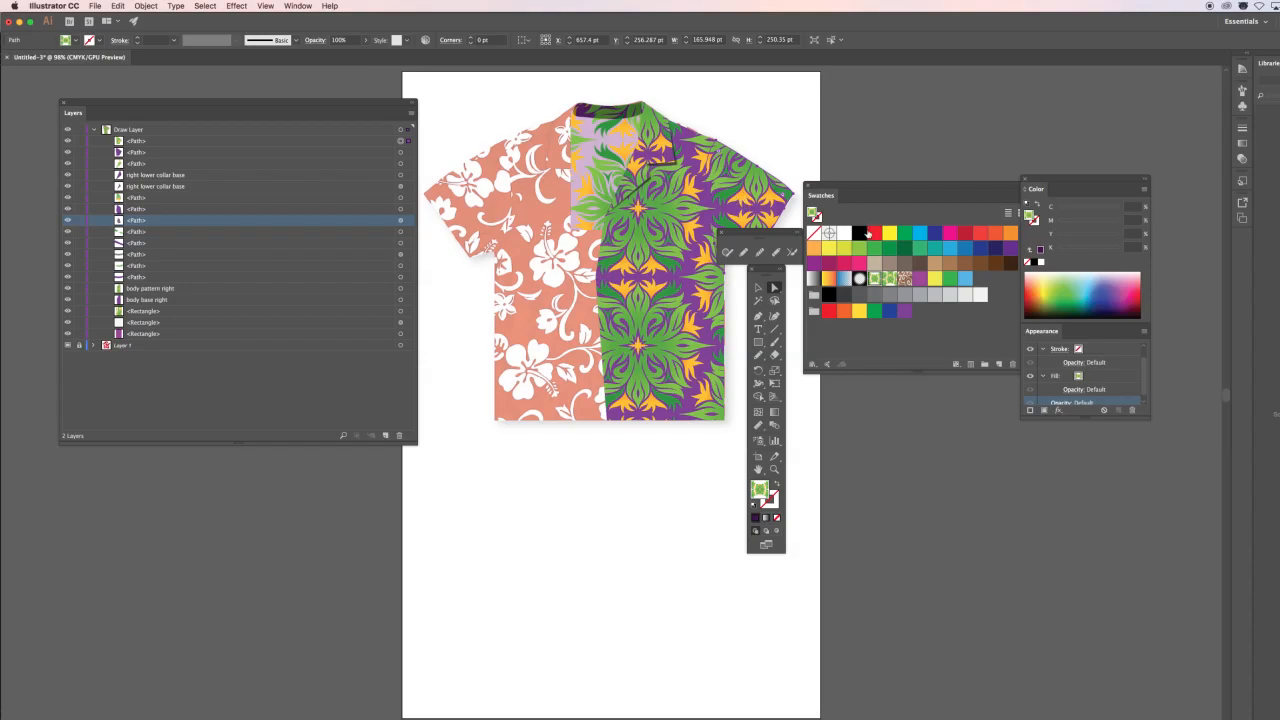
left_click(890, 280)
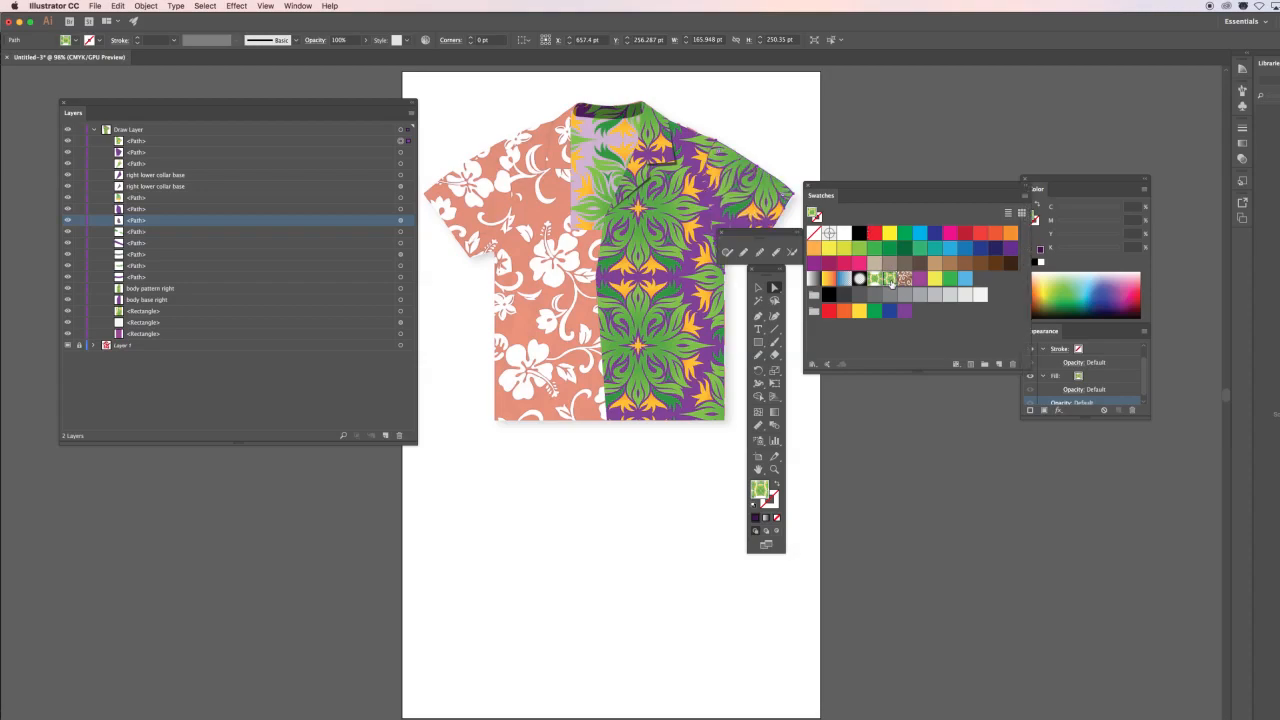
left_click(755, 125)
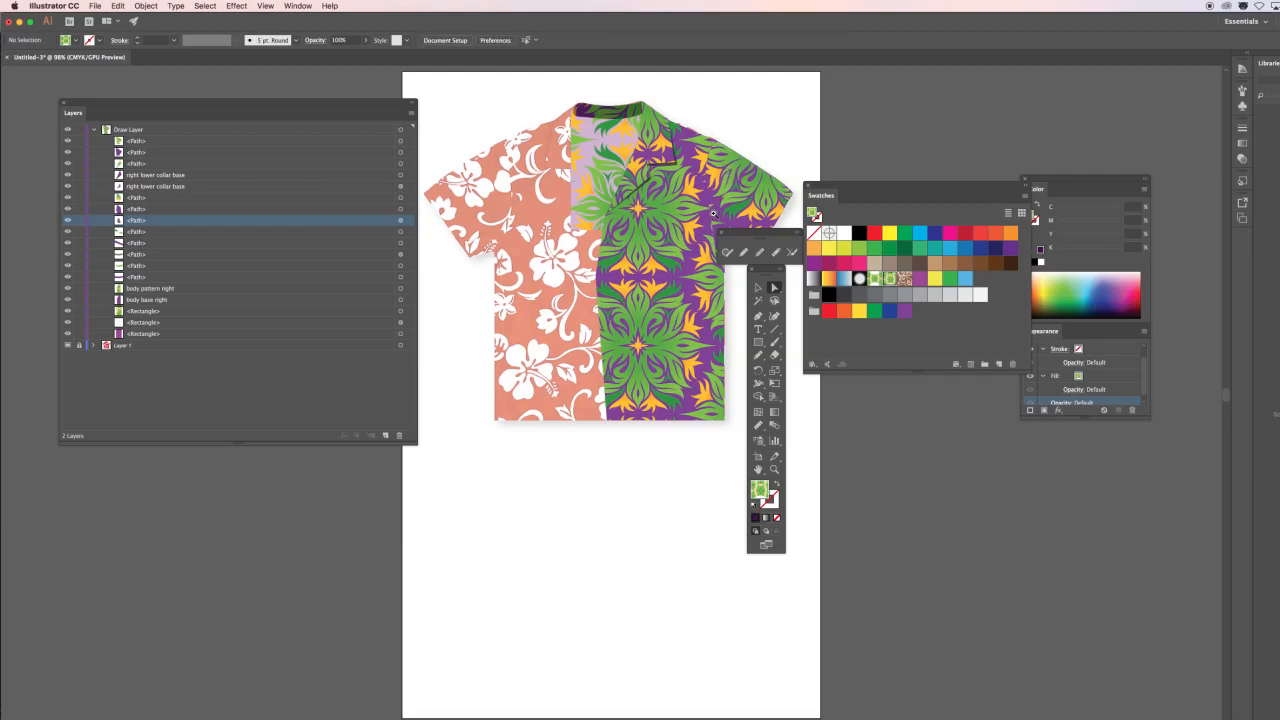
Step: Examine the right body's outer side edge below the sleeve and which paths lie along it
left_click_drag(711, 207, 663, 213)
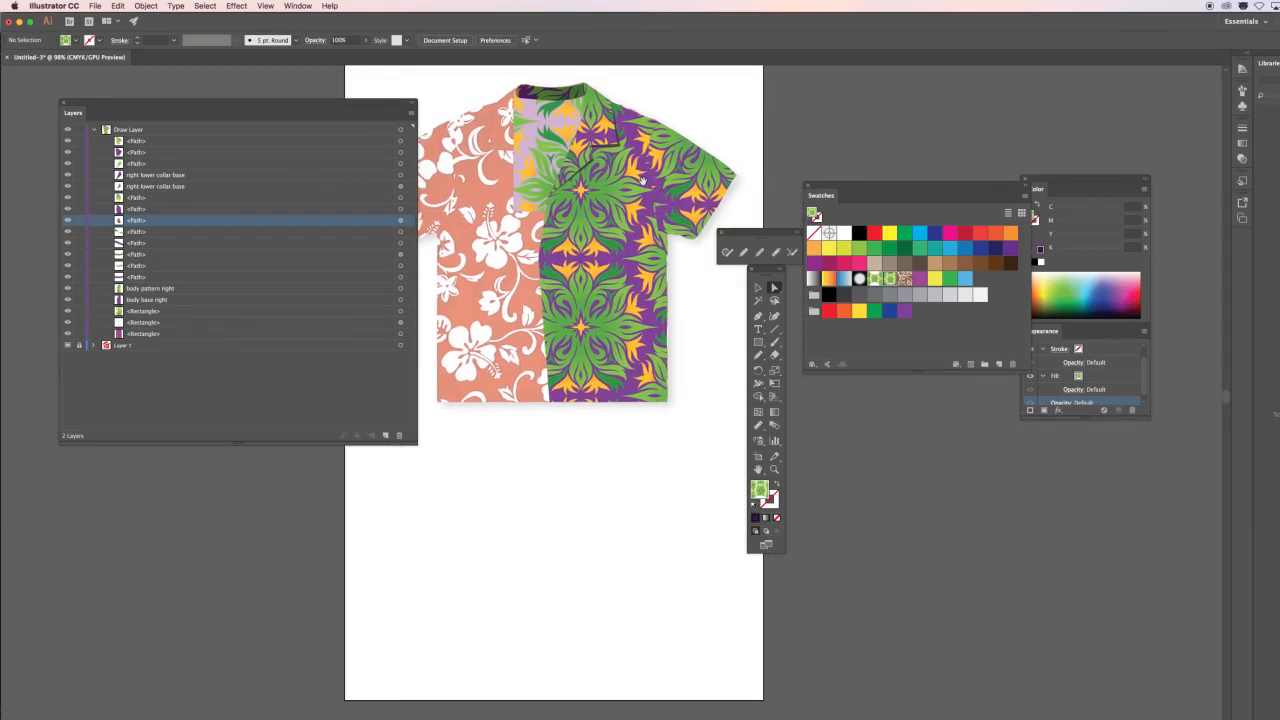
left_click_drag(634, 174, 753, 252)
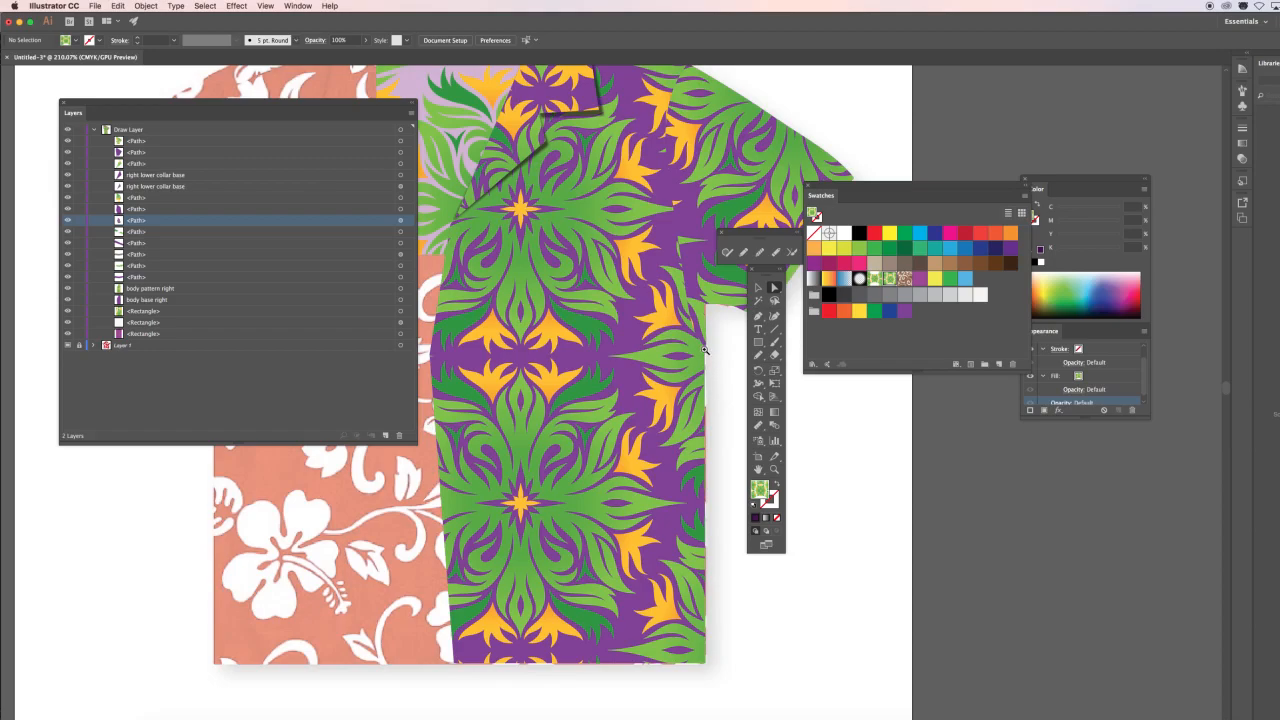
left_click_drag(698, 342, 717, 371)
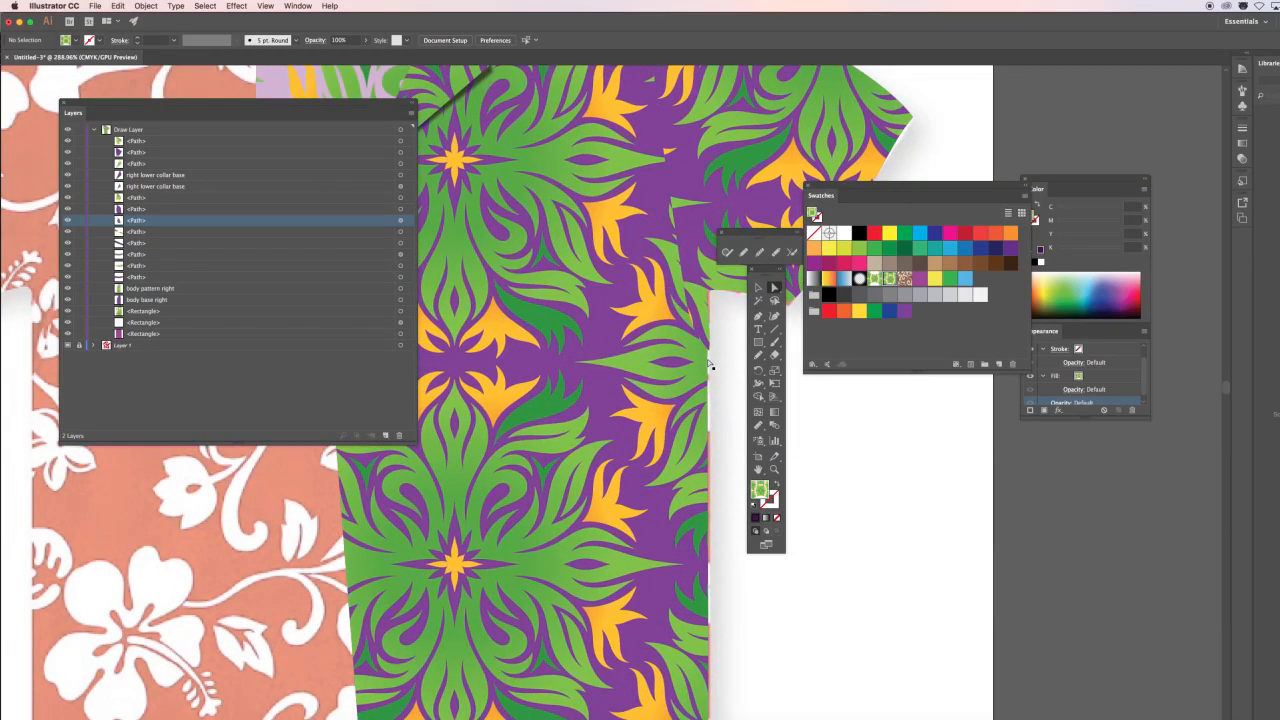
left_click(709, 366)
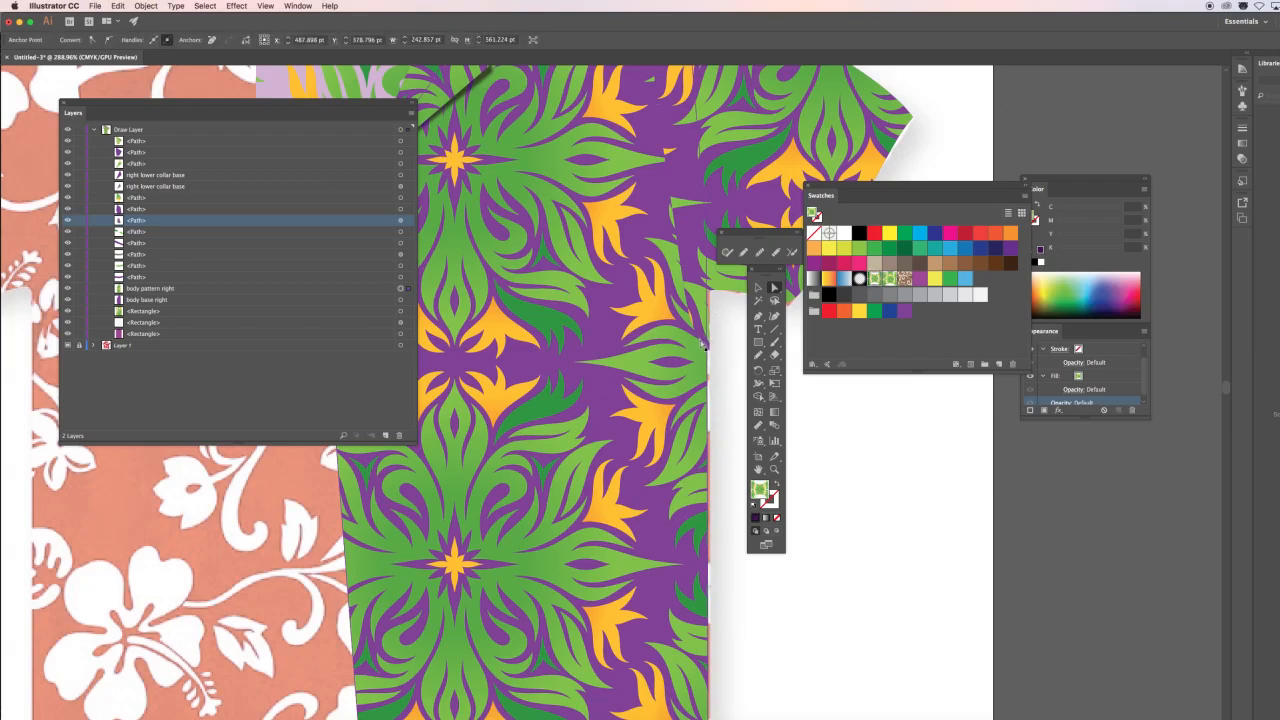
left_click(709, 354)
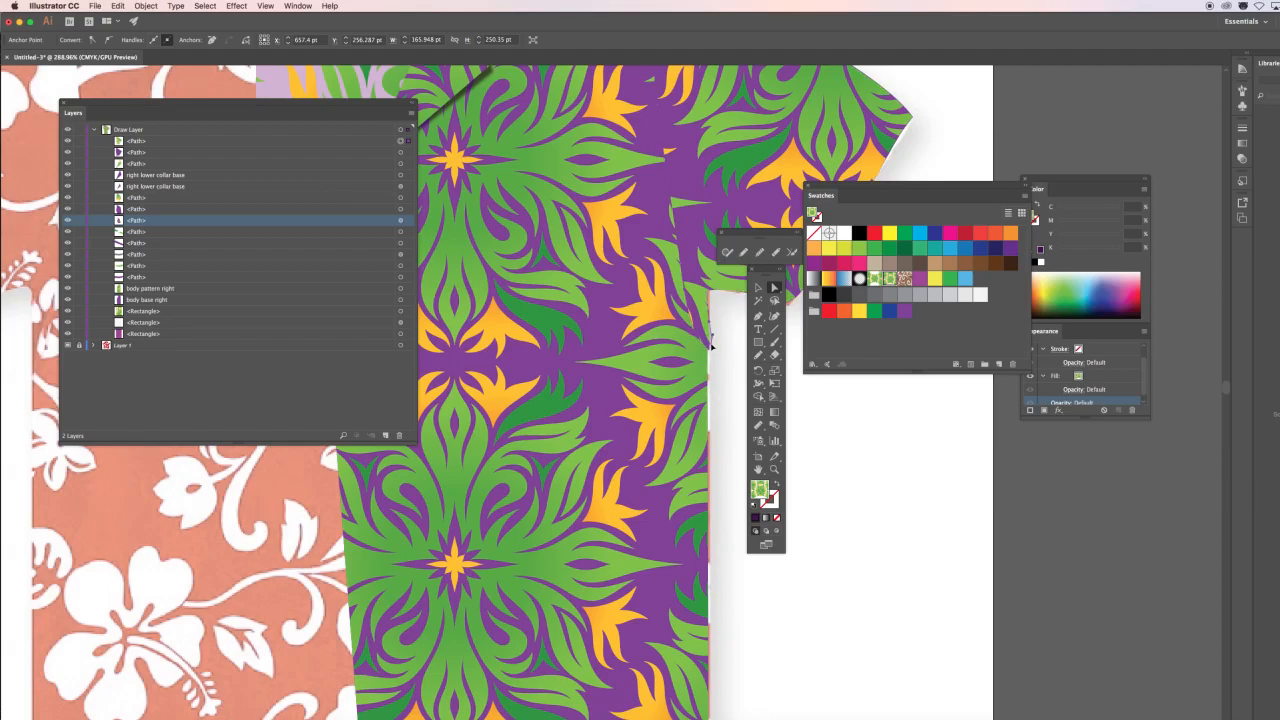
left_click(709, 355)
left_click(709, 353)
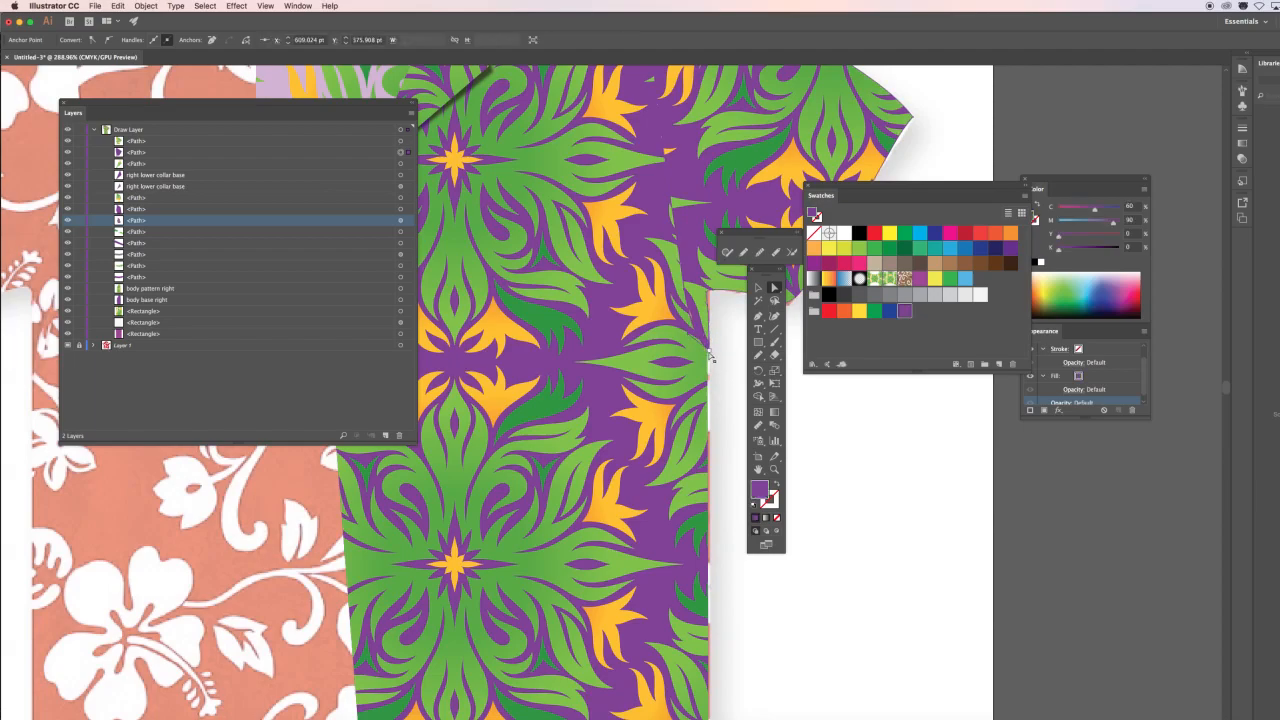
left_click(719, 368)
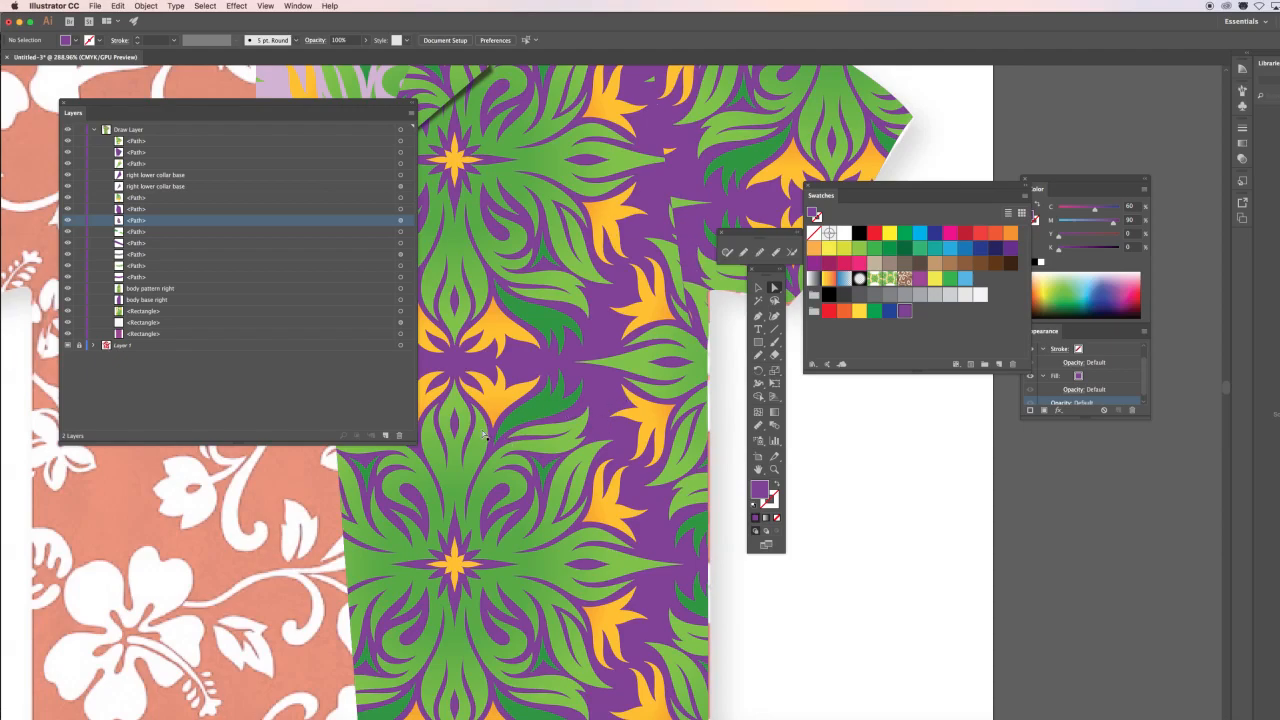
Step: Hide all objects in the Draw Layer, keep the reference photo layer visible, and move the panels clear of the photographed shirt
left_click_drag(480, 400, 867, 467)
left_click_drag(578, 232, 531, 52)
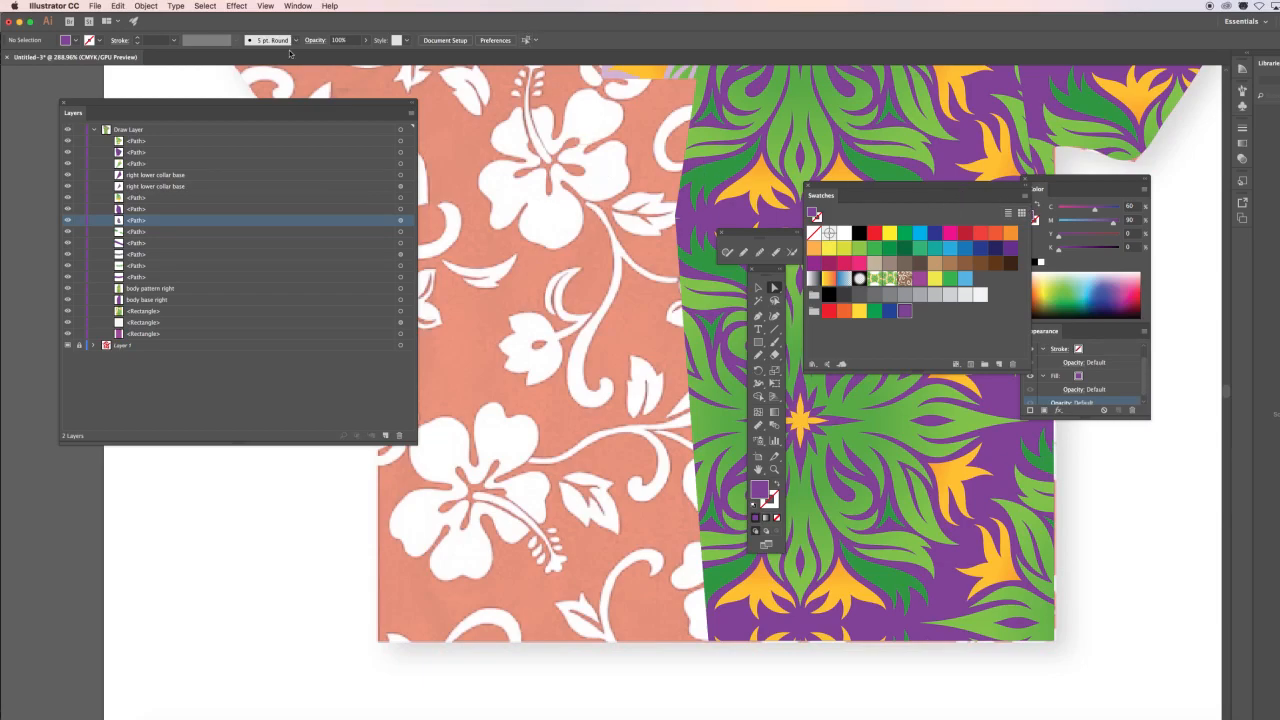
left_click_drag(165, 107, 778, 90)
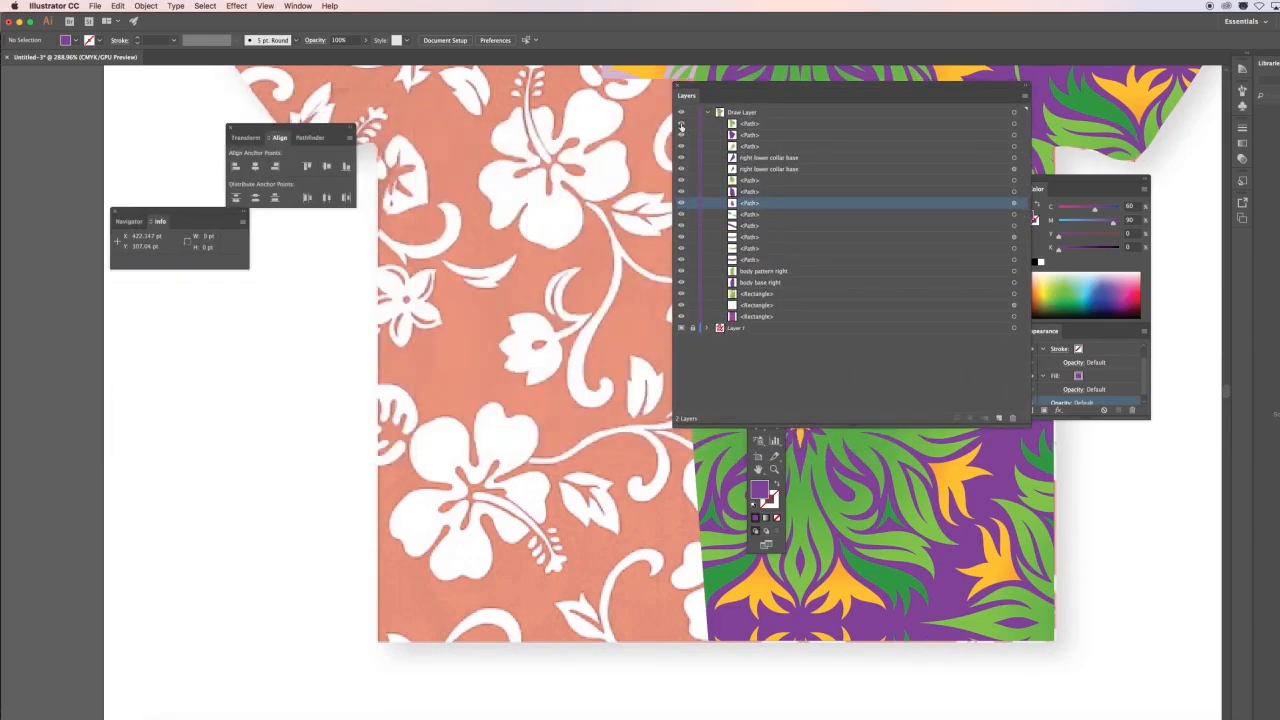
left_click_drag(681, 127, 681, 330)
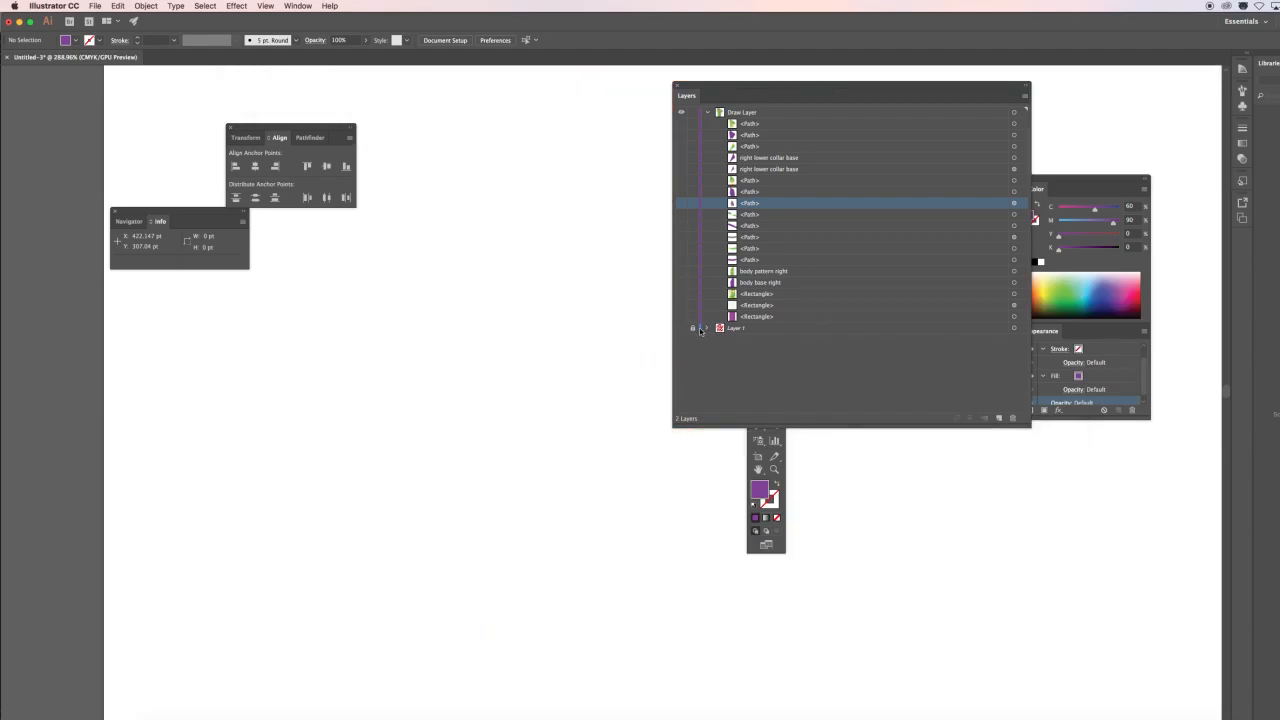
left_click(681, 328)
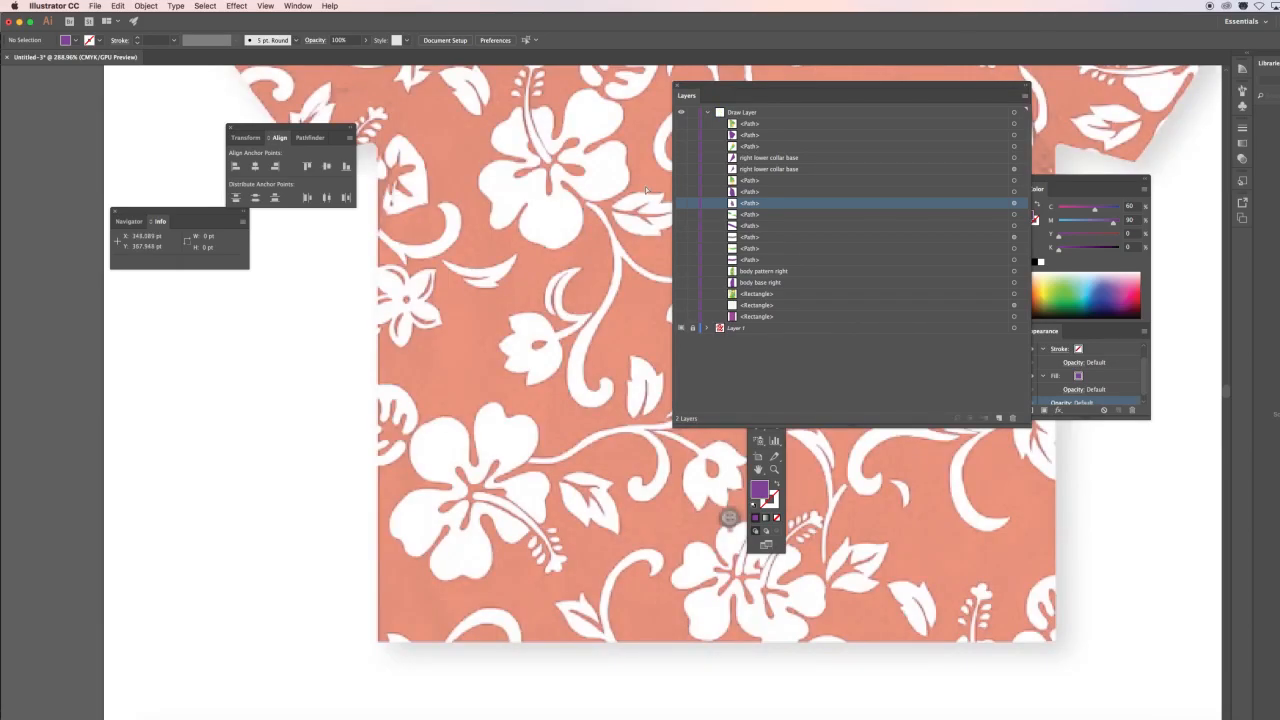
scroll(645, 185, "up", 1)
left_click_drag(635, 196, 590, 515)
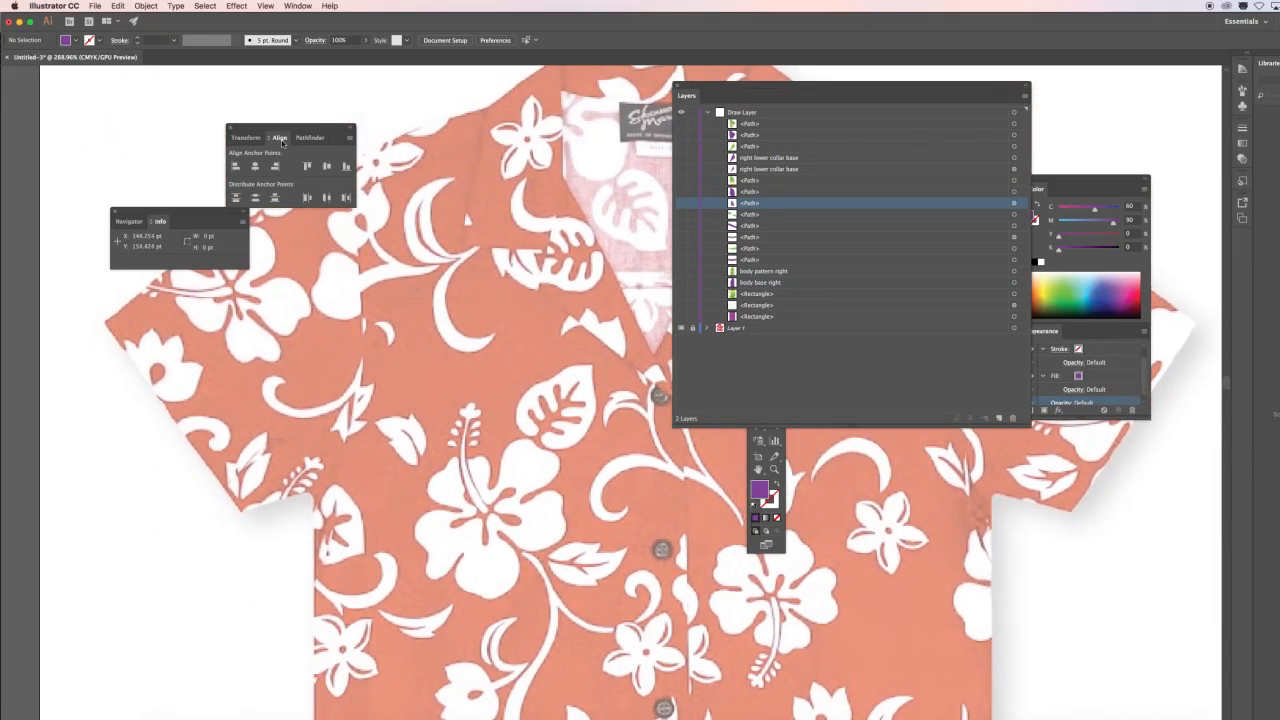
left_click_drag(252, 127, 167, 107)
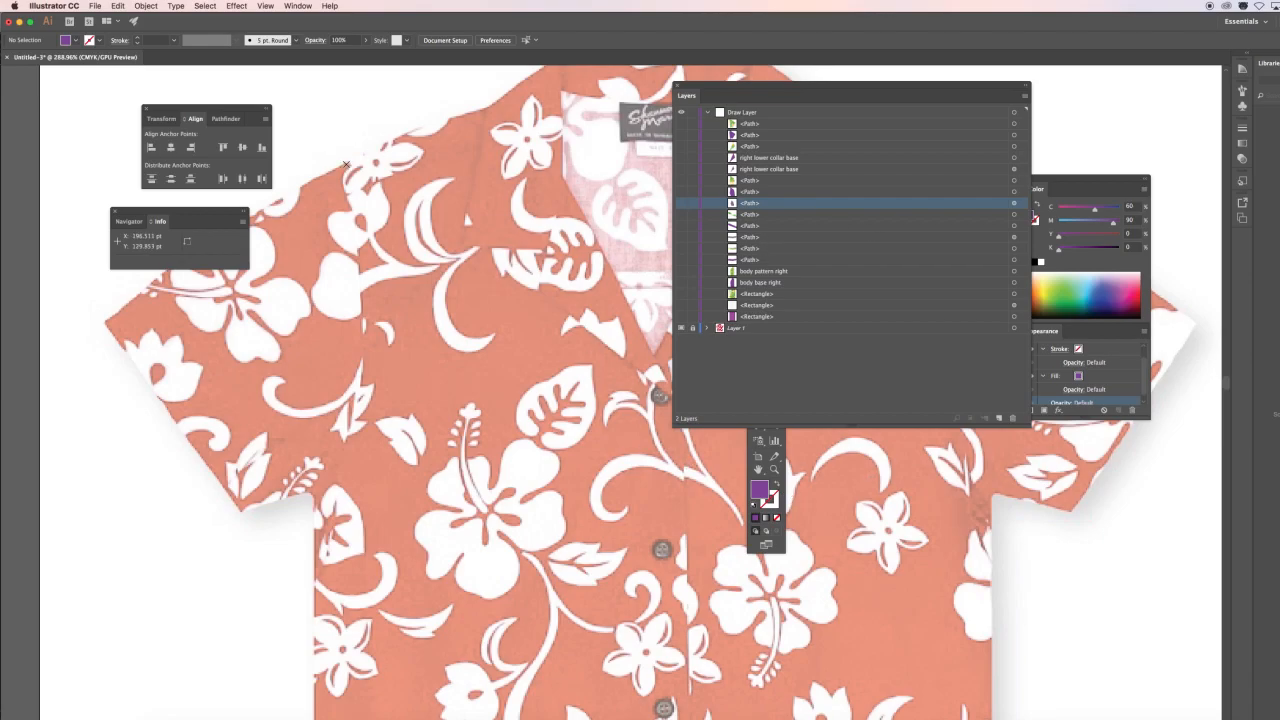
left_click_drag(766, 90, 952, 149)
left_click(745, 255)
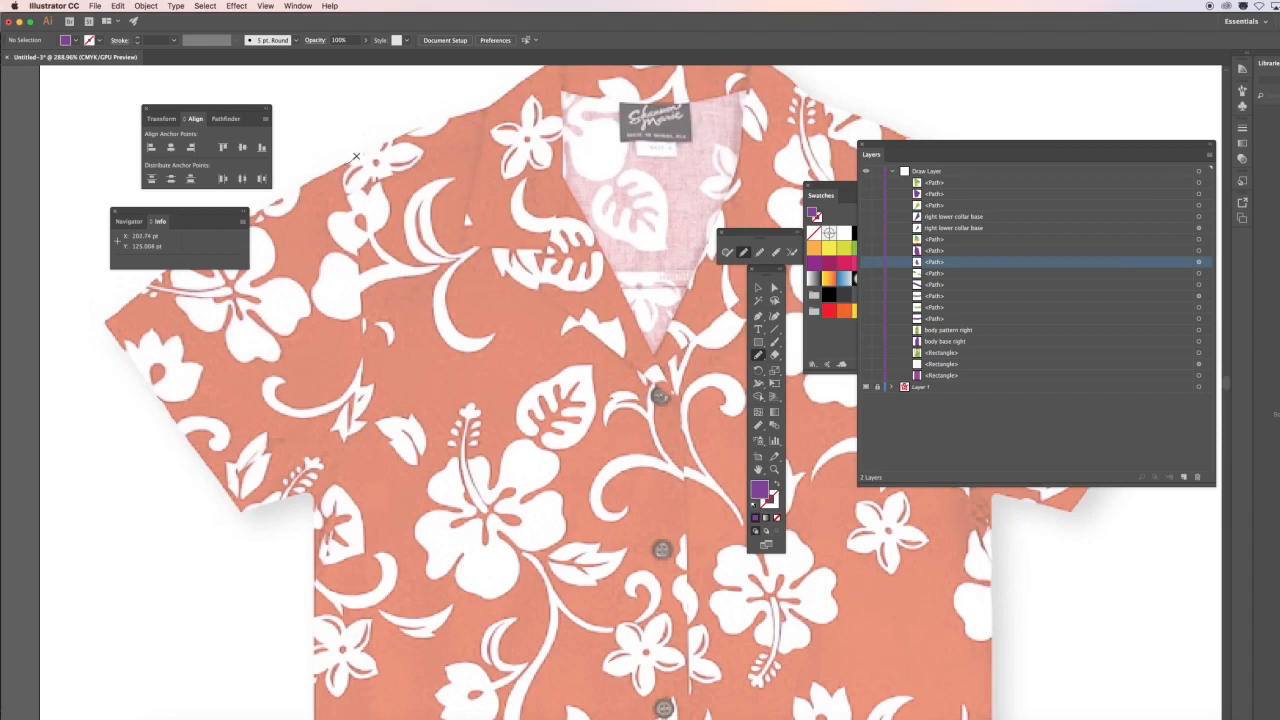
left_click_drag(355, 157, 447, 121)
mouse_move(502, 117)
left_mouse_down()
mouse_move(524, 182)
mouse_move(648, 366)
left_mouse_up()
left_click_drag(680, 400, 682, 402)
key("ctrl+z")
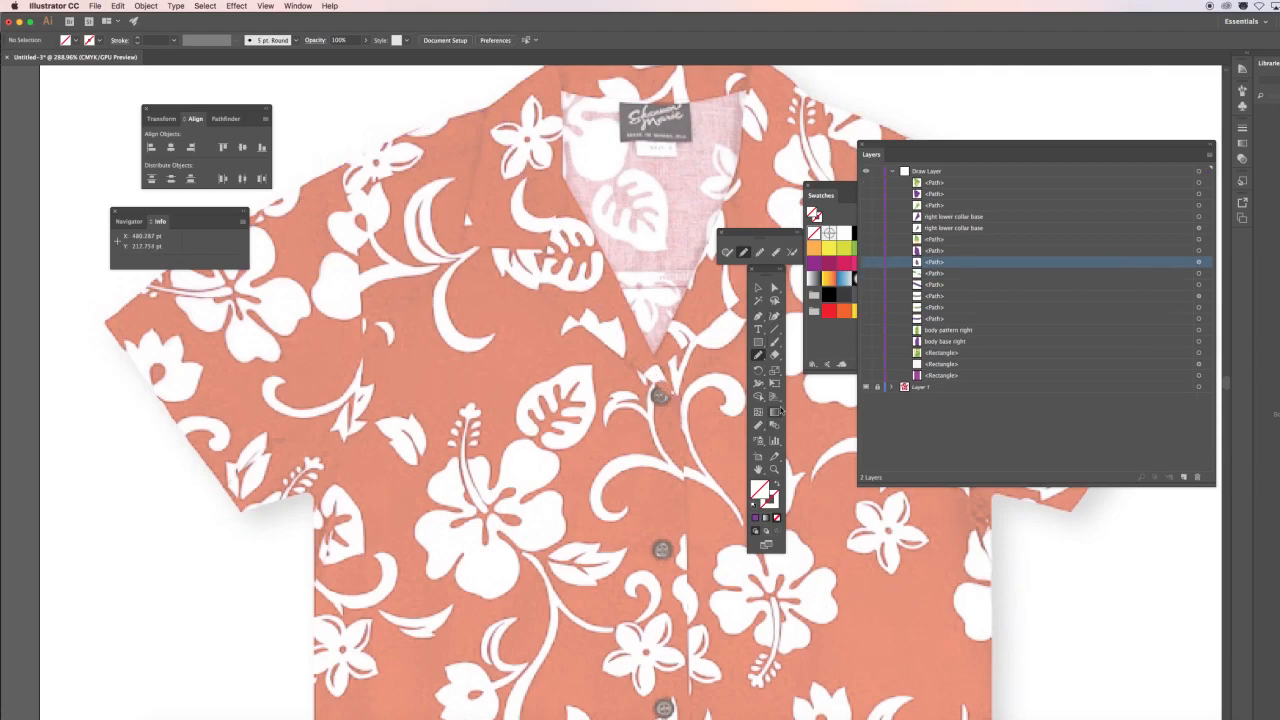
key("v")
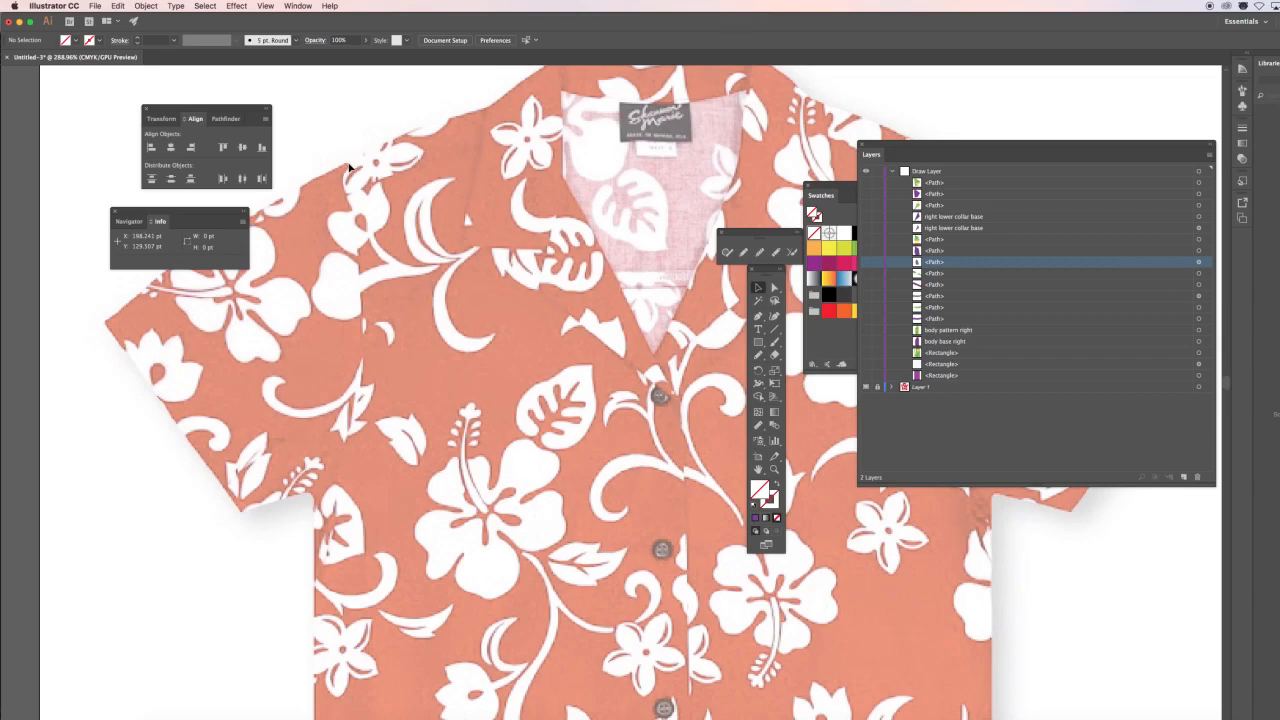
Step: Start a Pen tool path at the left shoulder seam, following the shoulder to the collar and down the neckline to the front opening
key("p")
left_click(346, 167)
left_click(397, 133)
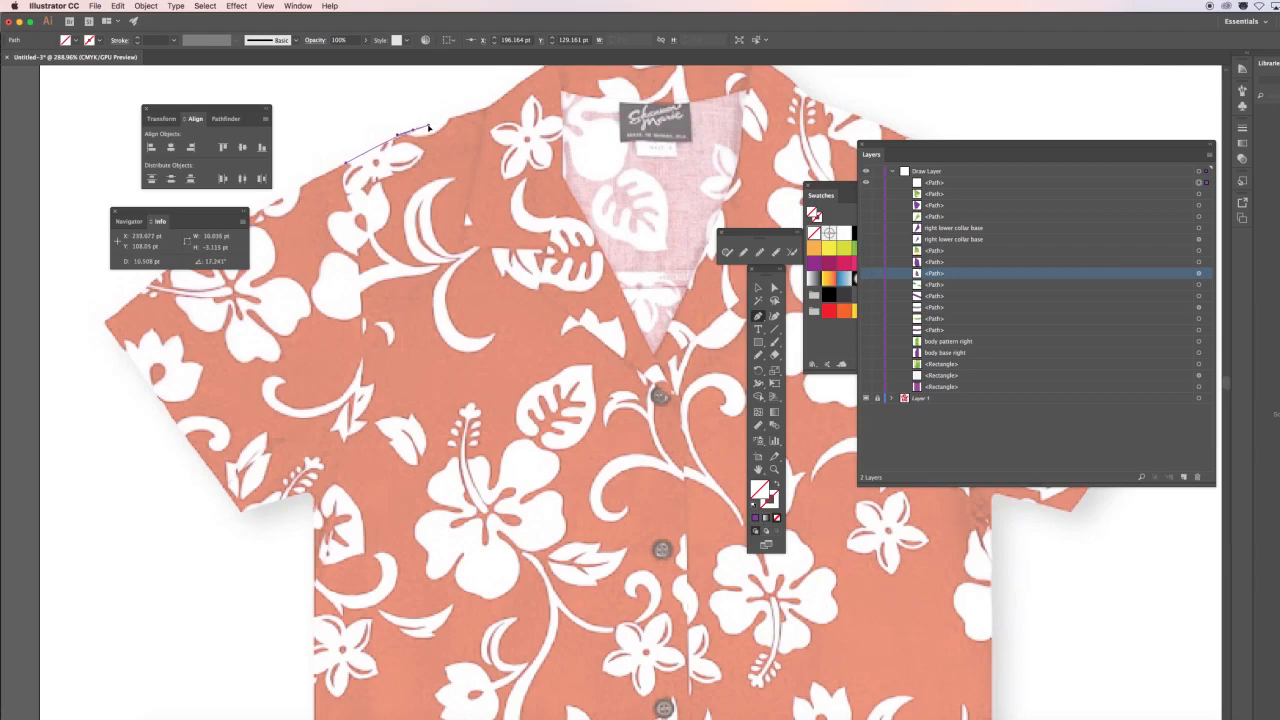
left_click(503, 106)
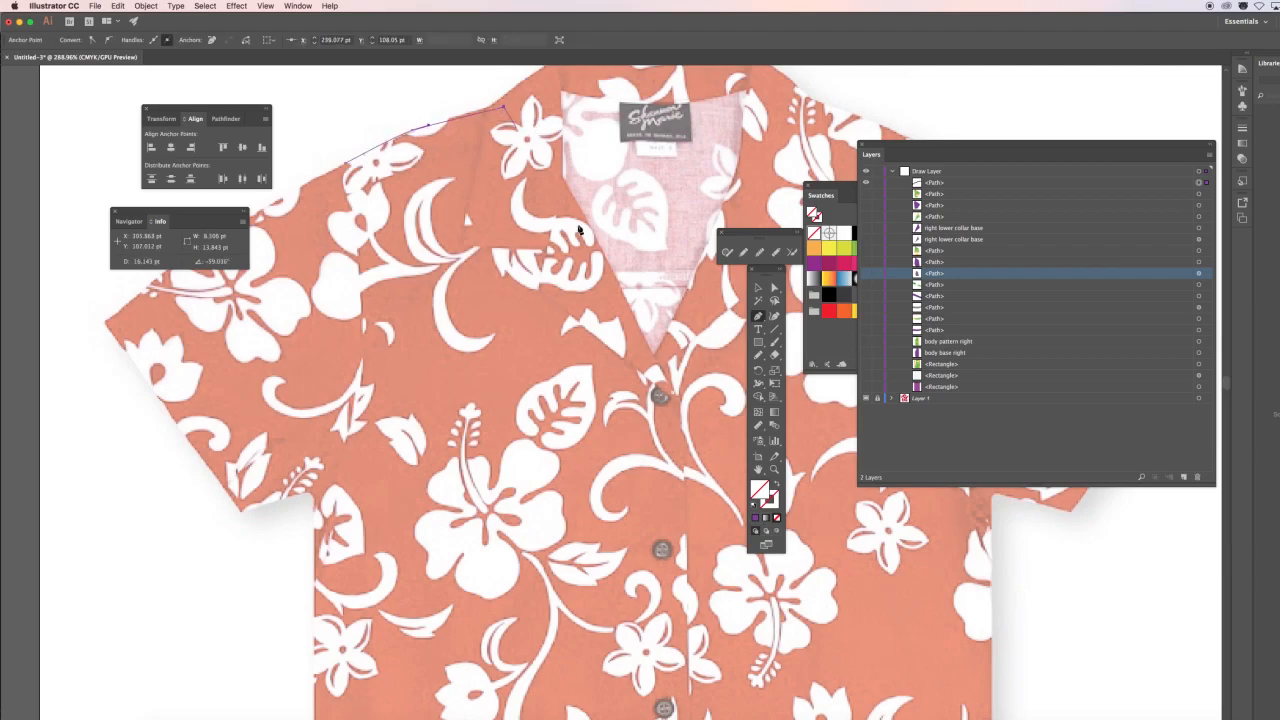
left_click(621, 331)
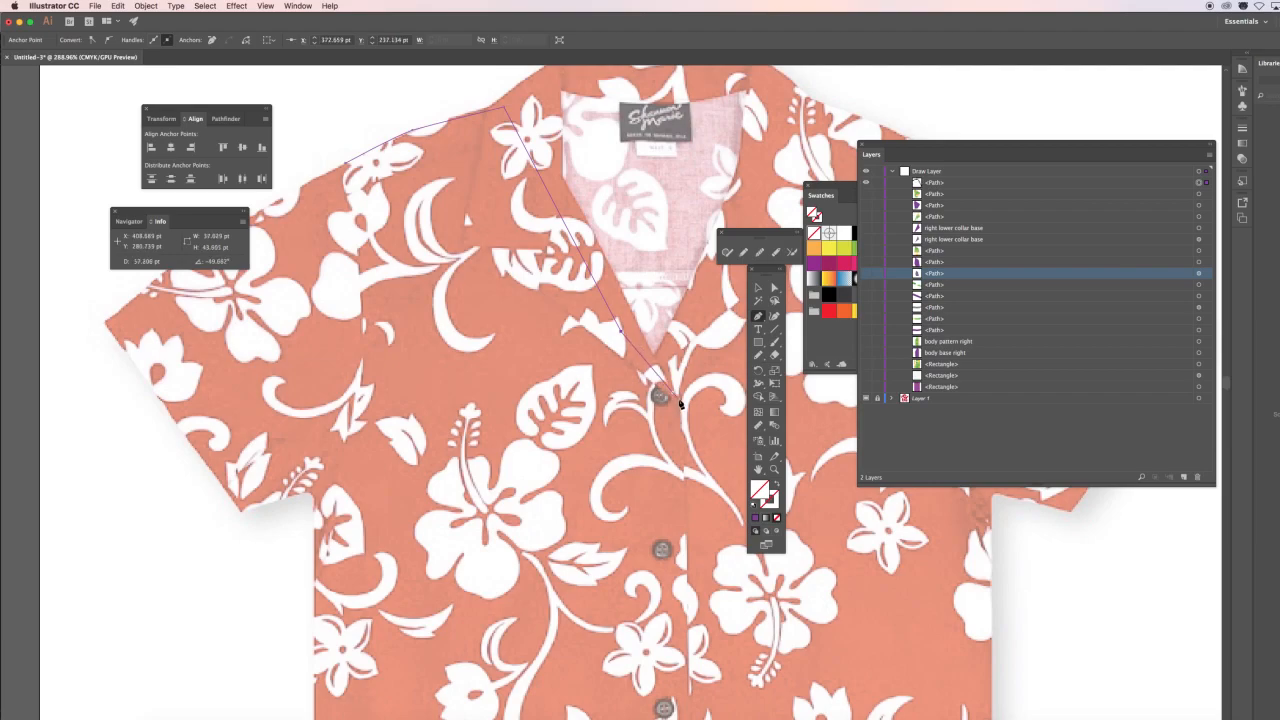
left_click(680, 403)
Step: Continue the left body path straight down the front opening to the hem and across to the outer hem corner
scroll(696, 457, "down", 8)
scroll(696, 457, "right", 10)
scroll(600, 400, "left", 9)
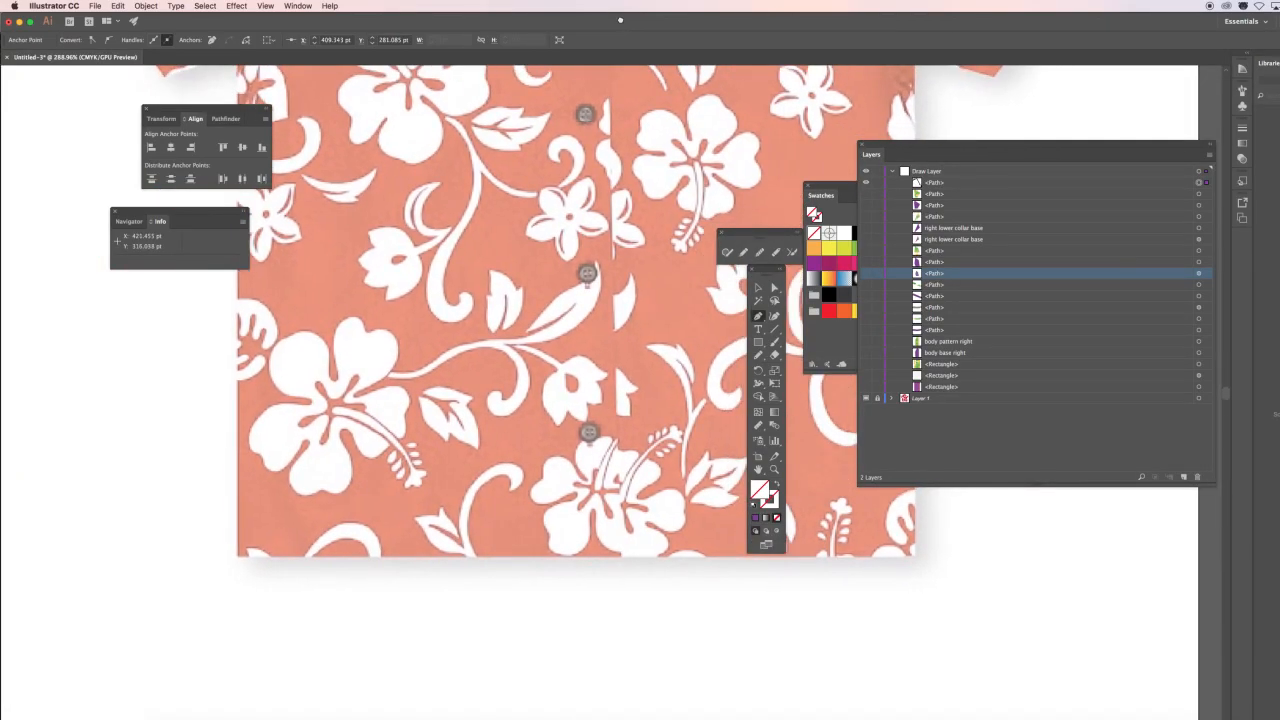
left_click(623, 560)
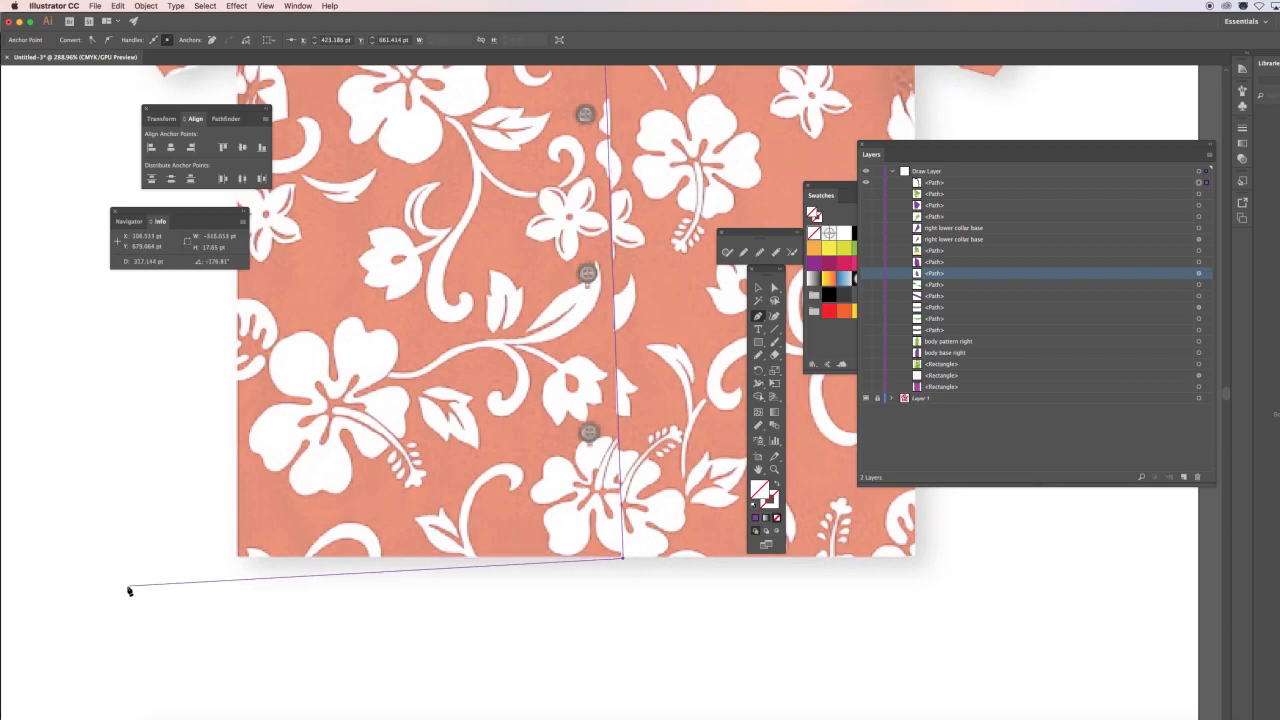
left_click(238, 558)
Step: Trace the left body path up the side to the armpit and along the sleeve seam, closing it at the shoulder
left_click_drag(350, 133, 632, 398)
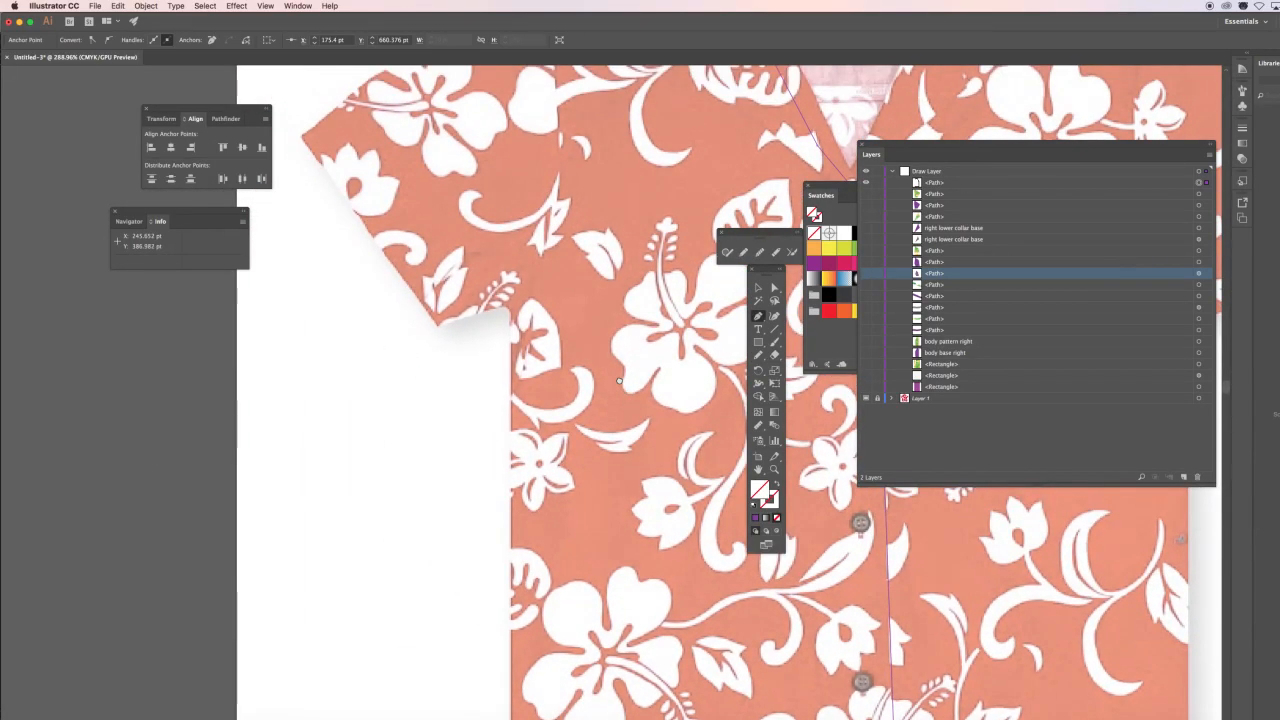
left_click(511, 338)
left_click(523, 249)
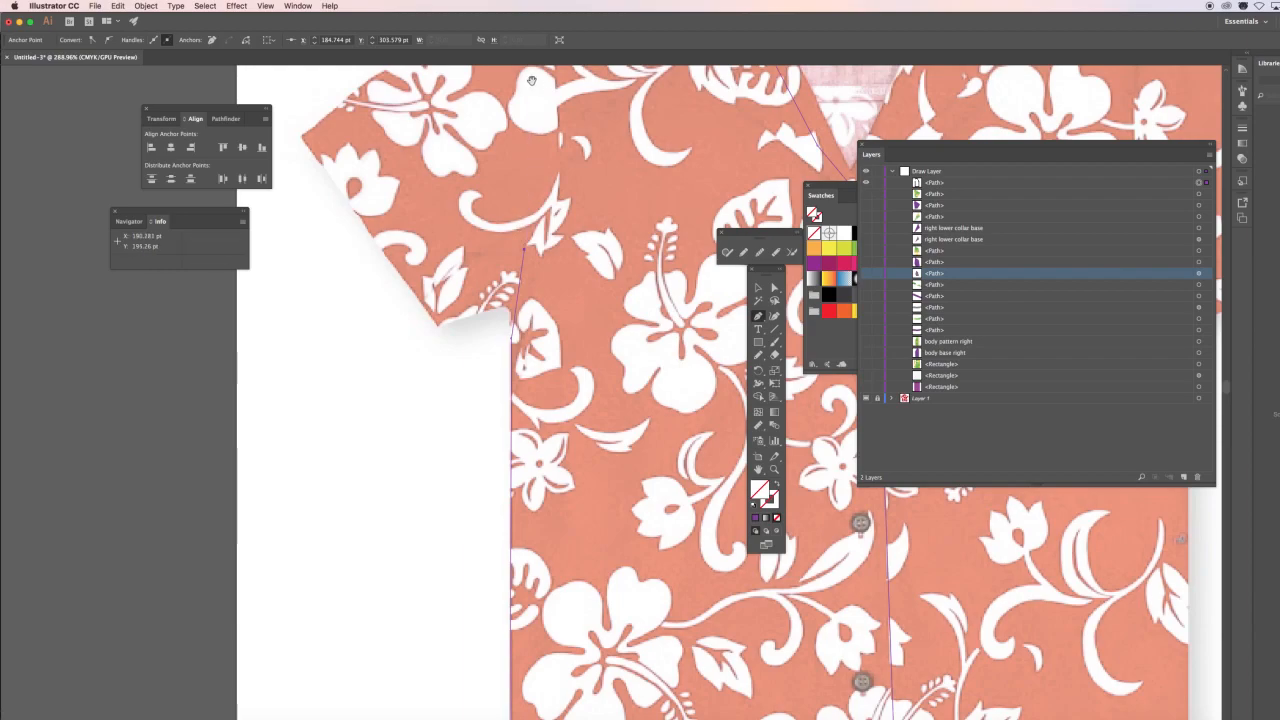
scroll(524, 125, "up", 1)
left_click_drag(524, 125, 481, 371)
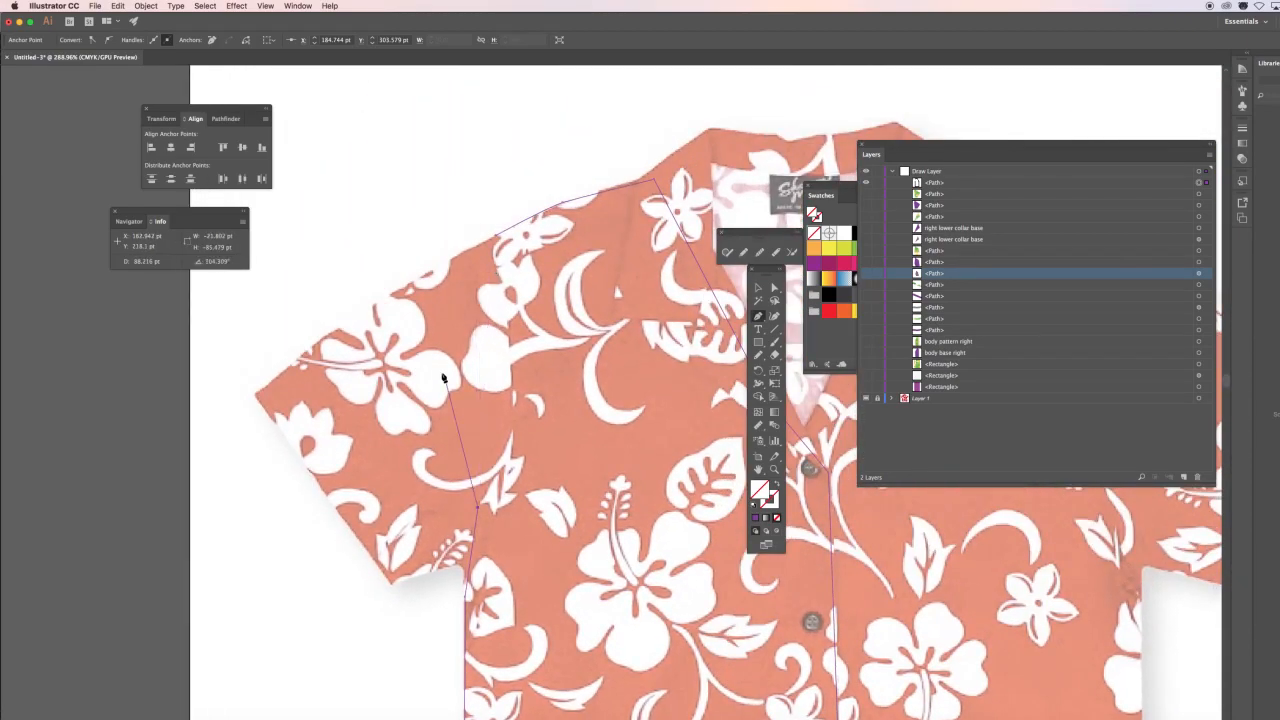
left_click(495, 237)
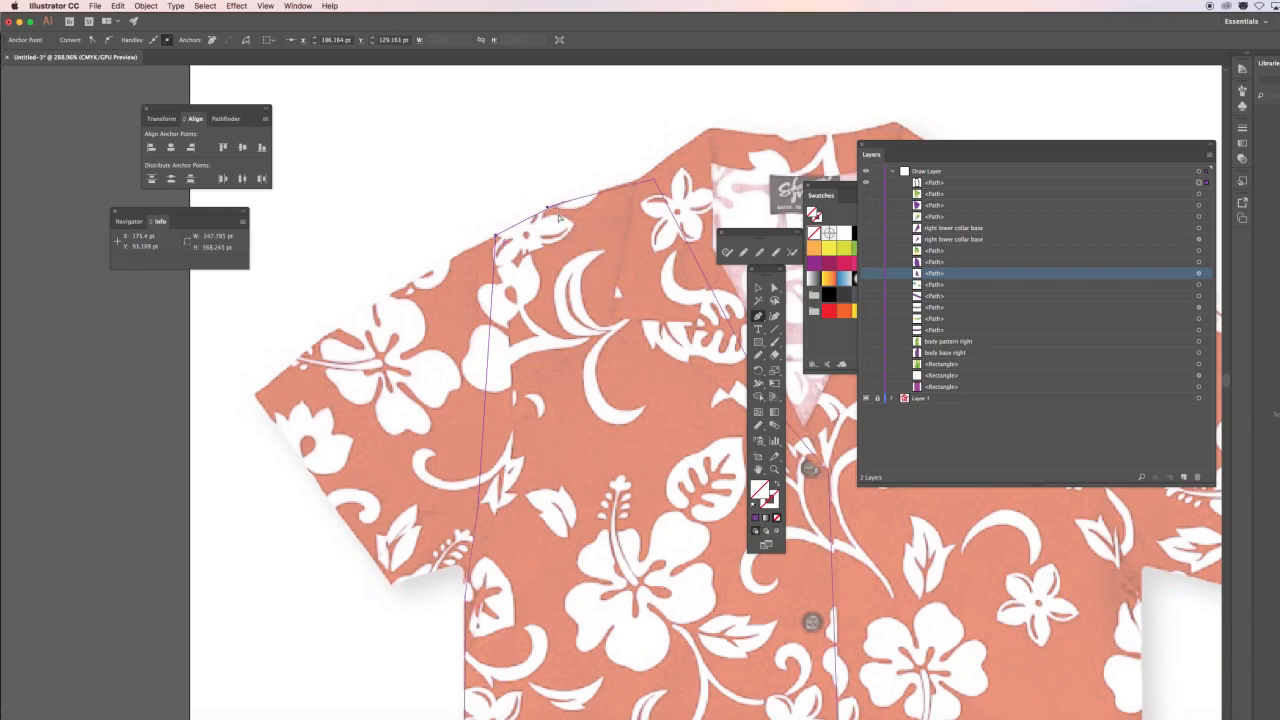
left_click(563, 205)
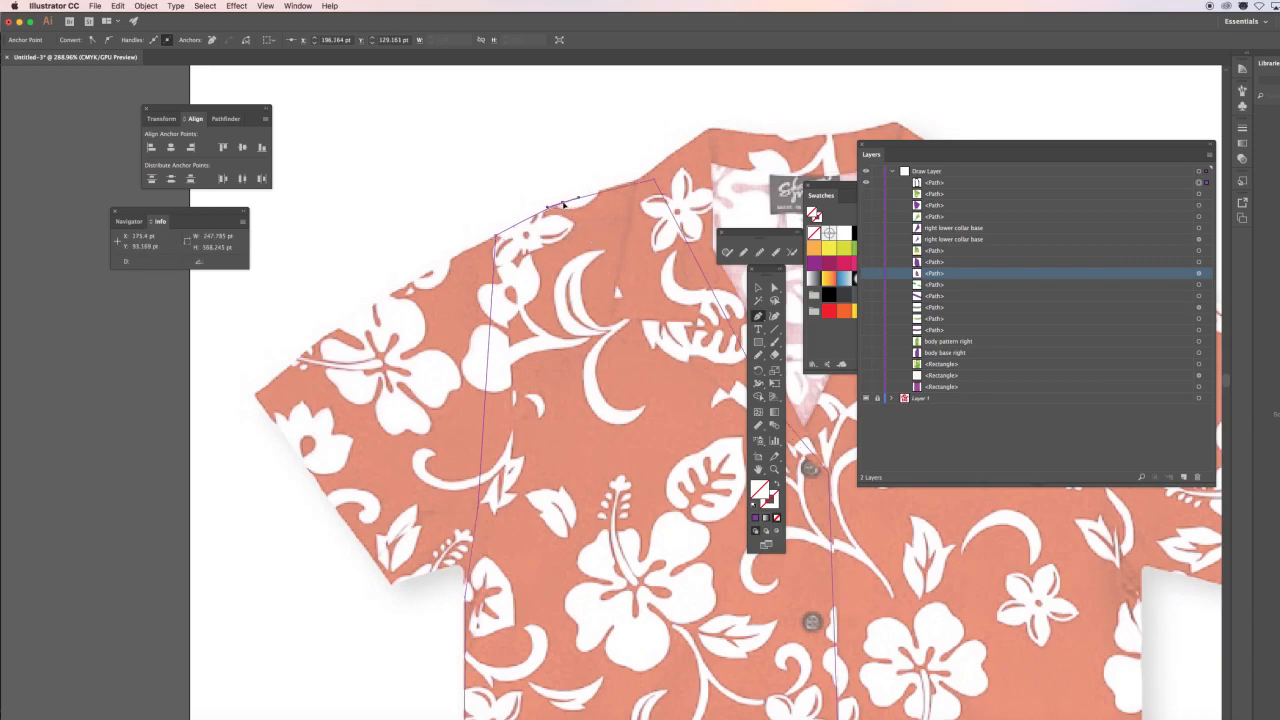
left_click(497, 241)
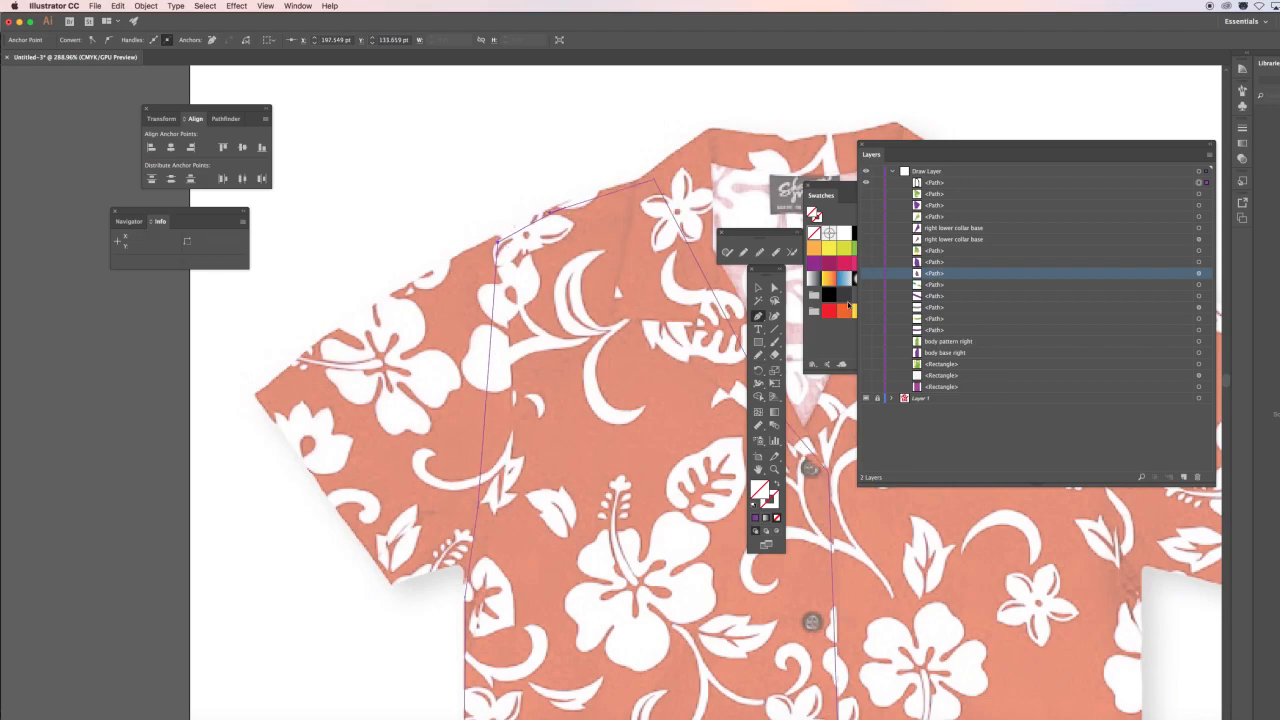
Step: Fill the closed left body shape with the purple swatch and bring the layer list back in front
left_click(820, 338)
left_click(904, 311)
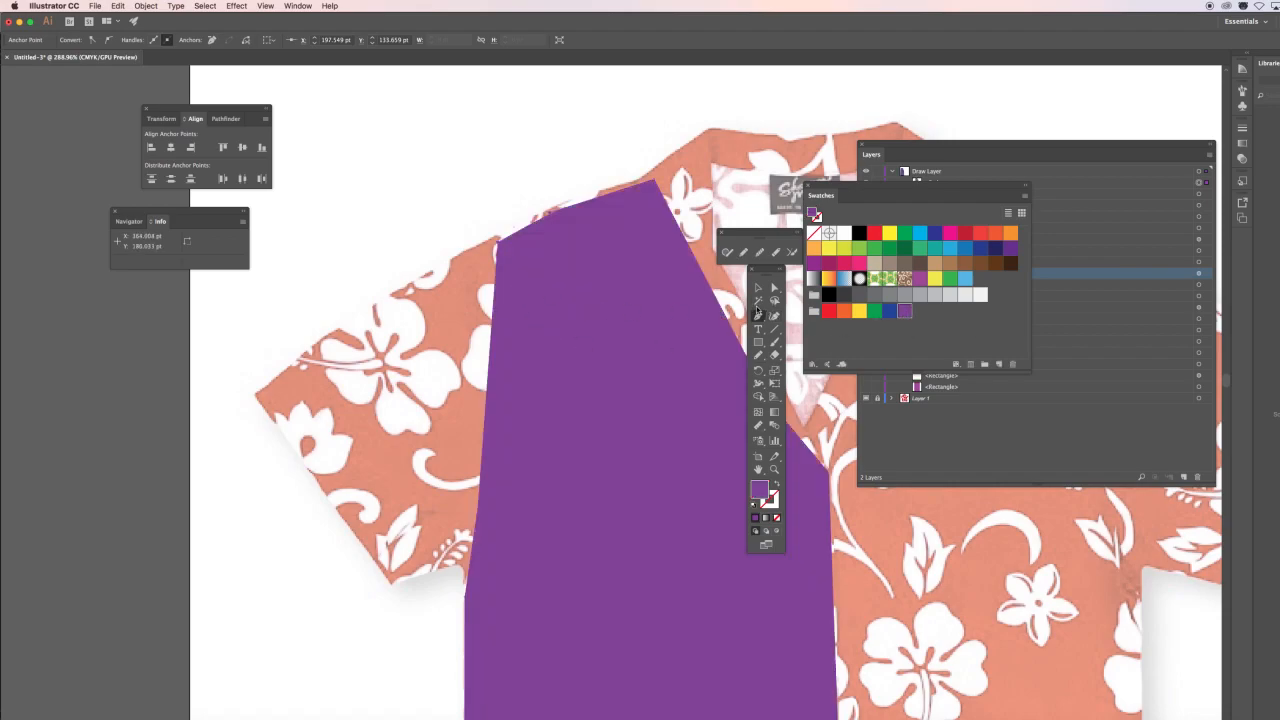
left_click(910, 146)
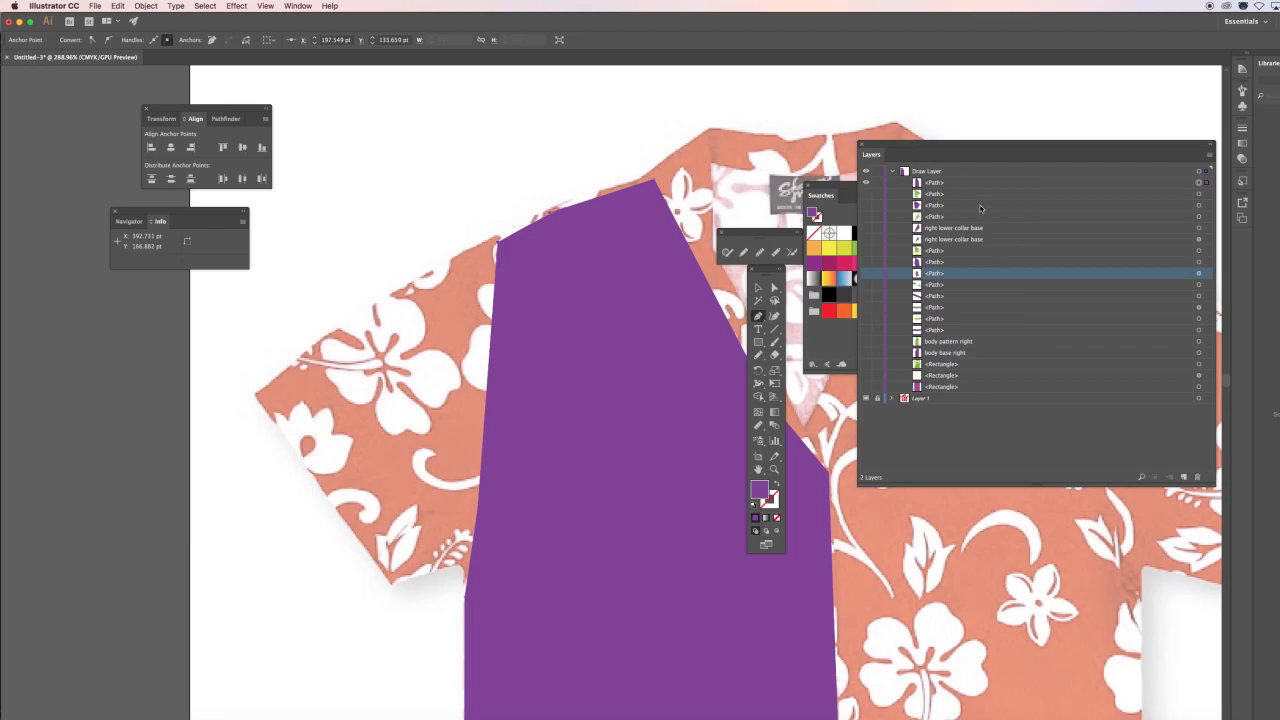
Step: Duplicate the purple left body shape in place in front of the original and move the swatches clear of the layer list
left_click(634, 288, "super")
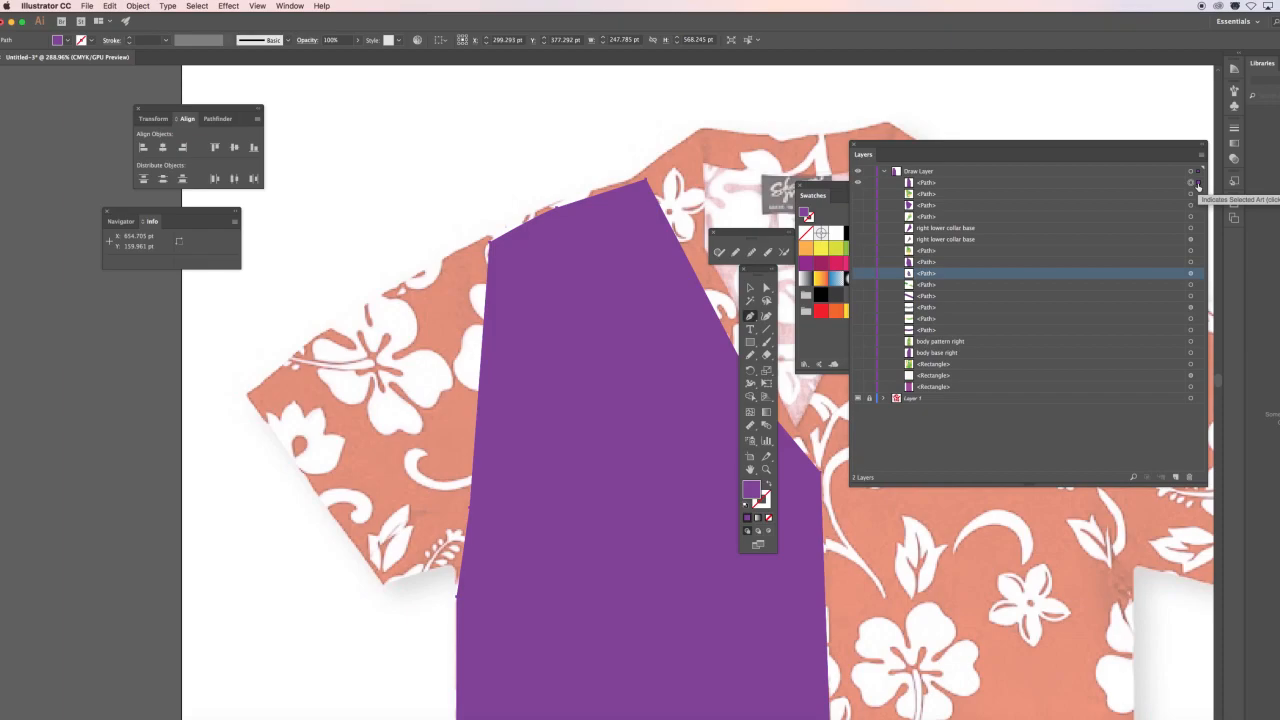
key("super+c")
key("super+f")
left_click_drag(813, 190, 912, 503)
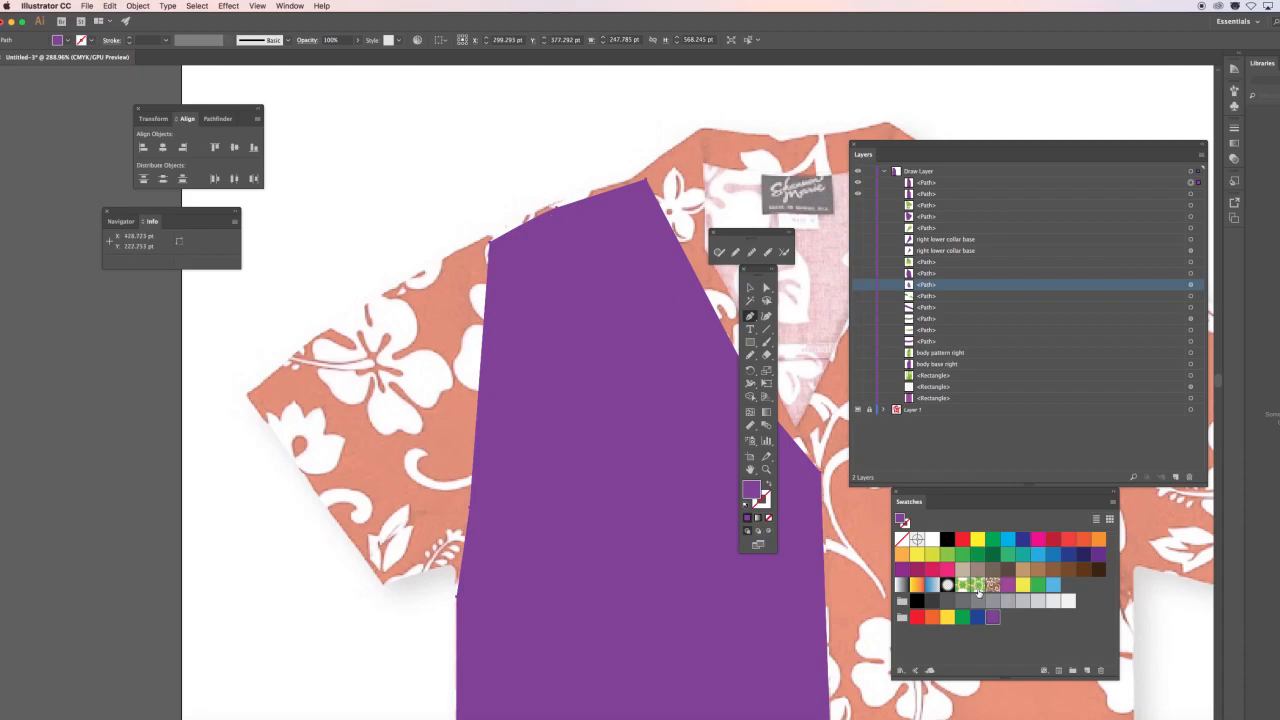
Step: Fill the front copy of the left body with the second green leaf pattern swatch and hide both left body paths
left_click(978, 590)
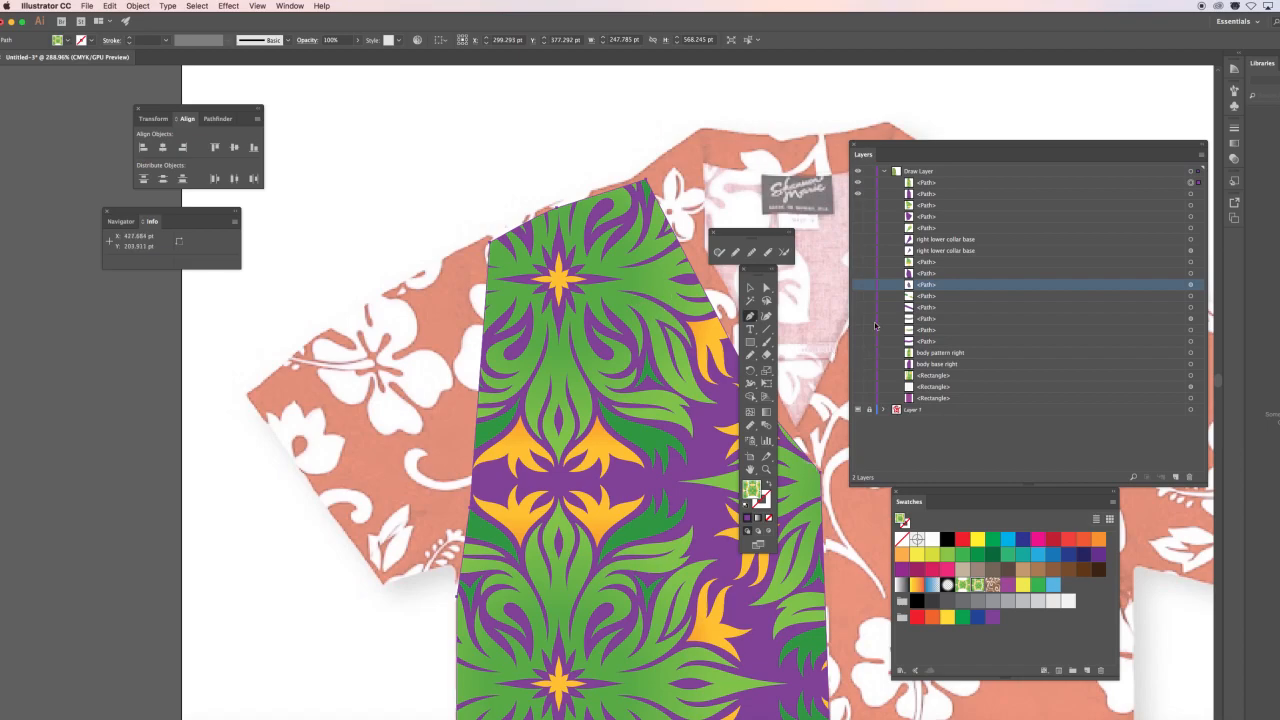
left_click(858, 184)
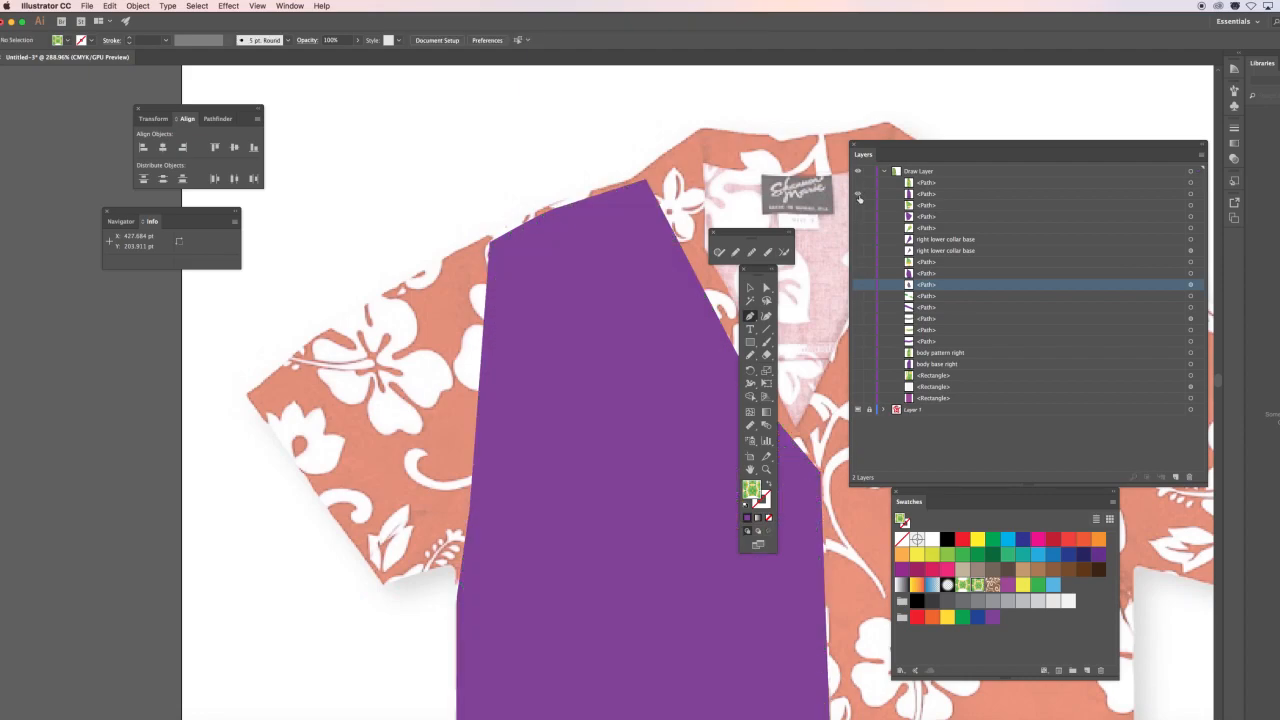
left_click(858, 195)
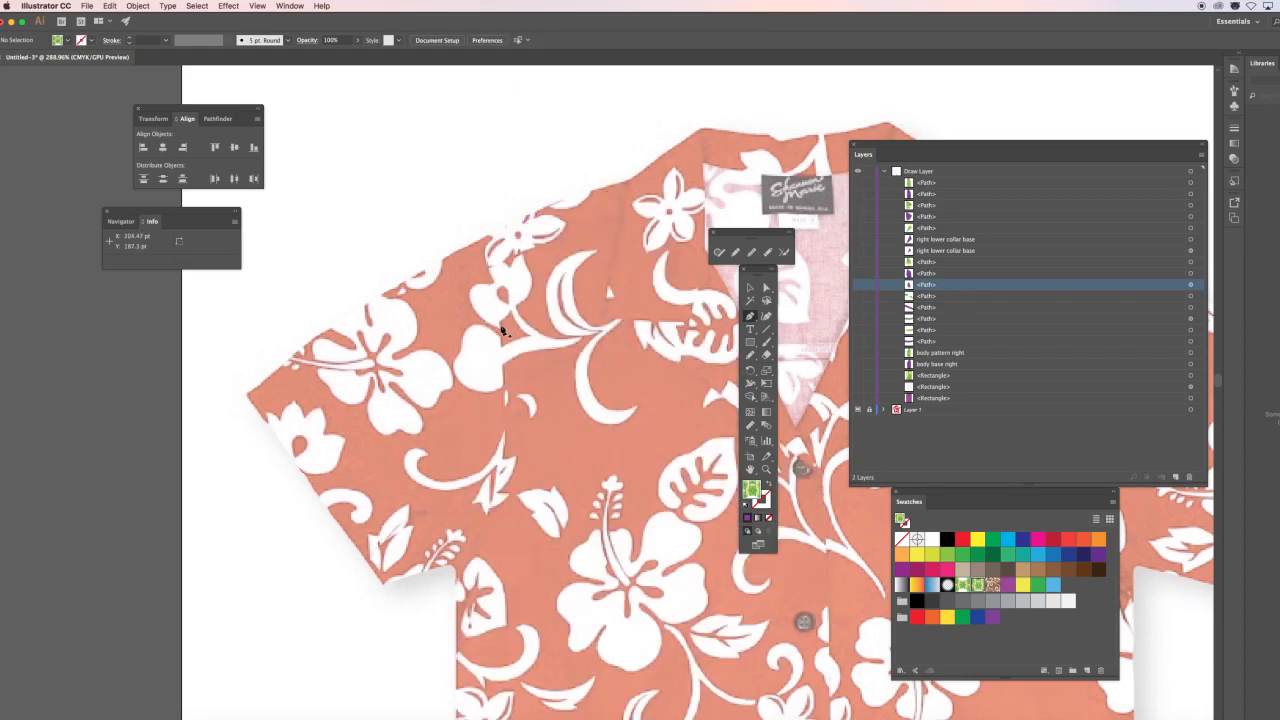
Step: Trace the left shoulder yoke strip as a closed path and fill it with the purple swatch
left_click(478, 248)
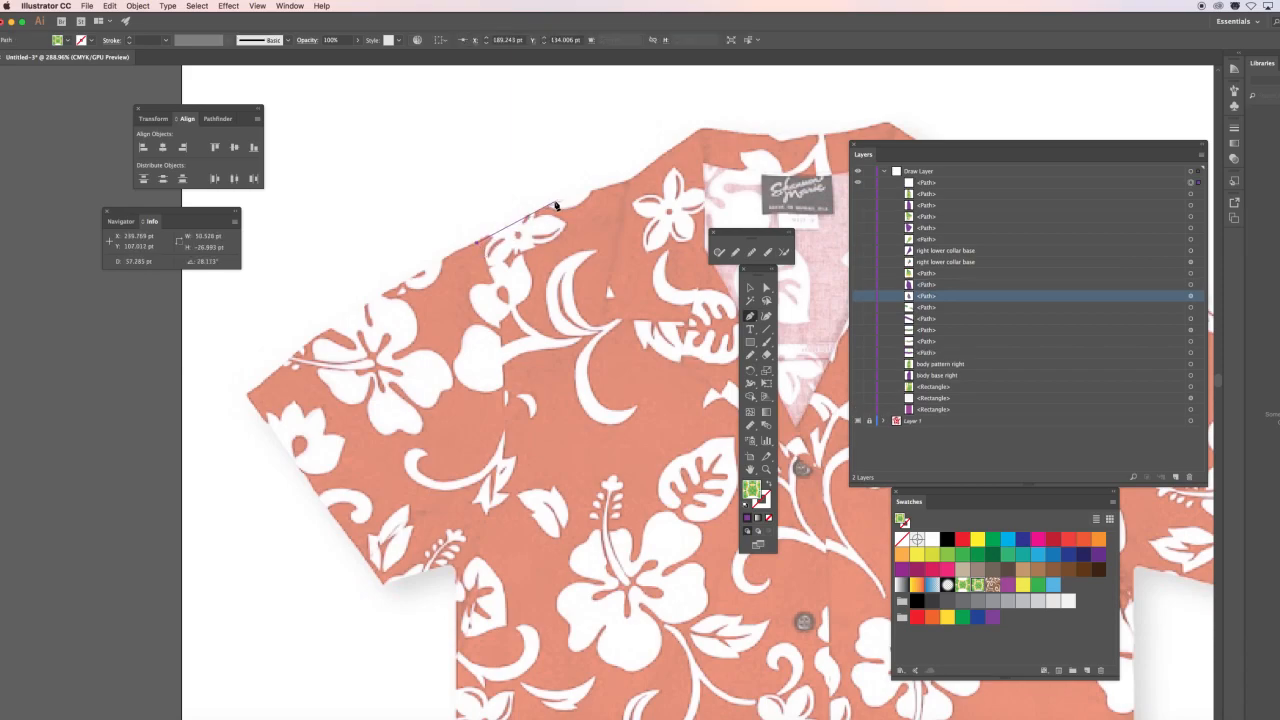
left_click_drag(558, 204, 649, 222)
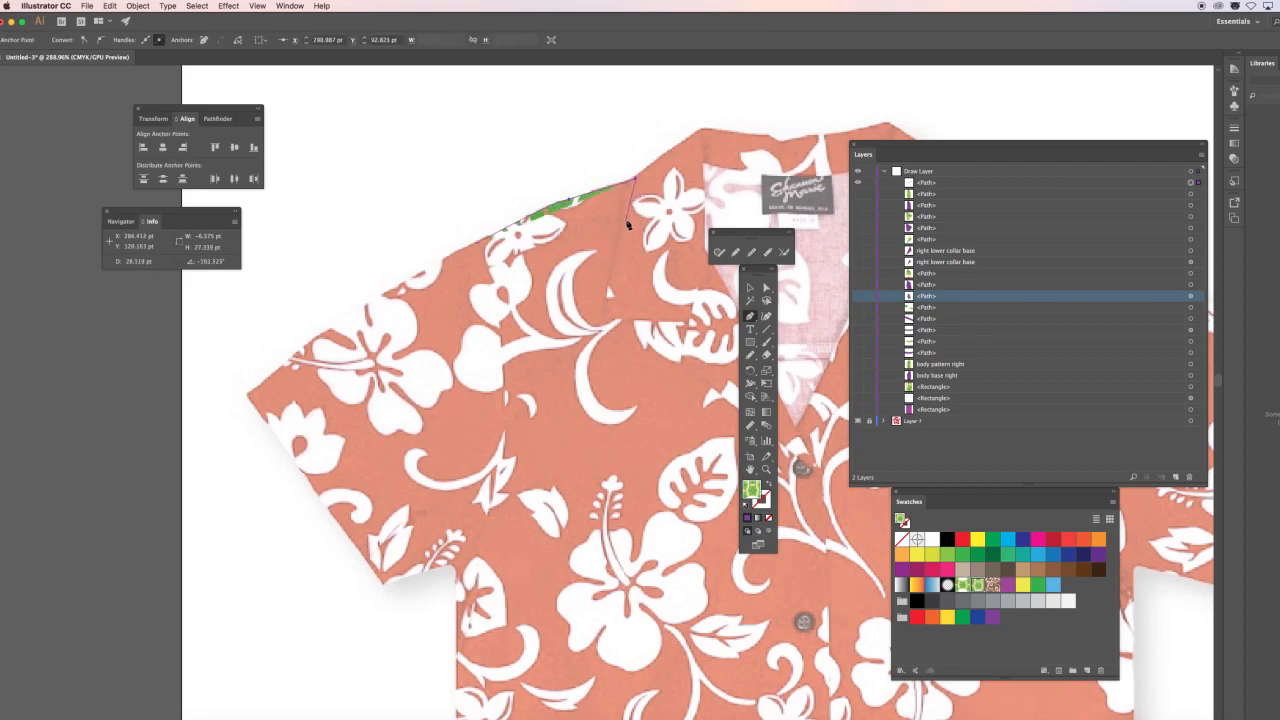
left_click(632, 215)
left_click(567, 241)
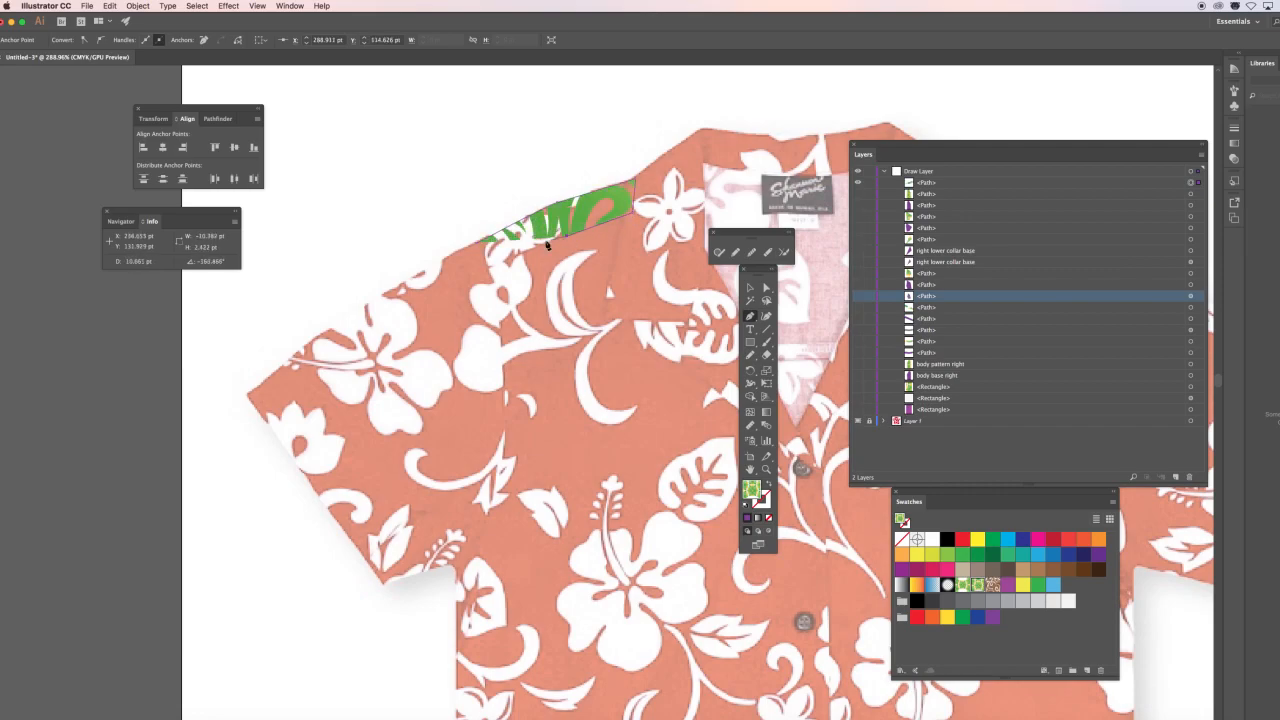
left_click(472, 273)
left_click(479, 249)
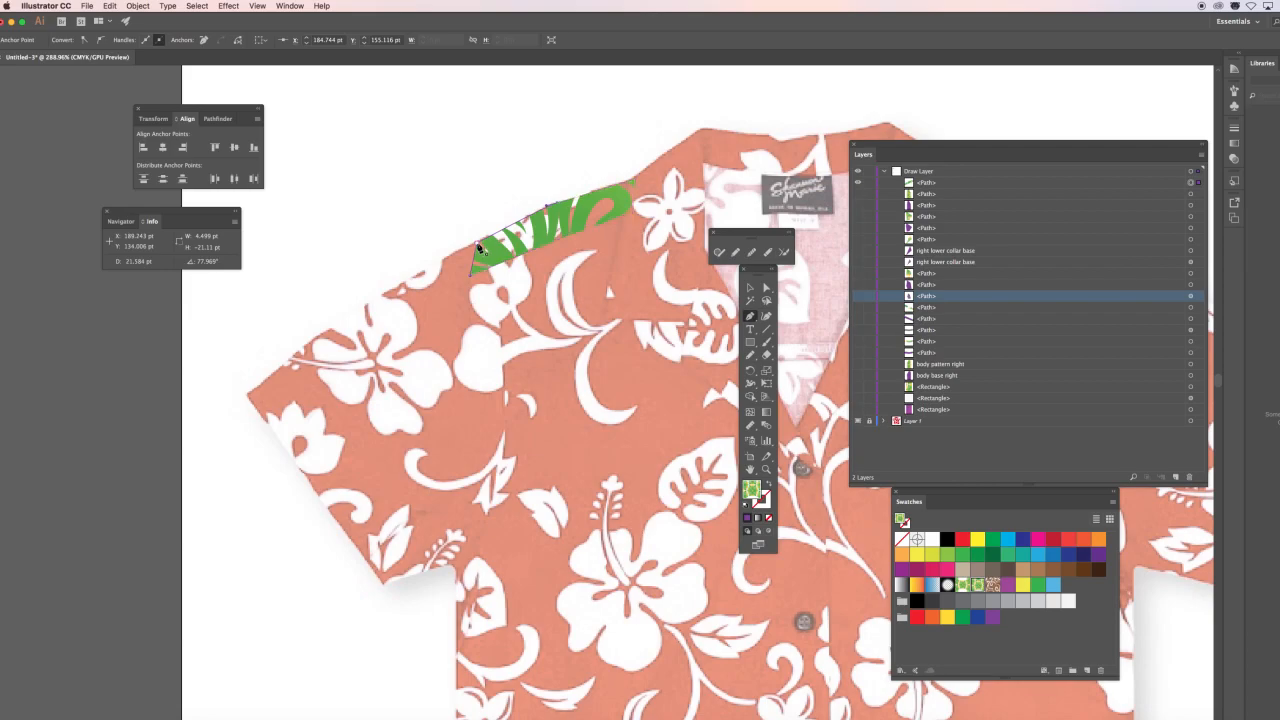
left_click(992, 617)
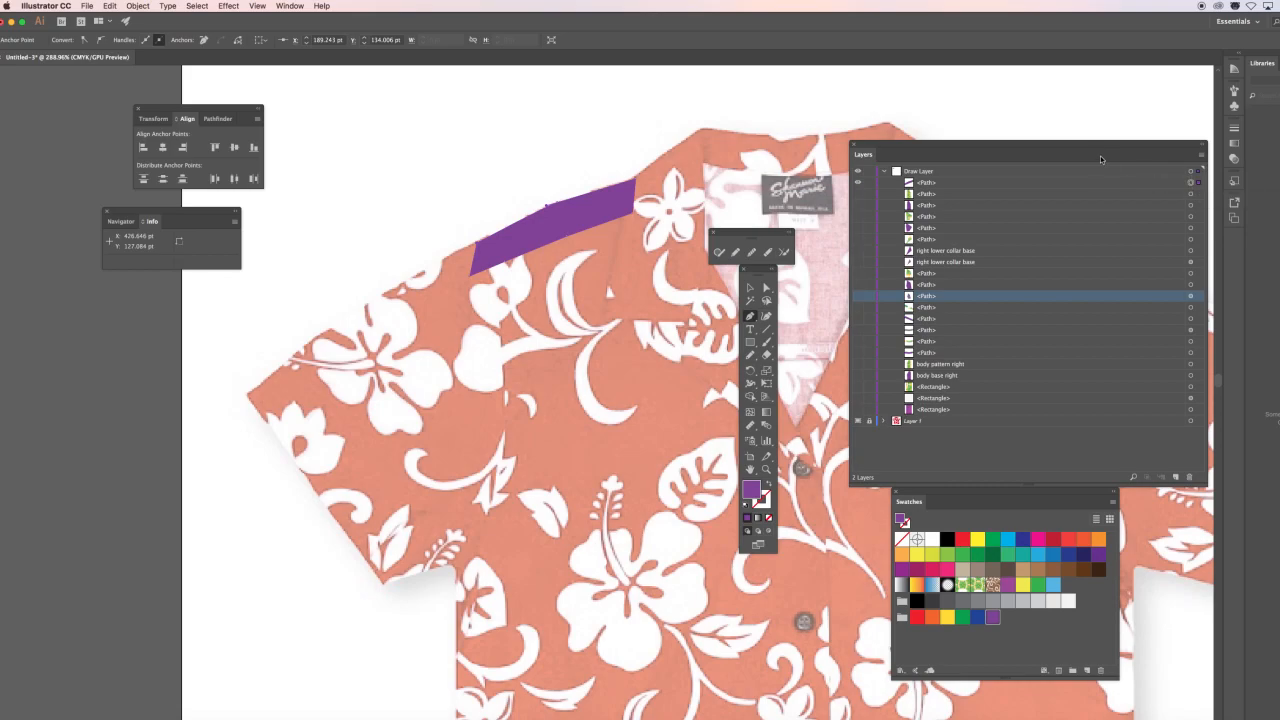
key("super+f")
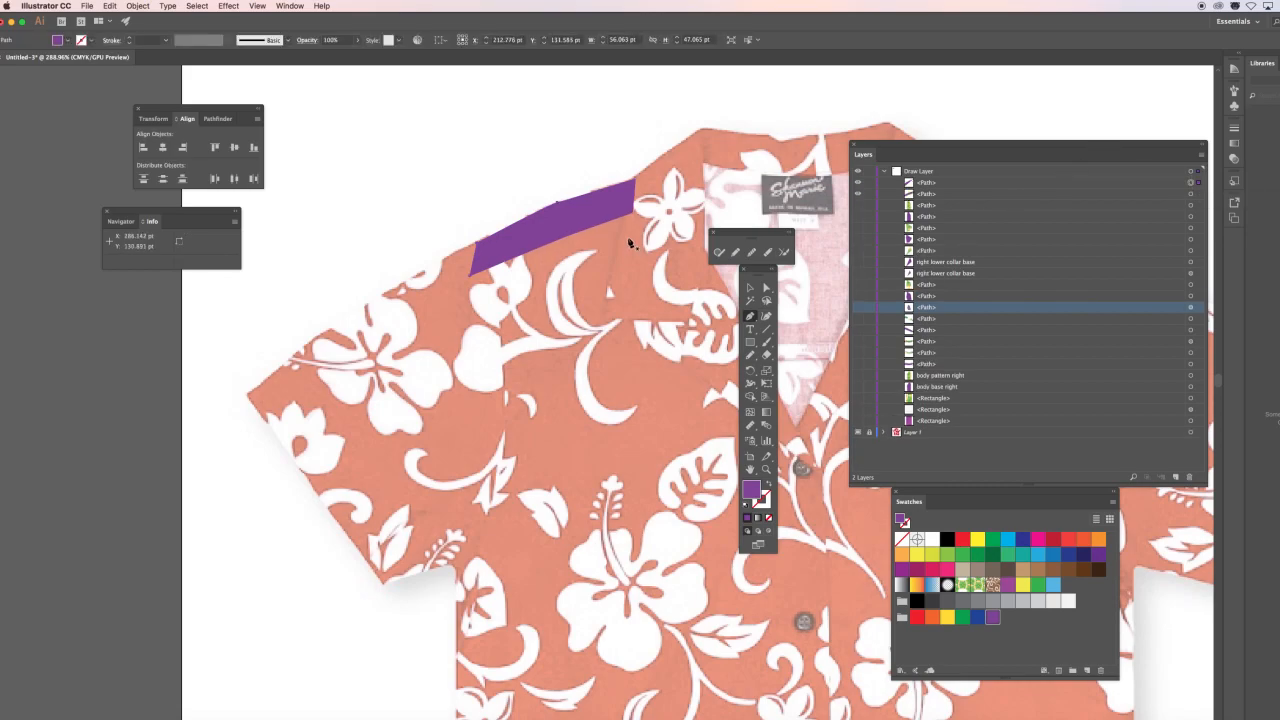
left_click(975, 586)
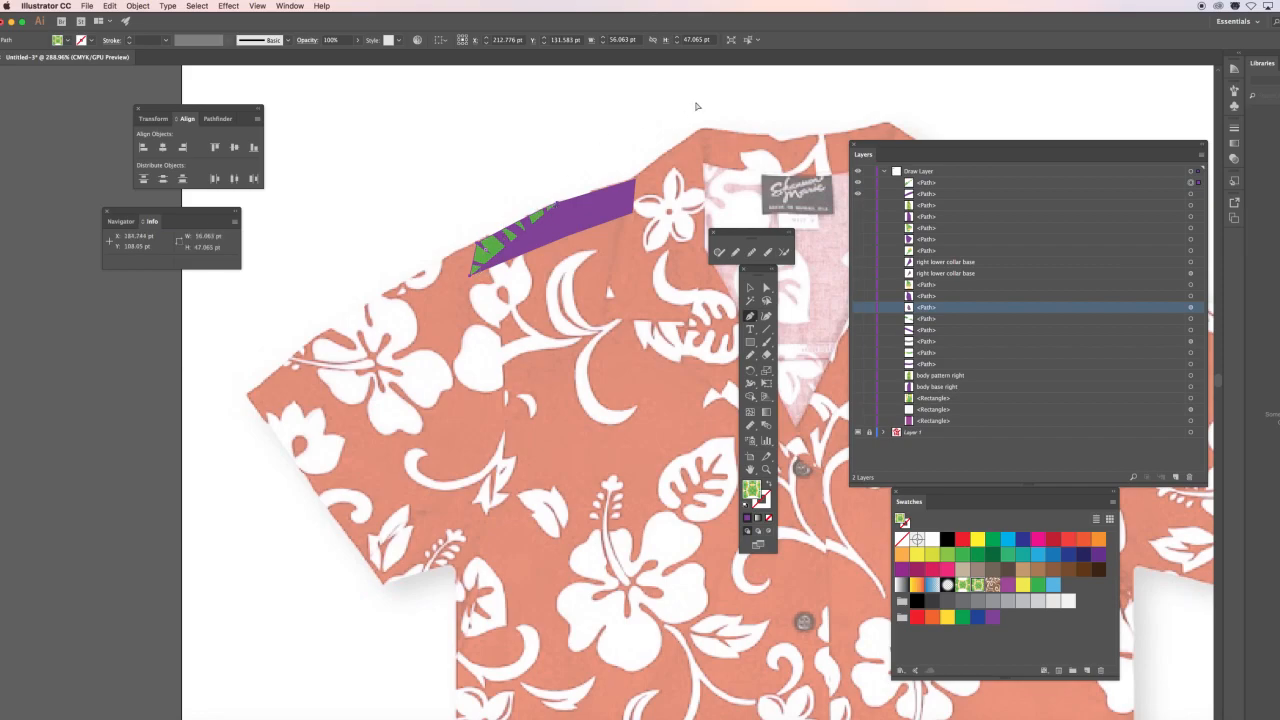
key("super+z")
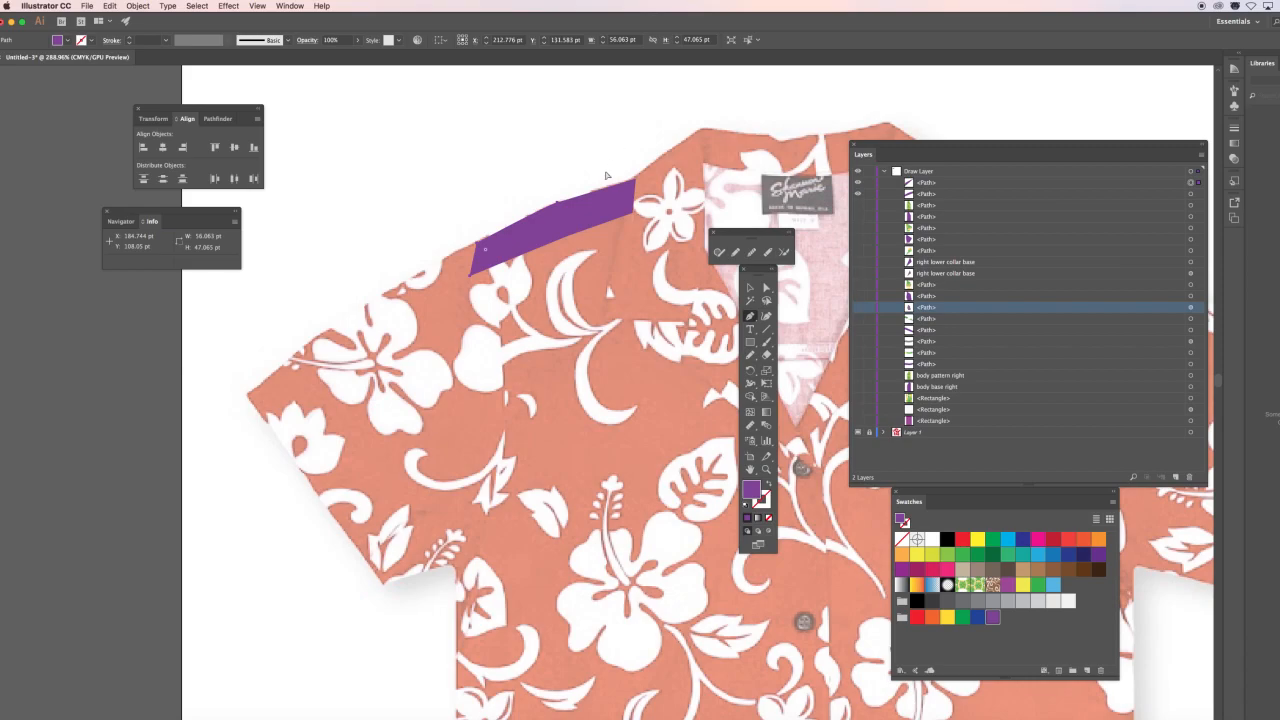
left_click(750, 288)
left_click(536, 236)
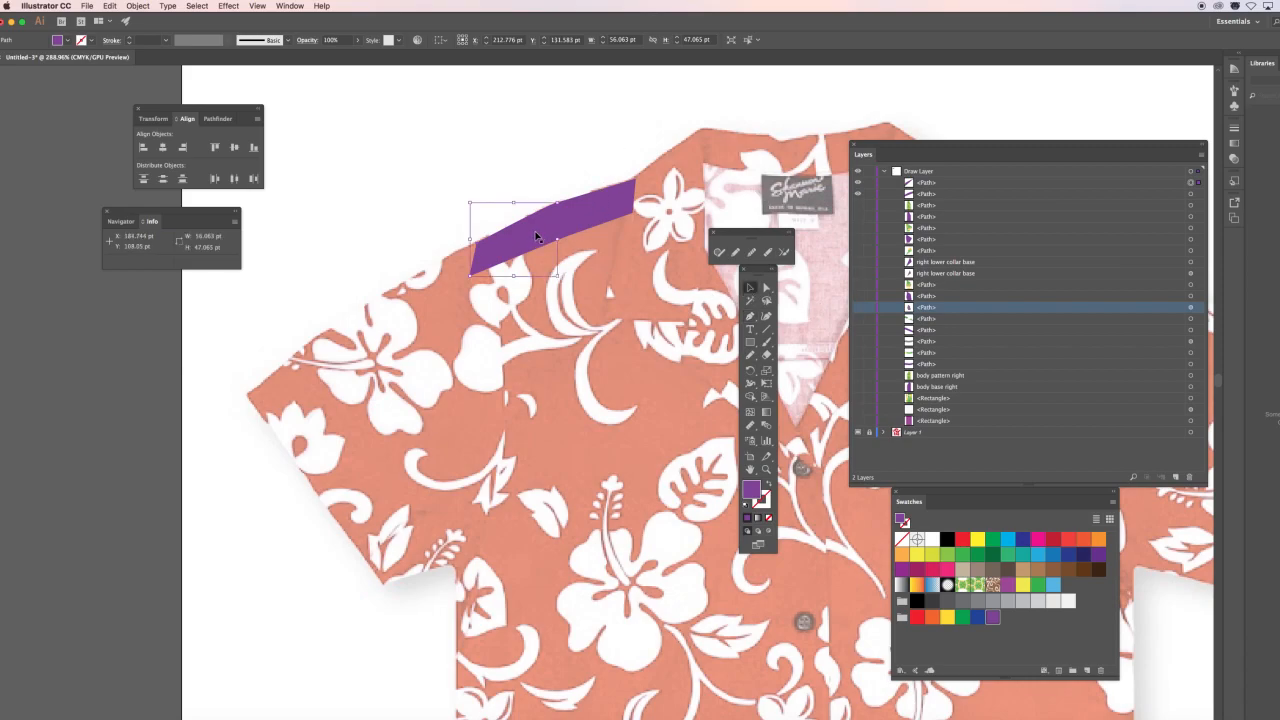
left_click(562, 225)
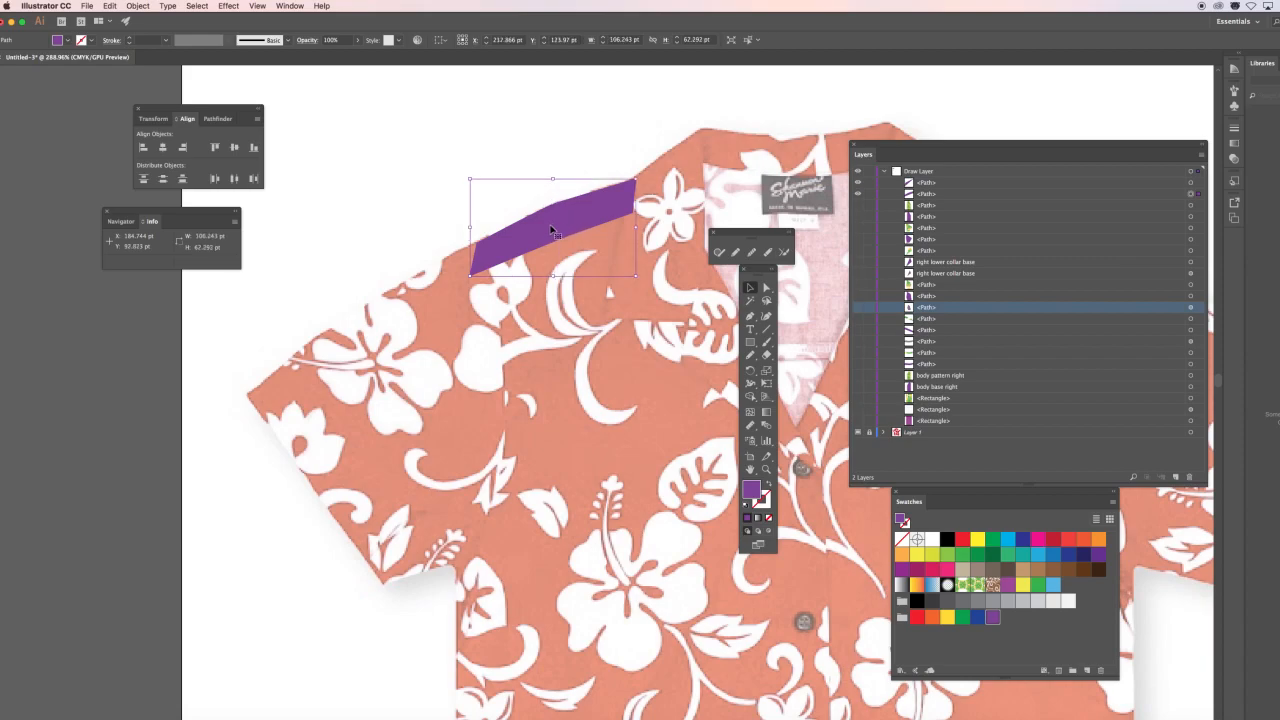
left_click(519, 241)
key("Delete")
Step: Duplicate the full purple shoulder strip in front, fill the copy with the second green leaf pattern, and hide both strip paths
left_click(528, 226)
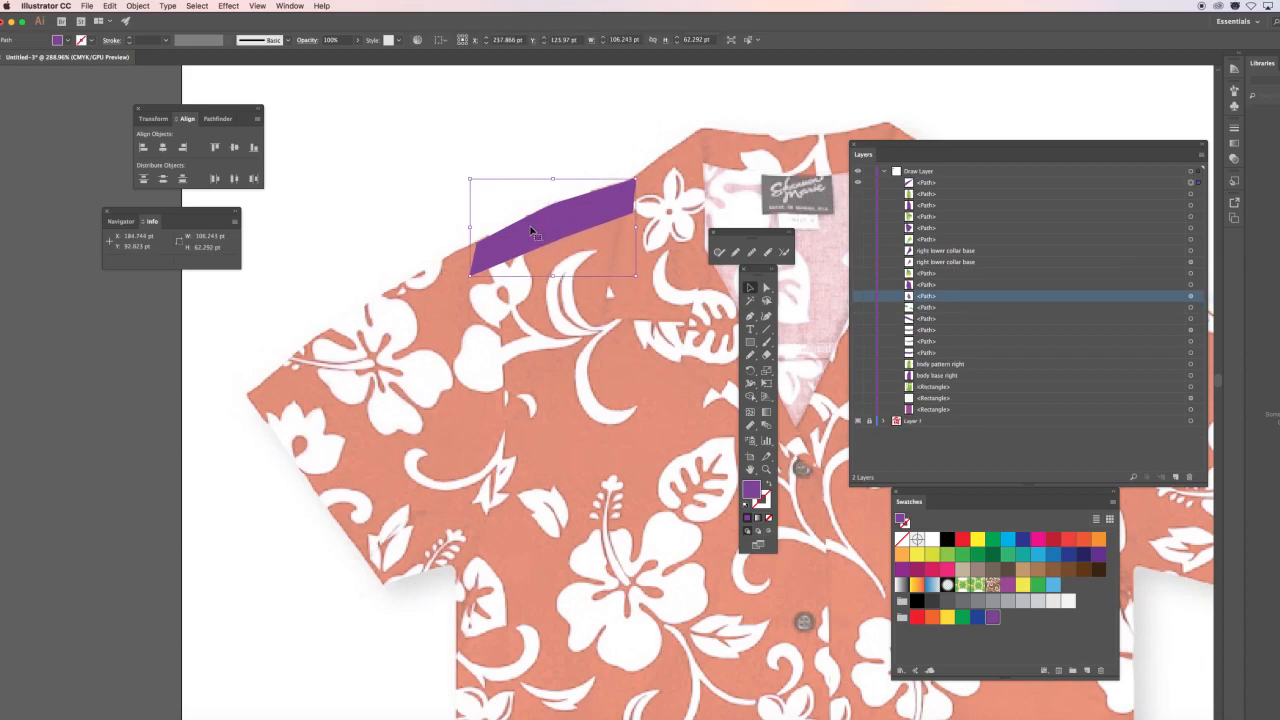
key("a")
key("v")
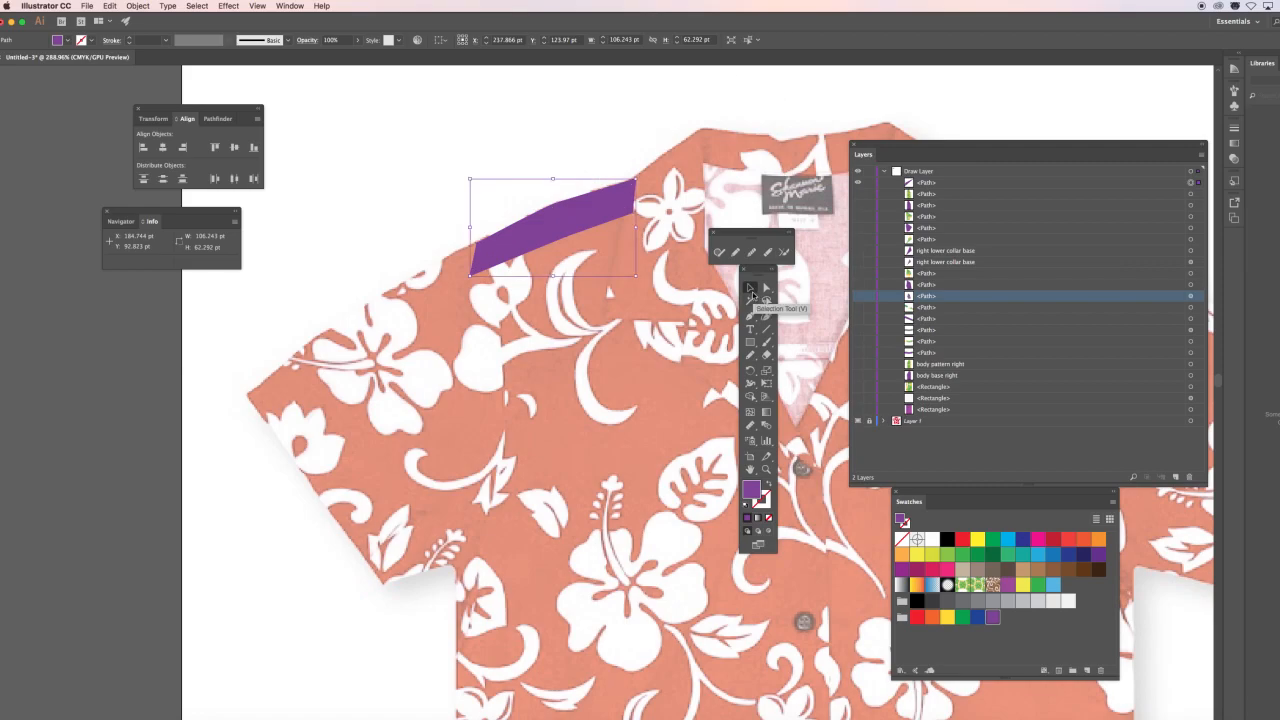
key("super+f")
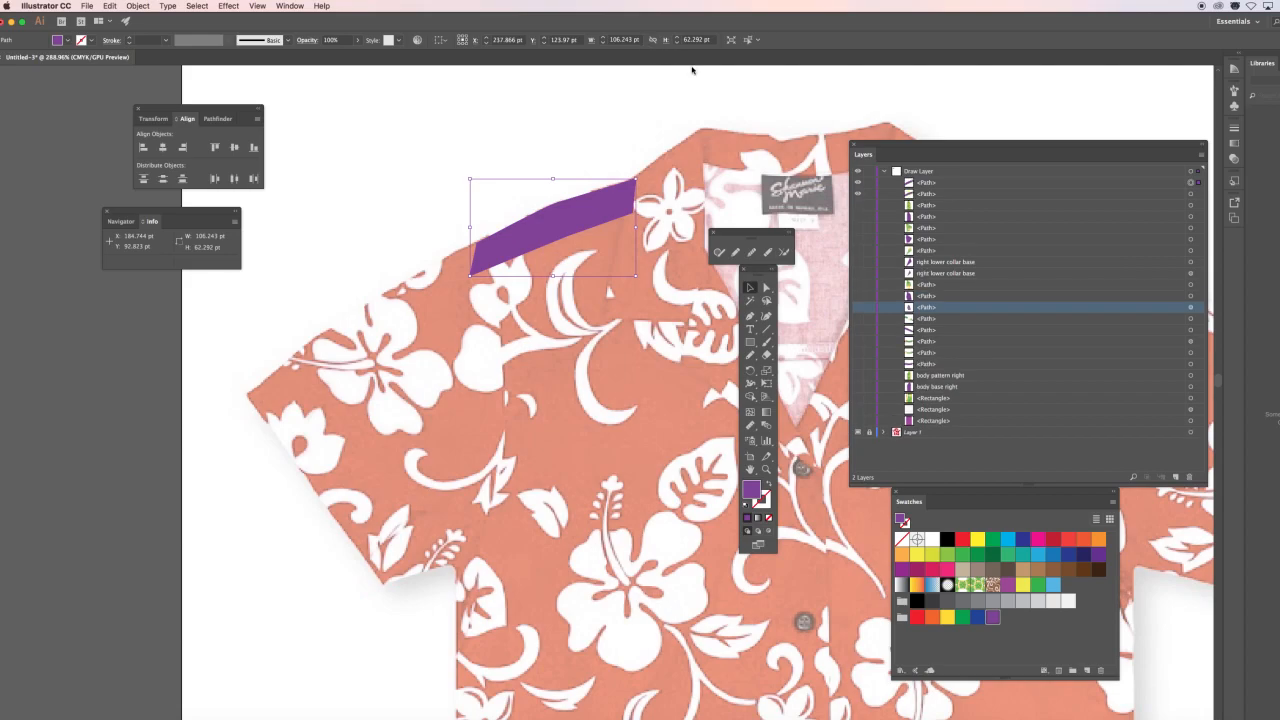
left_click(977, 585)
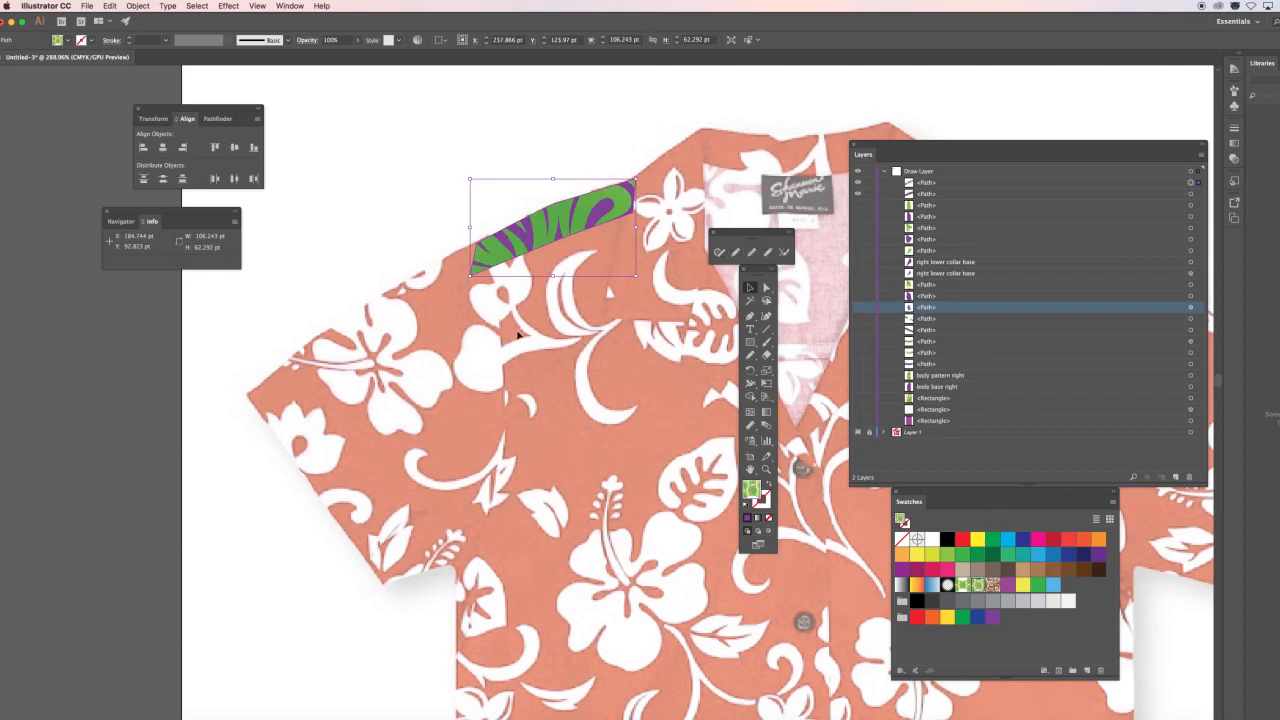
left_click(857, 184)
left_click(858, 194)
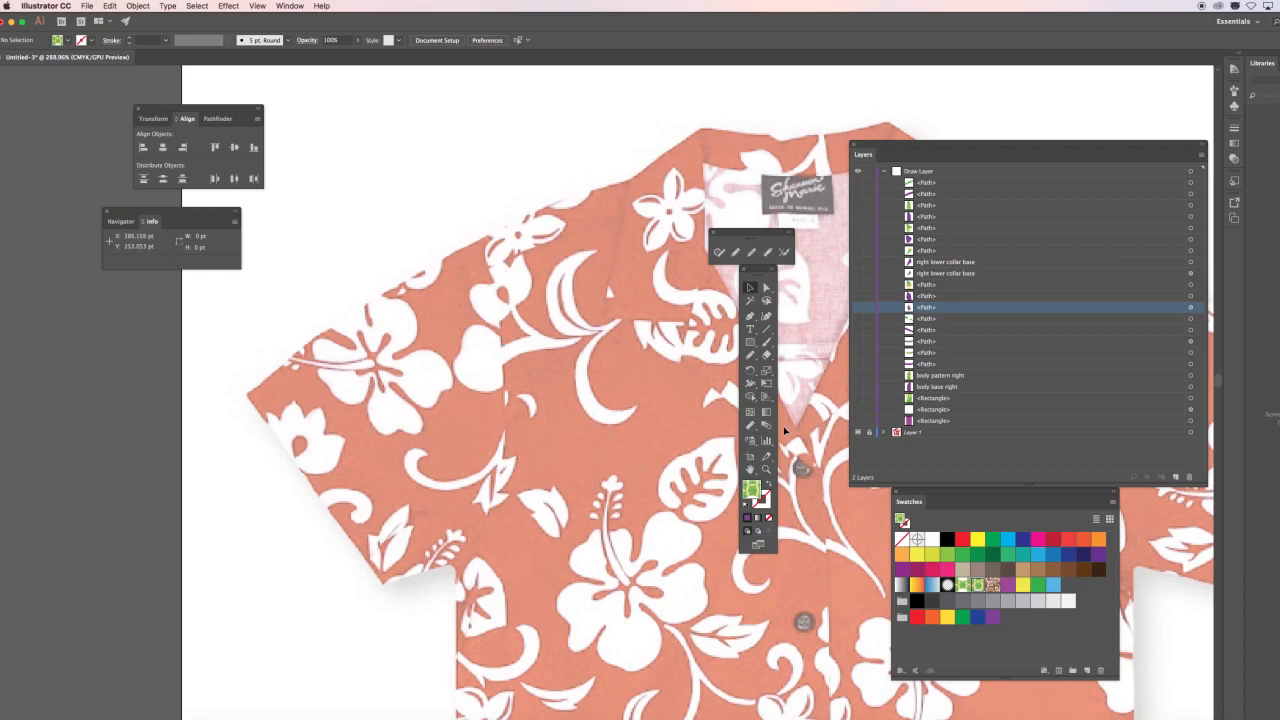
Step: Draw the left sleeve outline with the Pencil tool along its top edge, shoulder seam, underarm and cuff as a closed path
left_click(737, 254)
left_click(737, 254)
mouse_move(250, 390)
left_mouse_down()
mouse_move(496, 232)
mouse_move(506, 431)
mouse_move(463, 648)
left_mouse_up()
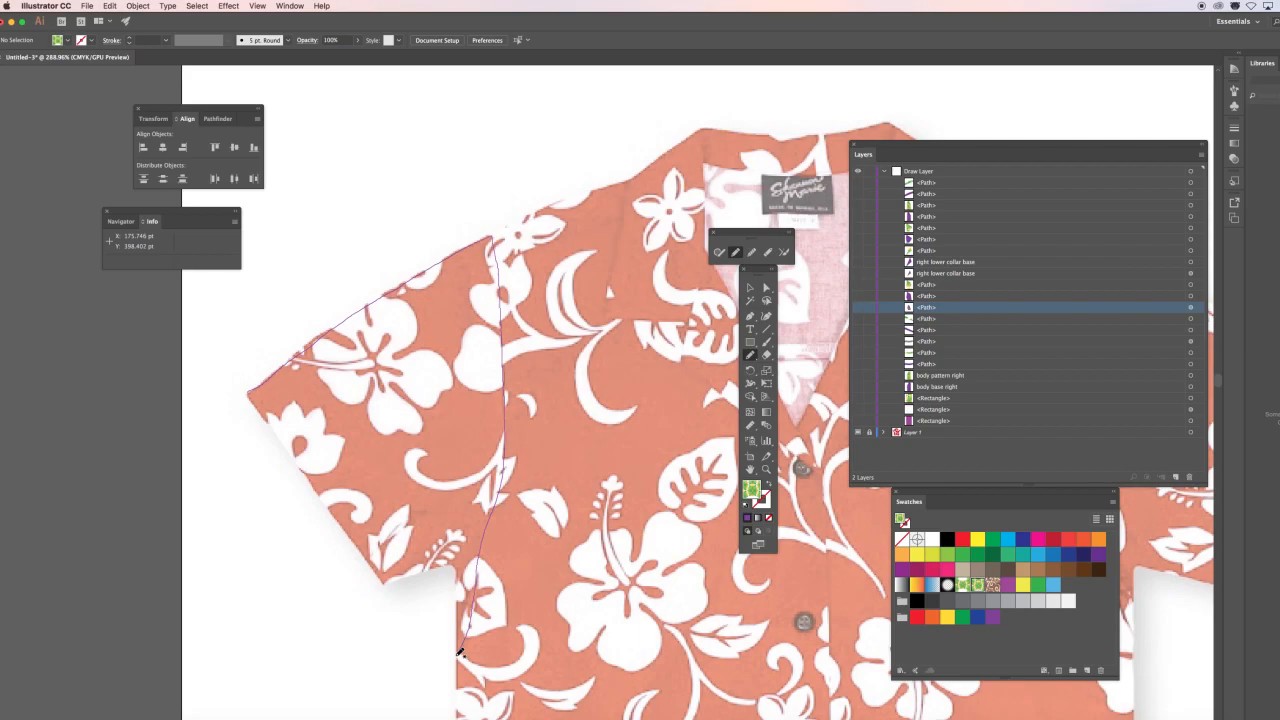
mouse_move(459, 652)
left_mouse_down()
mouse_move(458, 556)
mouse_move(388, 582)
mouse_move(249, 392)
mouse_move(321, 498)
left_mouse_up()
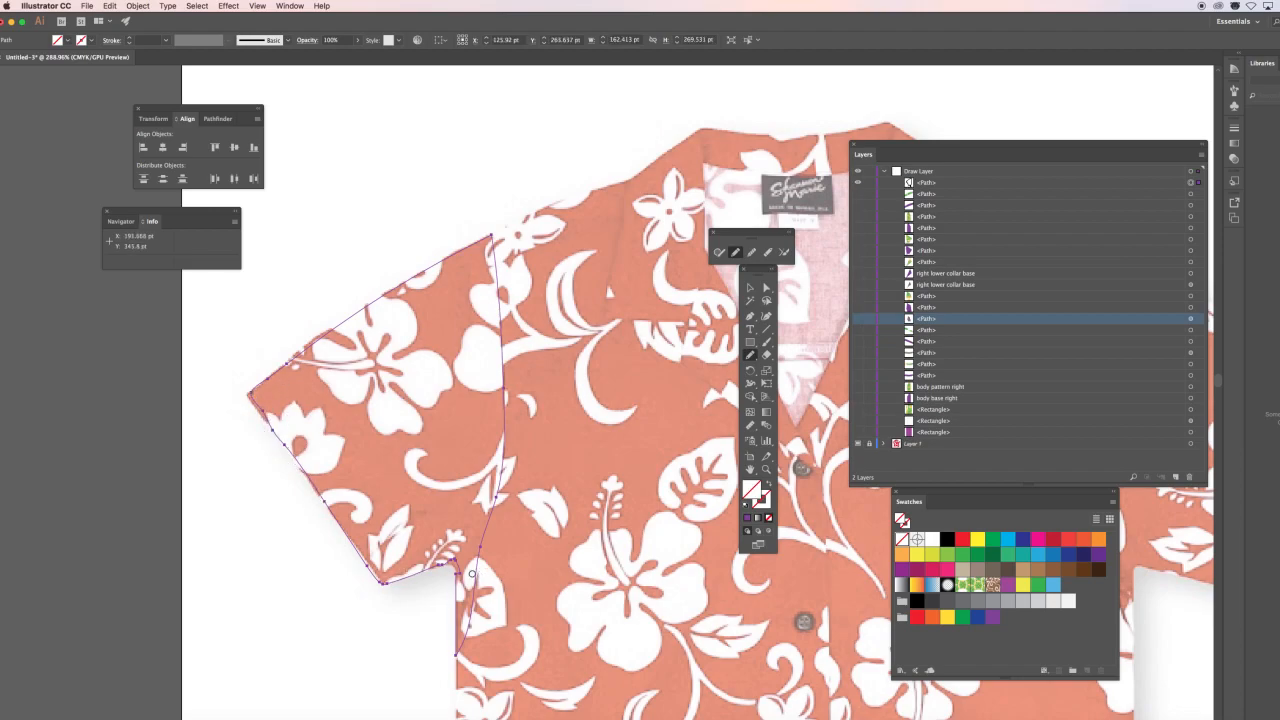
Step: Redraw the sleeve outline around the armpit corner and remove surplus anchor points there
left_click_drag(453, 555, 459, 580)
left_click_drag(455, 543, 457, 583)
left_click_drag(754, 321, 803, 346)
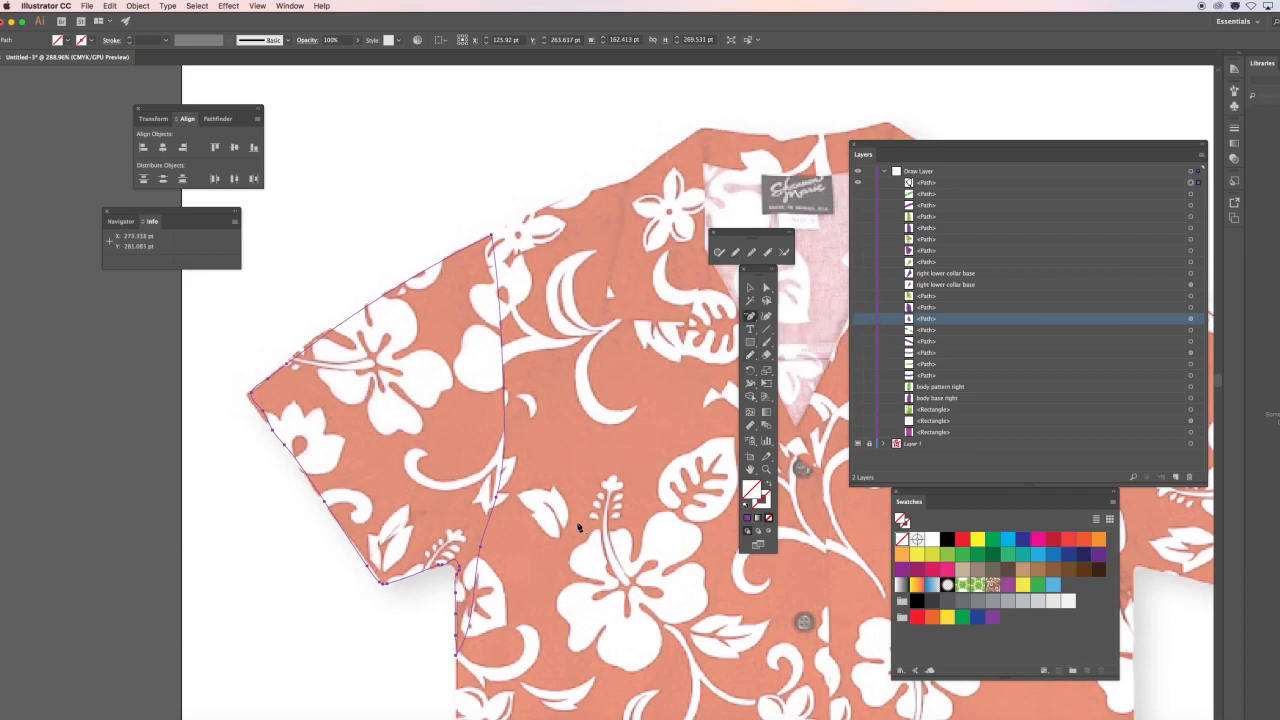
left_click(460, 570)
key("super+z")
left_click(460, 570)
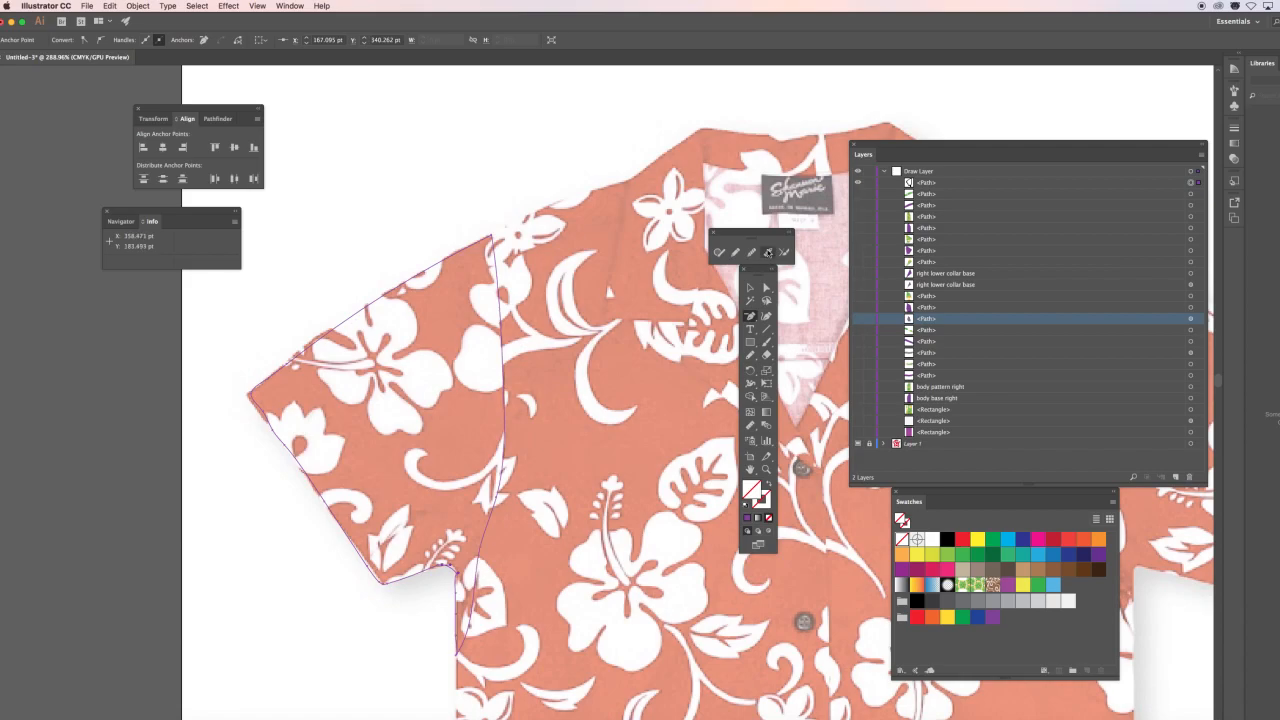
Step: Adjust the sleeve path's individual anchor points at the armpit to follow the underarm corner of the photo
left_click(767, 288)
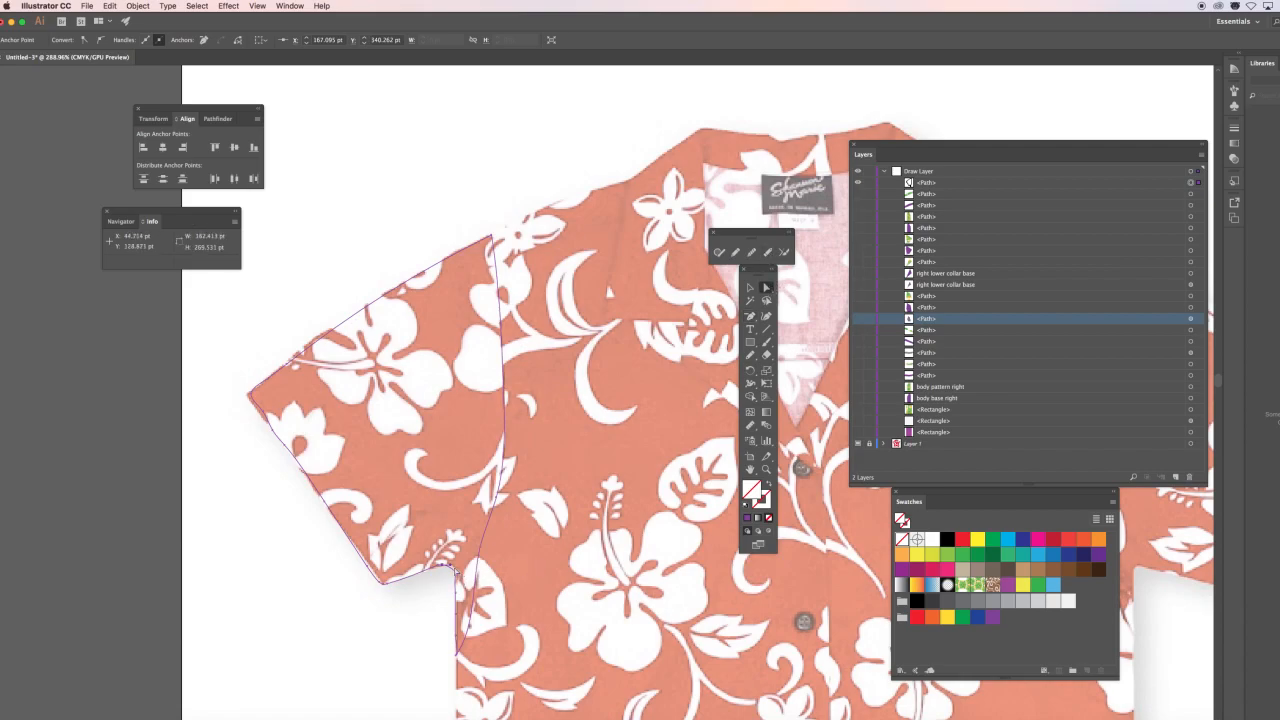
left_click(453, 569)
left_click_drag(452, 568, 449, 564)
left_click(459, 578)
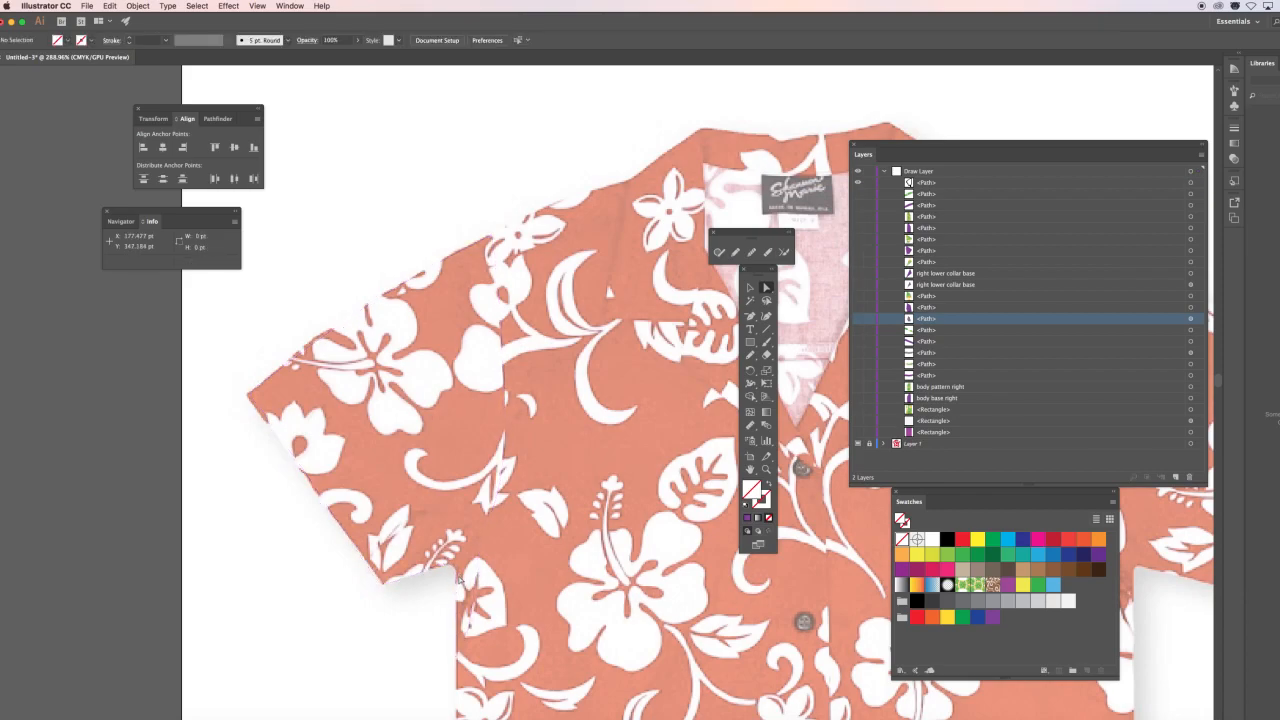
left_click(457, 579)
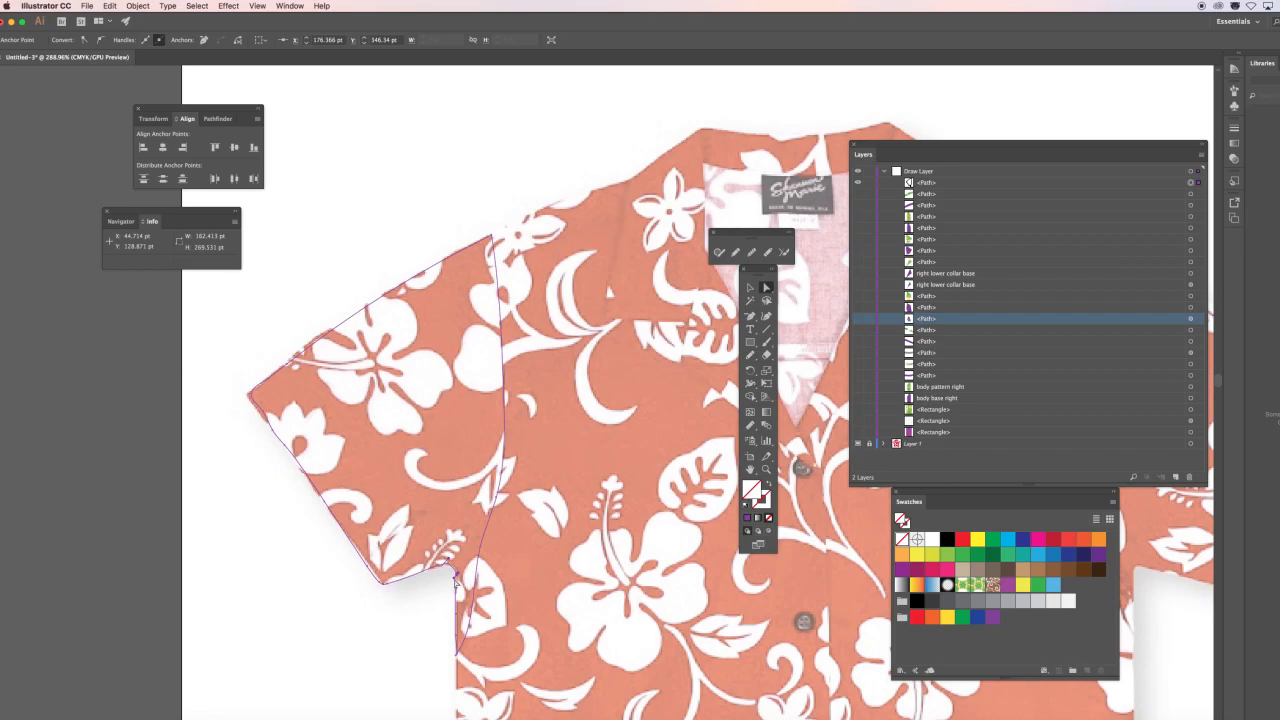
left_click_drag(455, 581, 456, 586)
Step: Select the whole unfilled left sleeve path and duplicate it in place in front of the original
scroll(560, 290, "down", 5)
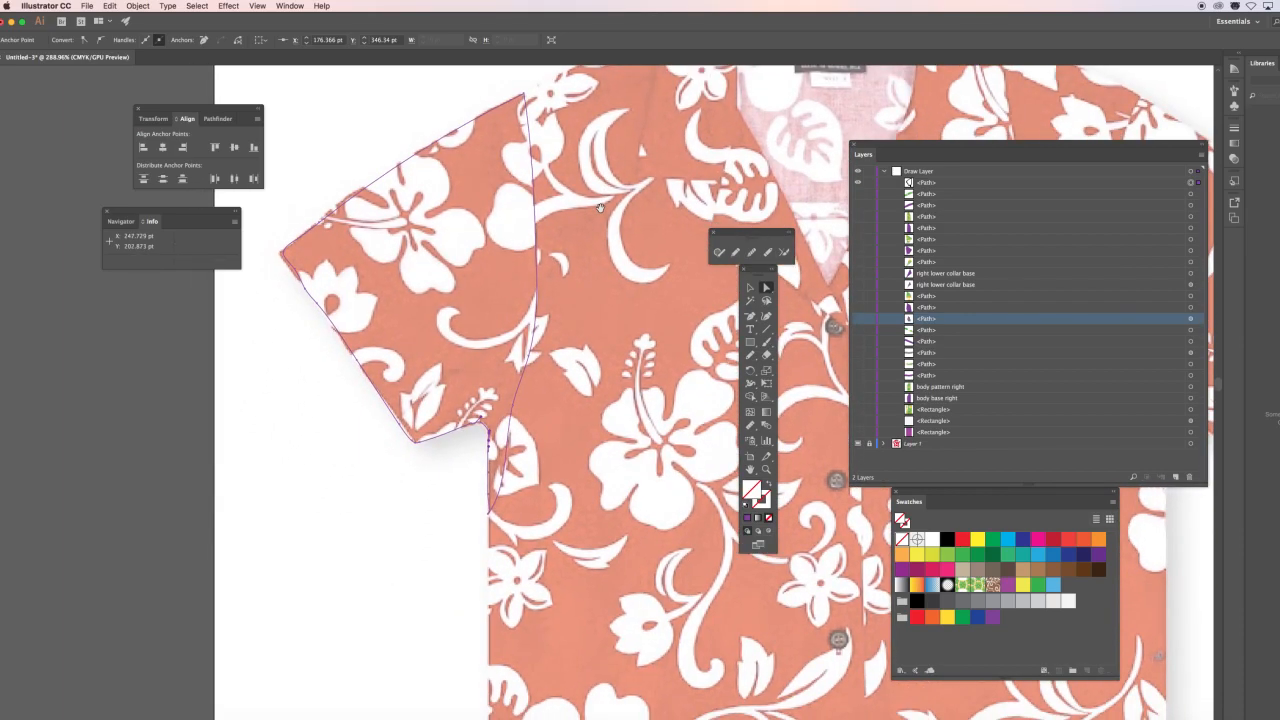
left_click(750, 287)
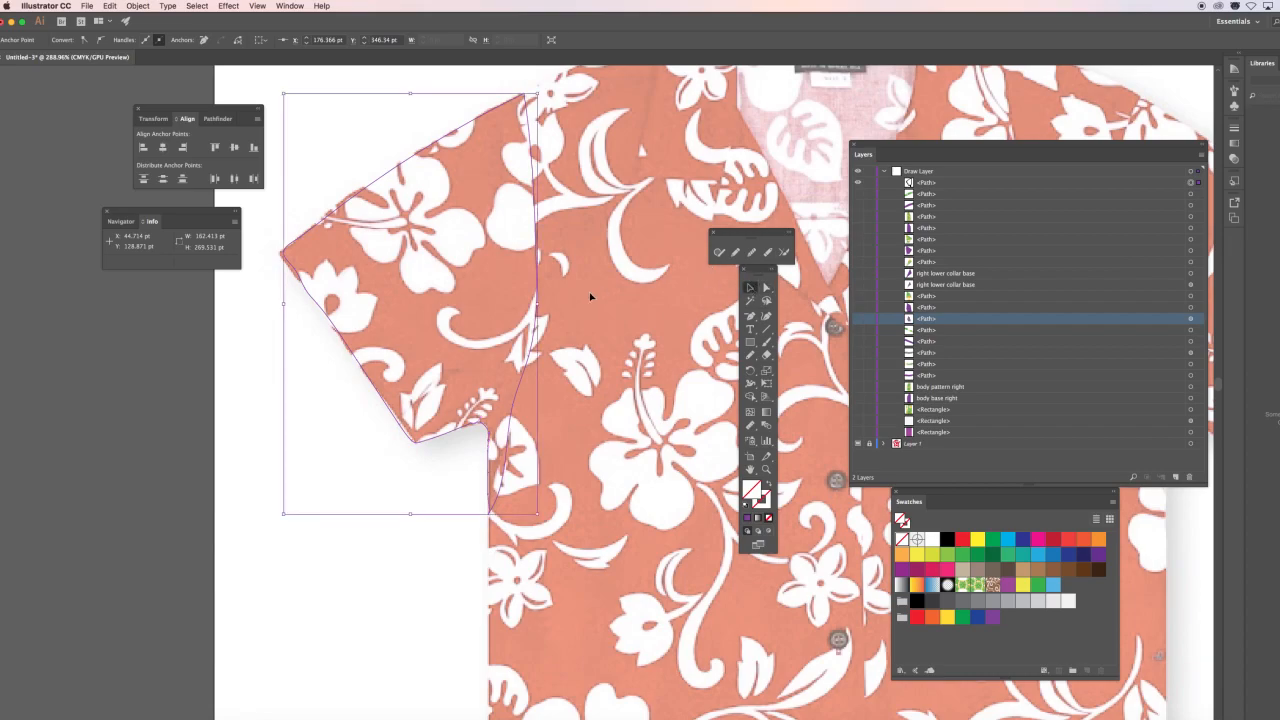
left_click(259, 437)
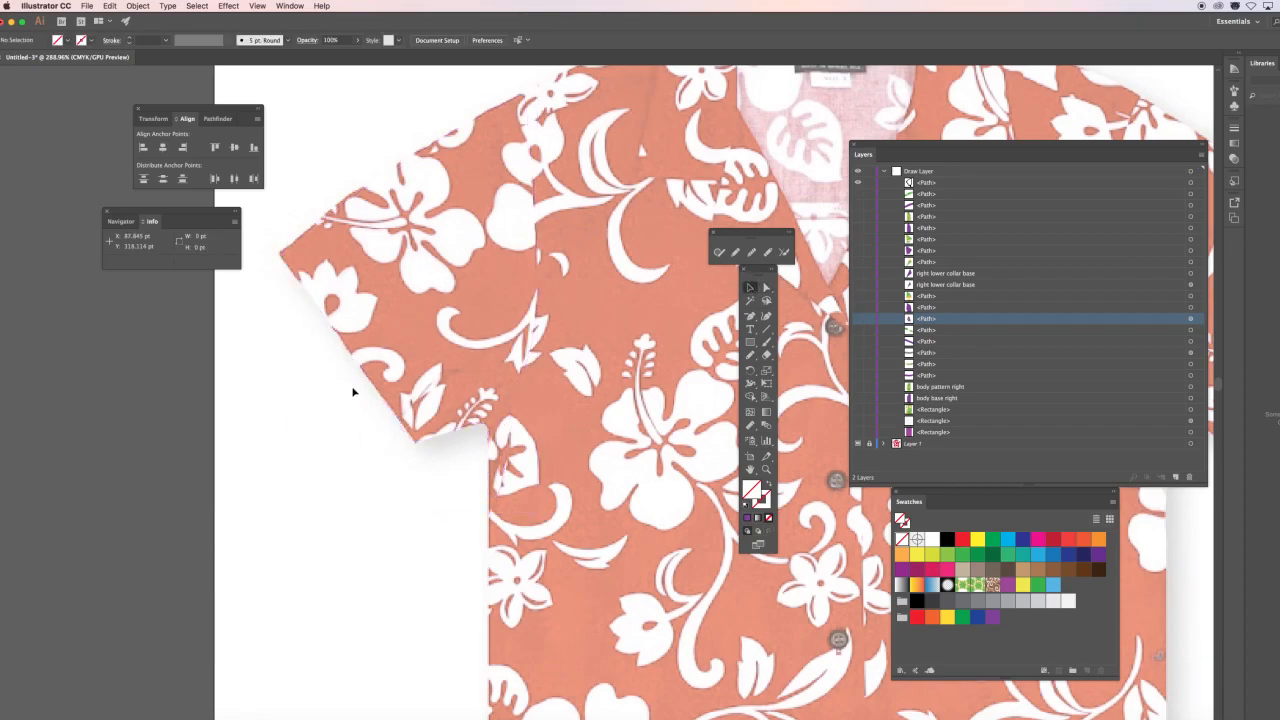
left_click(337, 278)
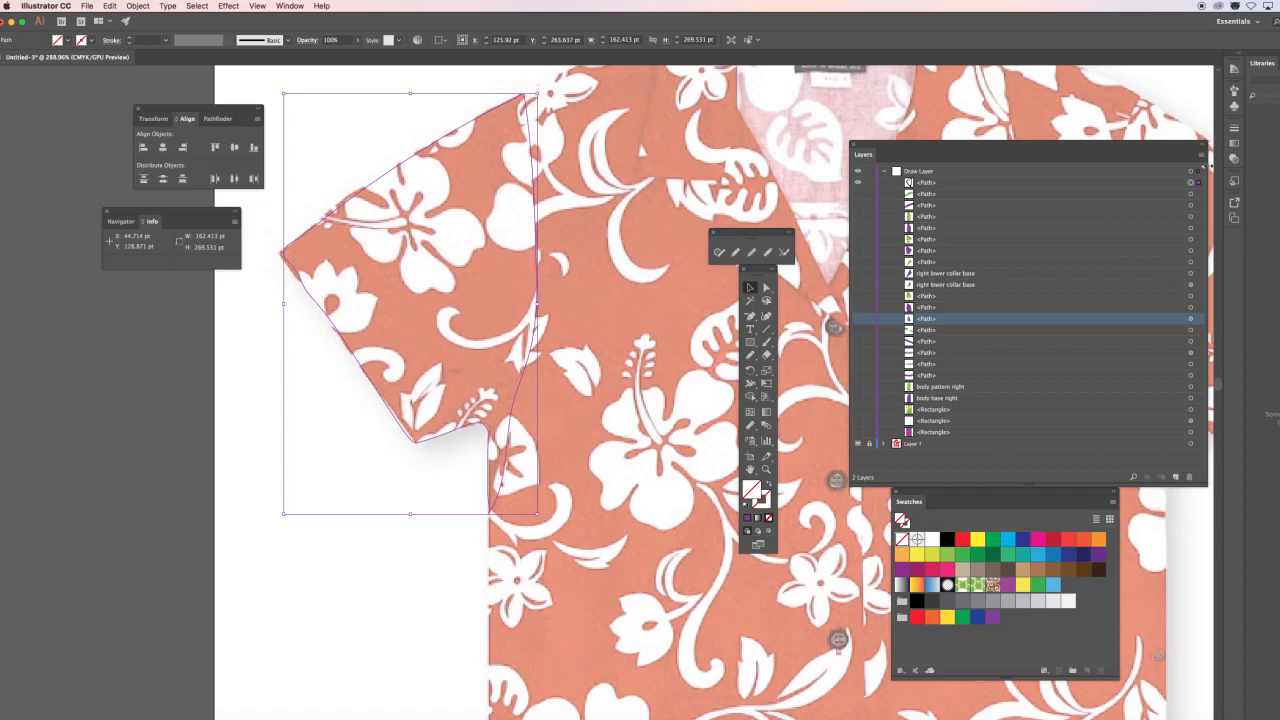
left_click(1194, 183)
left_click(1197, 184)
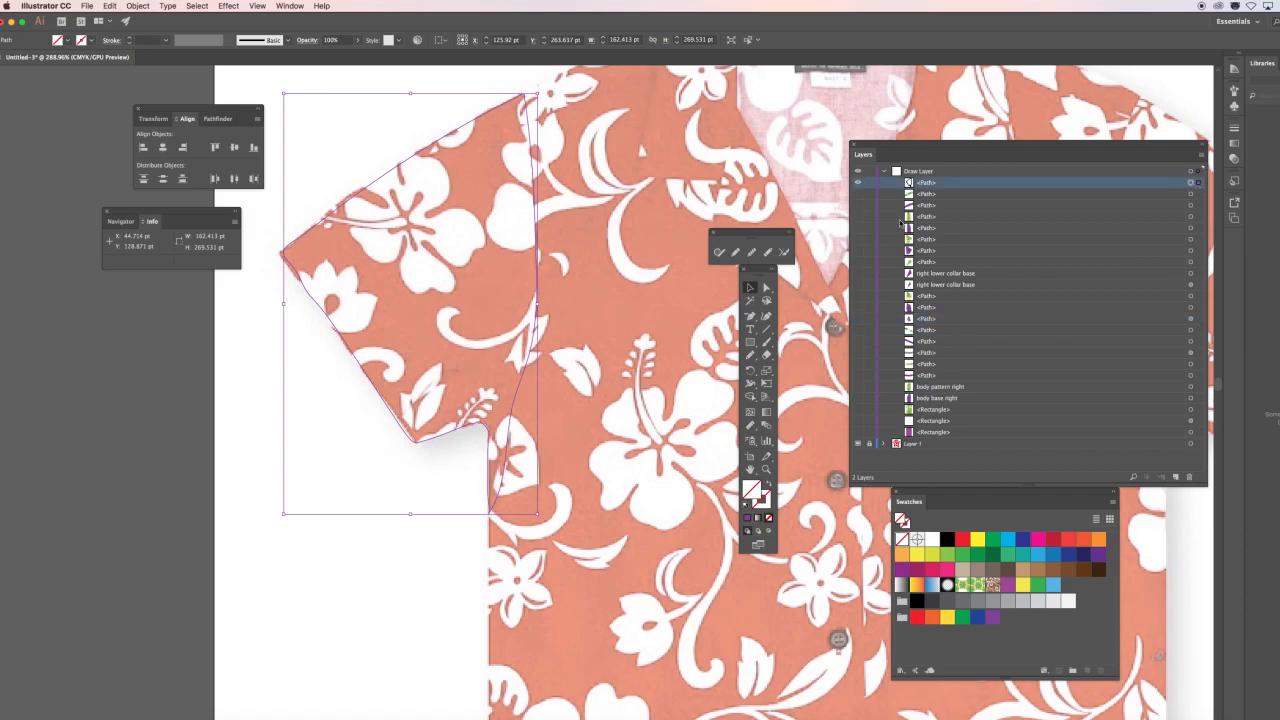
key("super+f")
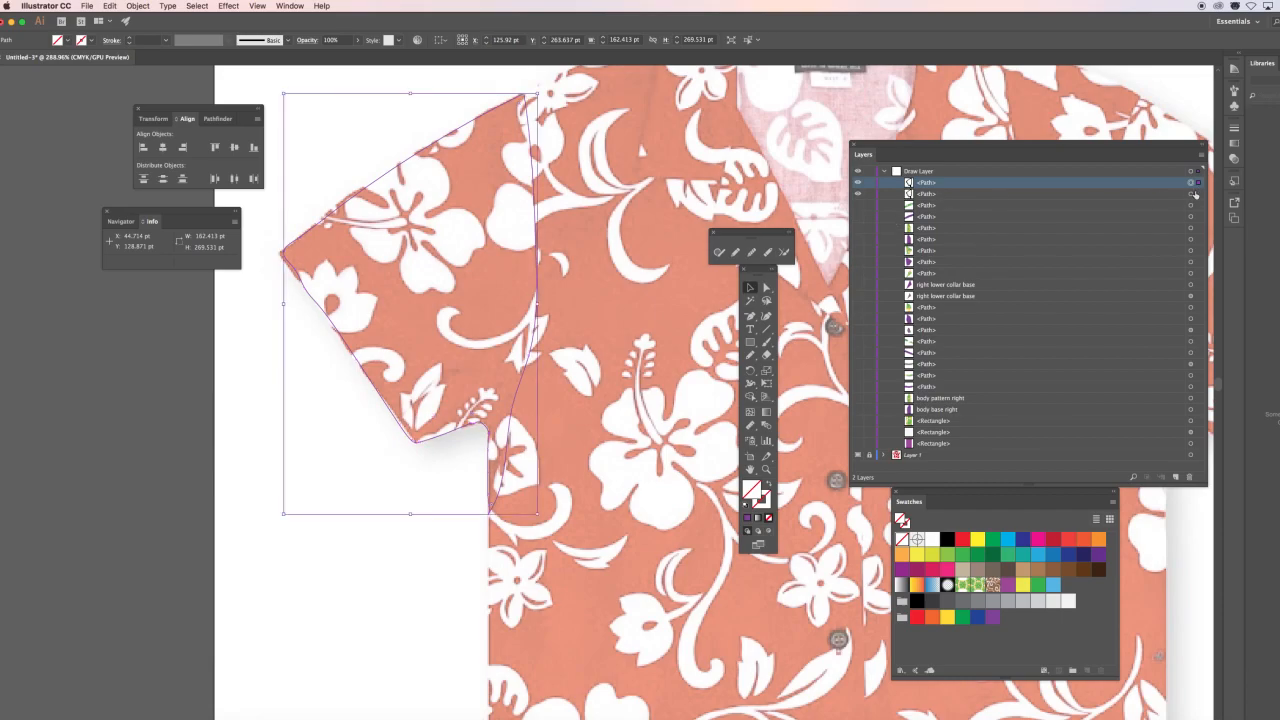
Step: Fill the rear sleeve path with purple and the front copy with the first green leaf pattern swatch
left_click(991, 618)
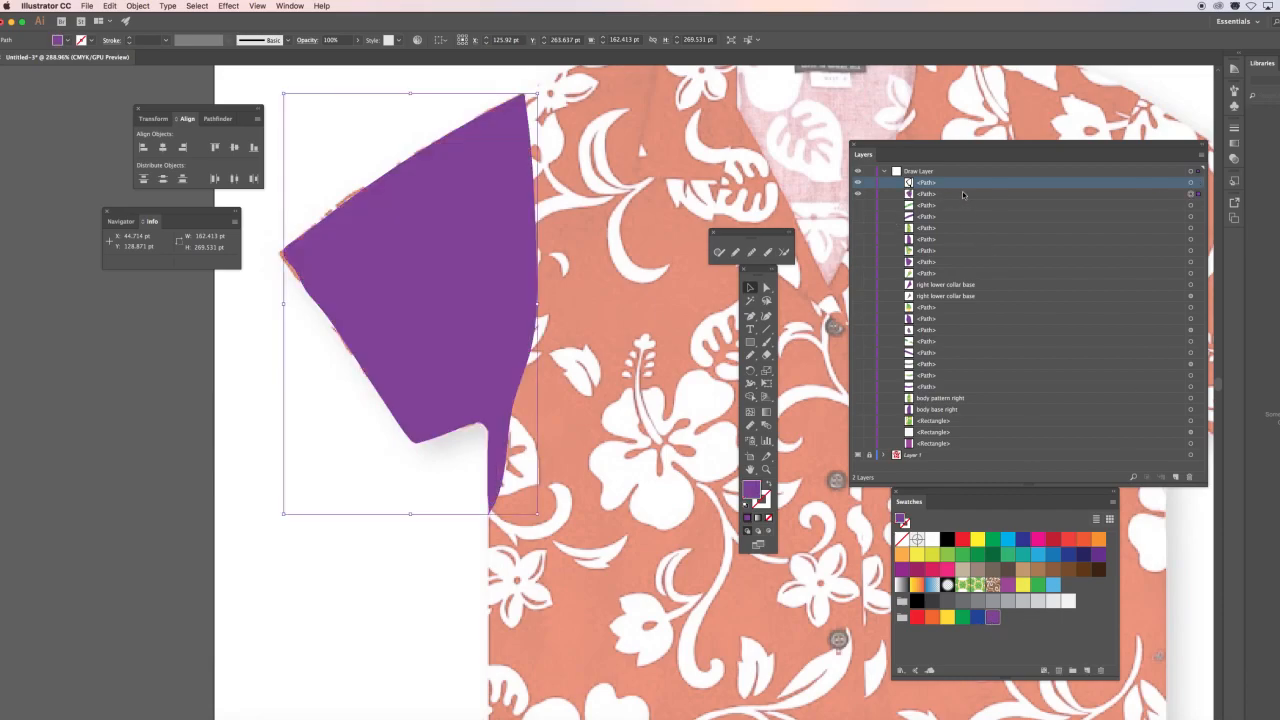
left_click(1191, 183)
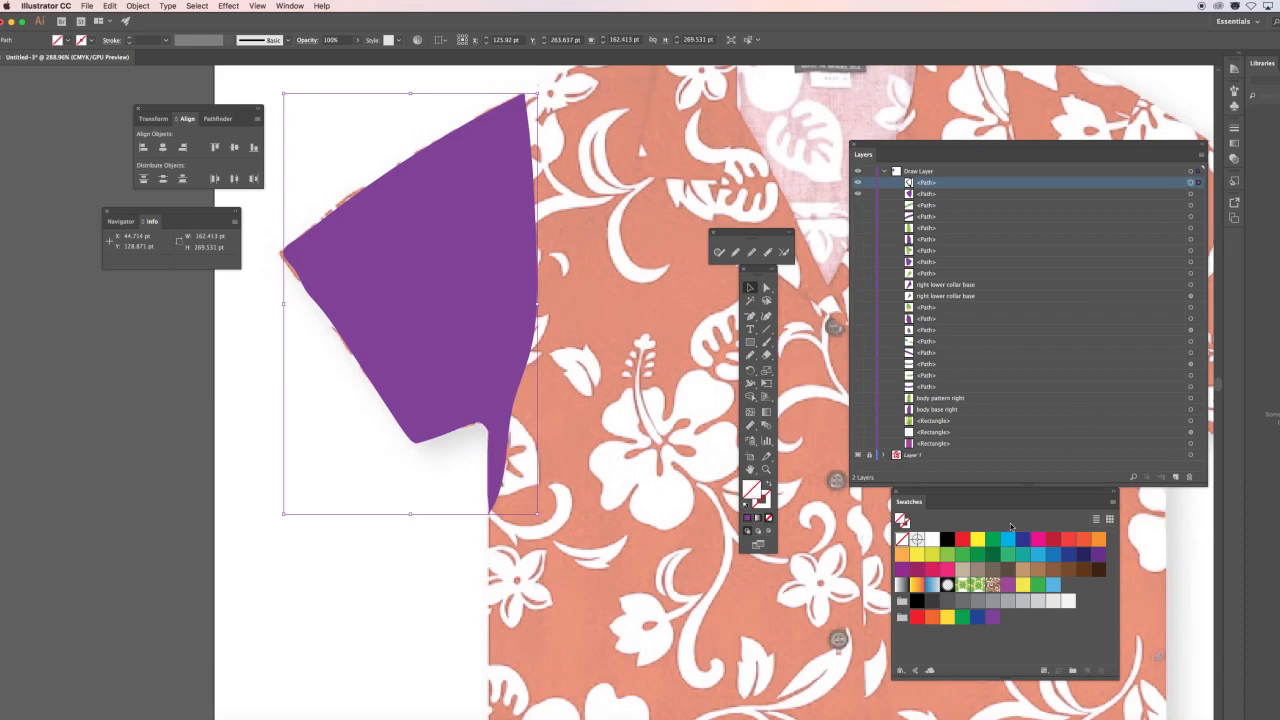
left_click(965, 588)
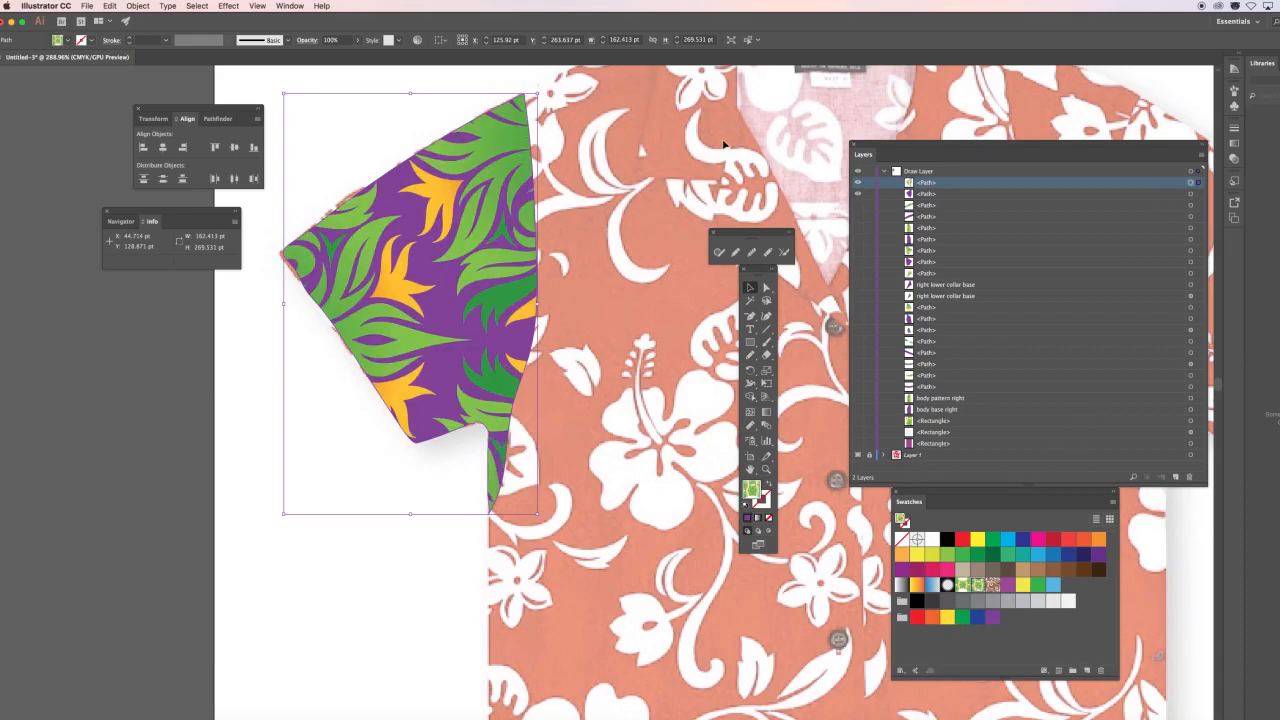
left_click_drag(710, 220, 518, 368)
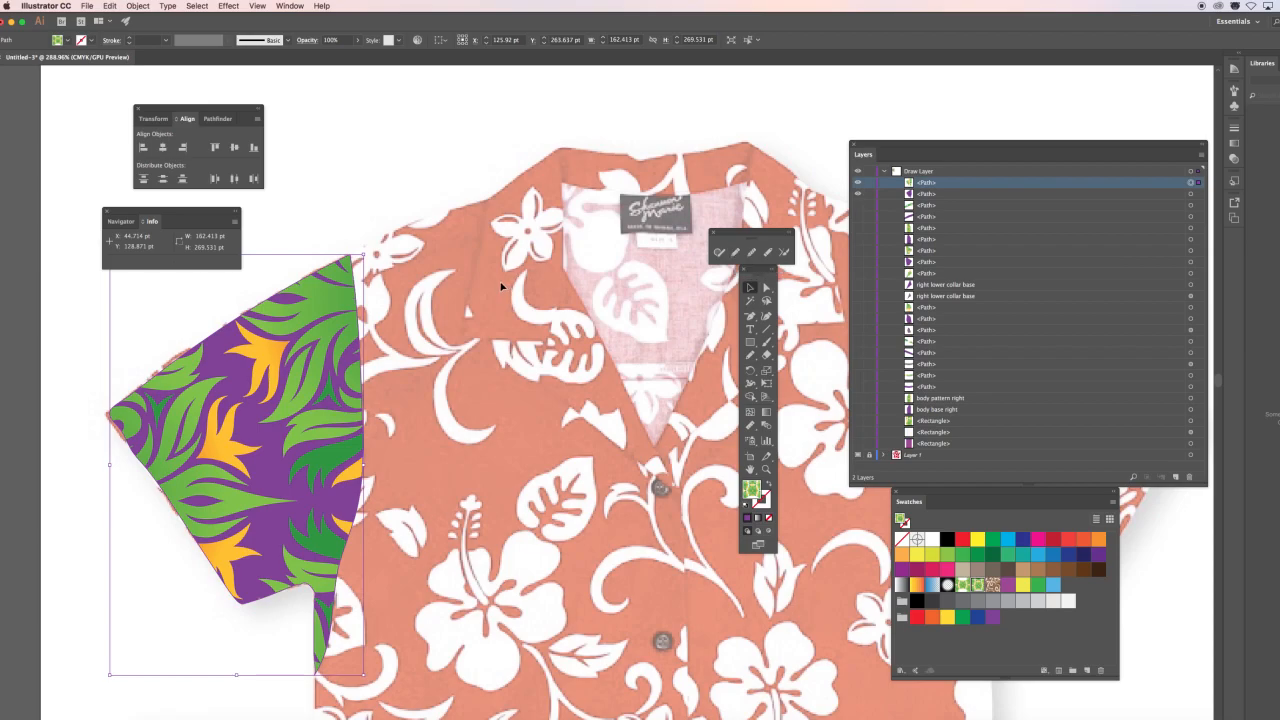
Step: Trace the left collar's upper section as a closed straight-sided Pen path over the photo and fill it with the purple swatch
left_click(490, 276)
key("p")
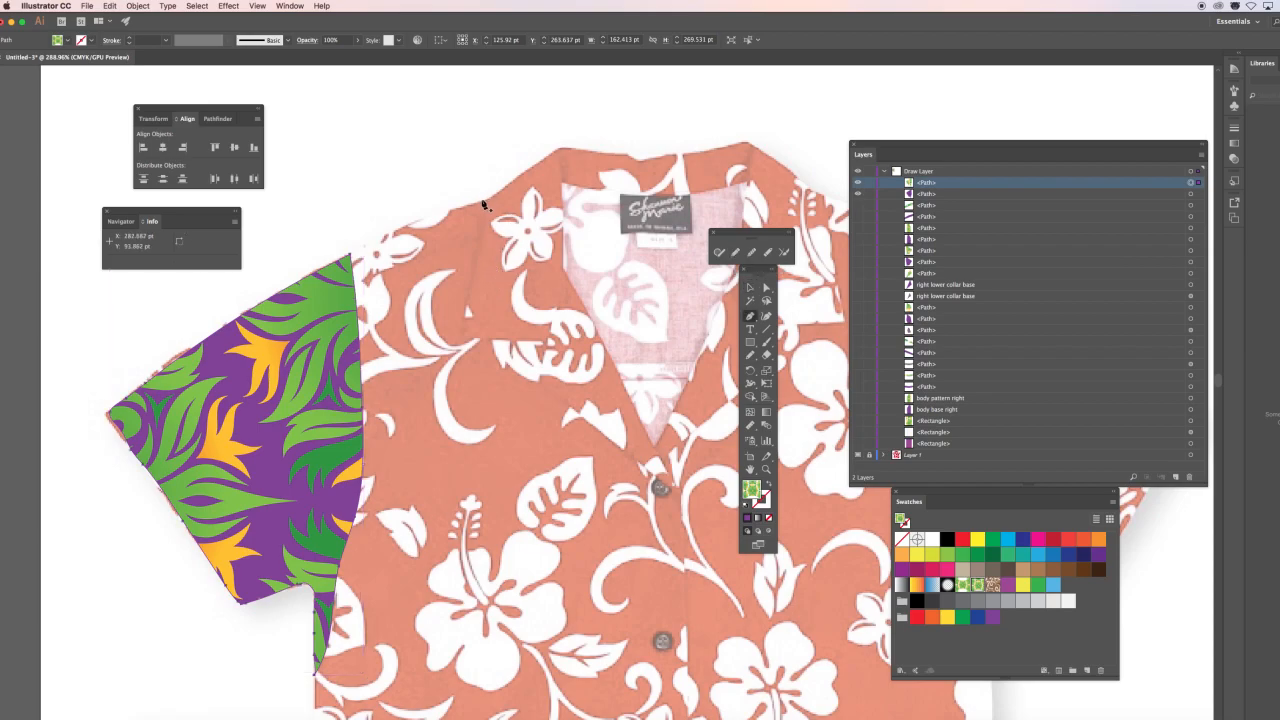
left_click(485, 201)
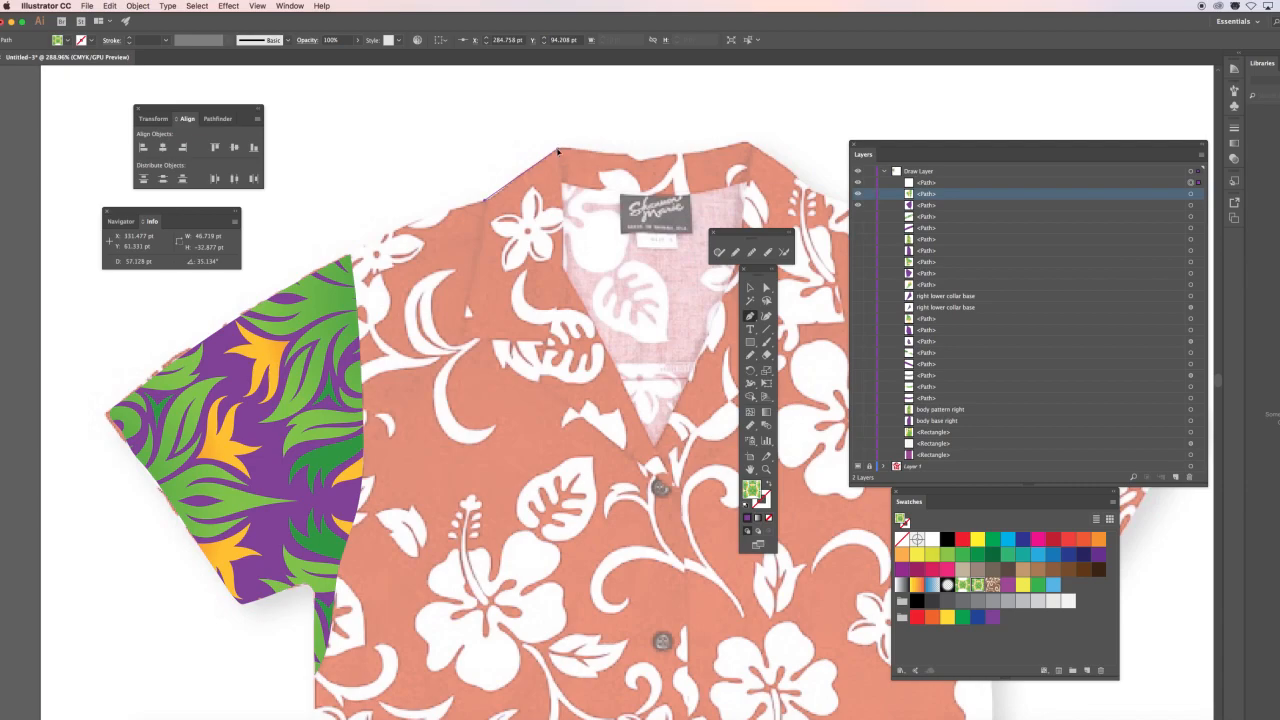
left_click(558, 152)
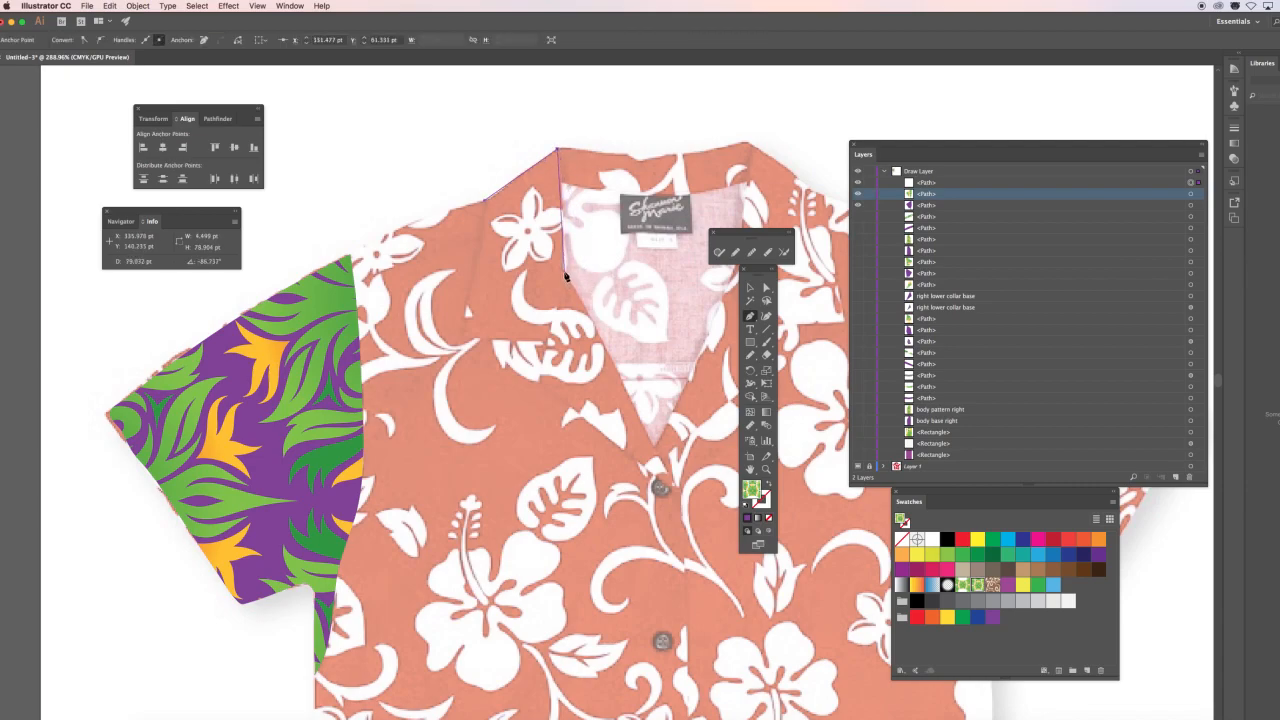
left_click(550, 341)
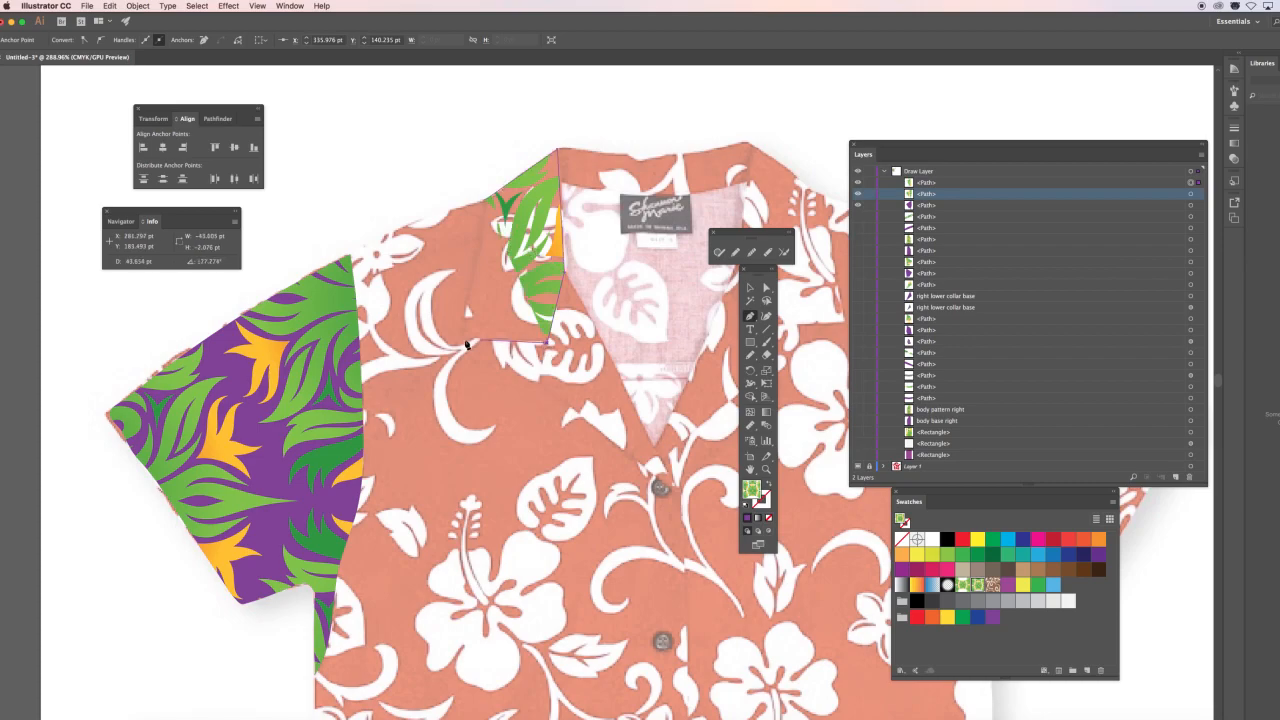
left_click(464, 343)
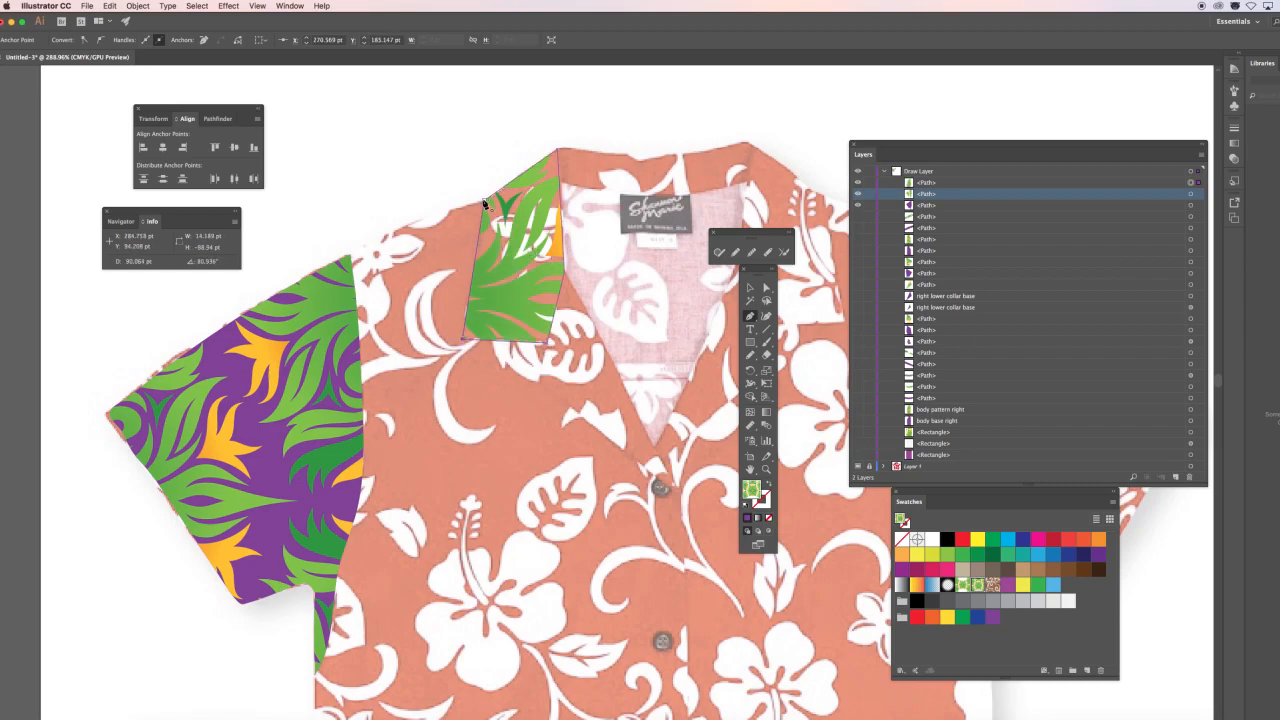
left_click(485, 204)
left_click(991, 618)
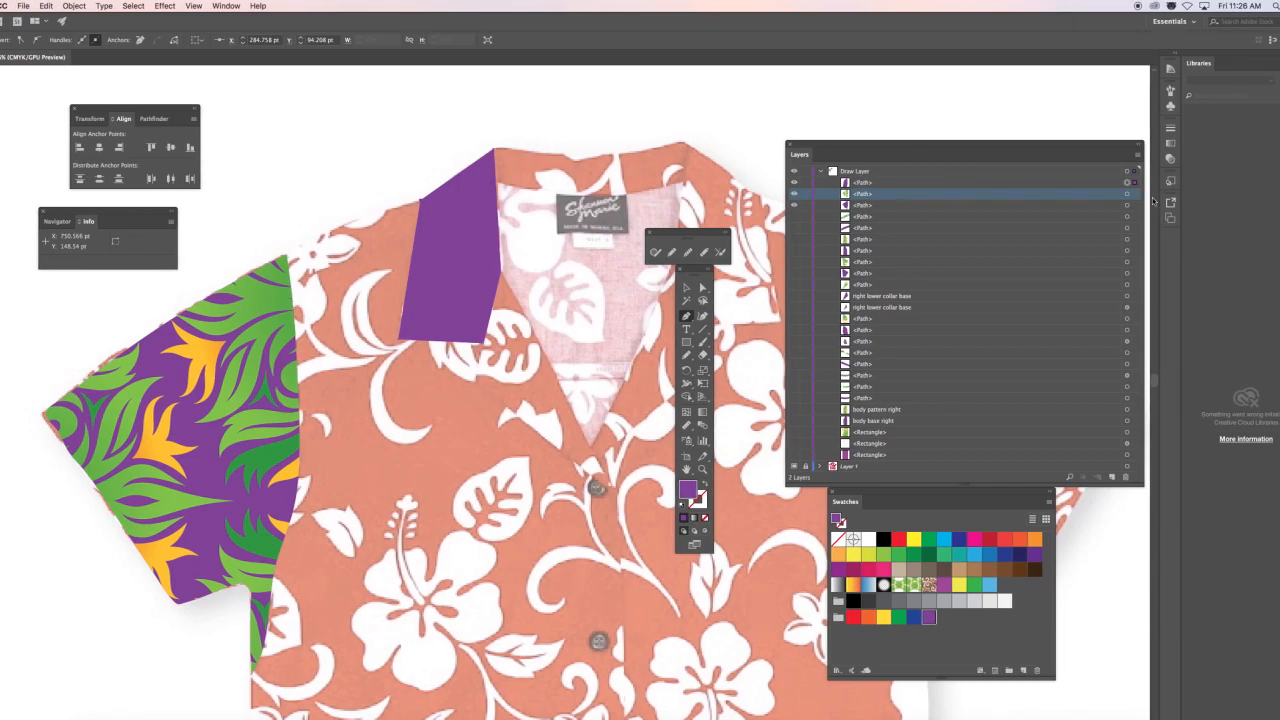
Step: Duplicate the purple upper collar shape in place in front and fill the copy with the Foliage 2 pattern
left_click(1127, 195)
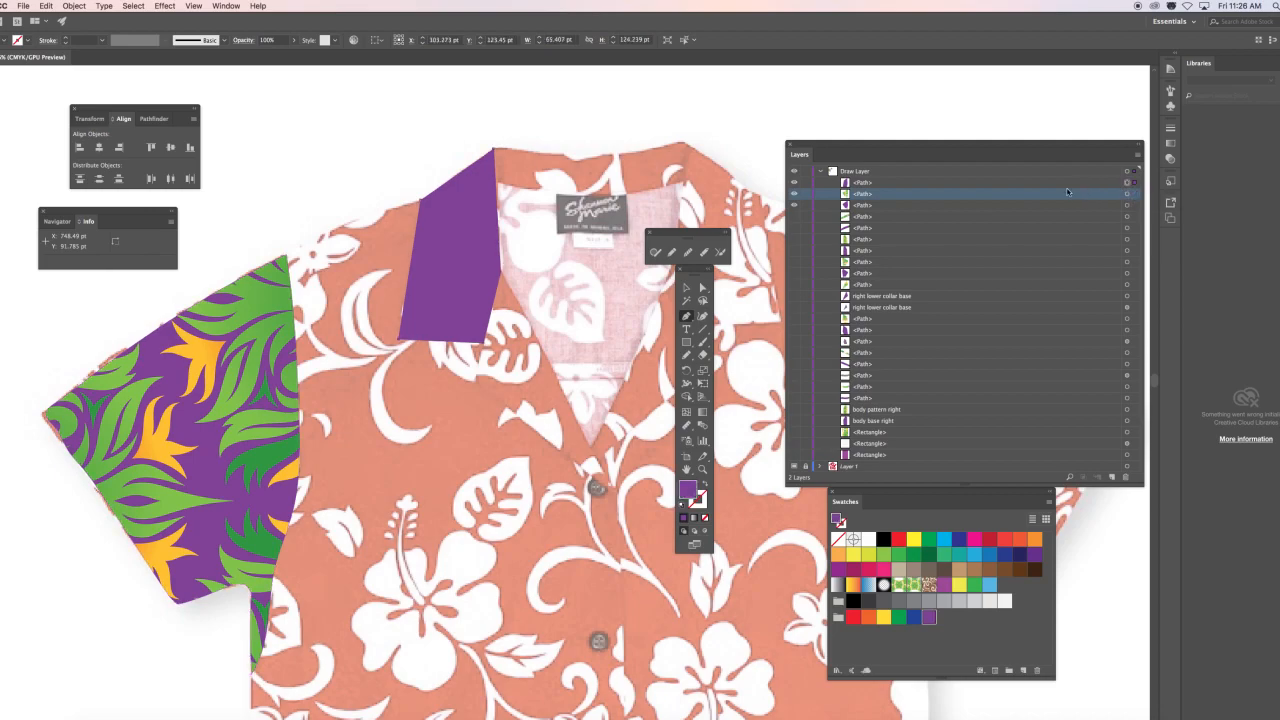
key("super+c")
key("super+f")
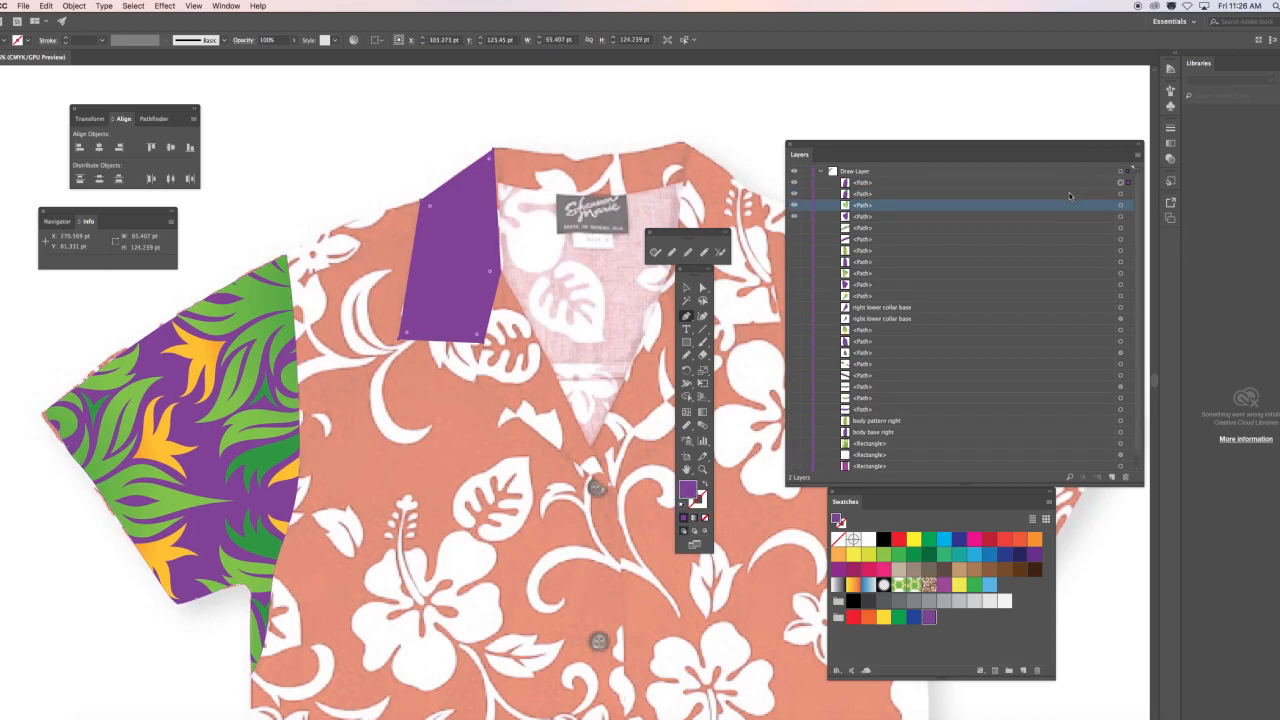
left_click(914, 591)
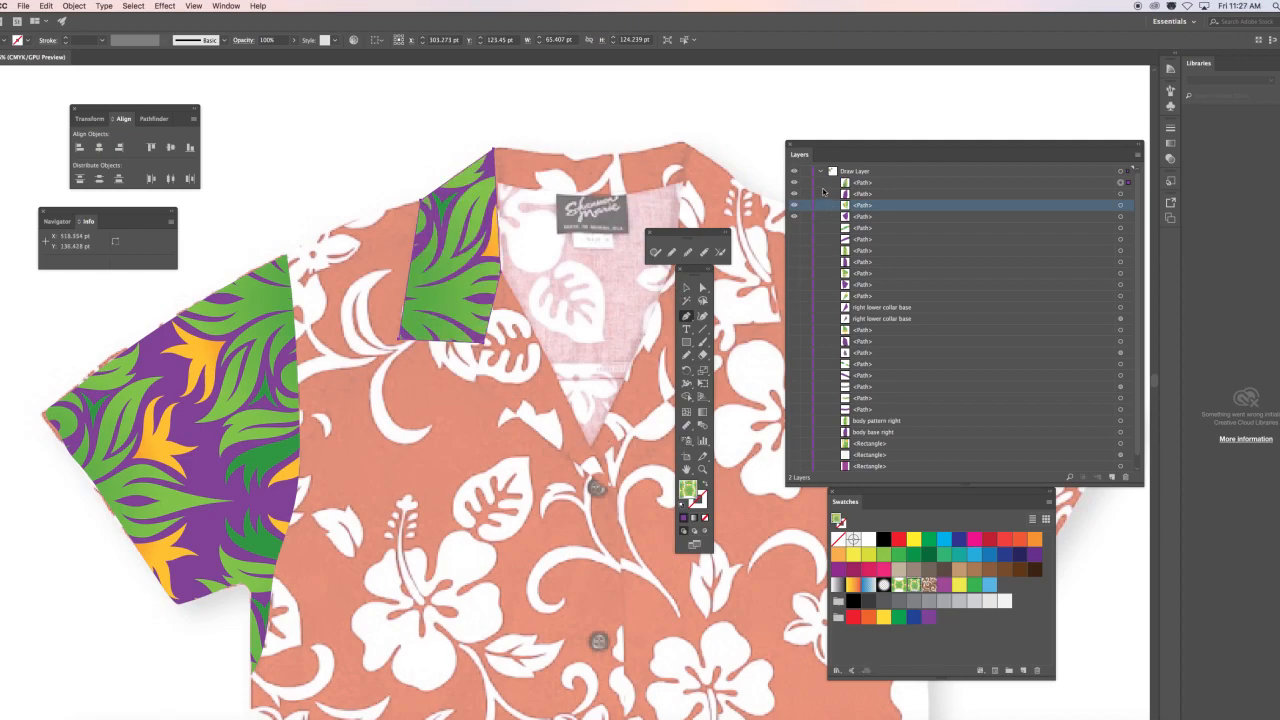
Step: Hide the finished pieces, trace the left lower collar as a closed triangle reaching the top button, and fill it with purple
left_click_drag(795, 183, 795, 218)
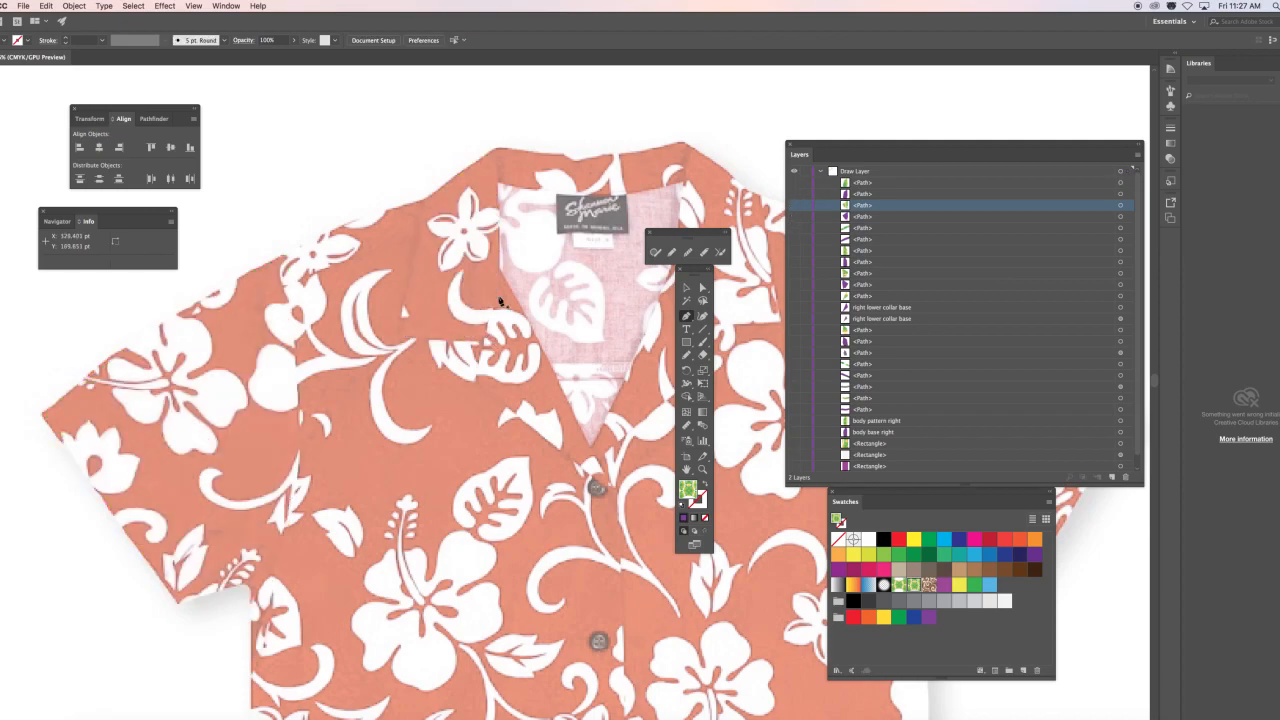
left_click(498, 269)
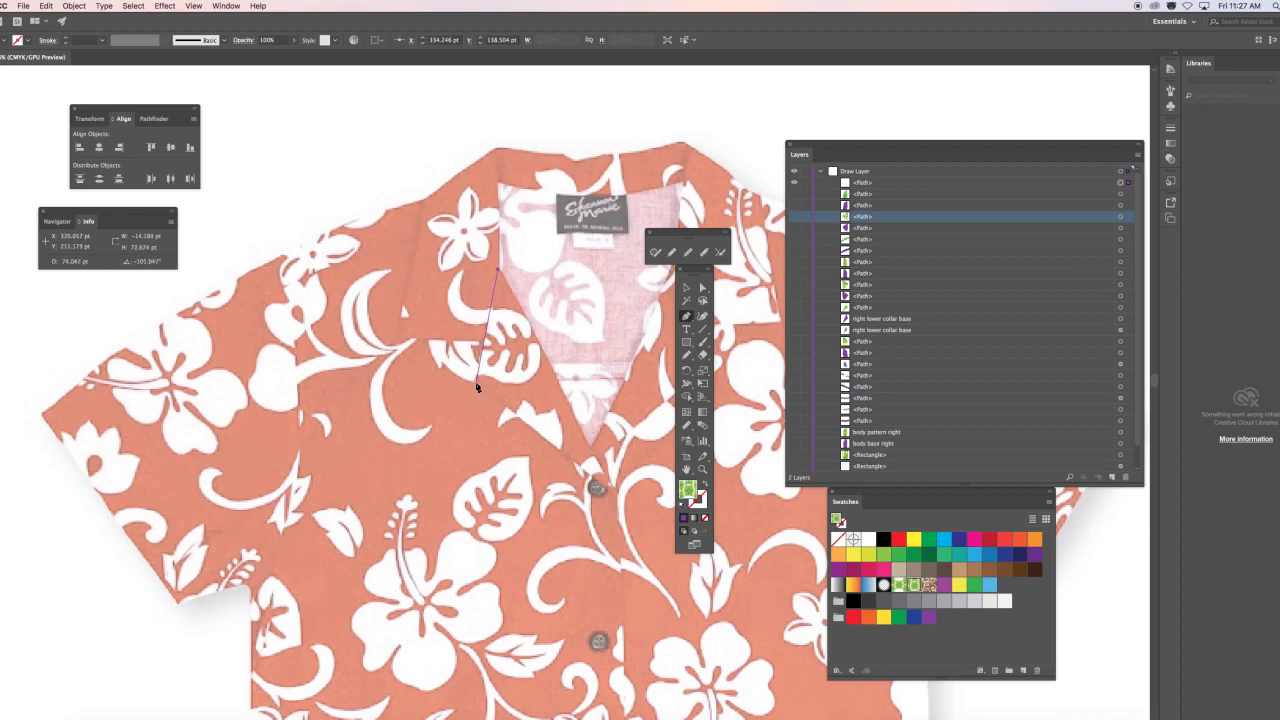
left_click(476, 382)
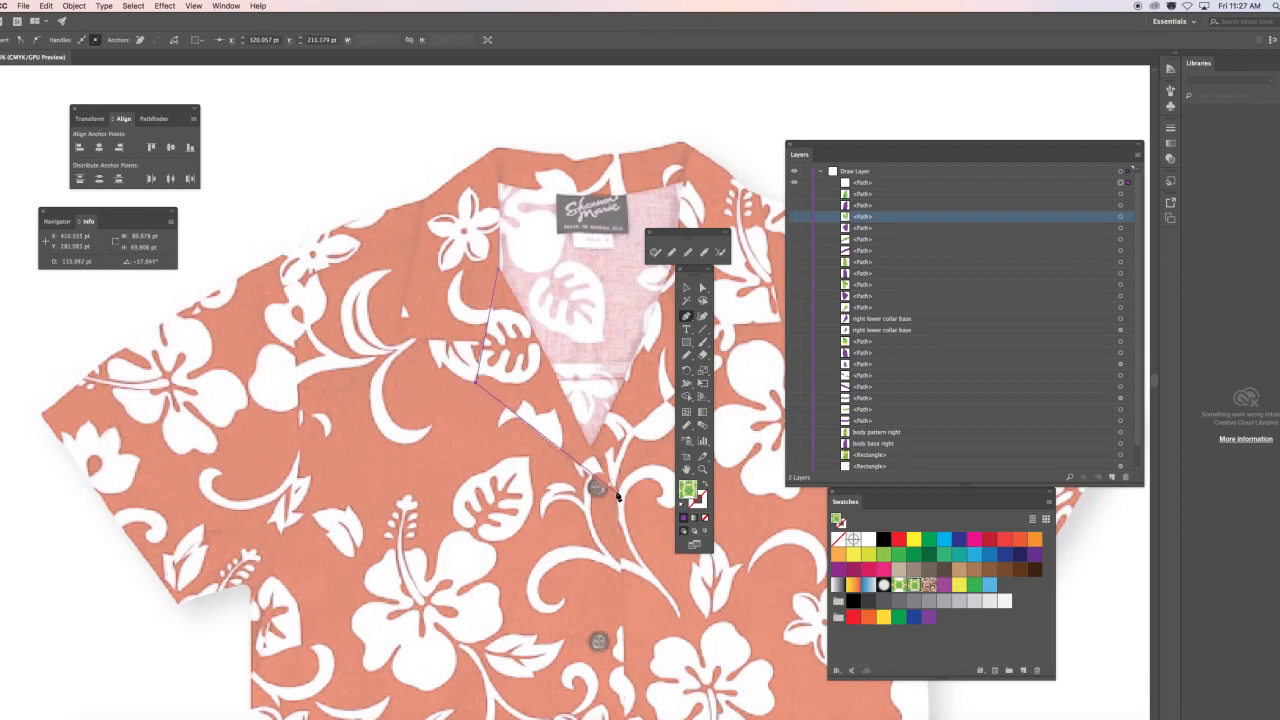
left_click(598, 485)
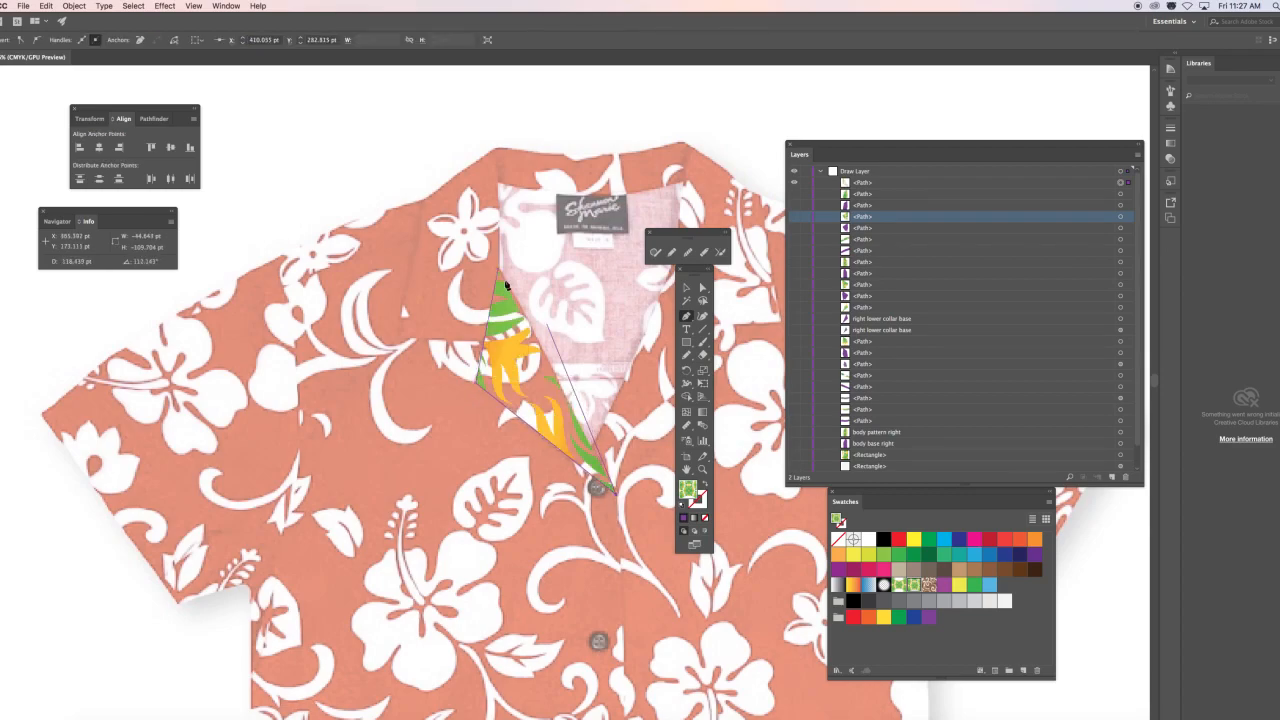
left_click(498, 269)
left_click(927, 618)
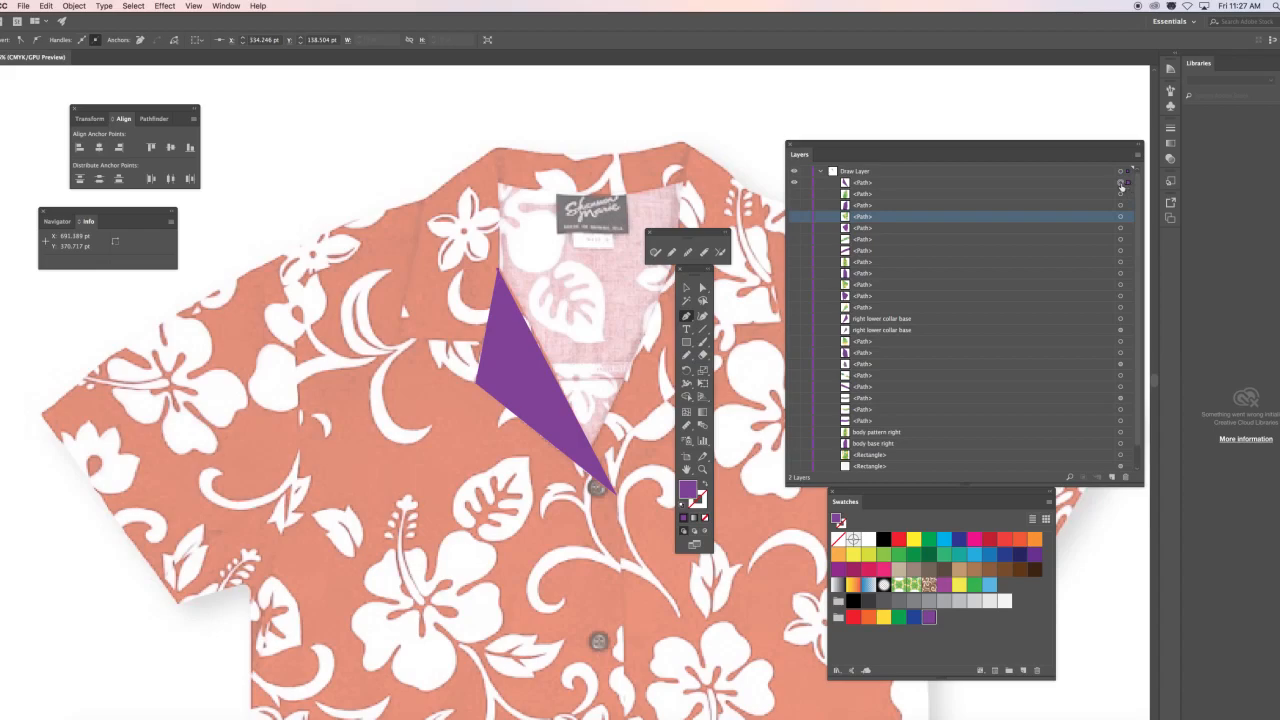
Step: Duplicate the purple lower collar triangle in place in front and fill the copy with the Foliage 2 pattern
left_click(1121, 184)
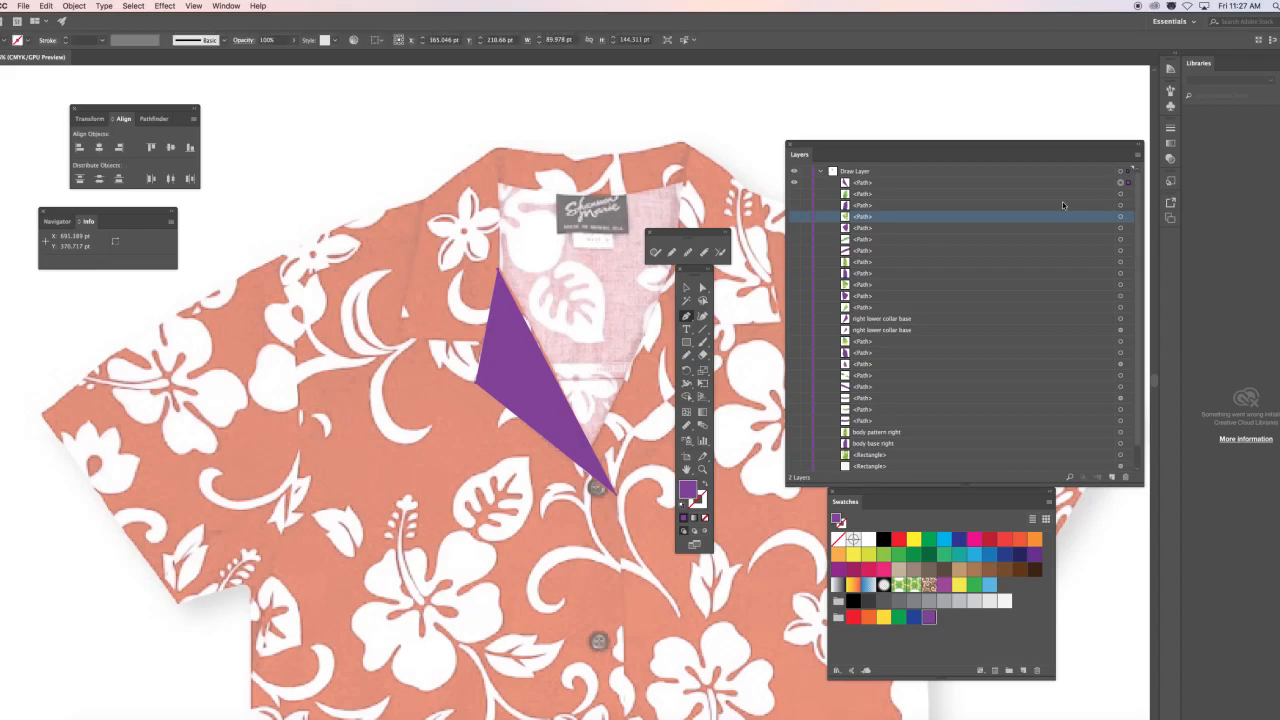
key("super+f")
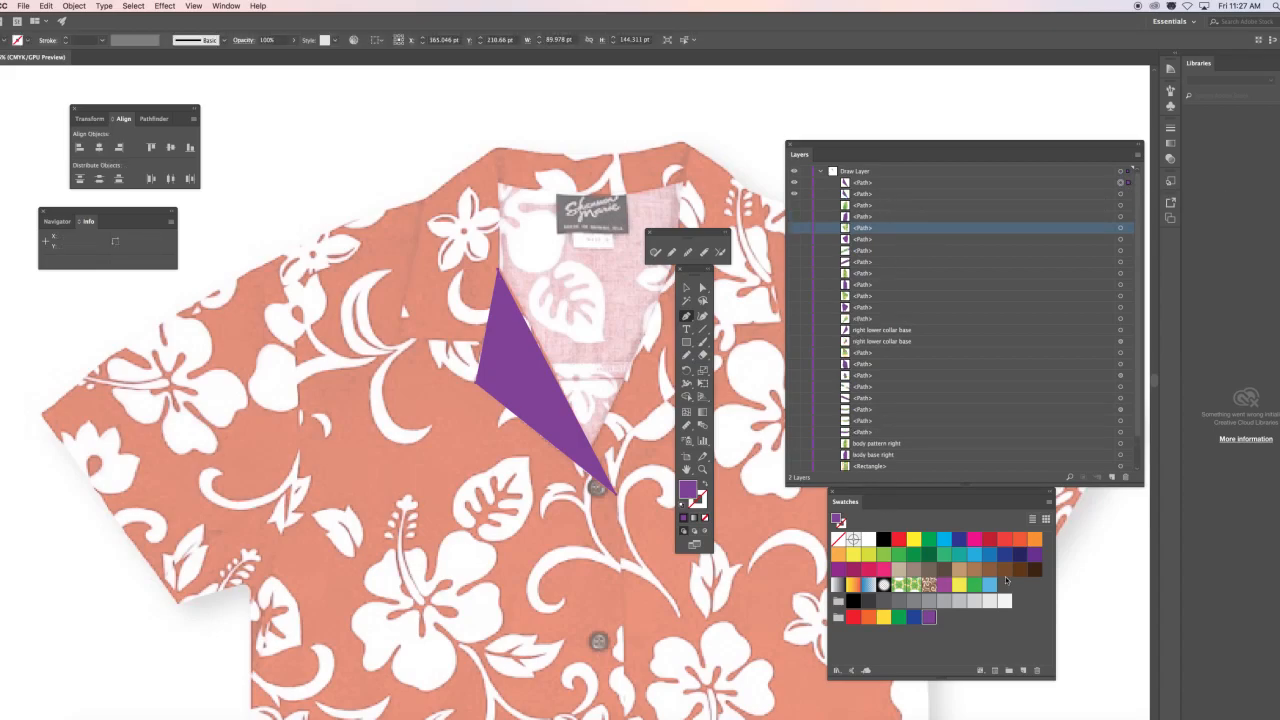
left_click(913, 585)
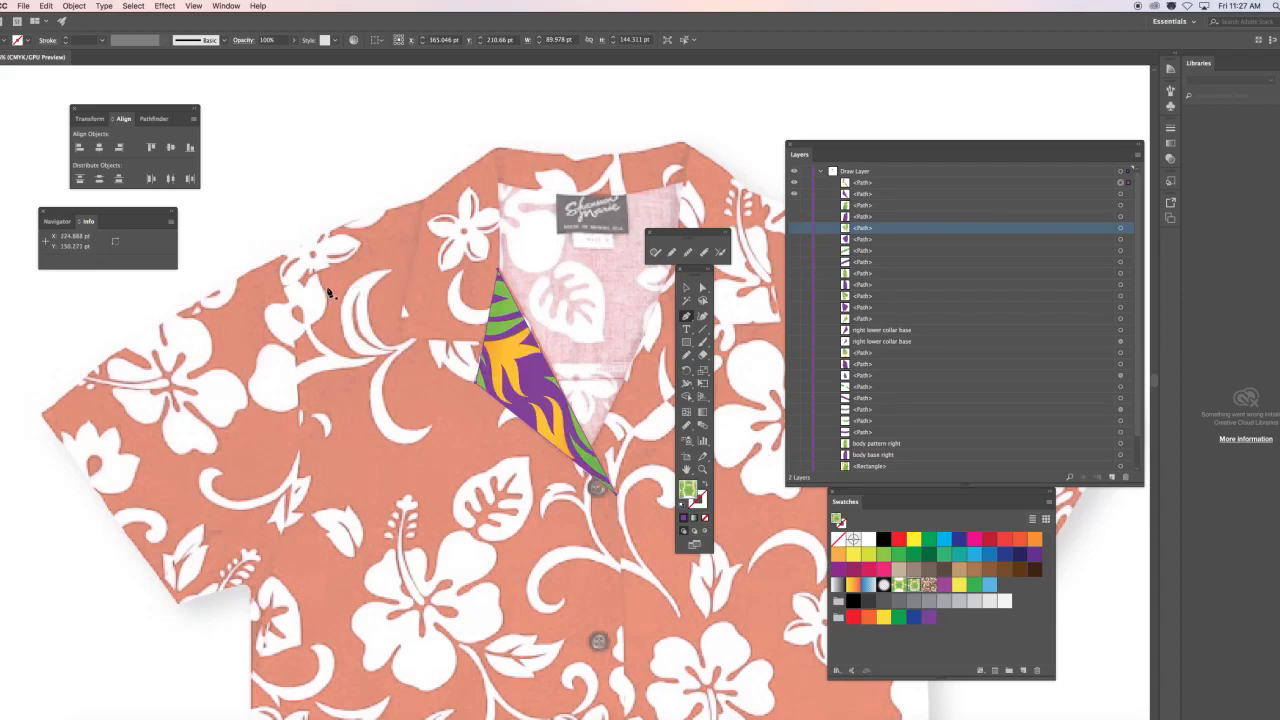
Step: Check the collar triangle in outline view, return to preview, make all hidden shirt paths visible and deselect everything
key("super+y")
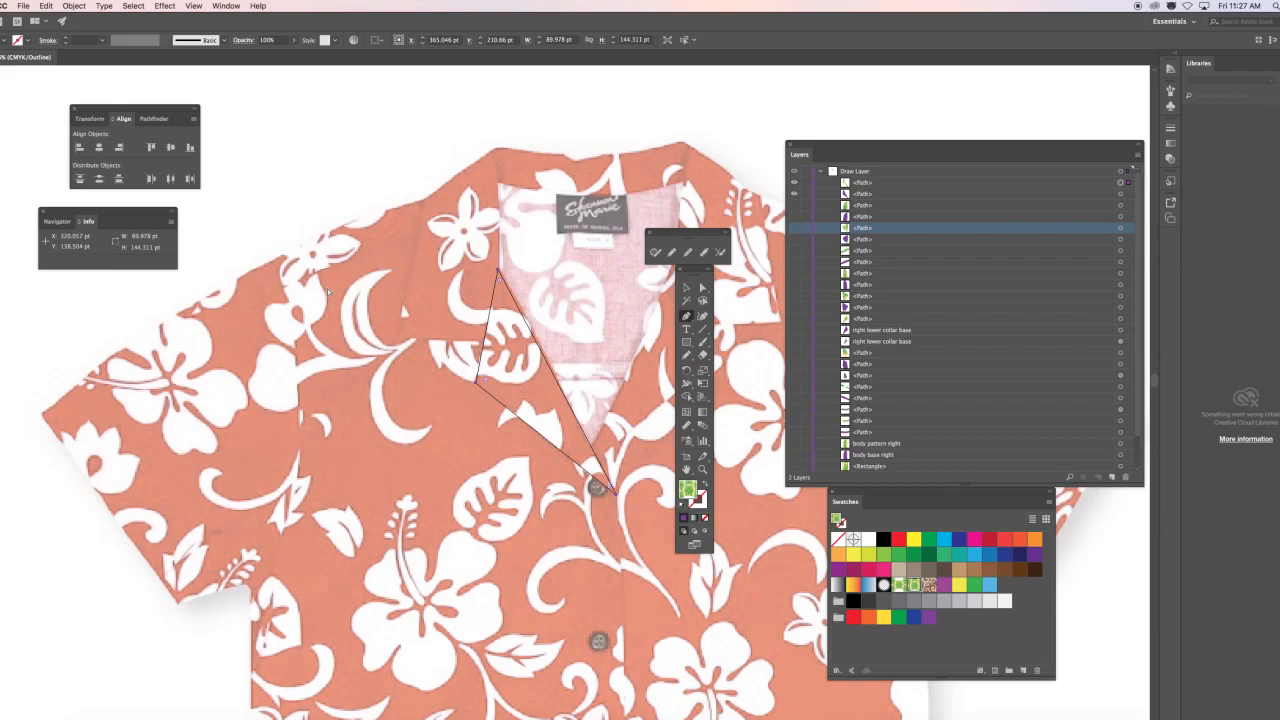
key("super+y")
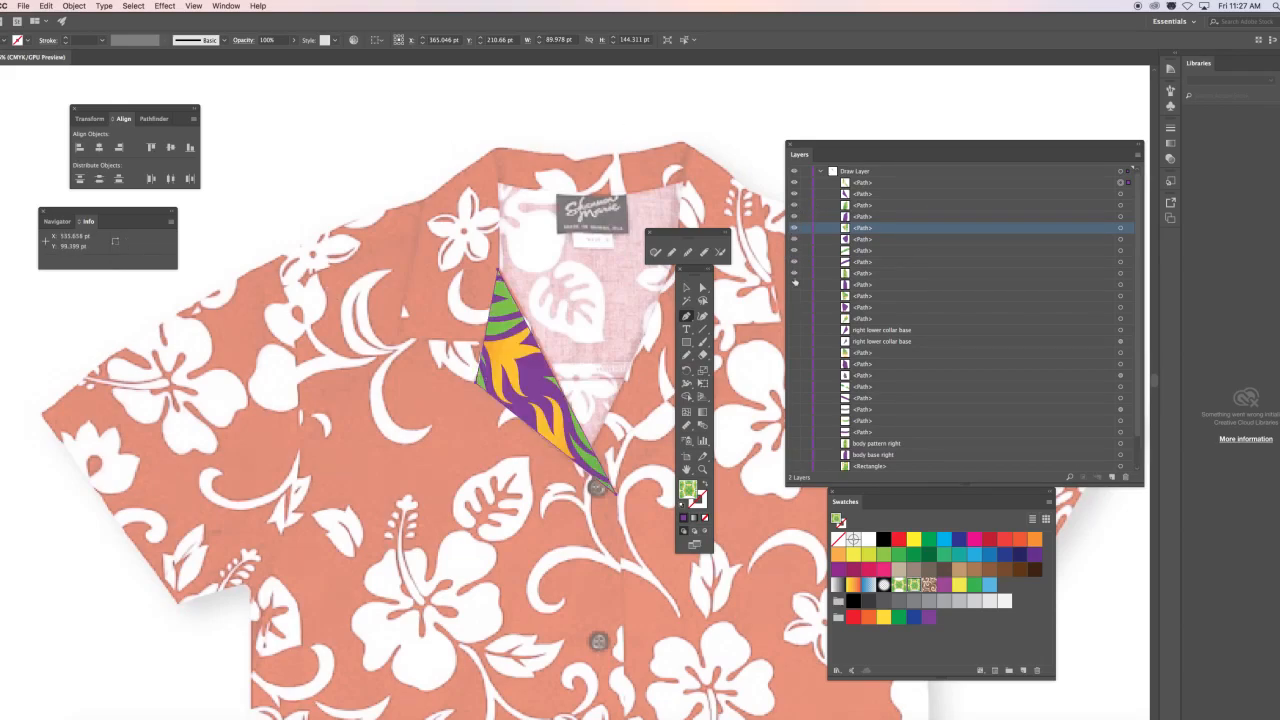
scroll(796, 462, "down", 2)
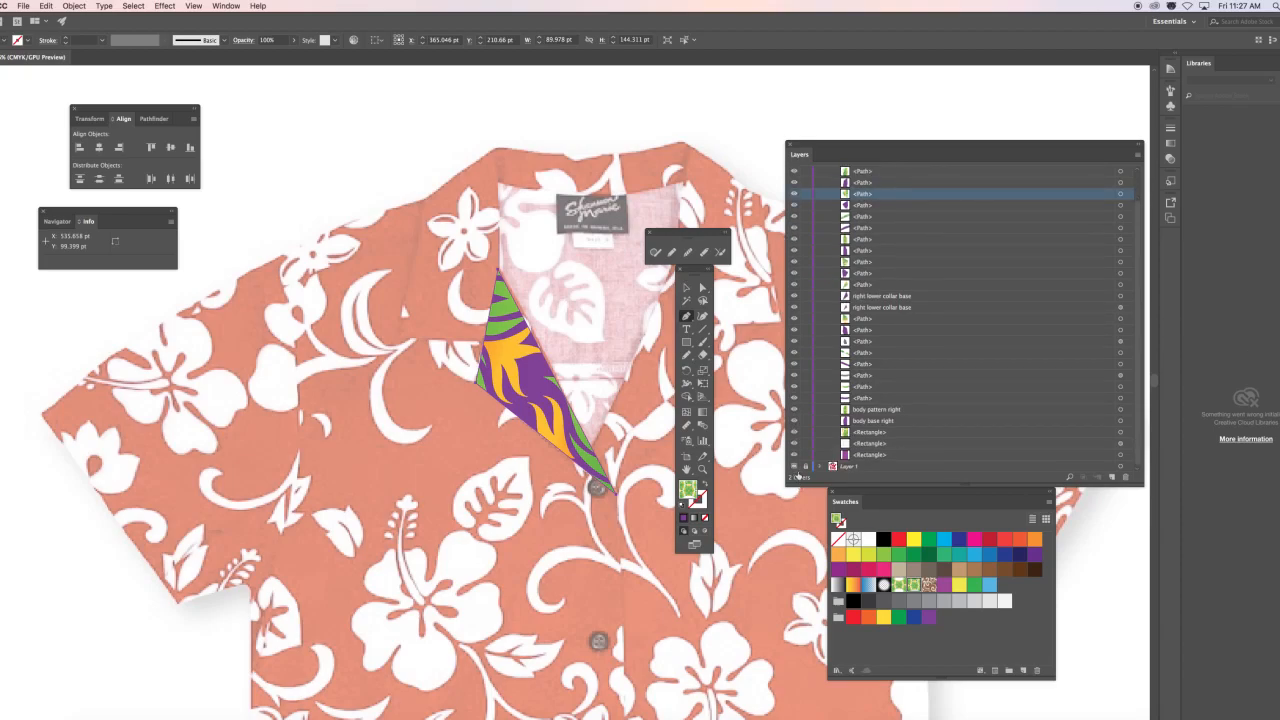
left_click(798, 465)
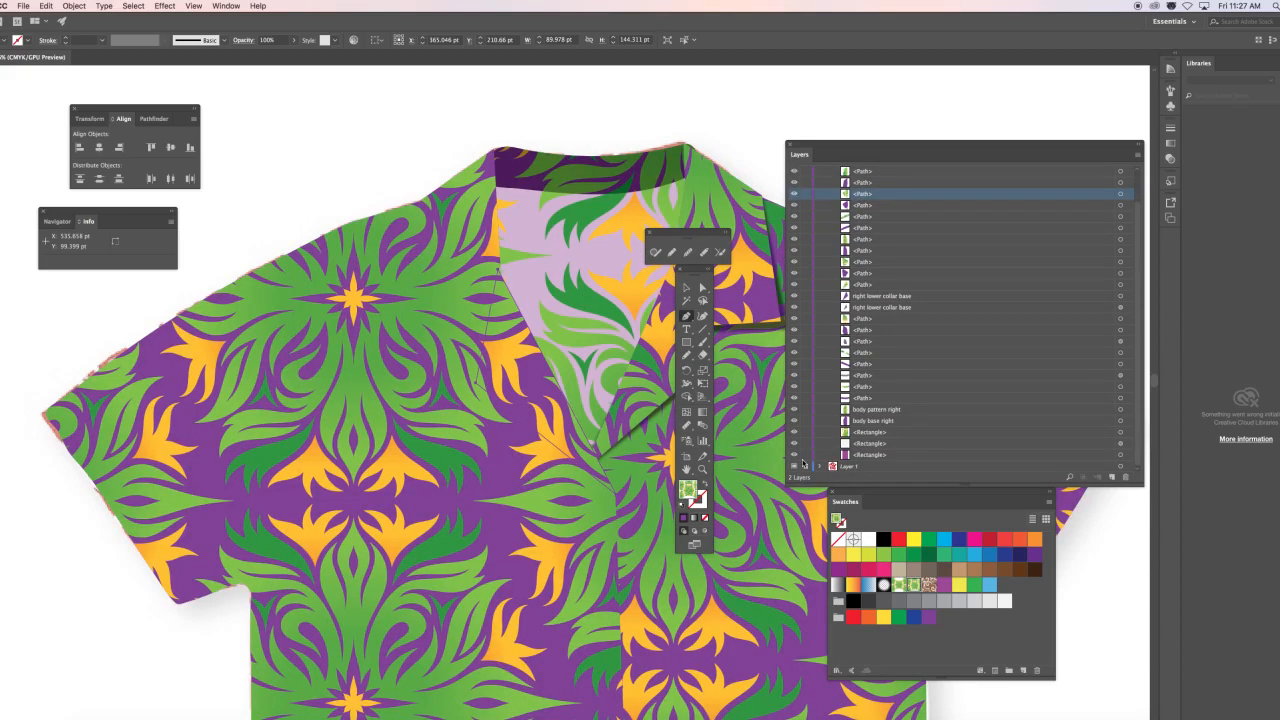
left_click(401, 140)
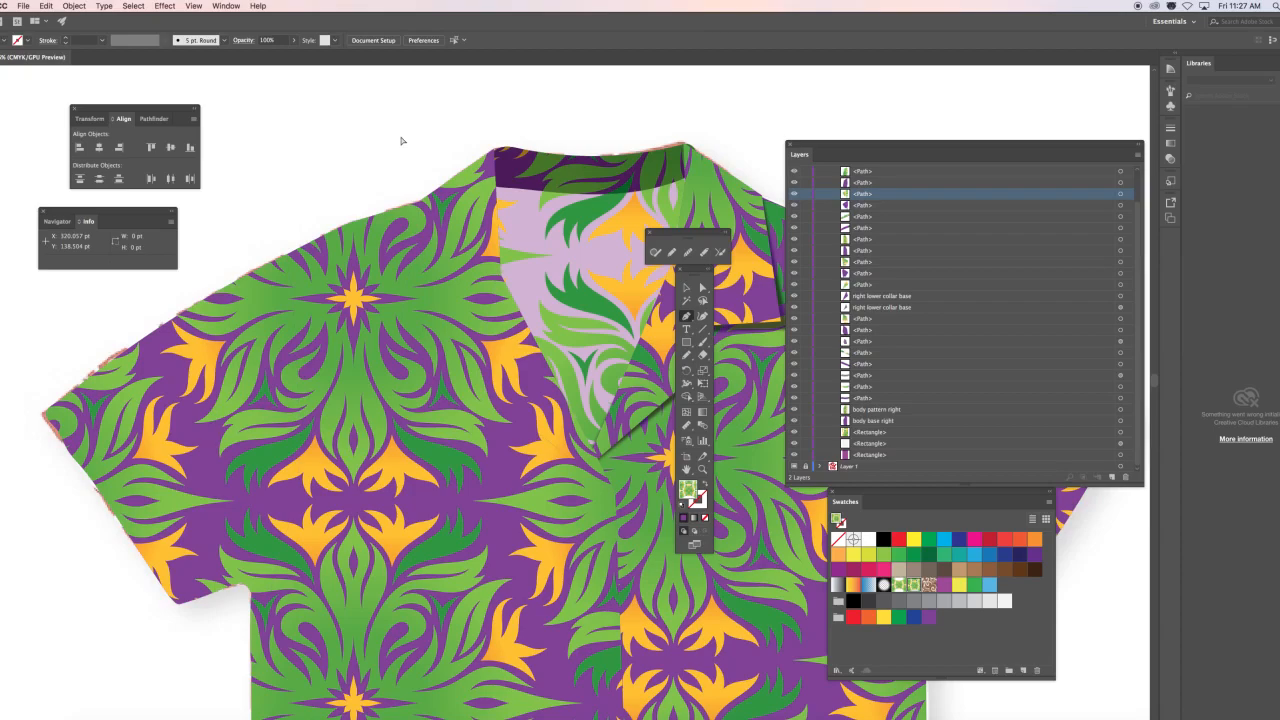
Step: Fill the left shoulder strip's pattern path with the Foliage pattern swatch
left_click(320, 262)
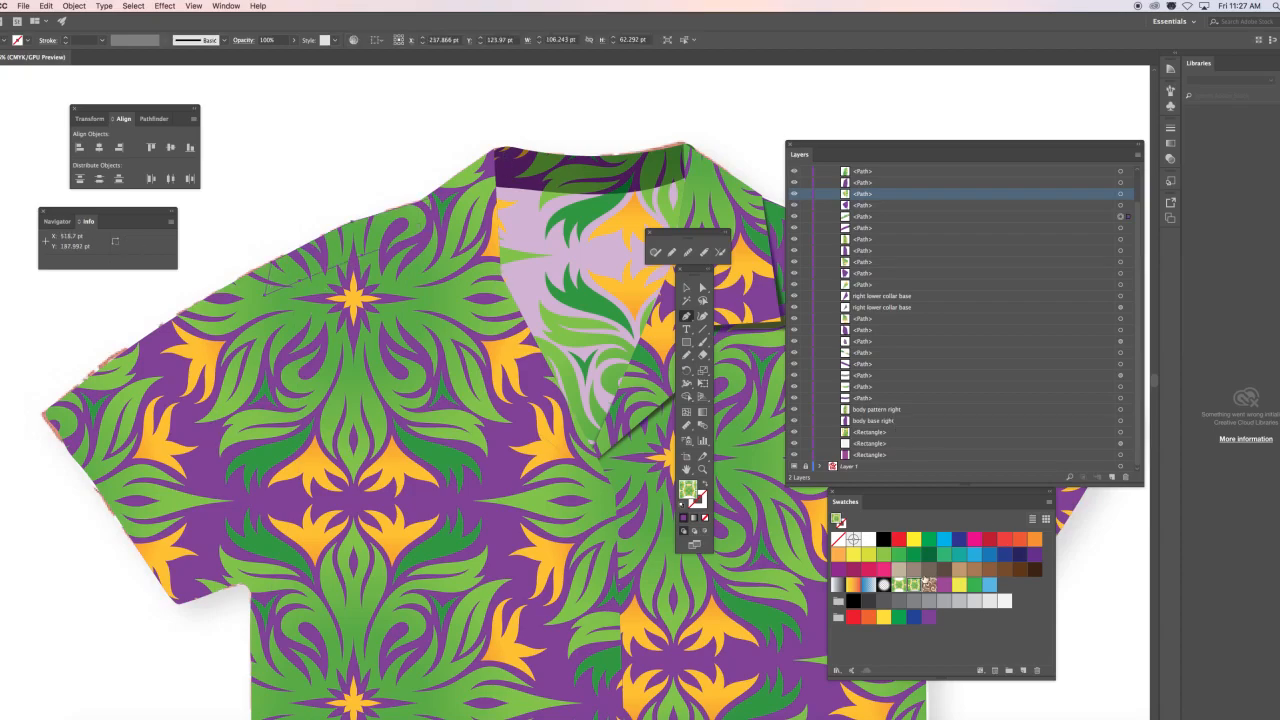
left_click(899, 586)
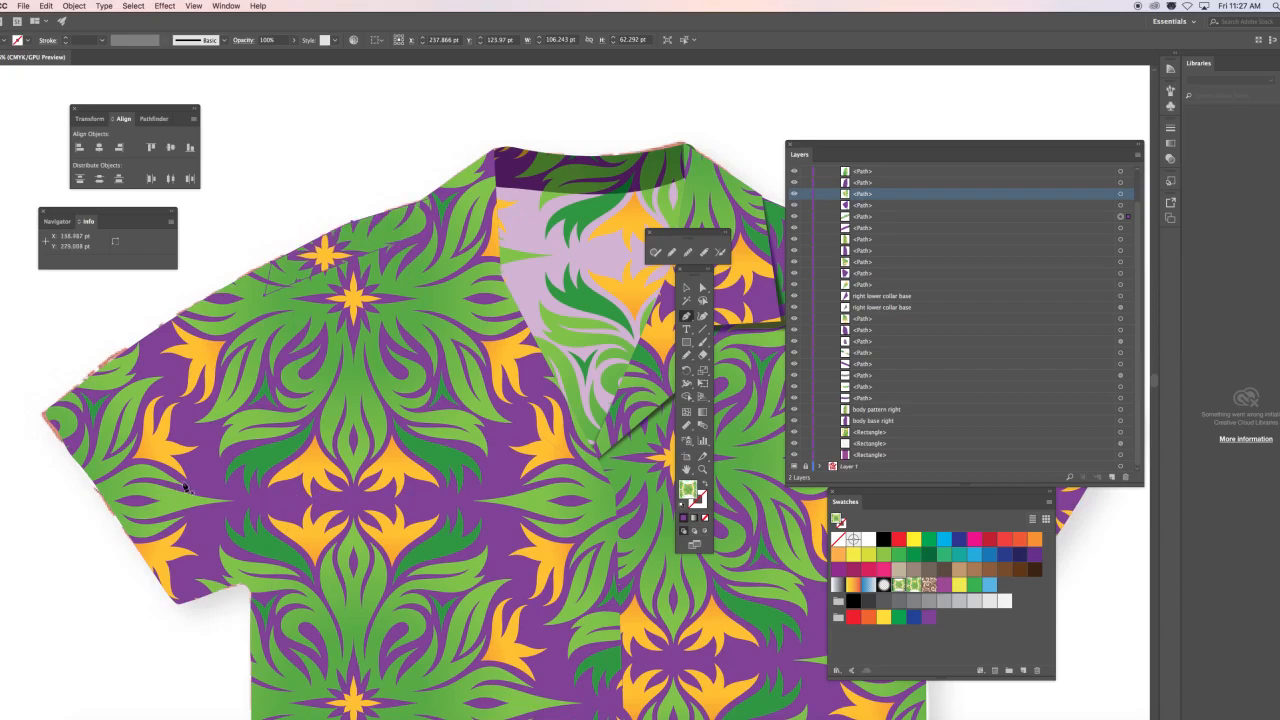
left_click(186, 418)
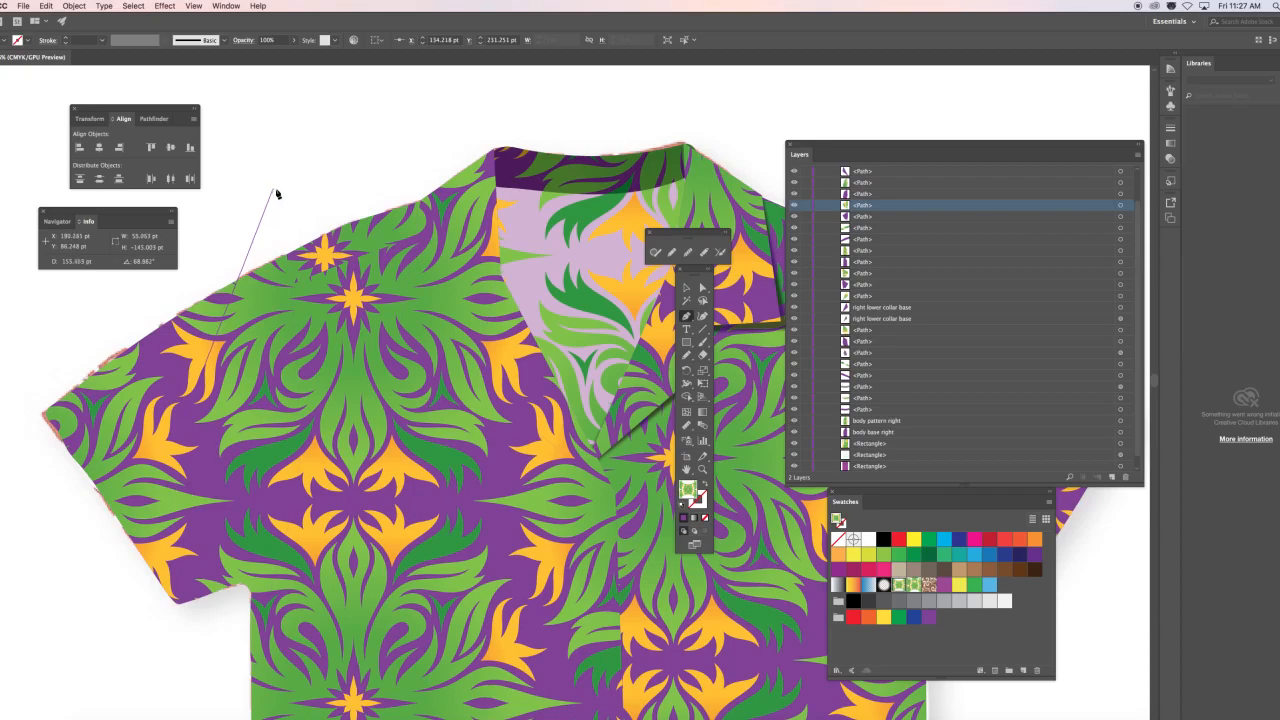
left_click(688, 290)
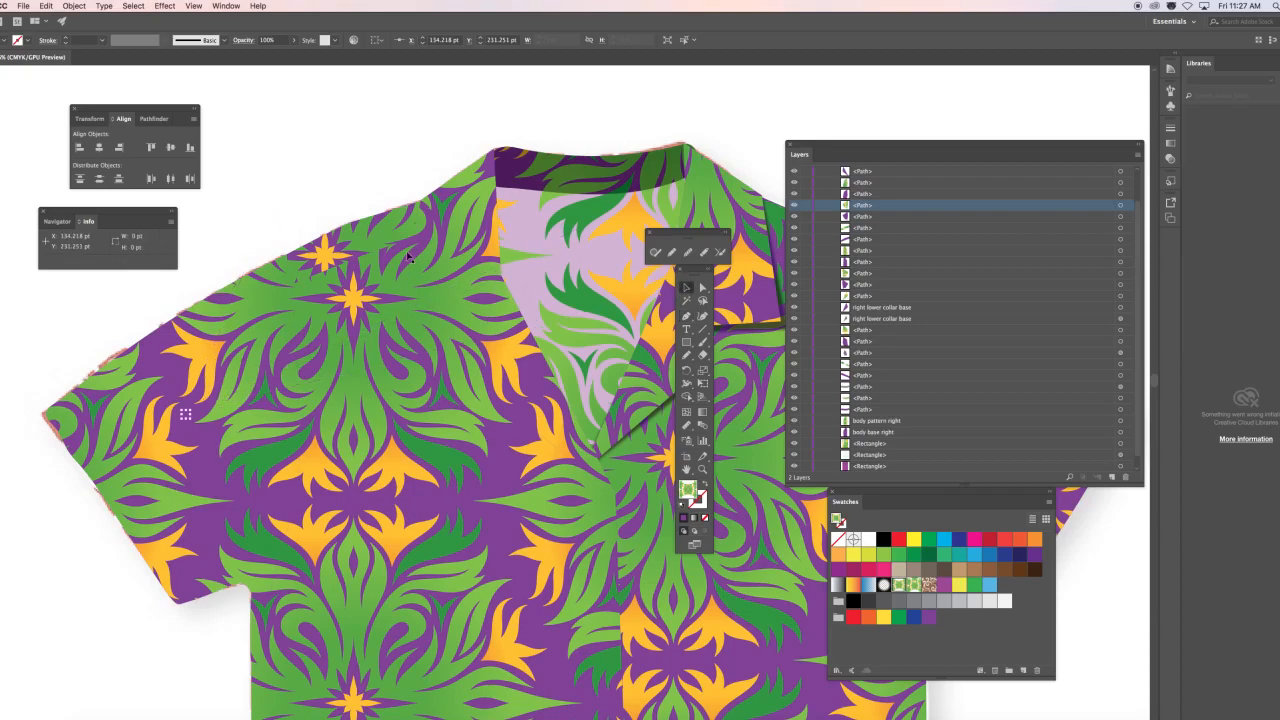
left_click(245, 209)
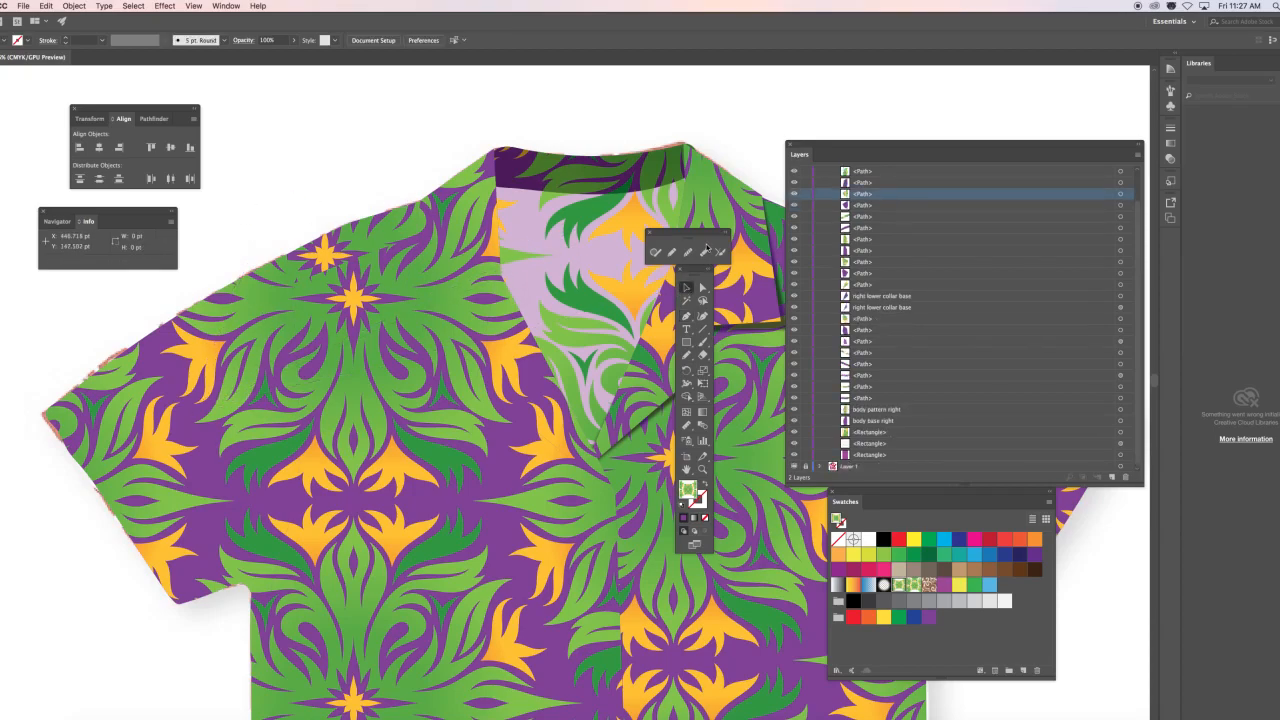
Step: Select the left sleeve's pattern path, try the Foliage swatch on it and set its fill back to Foliage 2
left_click(320, 262)
left_click(206, 343)
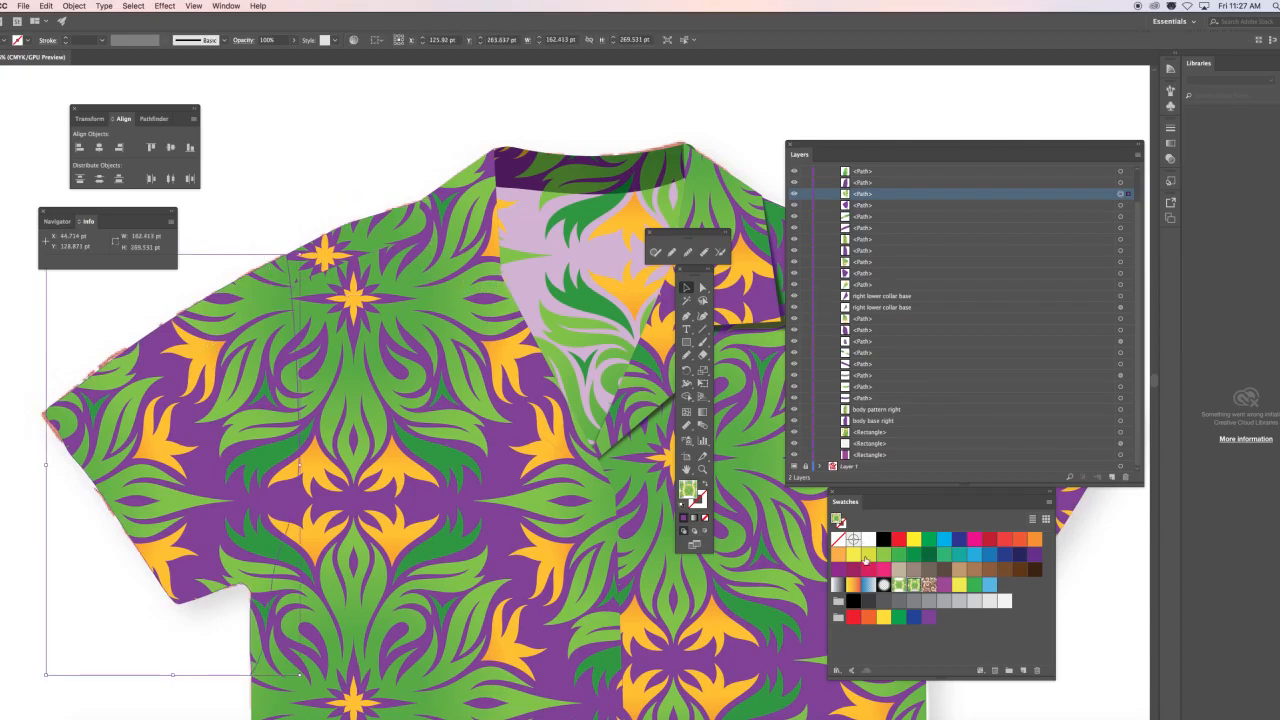
left_click(899, 586)
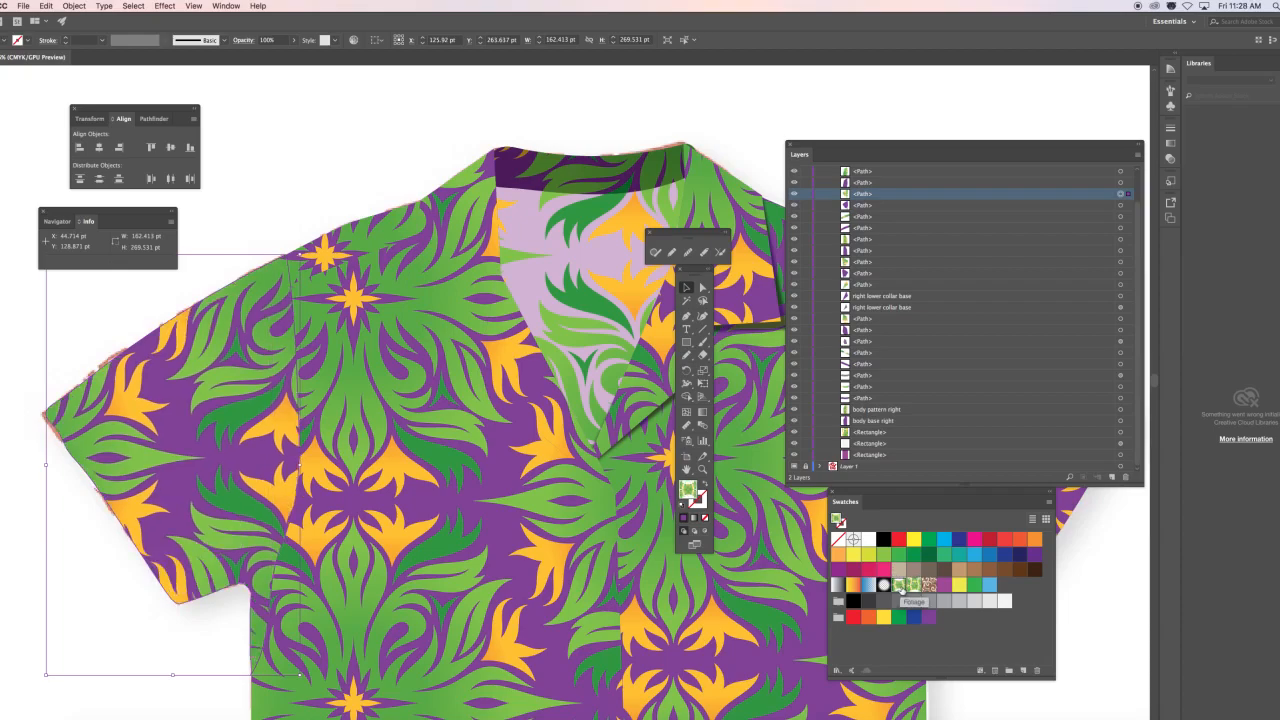
left_click(913, 585)
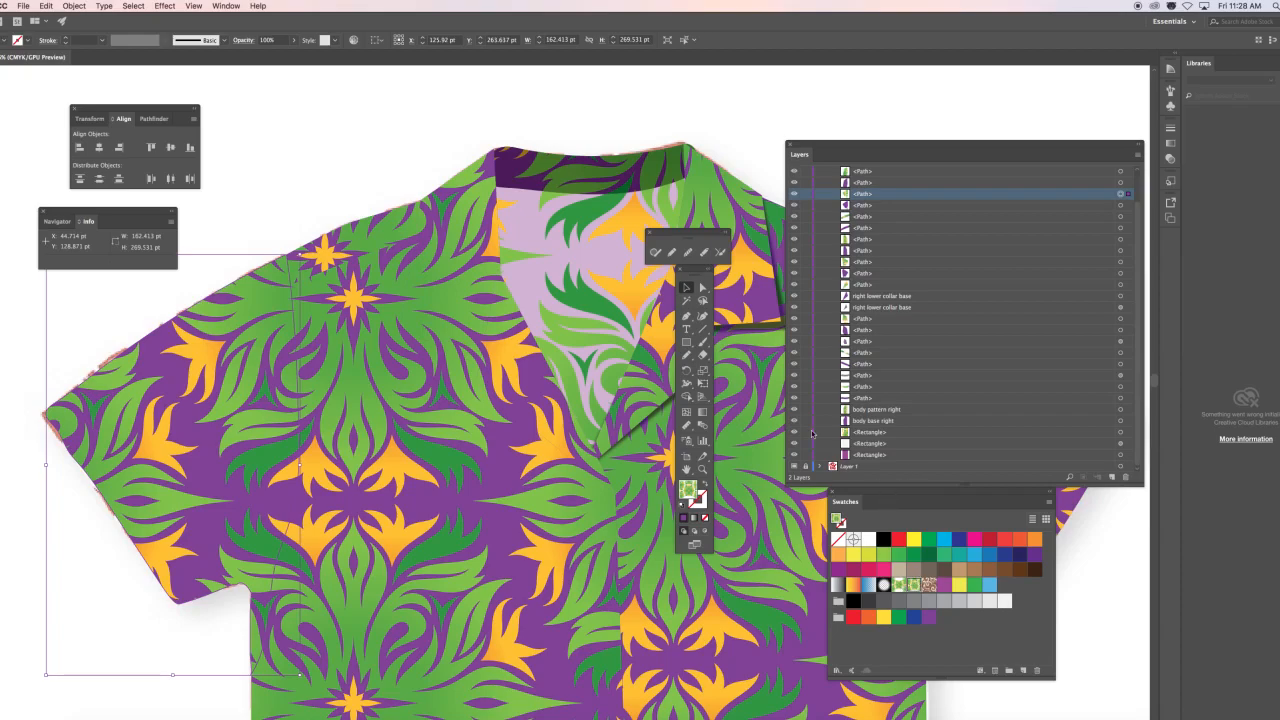
Step: Duplicate the Foliage 2 swatch, open the copy for pattern editing and move the floating panels off the tile
left_click_drag(891, 495, 479, 111)
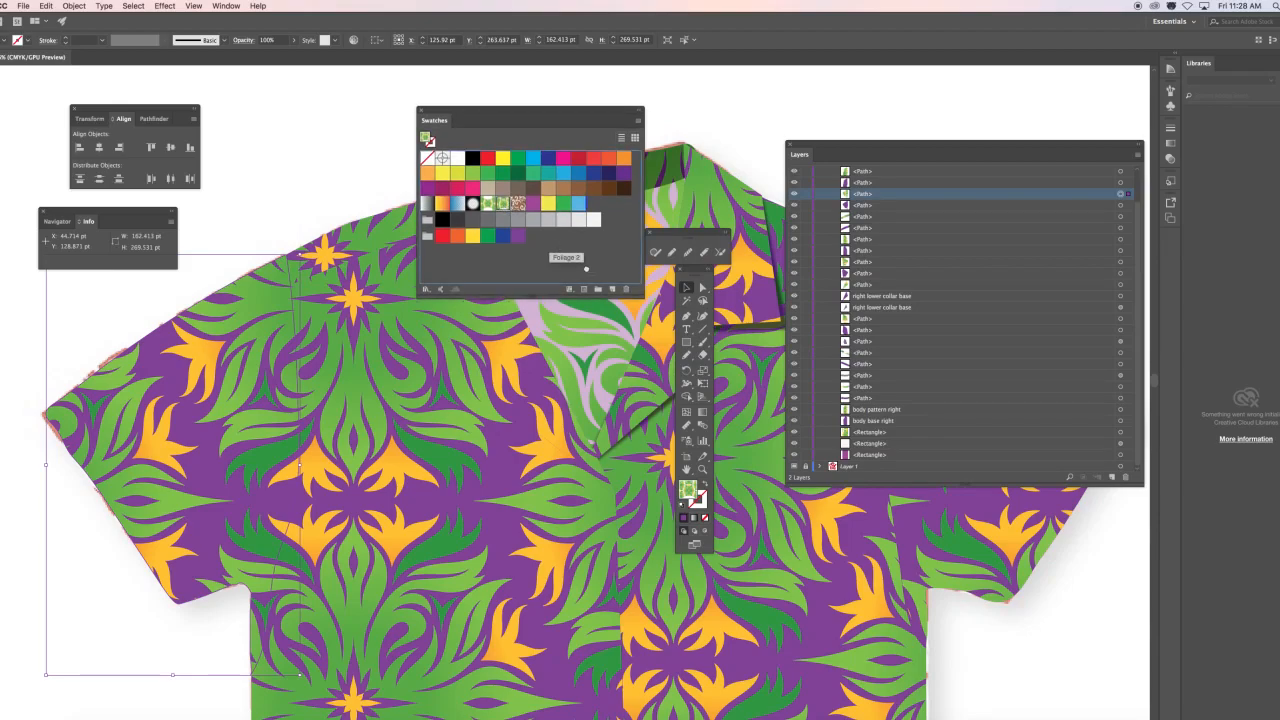
left_click(615, 289)
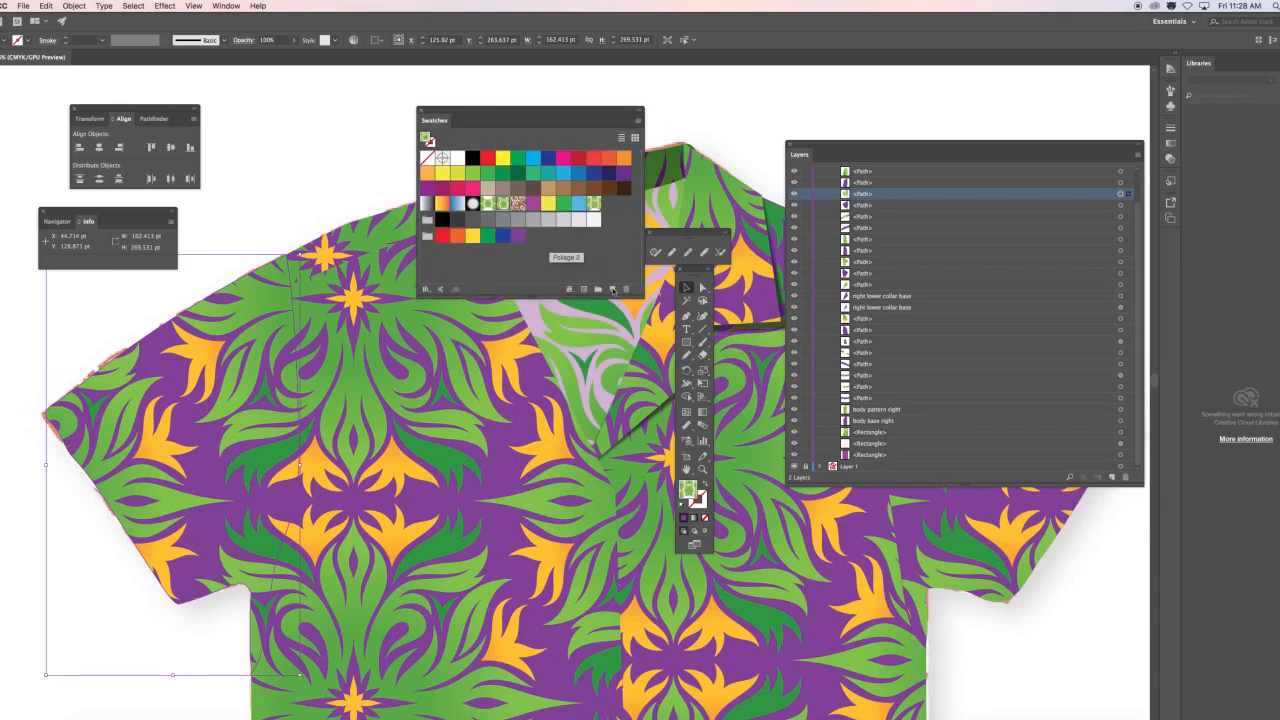
double_click(594, 203)
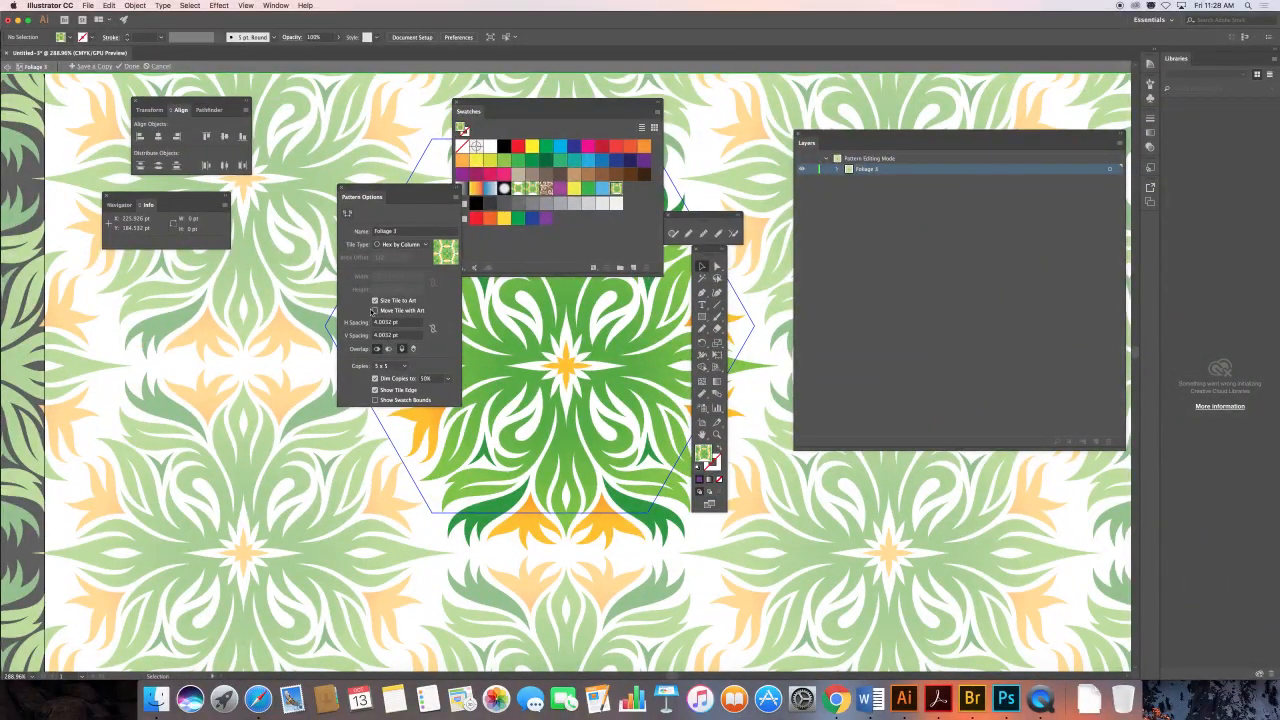
left_click_drag(407, 194, 238, 252)
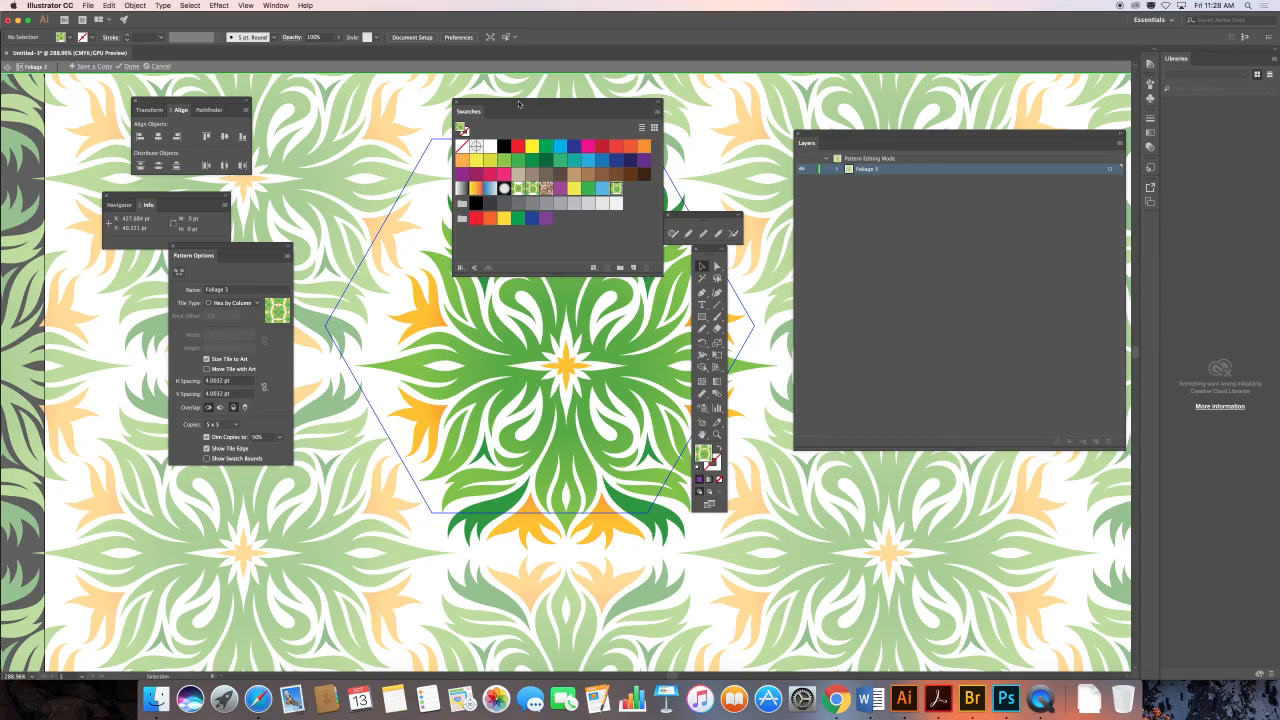
left_click_drag(530, 106, 863, 110)
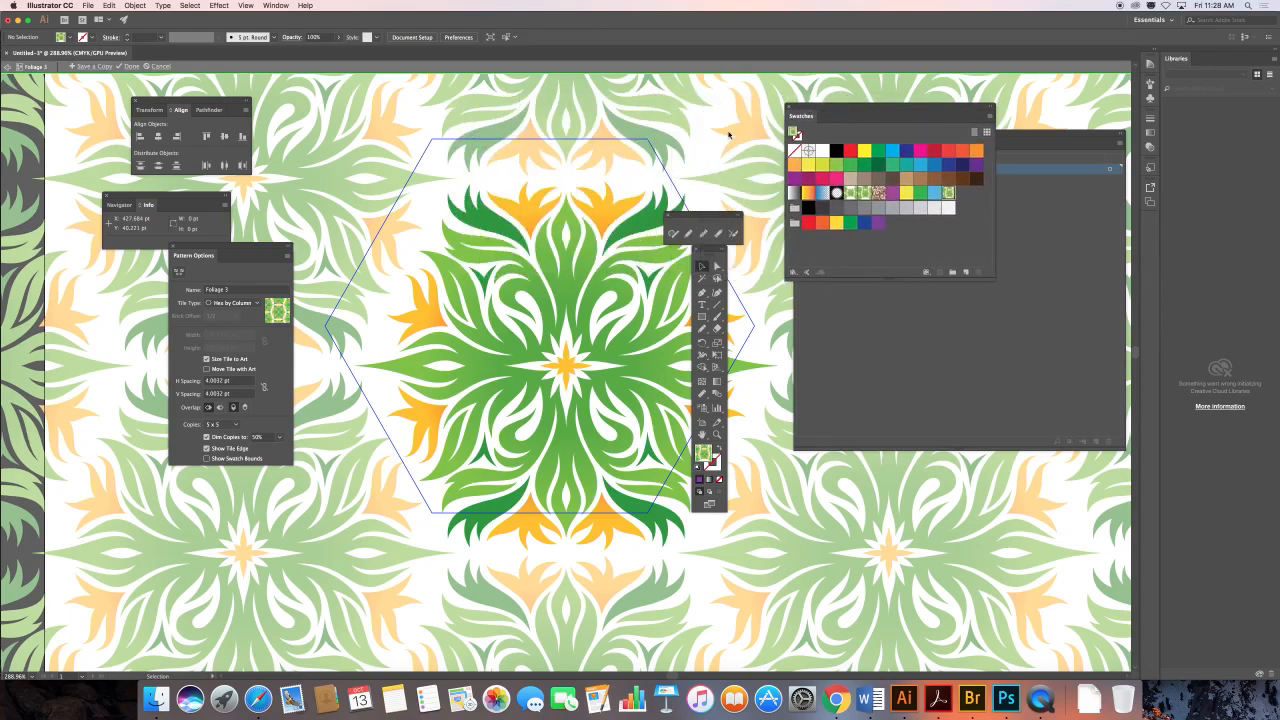
Step: Move the foliage artwork about 104 pt left and 36 pt down in the Foliage 3 tile and finish pattern editing
left_click(397, 222)
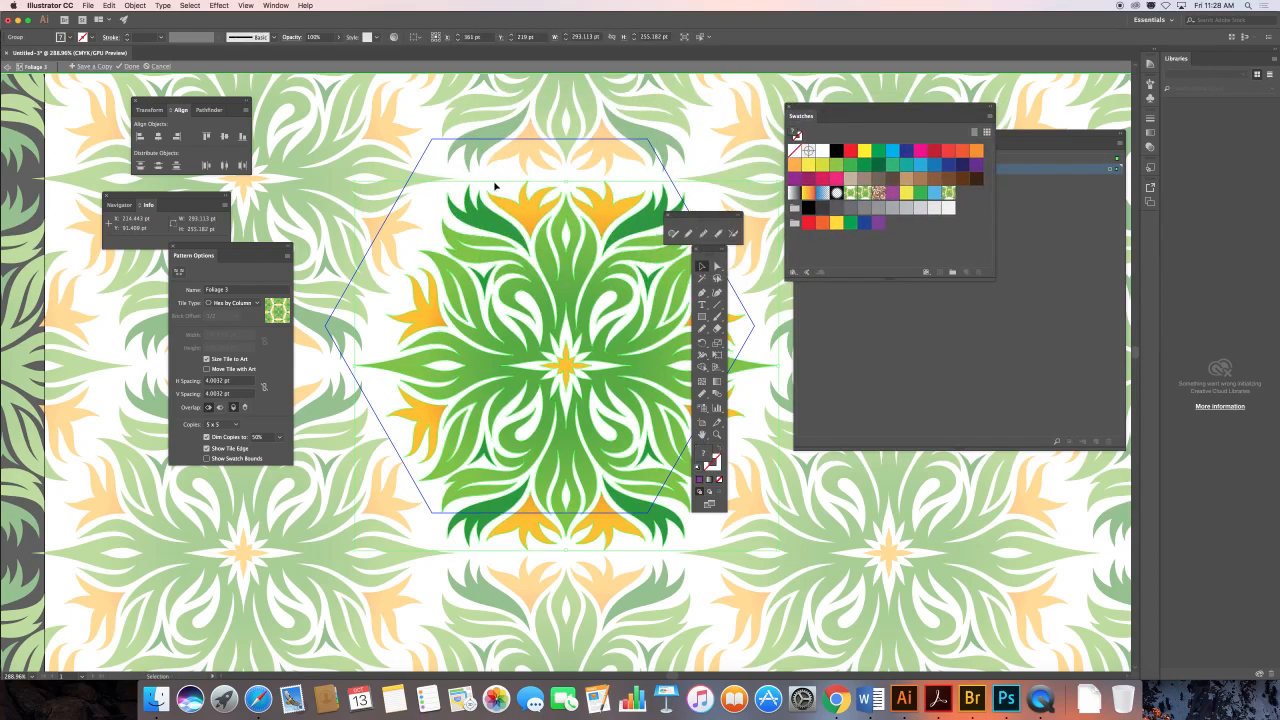
left_click_drag(524, 216, 404, 275)
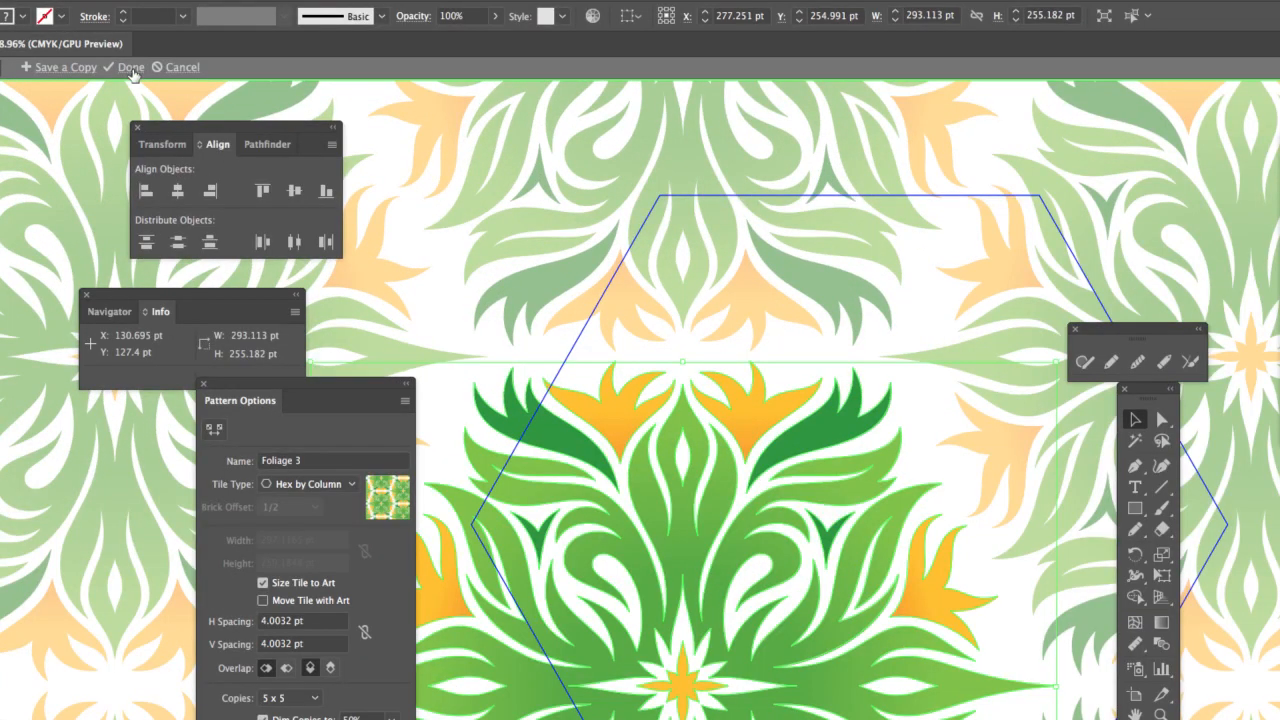
left_click(130, 66)
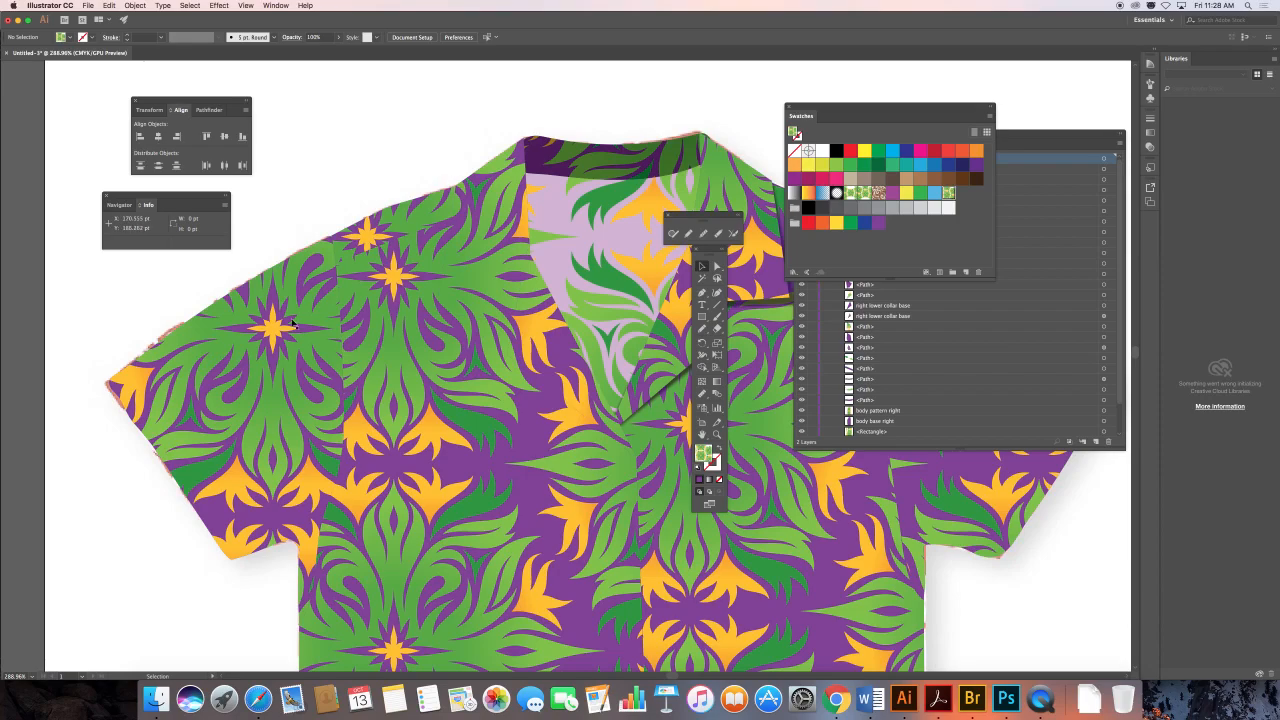
Step: Fill the left lapel's and left upper collar's pattern paths with a different Foliage swatch so they contrast with the body, and deselect
left_click(287, 325)
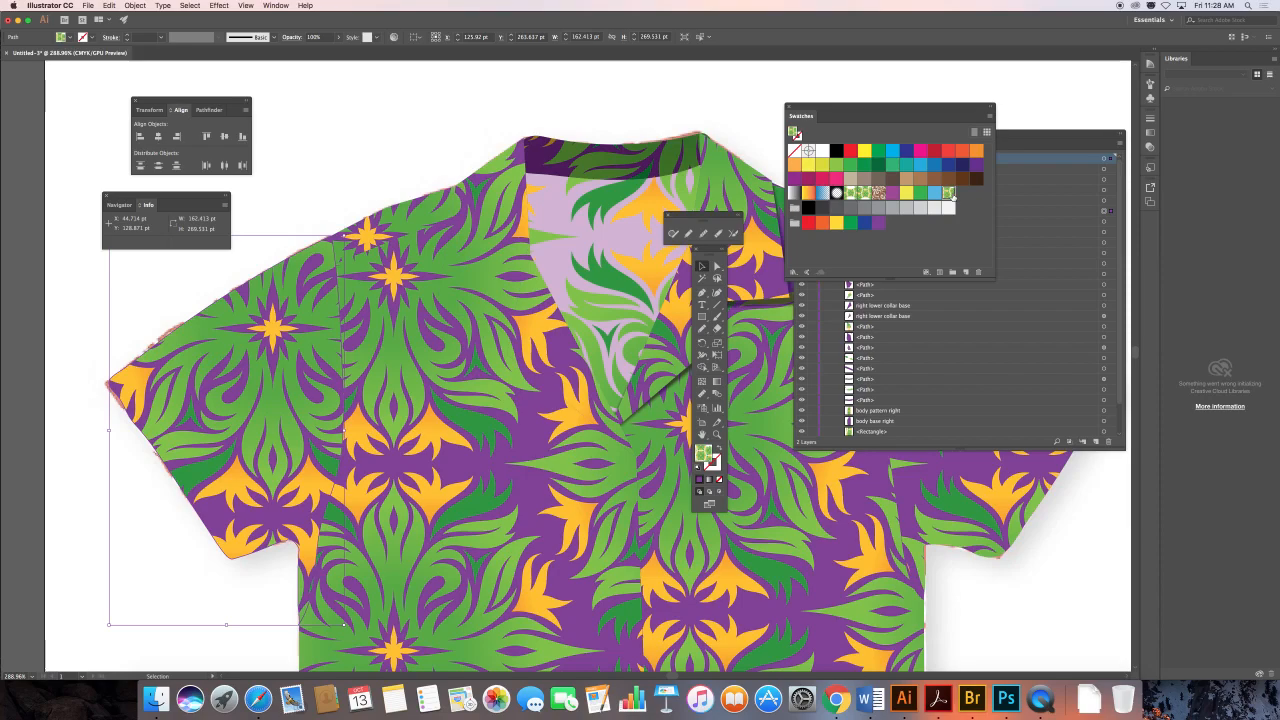
left_click(465, 507)
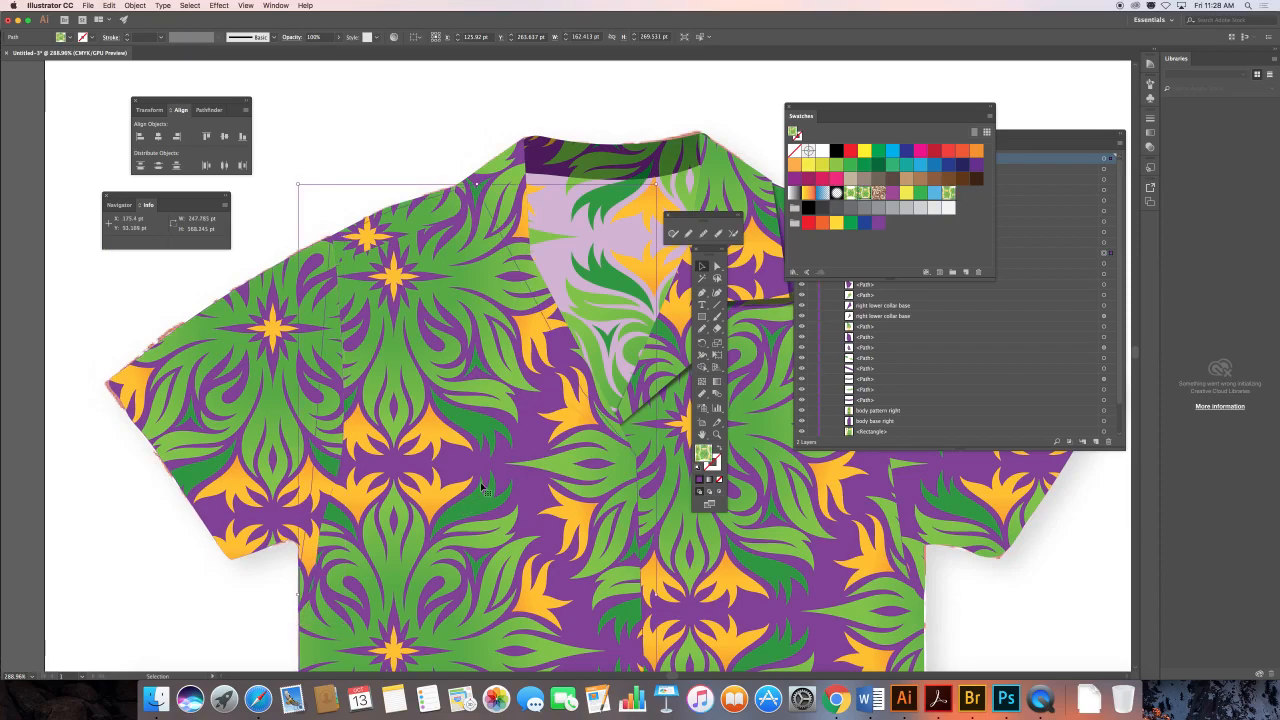
left_click(558, 330)
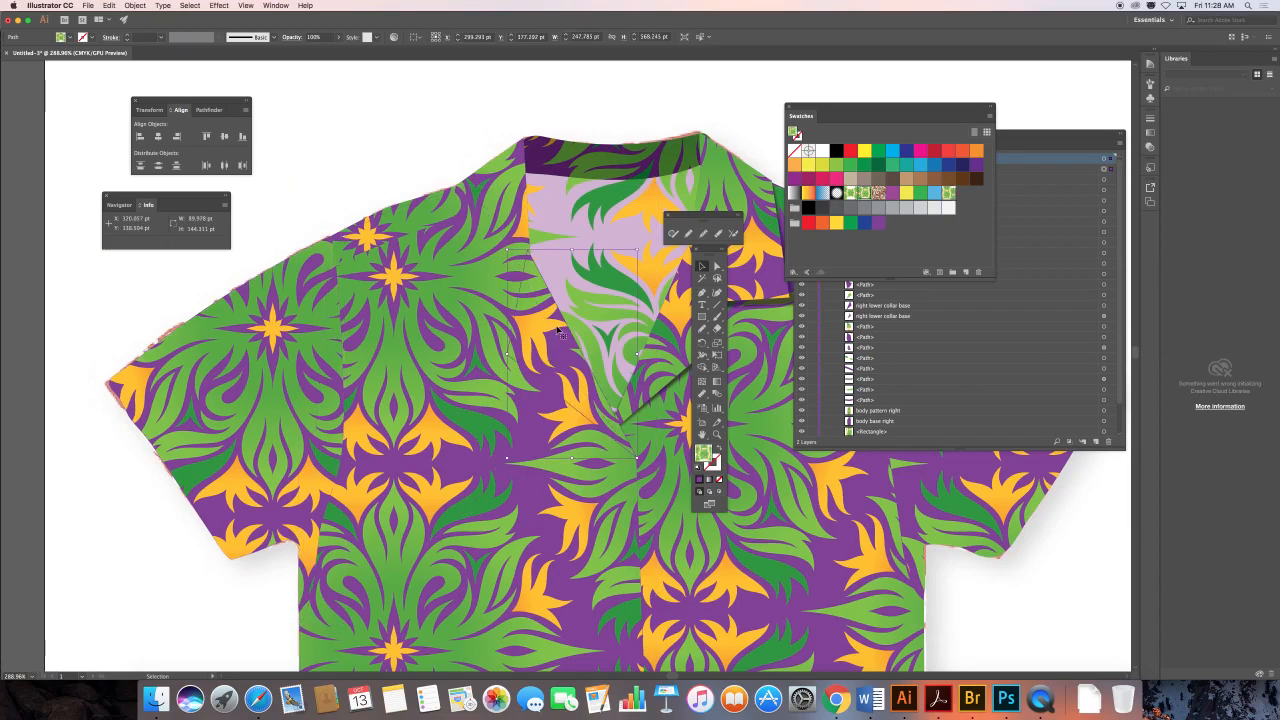
left_click(864, 192)
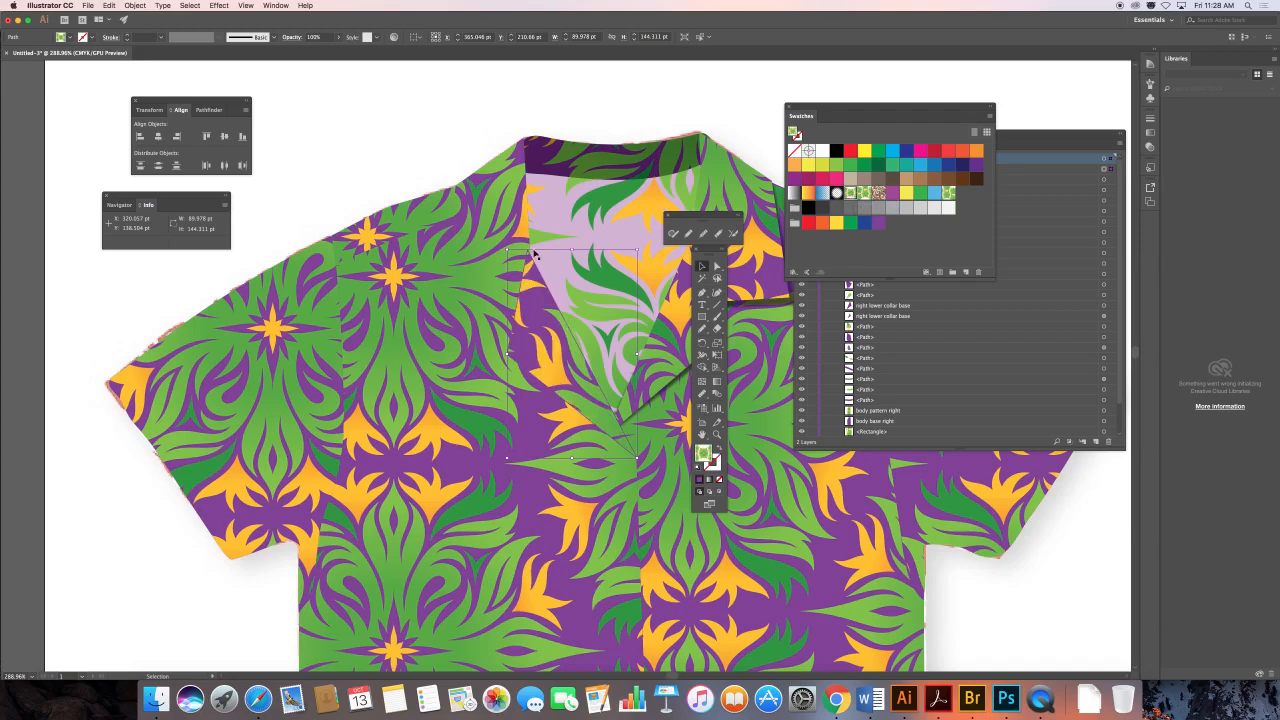
left_click(492, 240)
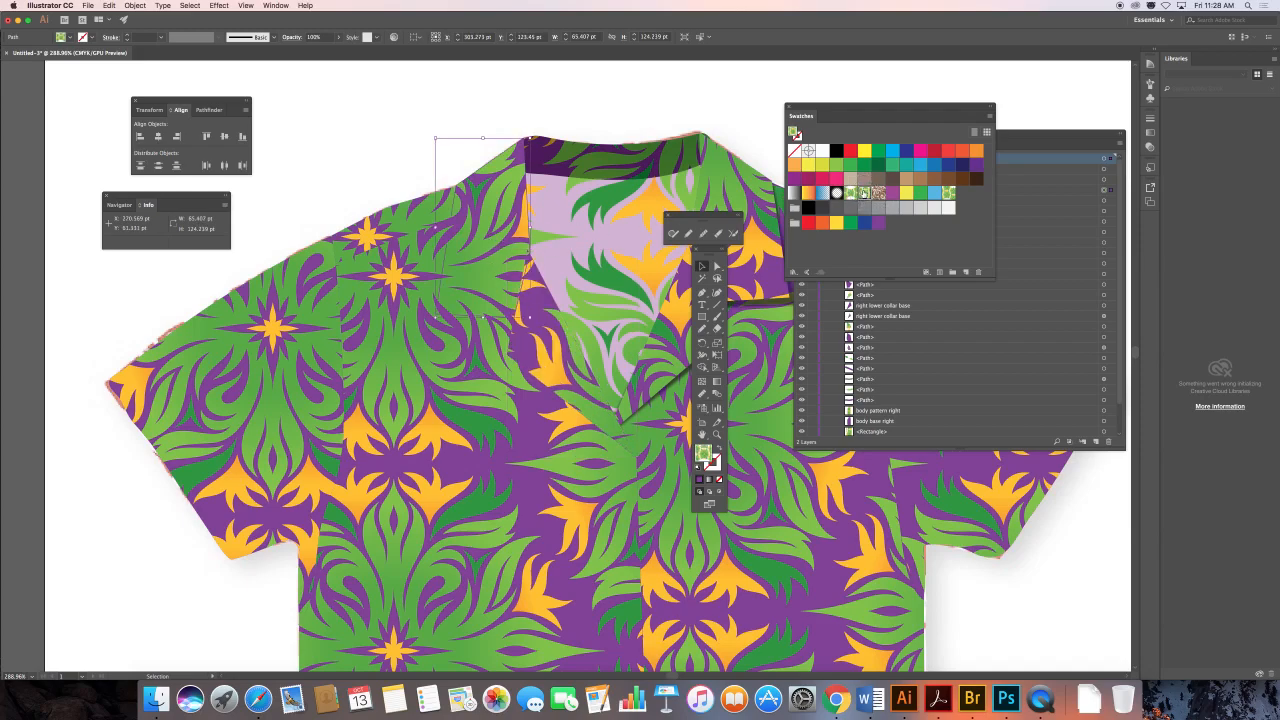
left_click(850, 193)
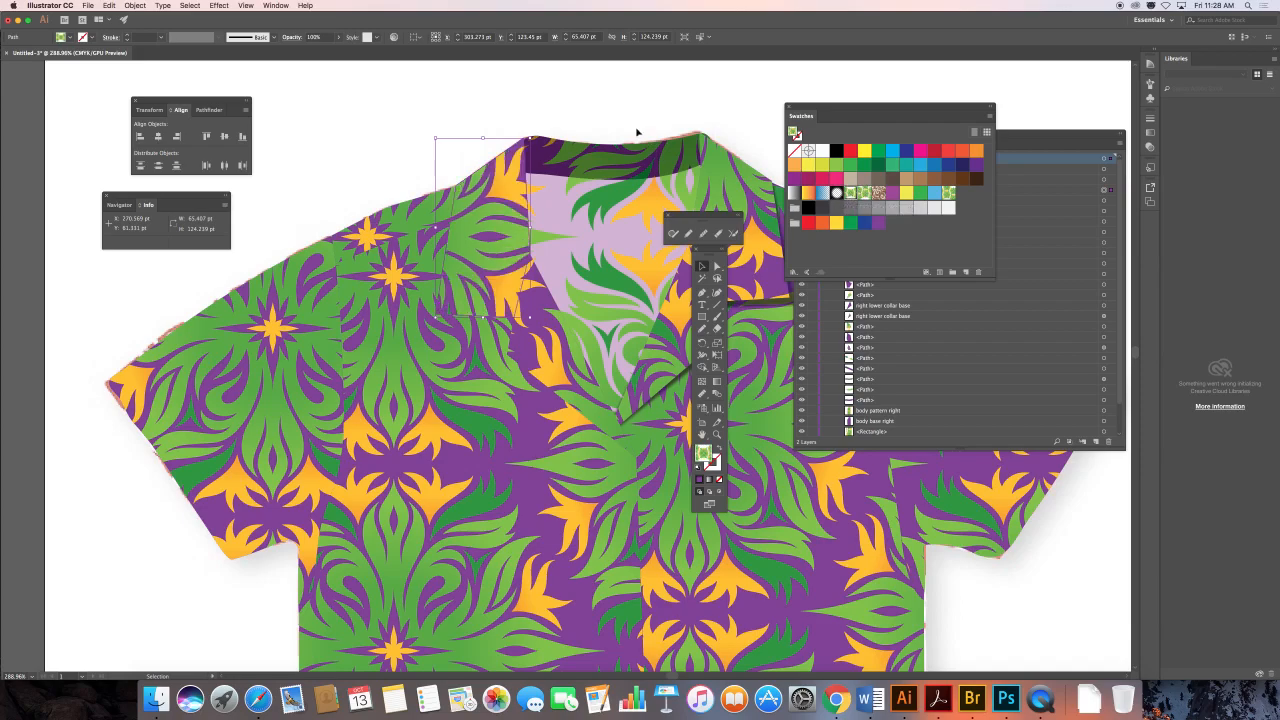
left_click(590, 96)
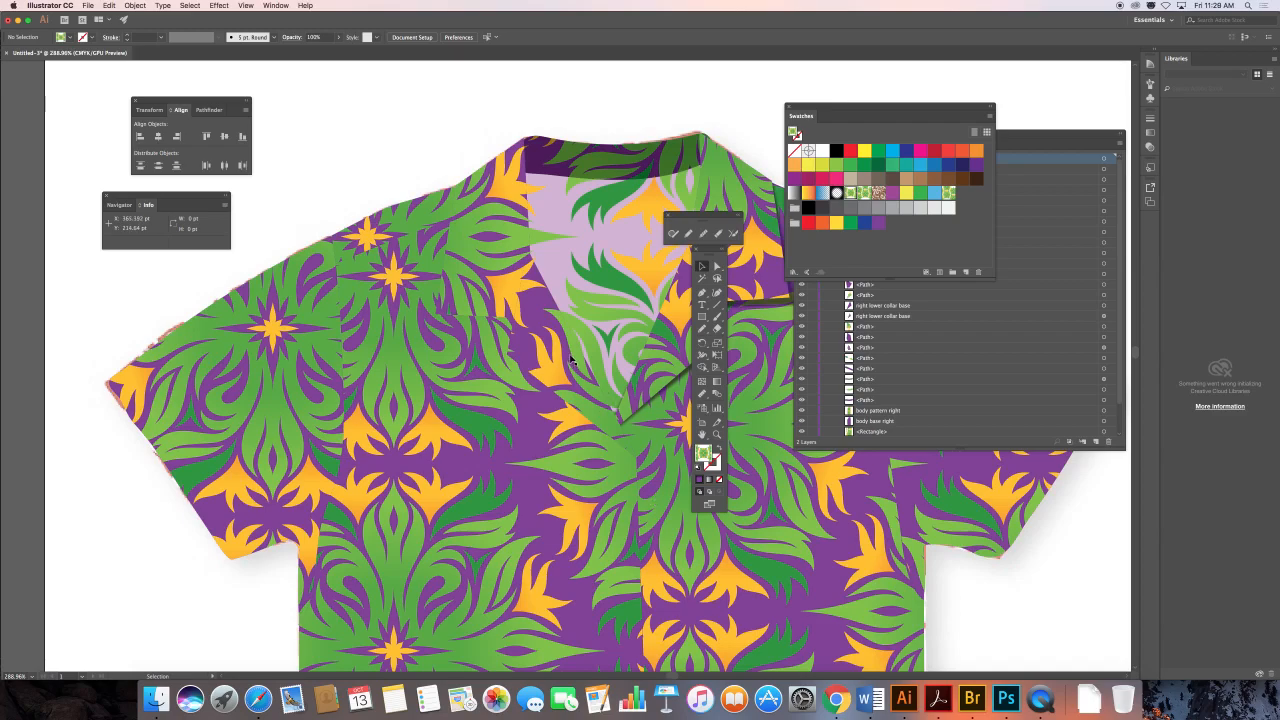
Step: Select the left upper collar's purple base path and paste a copy of it directly behind the original
left_click(481, 304)
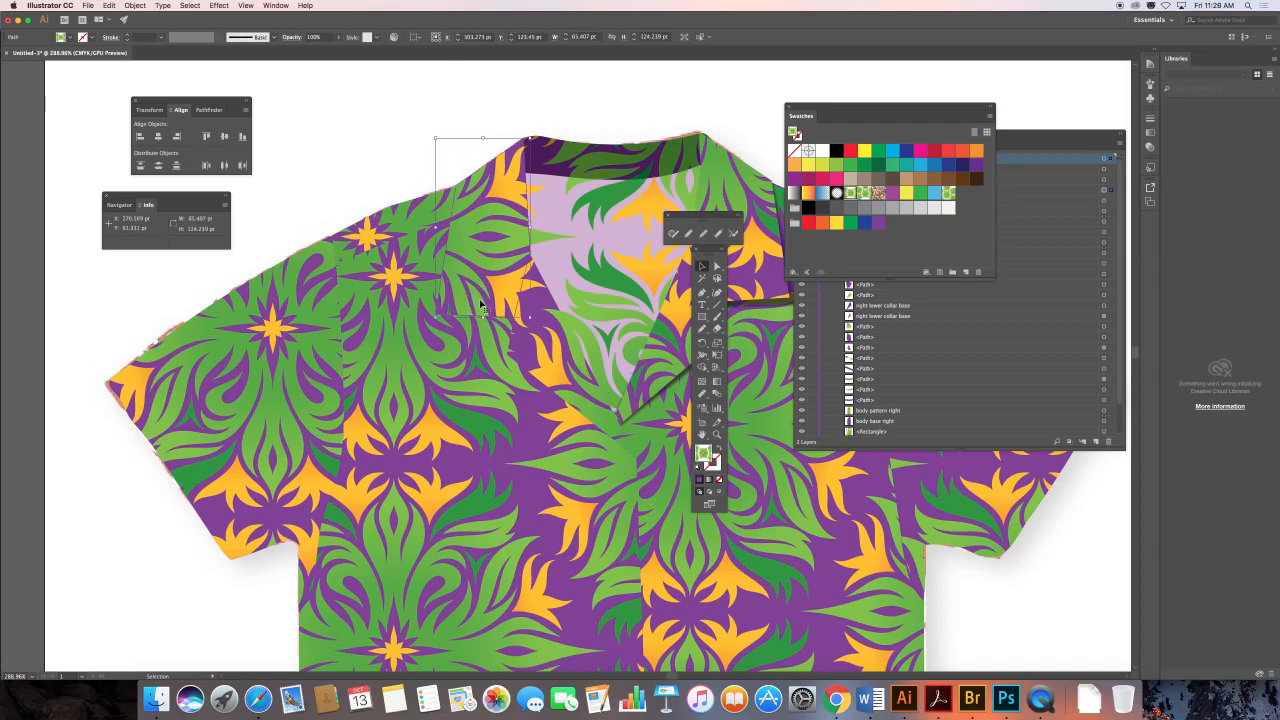
left_click(1054, 146)
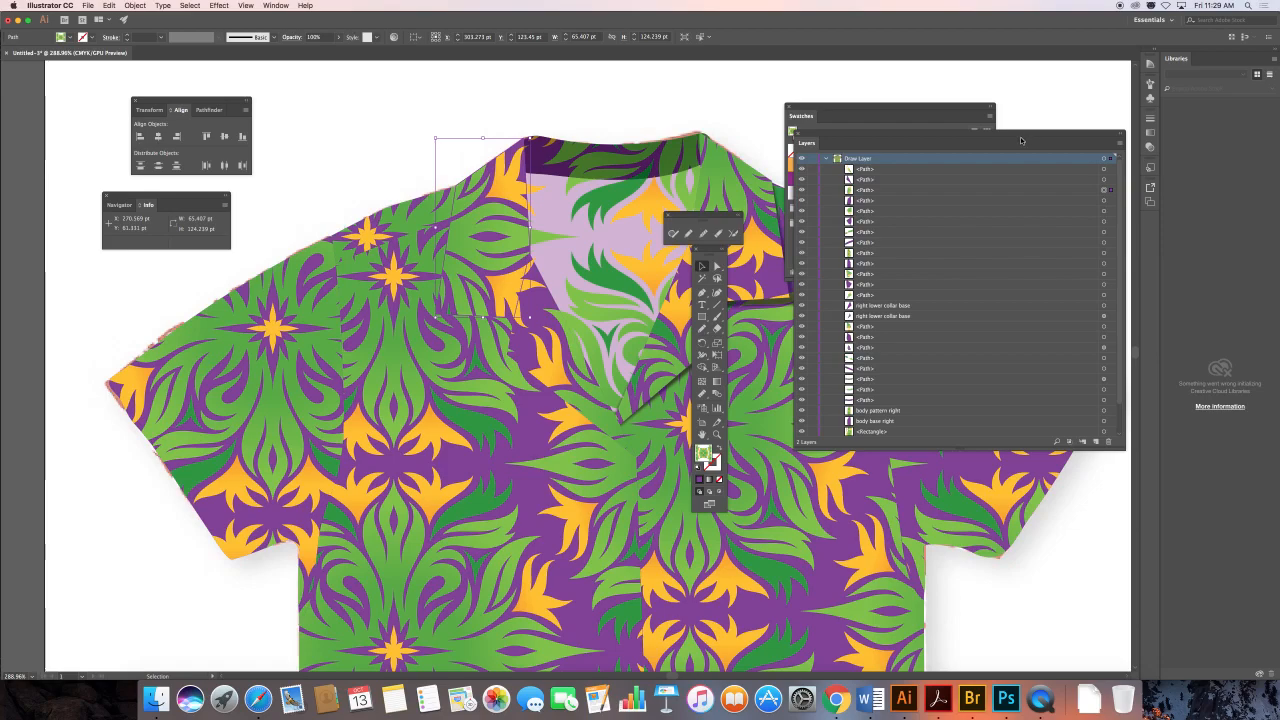
left_click_drag(1021, 140, 971, 138)
left_click_drag(1075, 449, 945, 452)
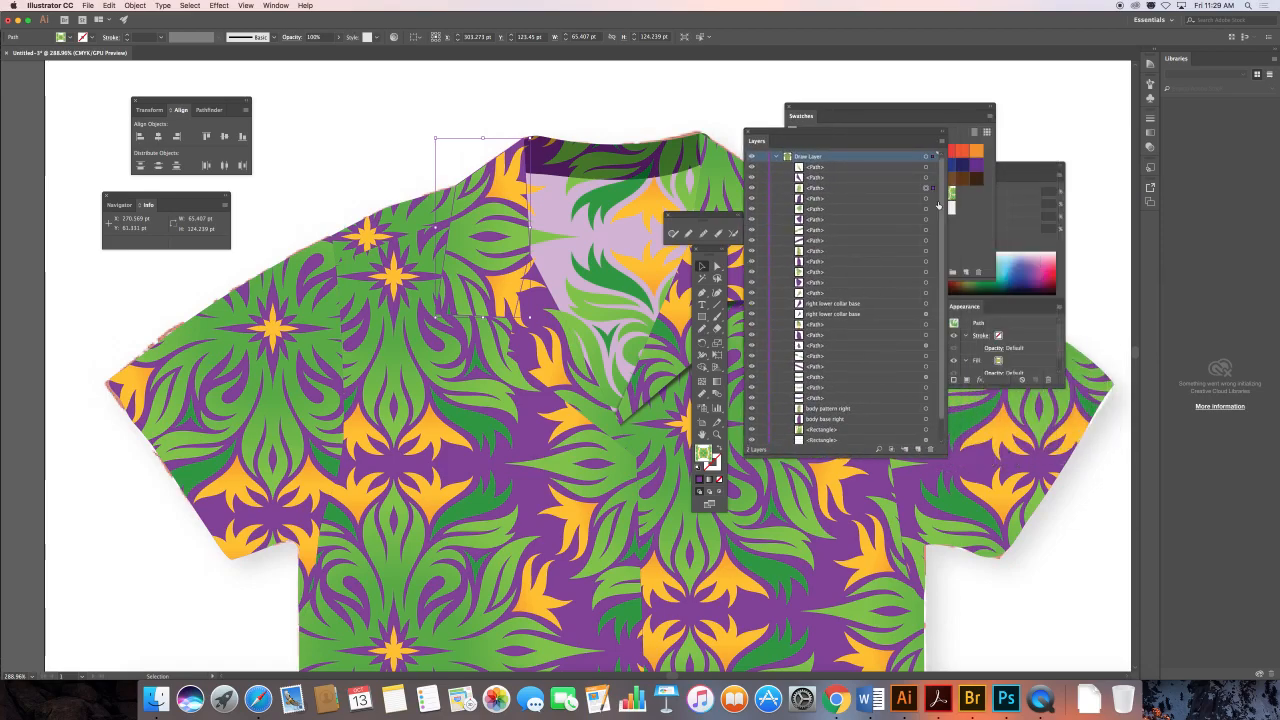
left_click(892, 199)
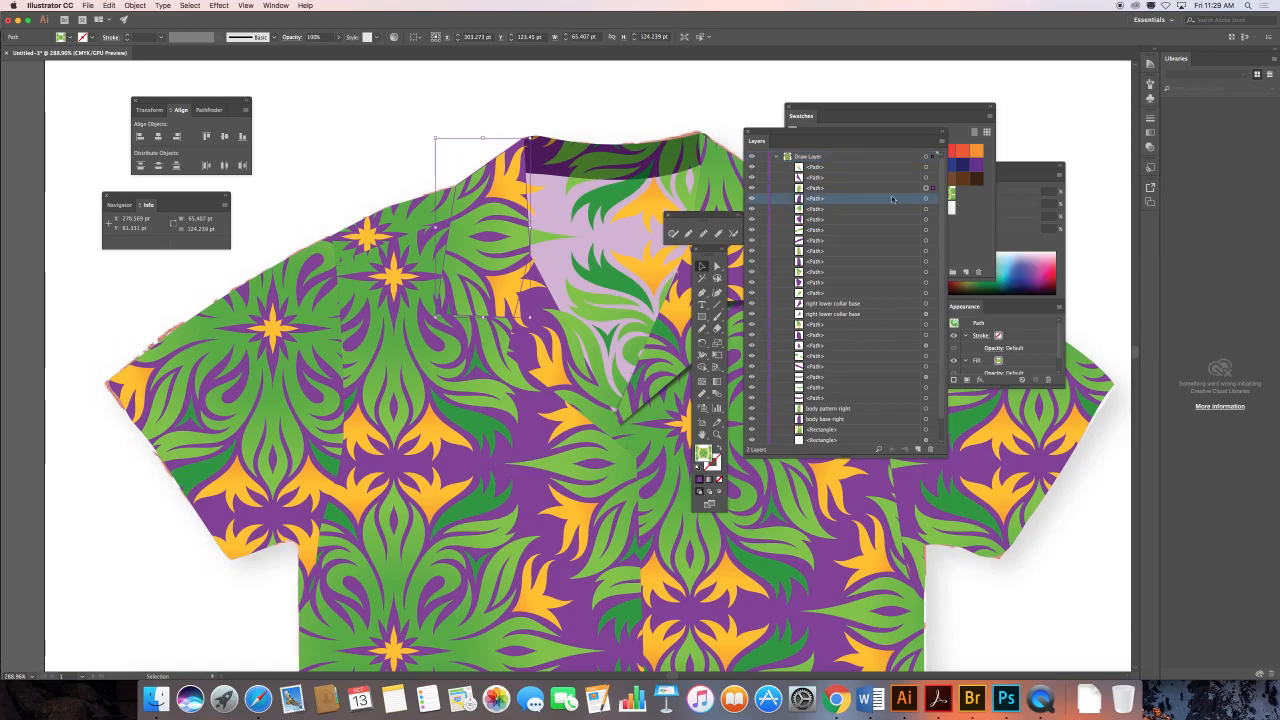
left_click(926, 200)
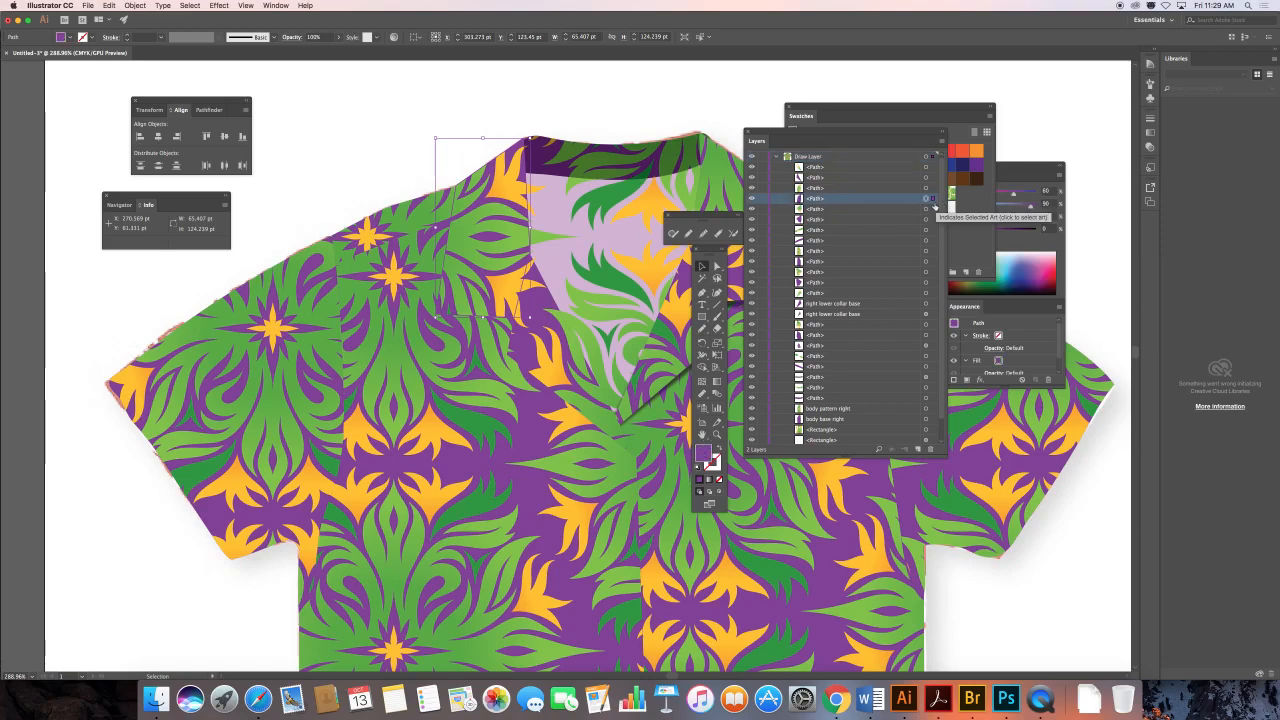
key("super+c")
key("super+f")
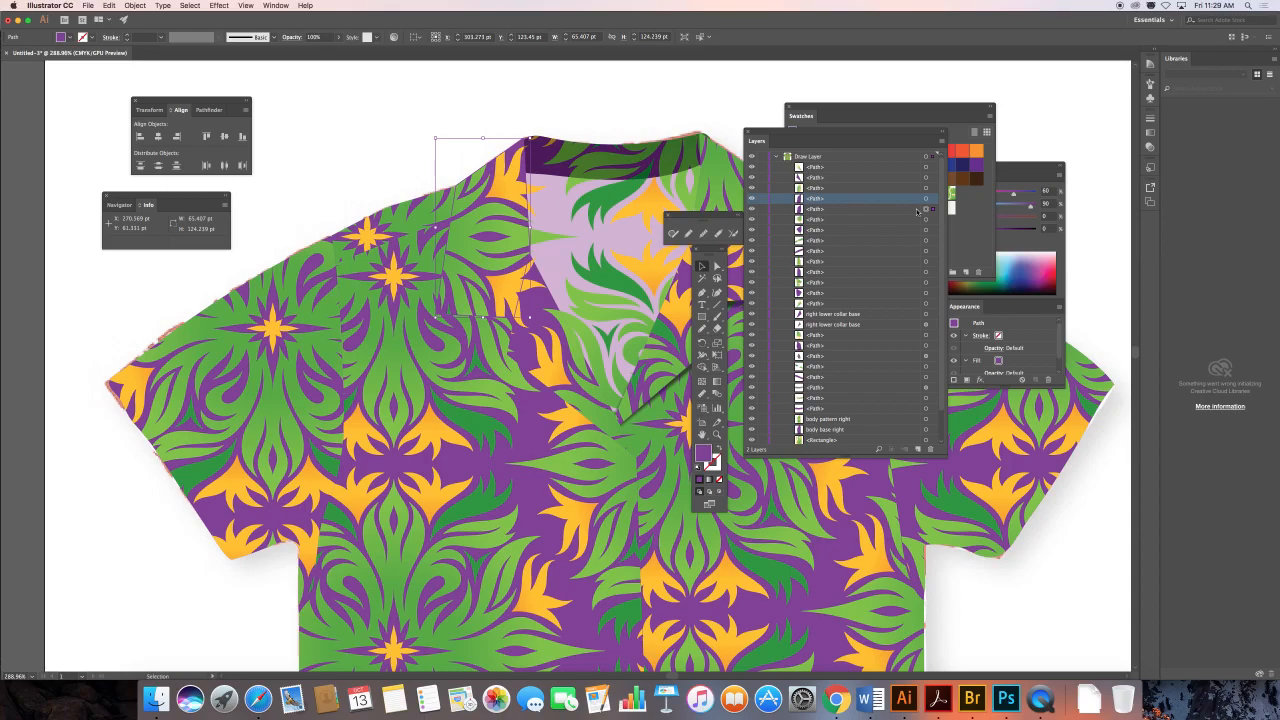
Step: Darken the upper collar base copy by raising its fill's black to 45%
left_click_drag(857, 135, 907, 306)
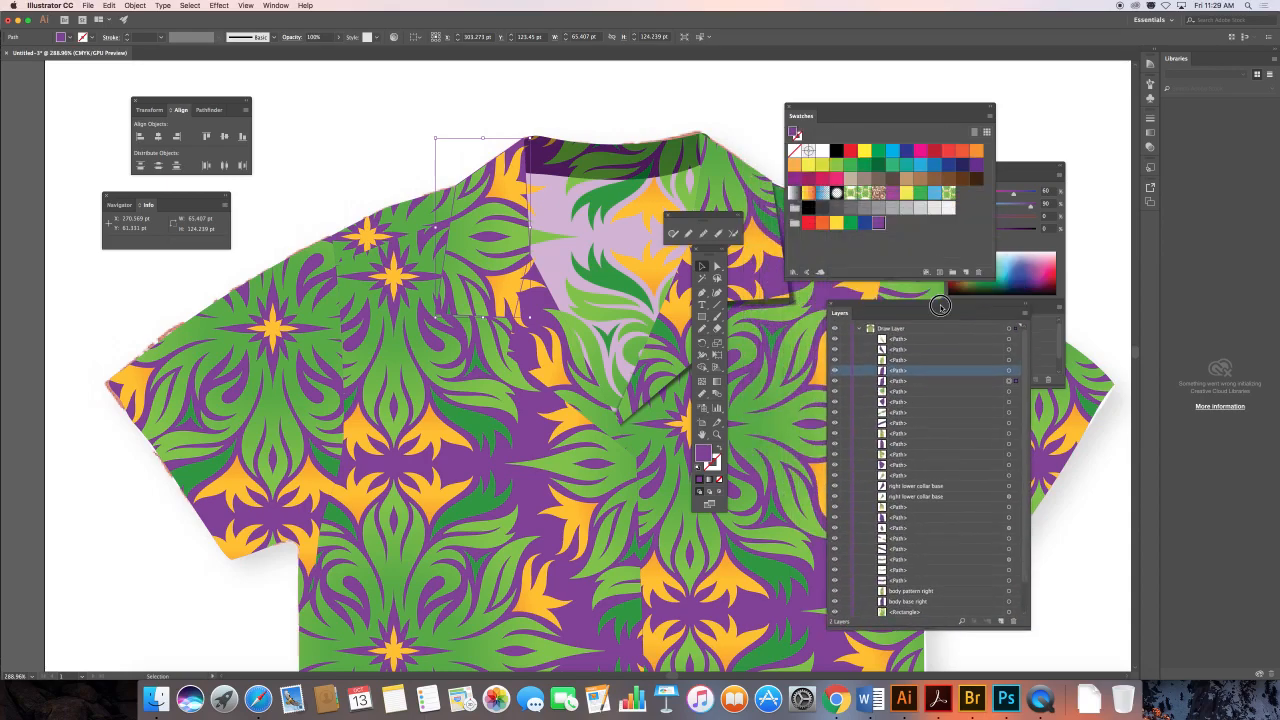
left_click(1010, 247)
left_click_drag(983, 236, 1005, 236)
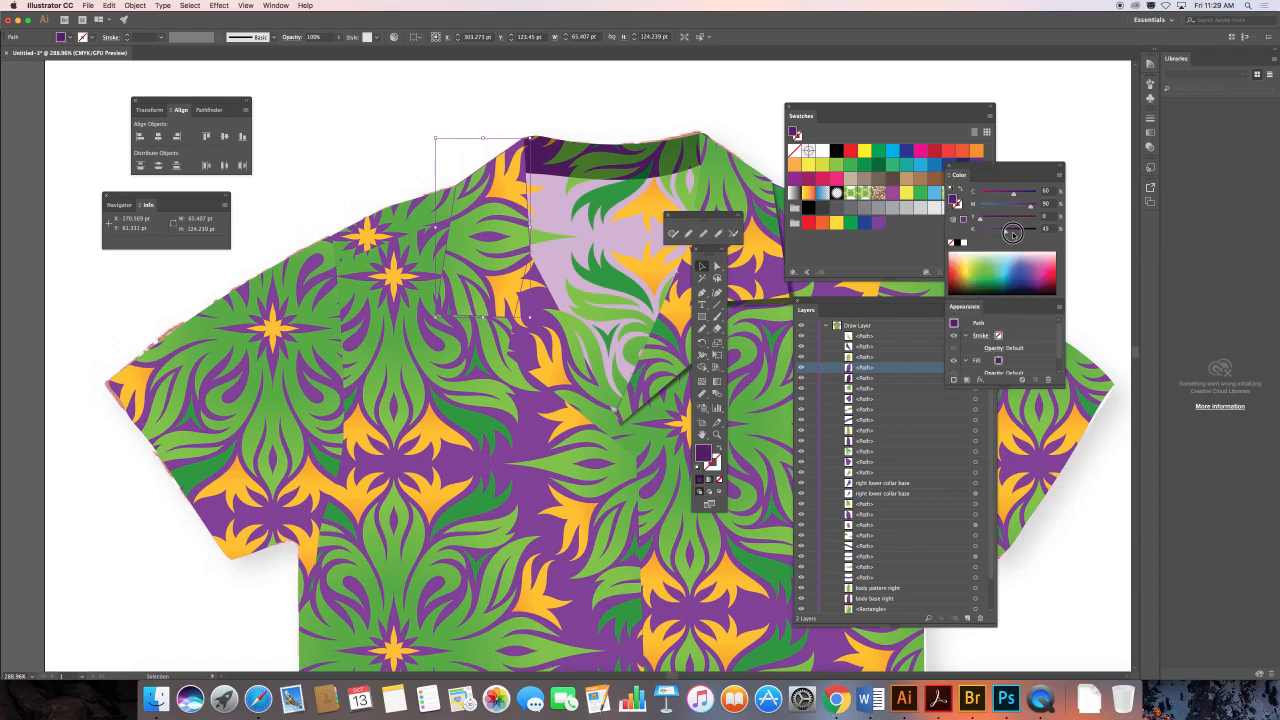
Step: Nudge the dark upper collar copy 4 pt down and 2 pt left to form a shadow
key("Down")
key("Down")
key("Down")
key("Down")
key("Left")
key("Left")
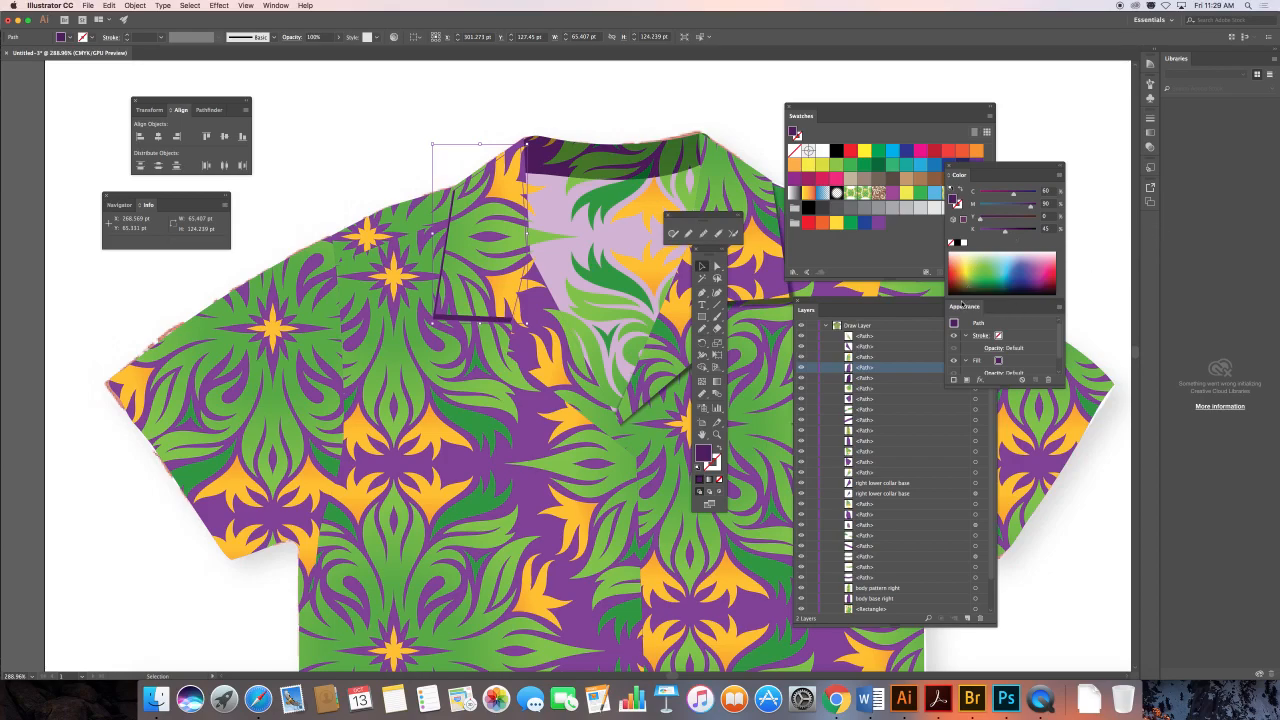
Step: Select the left lapel's purple base path and paste a copy of it directly behind the original
key("a")
key("v")
left_click(554, 357)
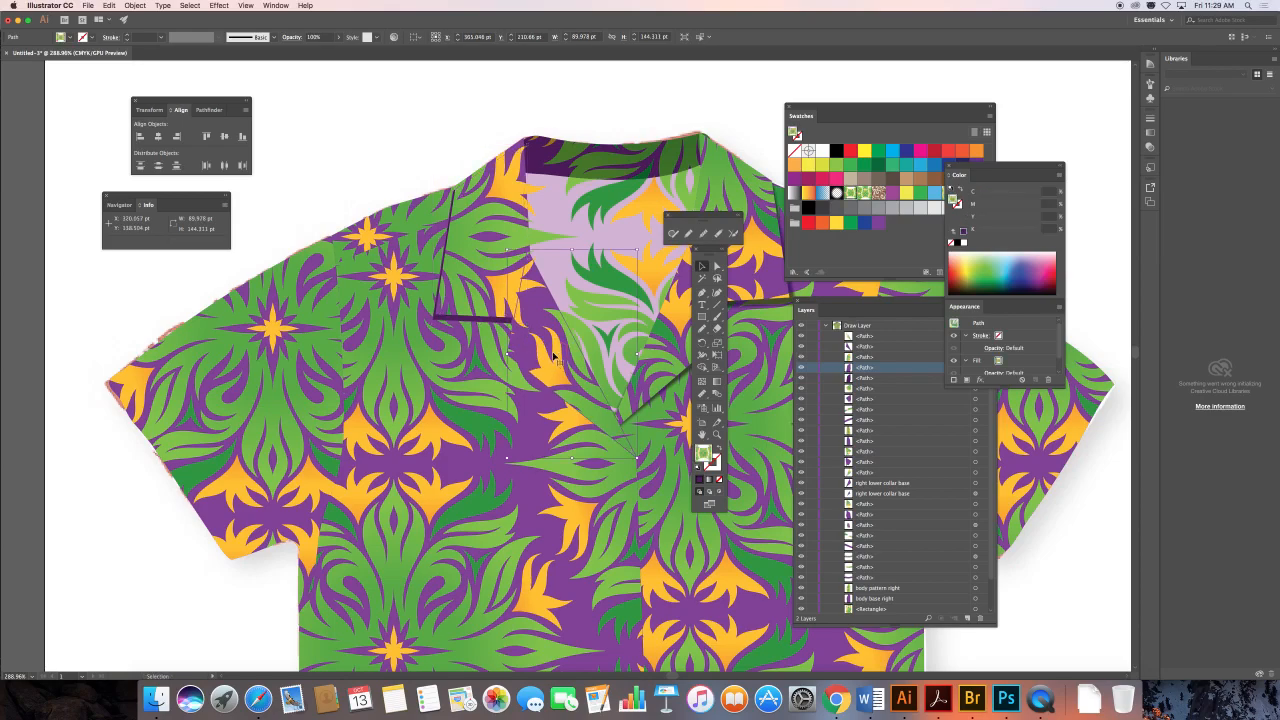
left_click(868, 303)
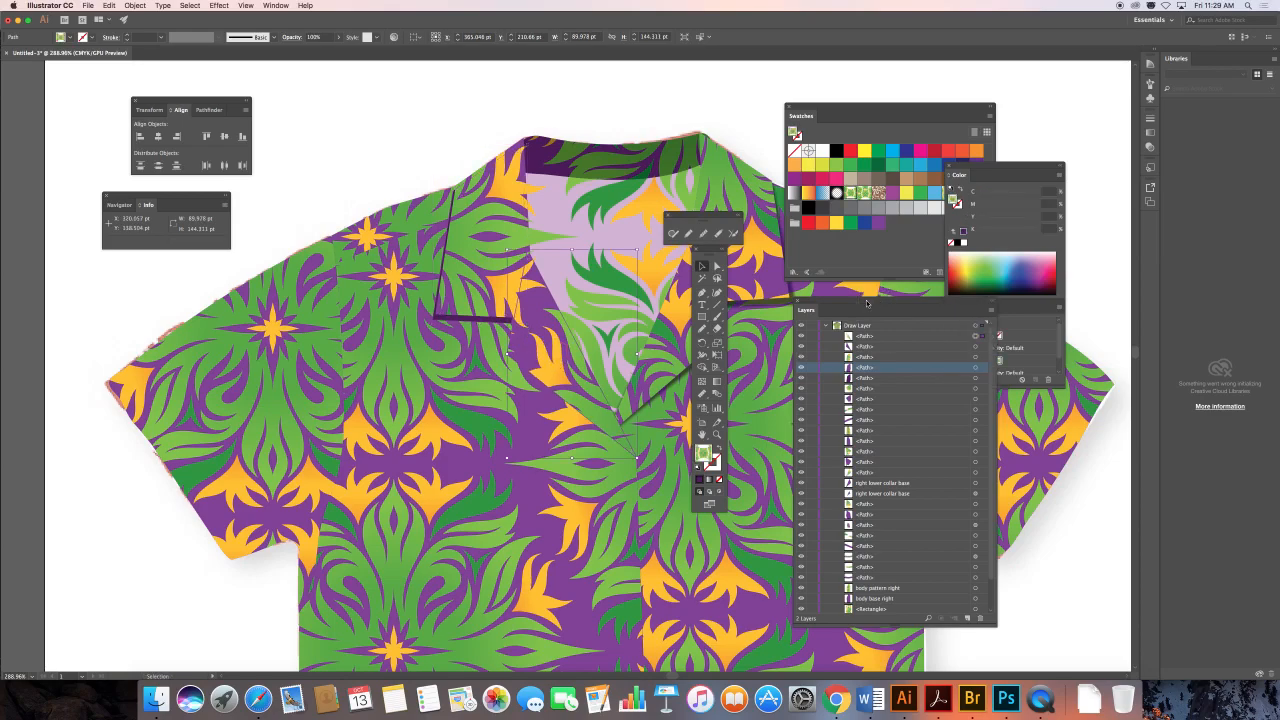
left_click(976, 347)
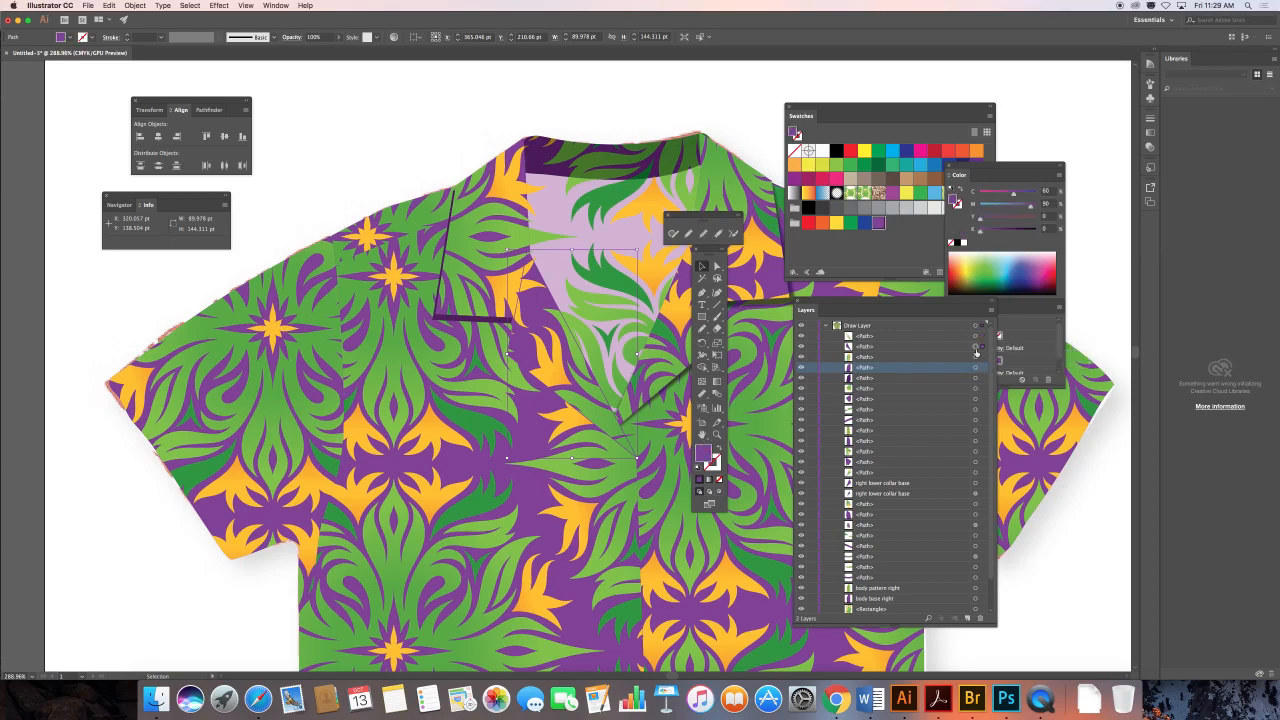
key("super+c")
key("super+b")
key("v")
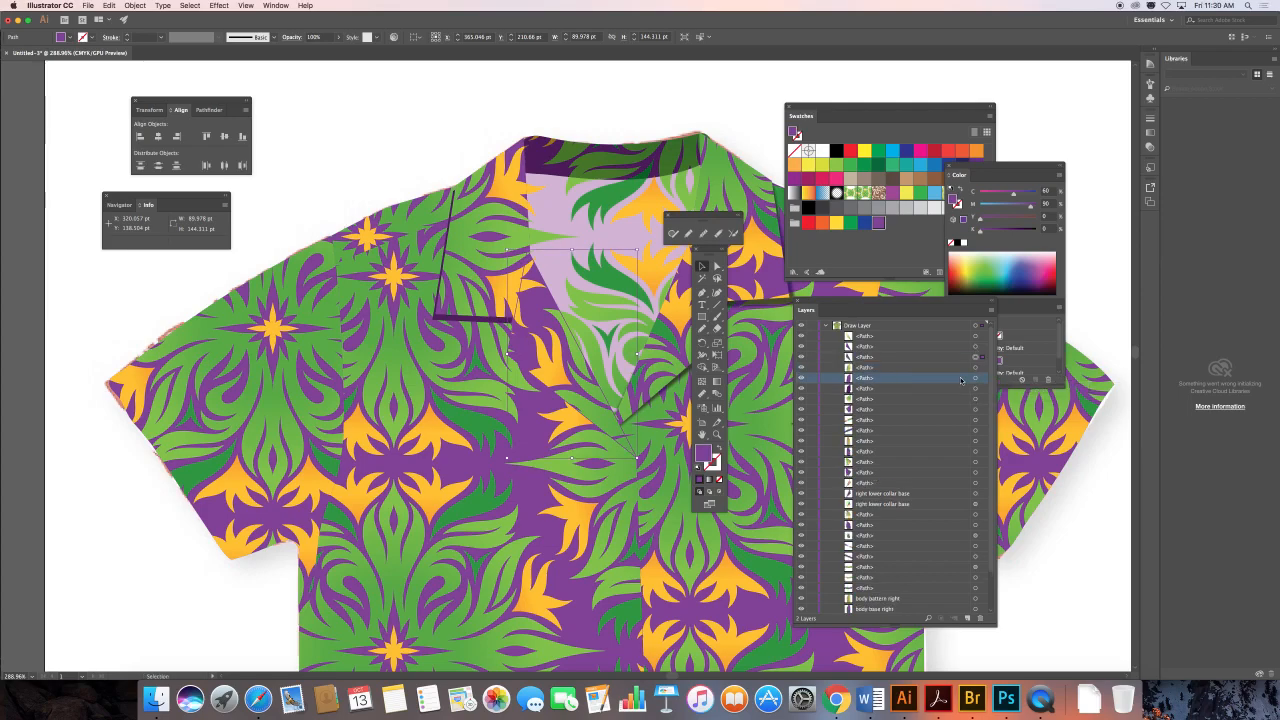
Step: Nudge the lapel base copy 4 pt down and 3 pt left to offset it as a shadow
key("Down")
key("Down")
key("Down")
key("Down")
key("Left")
key("Left")
key("Left")
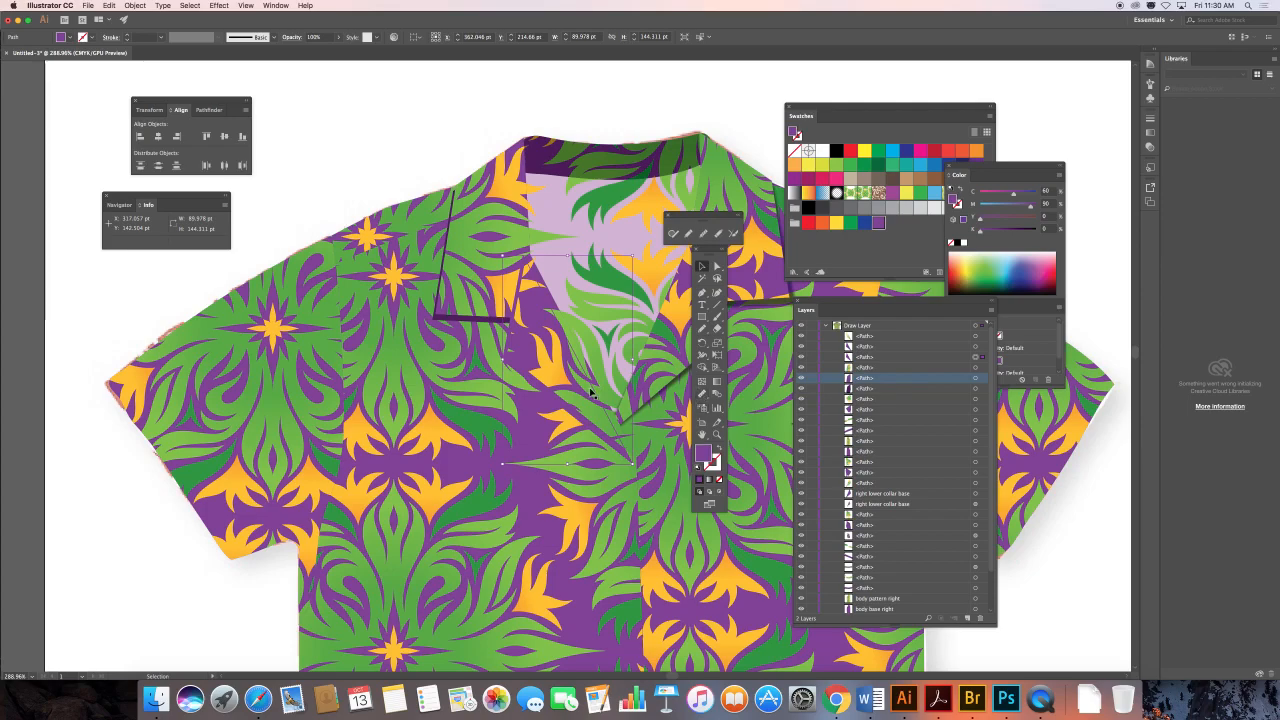
Step: Fill the lapel shadow with the dark purple sampled from the upper collar's shadow
key("i")
left_click(481, 317)
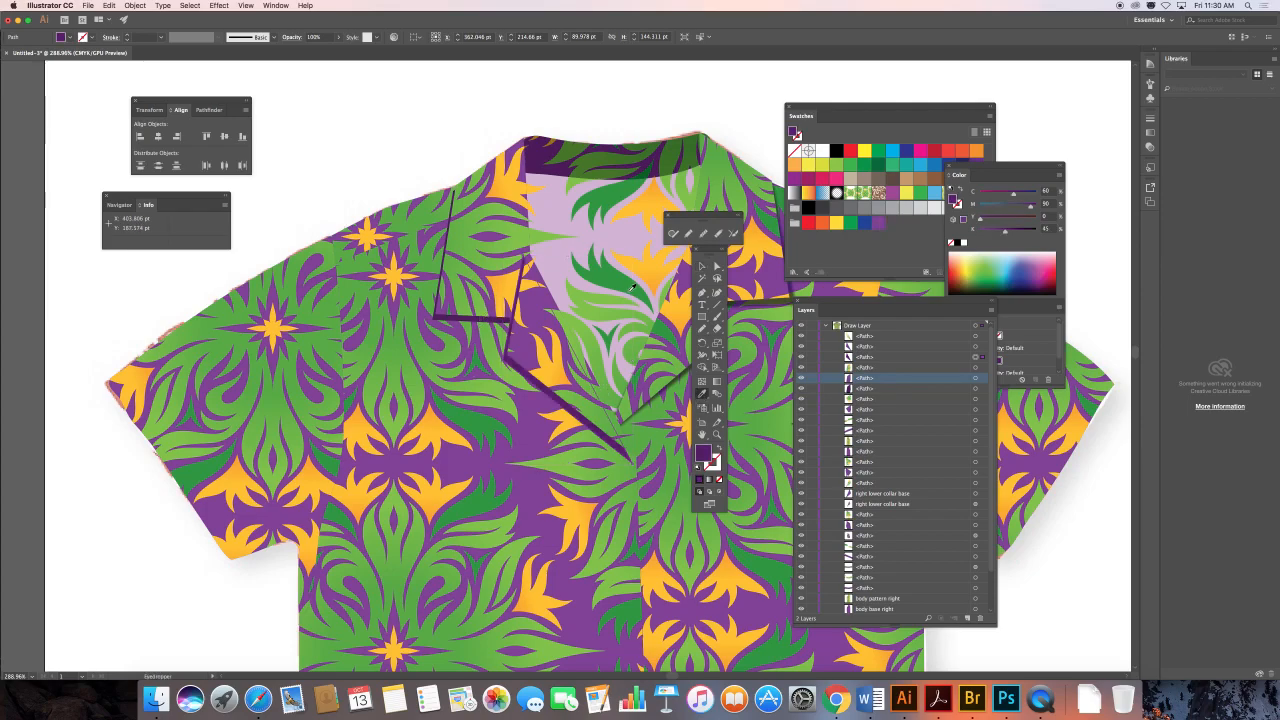
key("v")
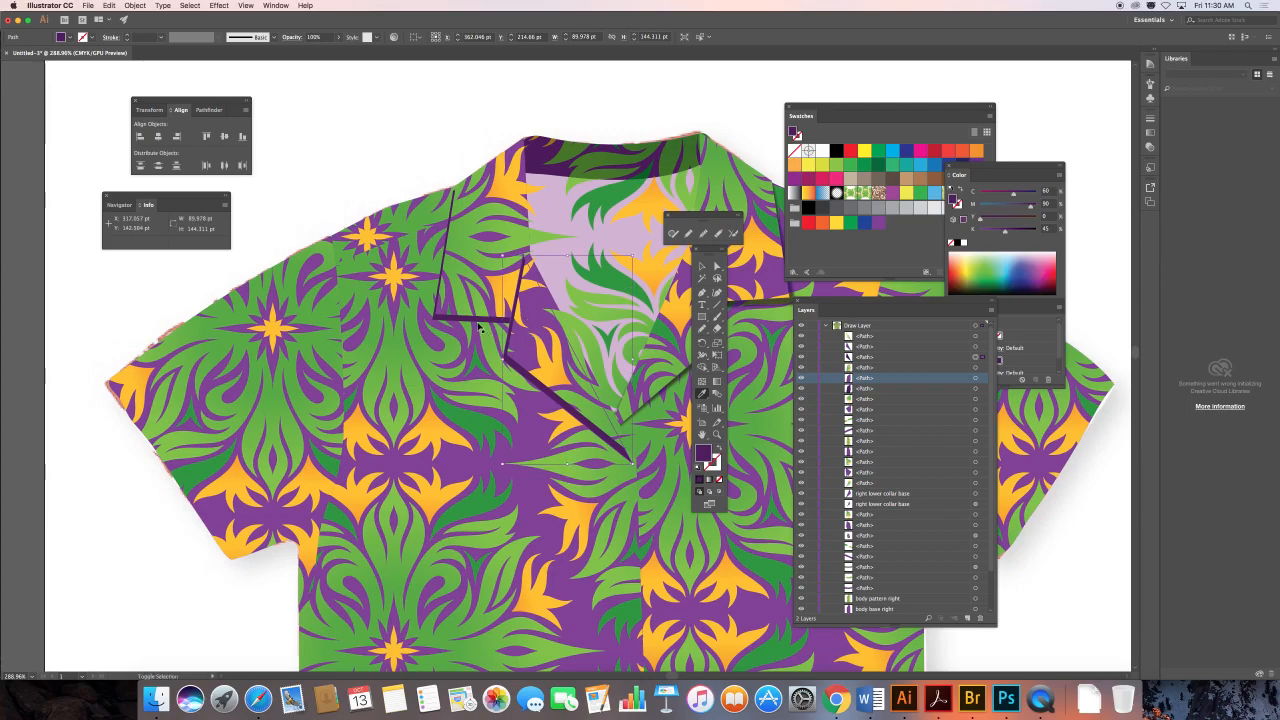
Step: Select the upper collar and lapel shadows together and set their blending mode to Multiply
left_click(481, 325, "shift")
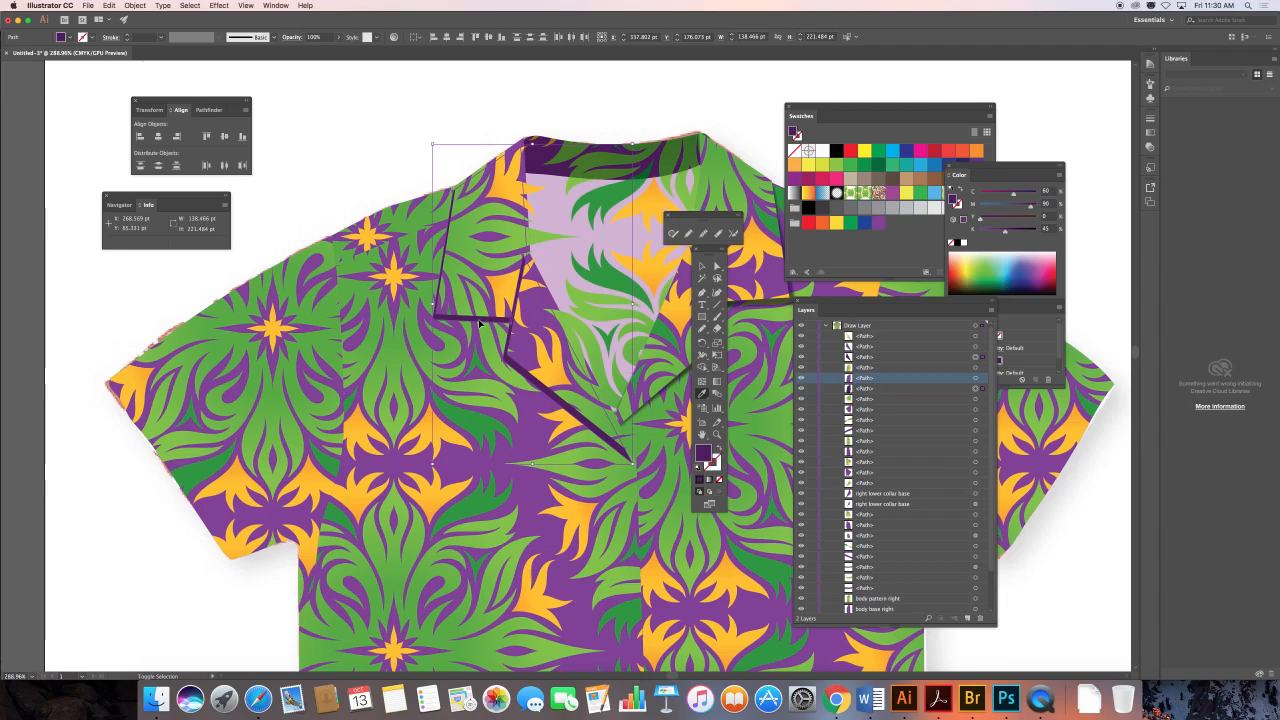
key("i")
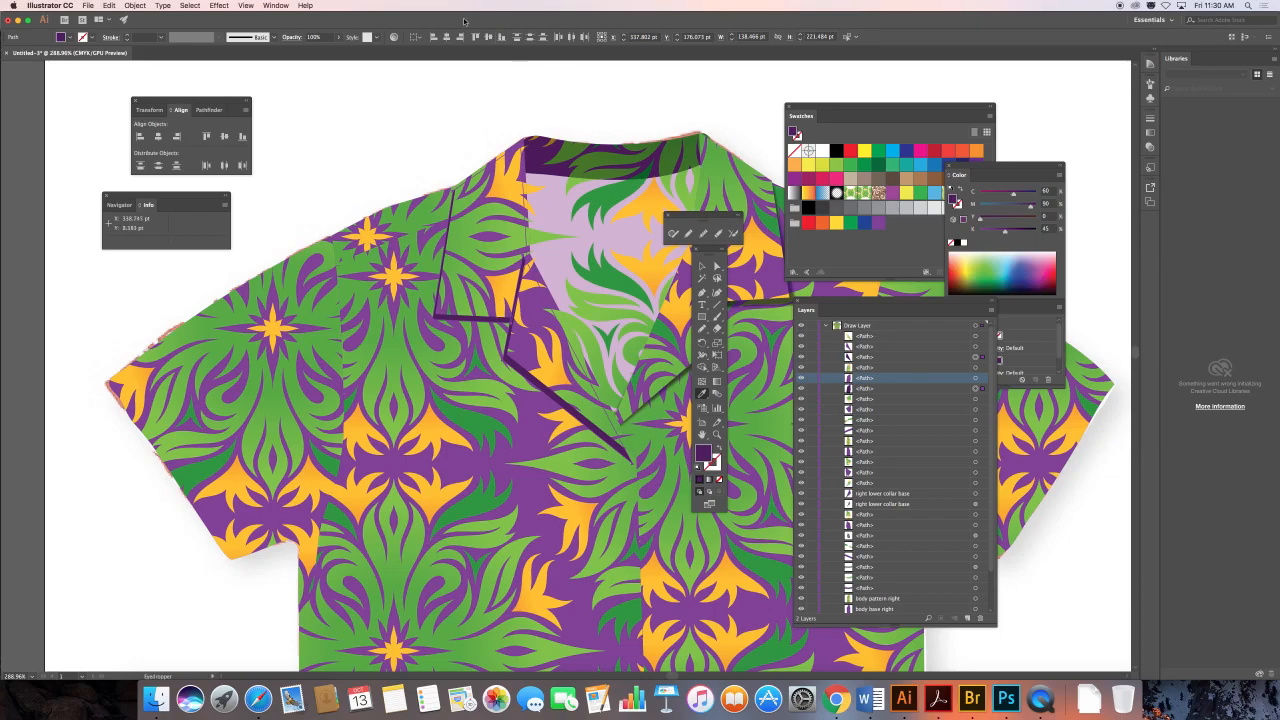
left_click(263, 5)
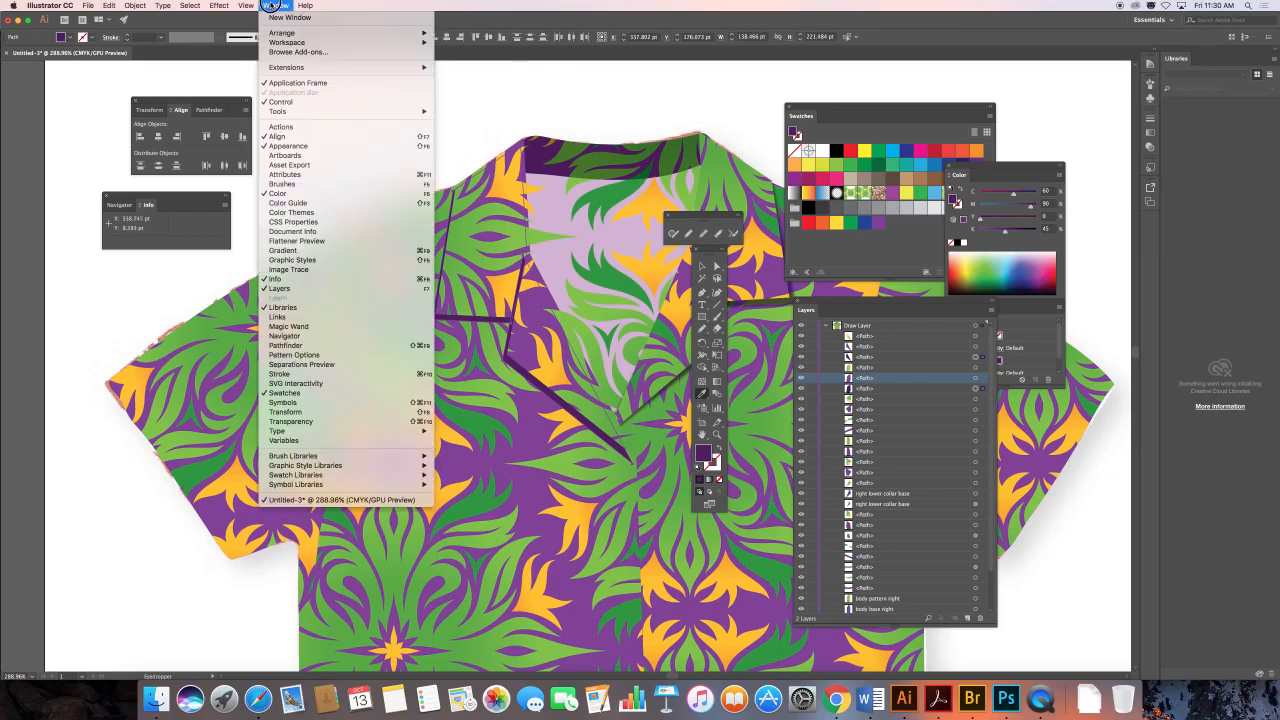
left_click(288, 147)
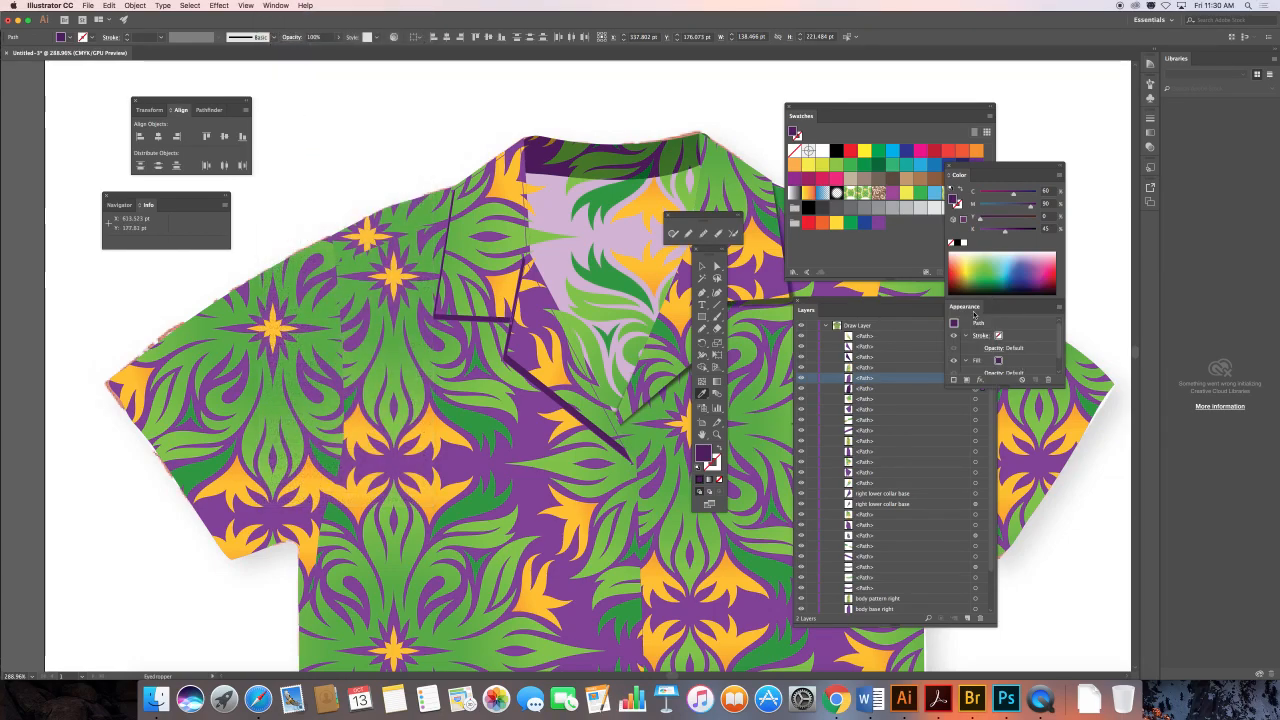
left_click_drag(970, 308, 364, 353)
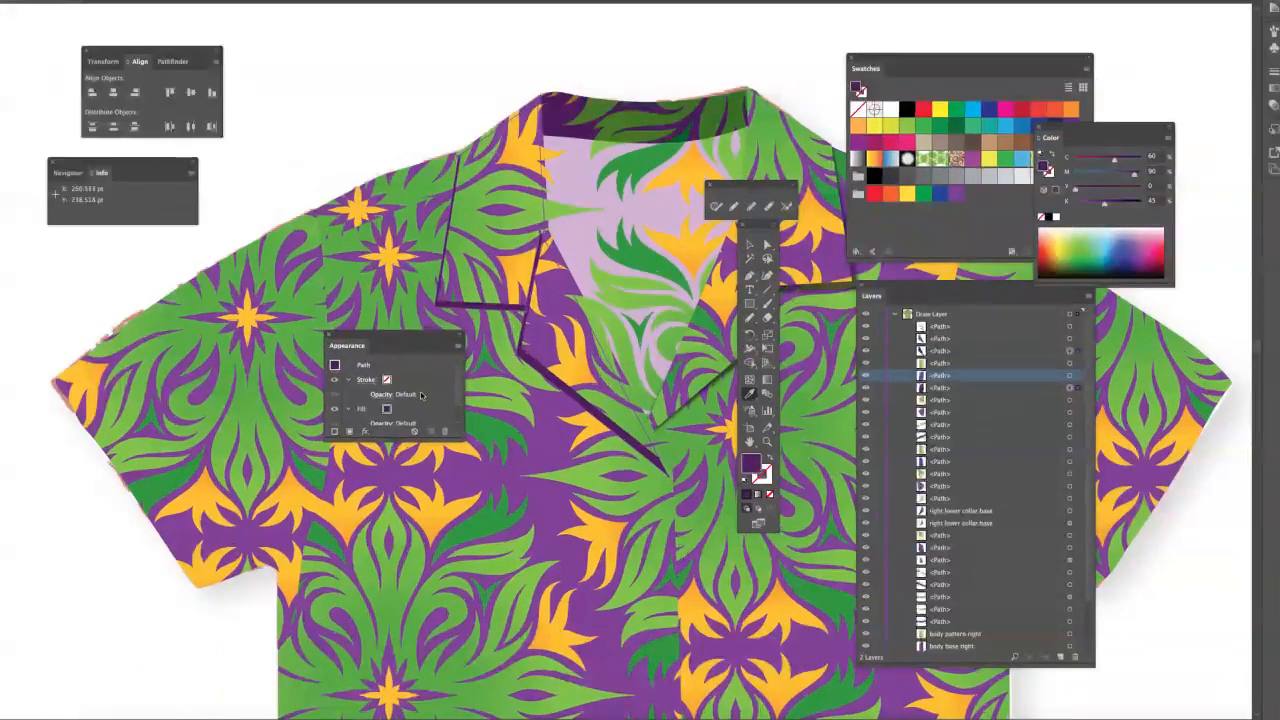
scroll(440, 400, "down", 2)
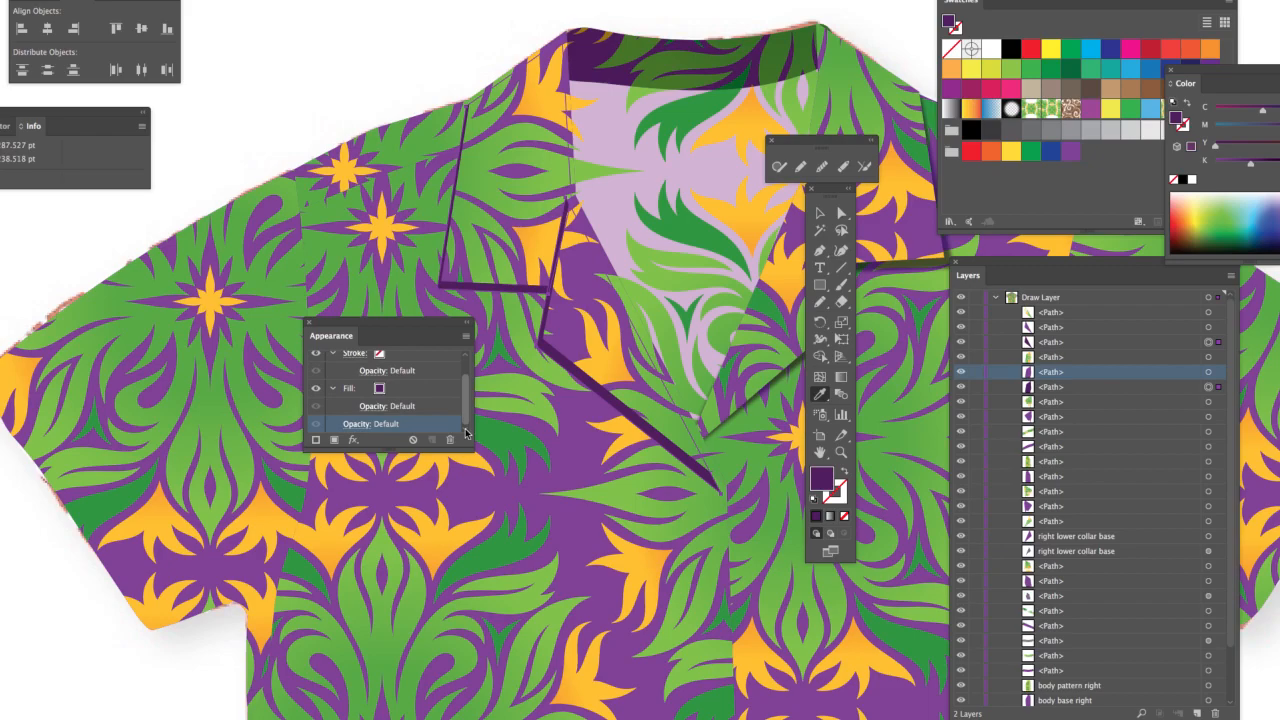
left_click(350, 428)
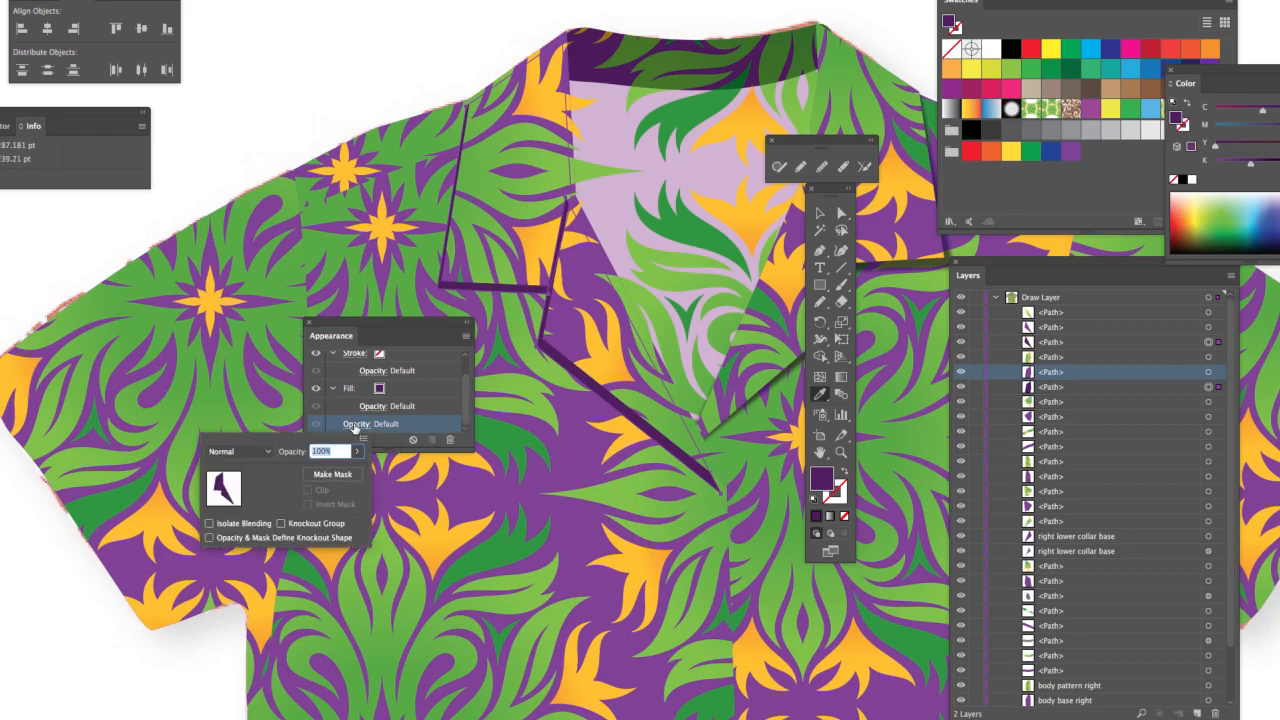
left_click(255, 455)
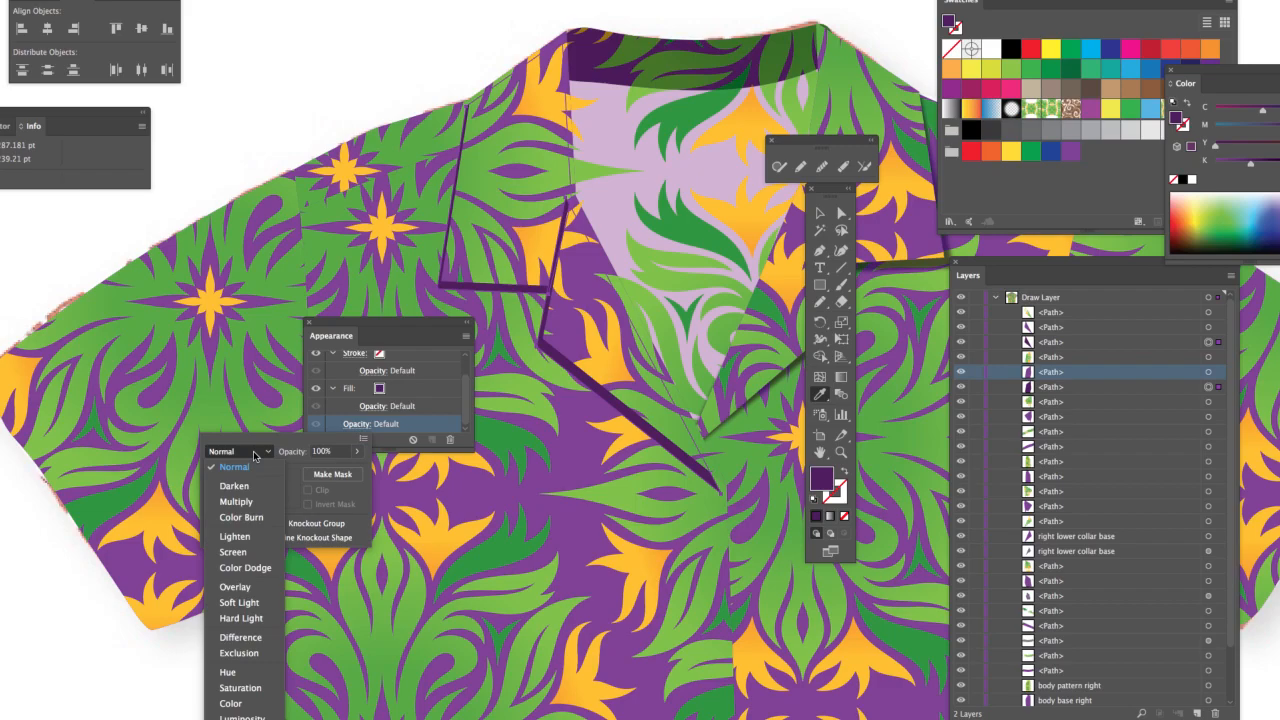
left_click(237, 501)
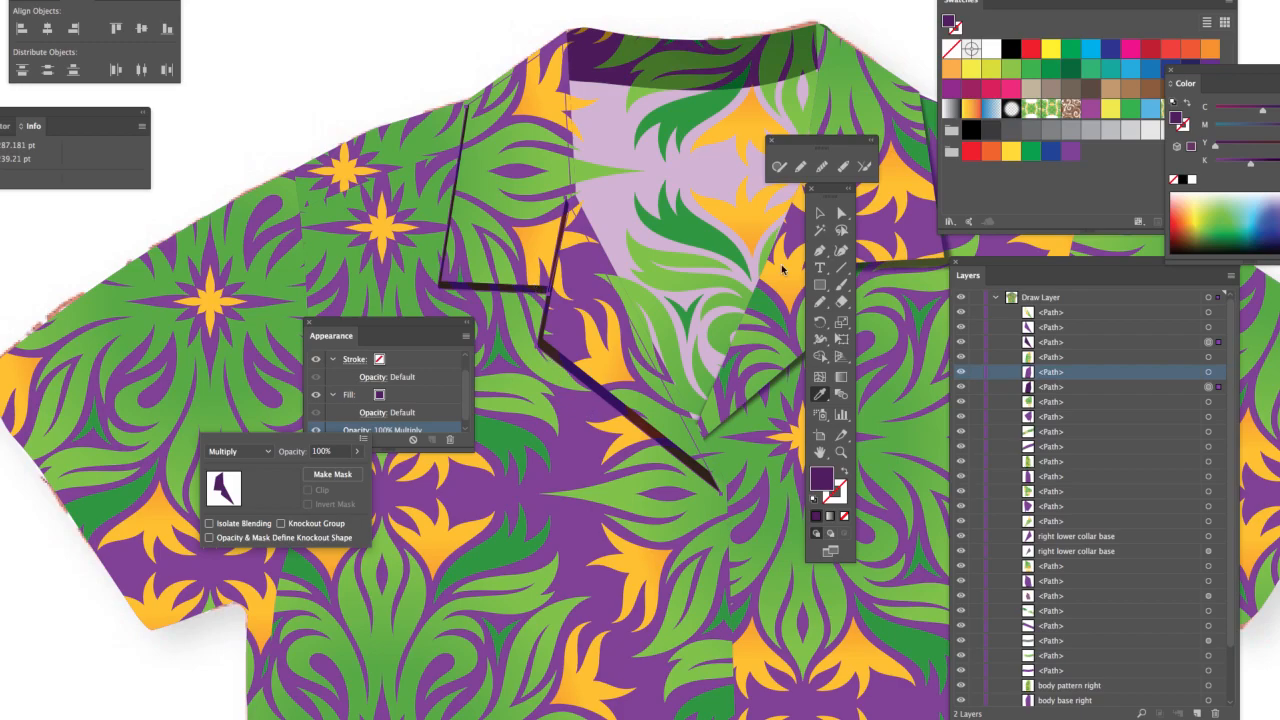
Step: Sample the right collar shadow's fill and transparency onto the two selected left collar shadows with the Eyedropper
left_click(820, 397)
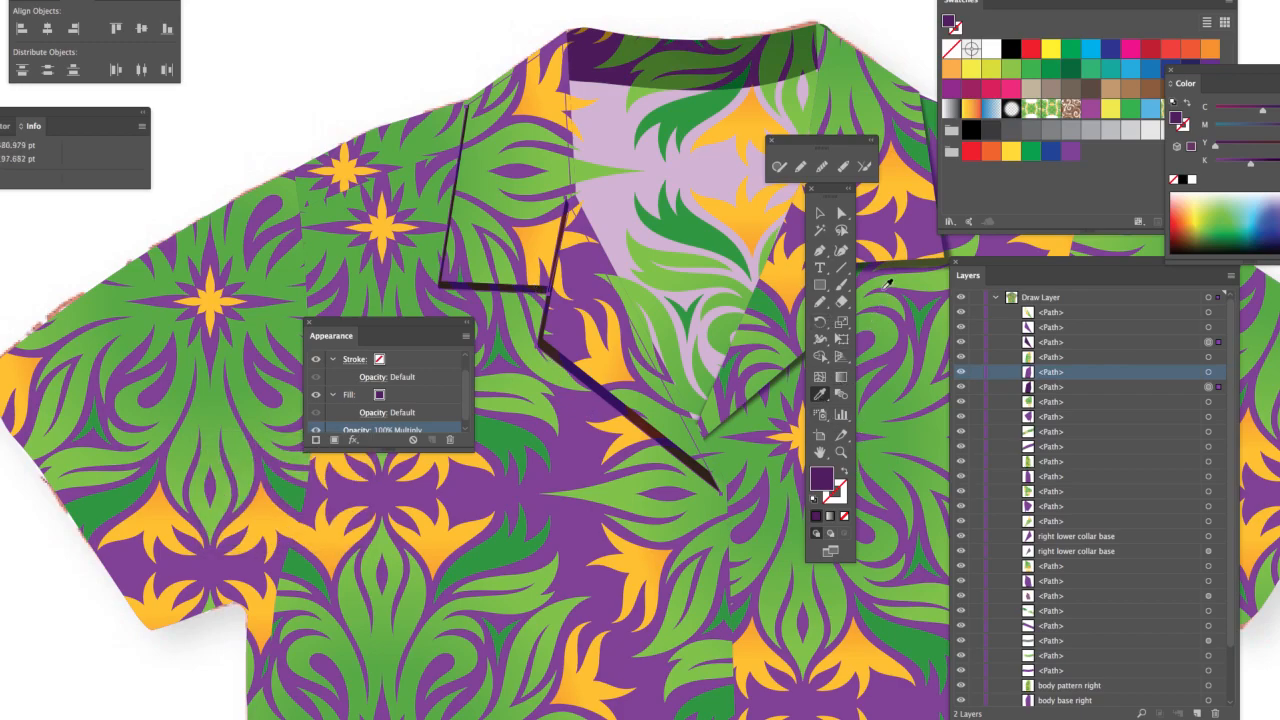
left_click(903, 258)
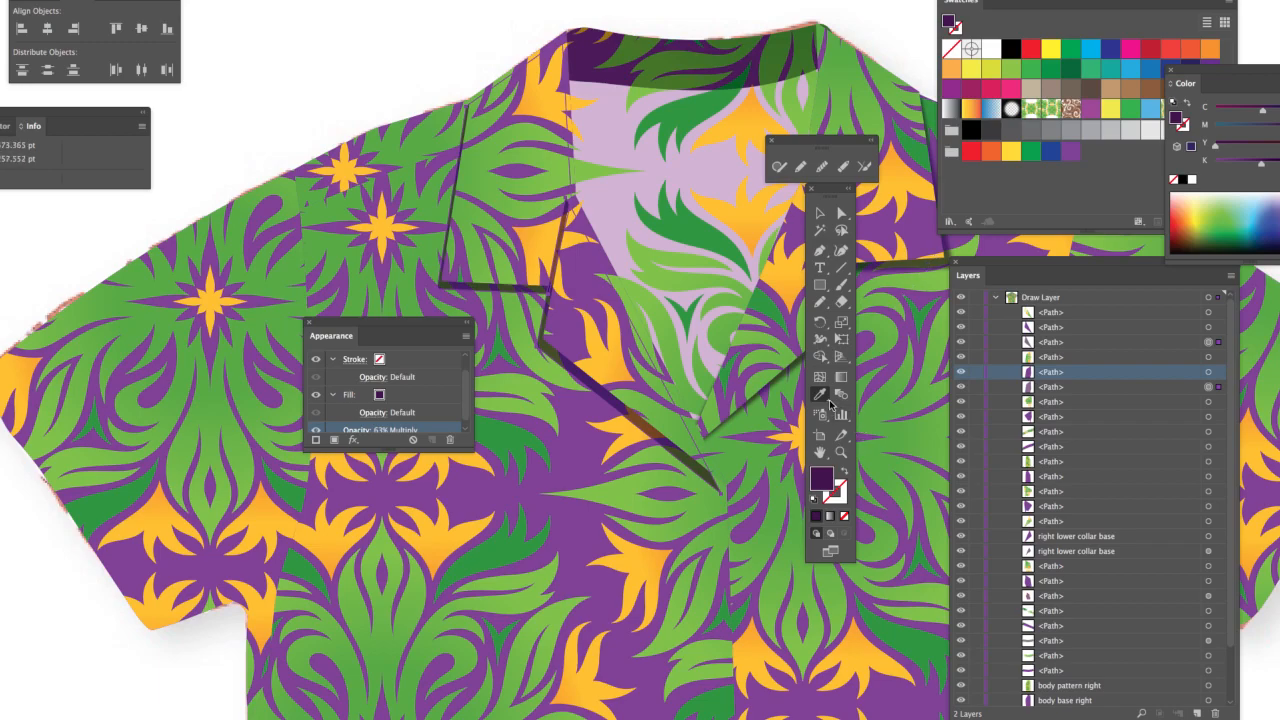
left_click(352, 441)
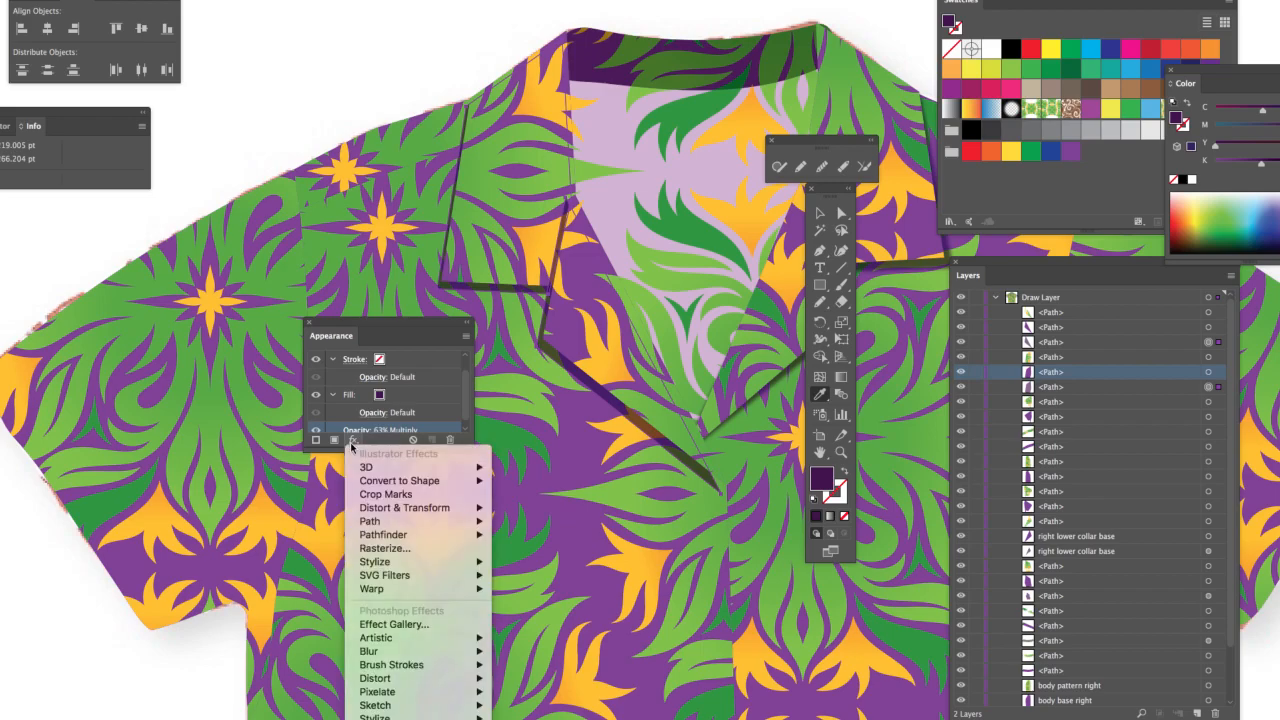
key("Escape")
Step: Set the Eyedropper to pick up and apply full Appearance, and sample the right collar's blurred shadow onto the selected left collar shadows
double_click(820, 396)
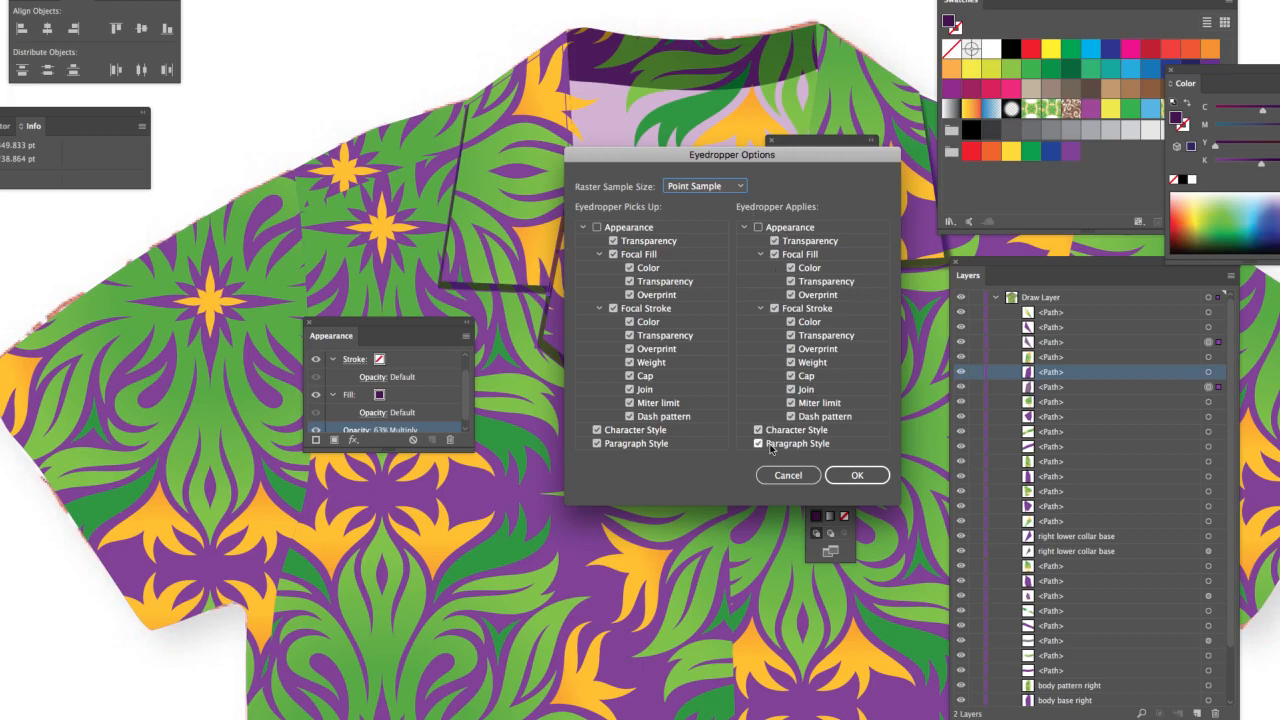
left_click(598, 228)
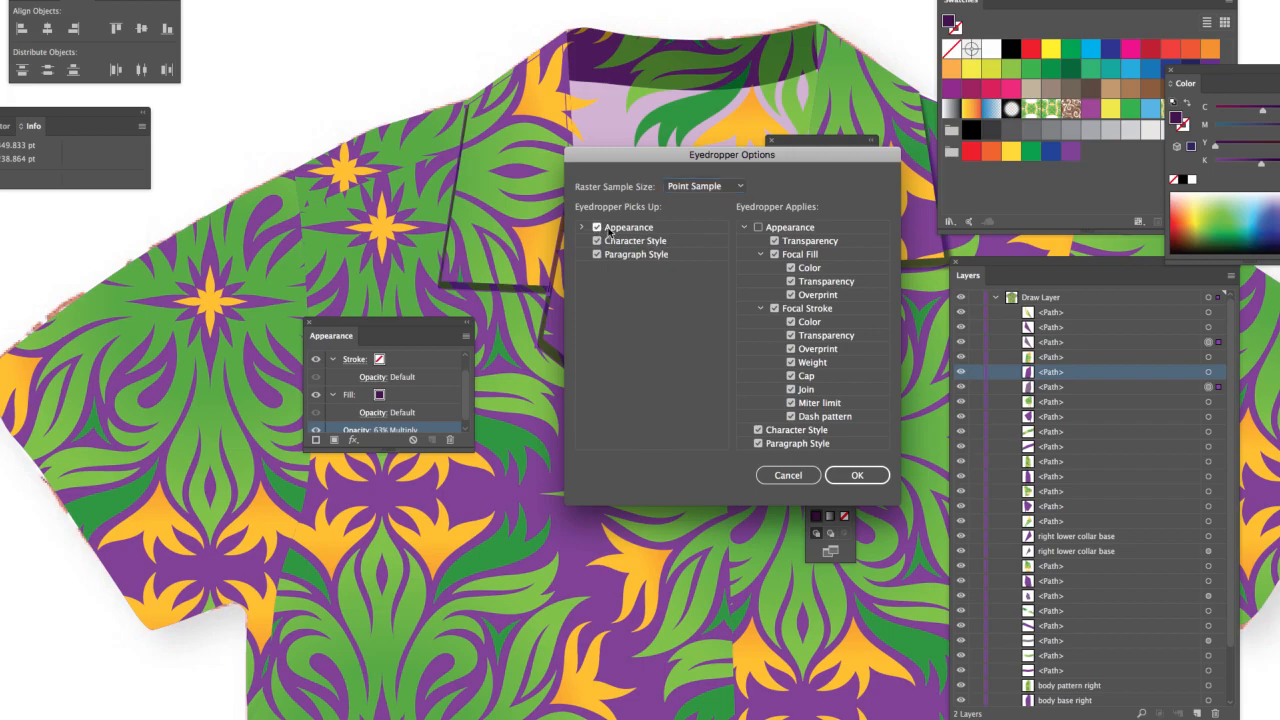
left_click(759, 228)
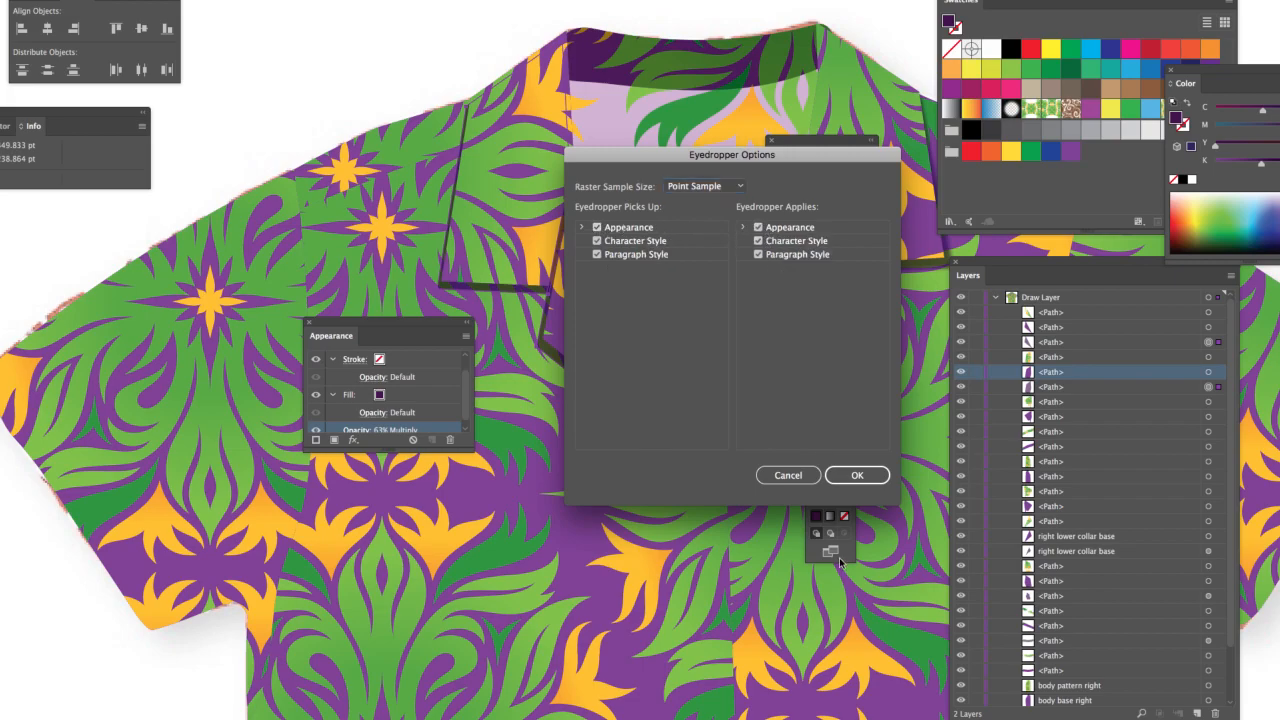
left_click(853, 475)
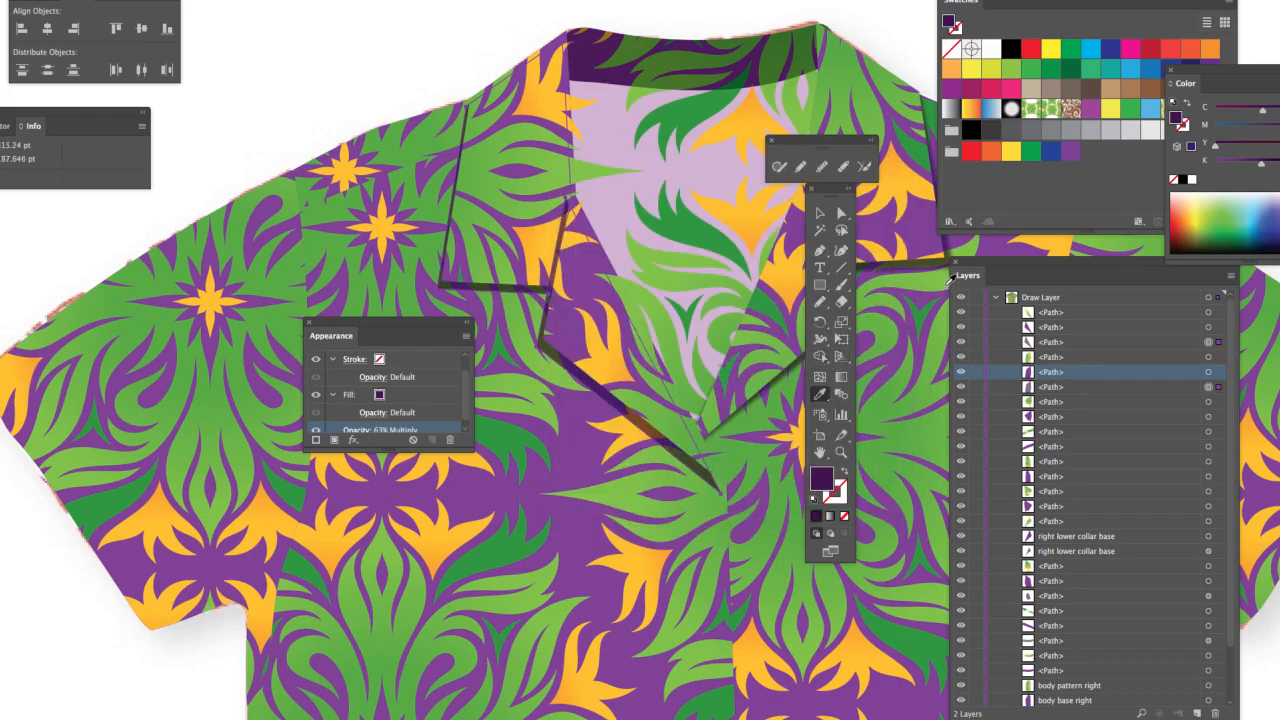
left_click(916, 258)
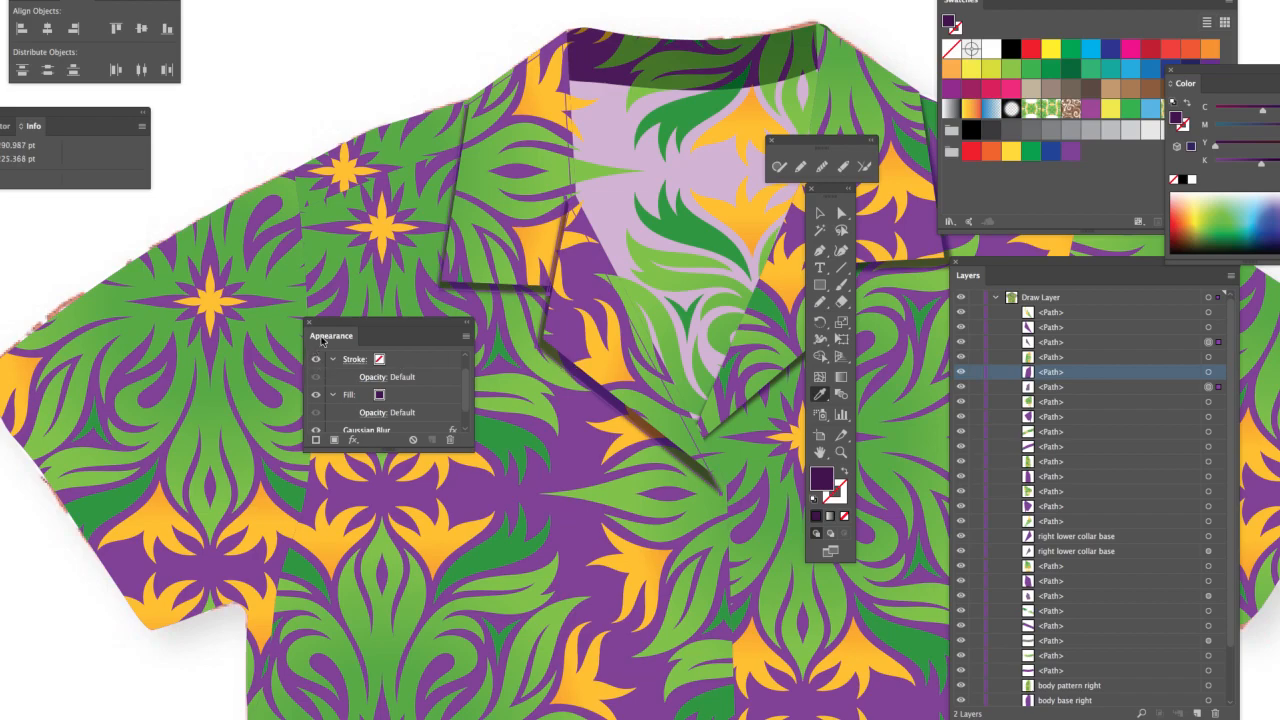
Step: Reposition the left lapel shadow's top, outer corner and lower tip anchor points so the shadow tucks closer beneath the lapel
left_click(841, 215)
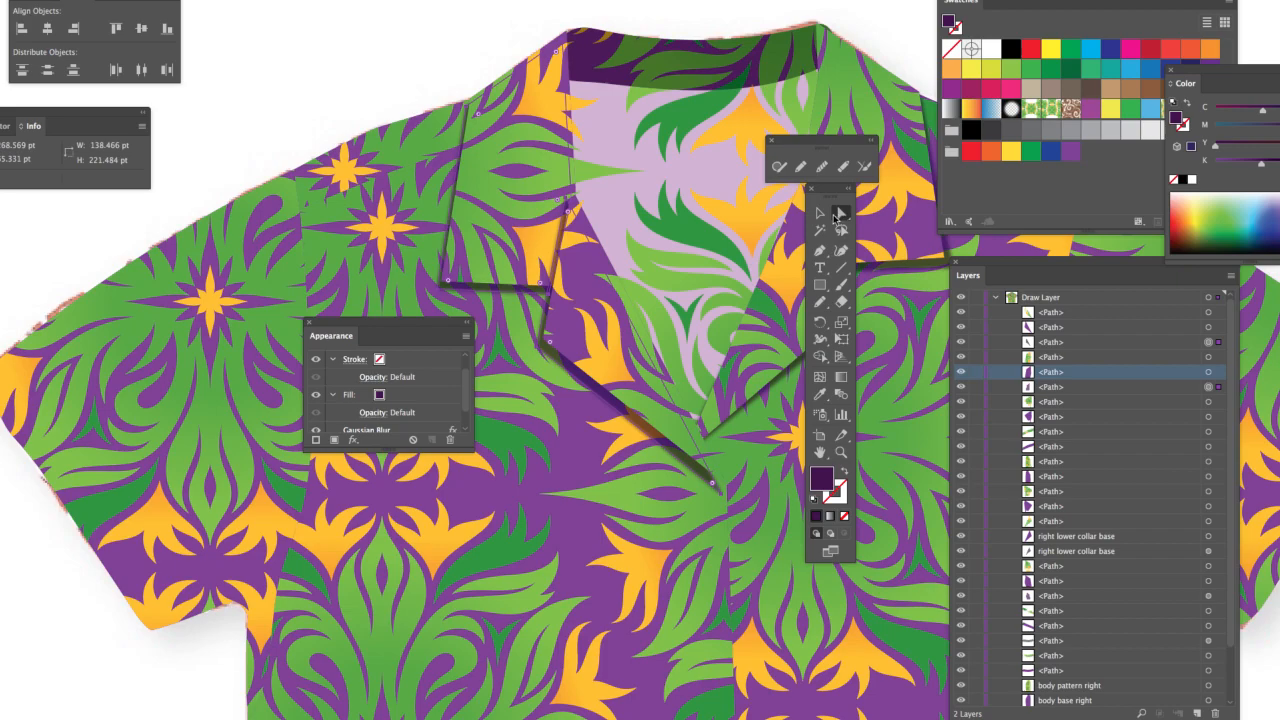
left_click(541, 412)
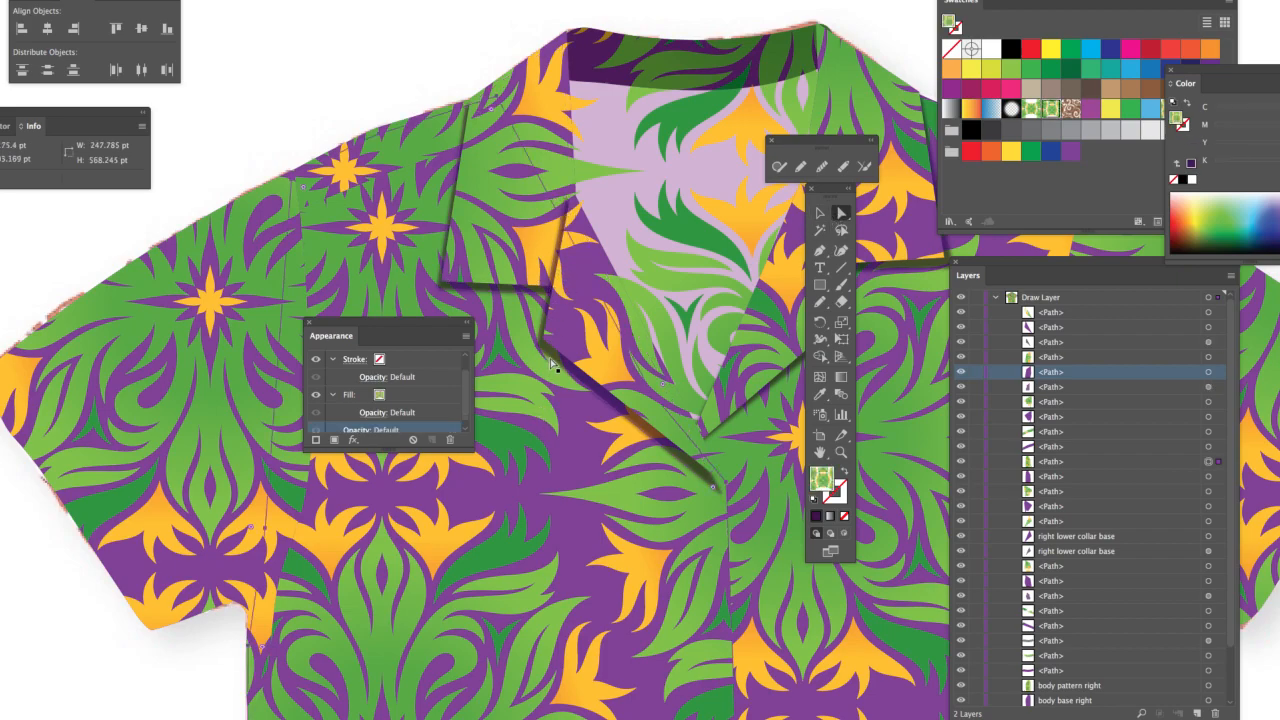
left_click(551, 364)
left_click_drag(567, 201, 576, 213)
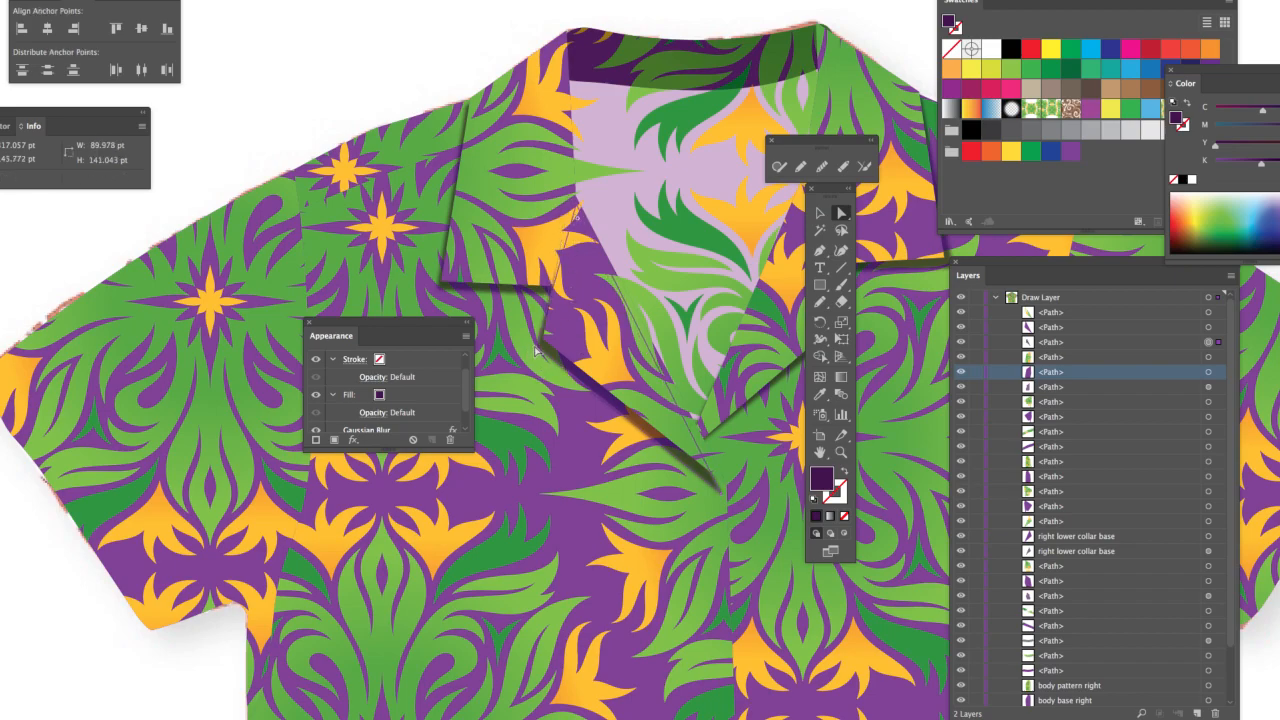
left_click_drag(538, 349, 540, 349)
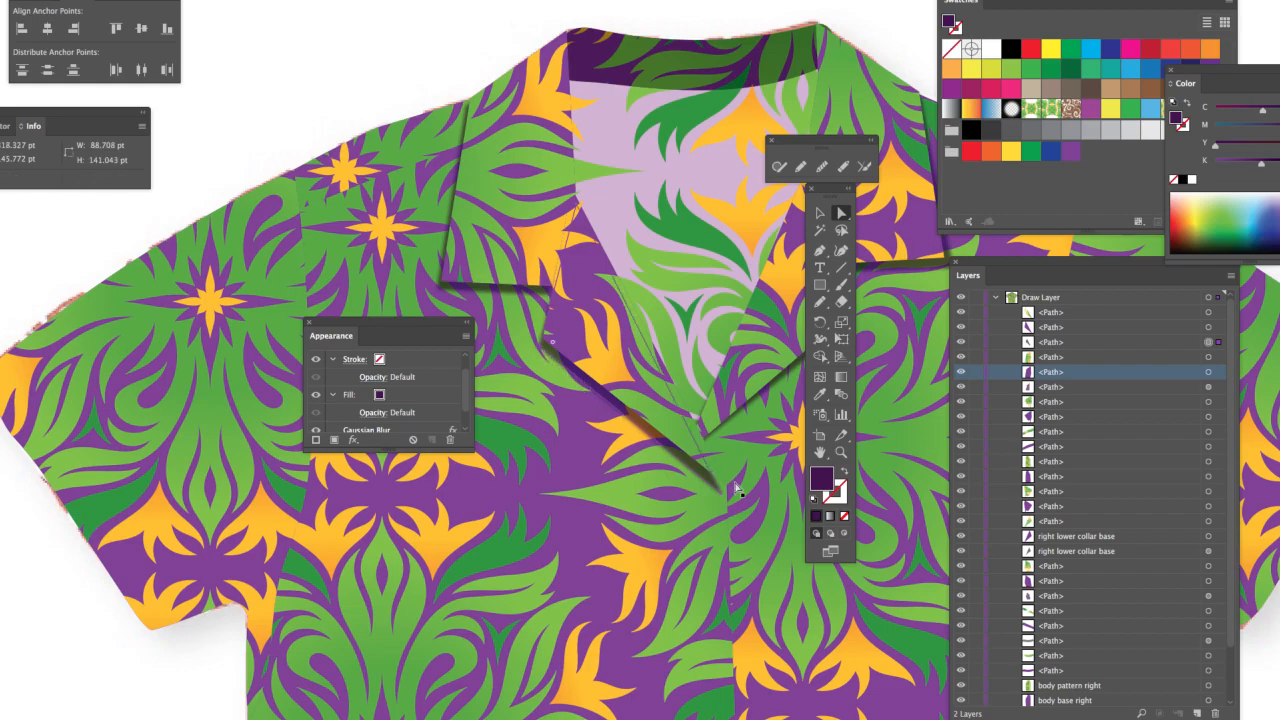
left_click_drag(725, 493, 728, 493)
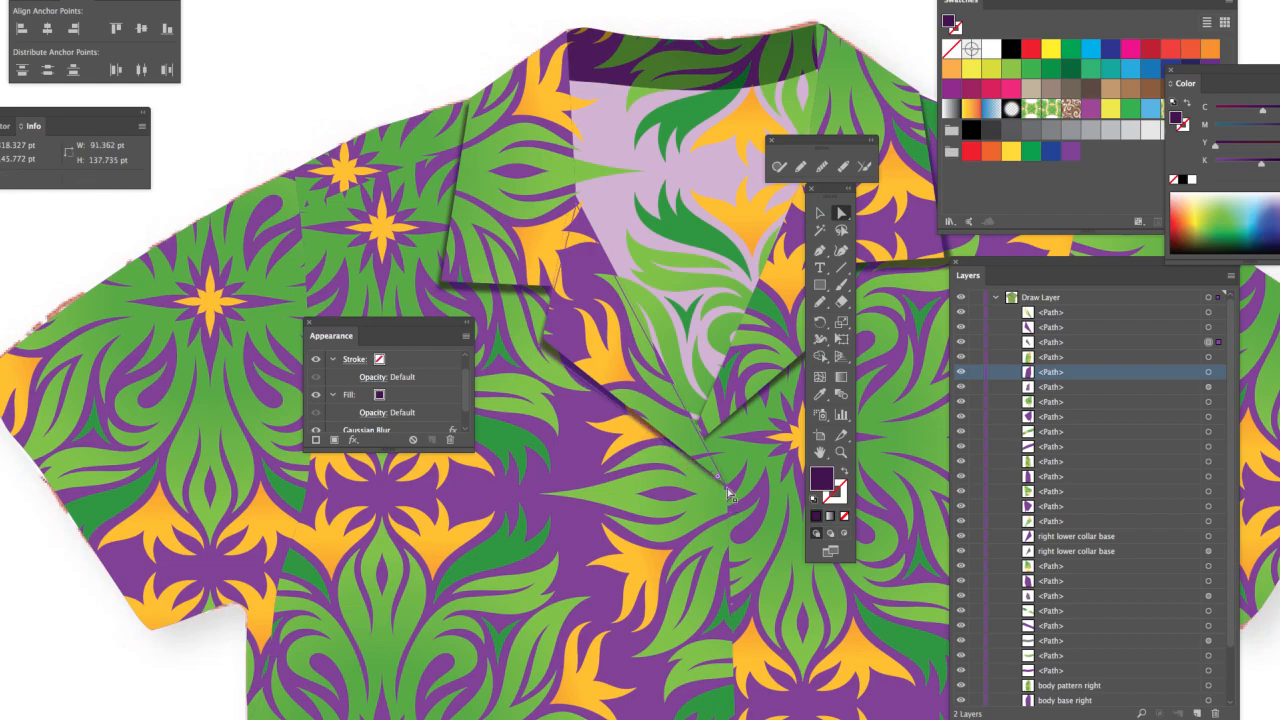
left_click_drag(727, 492, 725, 491)
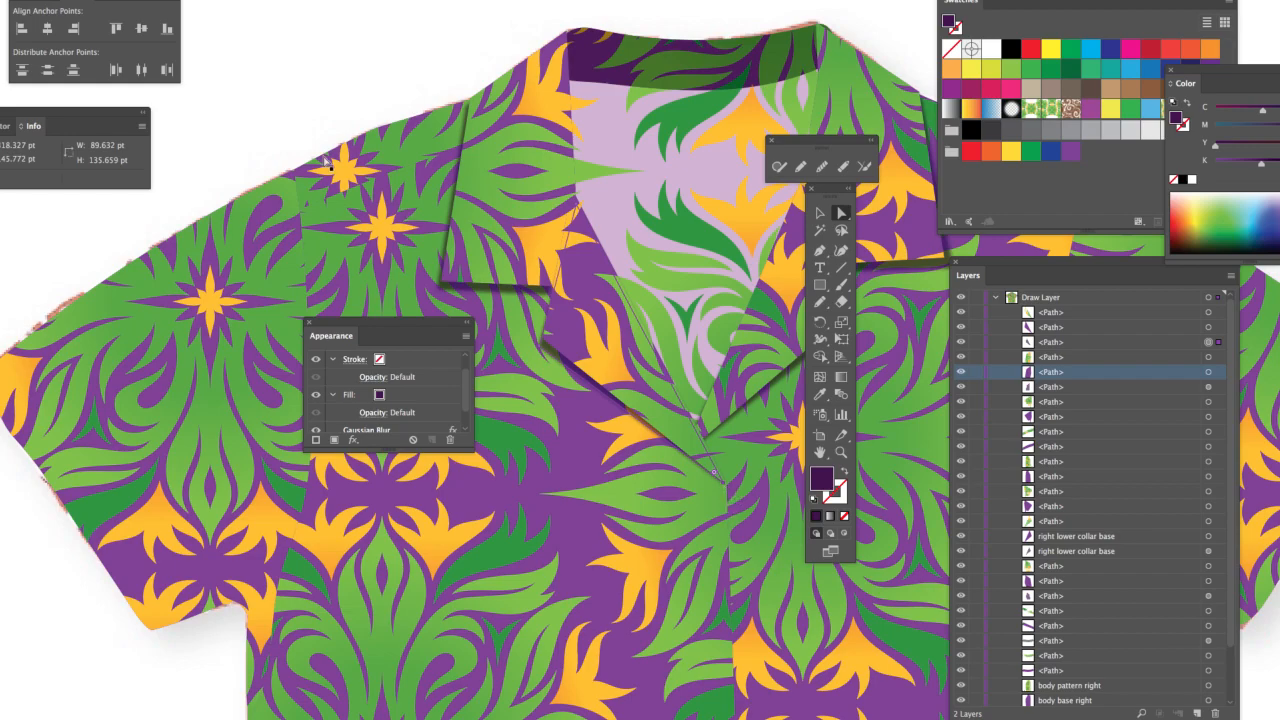
Step: Move the upper collar shadow's shoulder anchor slightly up and shift the lapel shadow's outer corner slightly up and outward
left_click(462, 140)
left_click_drag(467, 109, 468, 106)
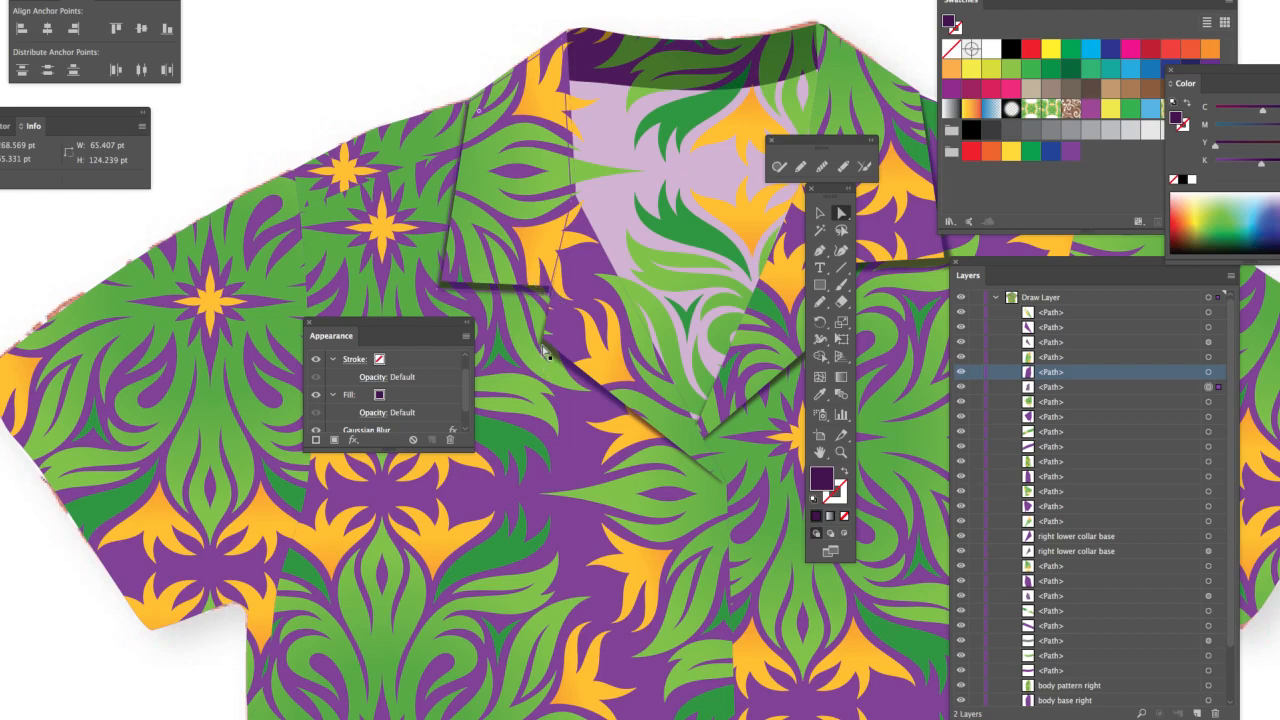
left_click_drag(542, 350, 538, 345)
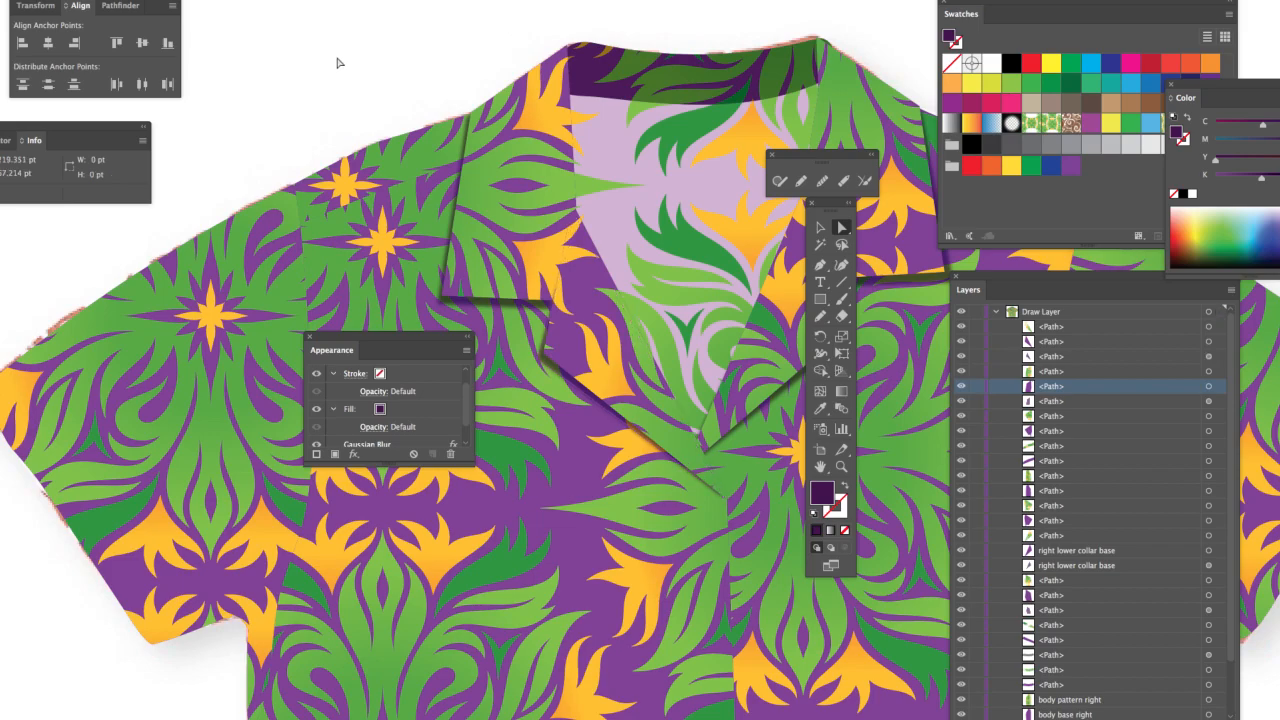